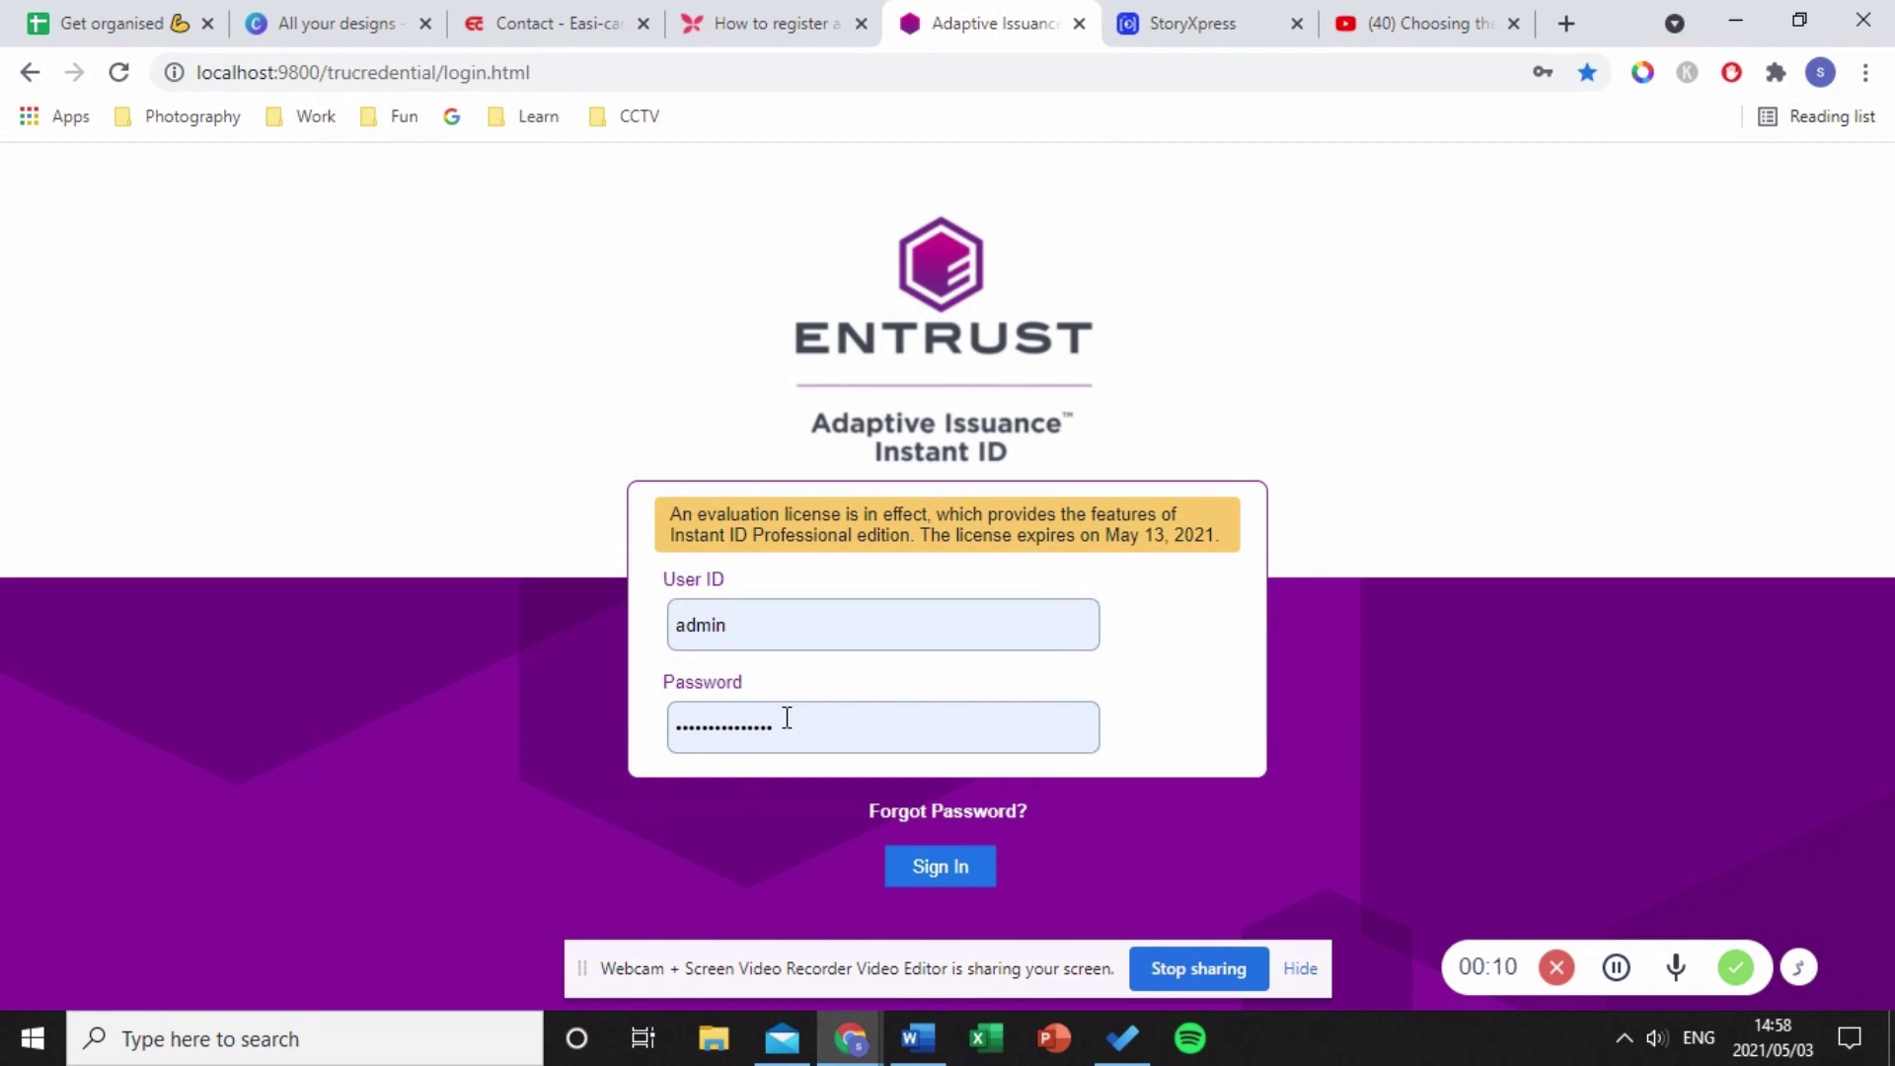
# - Sign in as admin, dismiss the licence expiry notice and resume the existing Quick Start credential
pyautogui.click(945, 867)
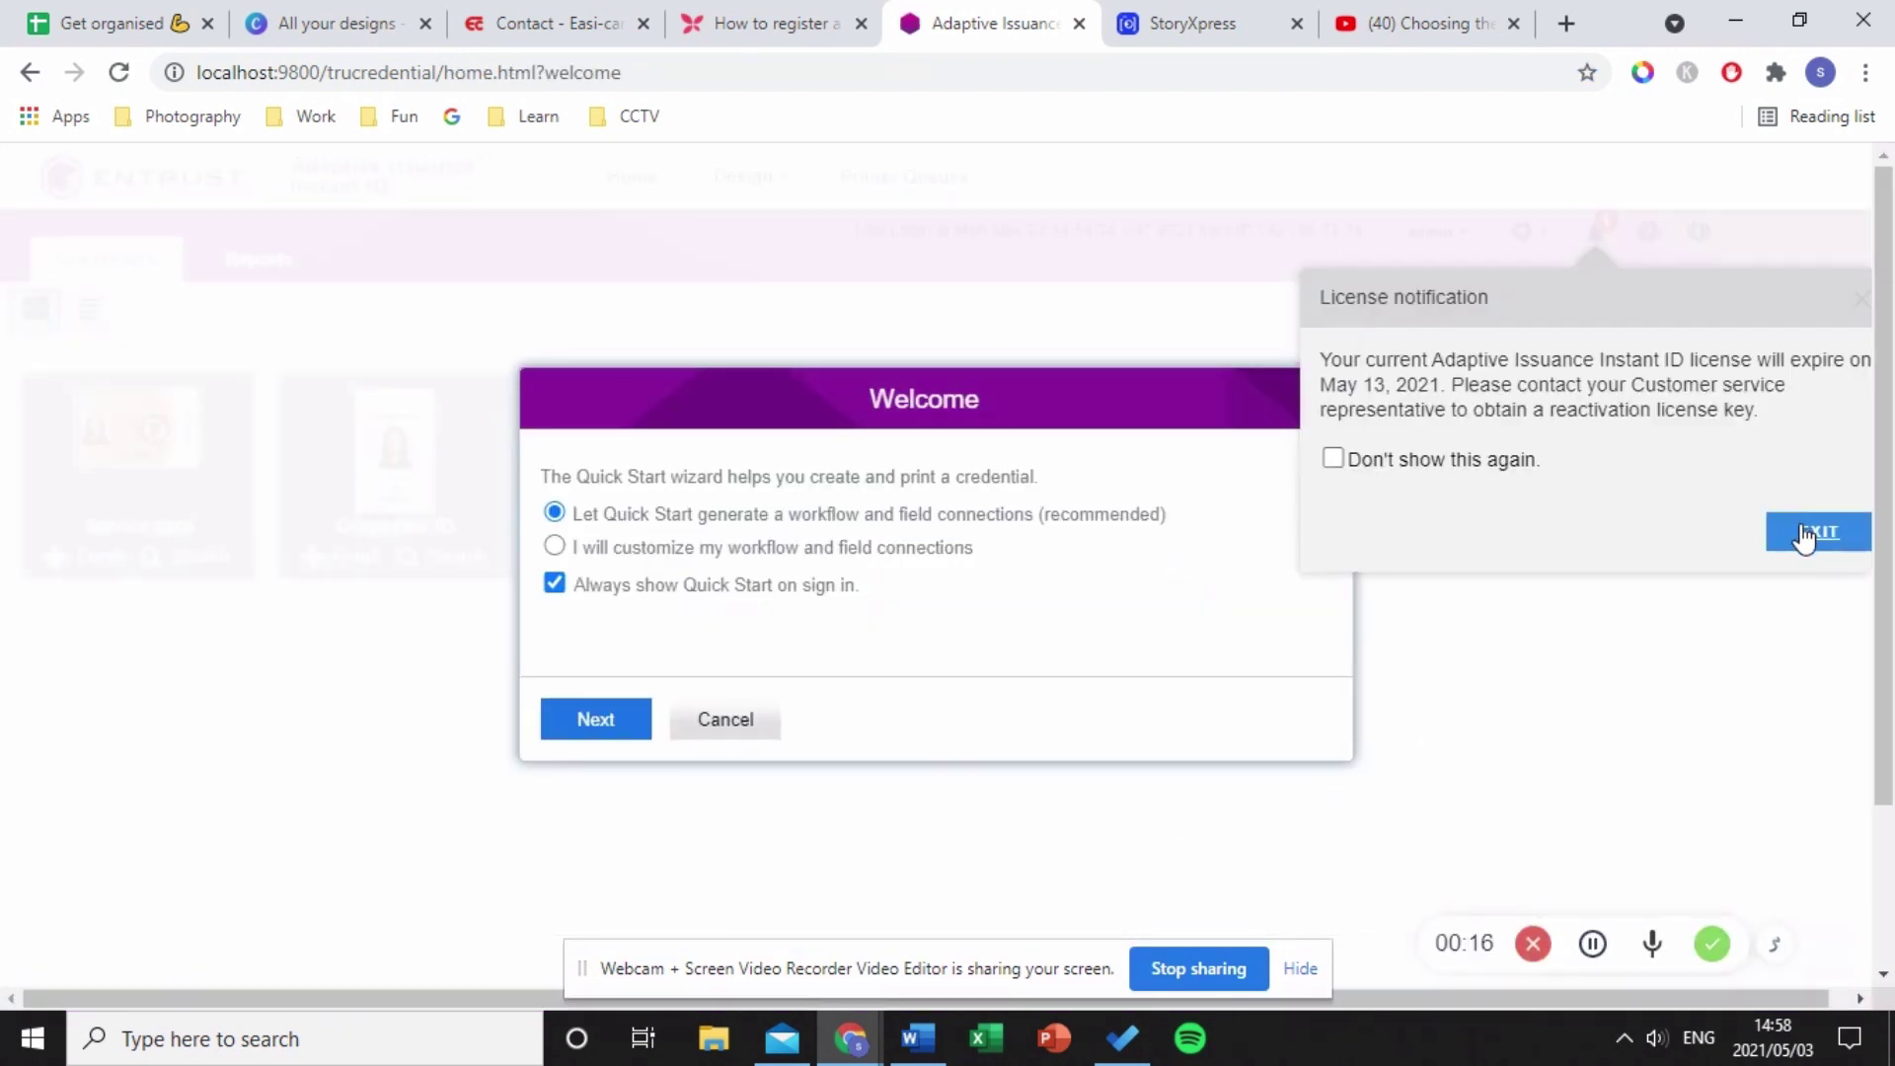
pyautogui.click(1804, 537)
pyautogui.click(592, 739)
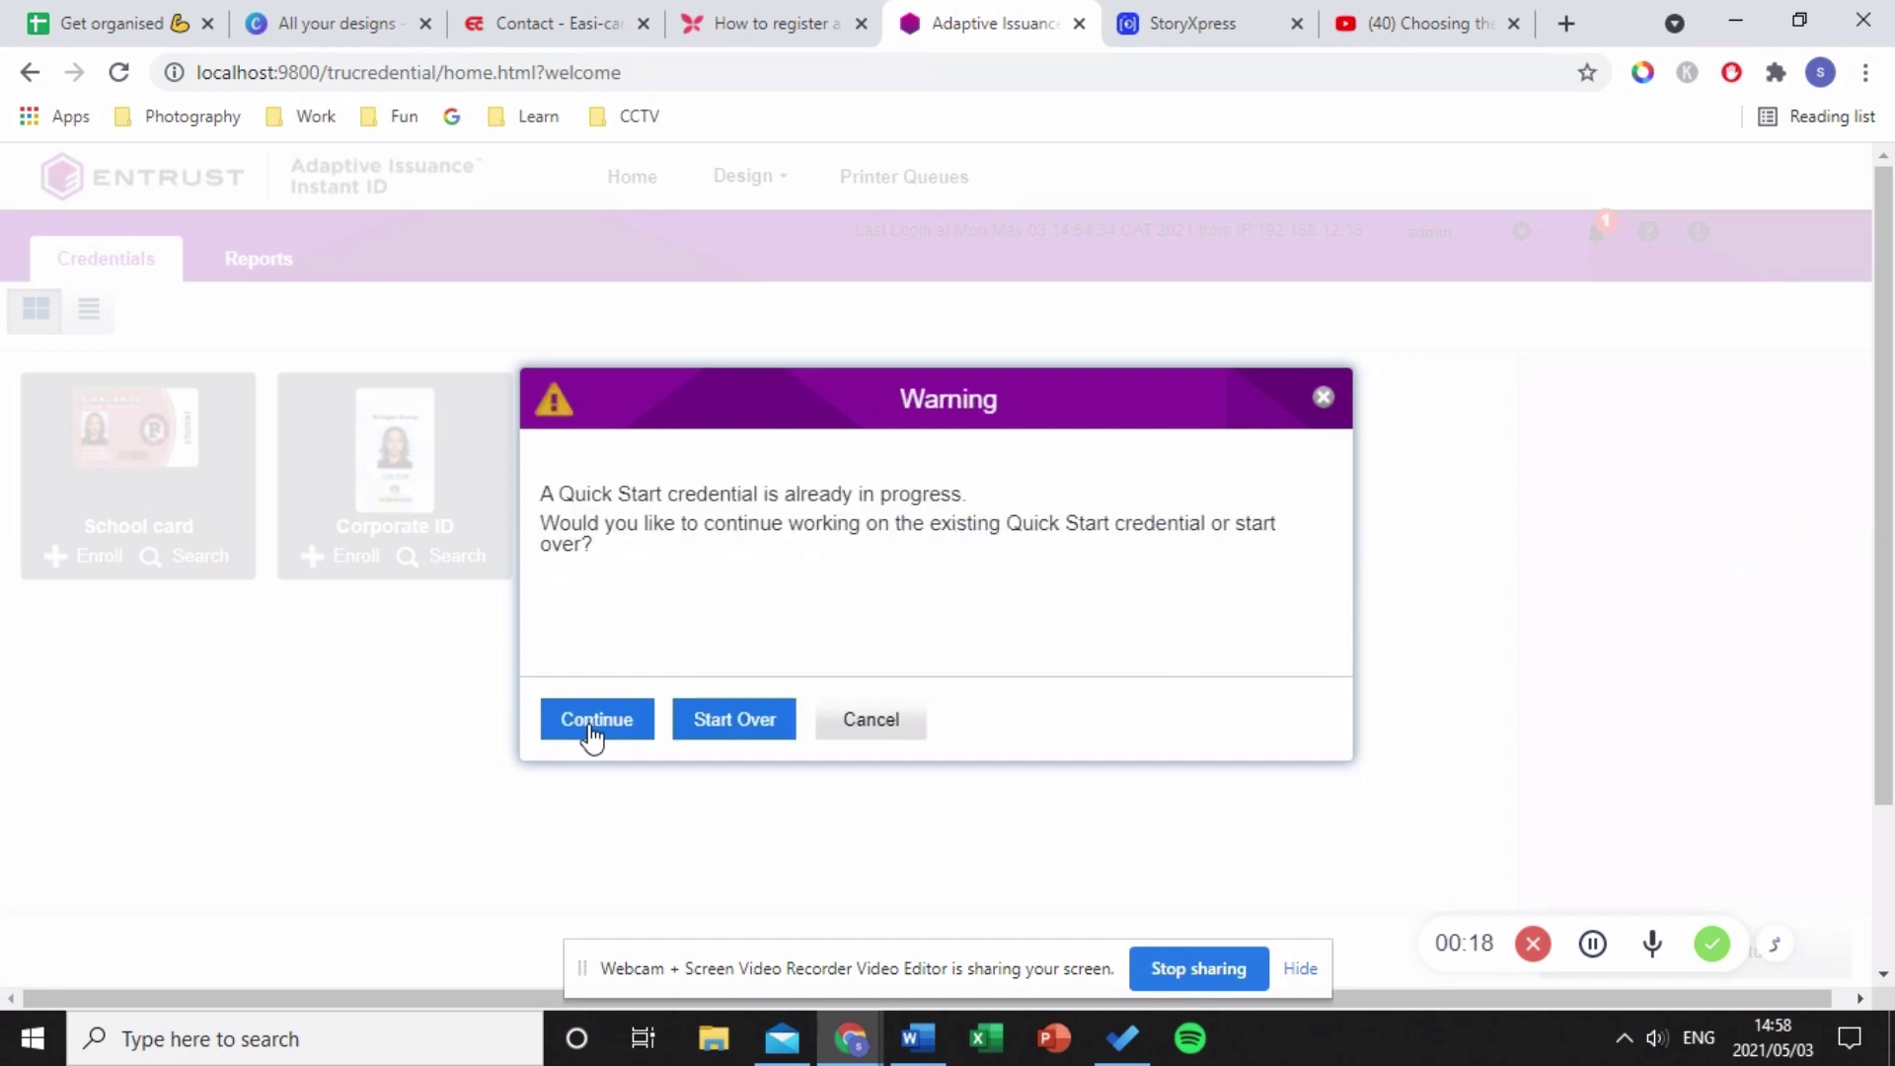
pyautogui.click(592, 735)
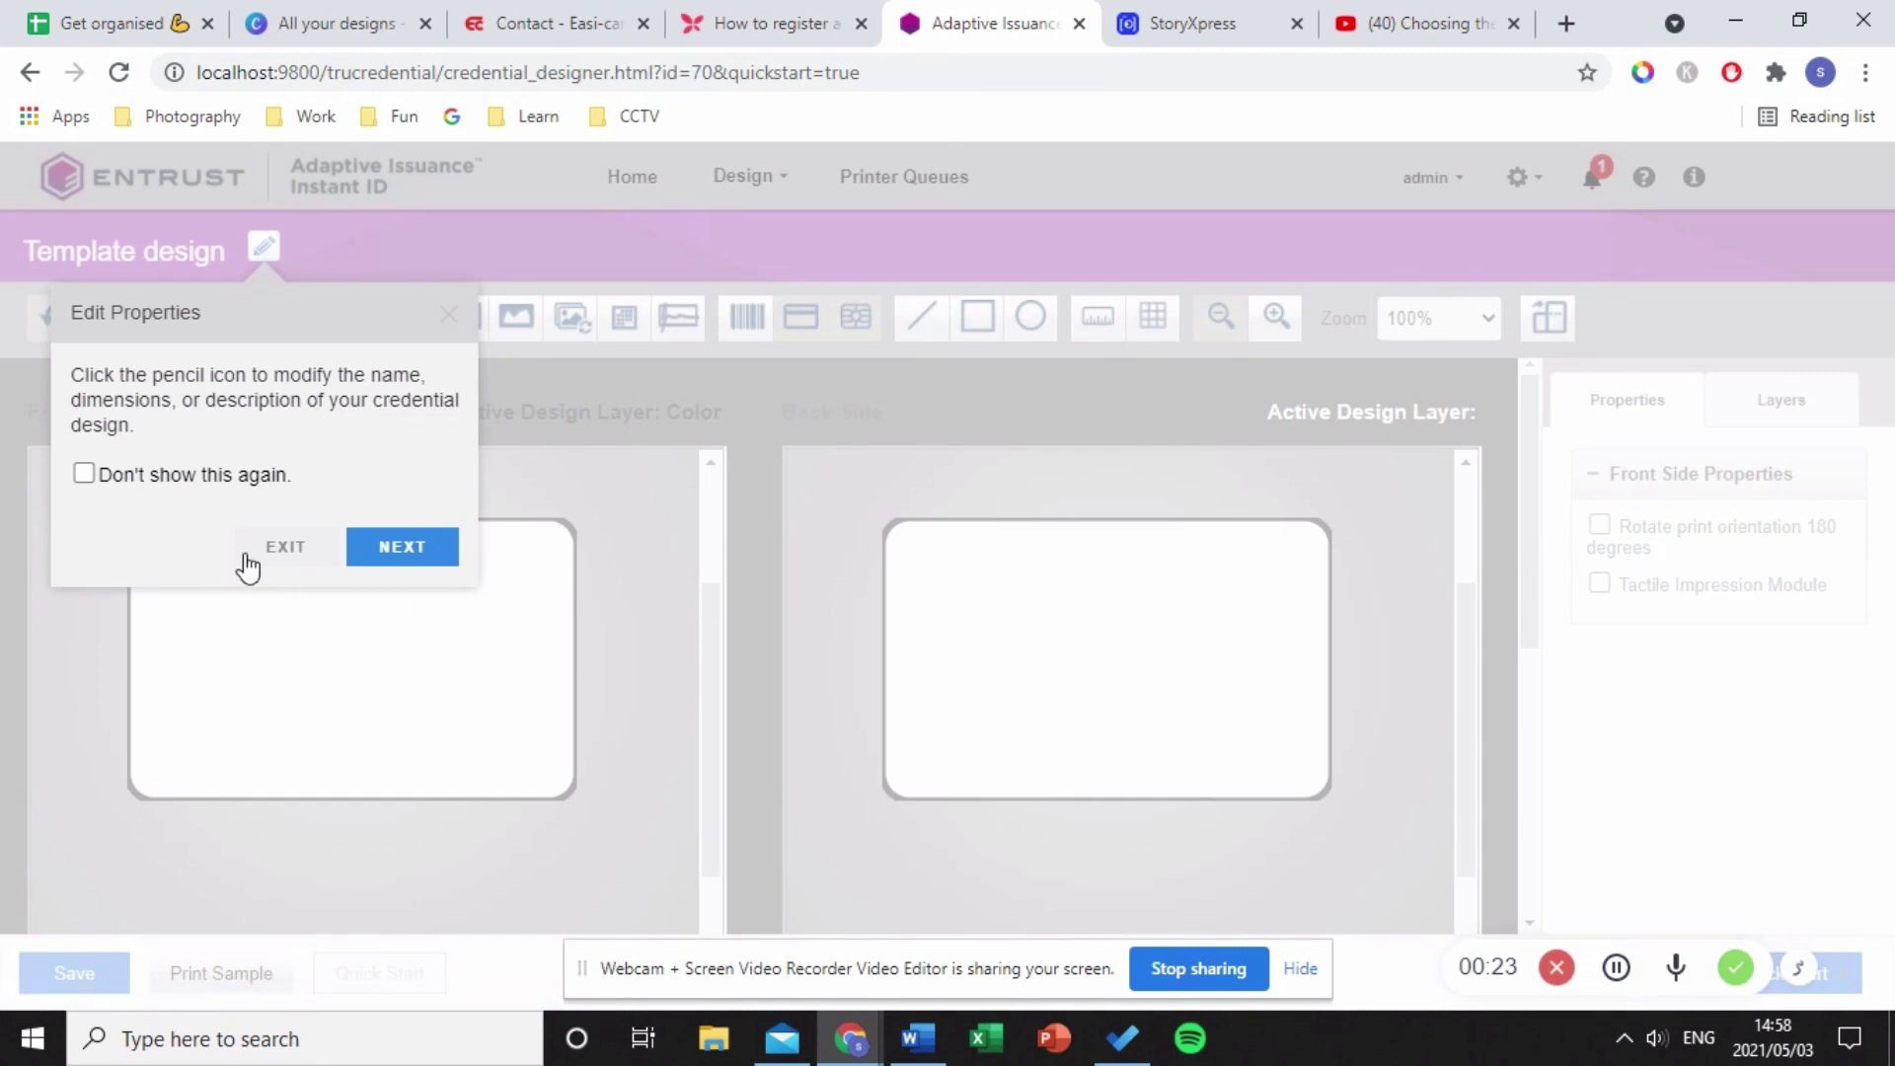
# - Return Home, relaunch Design > Quick Start with Start Over, and browse the credential design templates
pyautogui.click(258, 557)
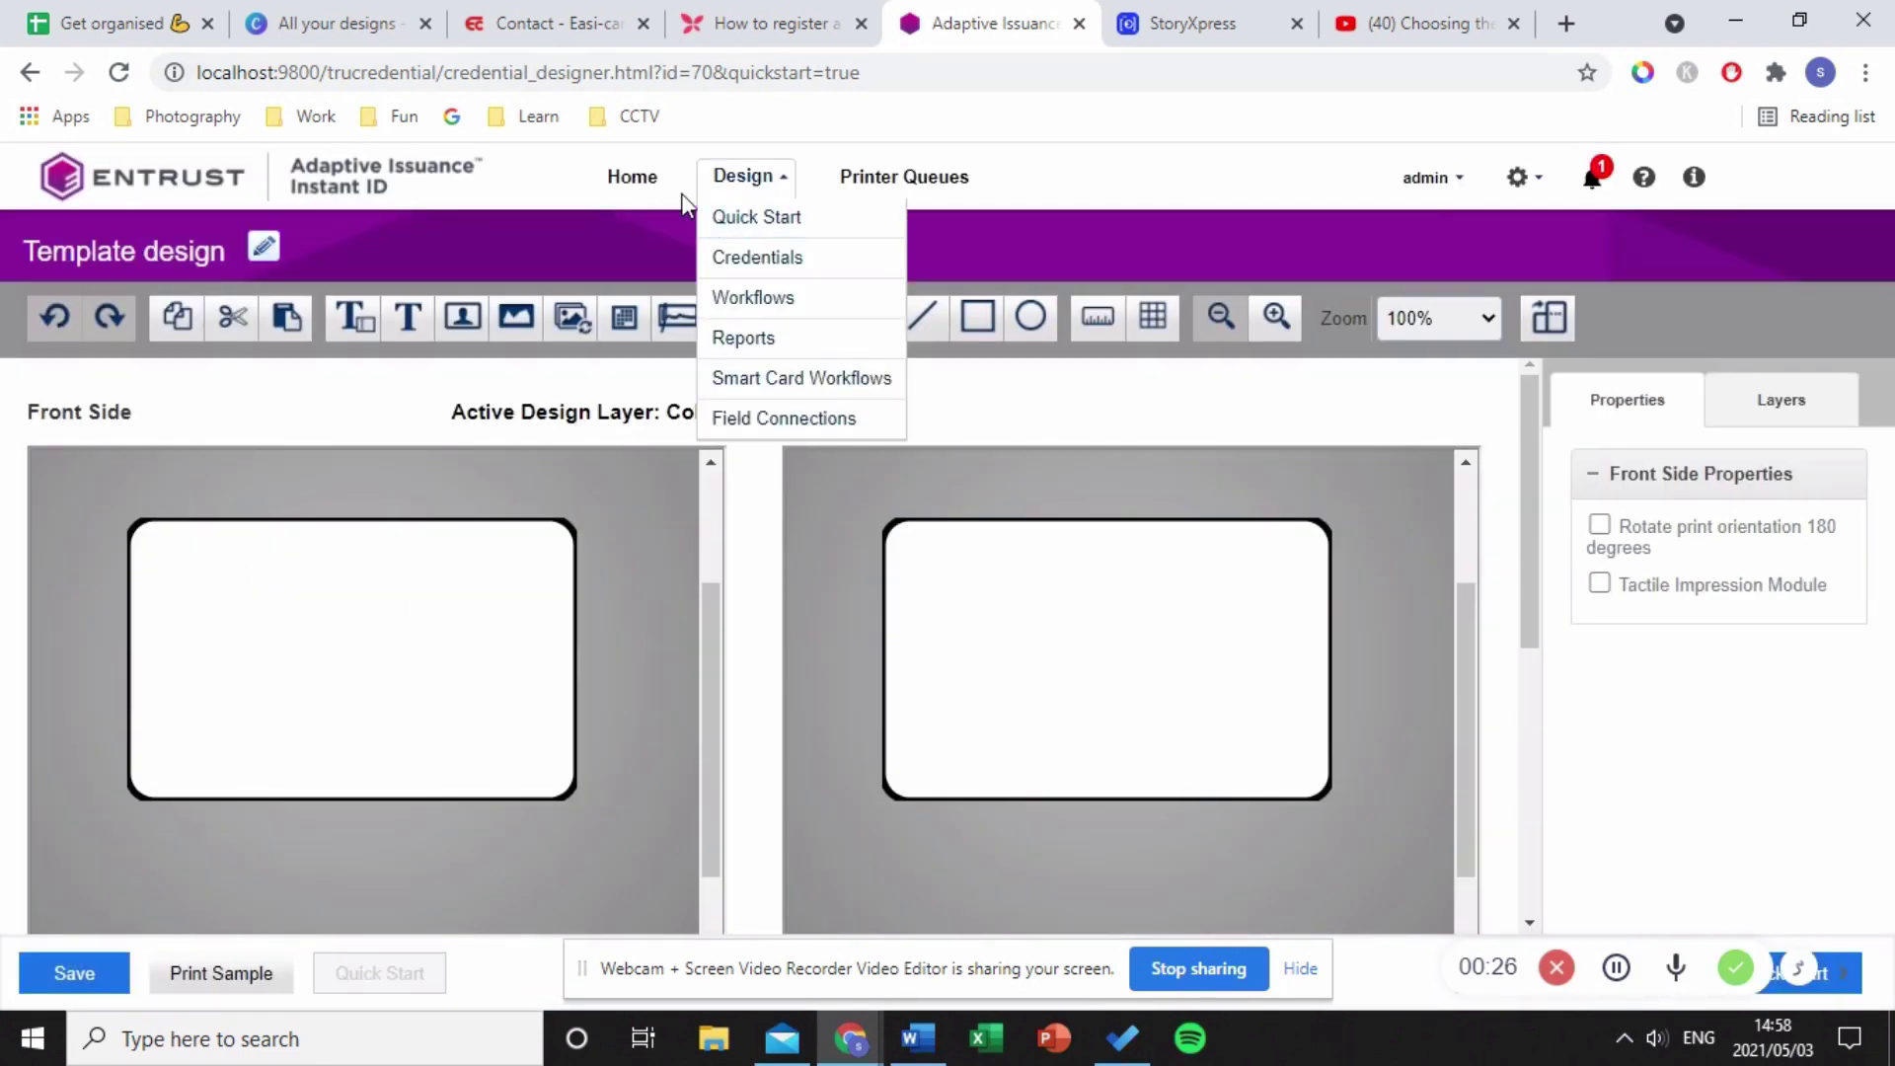
pyautogui.click(637, 183)
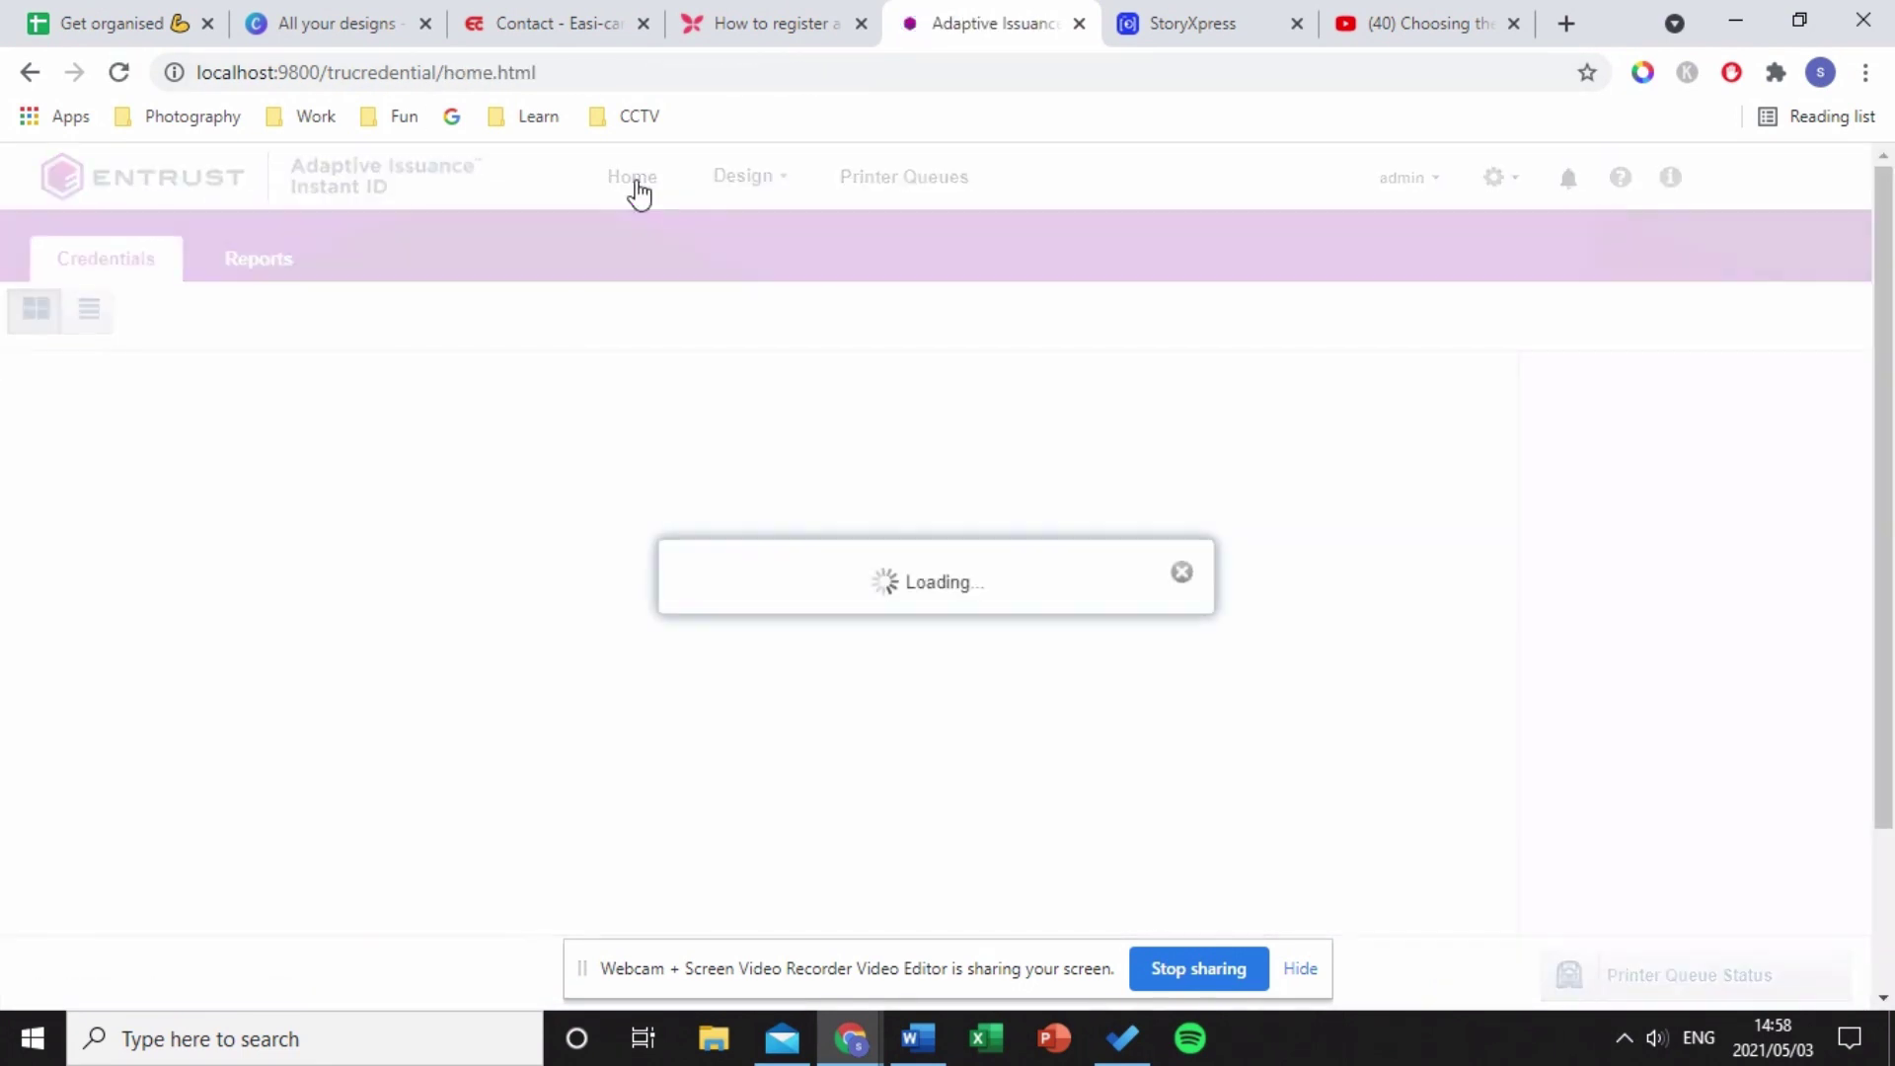
pyautogui.moveTo(736, 178)
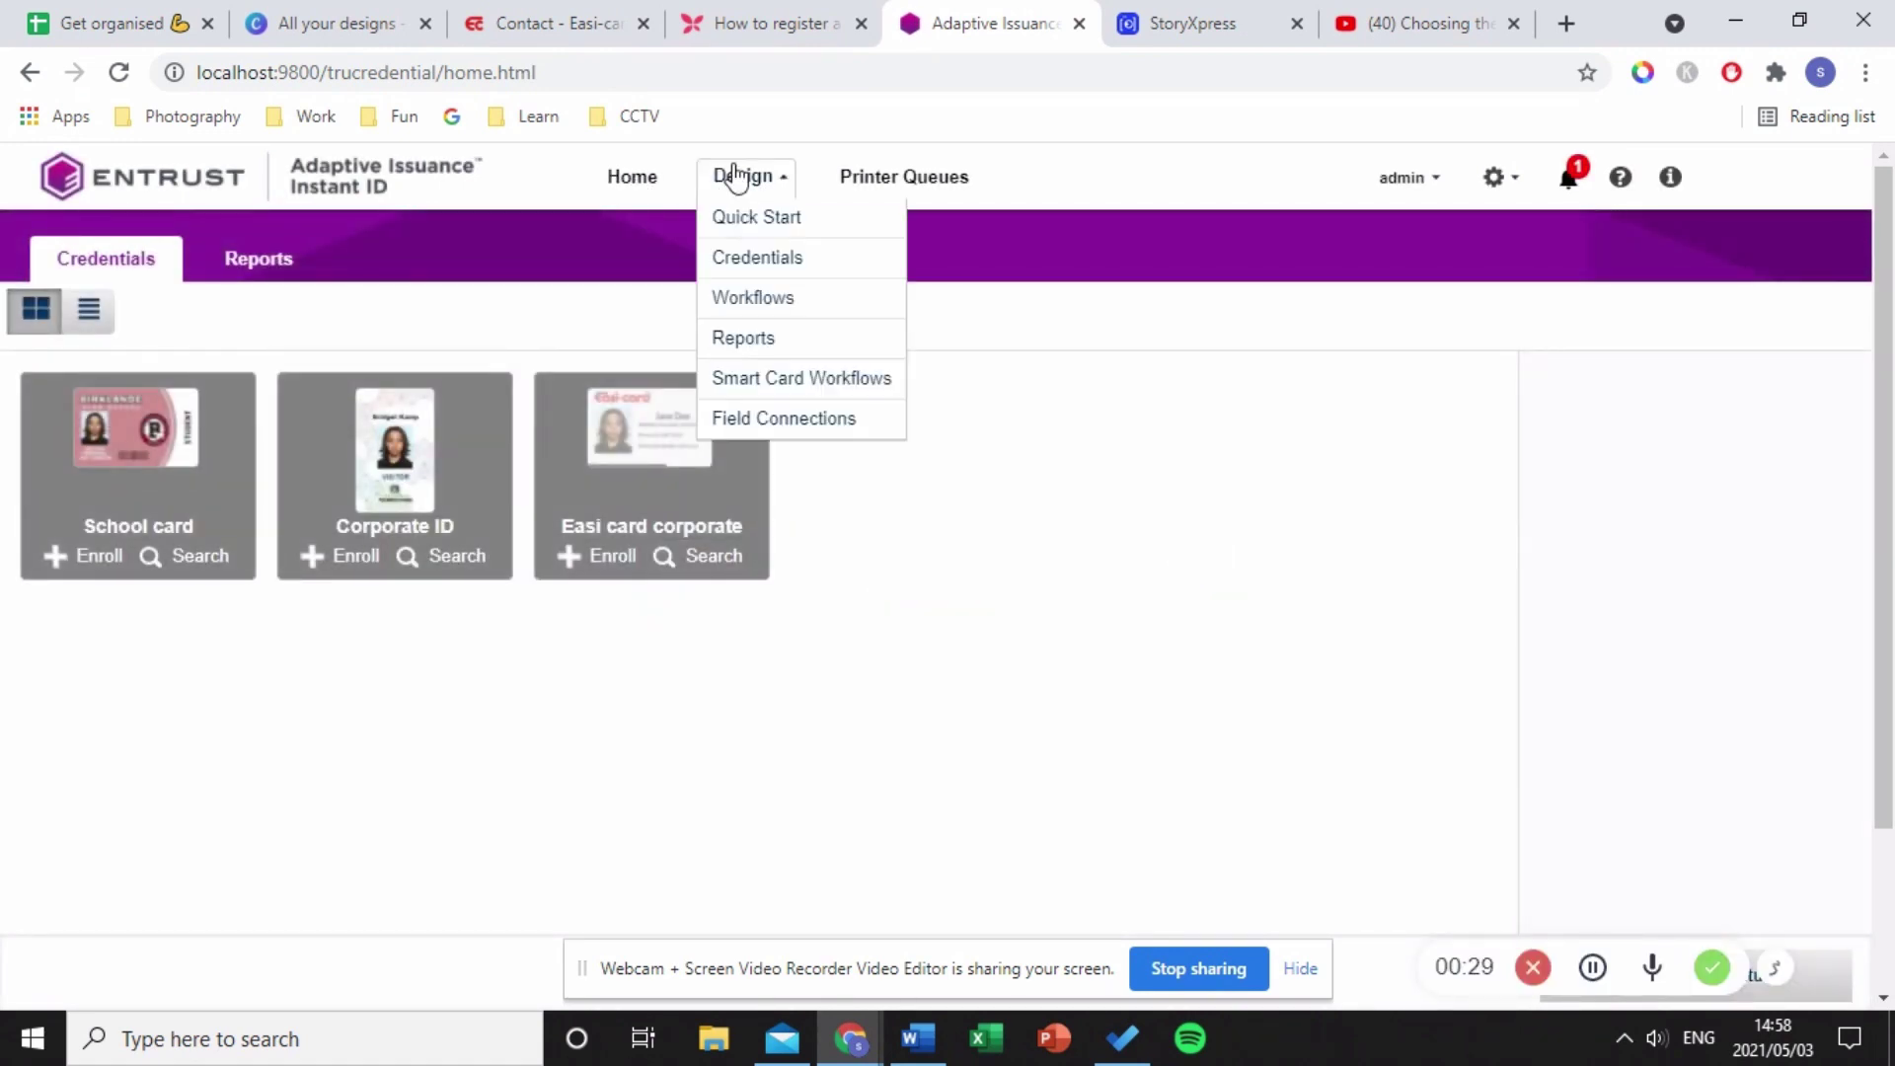
pyautogui.click(752, 219)
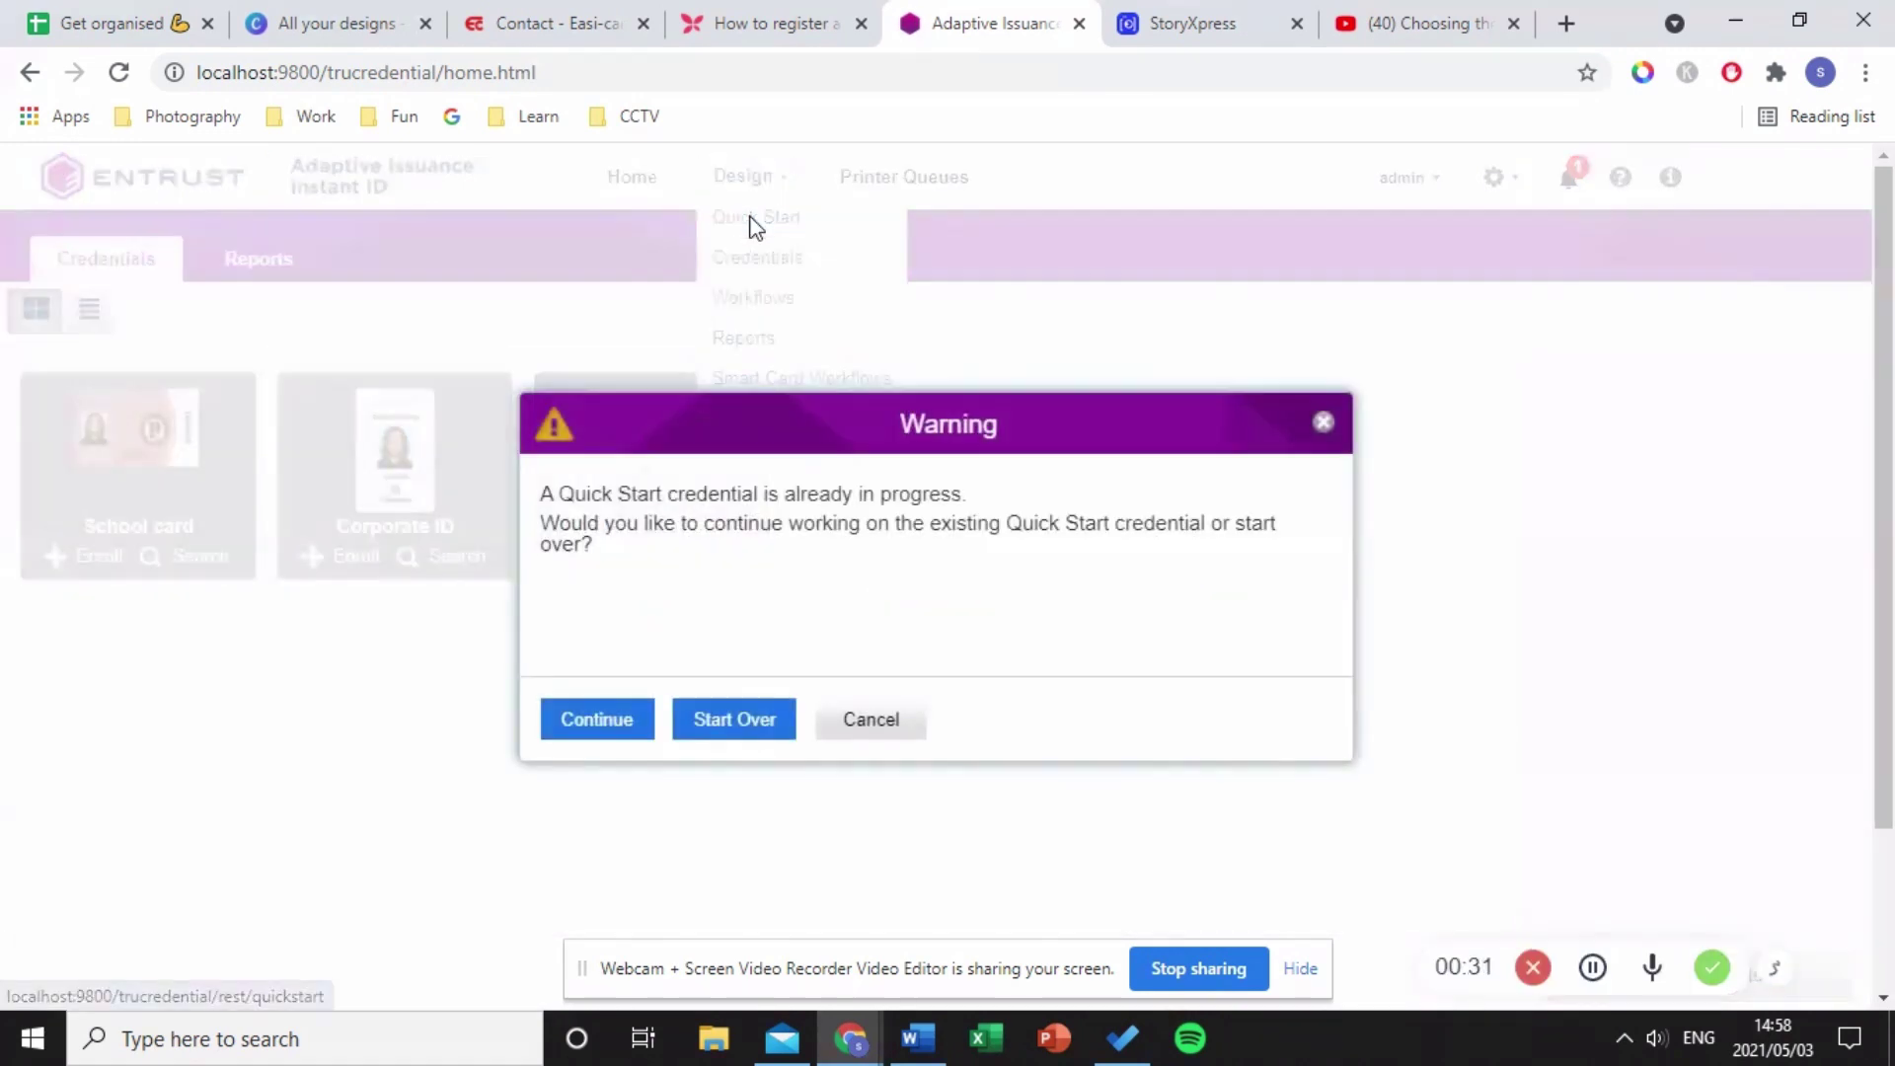
pyautogui.click(704, 731)
pyautogui.click(624, 739)
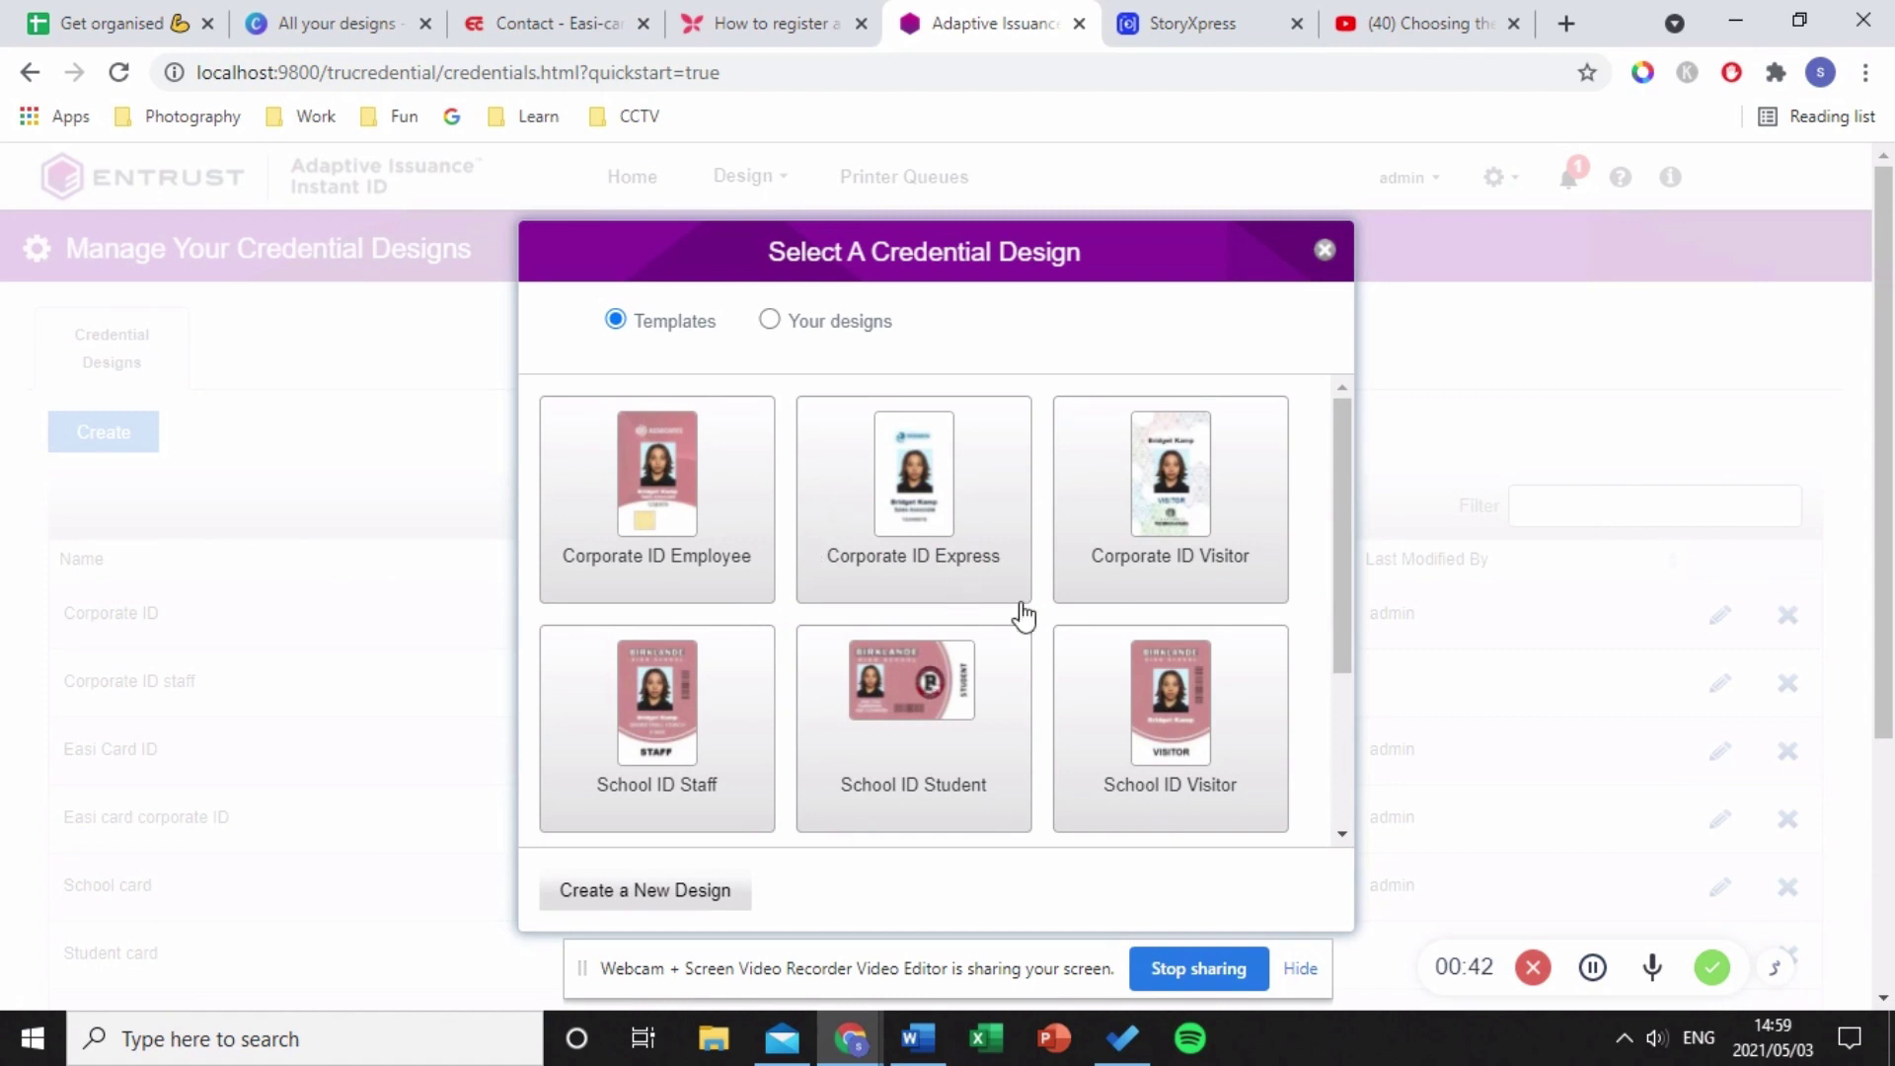
pyautogui.scroll(-5, 1035, 675)
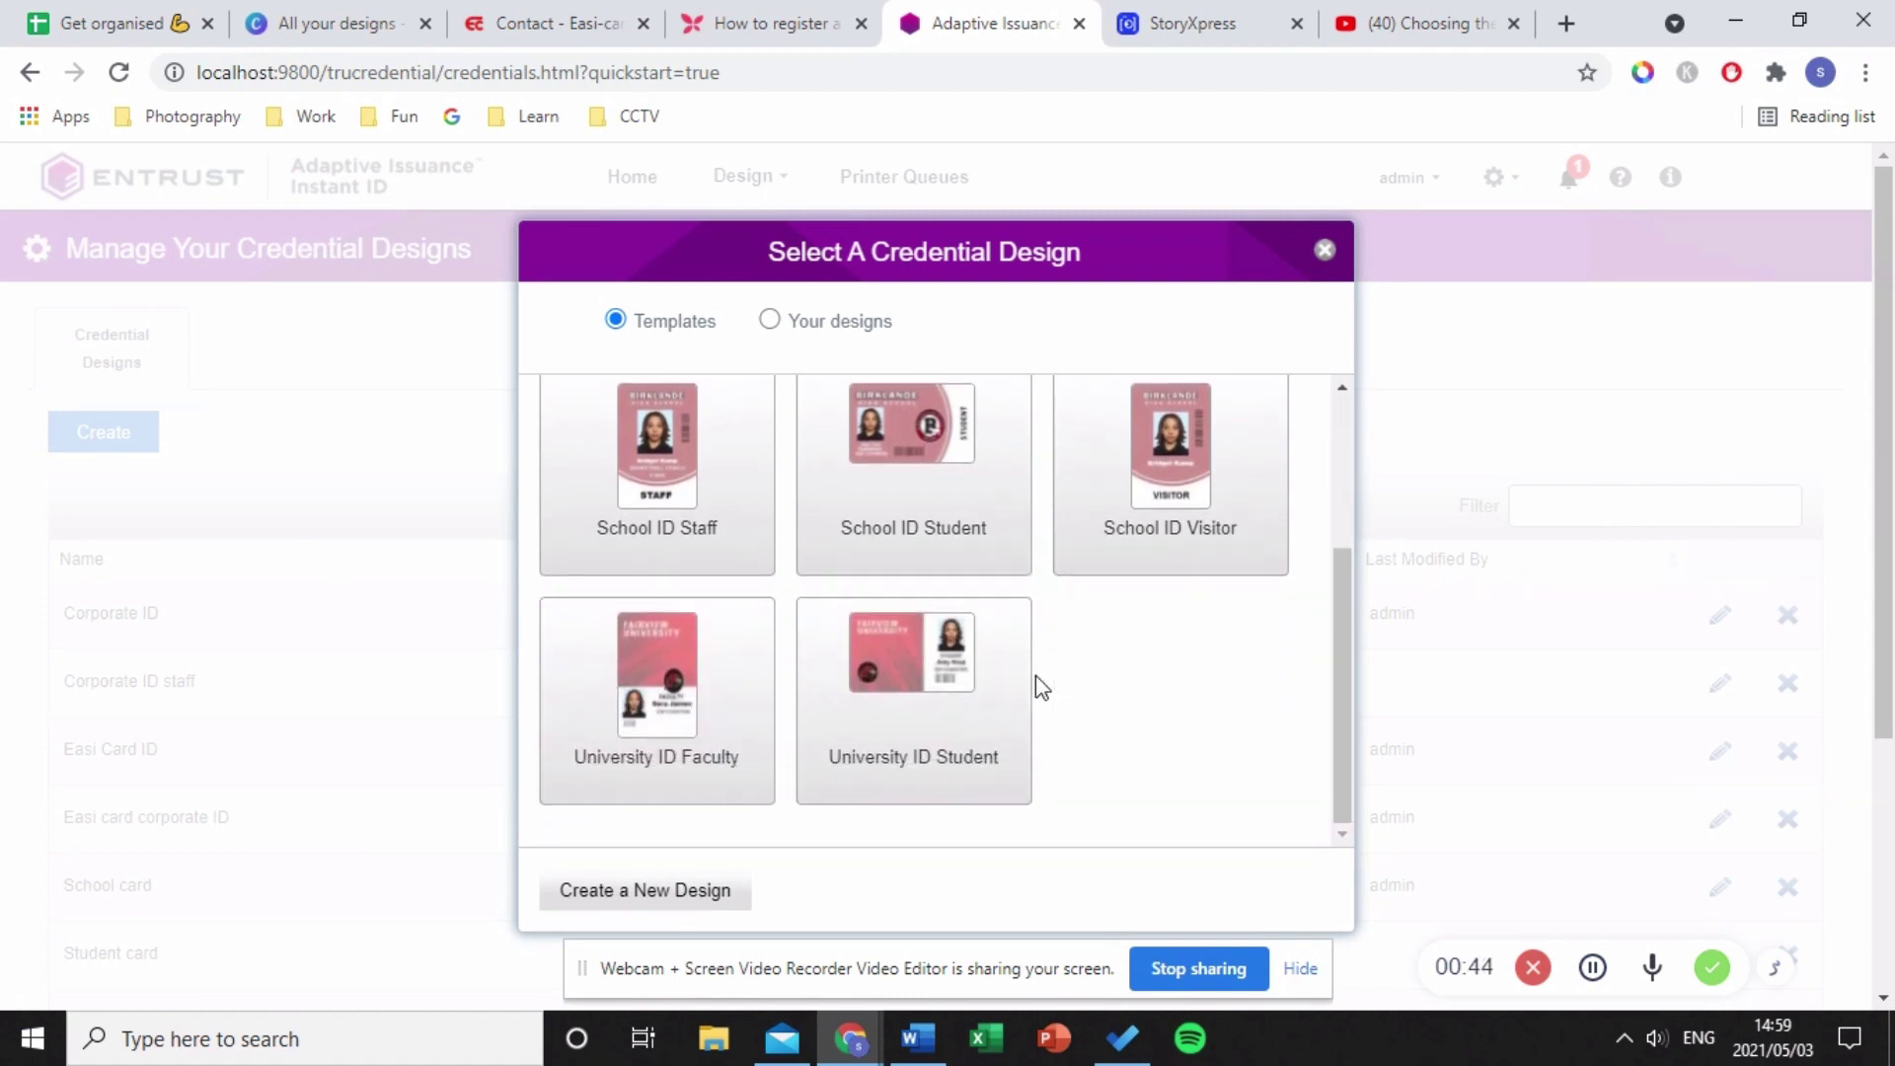
pyautogui.scroll(5, 1035, 676)
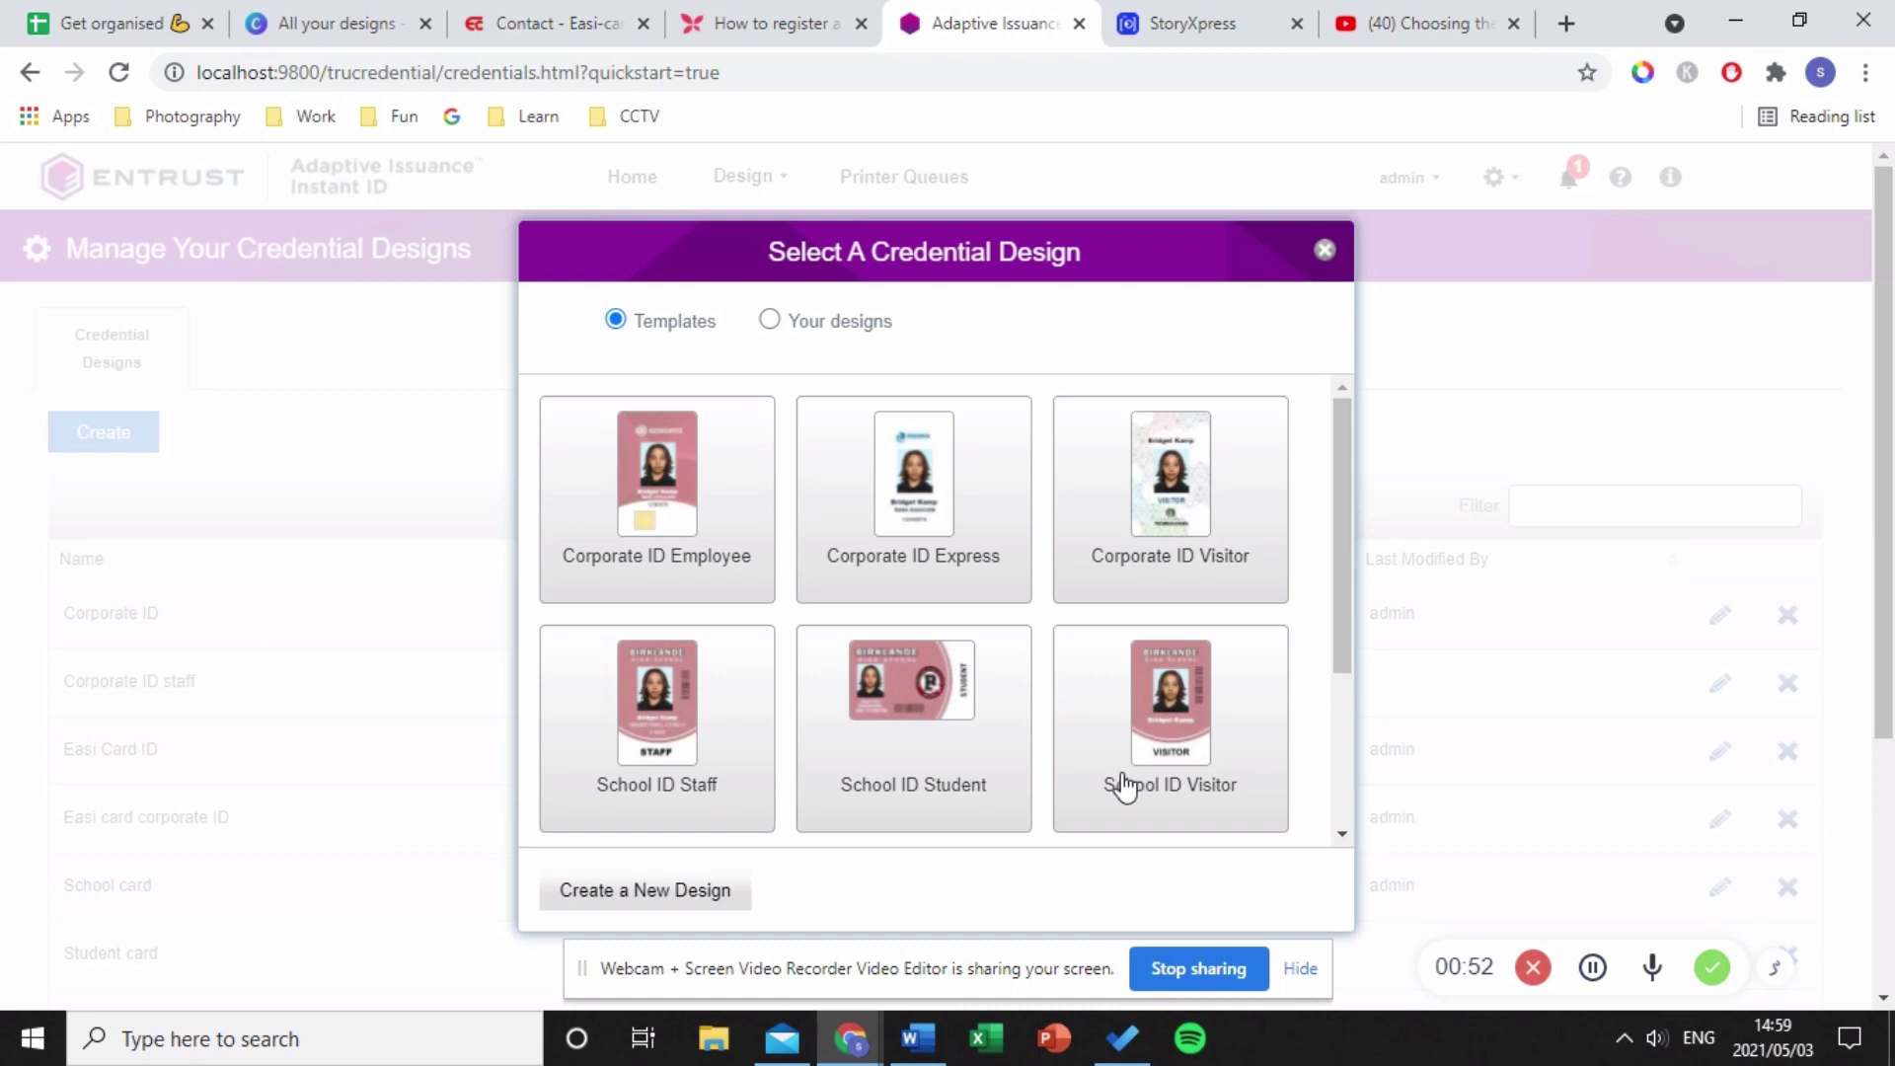
# - Create a new blank design named 'Template design piece' and open it in the card designer
pyautogui.click(626, 897)
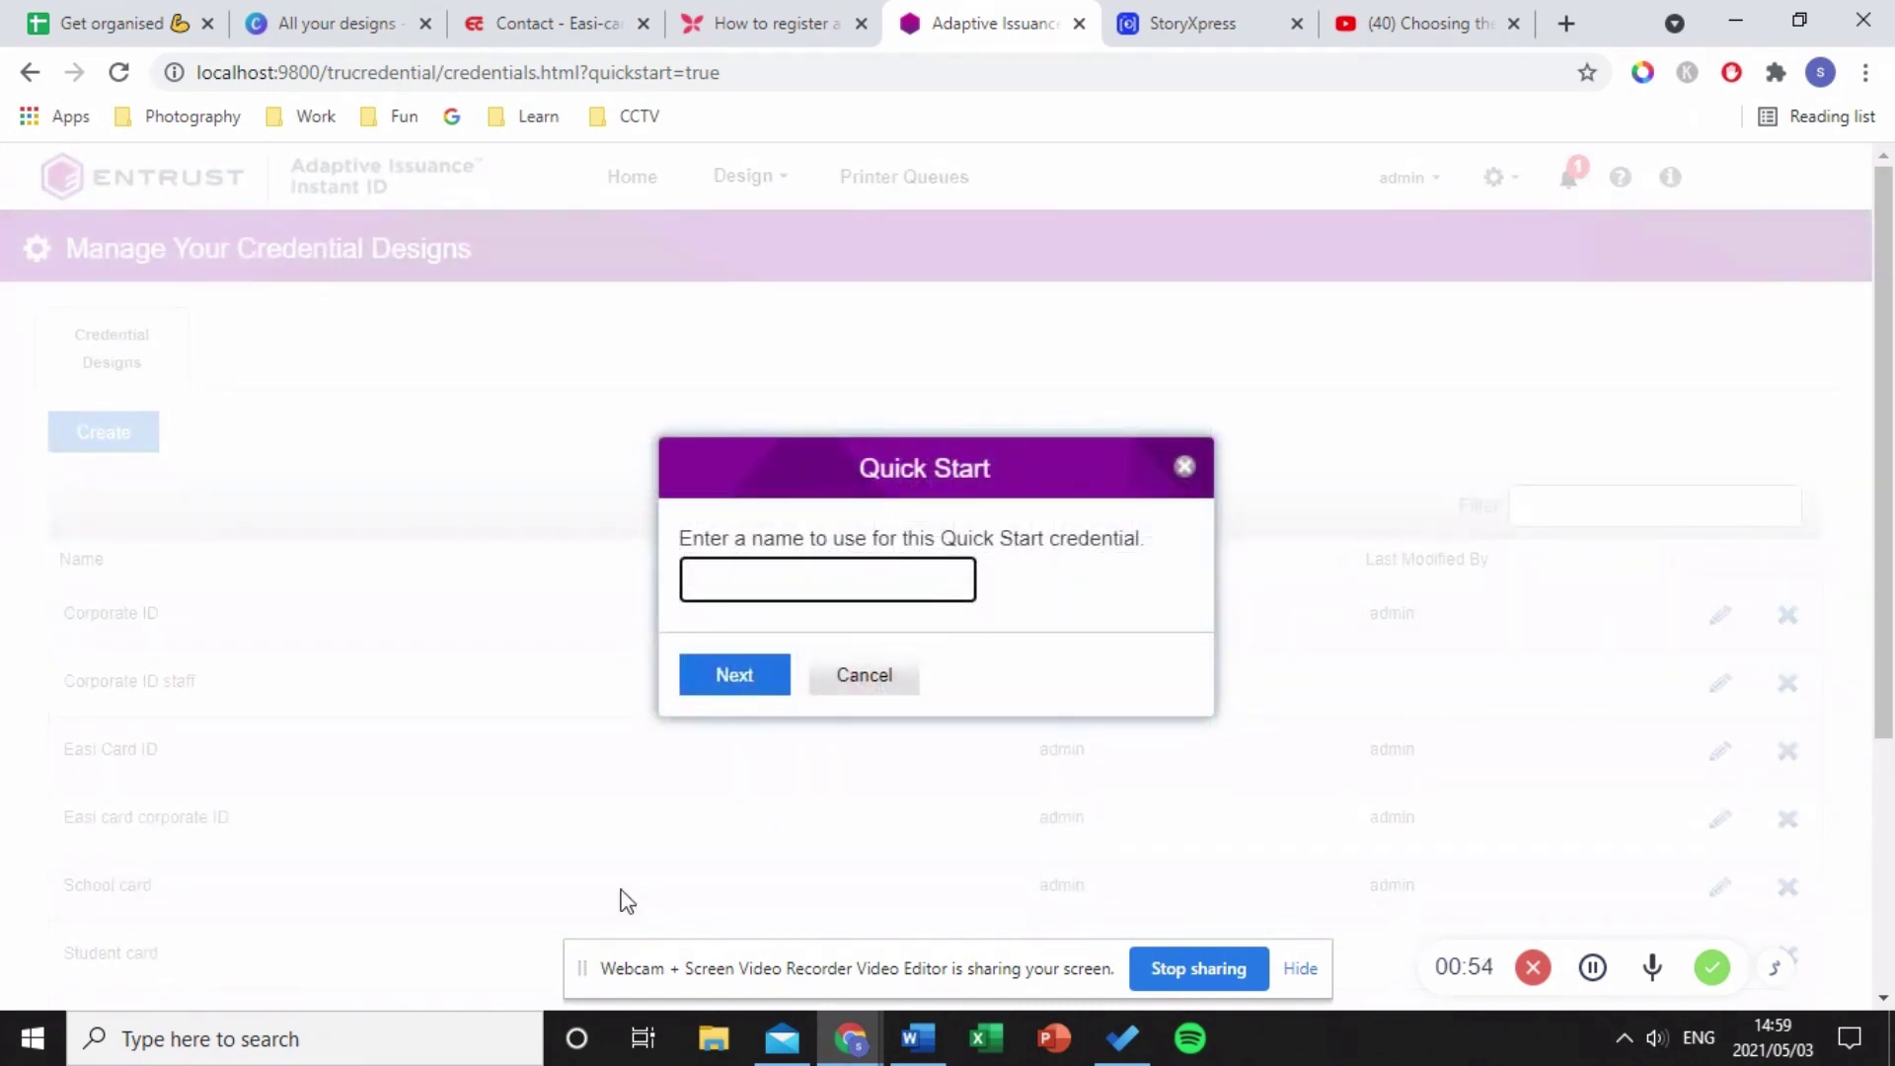
pyautogui.write('Tem')
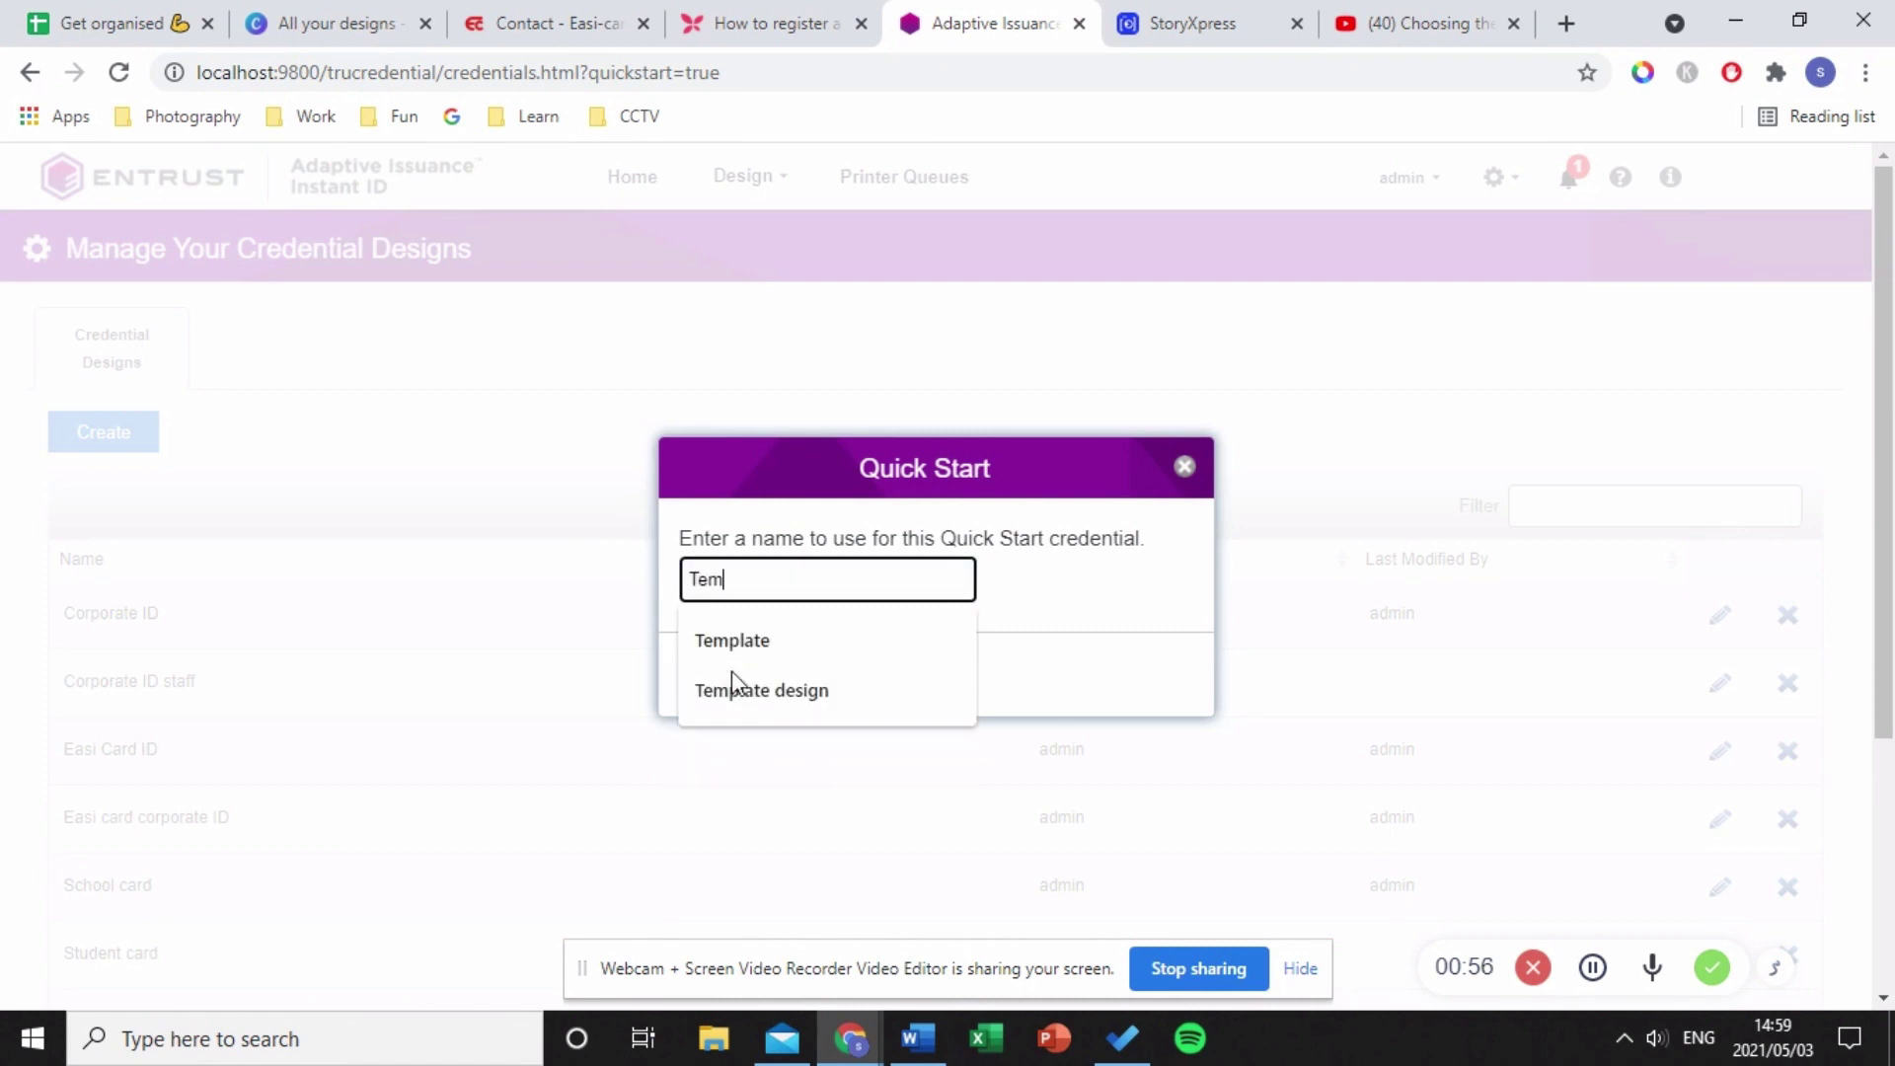
pyautogui.write('plate des')
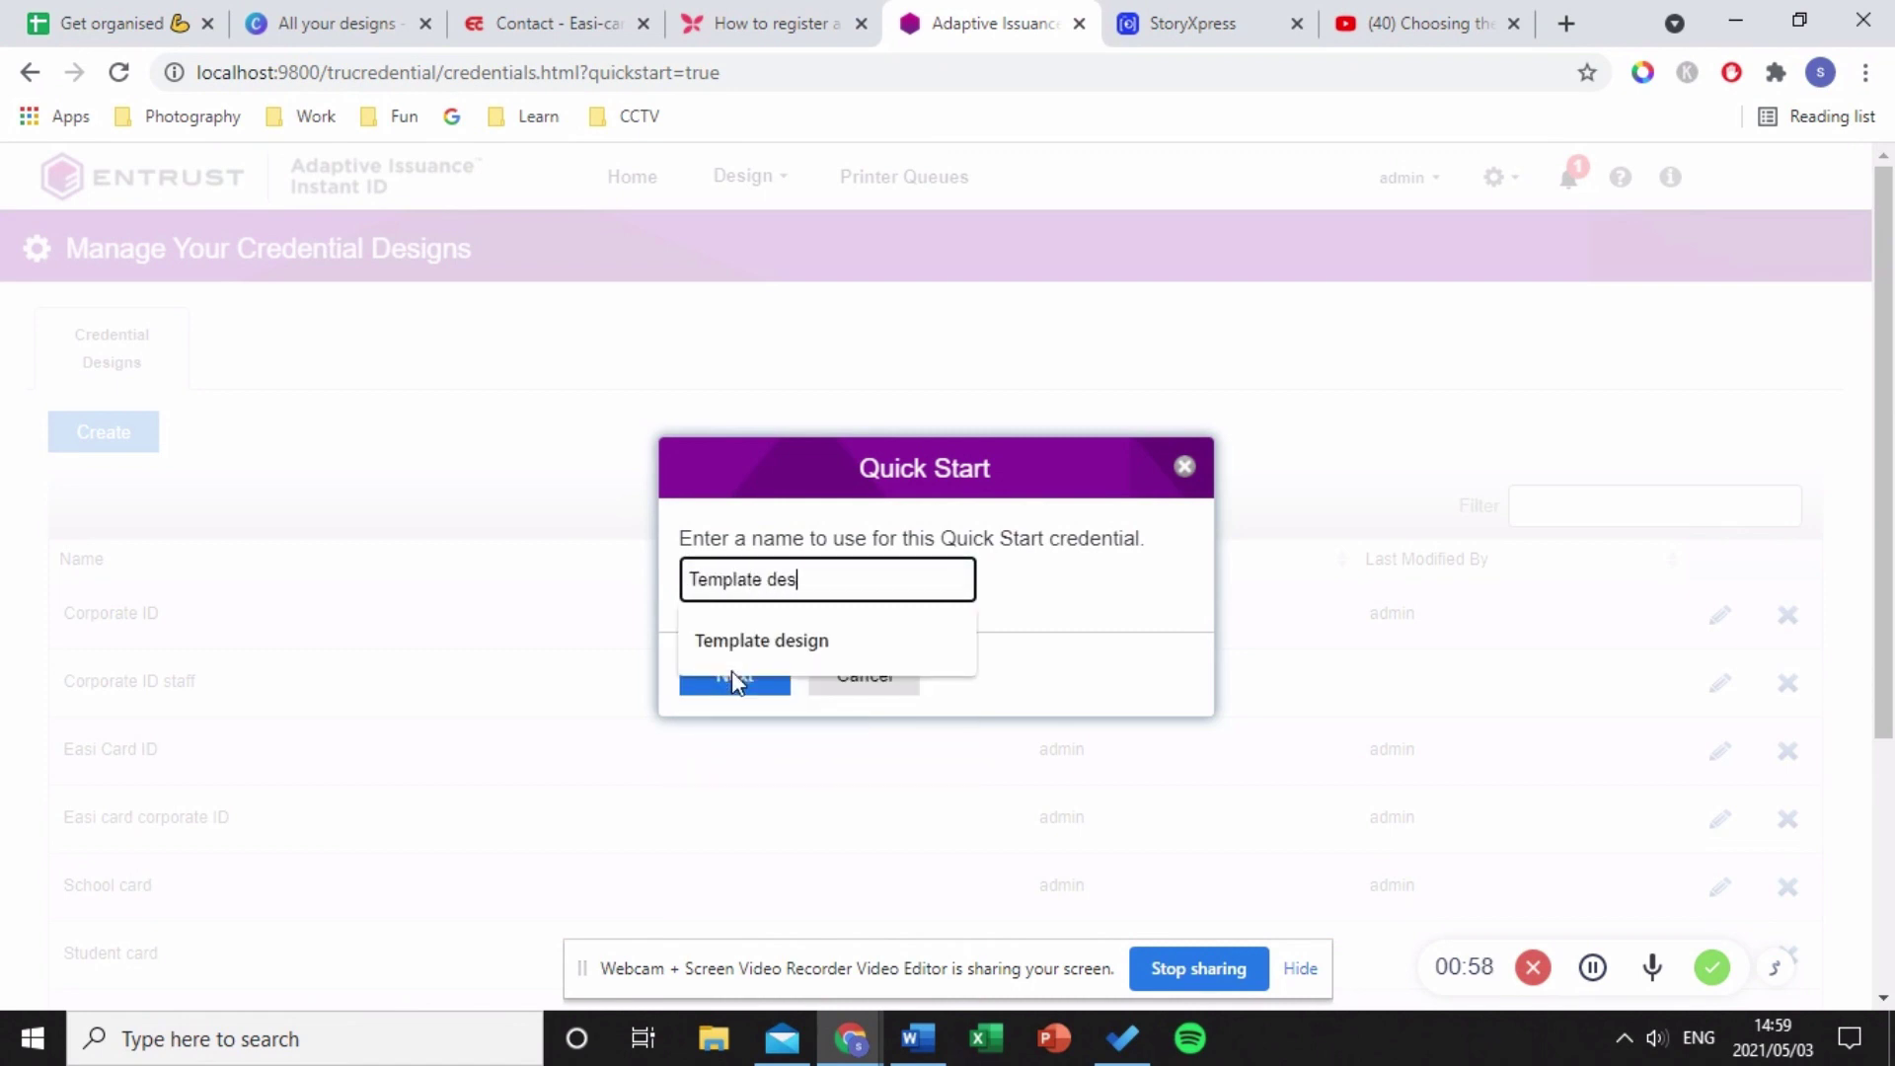
pyautogui.write('ign peice')
pyautogui.press('BackSpace')
pyautogui.press('BackSpace')
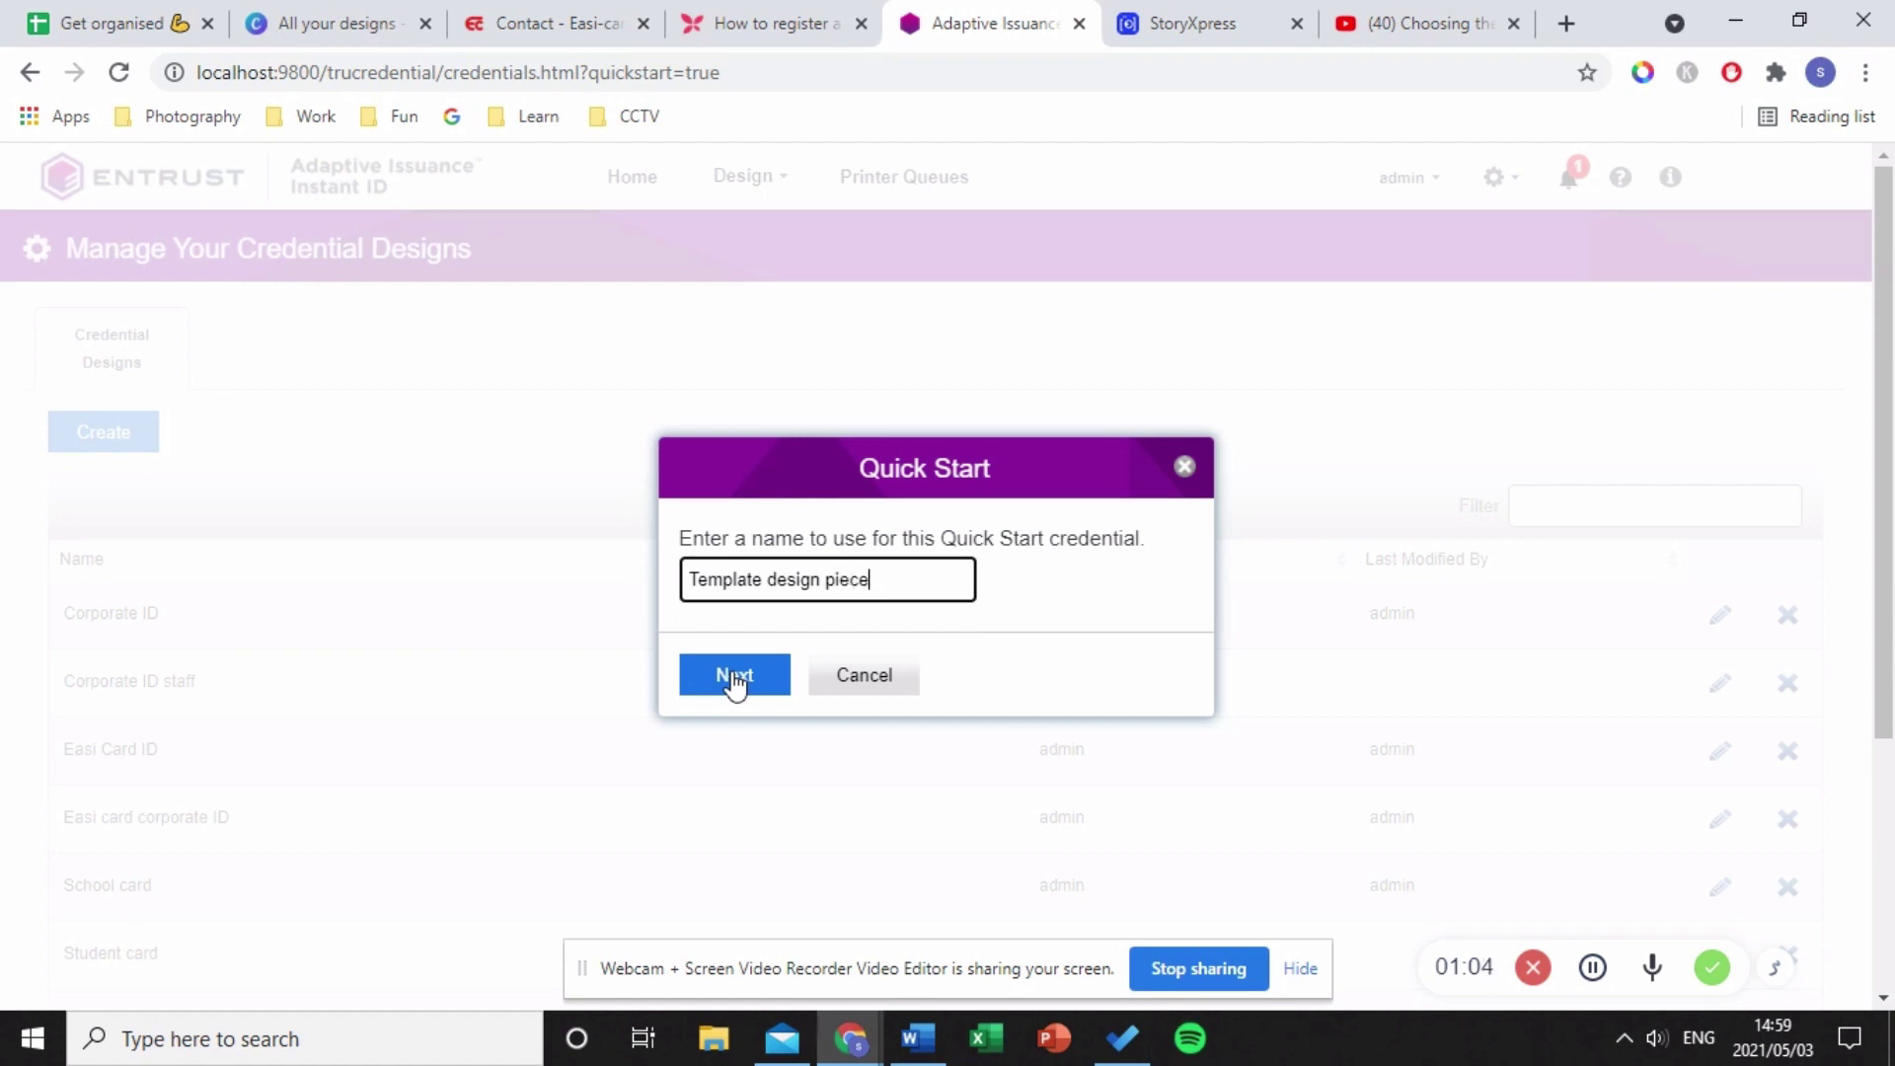
pyautogui.click(734, 678)
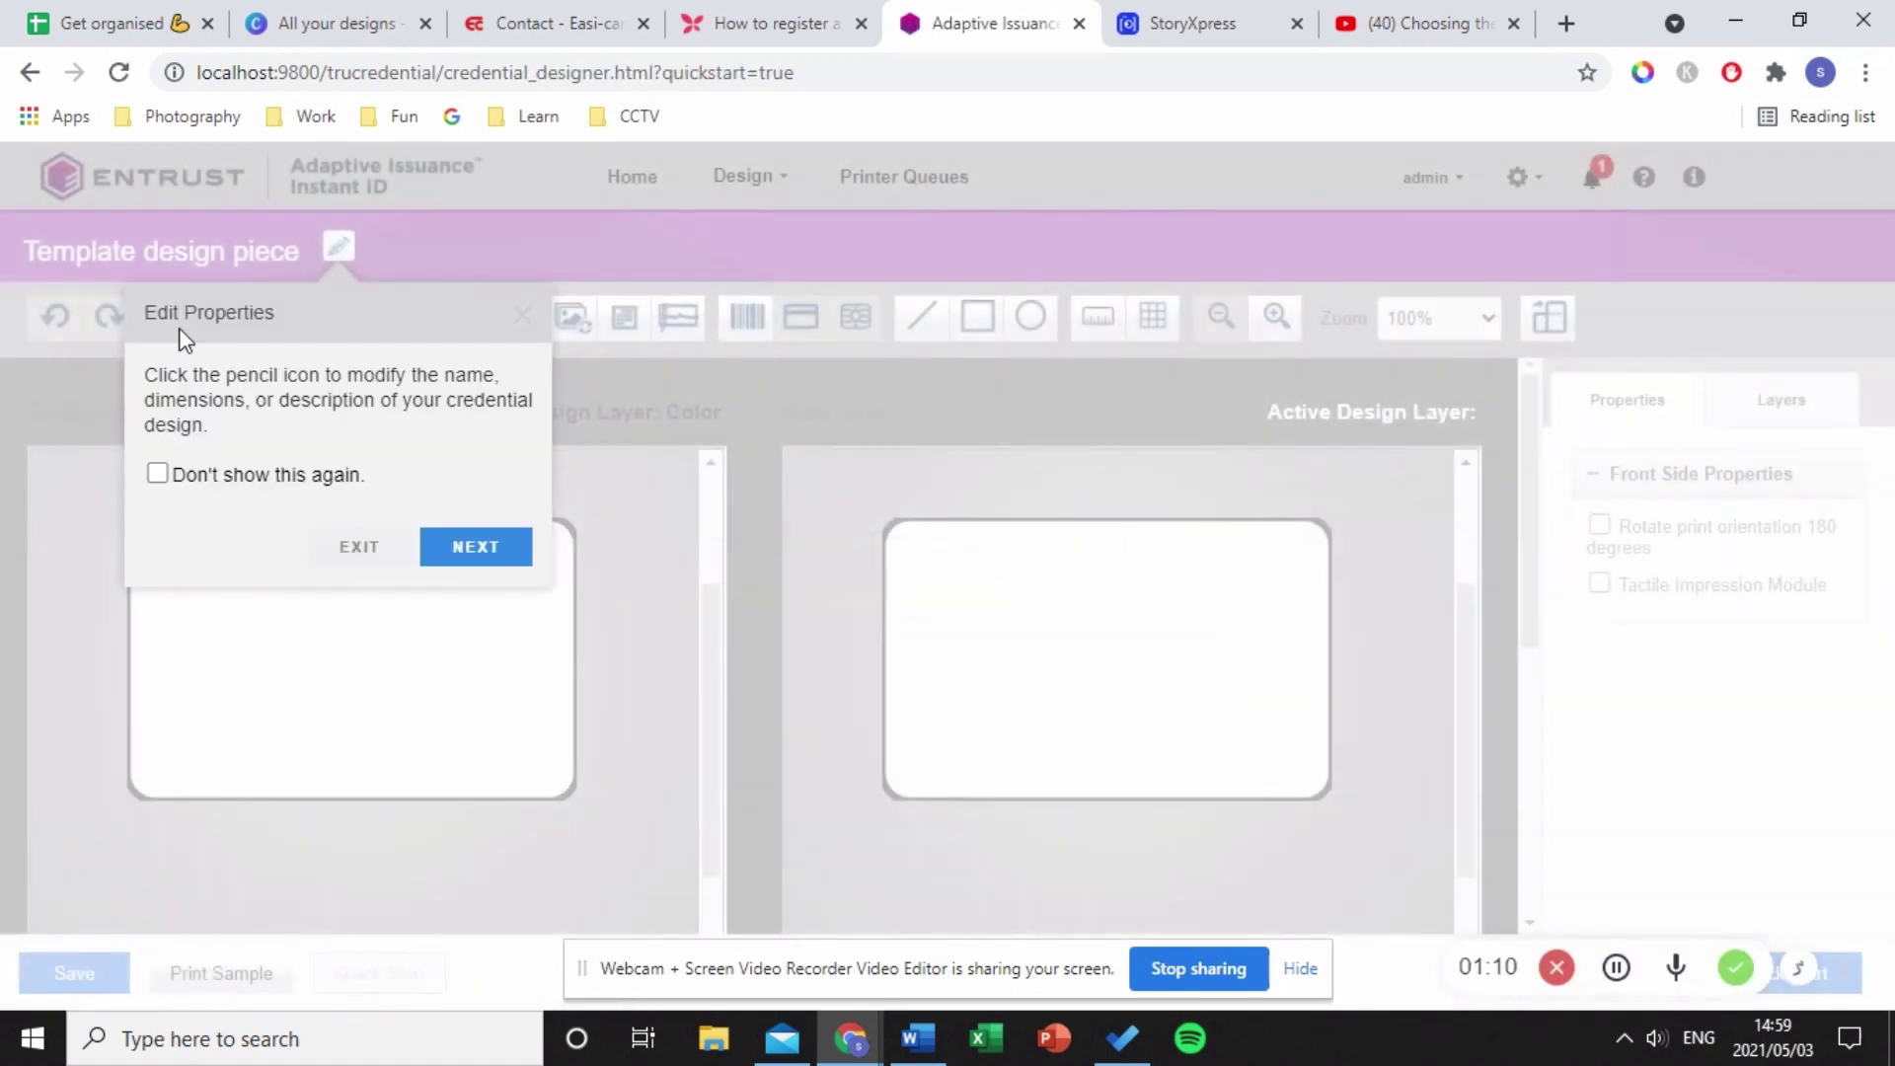
pyautogui.moveTo(183, 314); pyautogui.dragTo(277, 322)
pyautogui.click(305, 338)
pyautogui.click(359, 548)
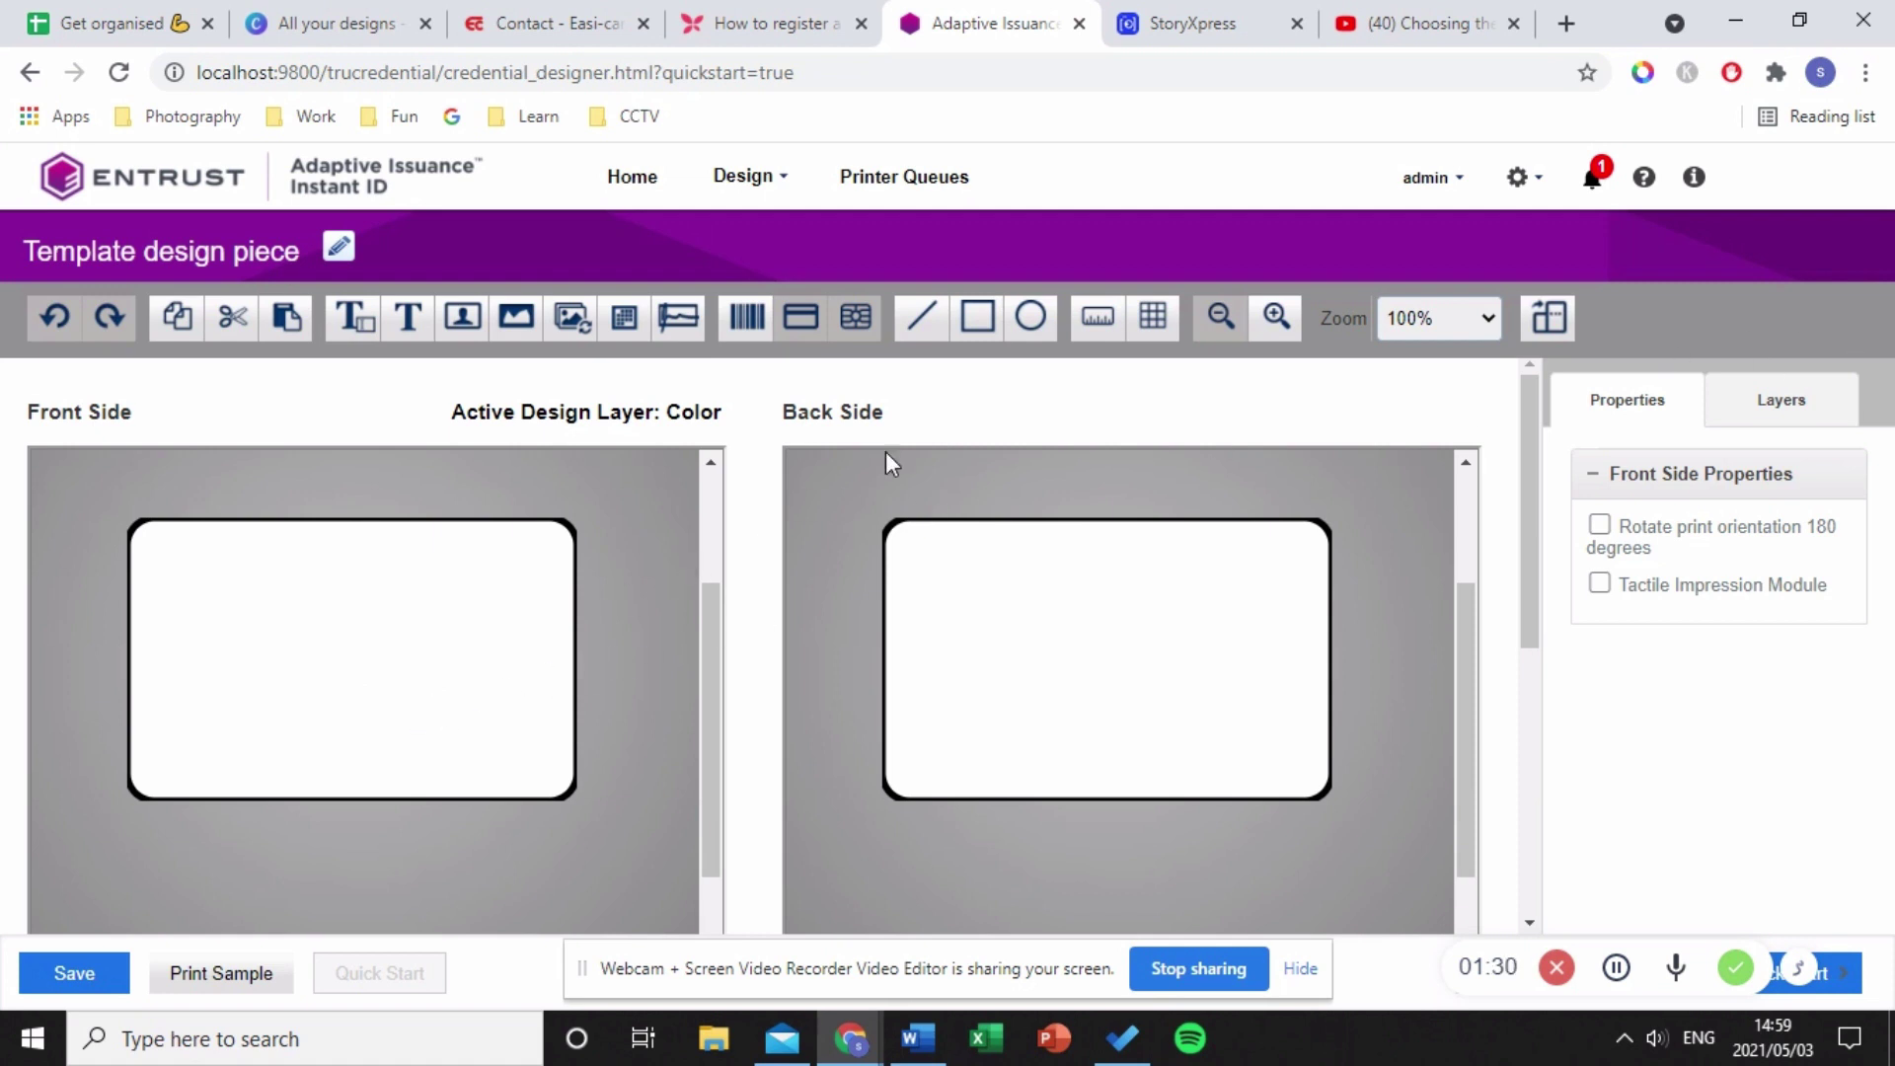
pyautogui.click(1546, 318)
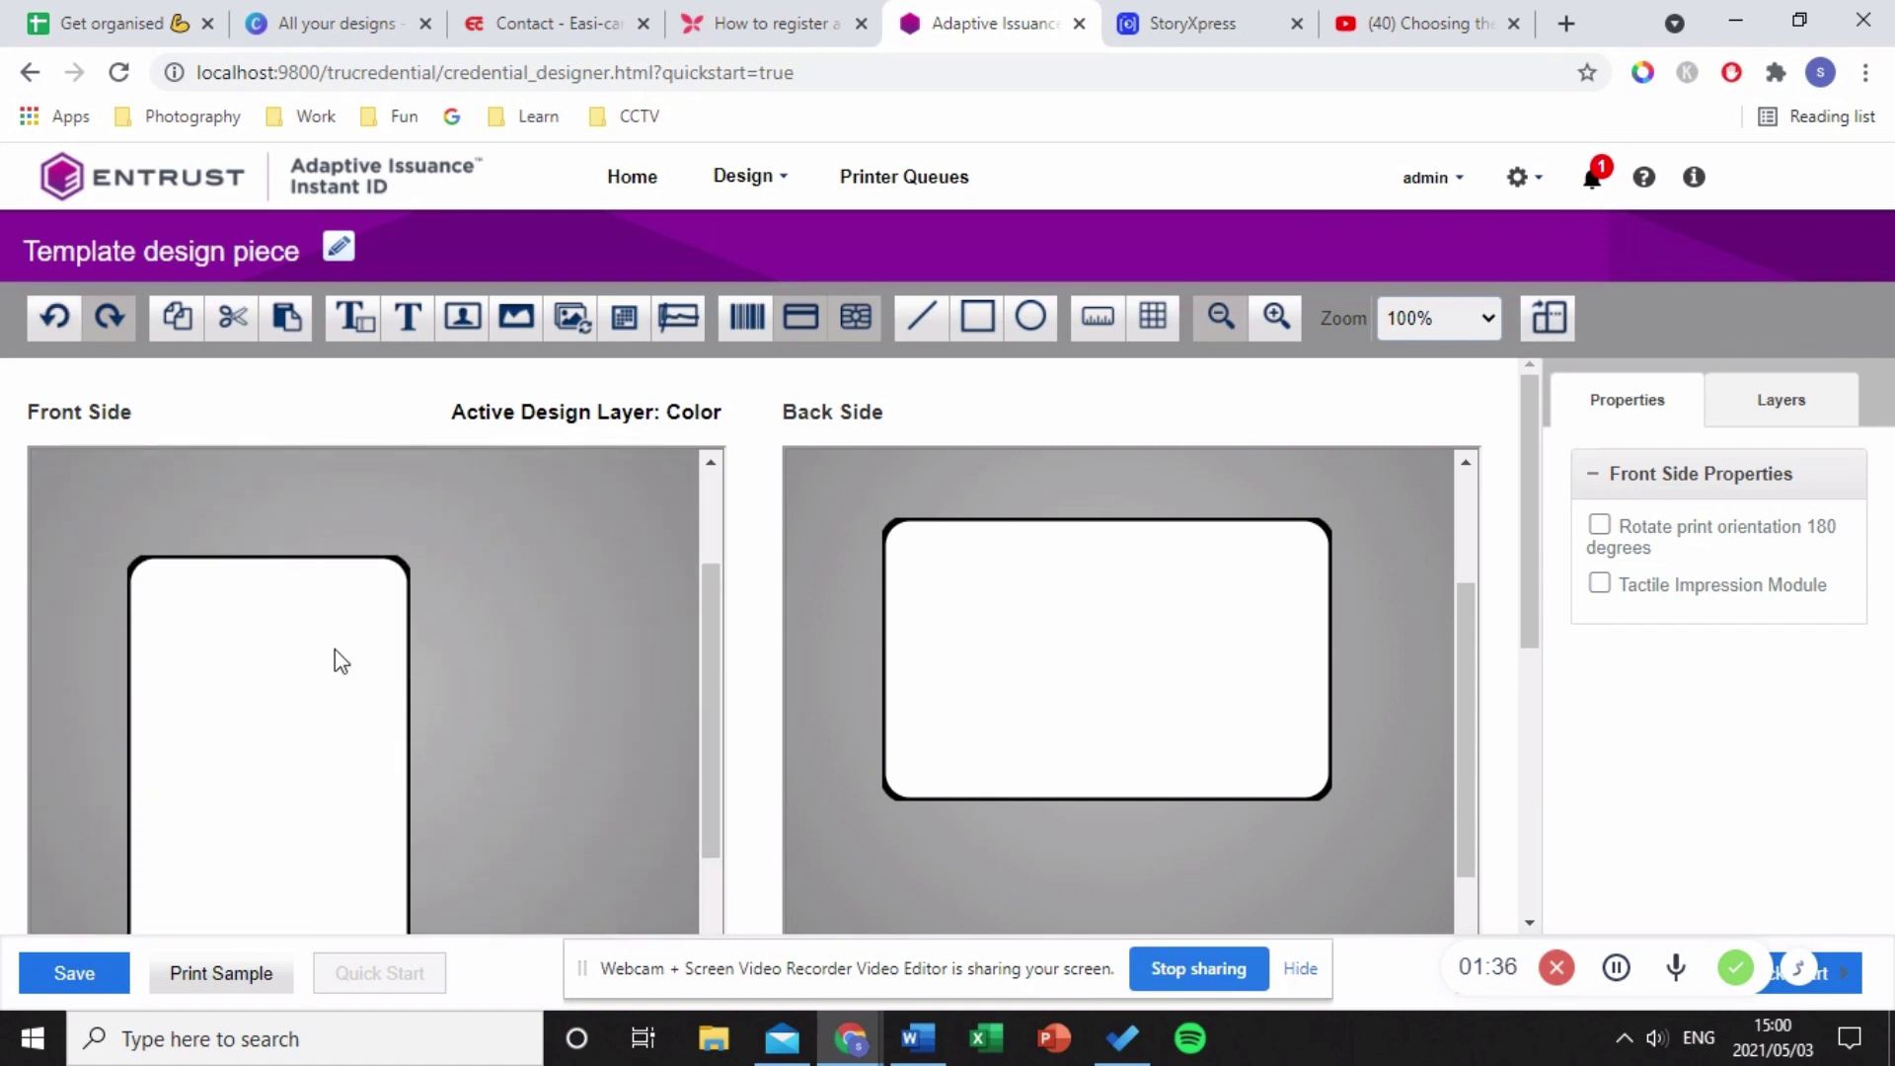
pyautogui.click(1545, 319)
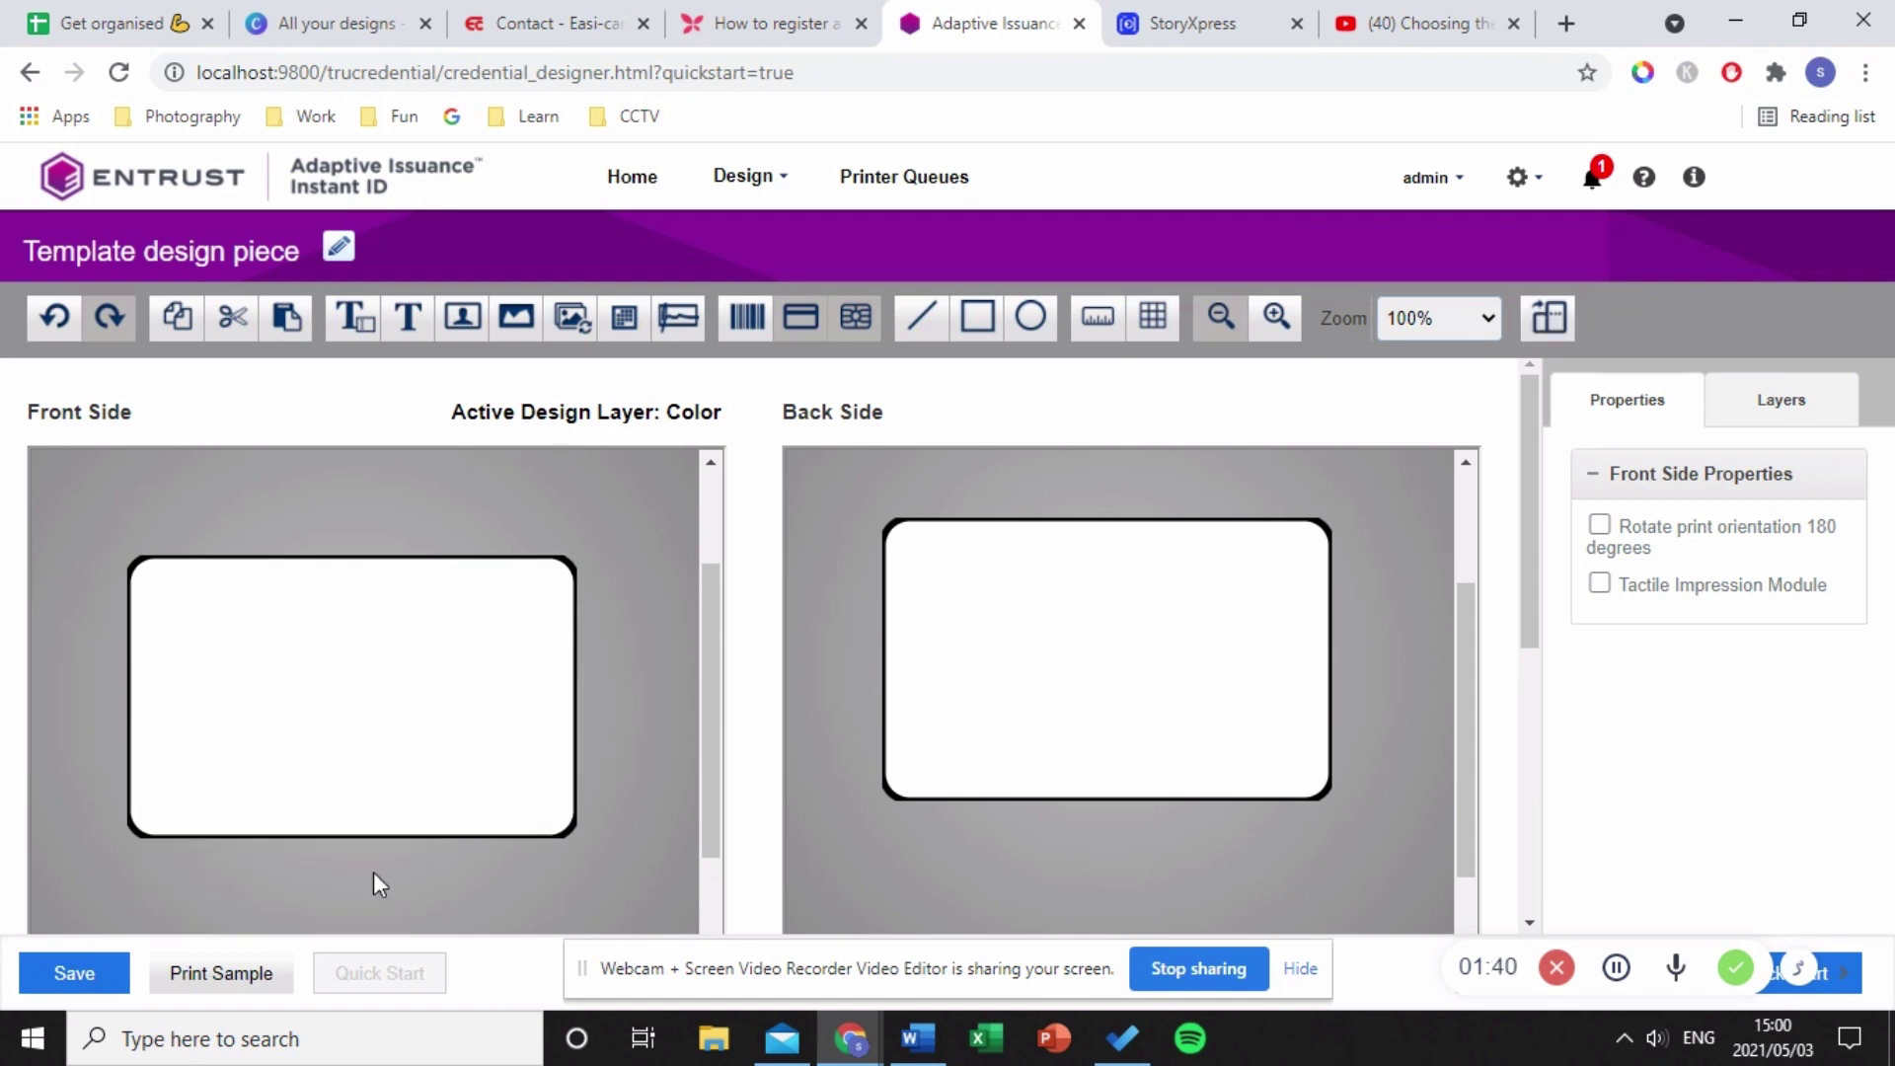
# - In the front side's Layers list, tick Background and make it the active layer
pyautogui.click(1783, 407)
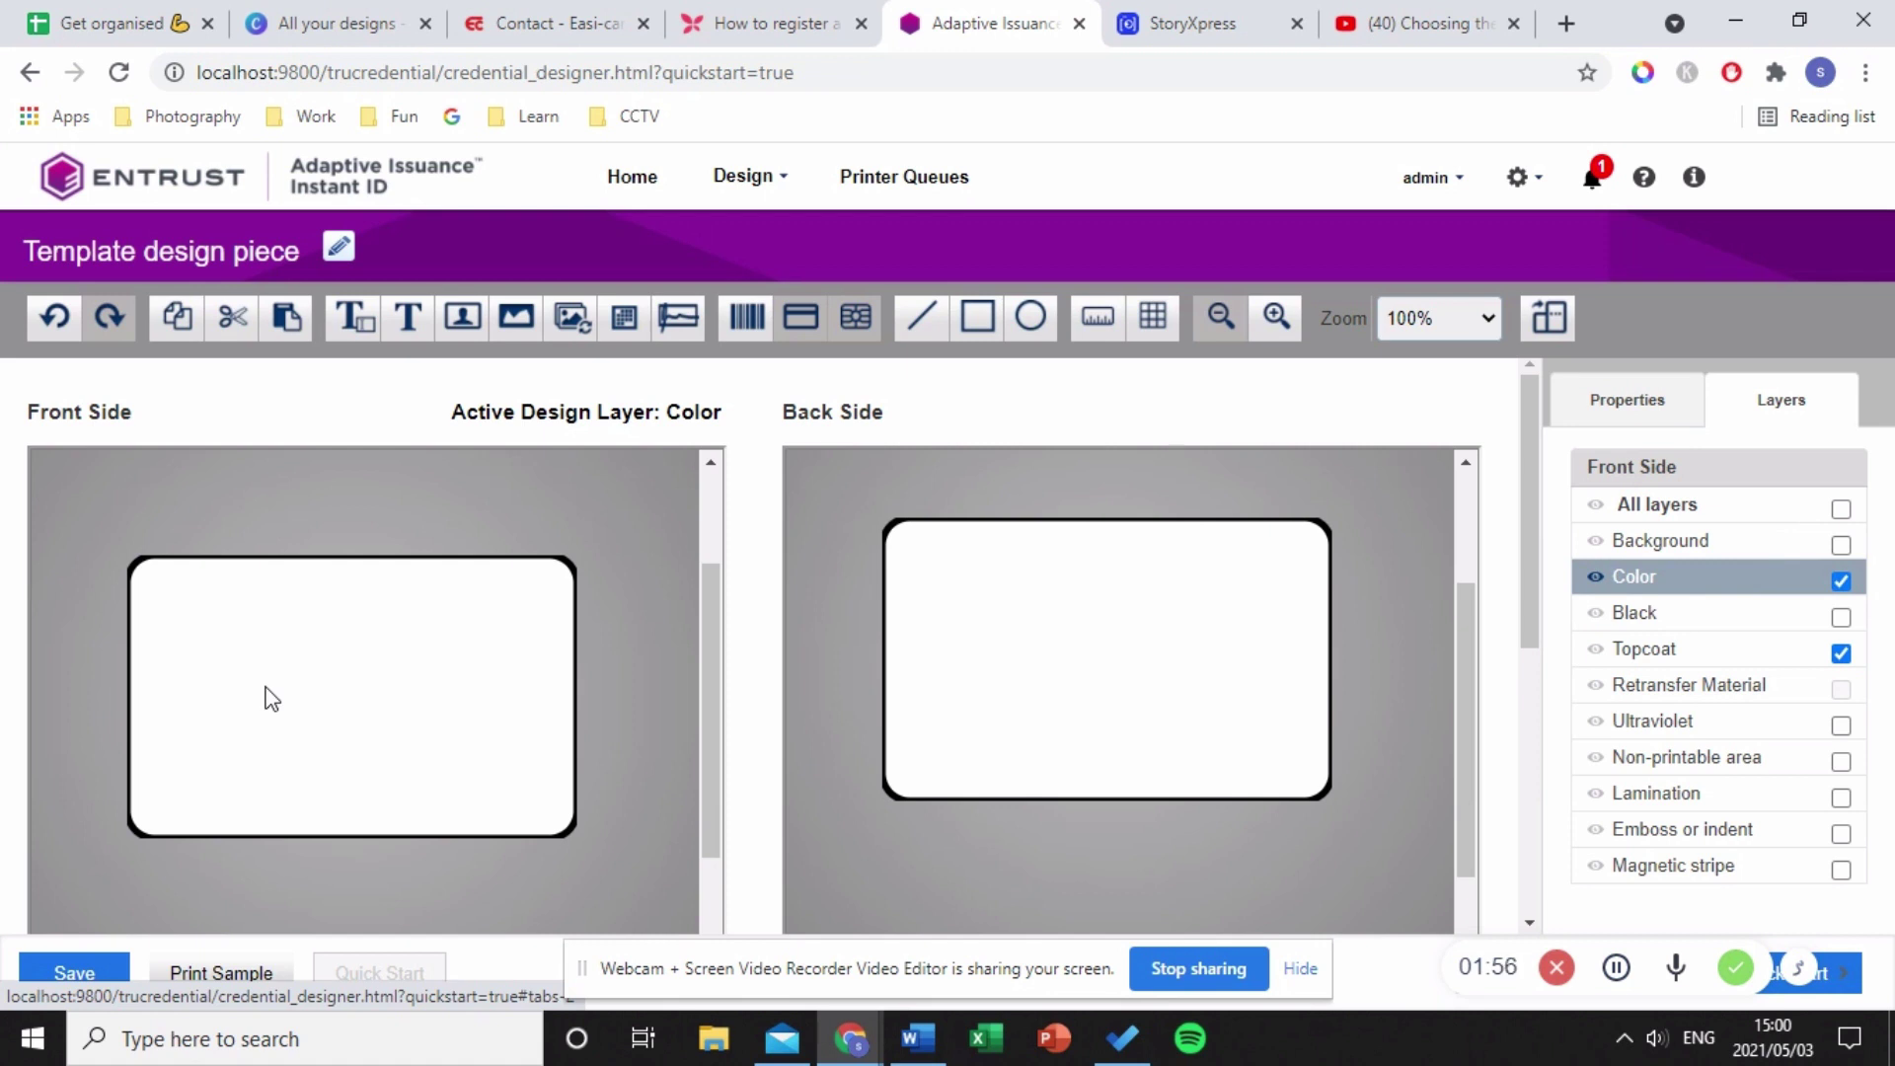
pyautogui.click(1840, 544)
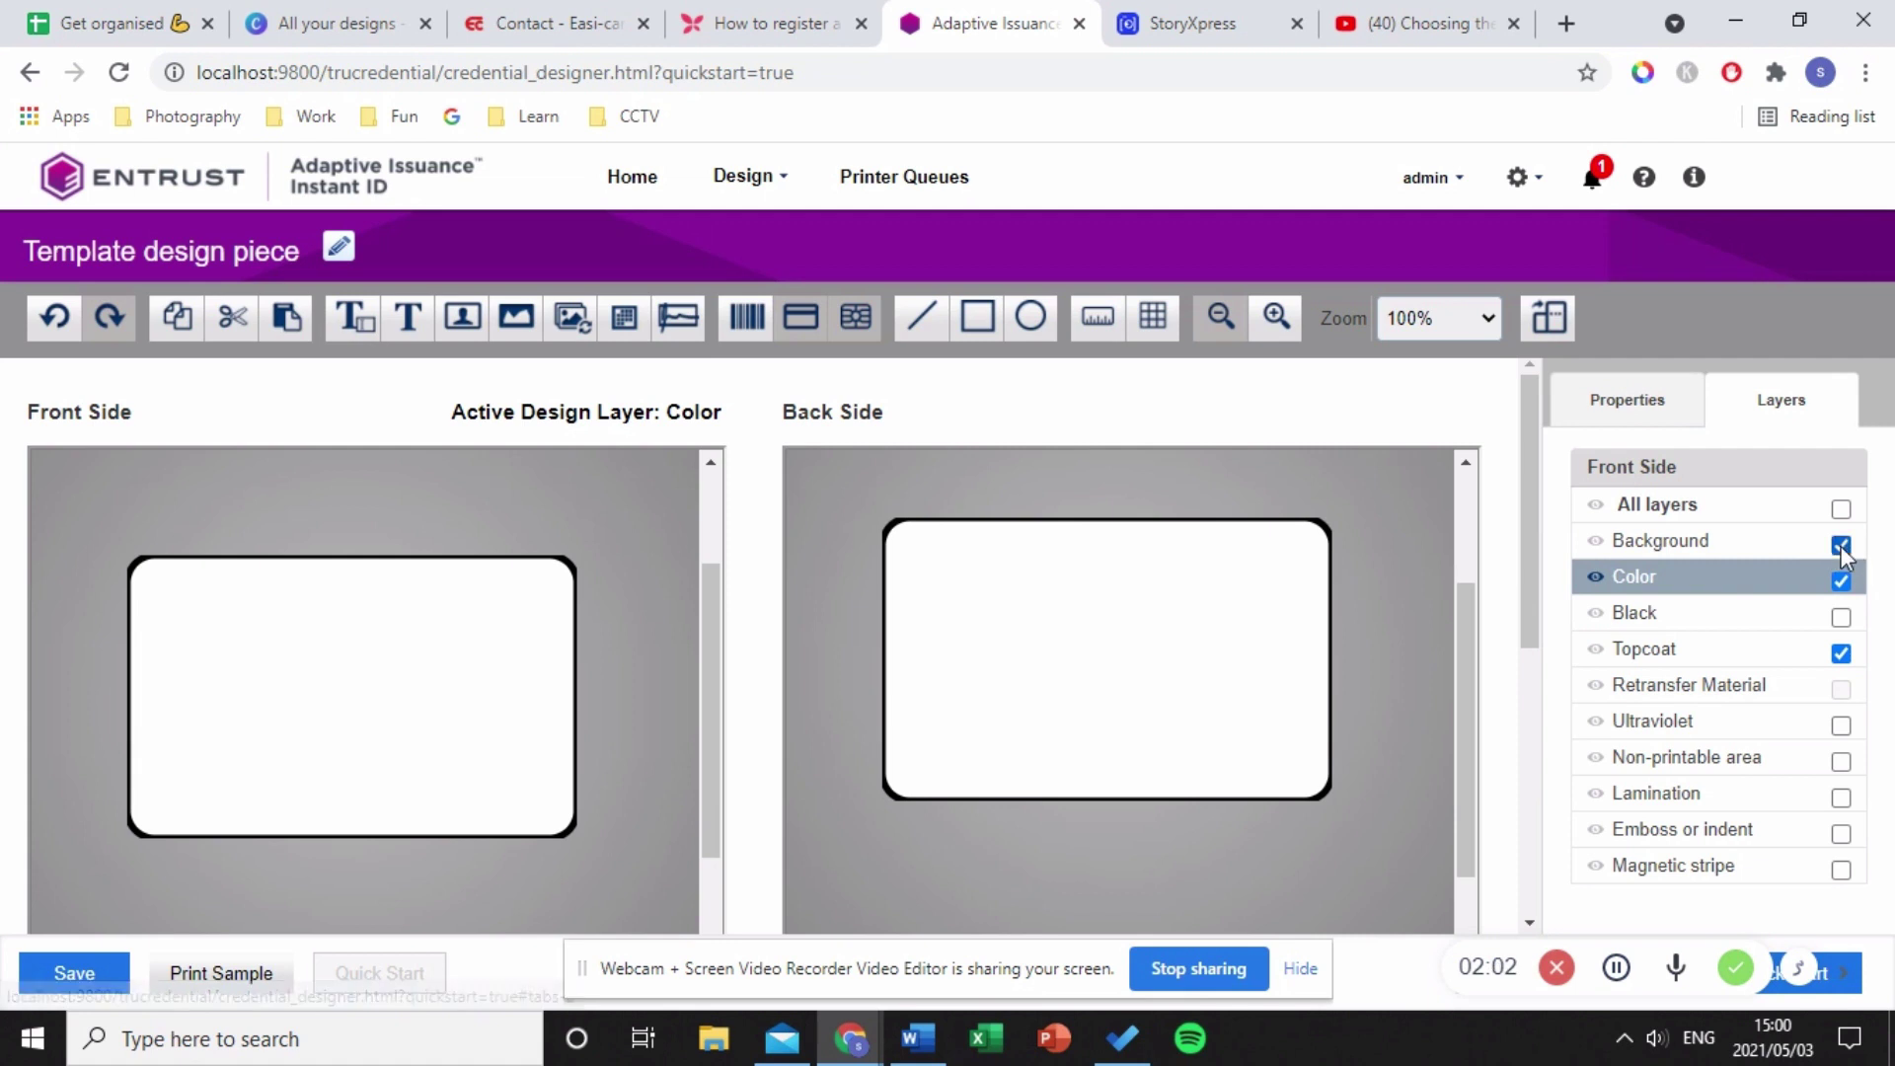
pyautogui.click(1668, 543)
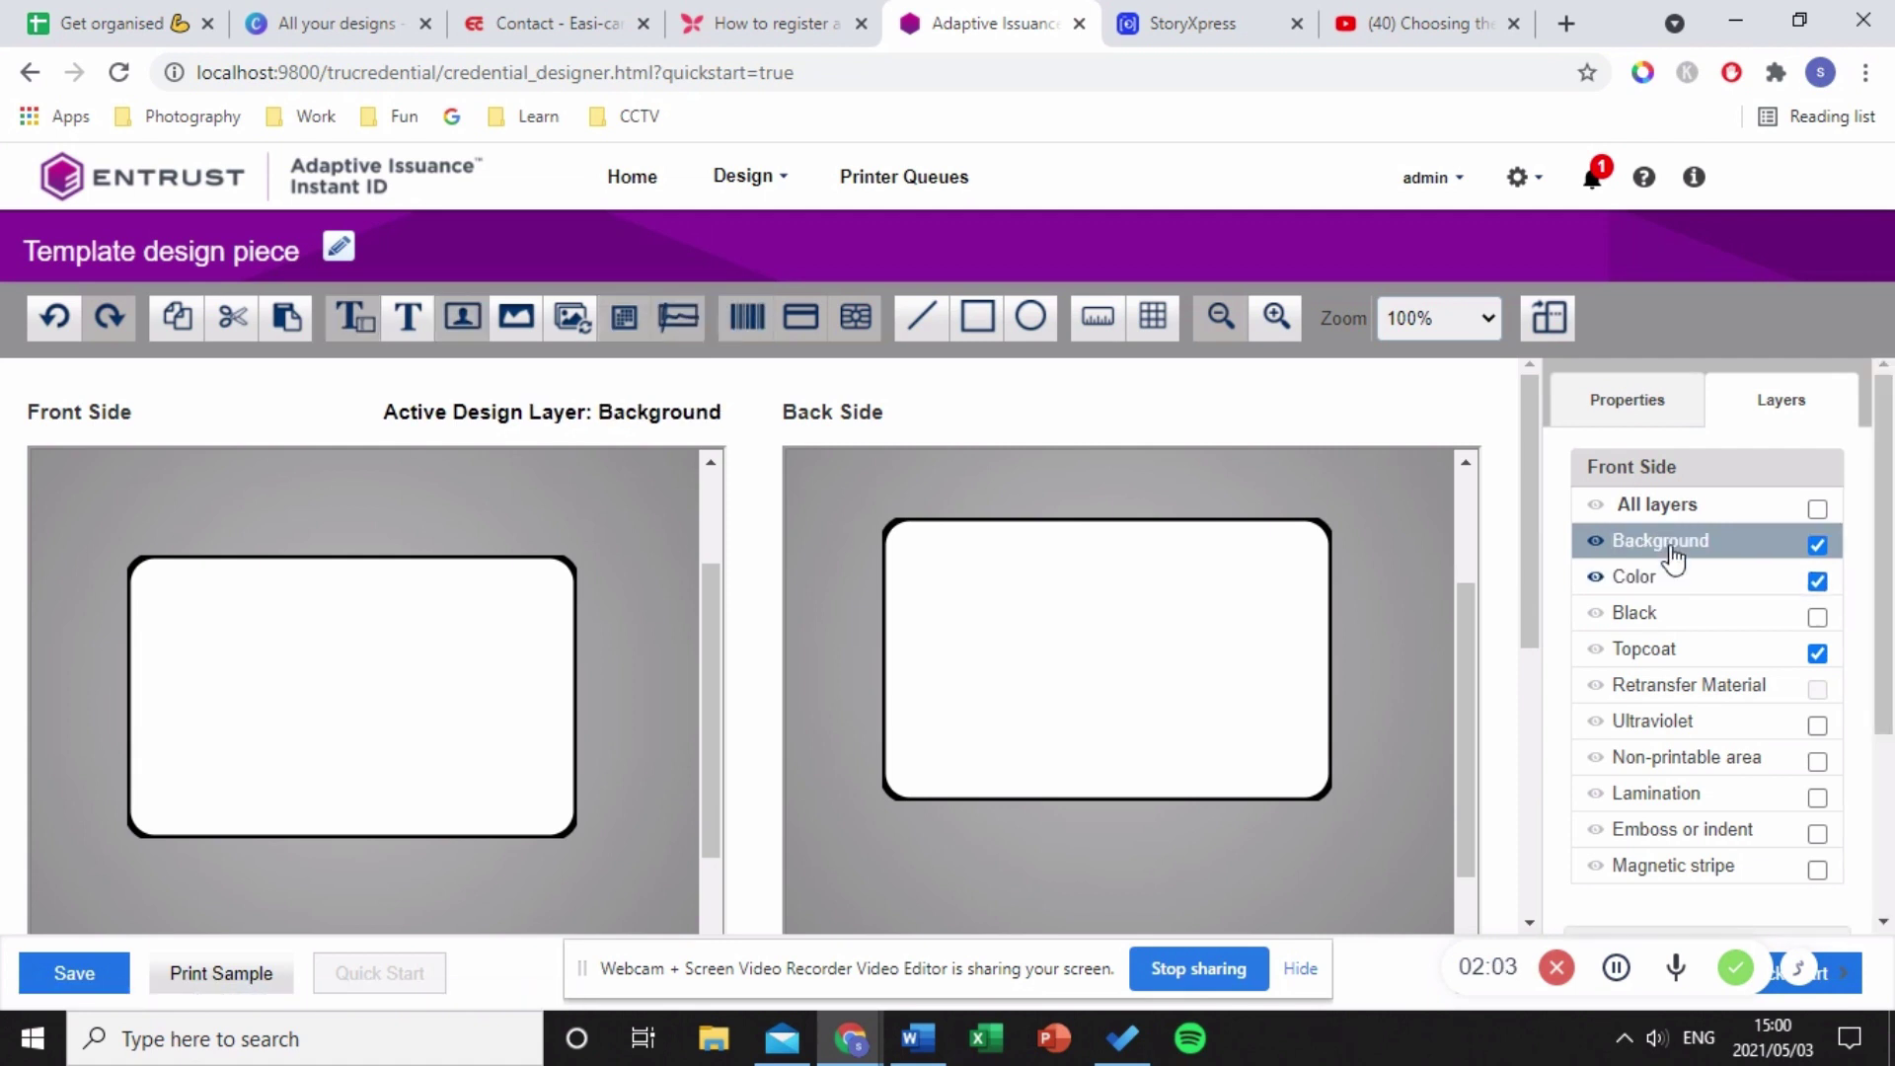
pyautogui.click(1817, 545)
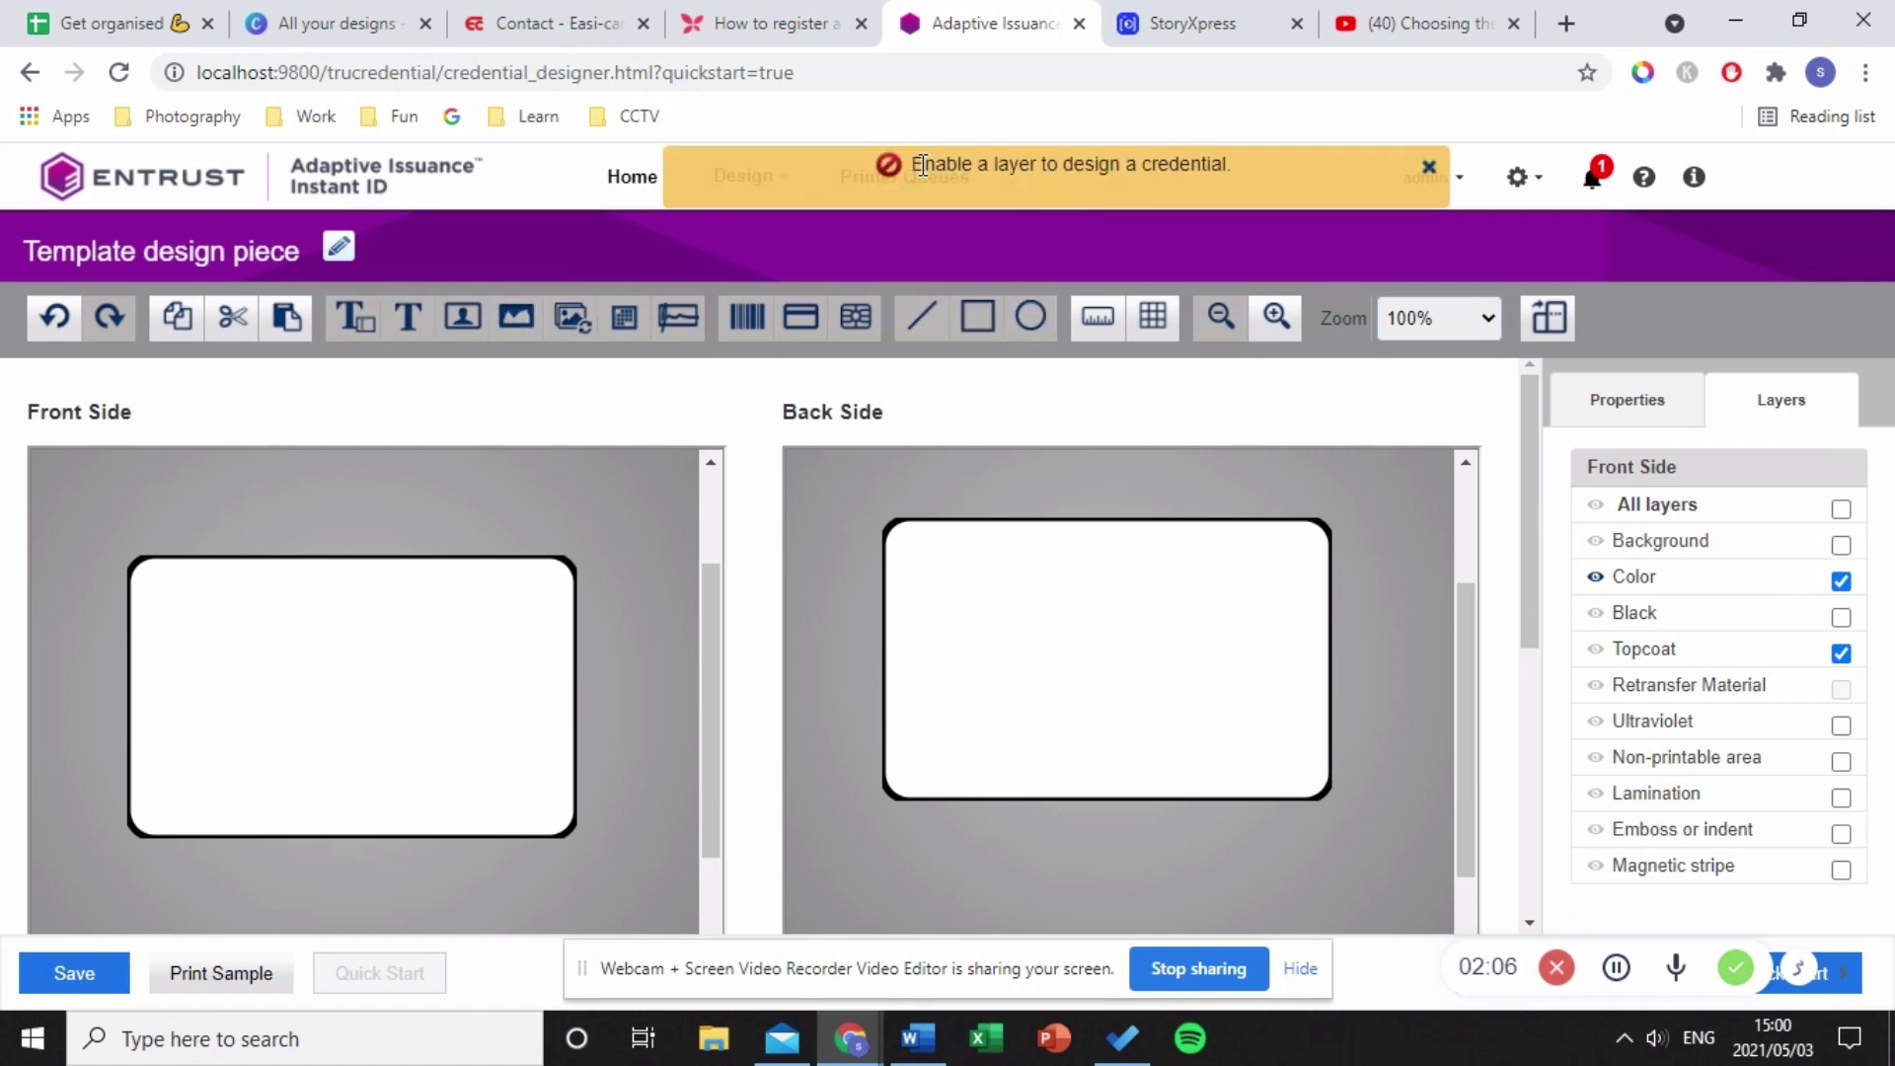
pyautogui.moveTo(922, 165); pyautogui.dragTo(1244, 174)
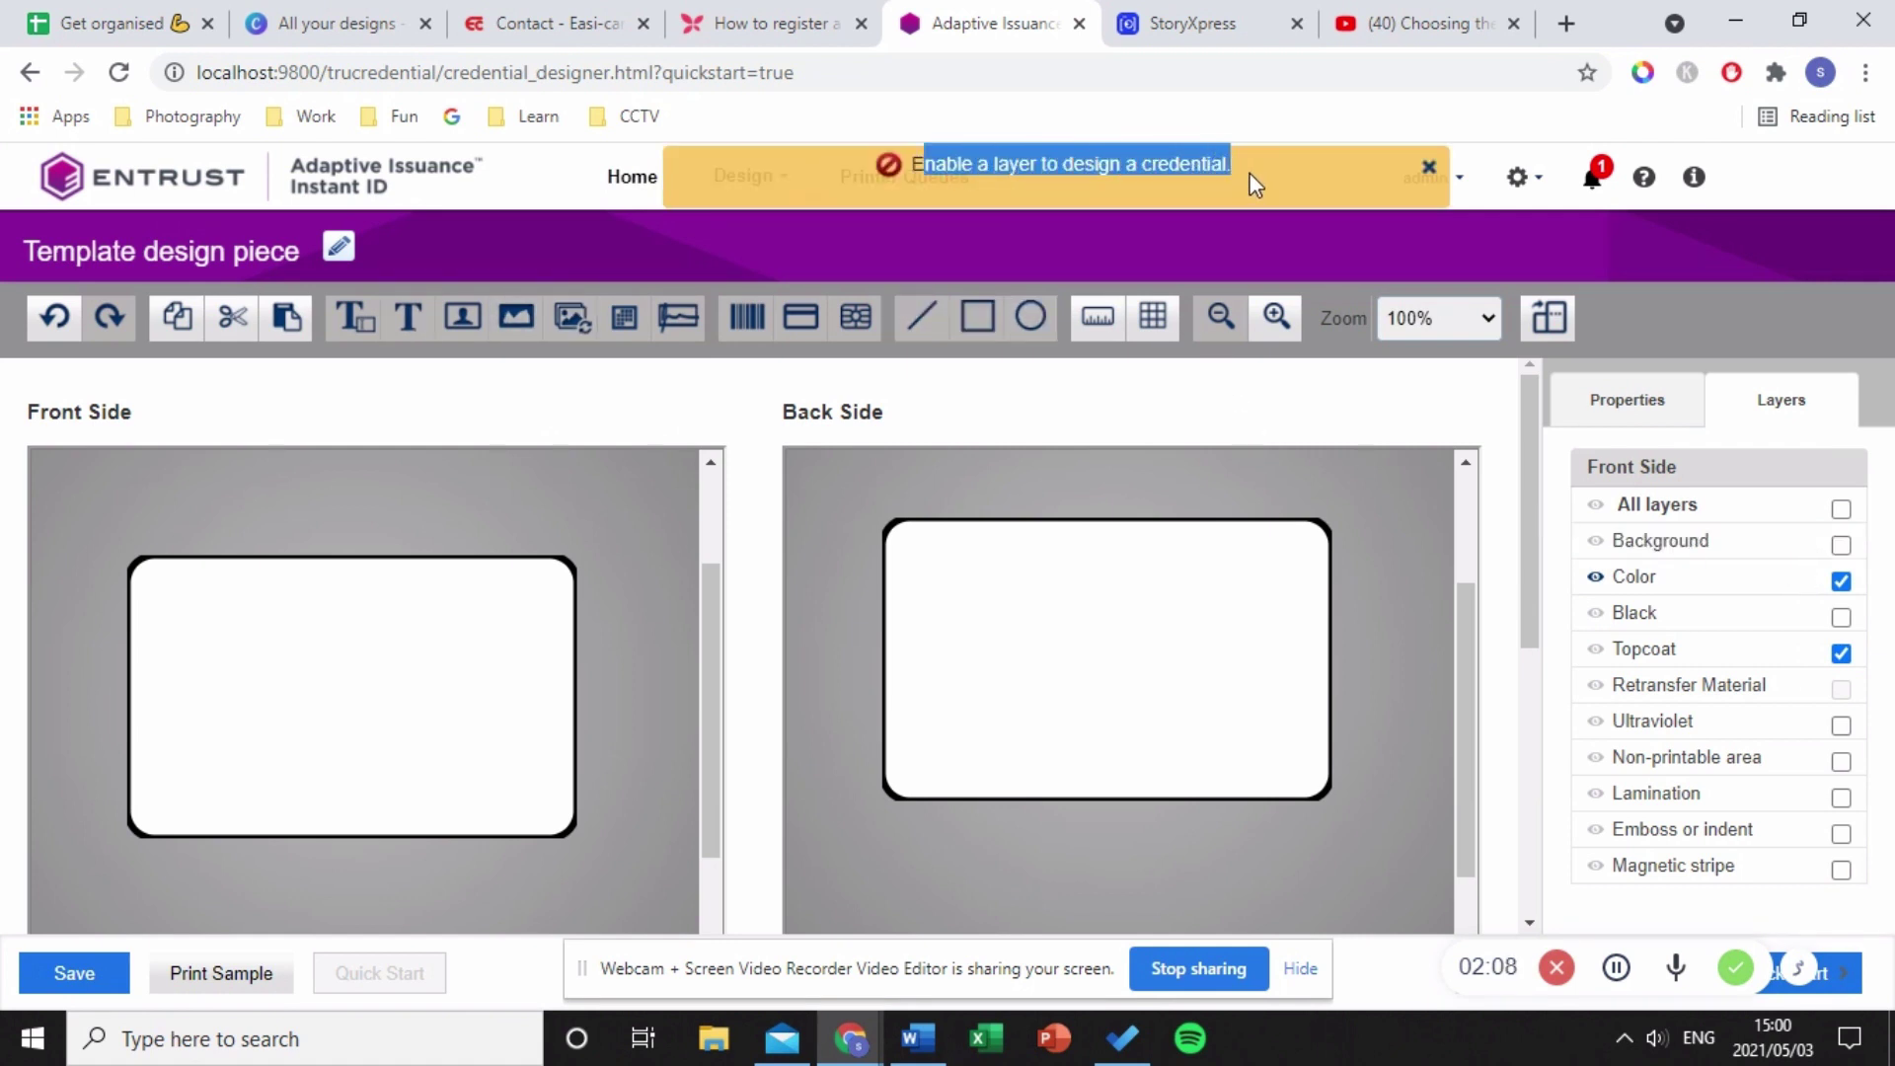
pyautogui.click(1841, 545)
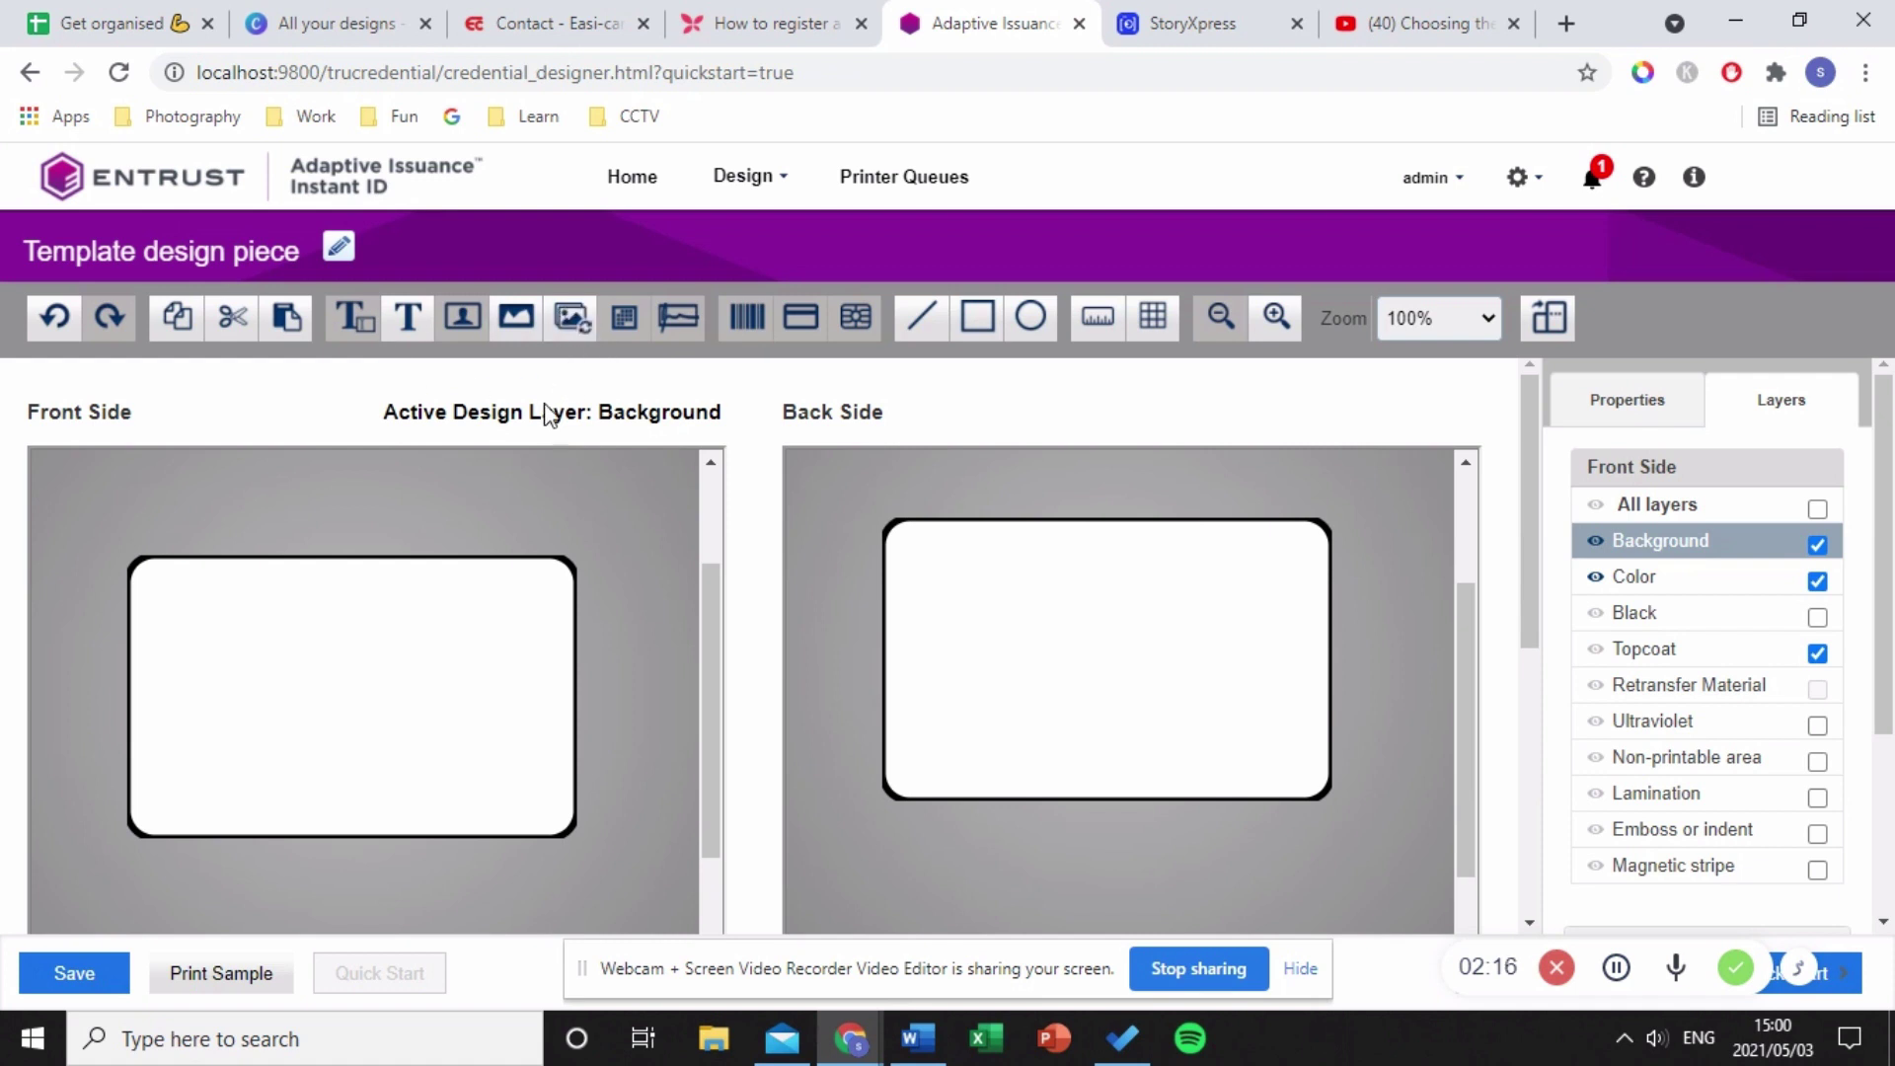
# - Place a static graphic of Downloads > Staff (1).png stretched over the whole front card
pyautogui.moveTo(516, 316); pyautogui.dragTo(519, 318)
pyautogui.moveTo(515, 316); pyautogui.dragTo(262, 634)
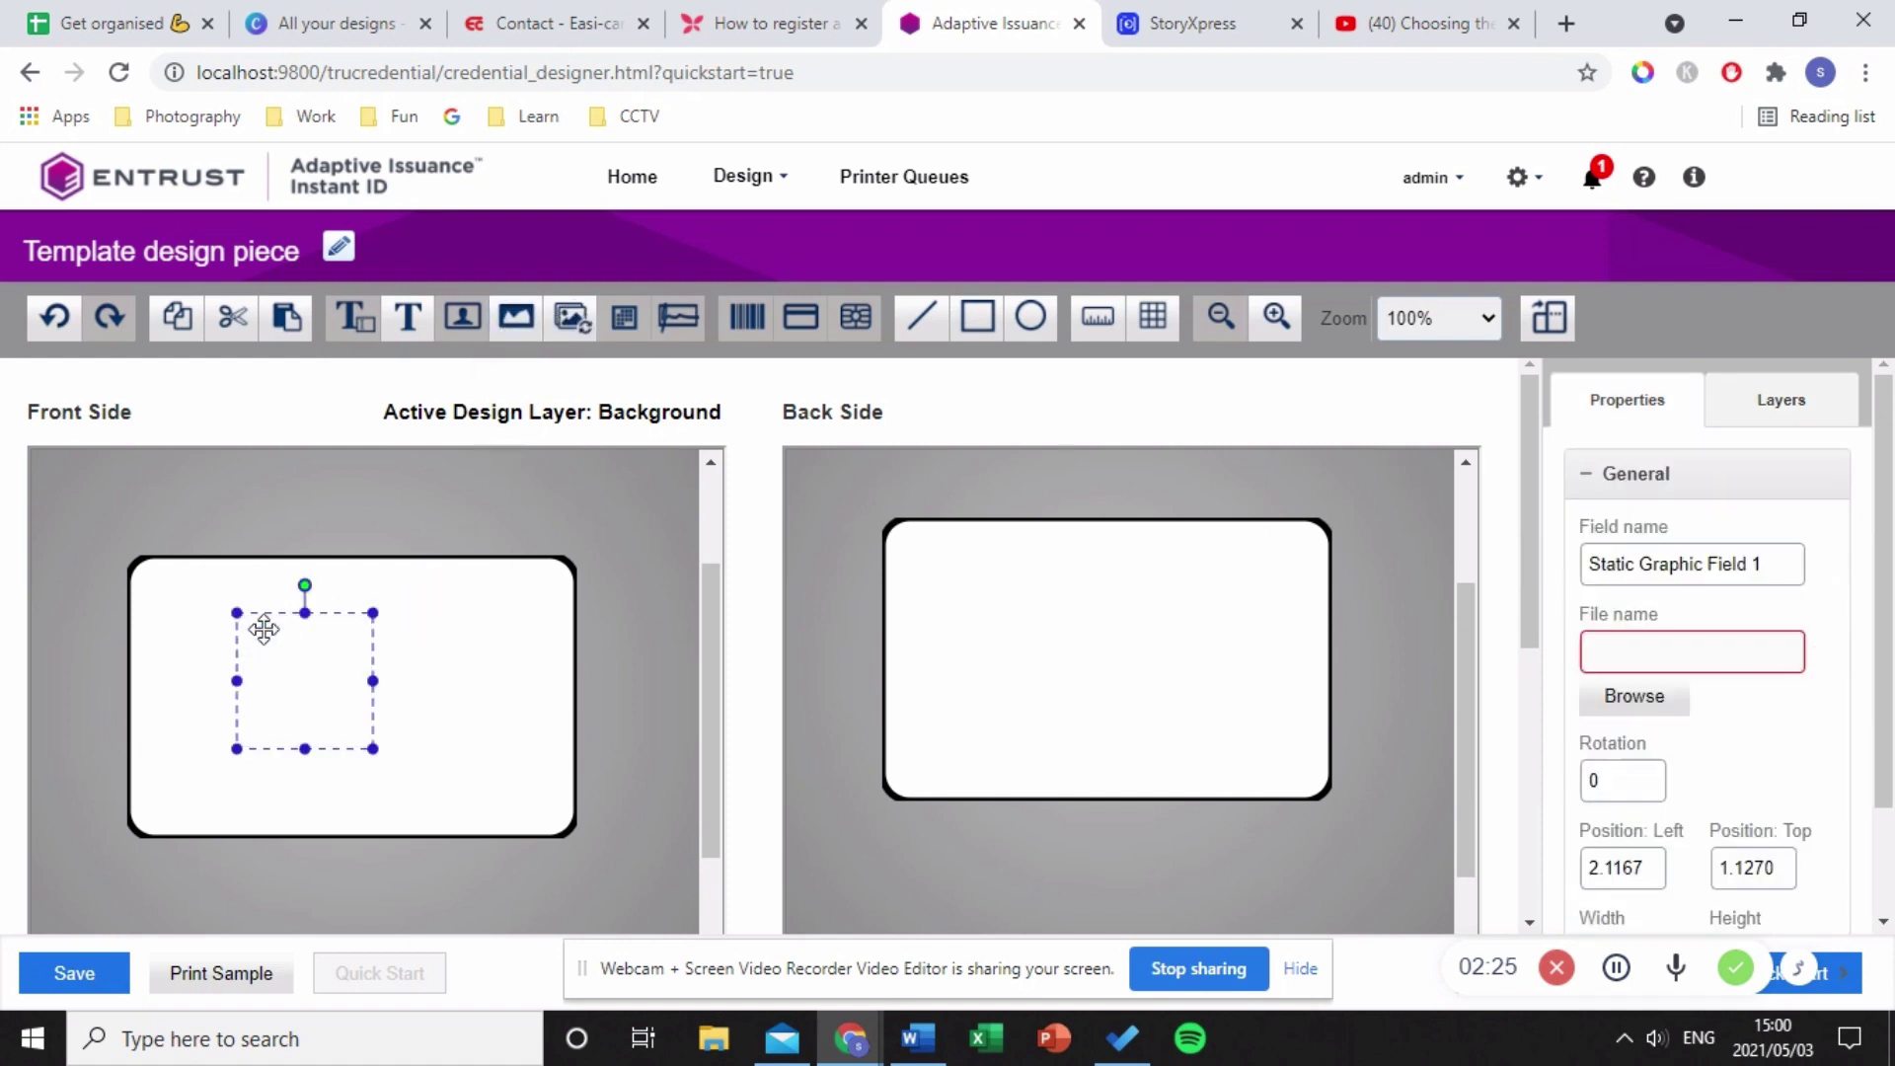
pyautogui.click(1649, 697)
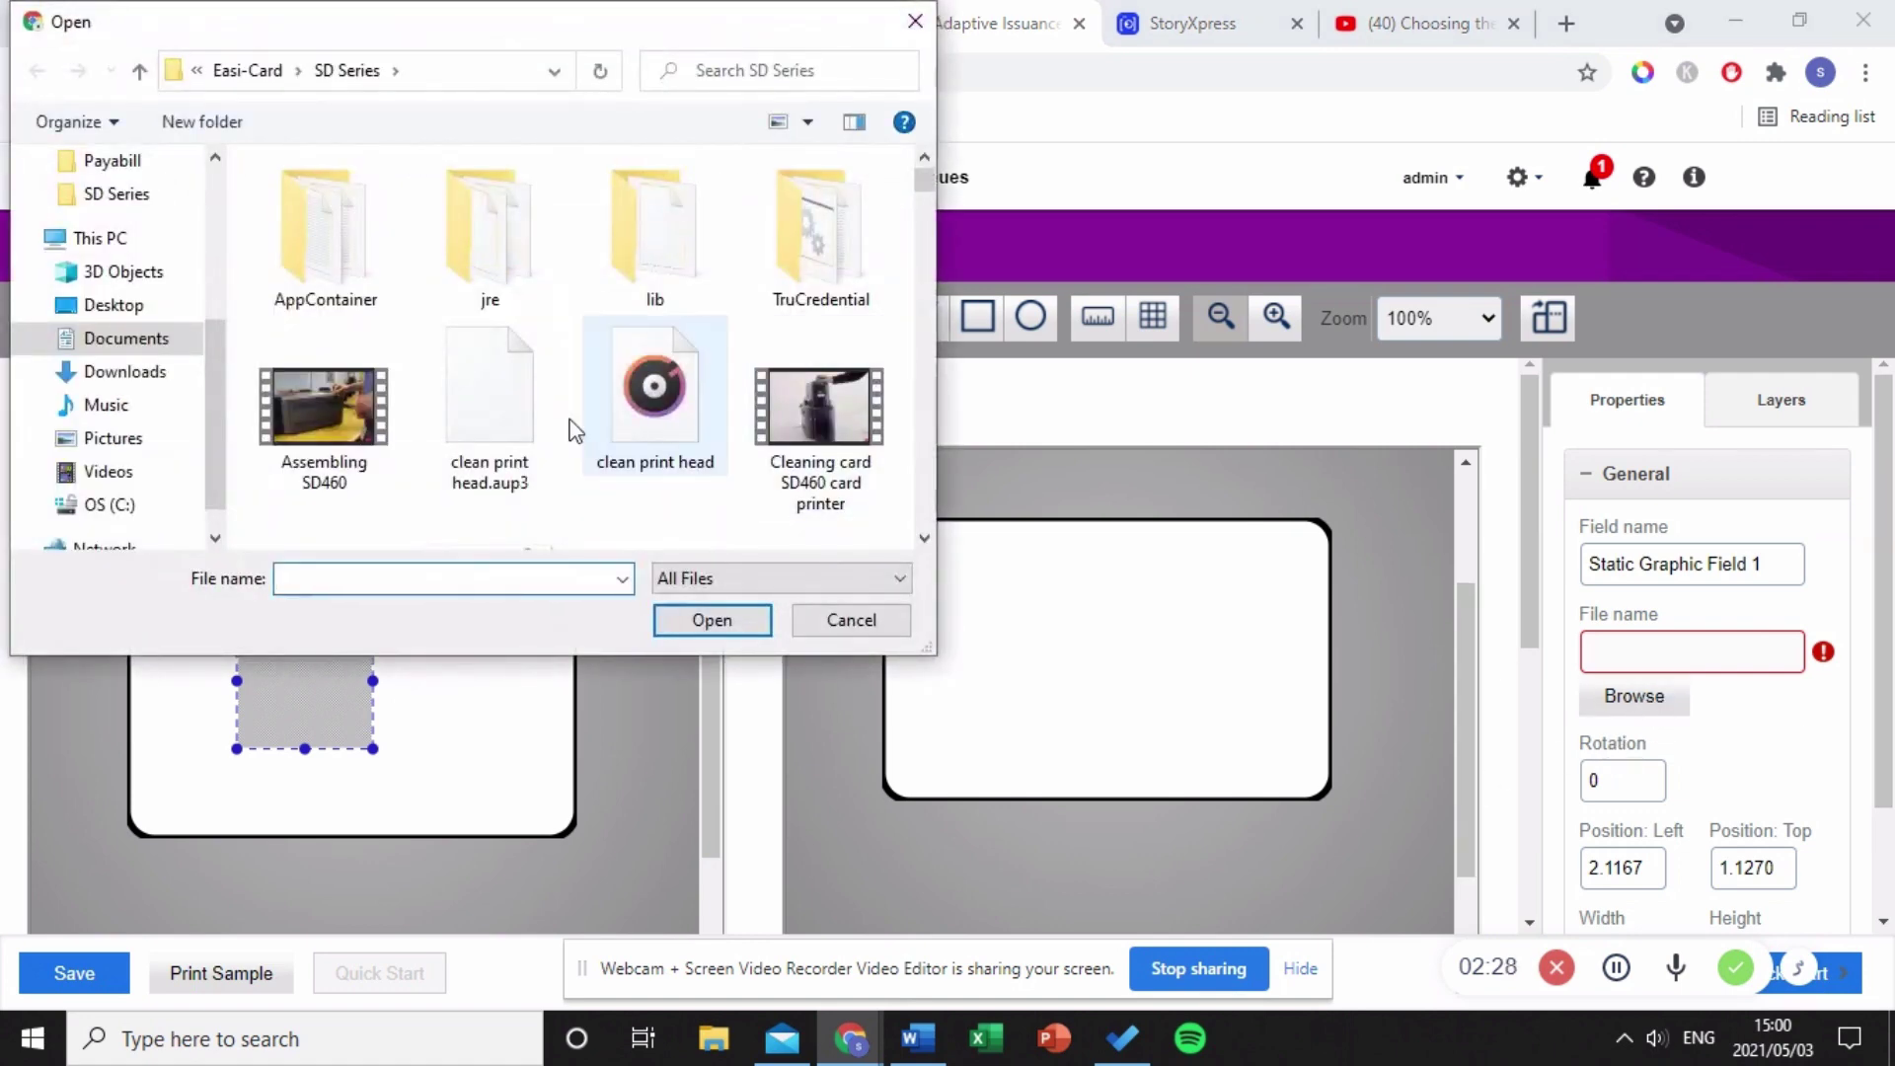
pyautogui.click(141, 373)
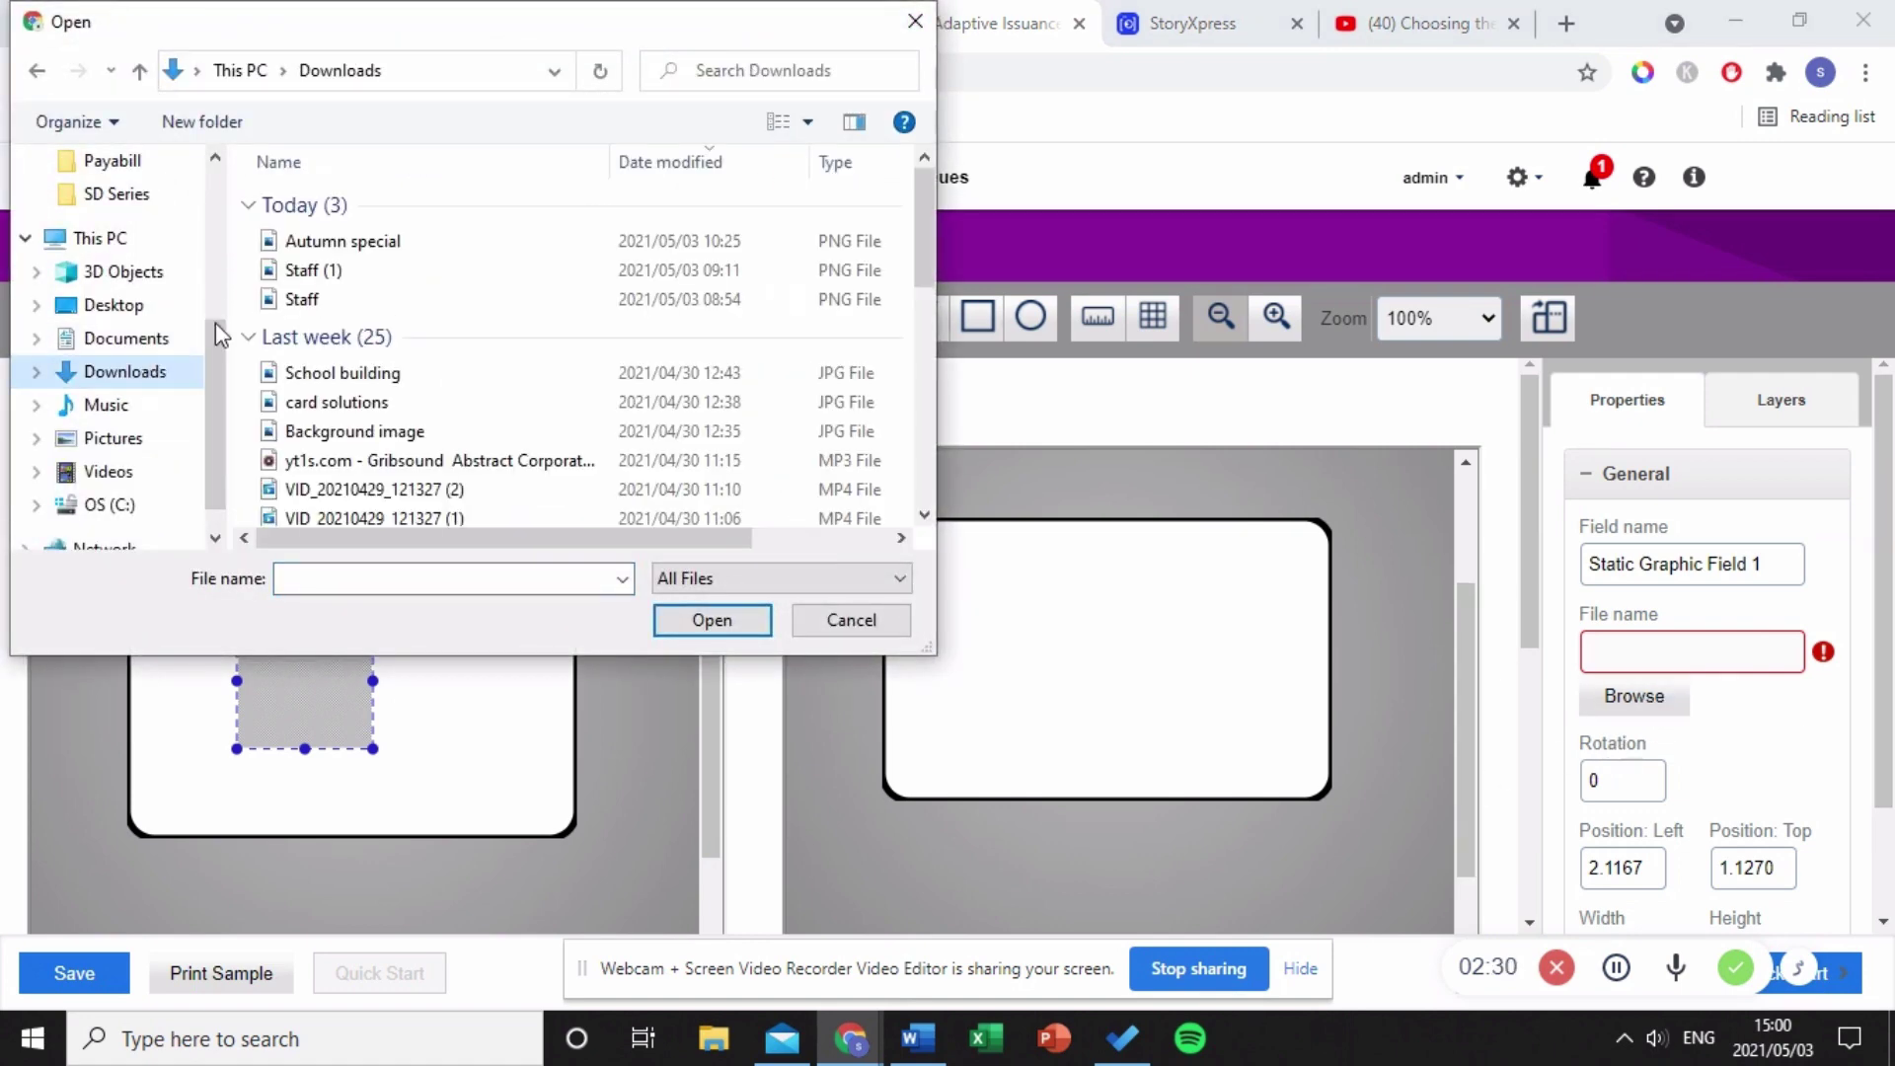
pyautogui.click(309, 269)
pyautogui.click(658, 627)
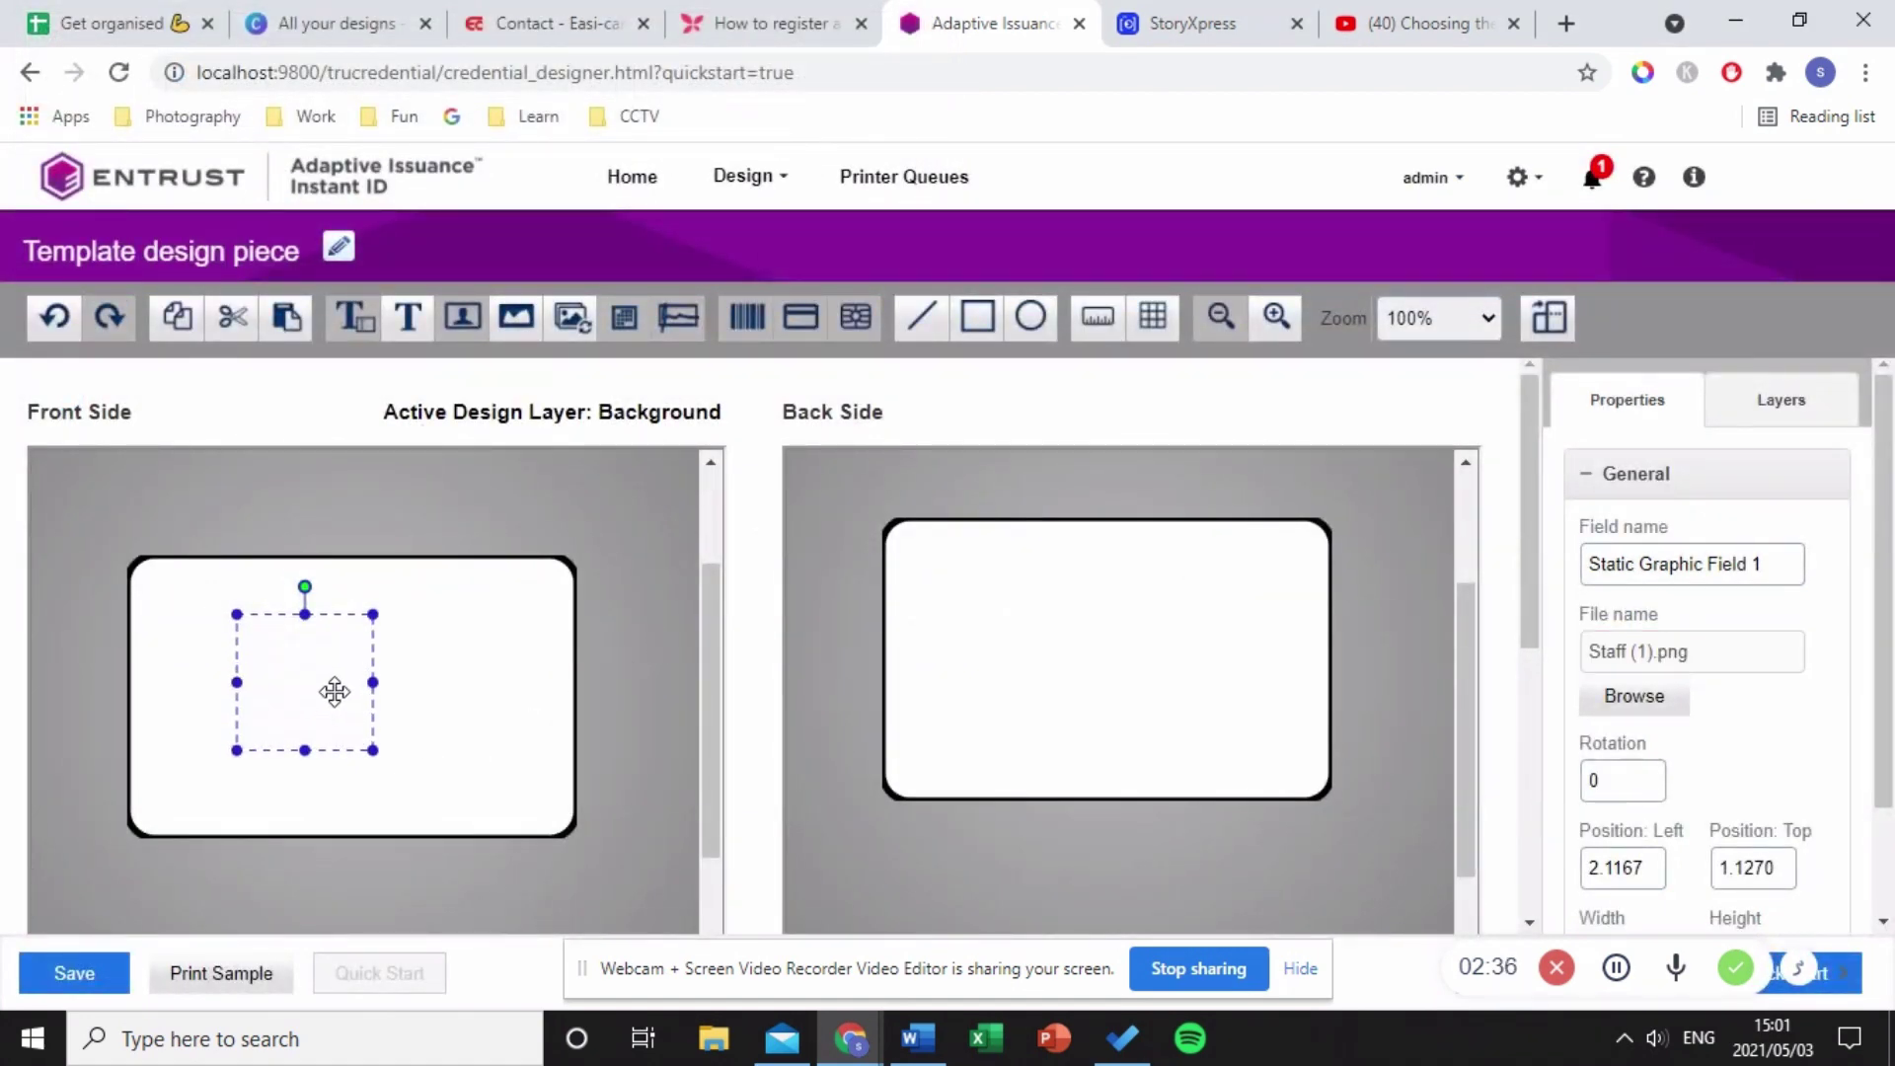
pyautogui.moveTo(334, 691); pyautogui.dragTo(577, 832)
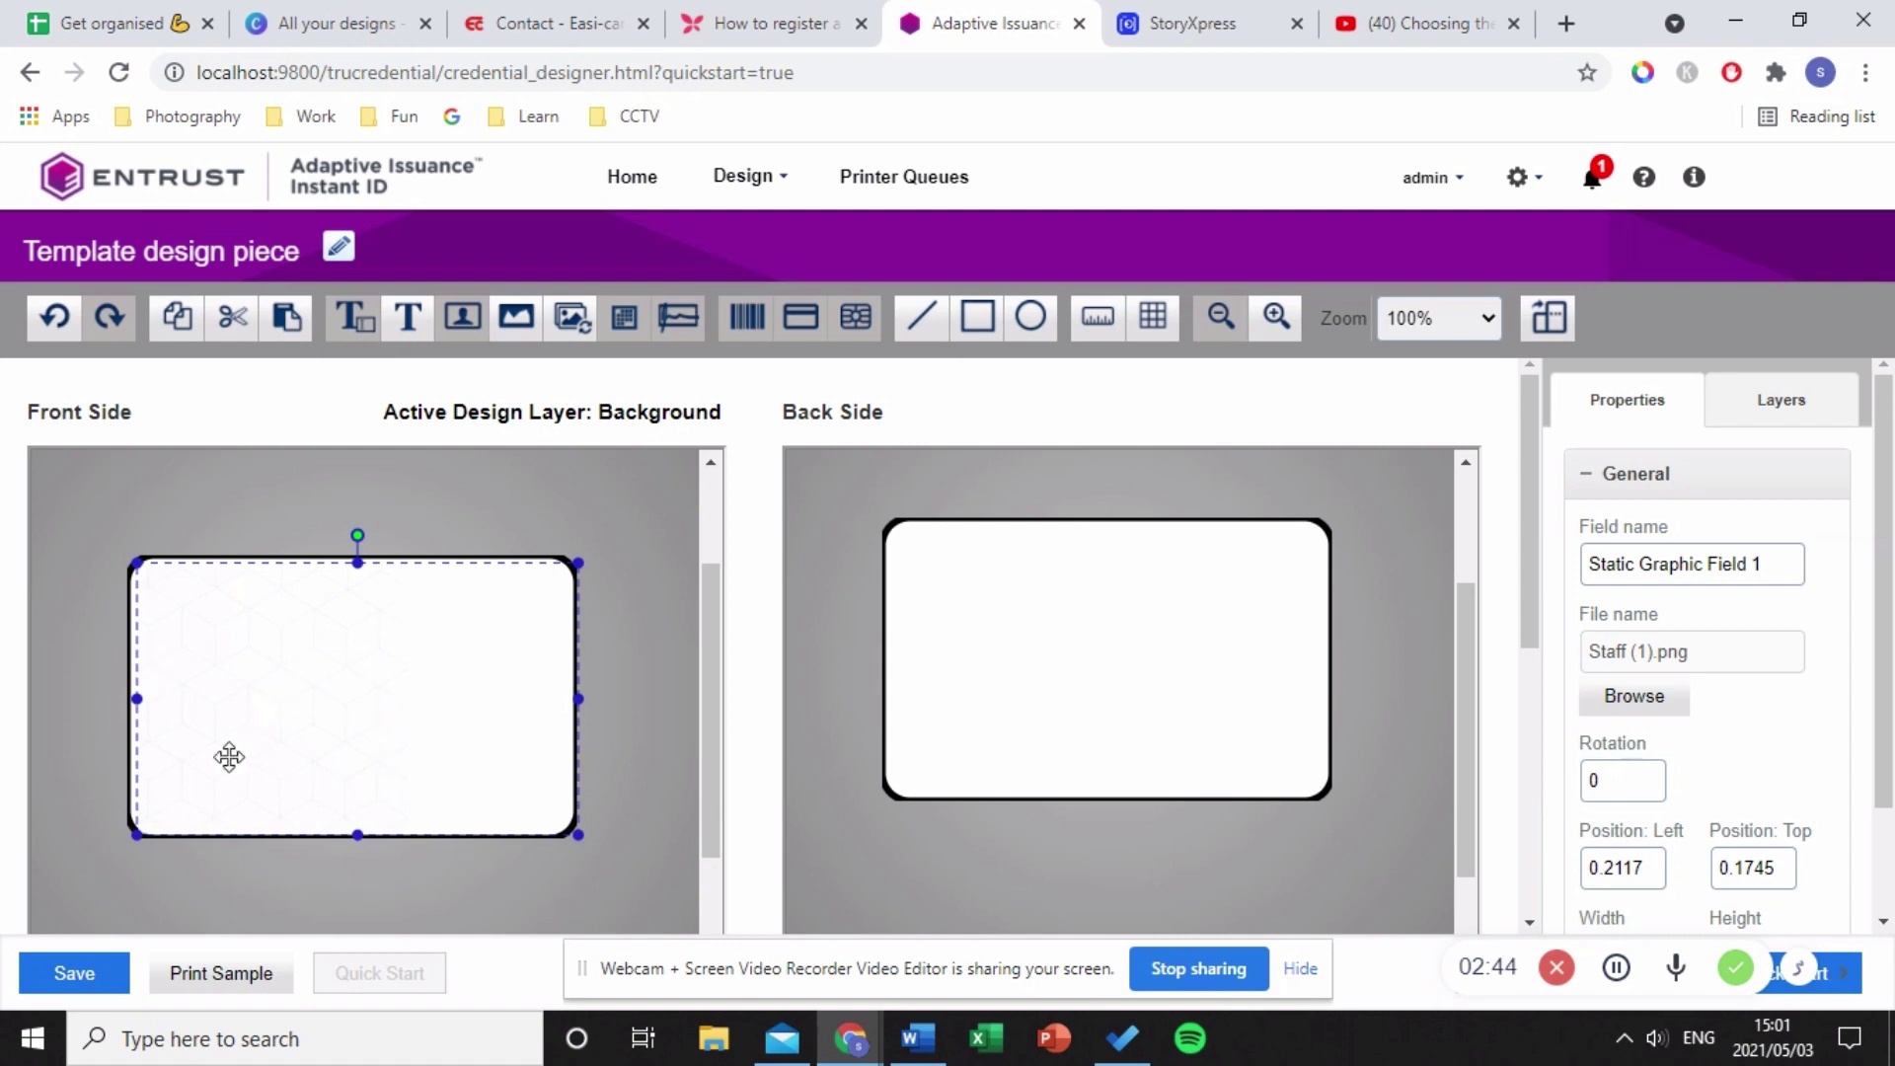
# - Draw a rectangle down the front card's right side, keeping its outline black
pyautogui.click(977, 316)
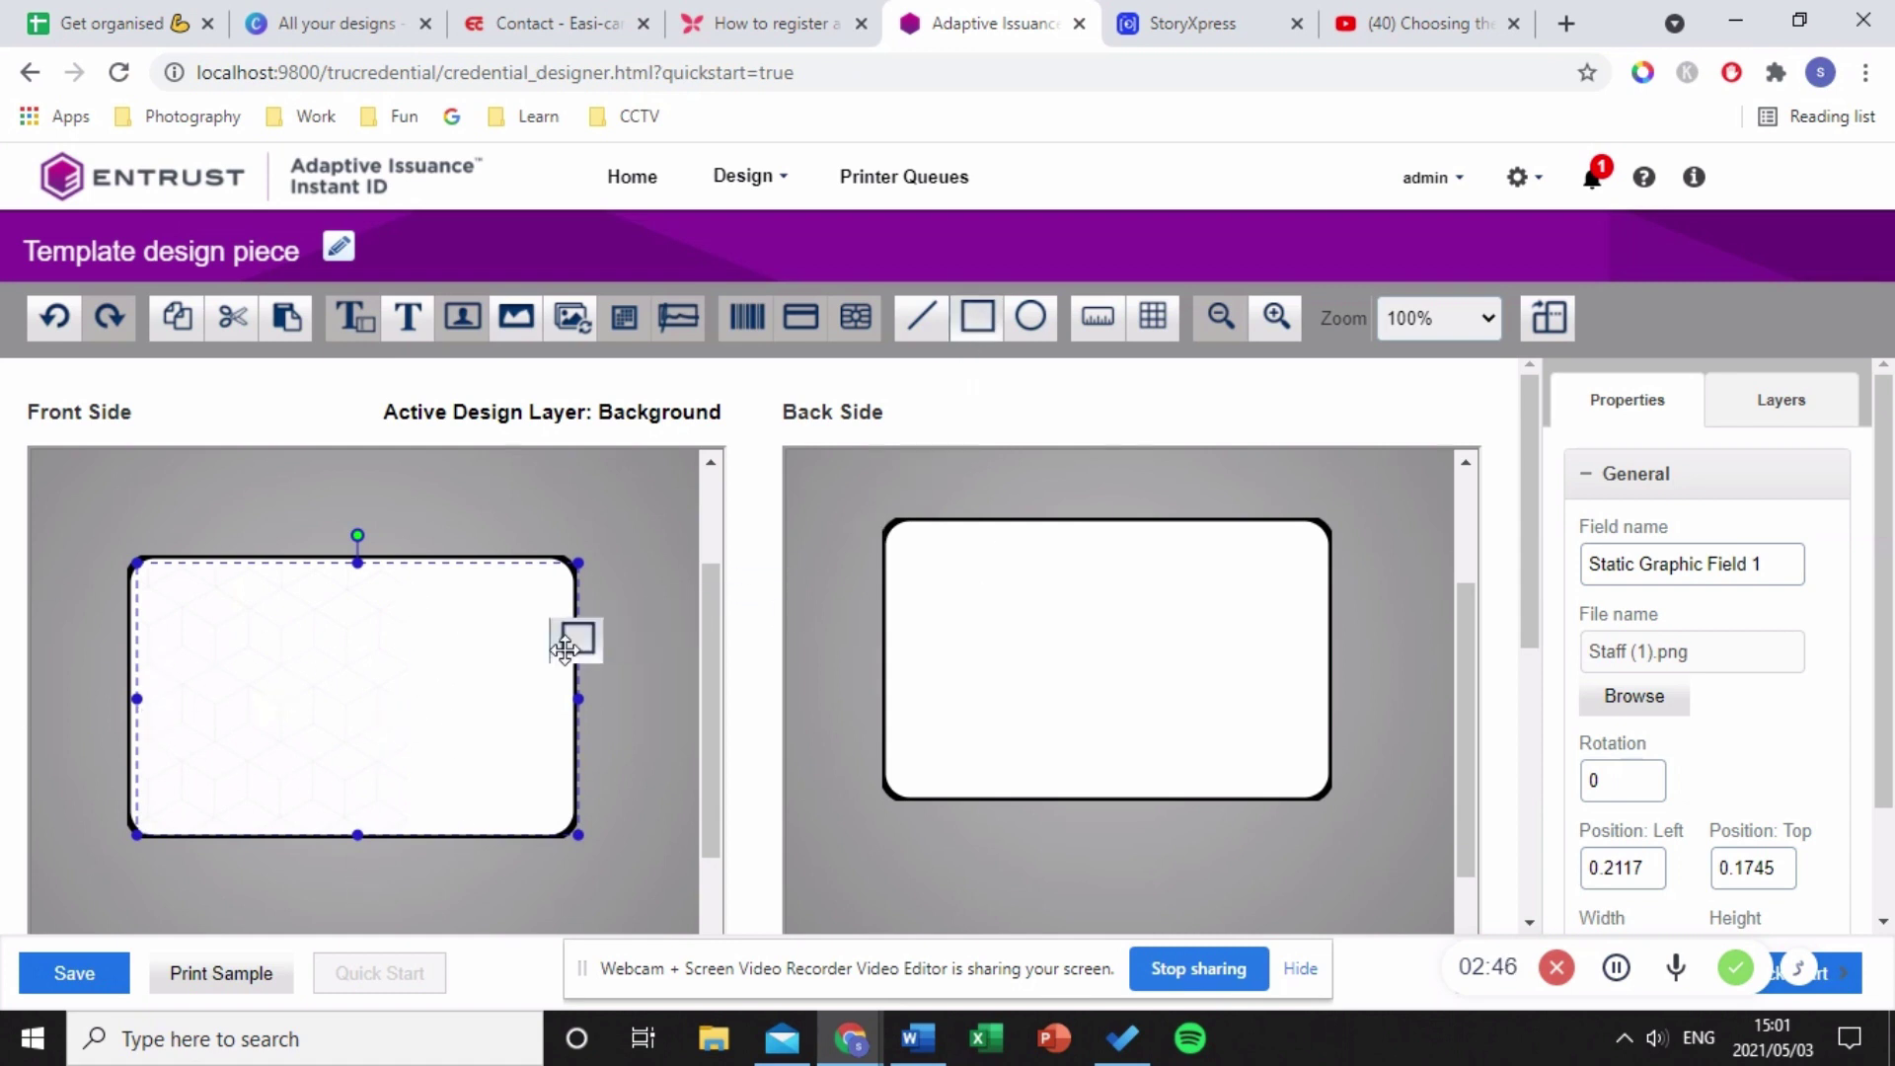
pyautogui.click(435, 614)
pyautogui.moveTo(464, 626); pyautogui.dragTo(474, 601)
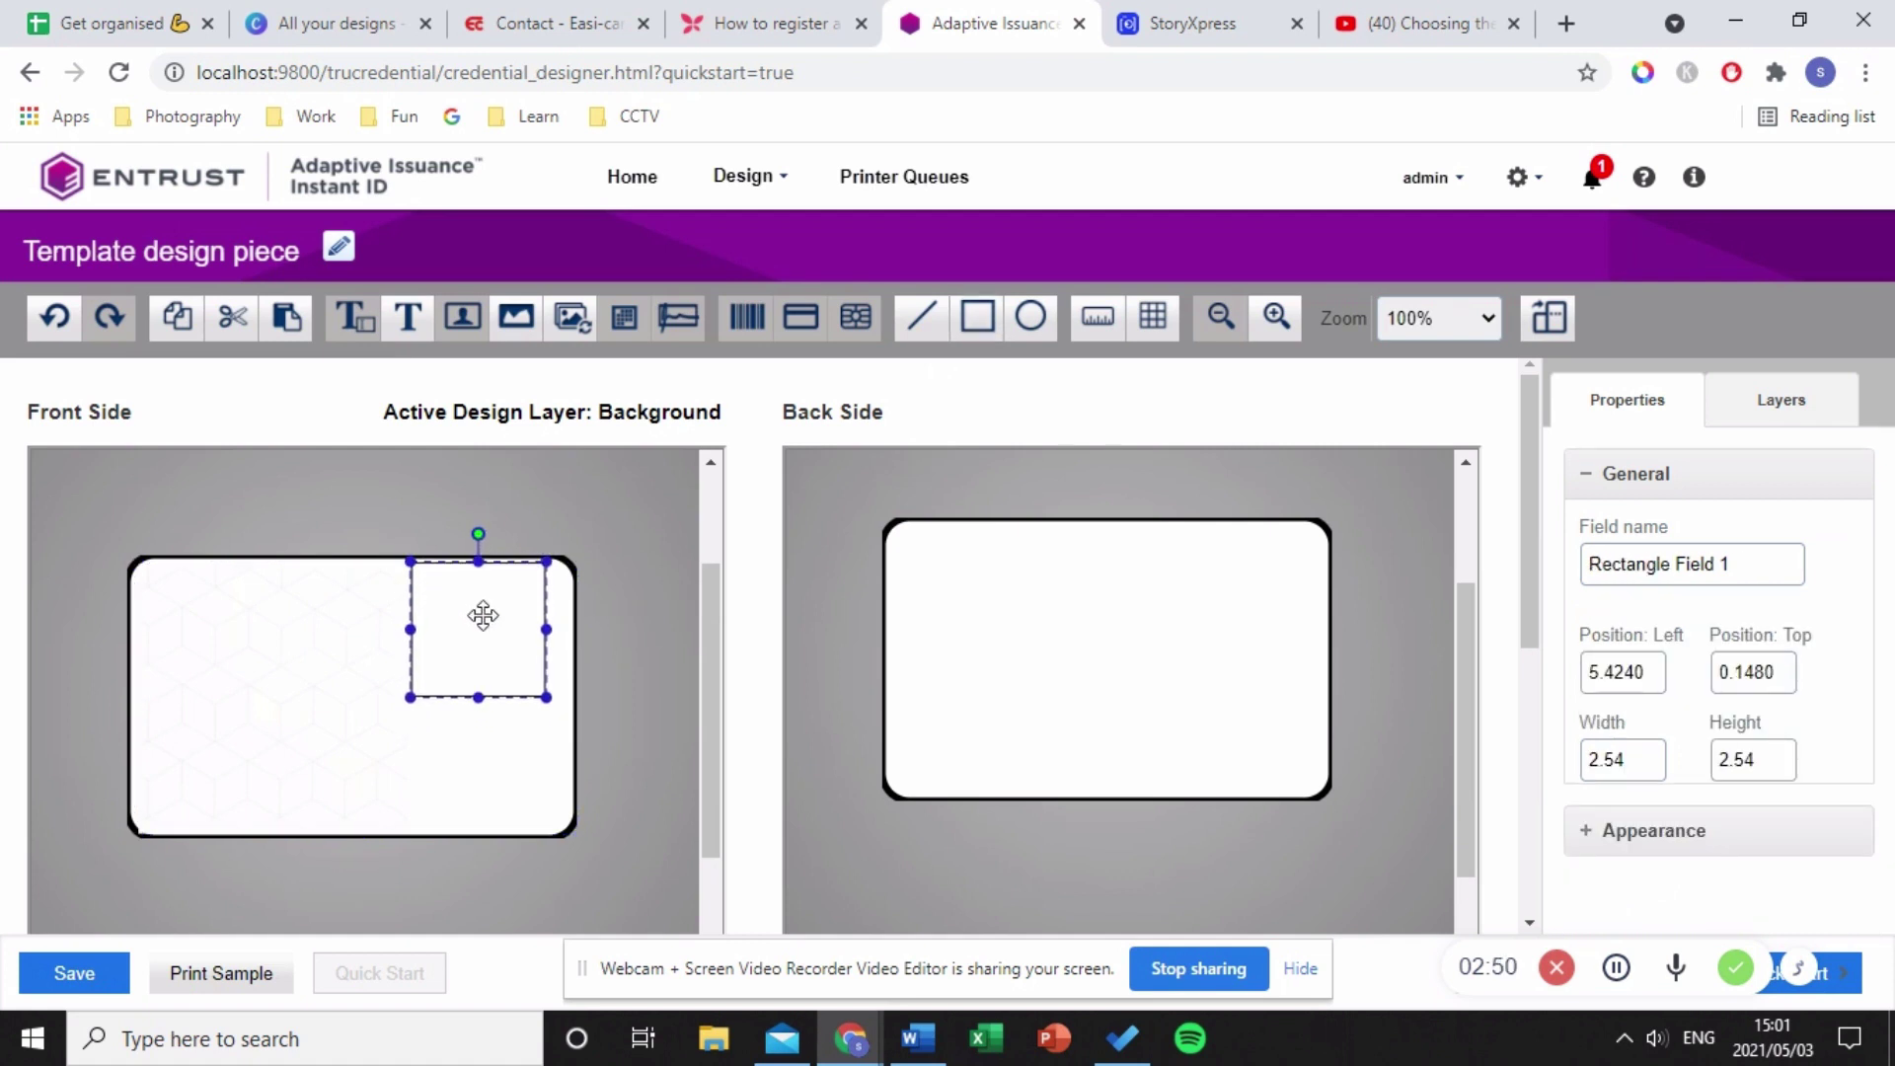
pyautogui.moveTo(546, 692); pyautogui.dragTo(507, 837)
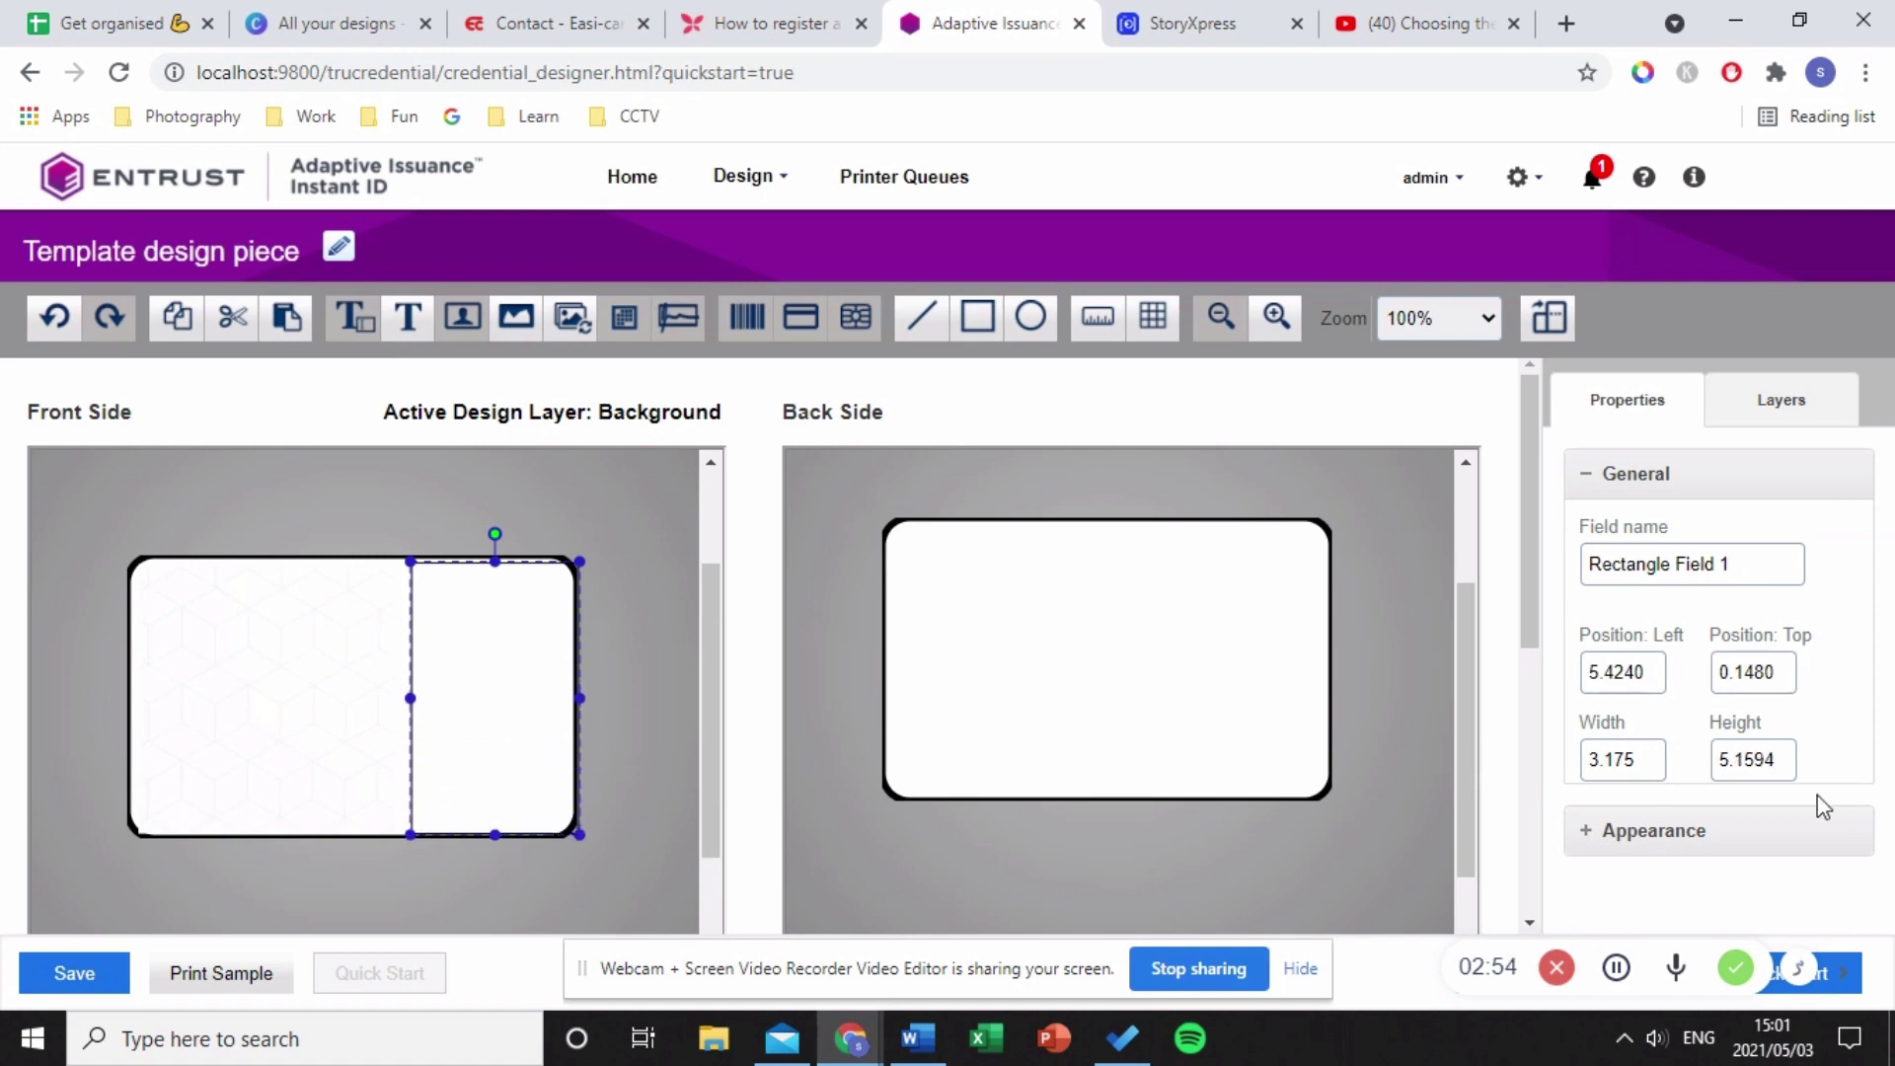
pyautogui.click(1709, 854)
pyautogui.scroll(-2, 1706, 847)
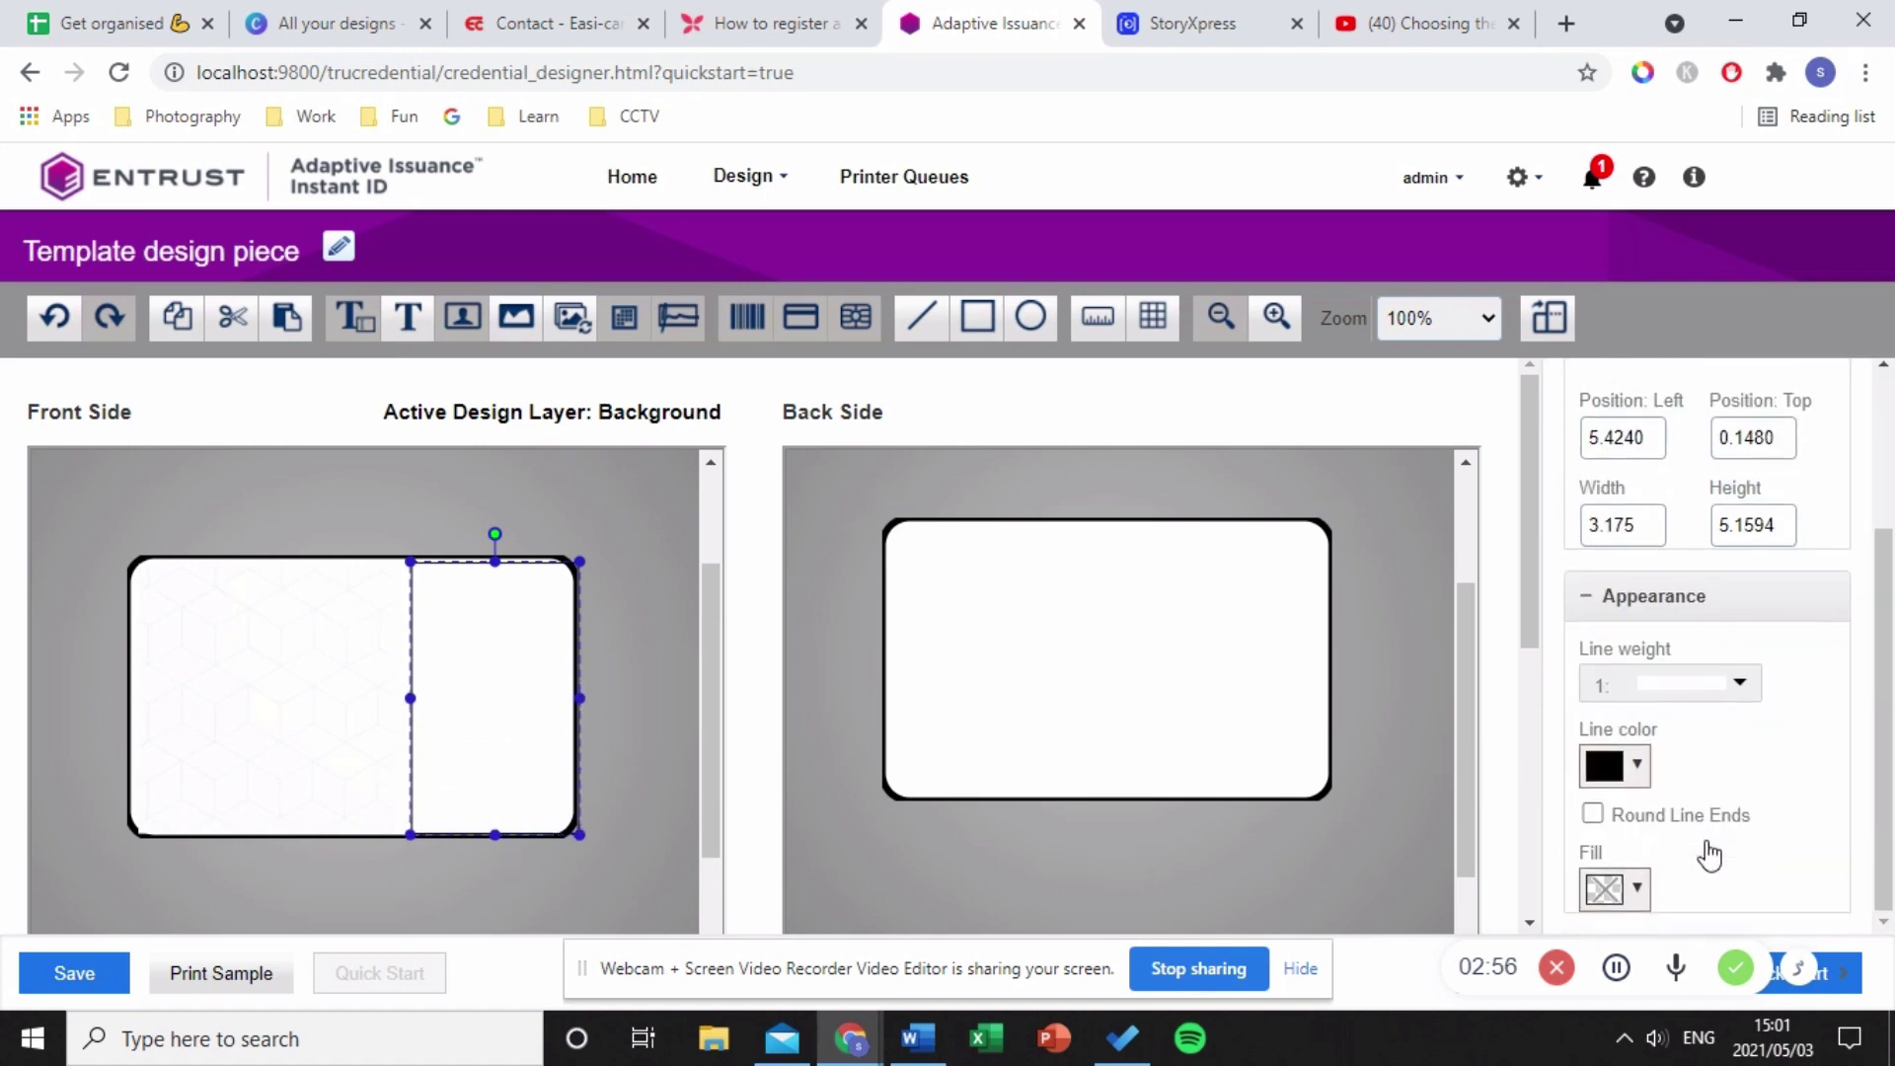
pyautogui.click(1621, 778)
pyautogui.click(1514, 491)
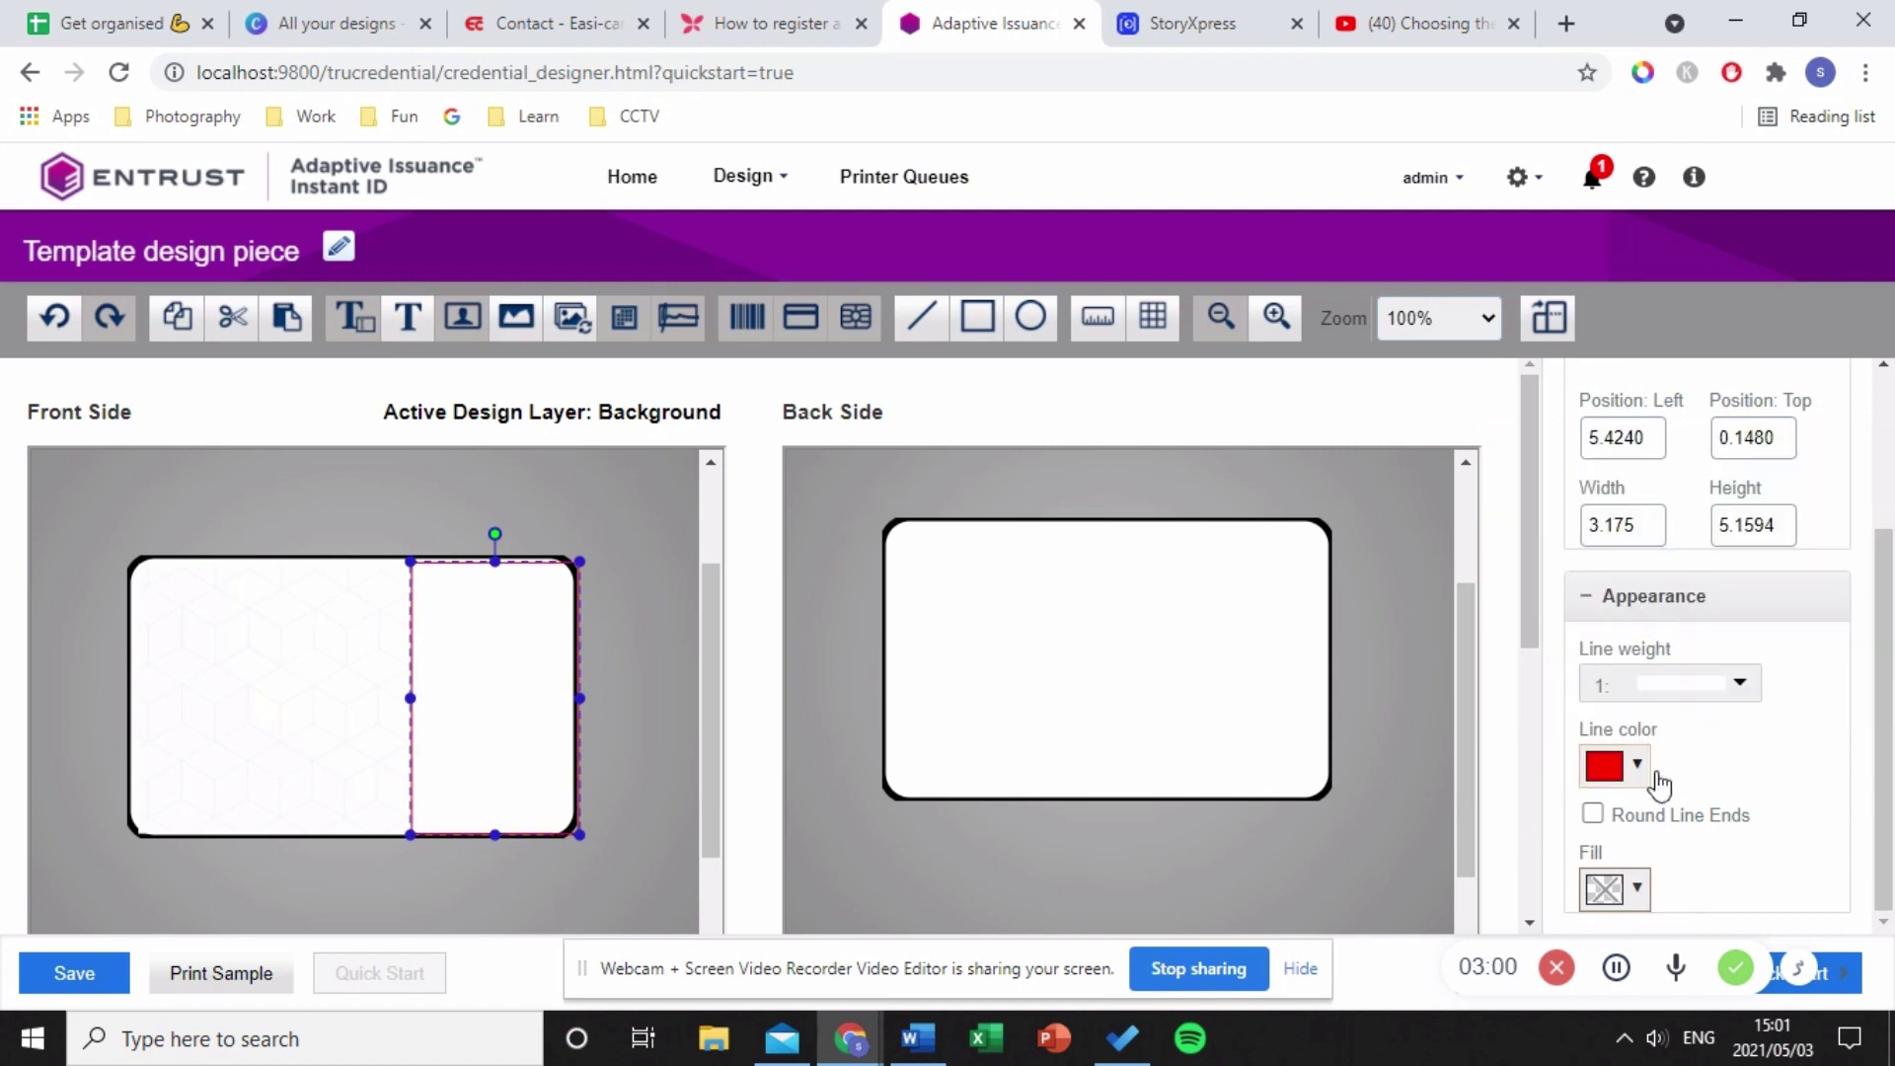
pyautogui.click(1639, 768)
pyautogui.click(1592, 454)
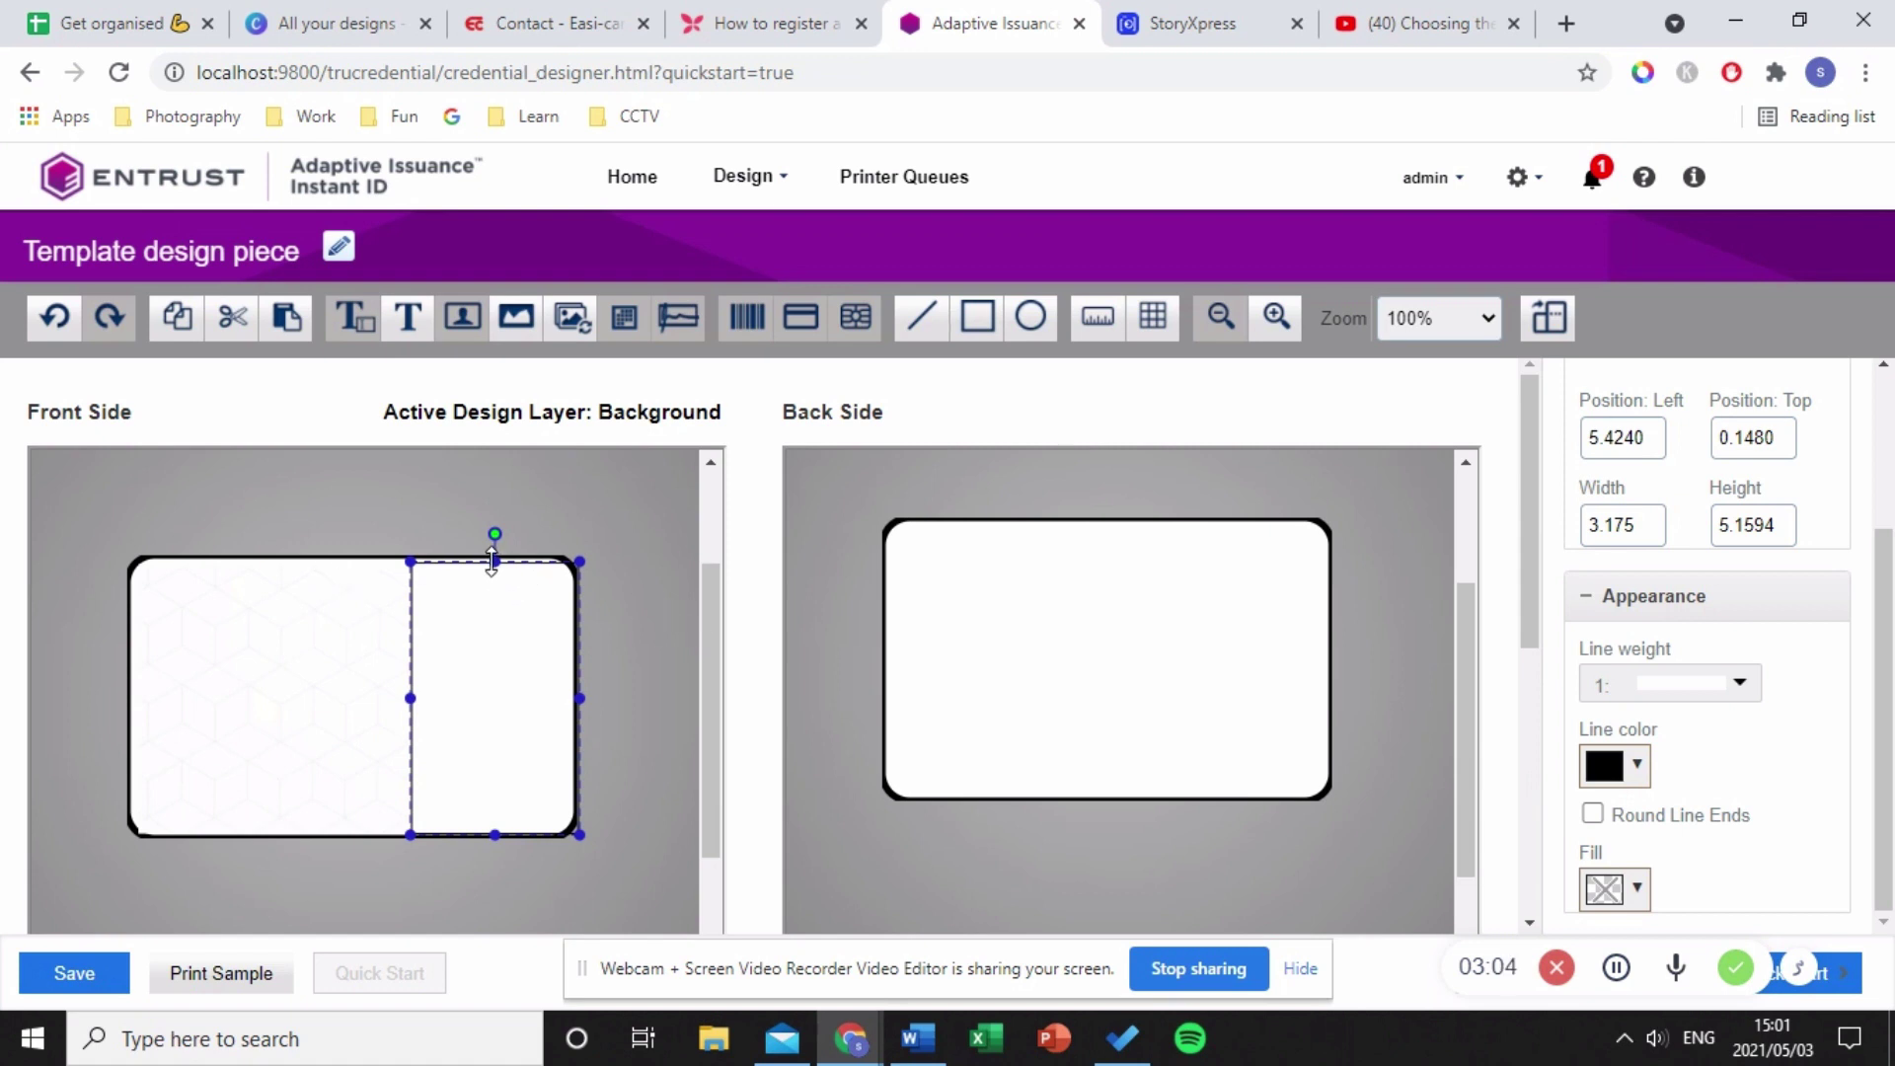
pyautogui.moveTo(492, 558); pyautogui.dragTo(494, 555)
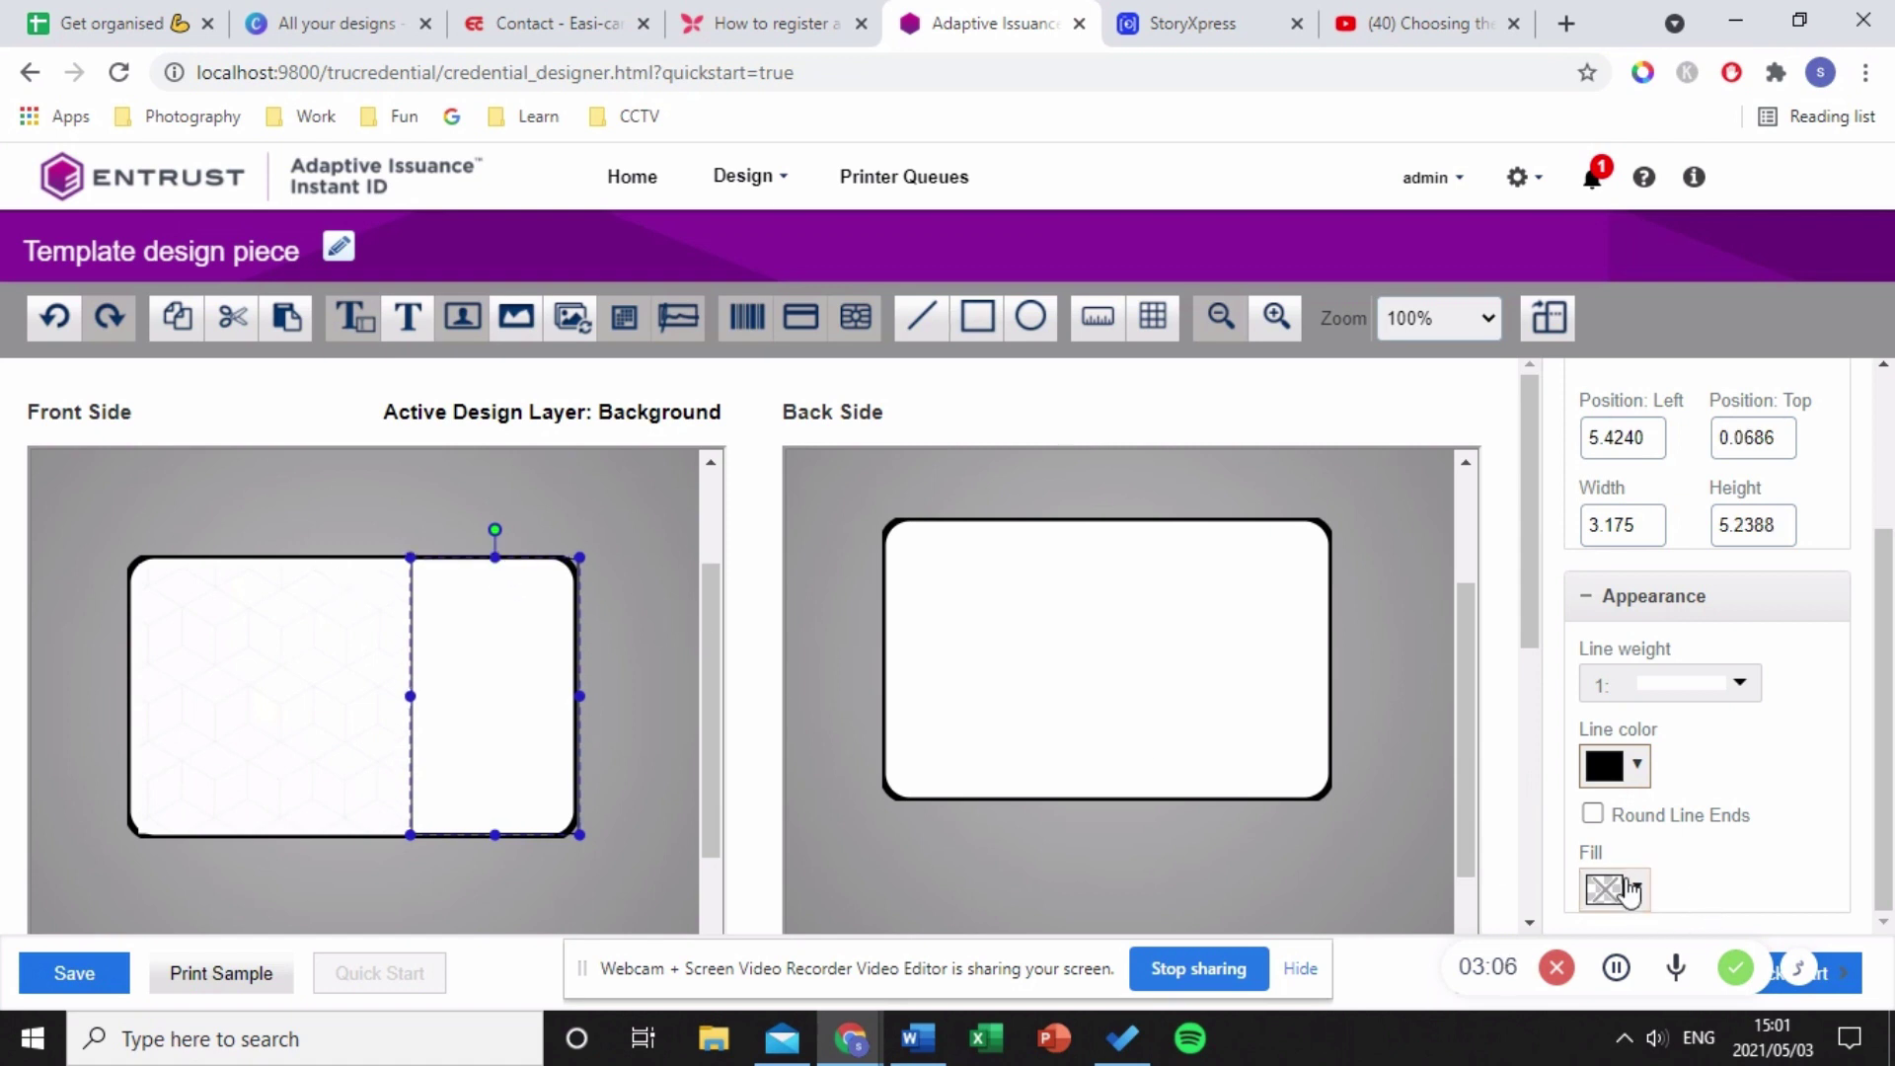
# - Fill the rectangle red and add a short line beside it
pyautogui.click(1629, 888)
pyautogui.click(1513, 613)
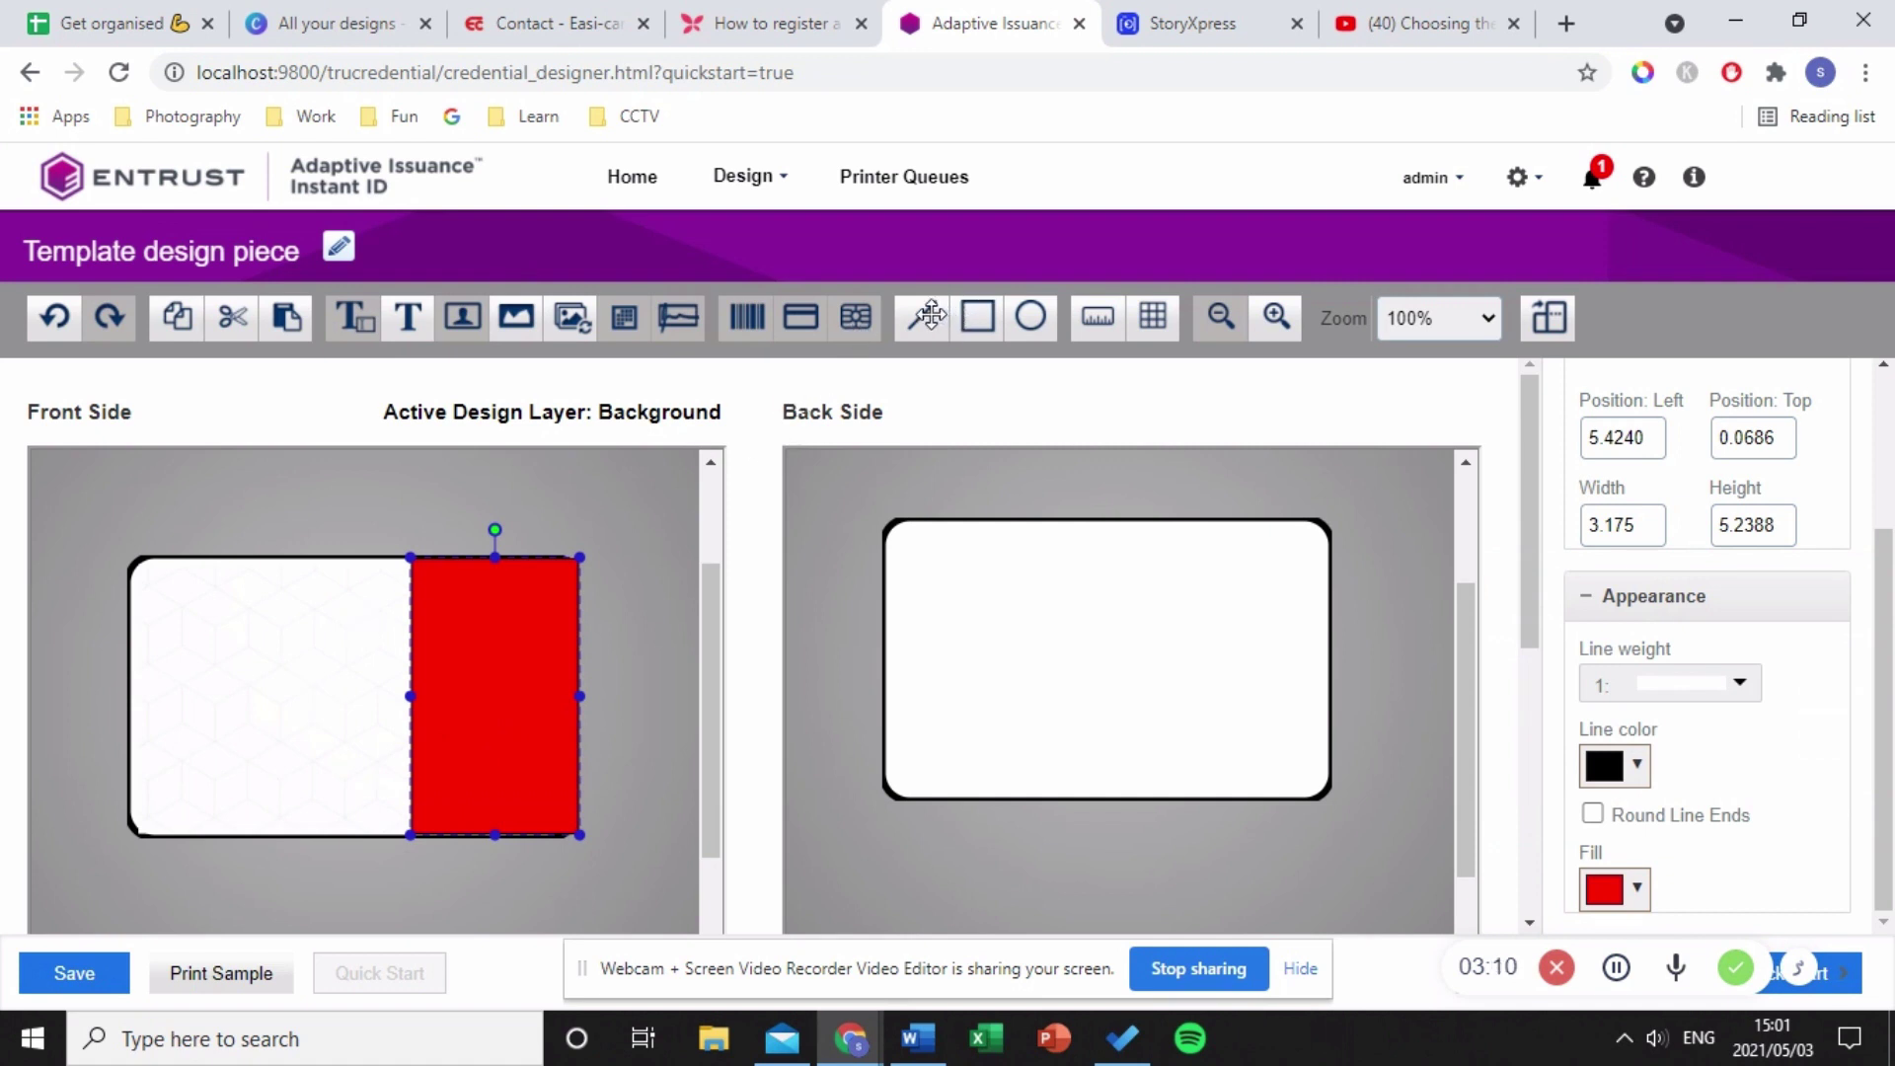
pyautogui.moveTo(923, 317); pyautogui.dragTo(395, 621)
# - Nudge the Staff background image slightly left
pyautogui.click(393, 655)
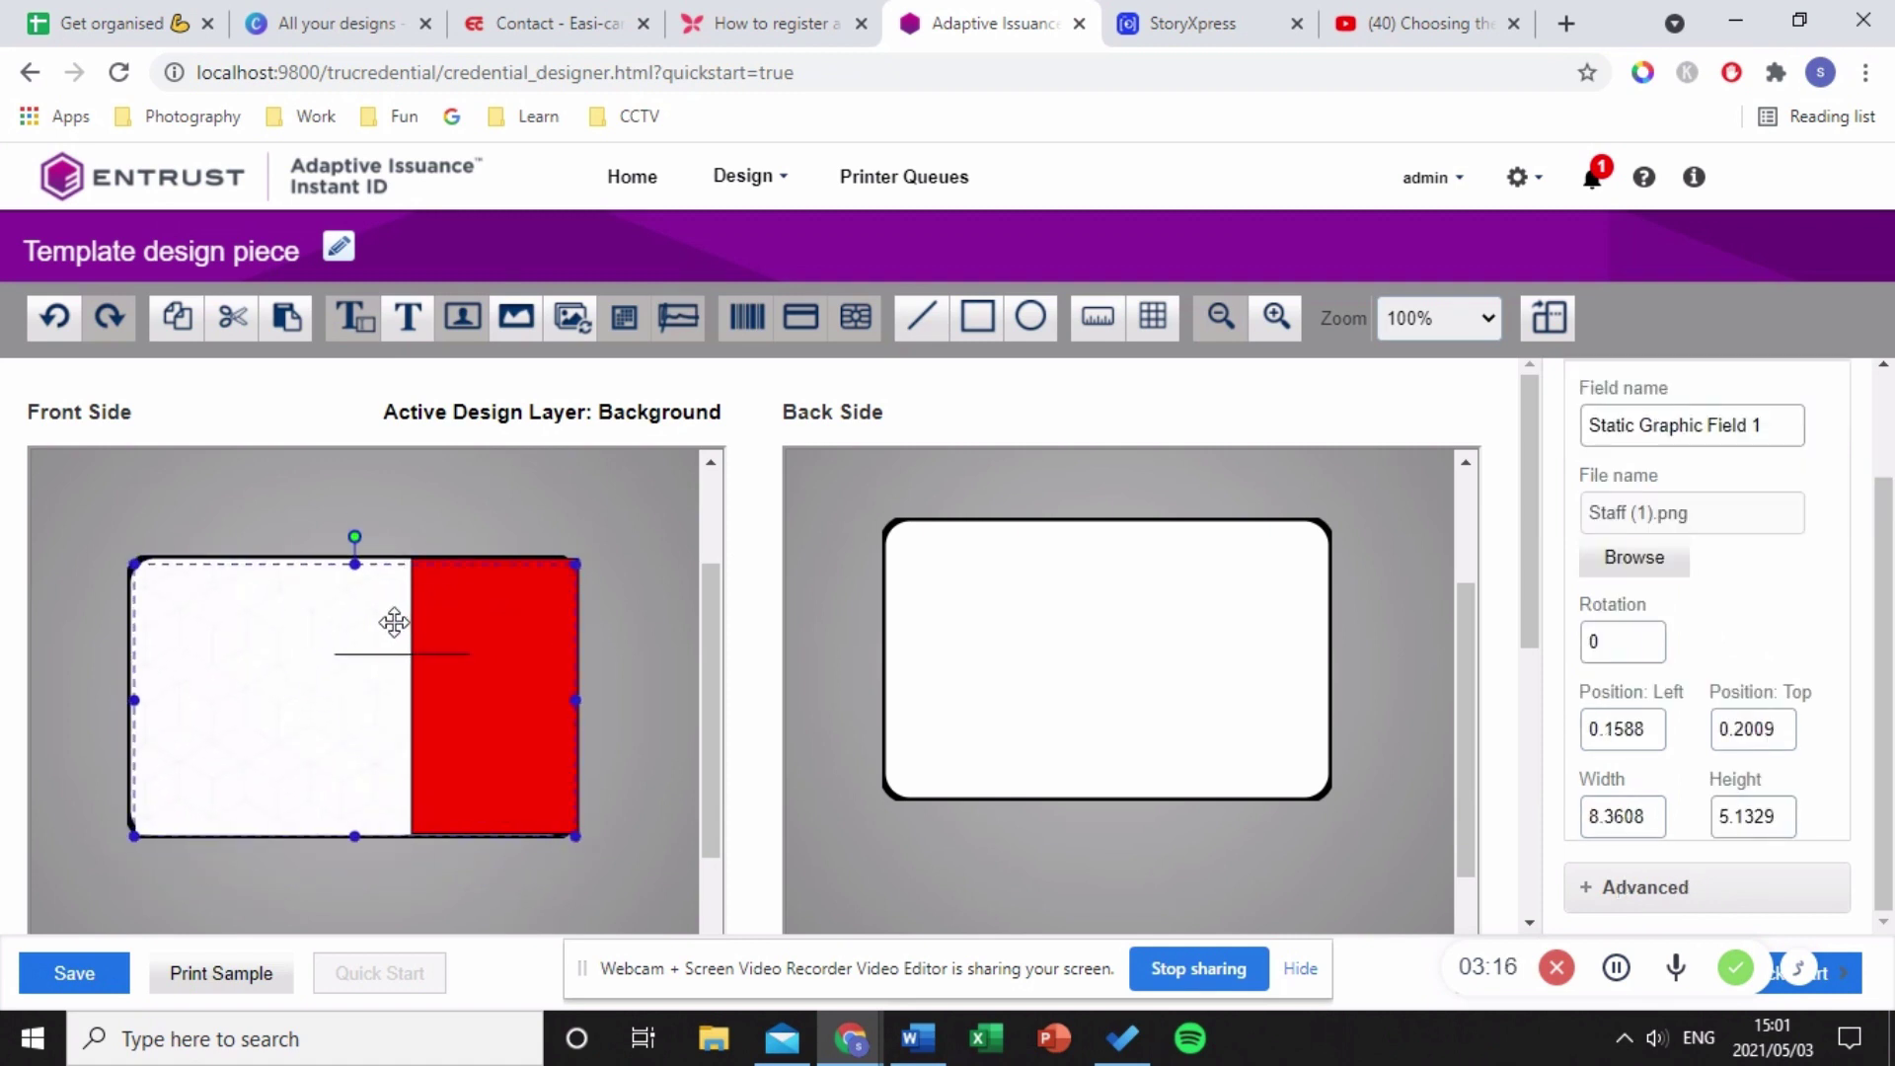
pyautogui.press('Left')
pyautogui.click(590, 713)
# - Rotate the line vertical and extend it from the card's top edge to its bottom
pyautogui.click(438, 656)
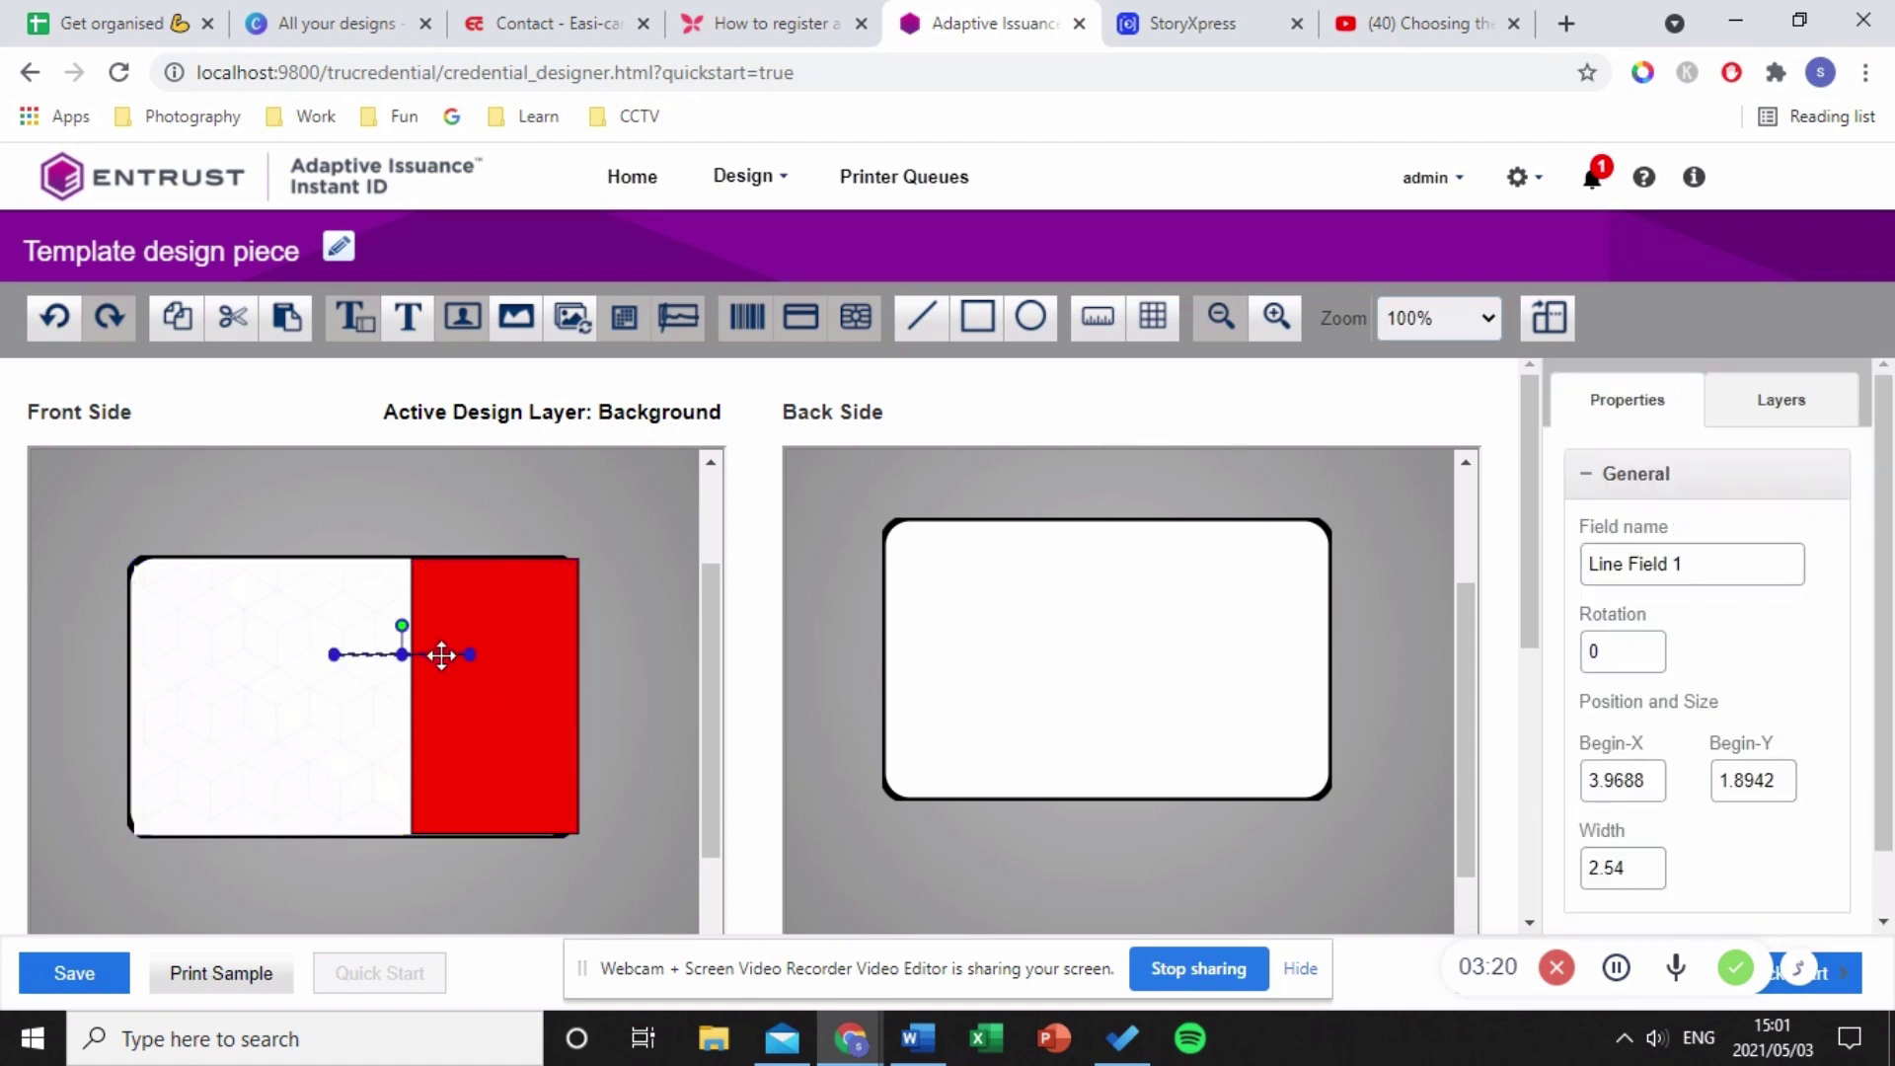
pyautogui.moveTo(400, 627); pyautogui.dragTo(312, 655)
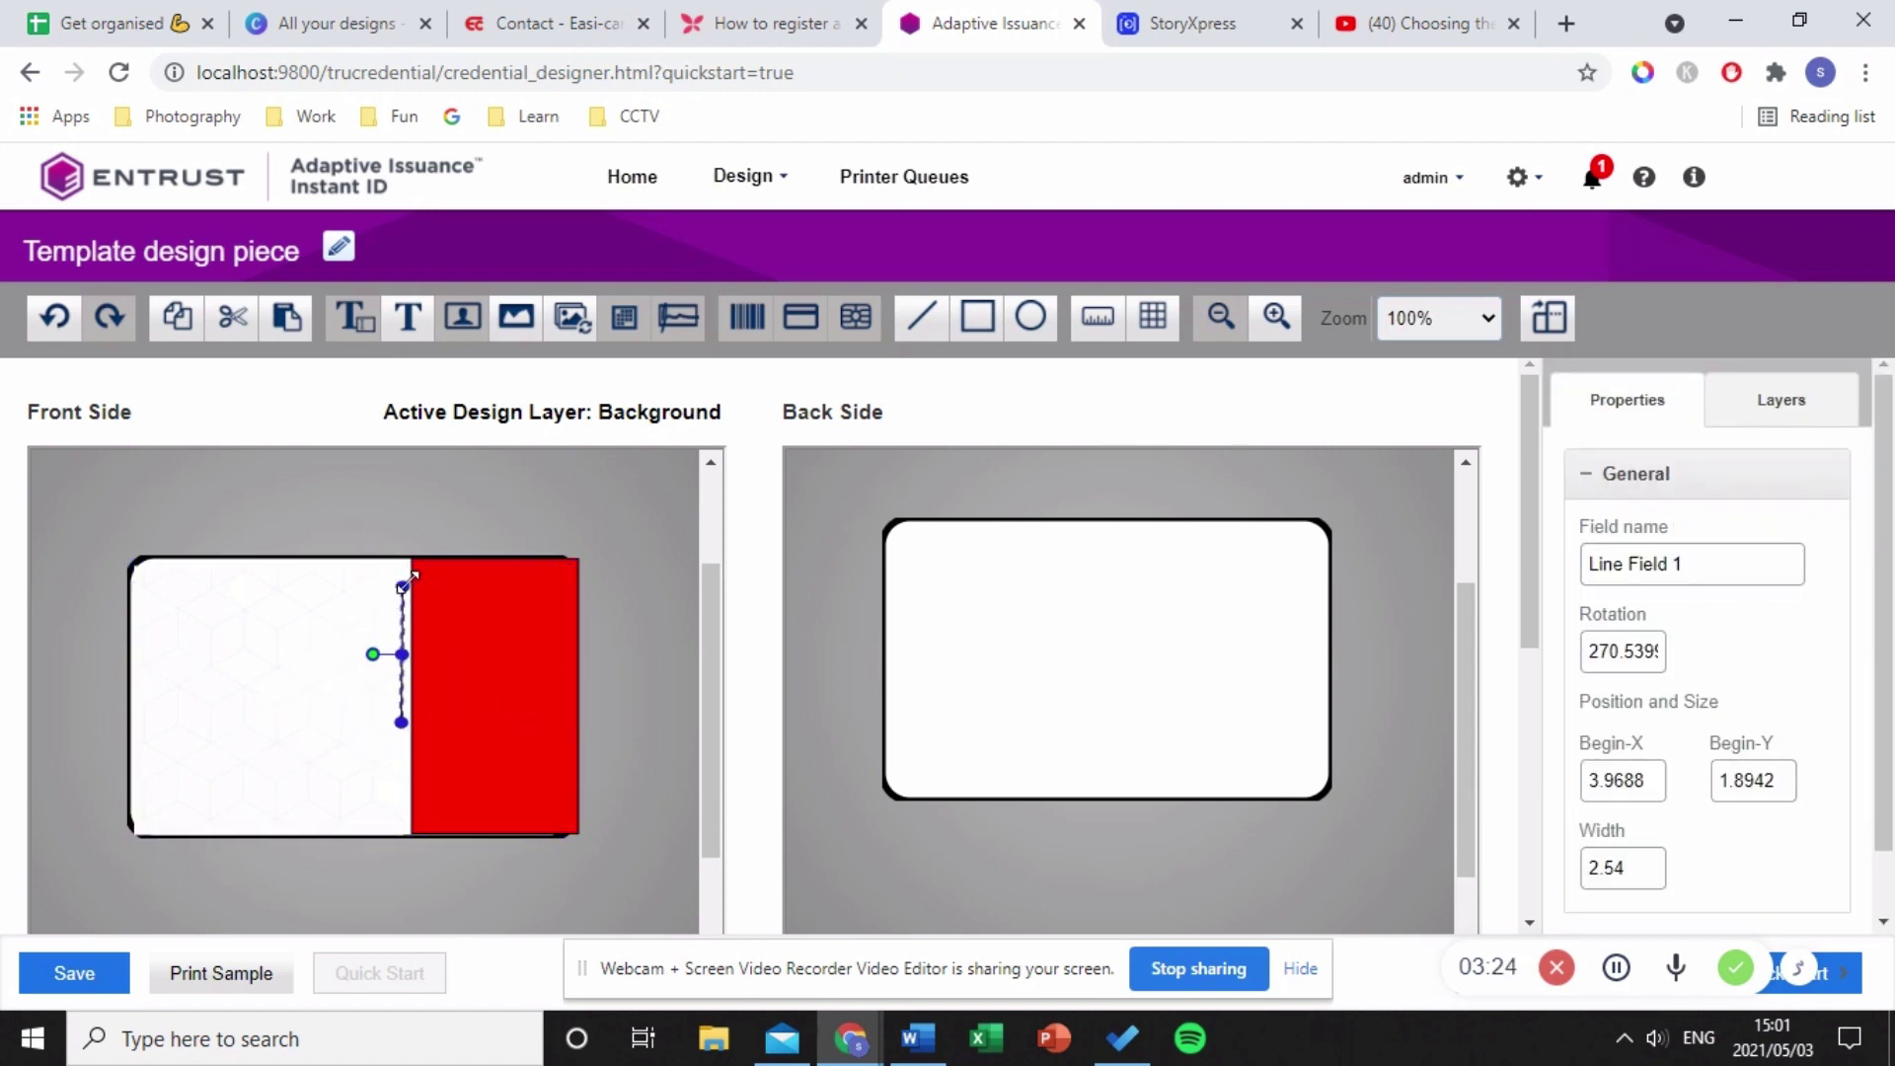
pyautogui.moveTo(402, 586); pyautogui.dragTo(403, 560)
pyautogui.moveTo(401, 723); pyautogui.dragTo(401, 835)
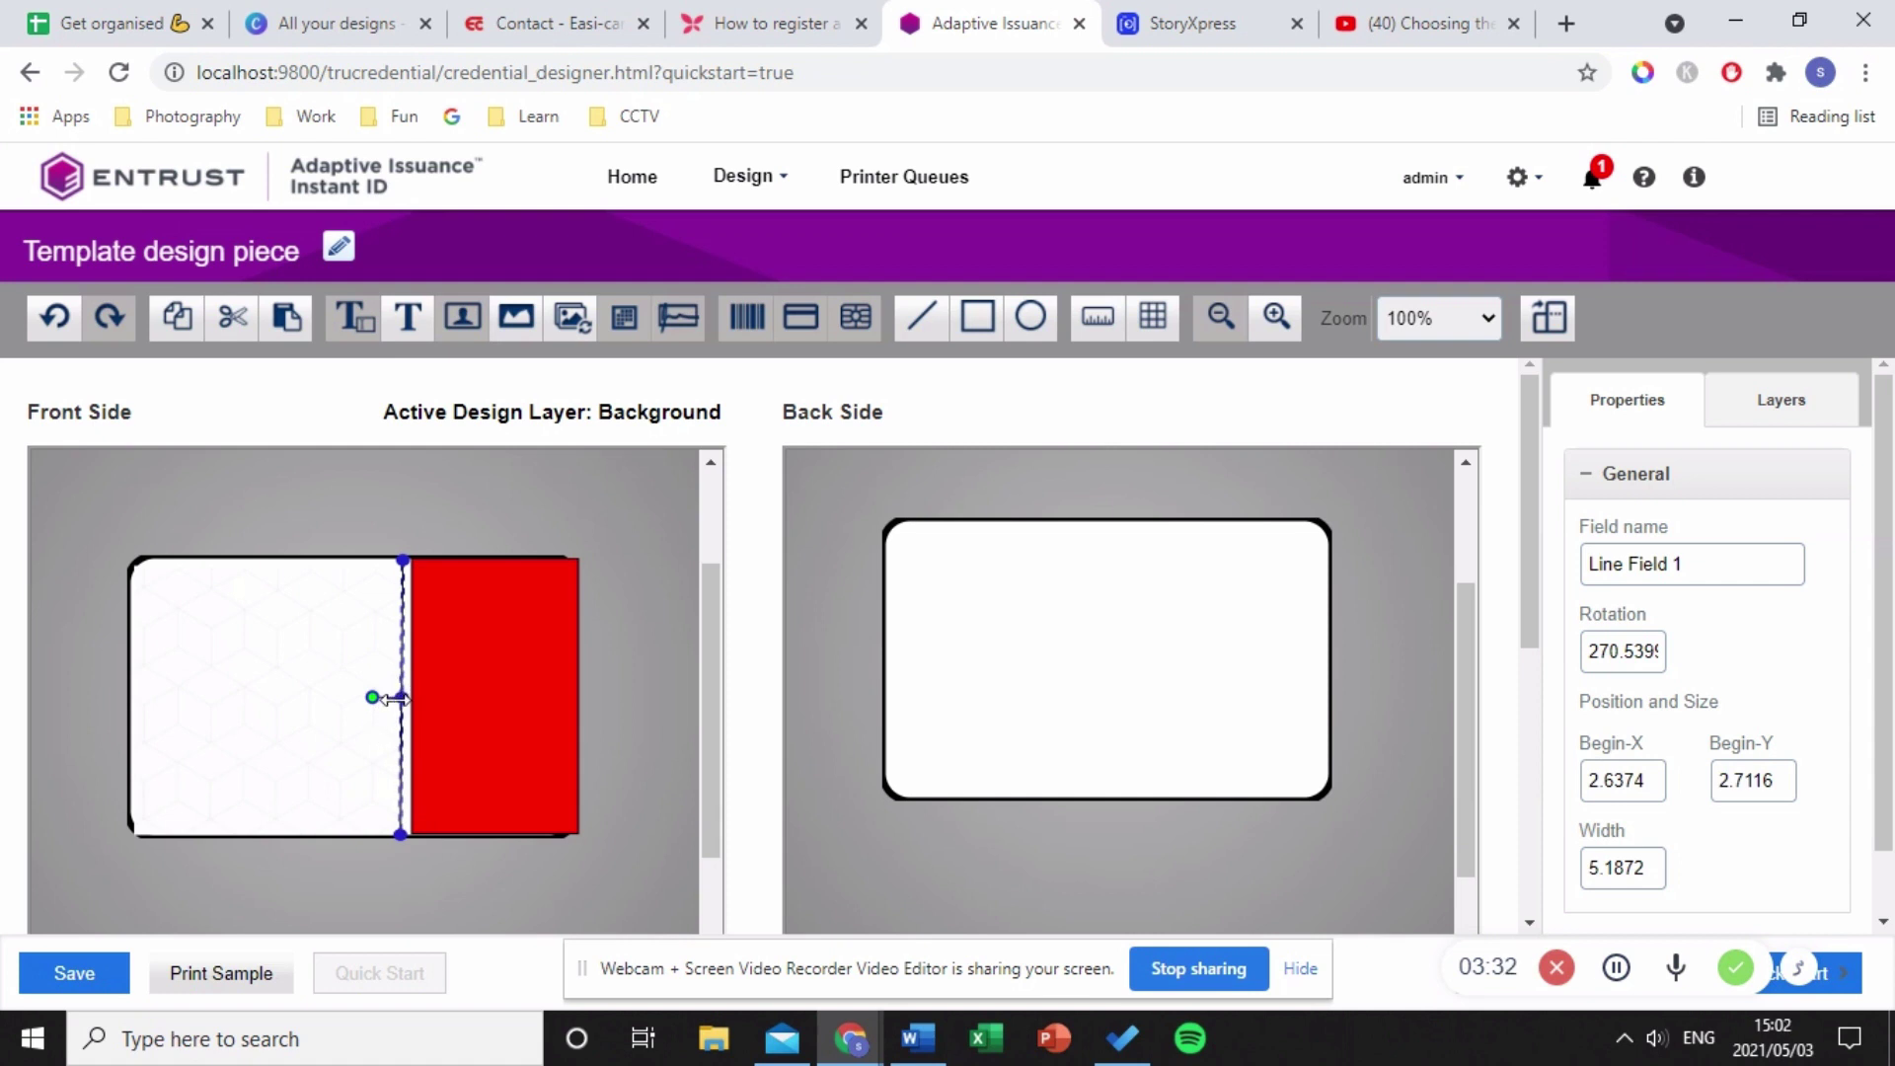
# - Shift the Staff background image slightly right to Left 0.2381, Top 0.1745
pyautogui.click(389, 694)
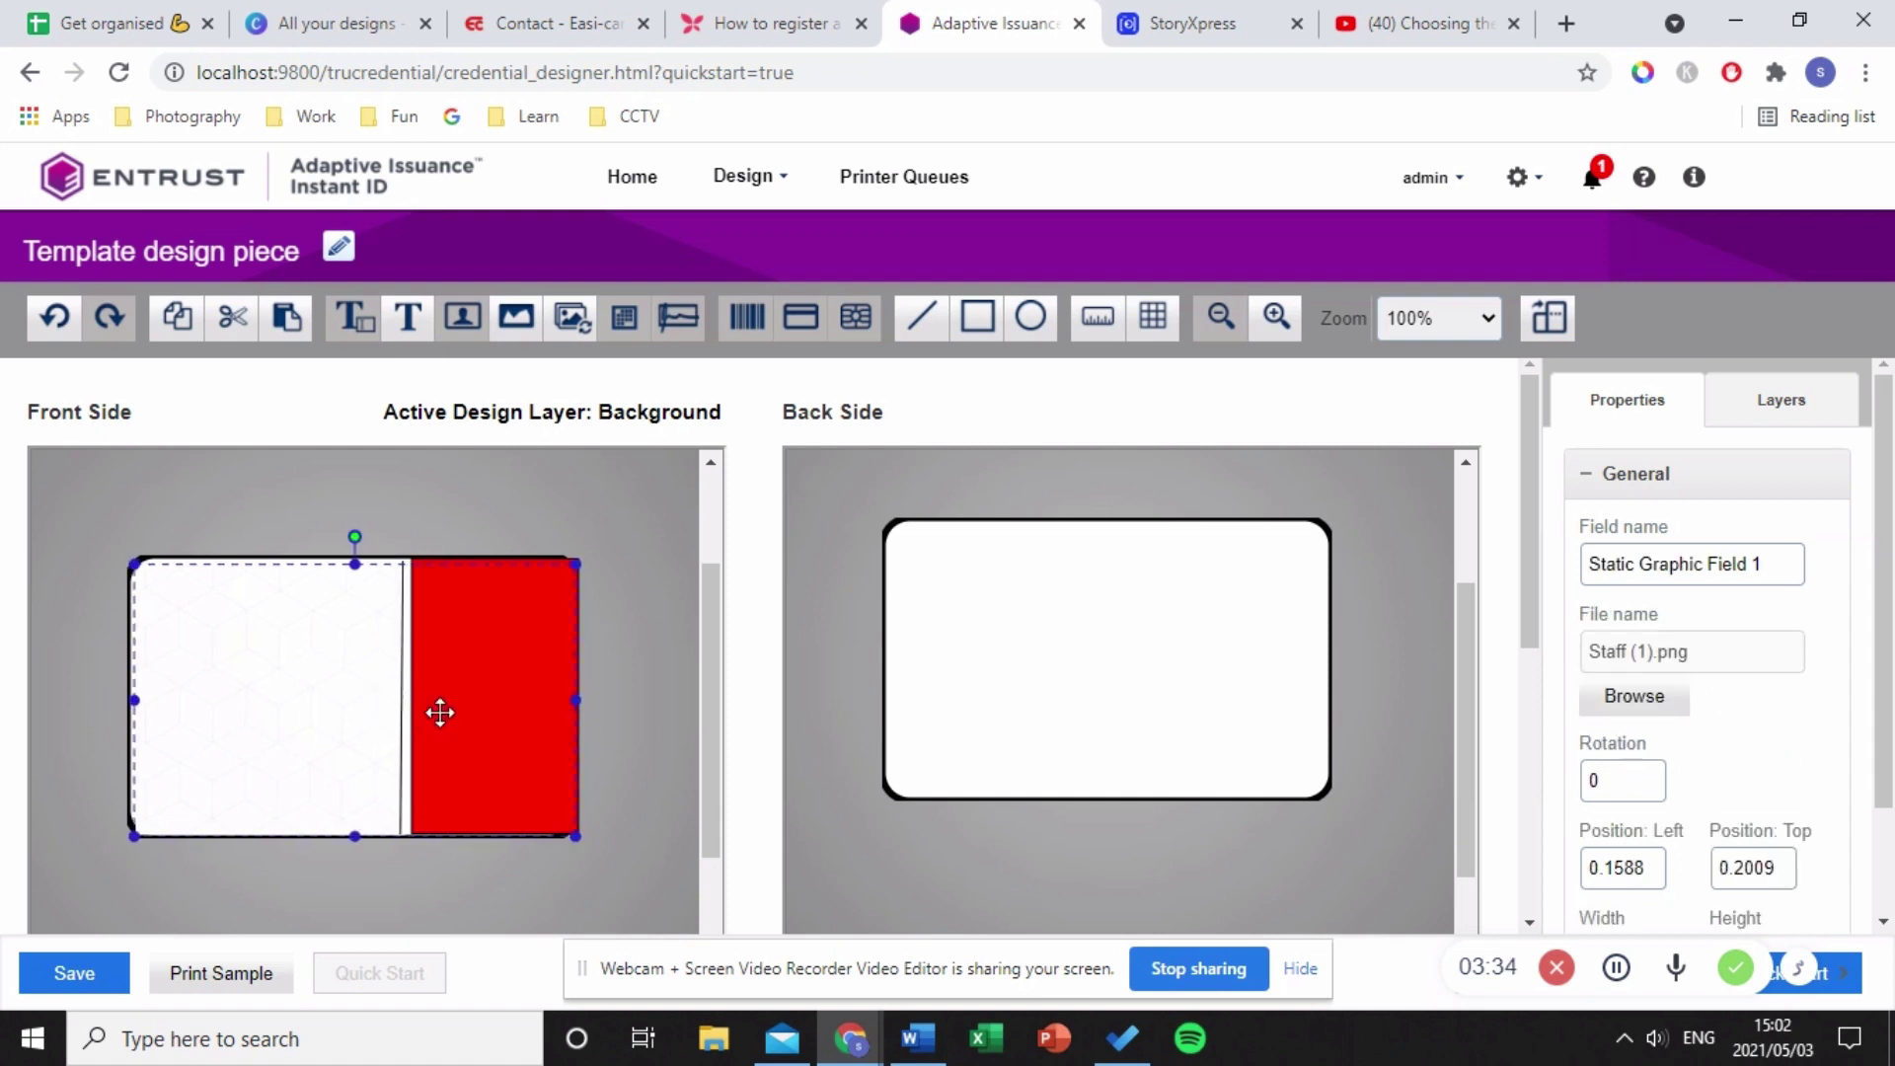
pyautogui.moveTo(484, 698); pyautogui.dragTo(489, 696)
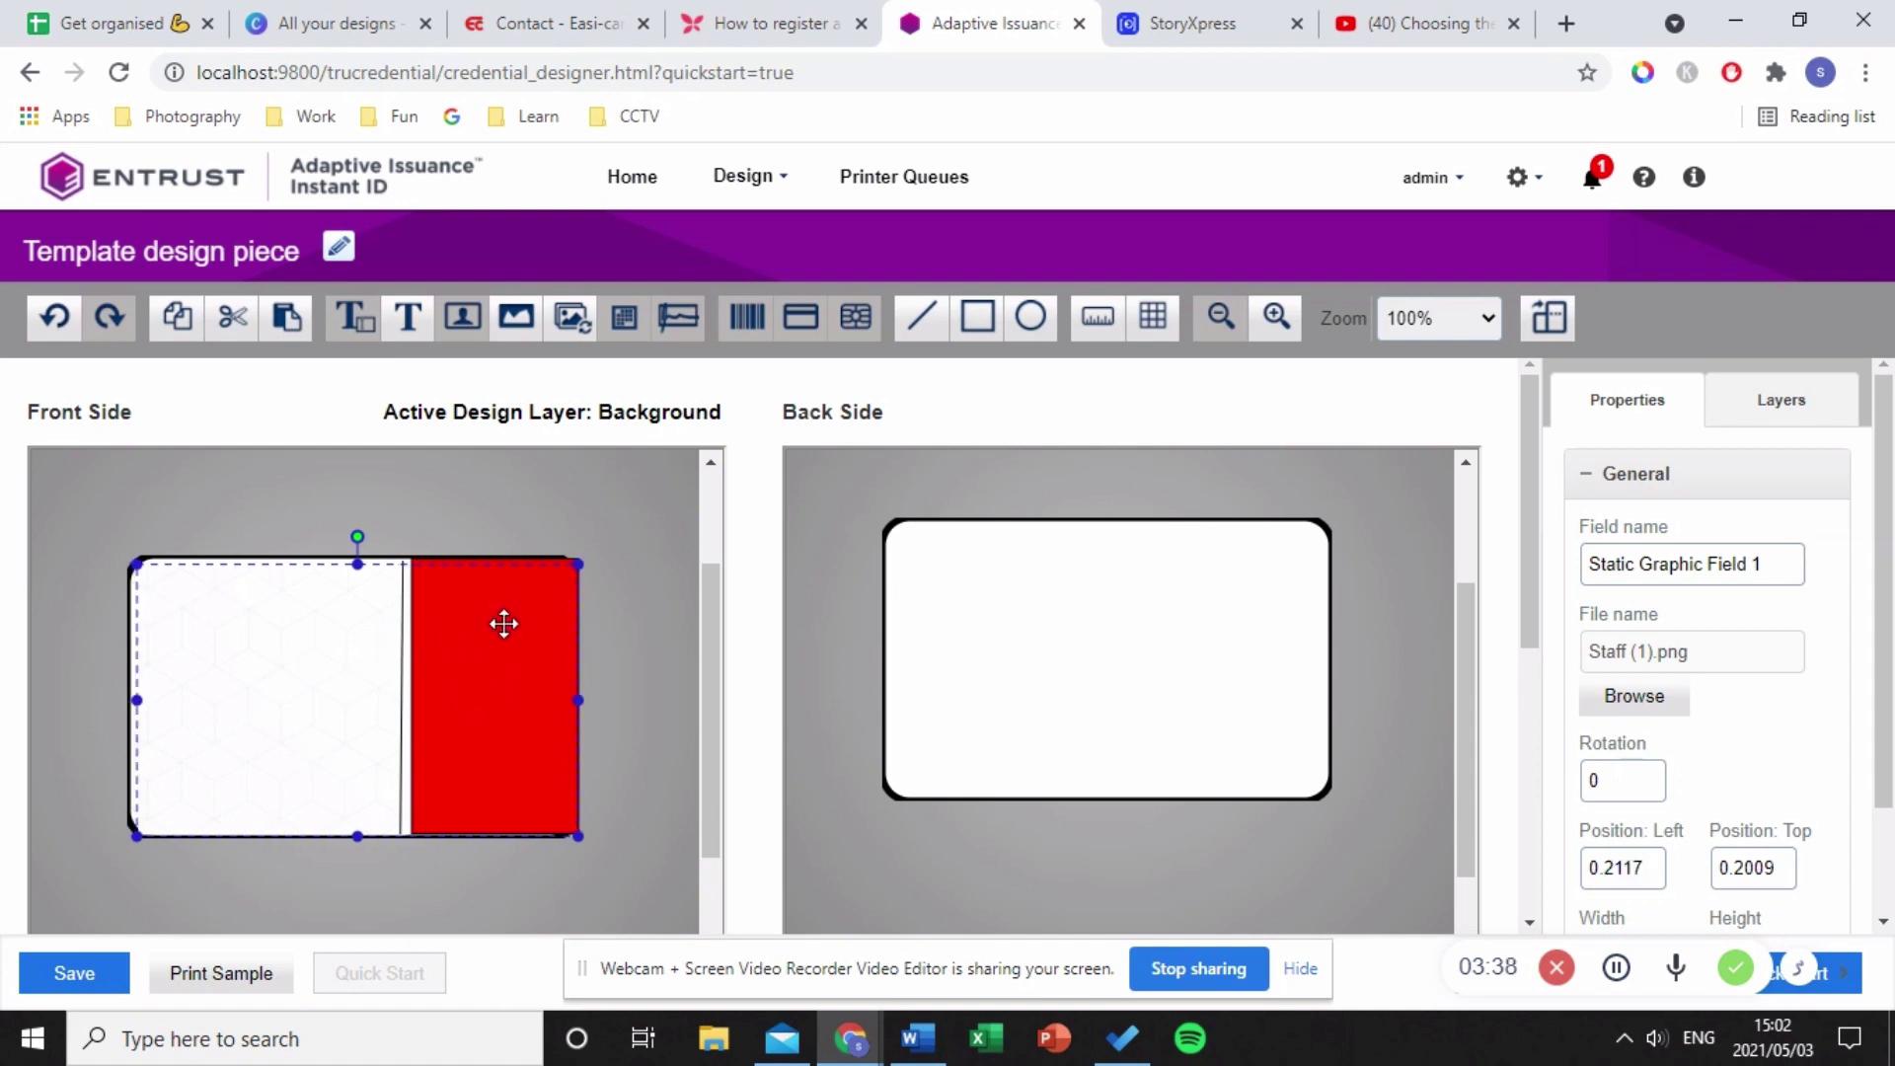
pyautogui.click(579, 555)
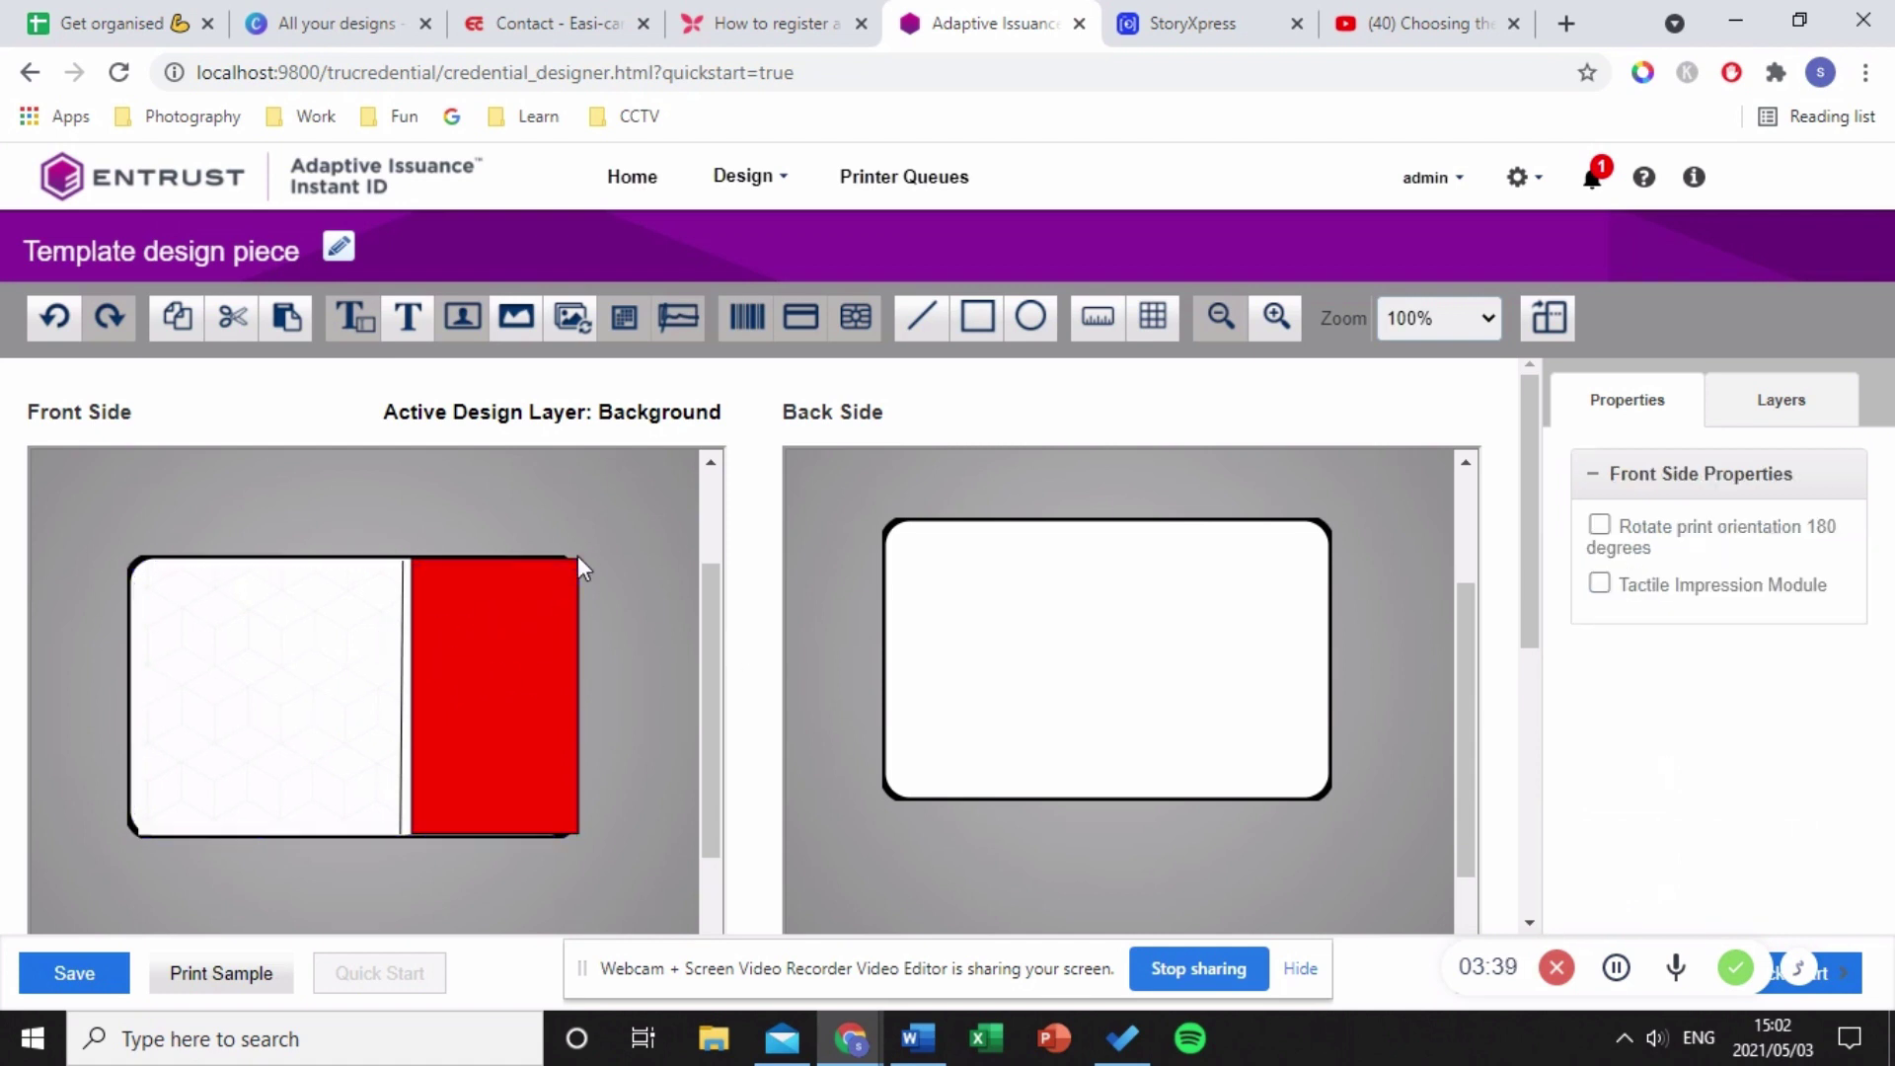
pyautogui.click(395, 656)
pyautogui.moveTo(512, 647); pyautogui.dragTo(533, 650)
pyautogui.click(681, 654)
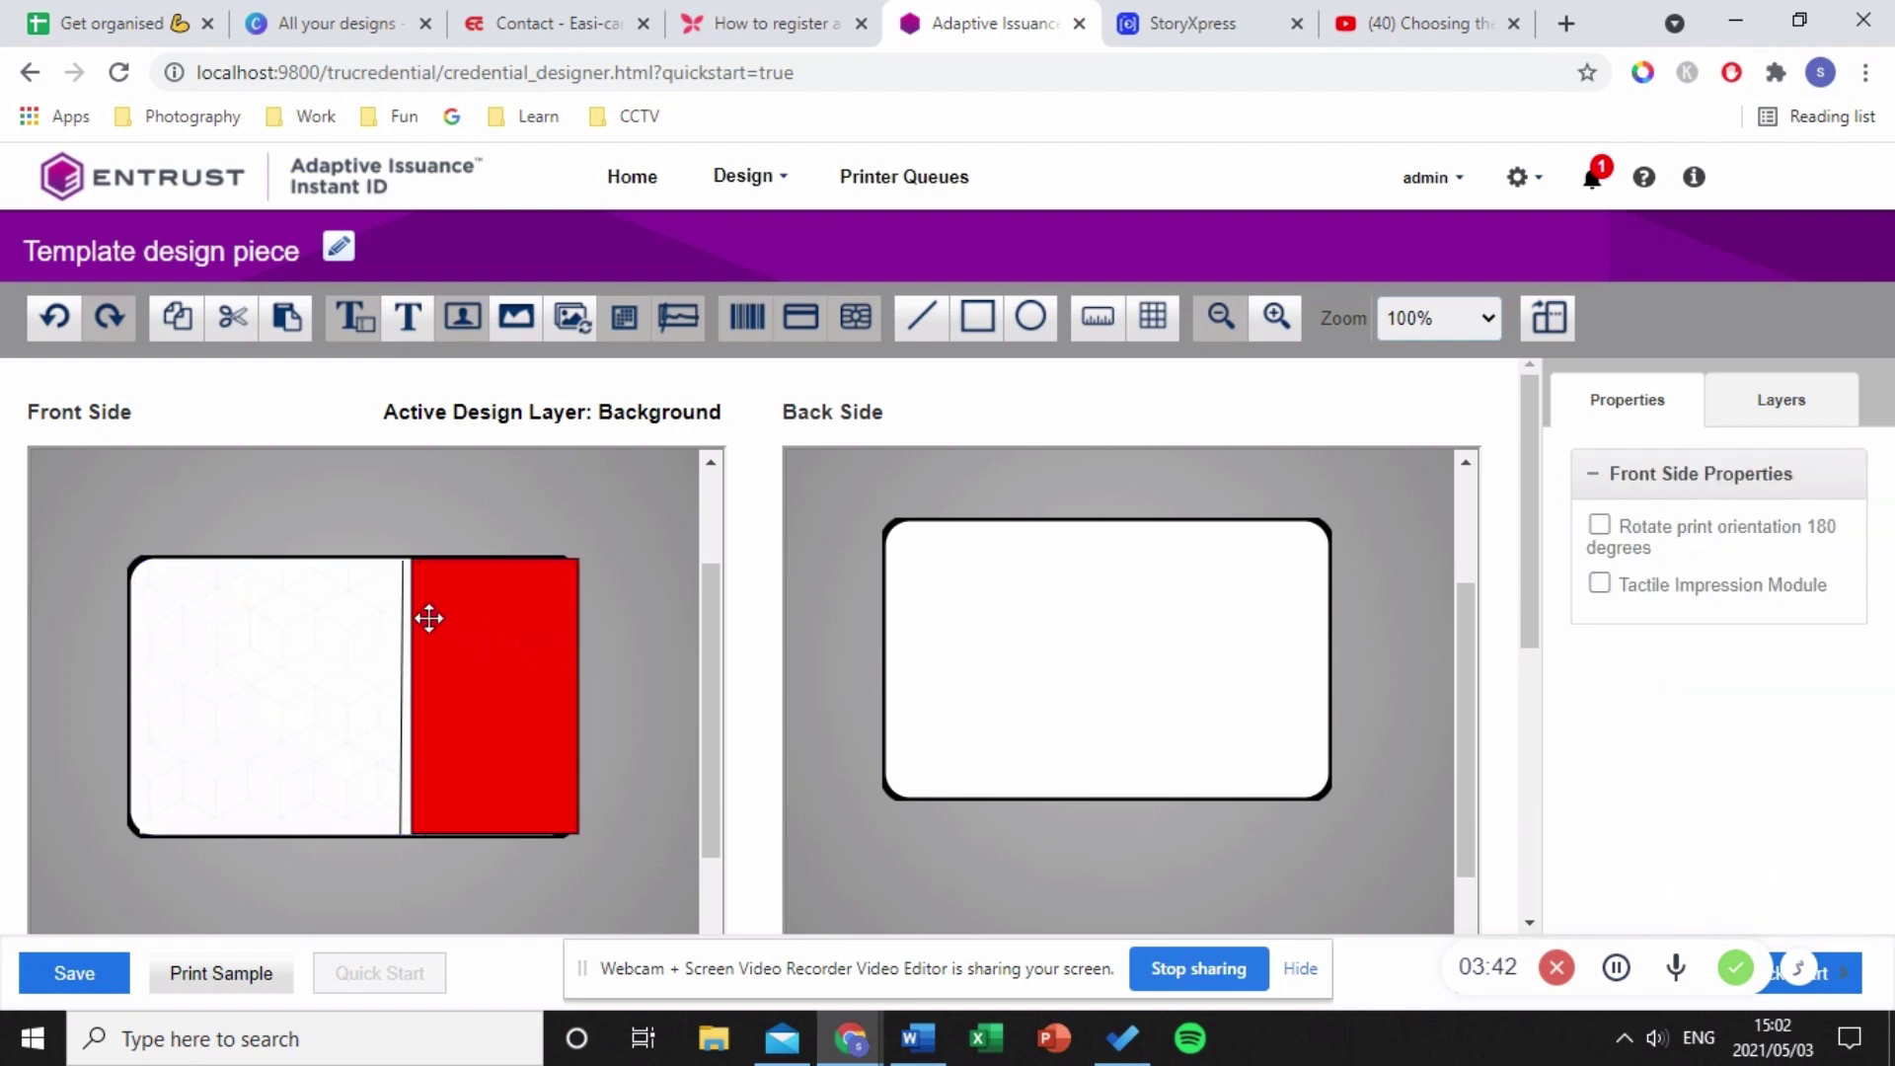
pyautogui.click(393, 570)
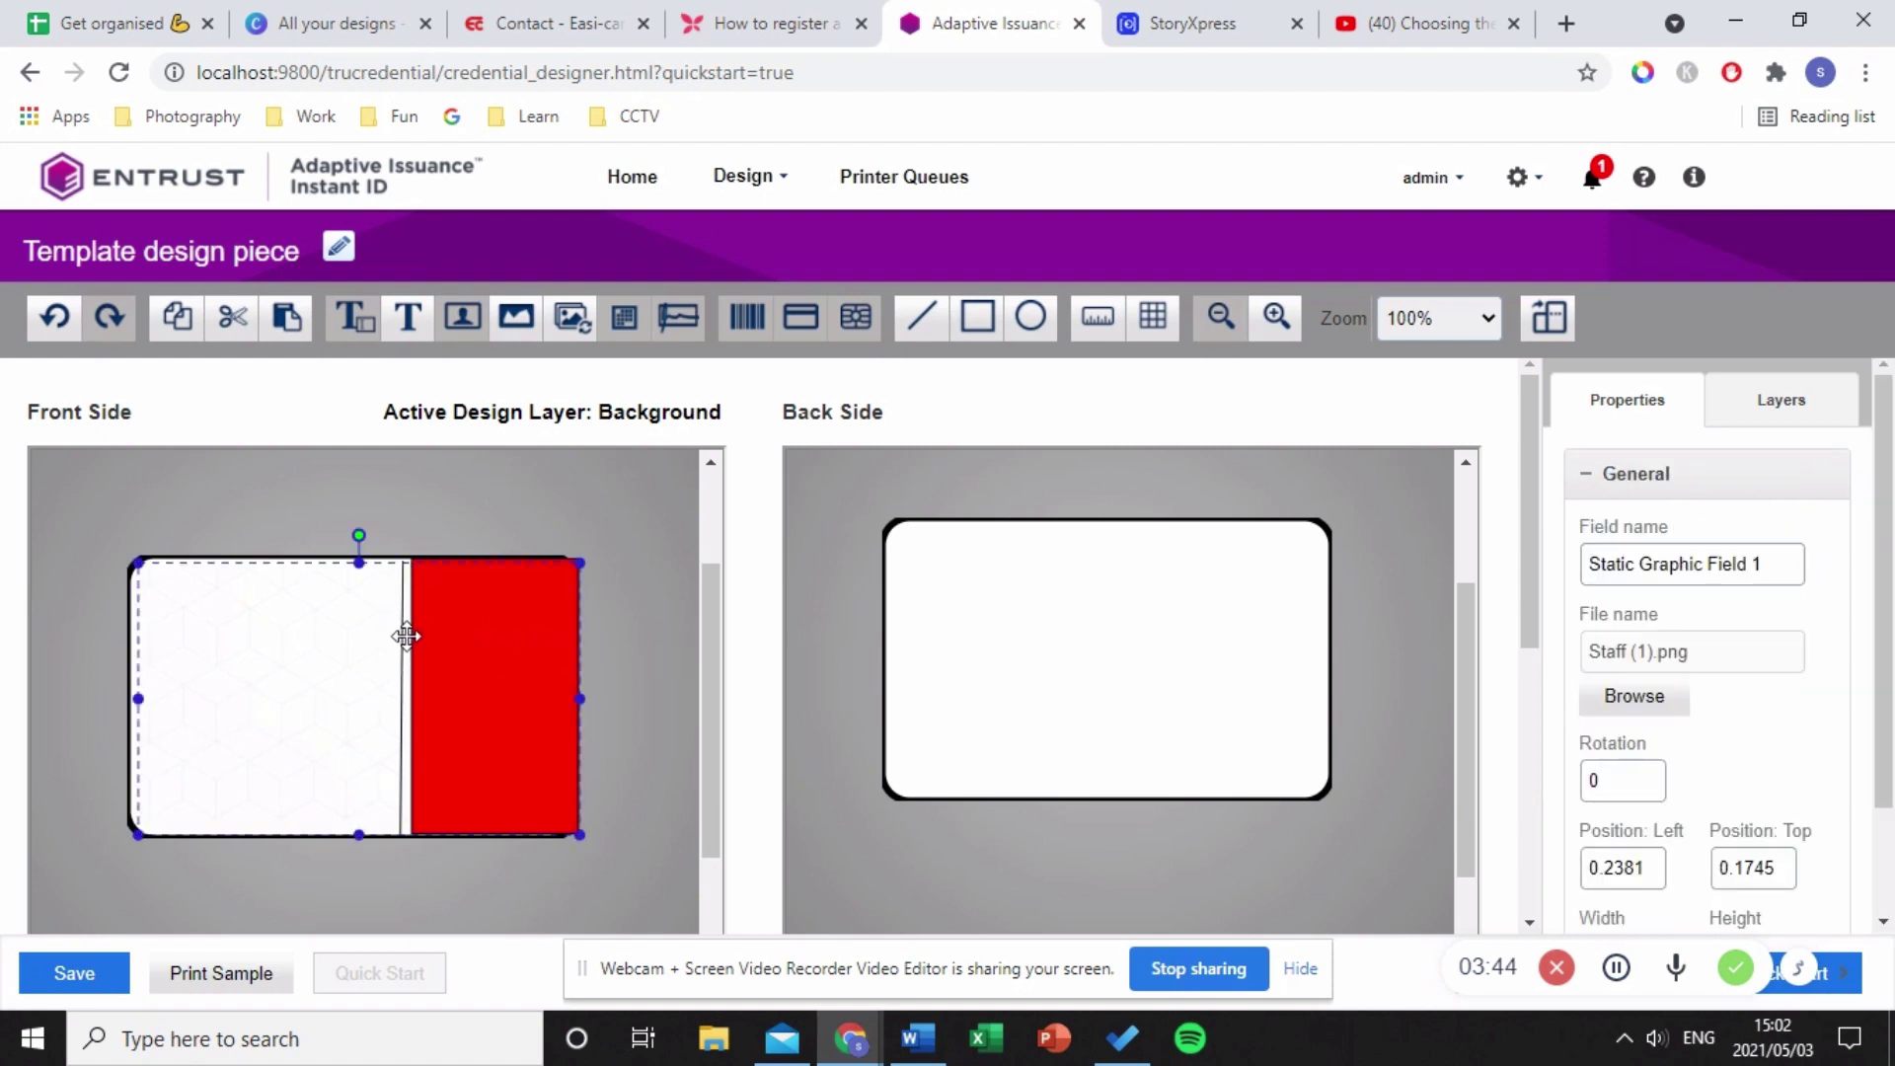
# - Delete the red rectangle and the Staff background image from the front card
pyautogui.moveTo(406, 630); pyautogui.dragTo(385, 796)
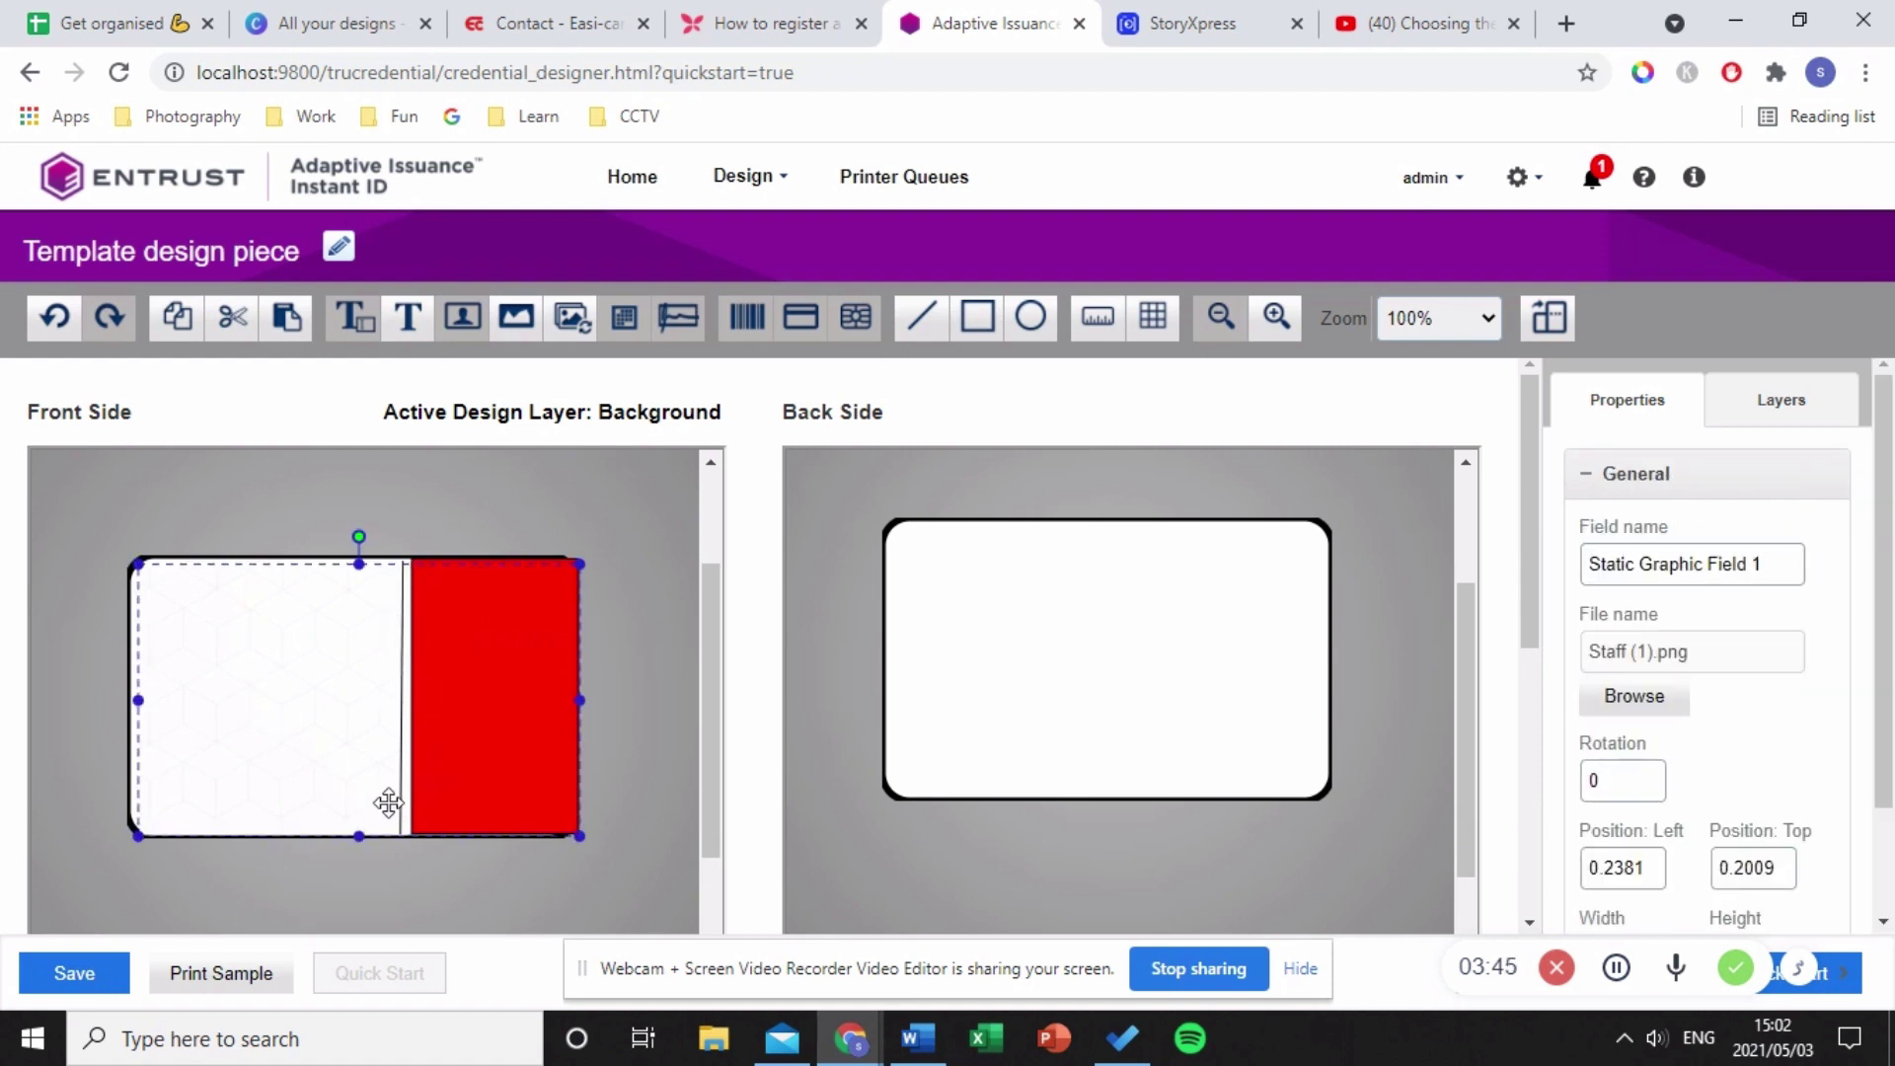
pyautogui.click(661, 671)
pyautogui.click(440, 672)
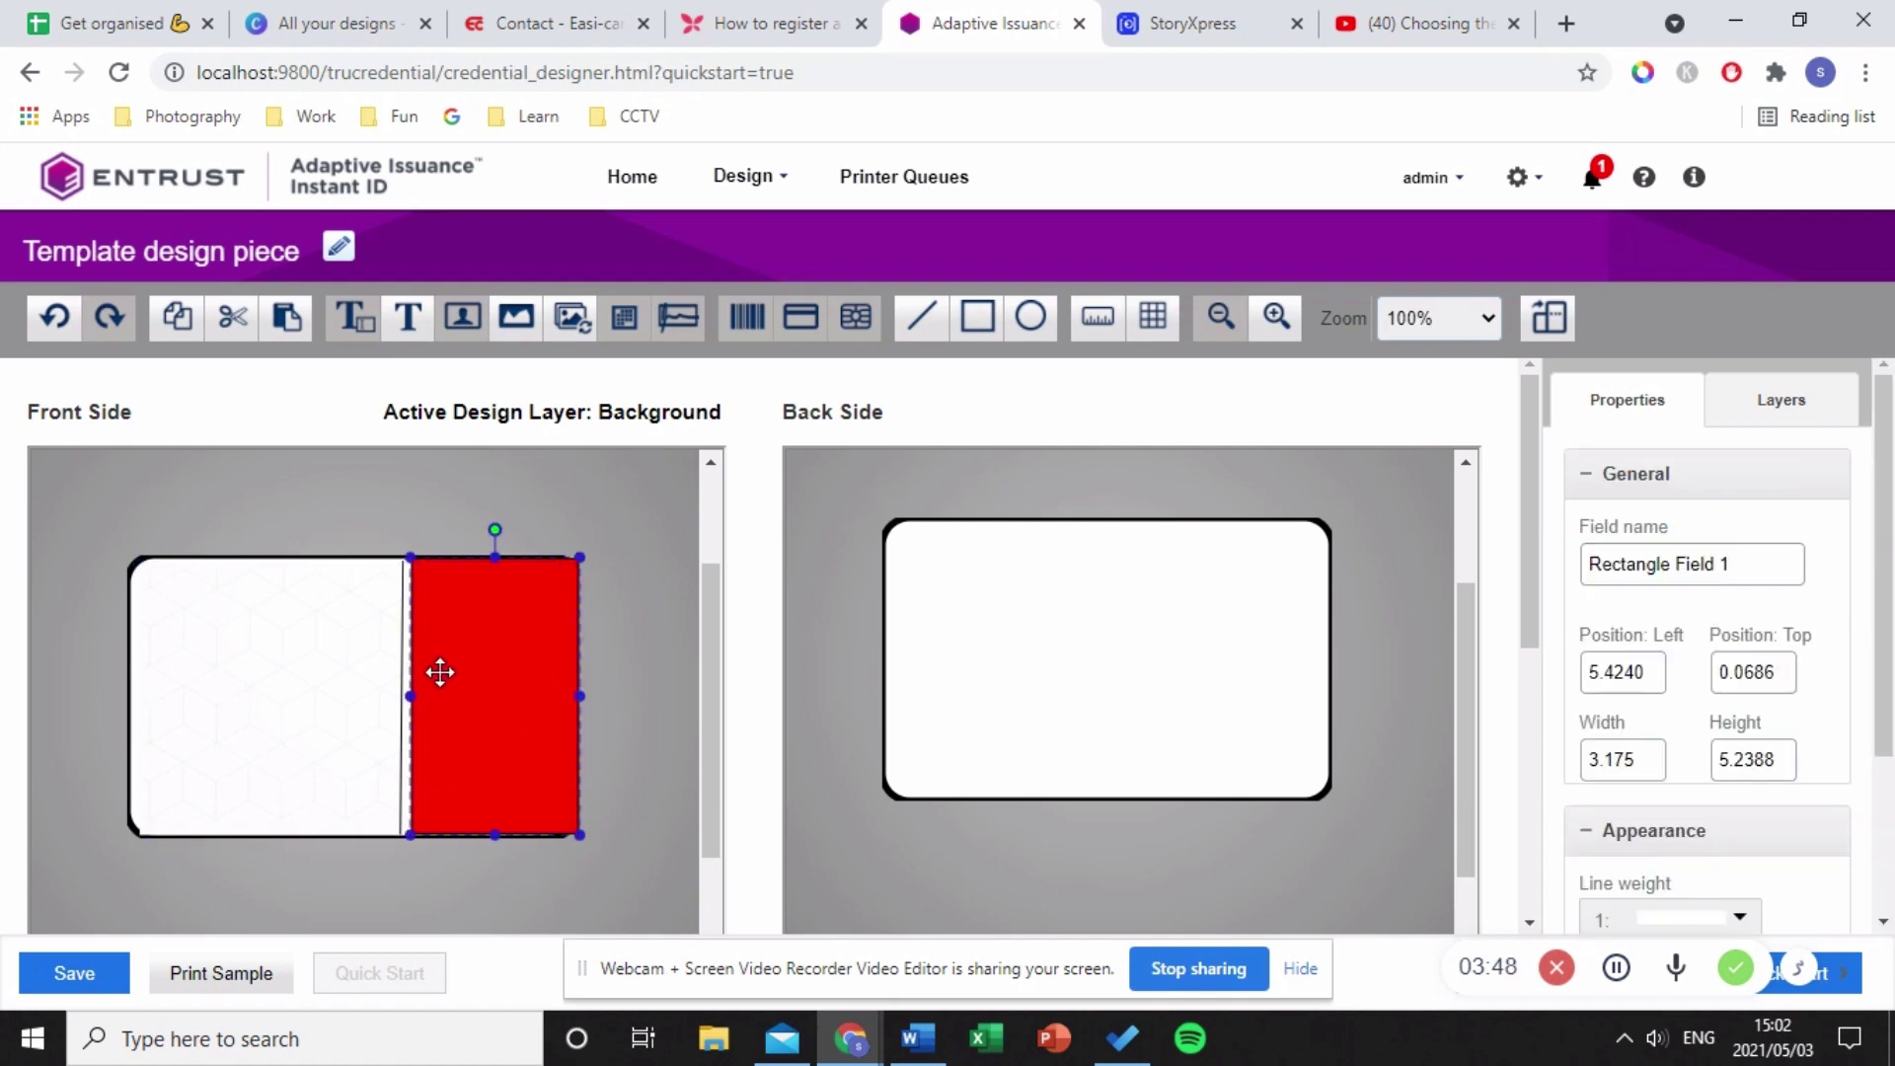
pyautogui.press('Delete')
pyautogui.click(393, 655)
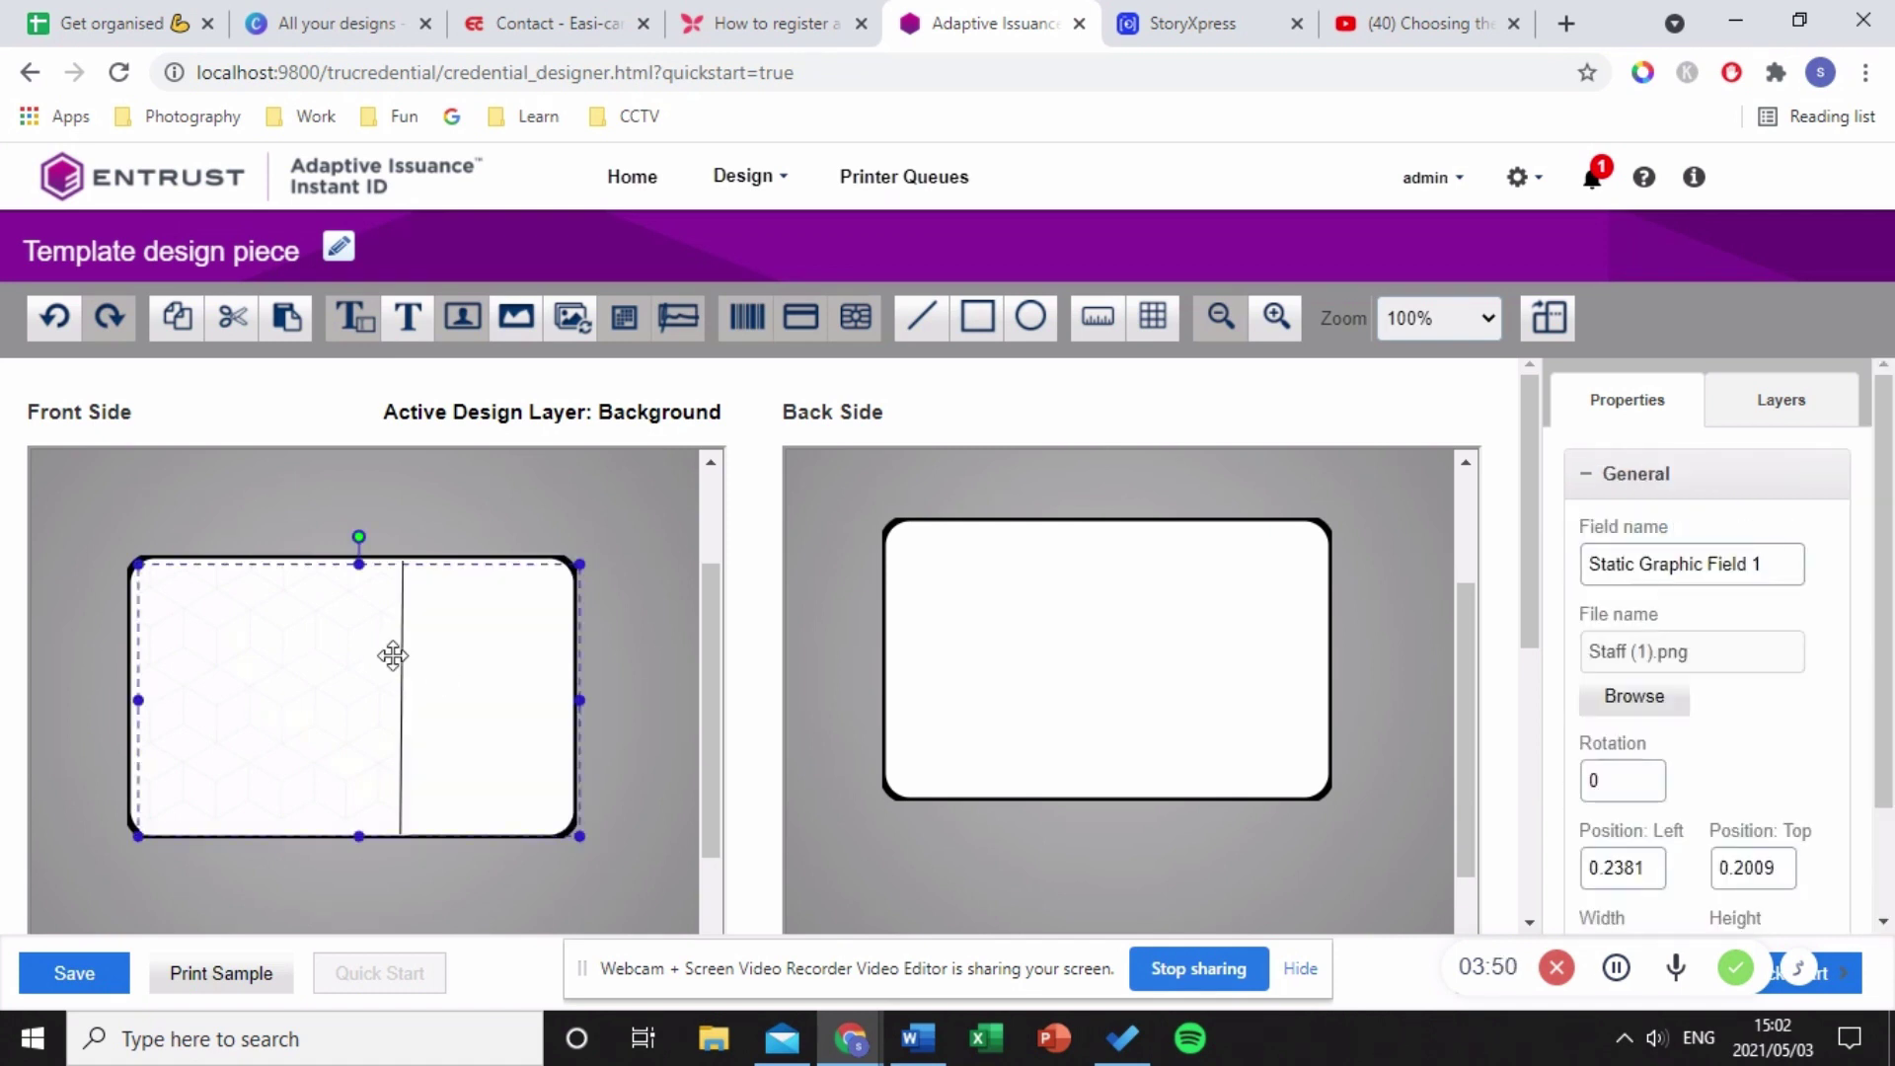
pyautogui.press('Delete')
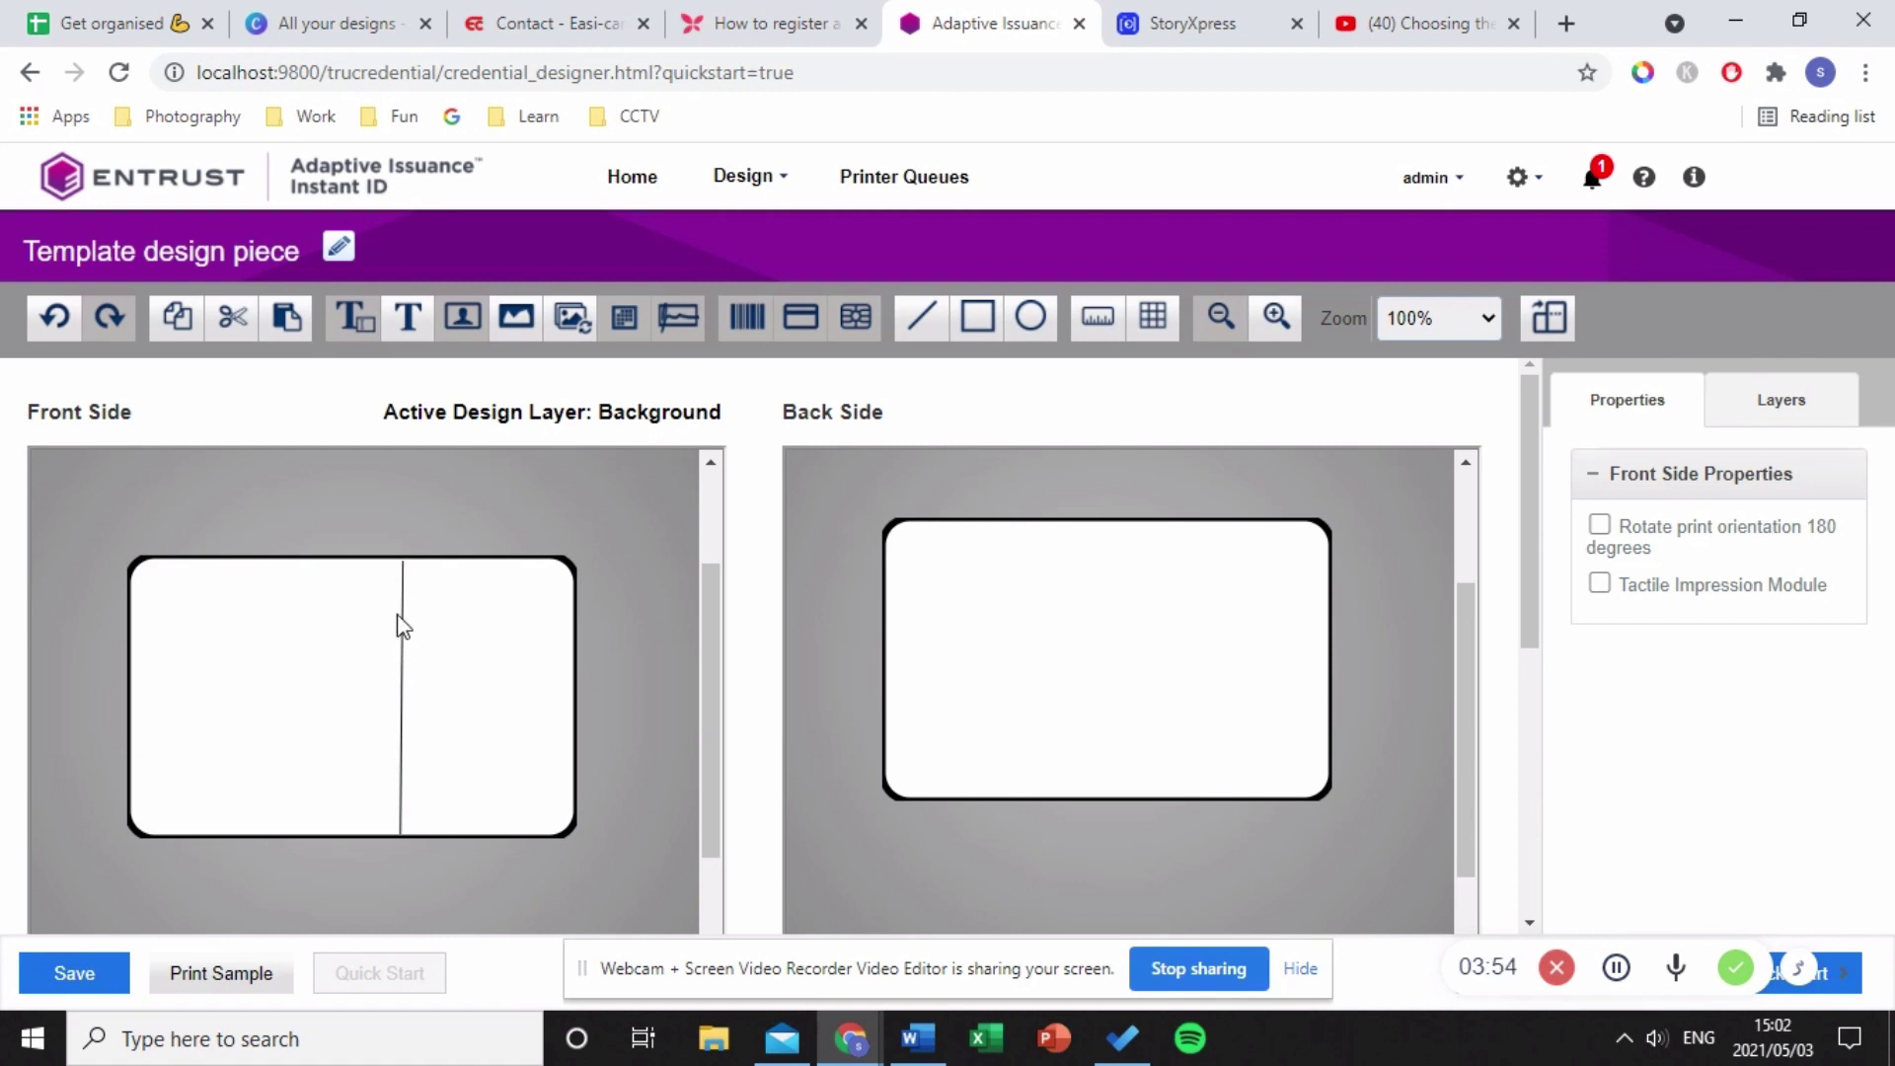
# - Delete the vertical divider line and make Color the front's active design layer
pyautogui.click(400, 567)
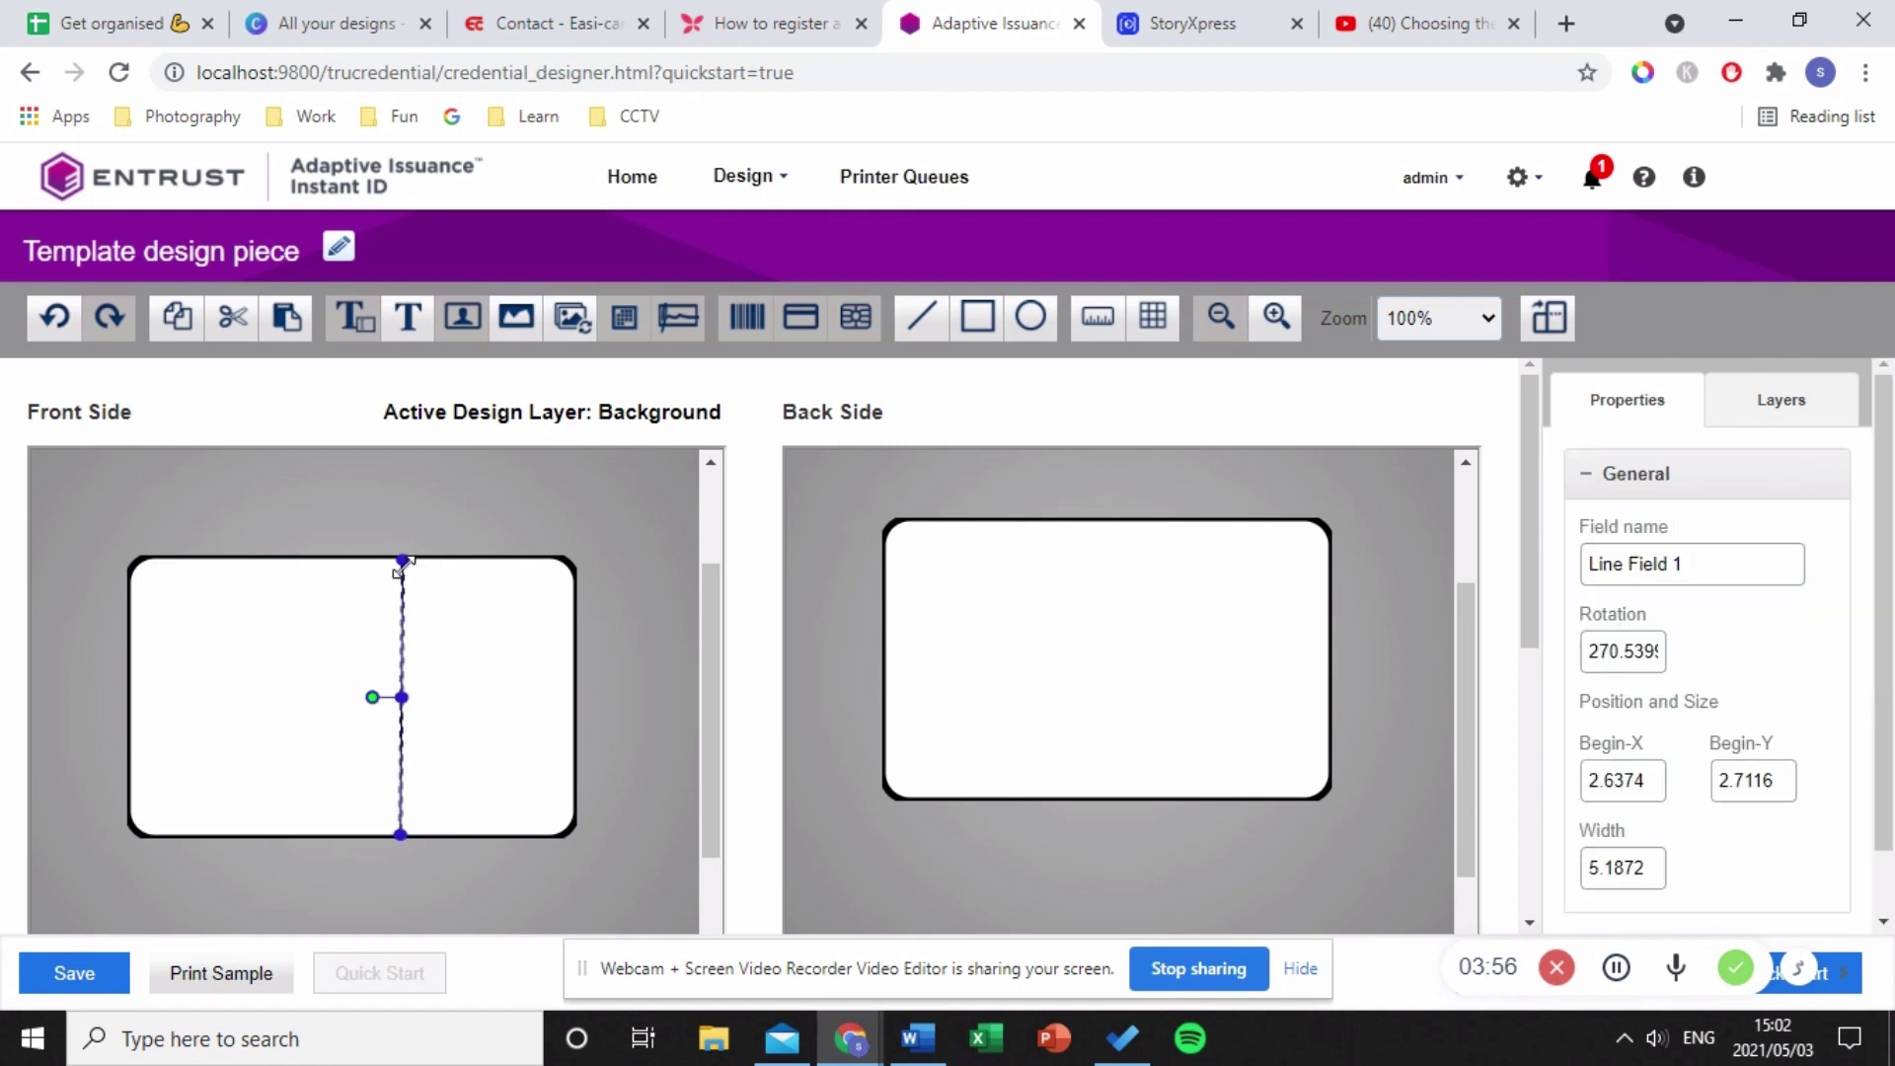
pyautogui.press('Delete')
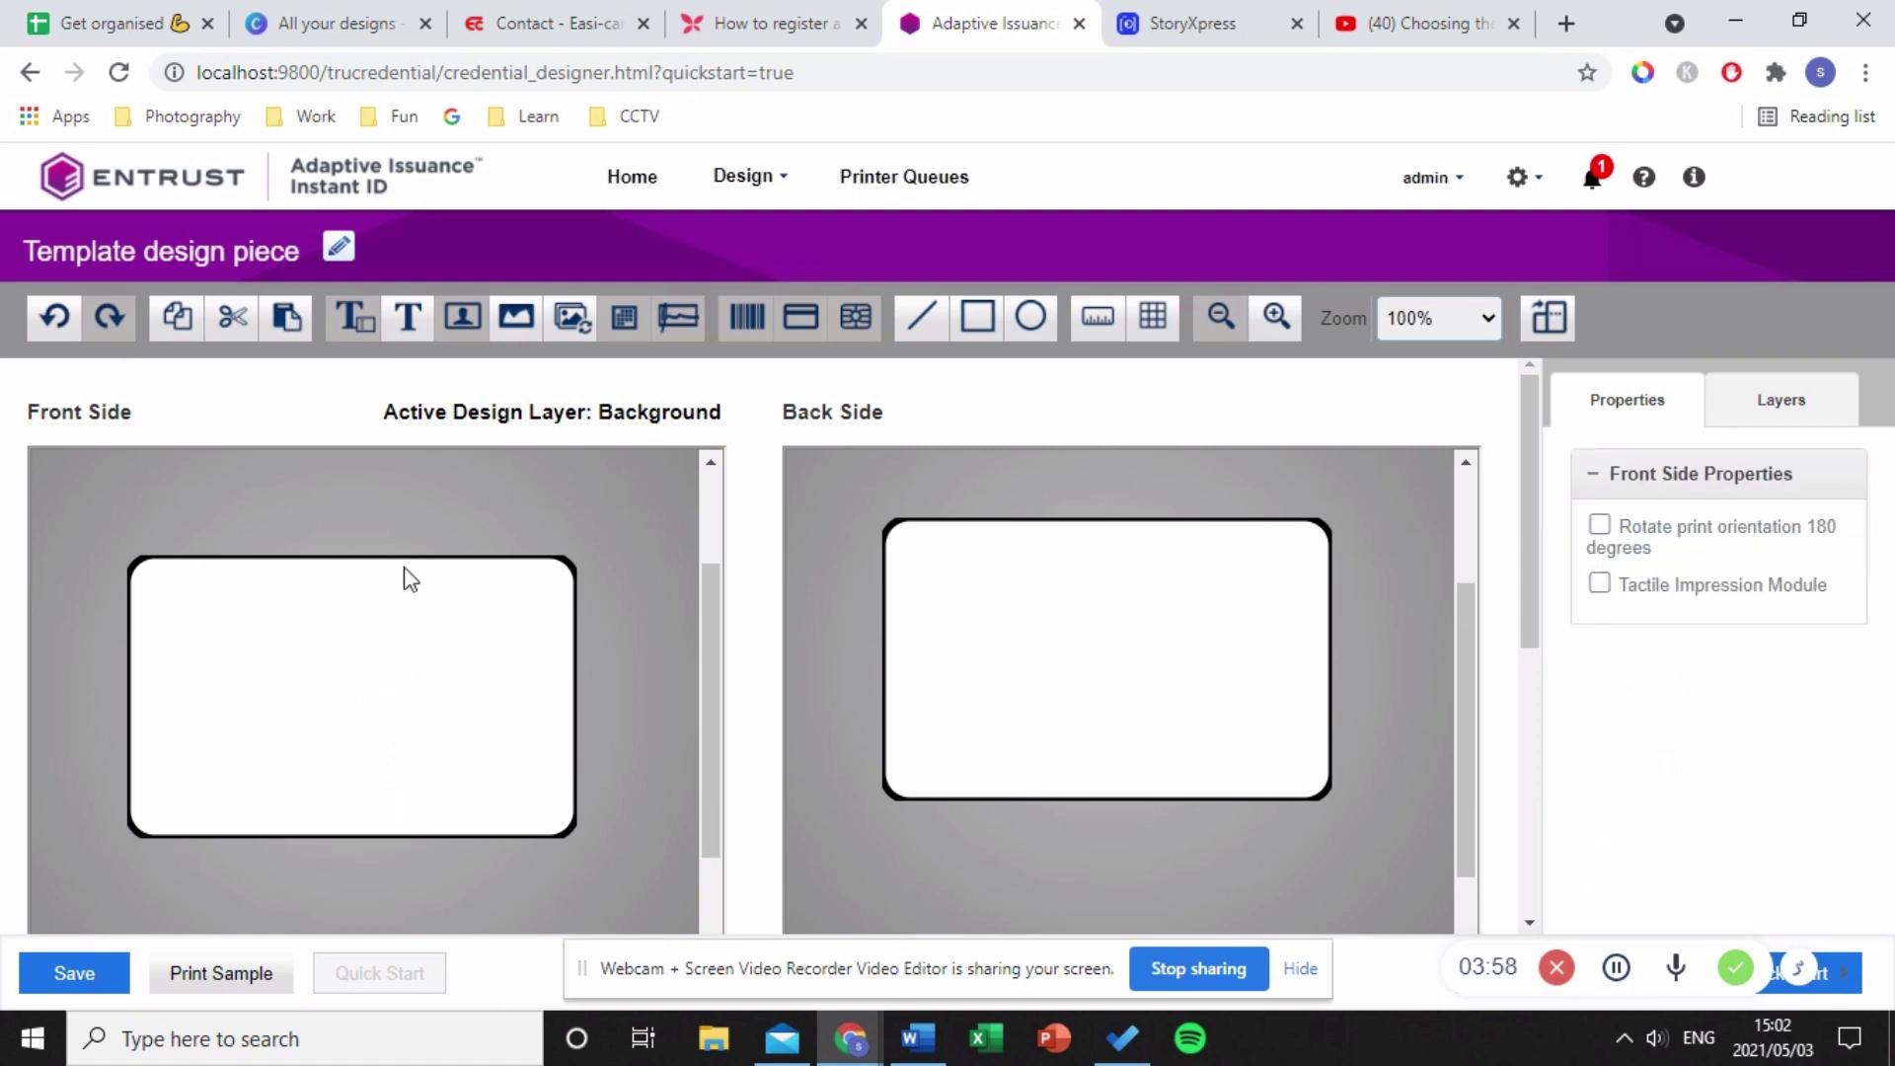
pyautogui.click(1821, 419)
pyautogui.click(1756, 585)
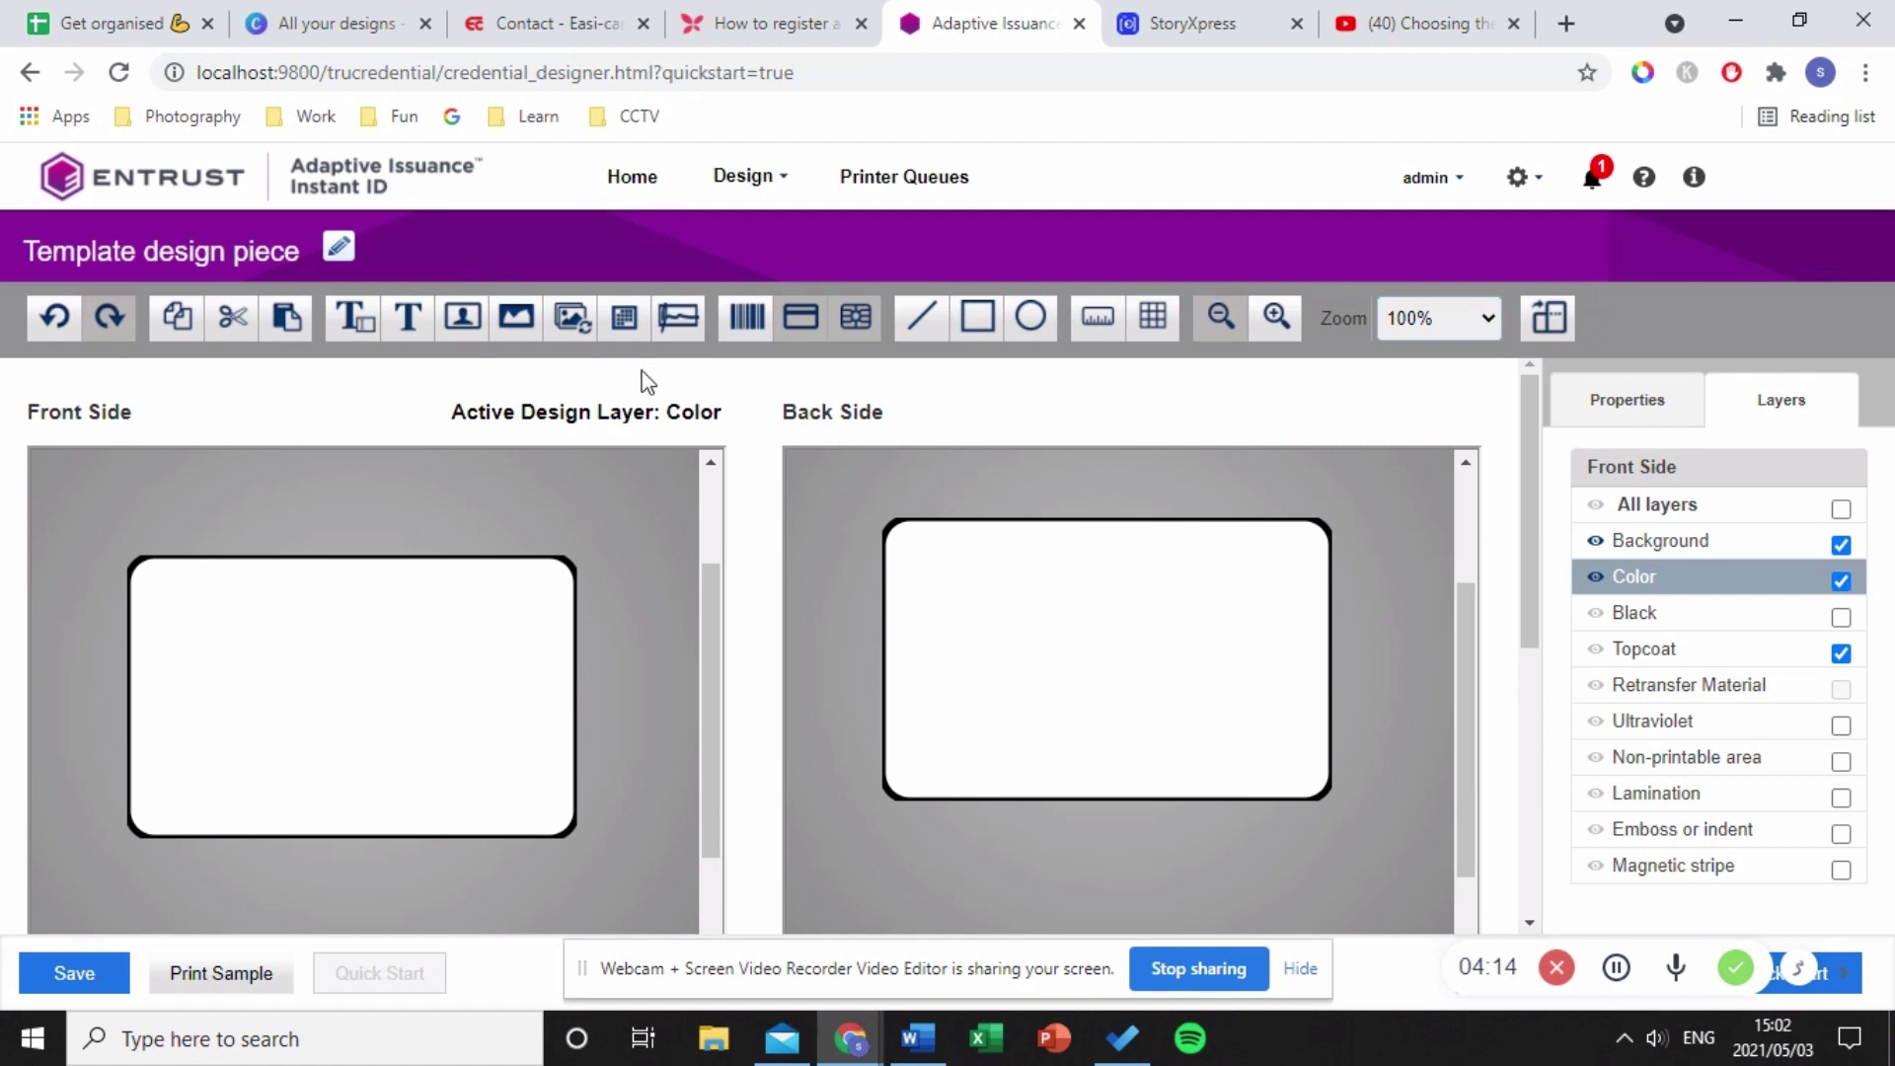
# - Add Documents > Easi-Card > SD Series > easi-card logo as a static graphic, sized in the top-left corner
pyautogui.click(514, 327)
pyautogui.moveTo(514, 327); pyautogui.dragTo(233, 616)
pyautogui.click(1660, 703)
pyautogui.click(126, 338)
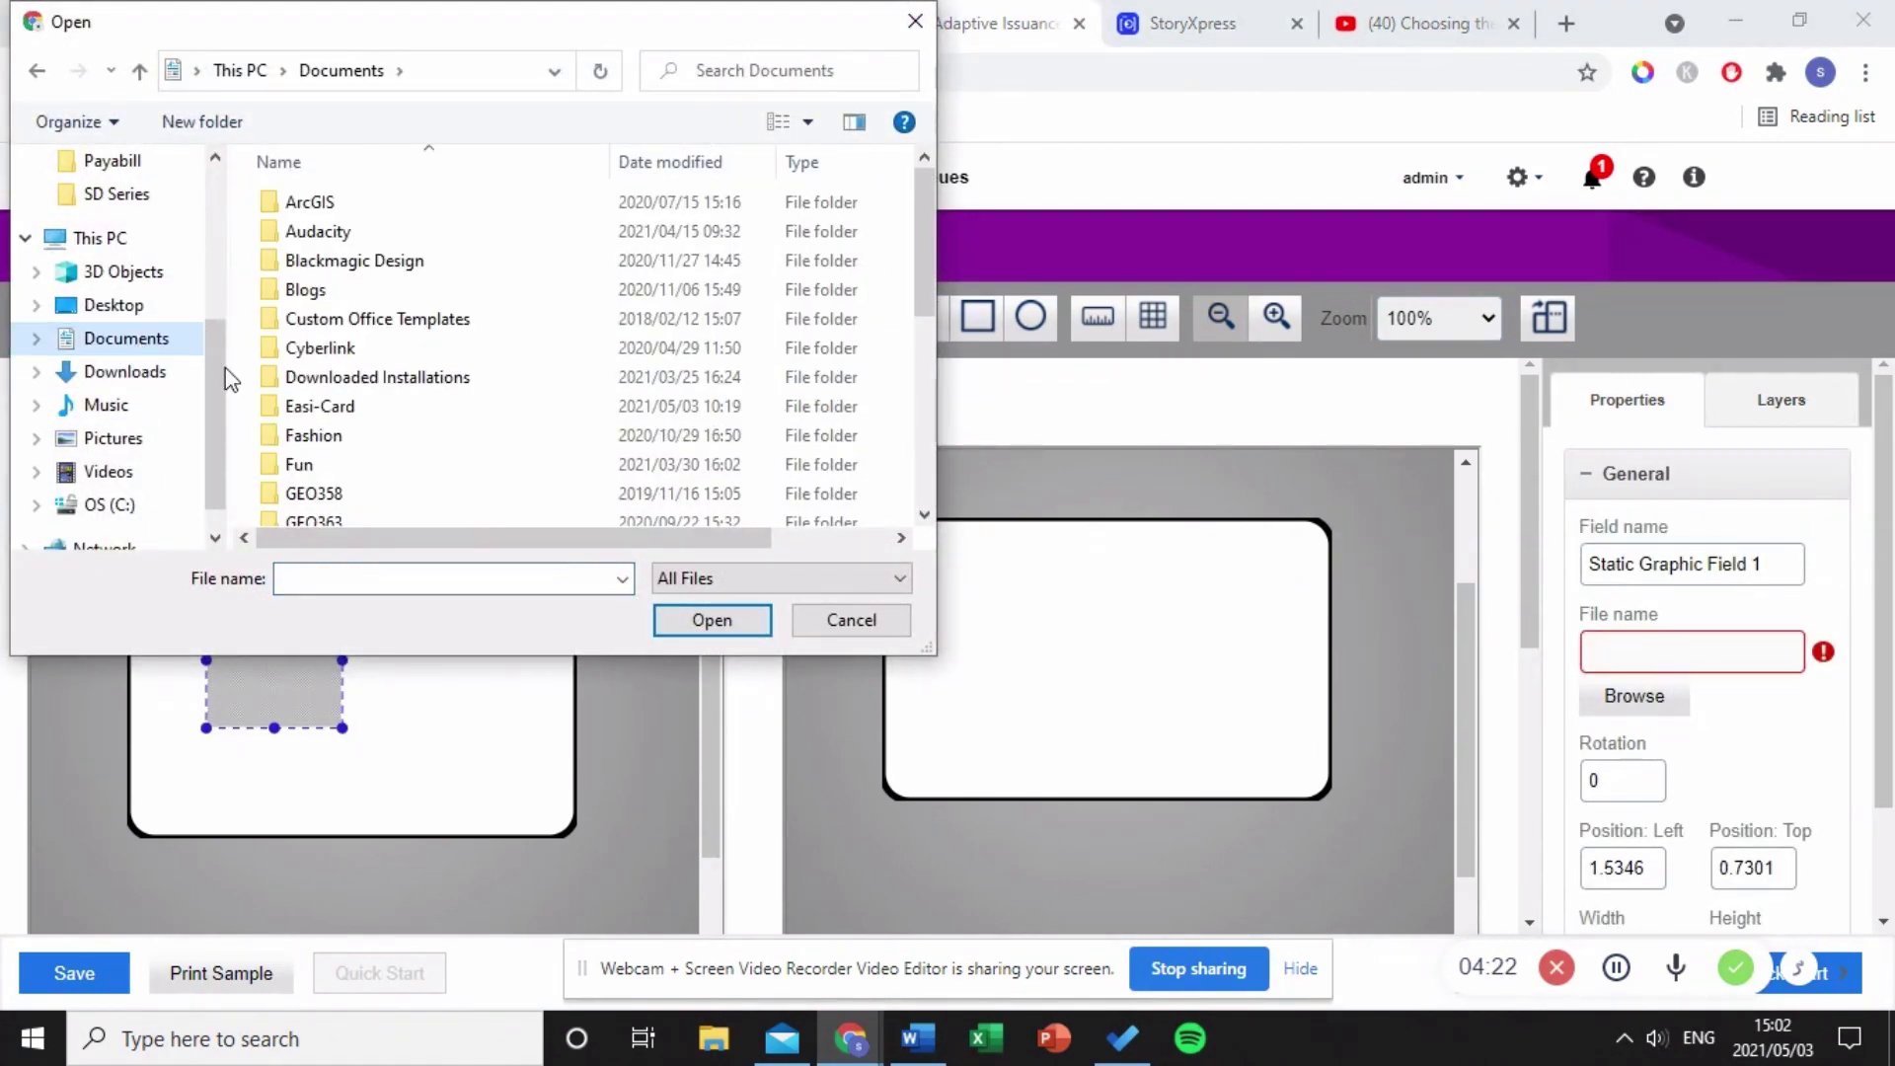
pyautogui.doubleClick(296, 404)
pyautogui.doubleClick(480, 415)
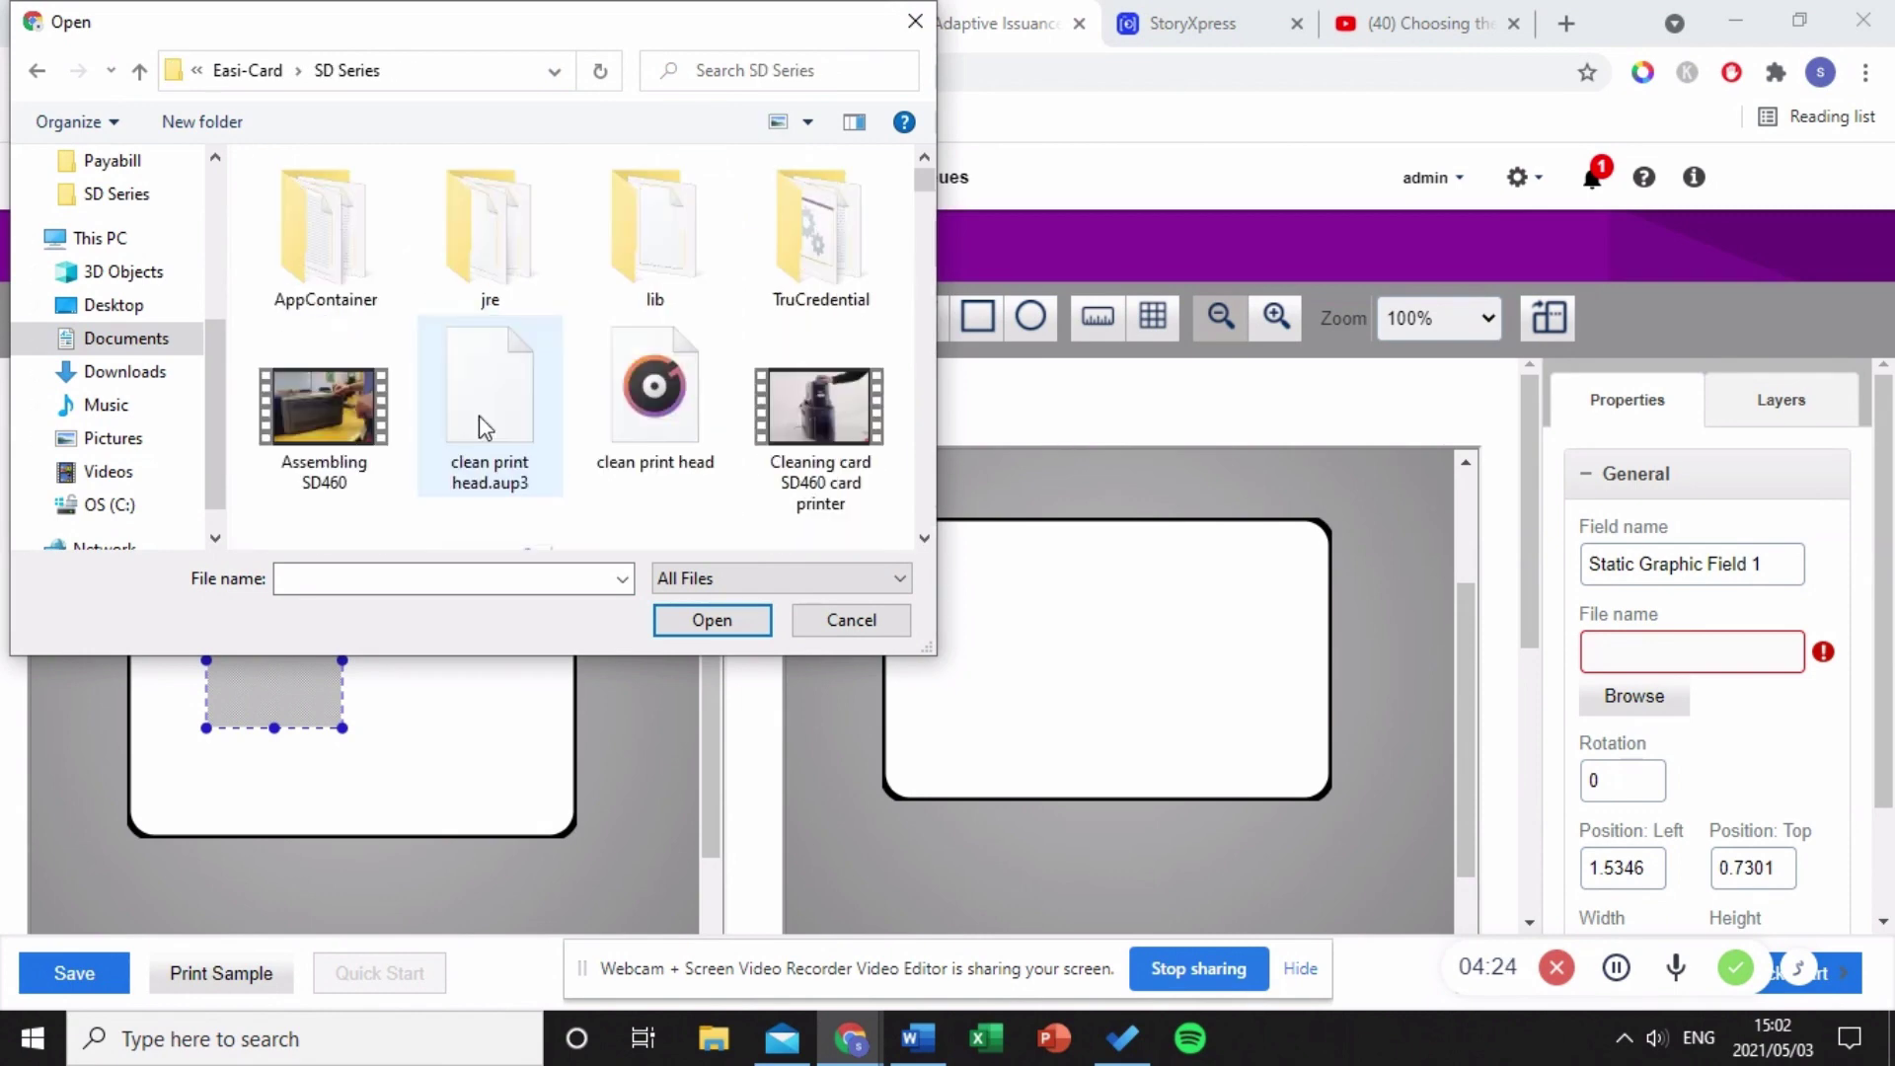
pyautogui.scroll(-3, 573, 454)
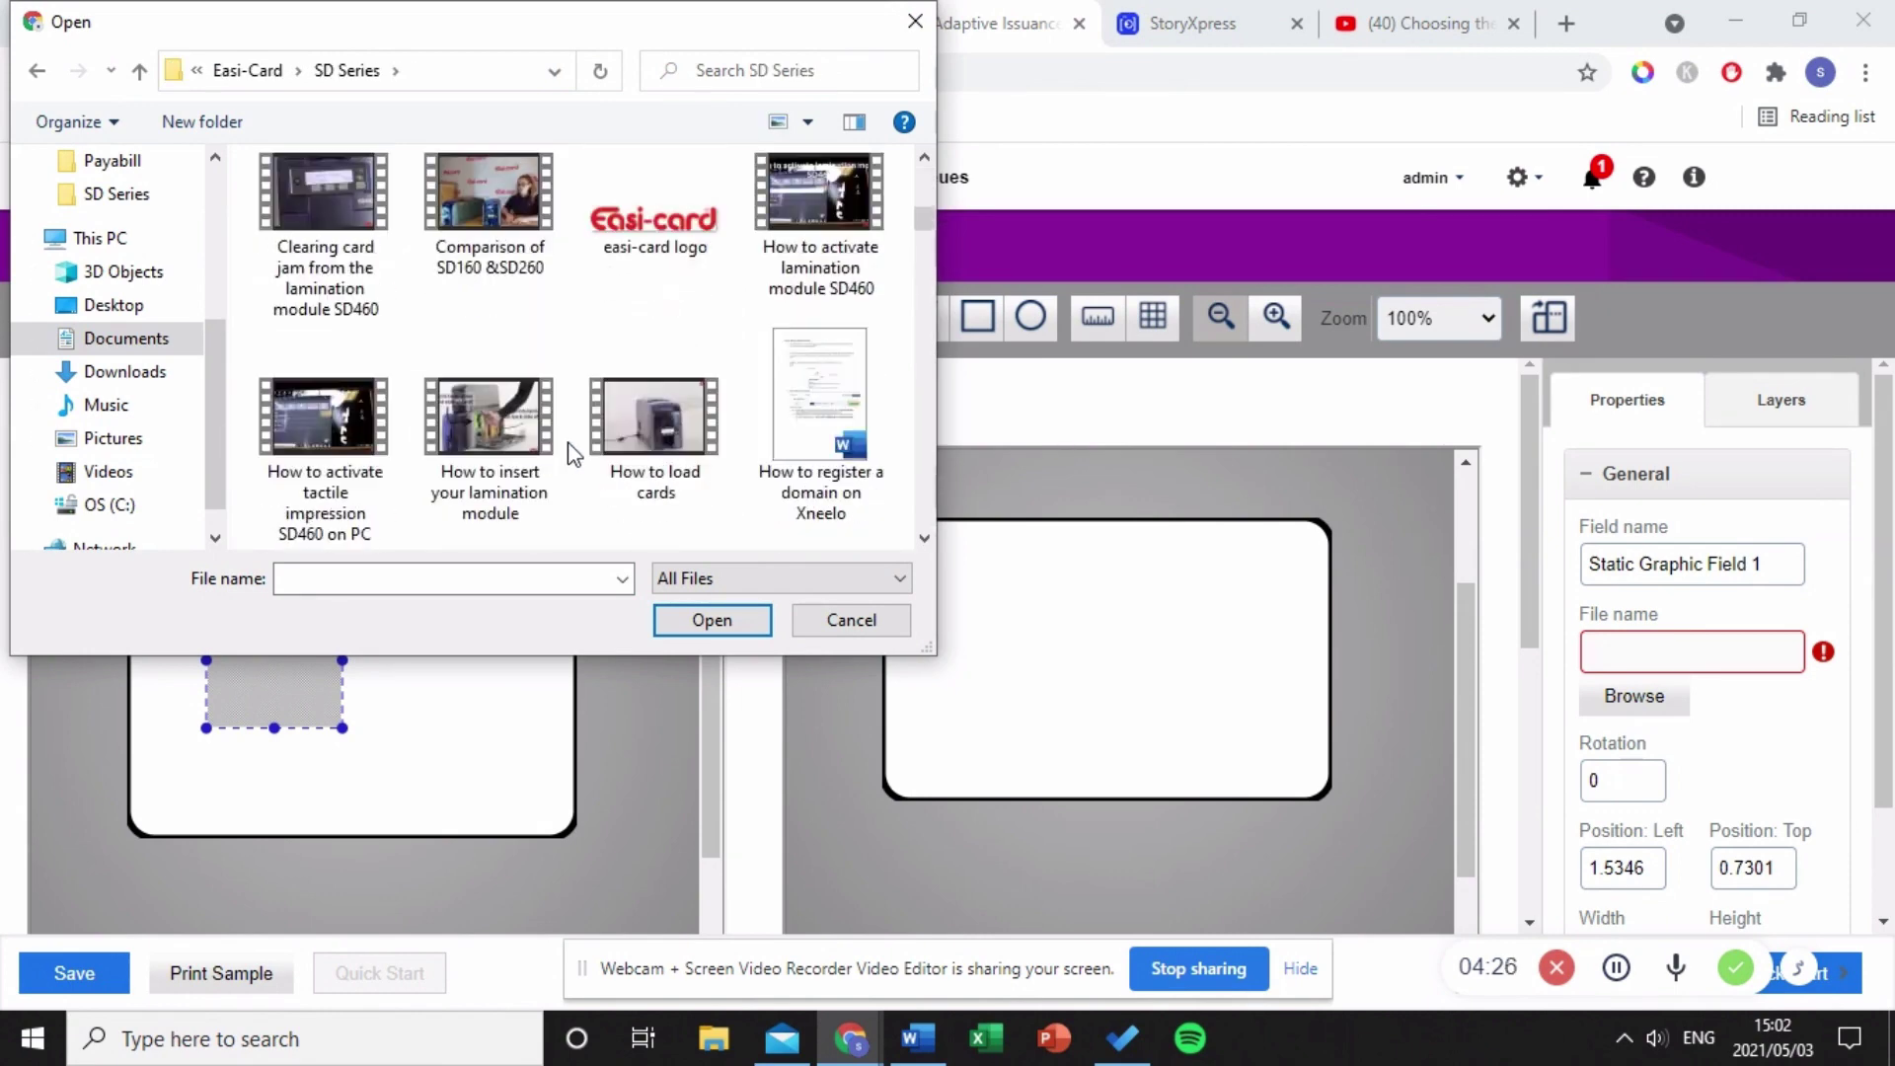
pyautogui.click(655, 254)
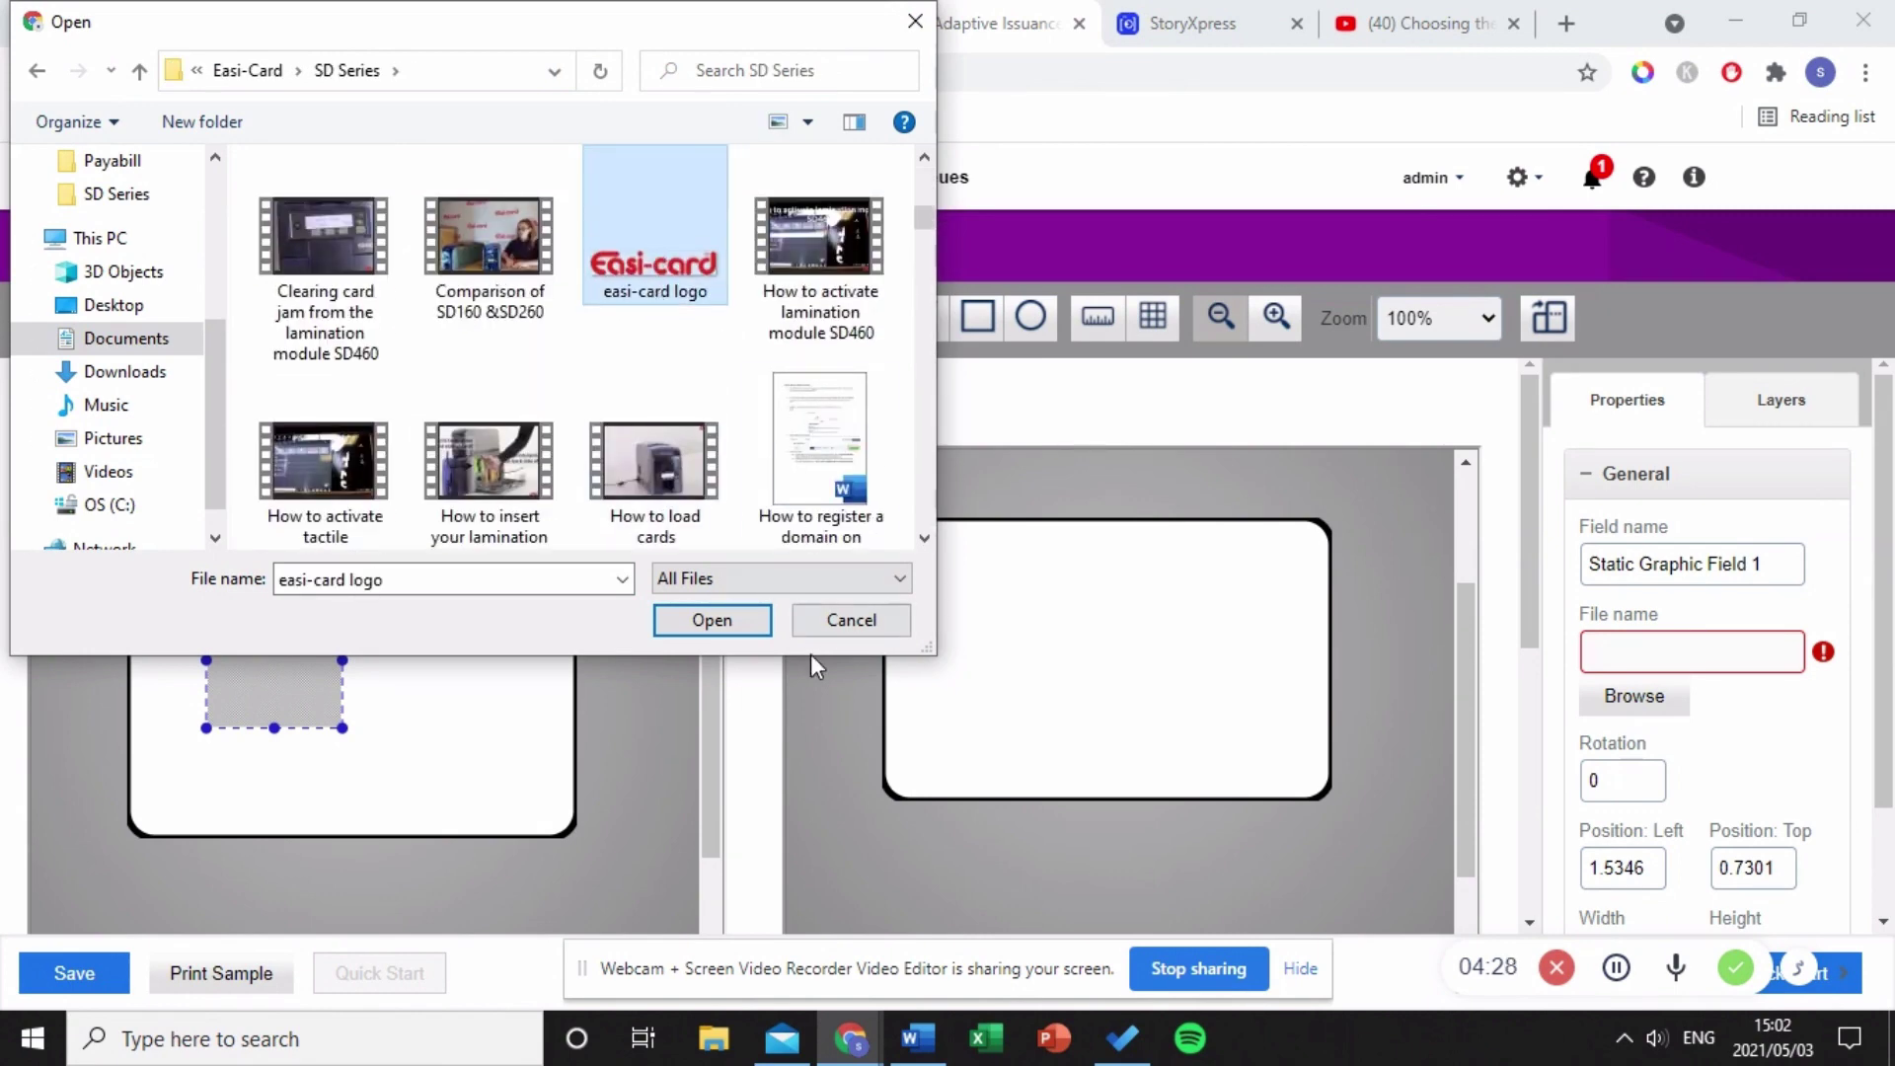
pyautogui.click(711, 622)
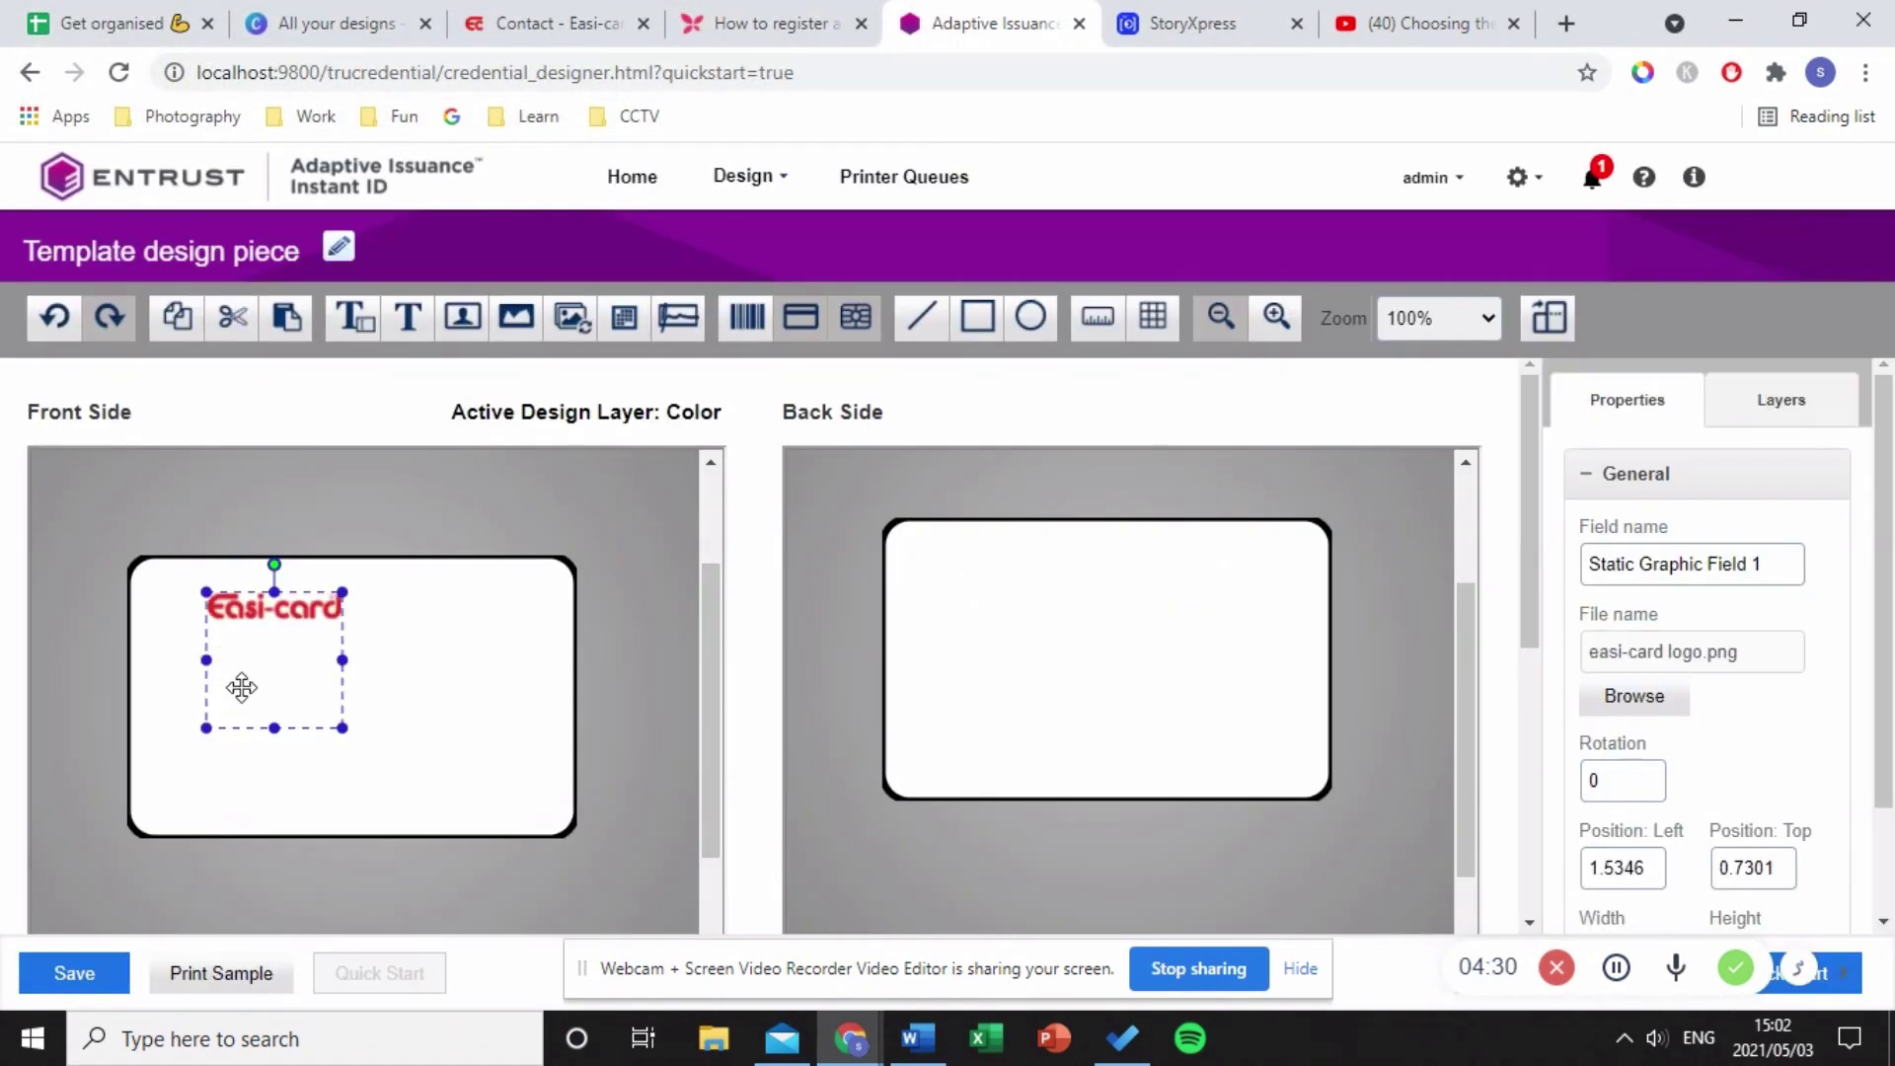
pyautogui.moveTo(342, 728); pyautogui.dragTo(258, 592)
# - Shorten the easi-card logo's box and move it slightly lower on the card
pyautogui.click(430, 654)
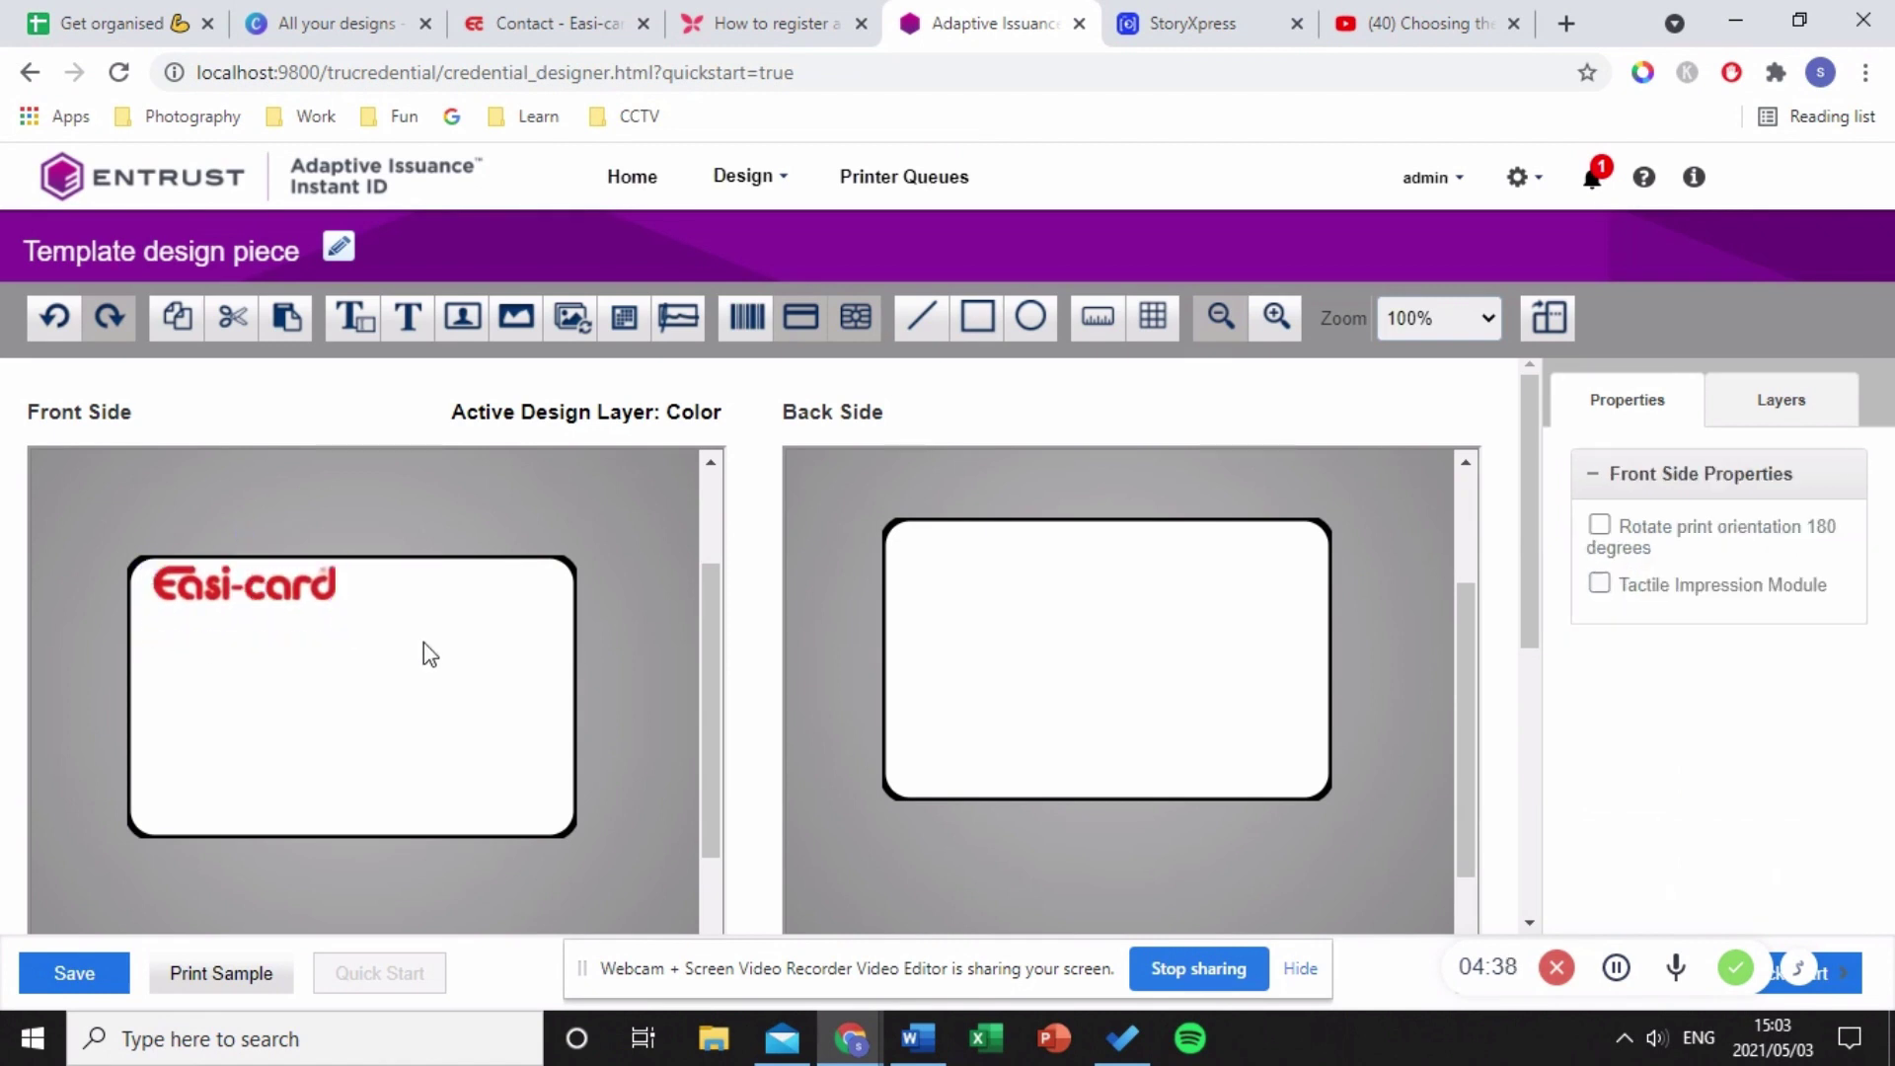
pyautogui.click(212, 607)
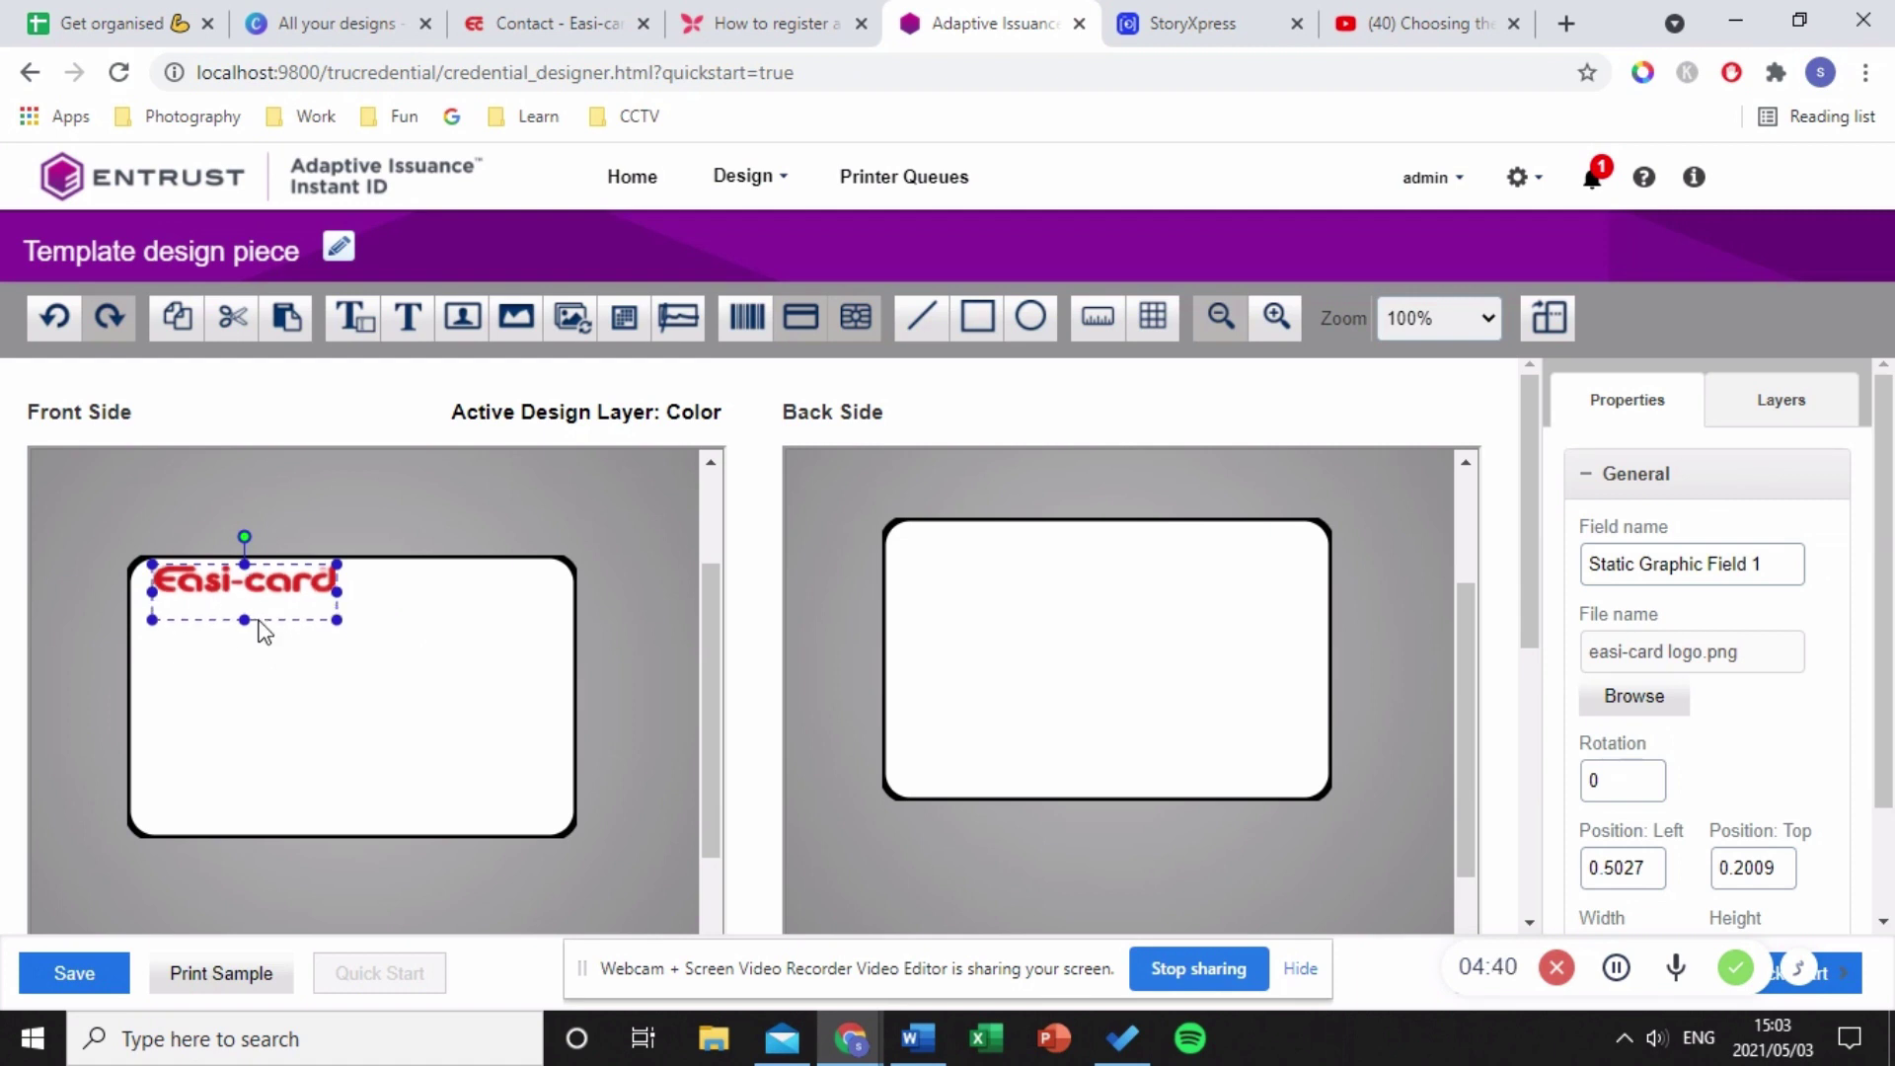
pyautogui.moveTo(246, 616); pyautogui.dragTo(262, 604)
pyautogui.click(407, 637)
pyautogui.click(238, 579)
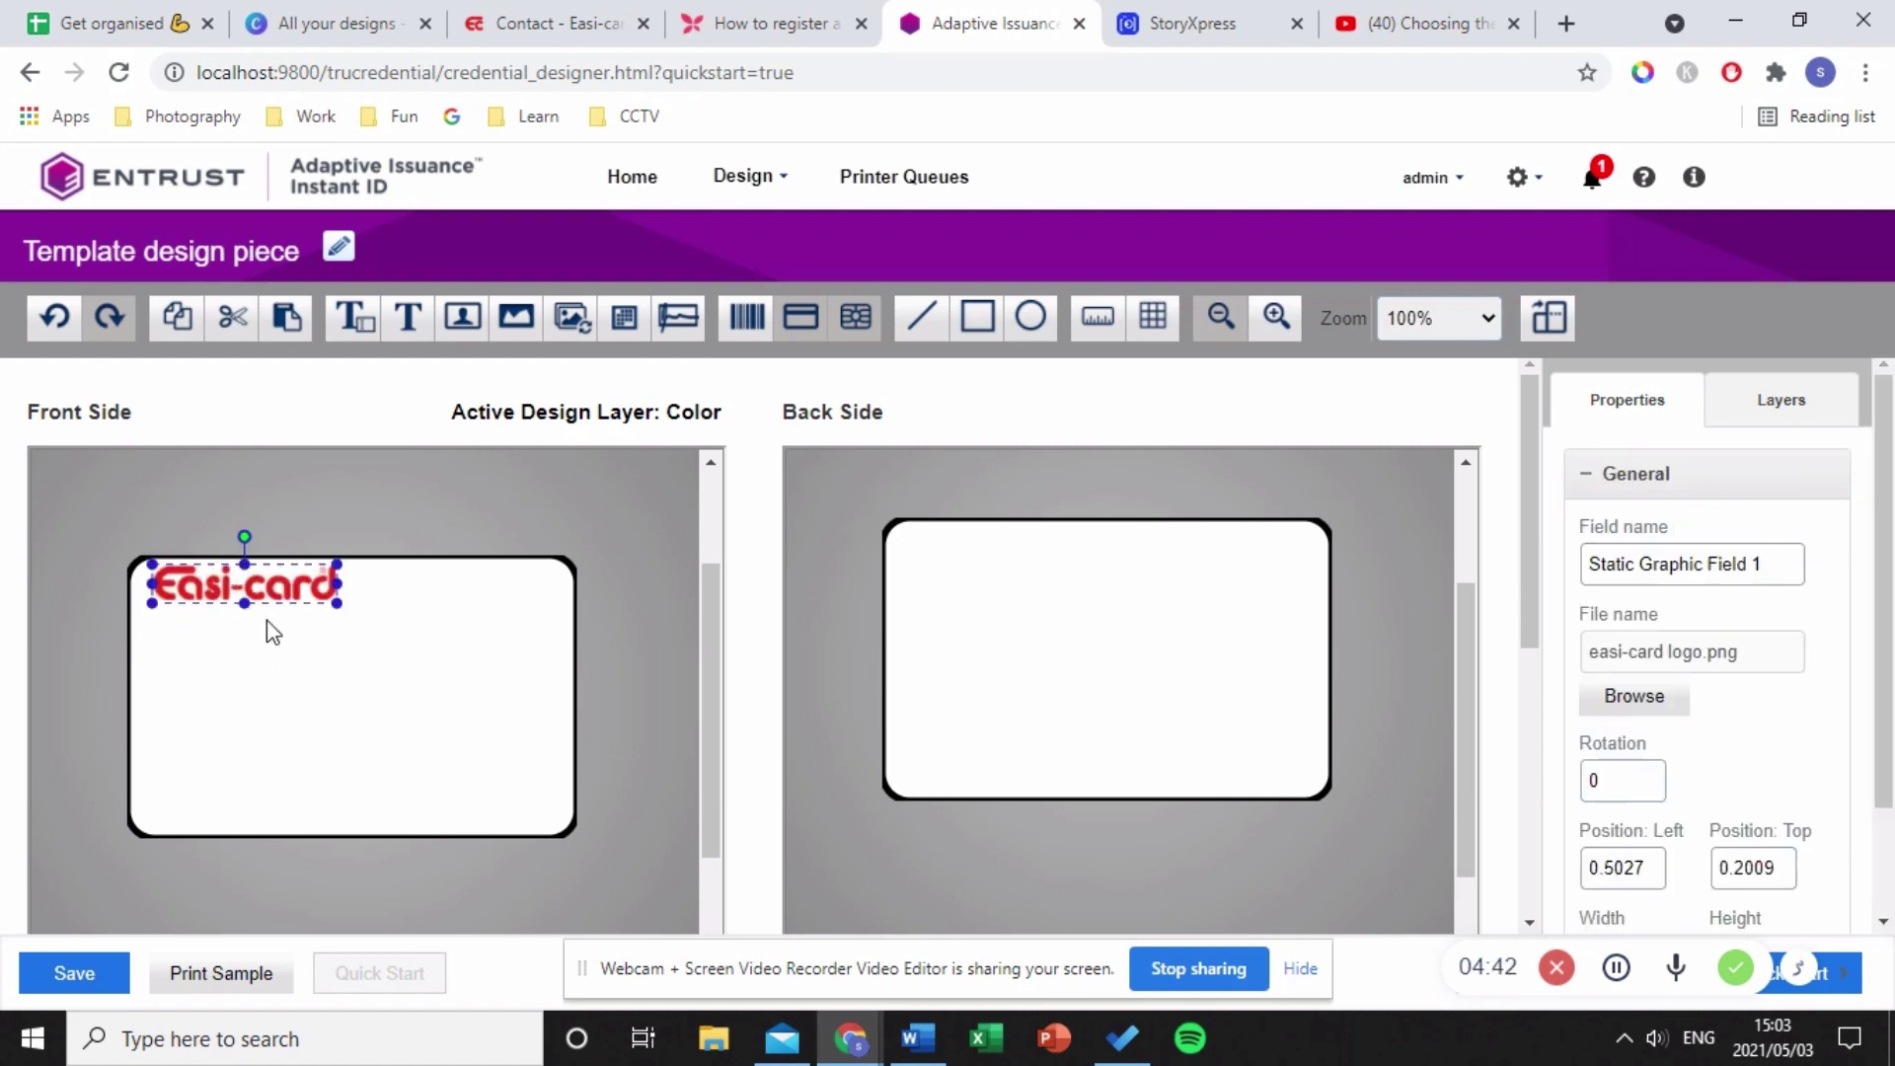
pyautogui.click(372, 728)
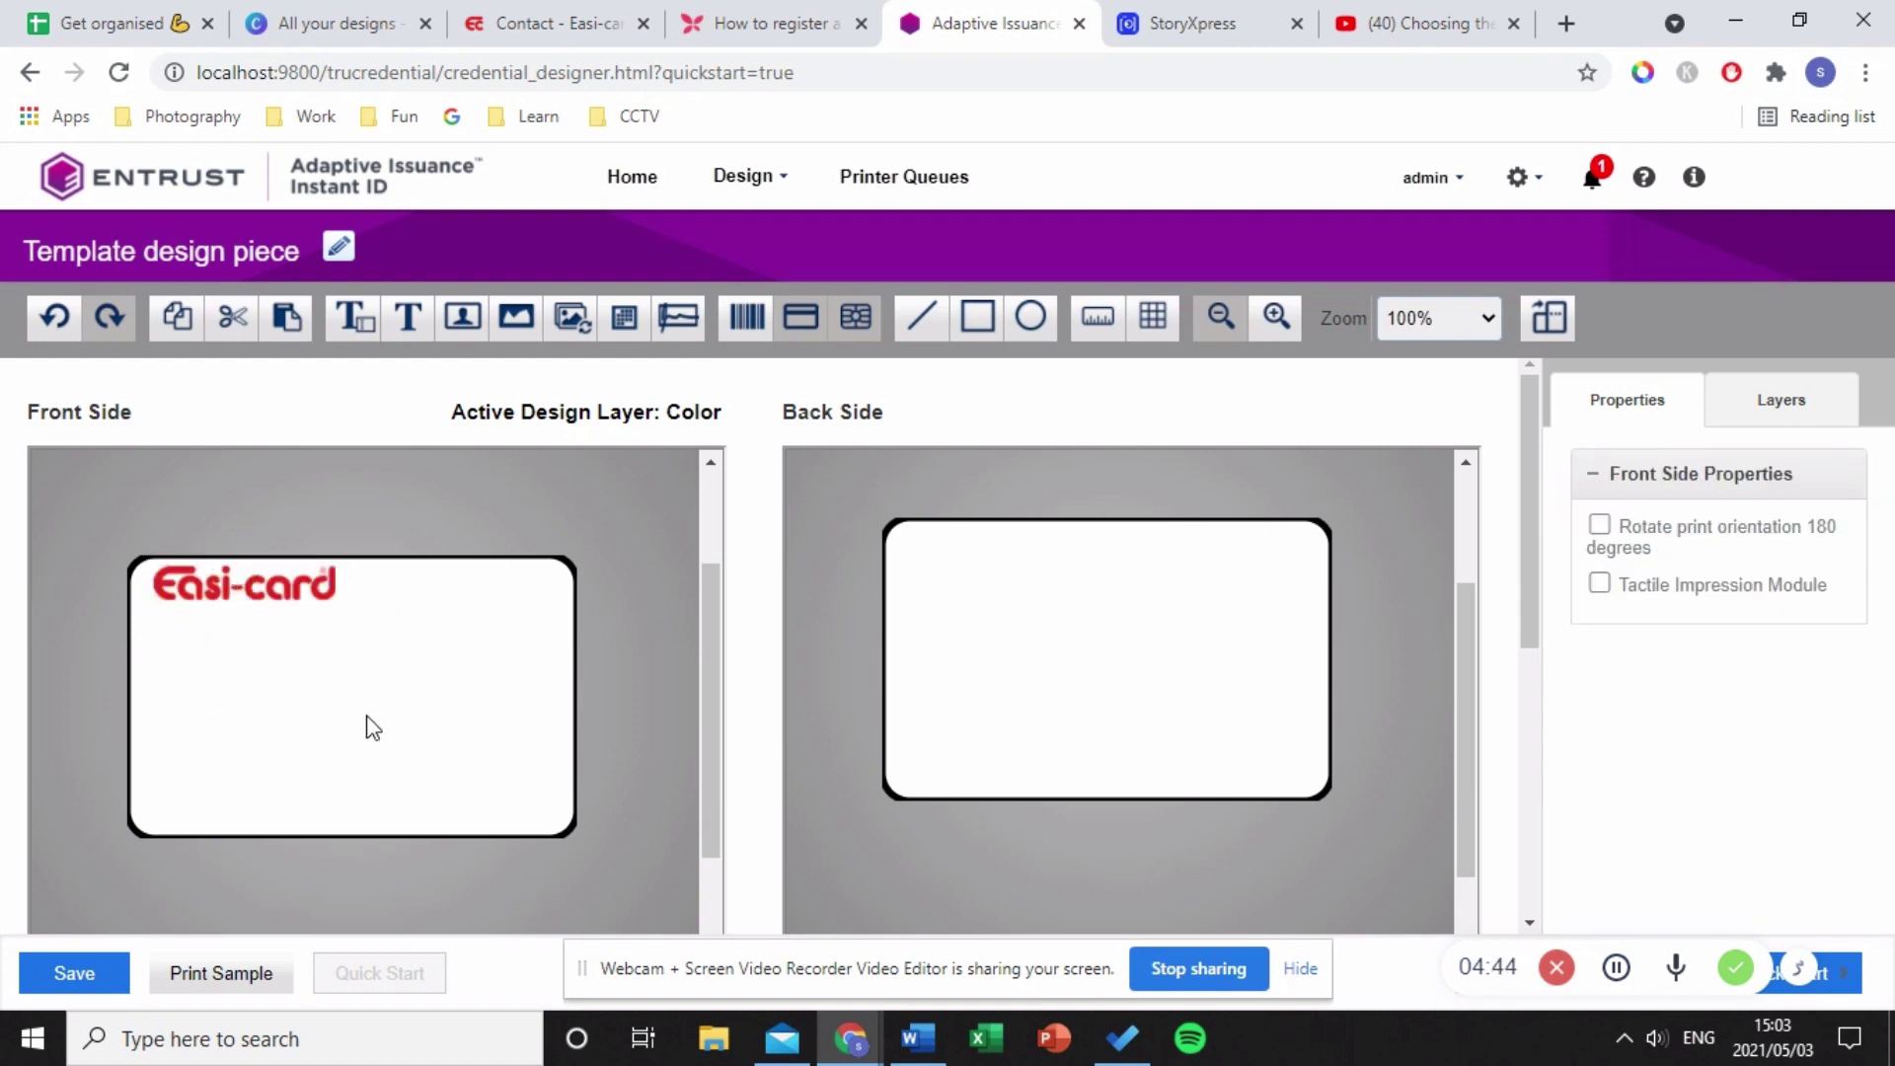
pyautogui.moveTo(268, 582); pyautogui.dragTo(269, 593)
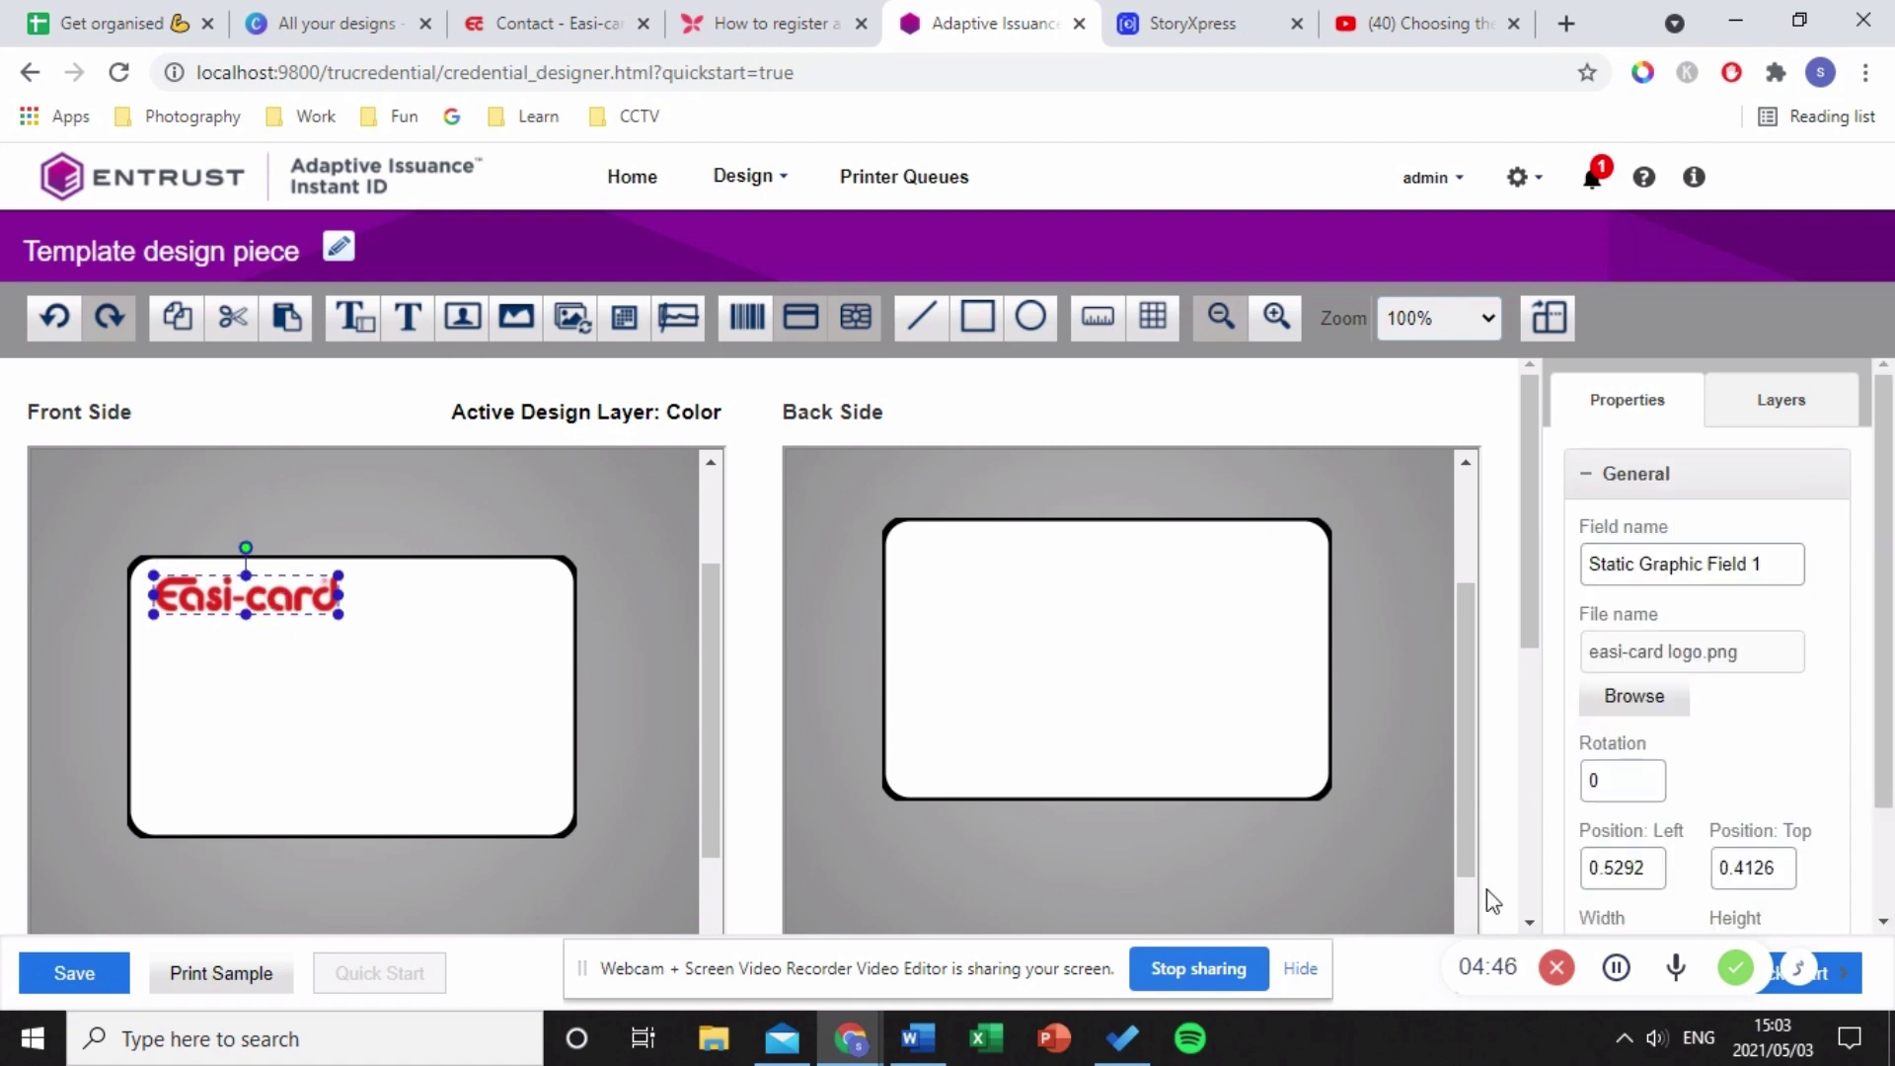
# - Under Advanced, set the logo's scaling to 'Large as possible without distortion' instead of 'Completely fill'
pyautogui.scroll(-2, 1708, 779)
pyautogui.click(1682, 888)
pyautogui.scroll(-4, 1722, 854)
pyautogui.scroll(-2, 1739, 835)
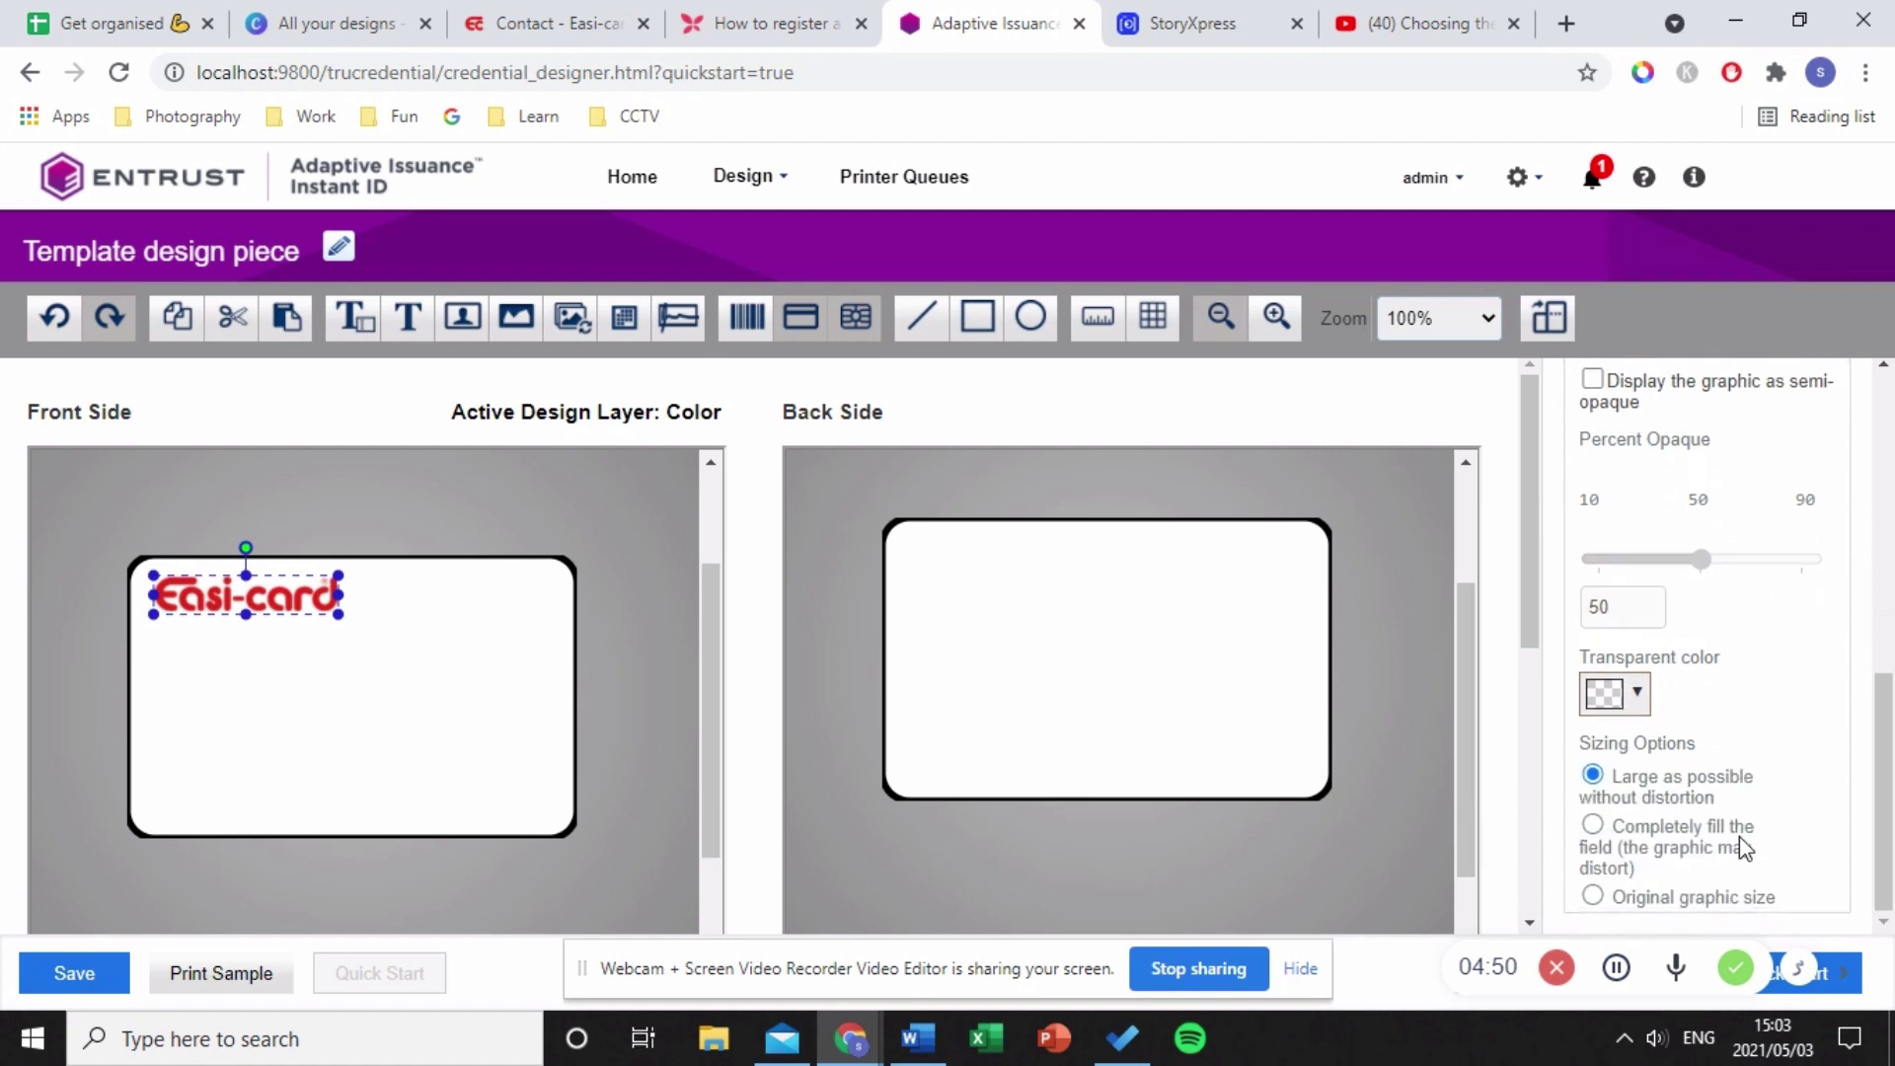
pyautogui.click(1593, 826)
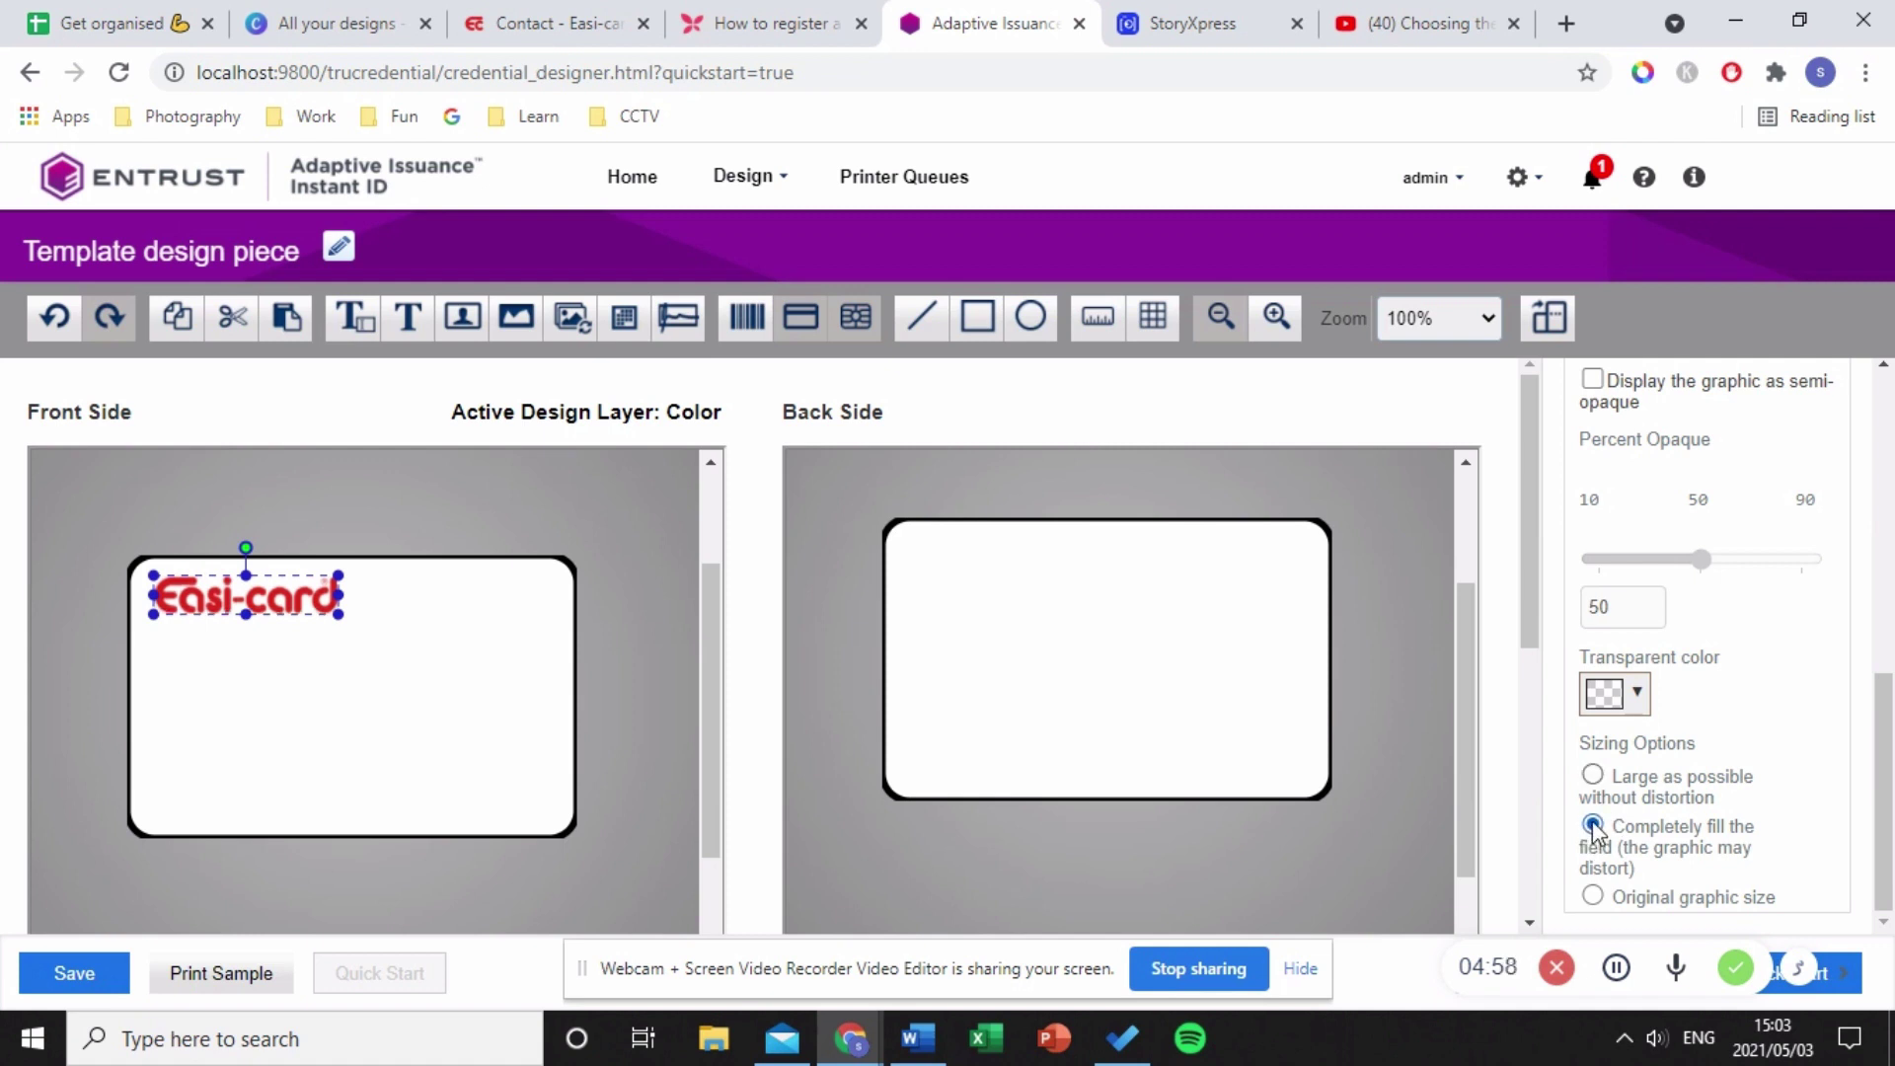
pyautogui.click(464, 698)
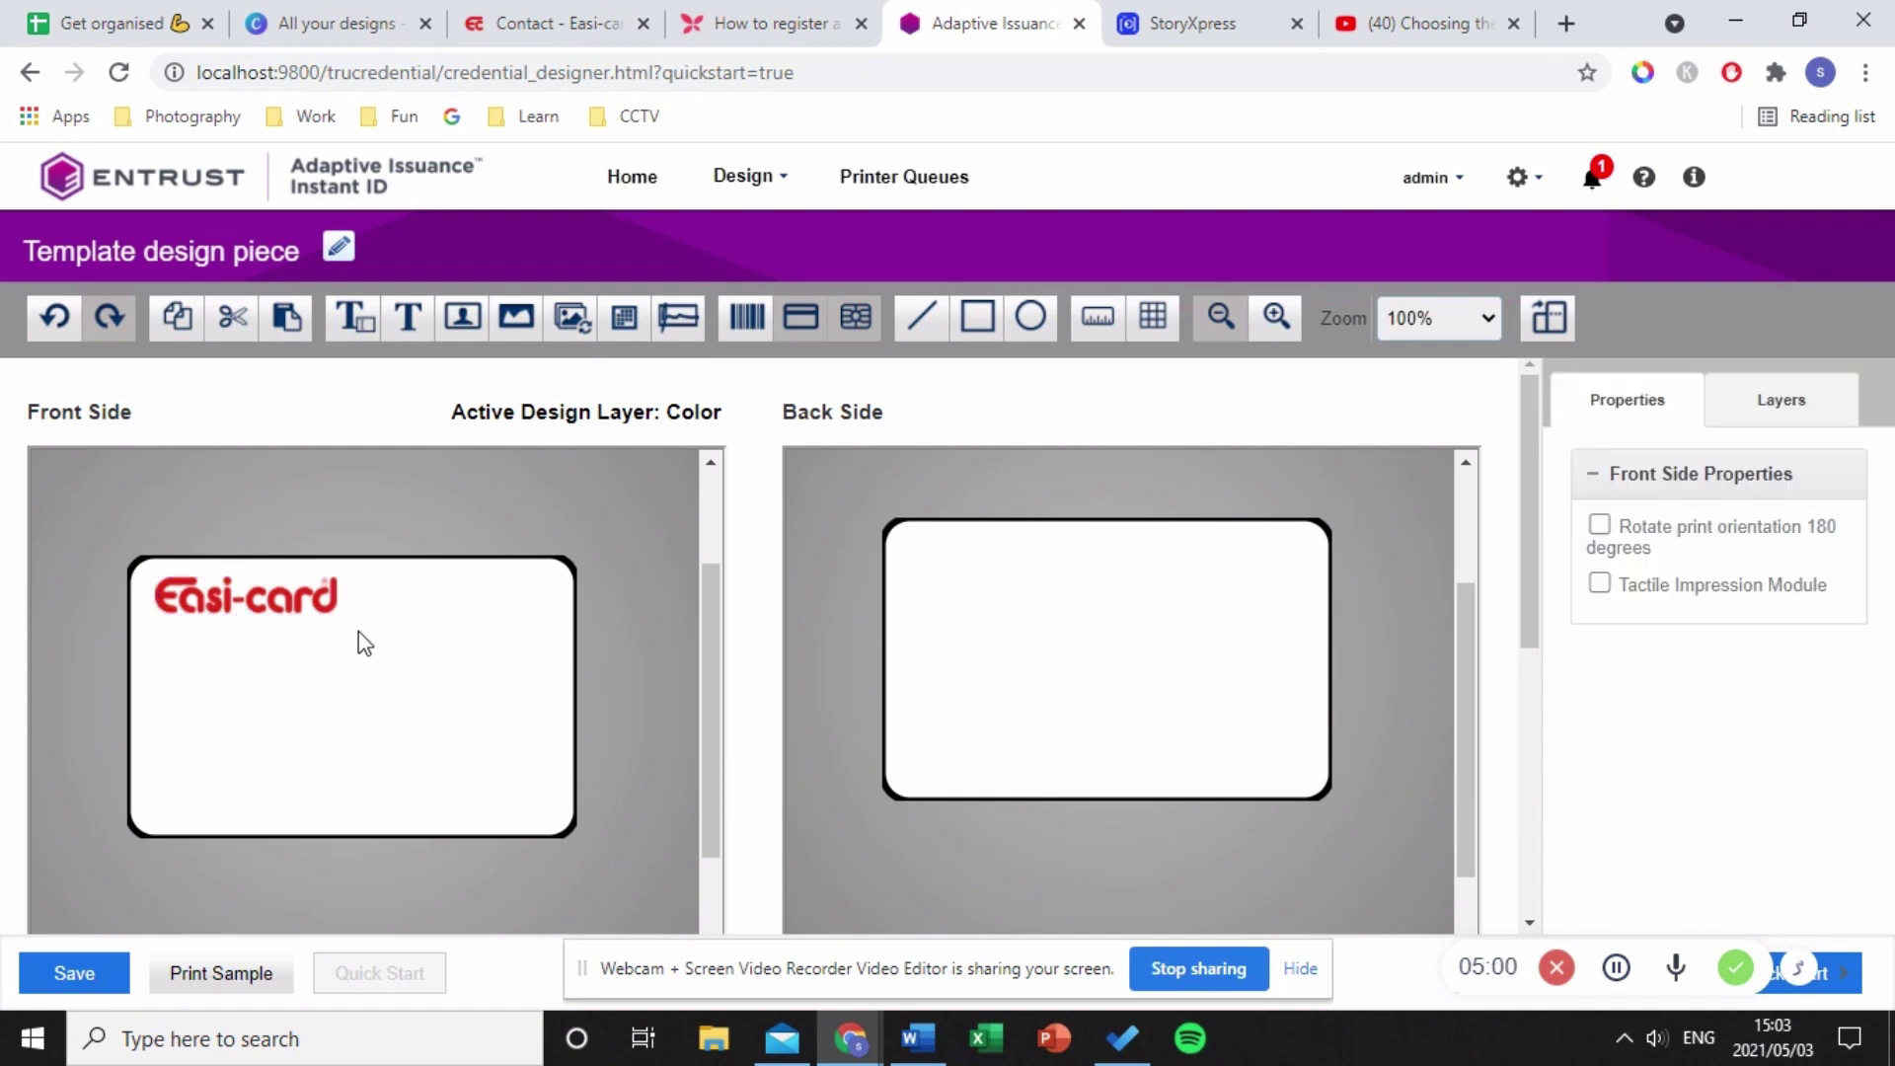
pyautogui.click(339, 610)
pyautogui.scroll(-6, 1769, 785)
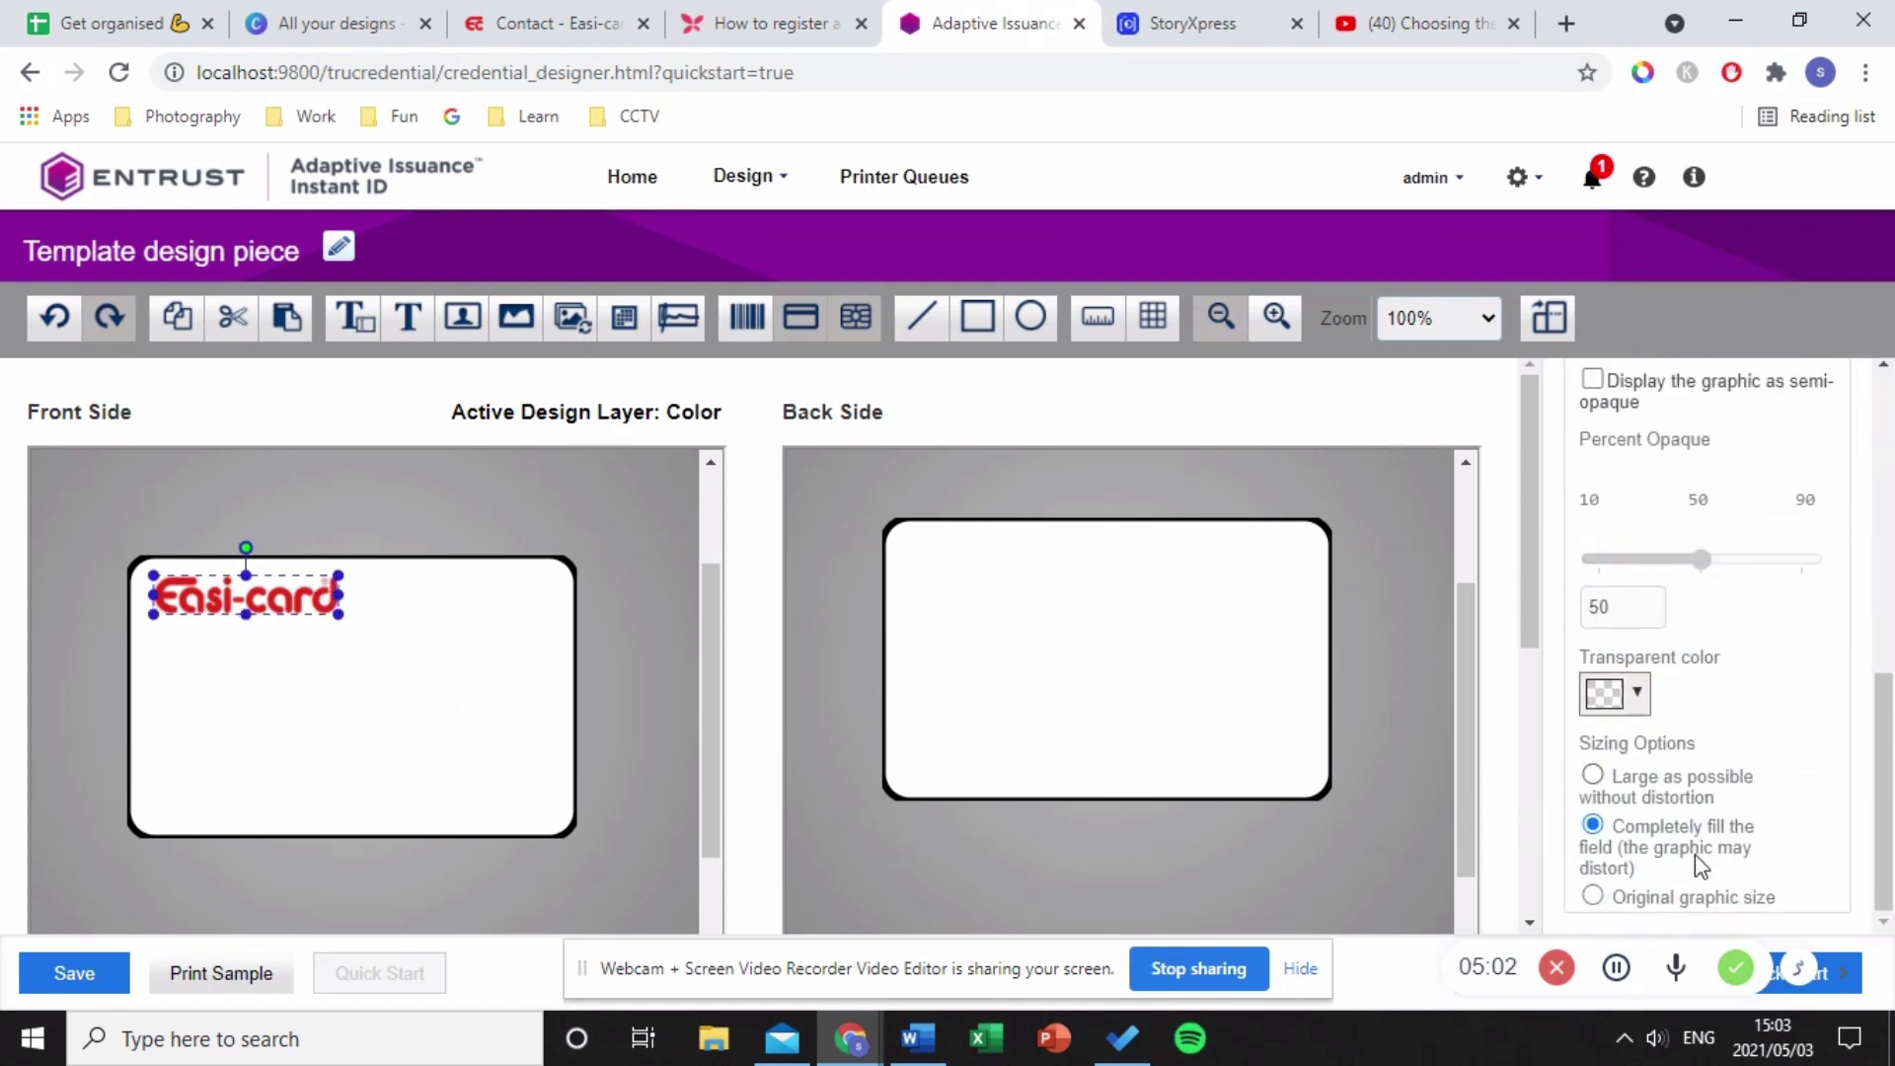
pyautogui.click(1615, 779)
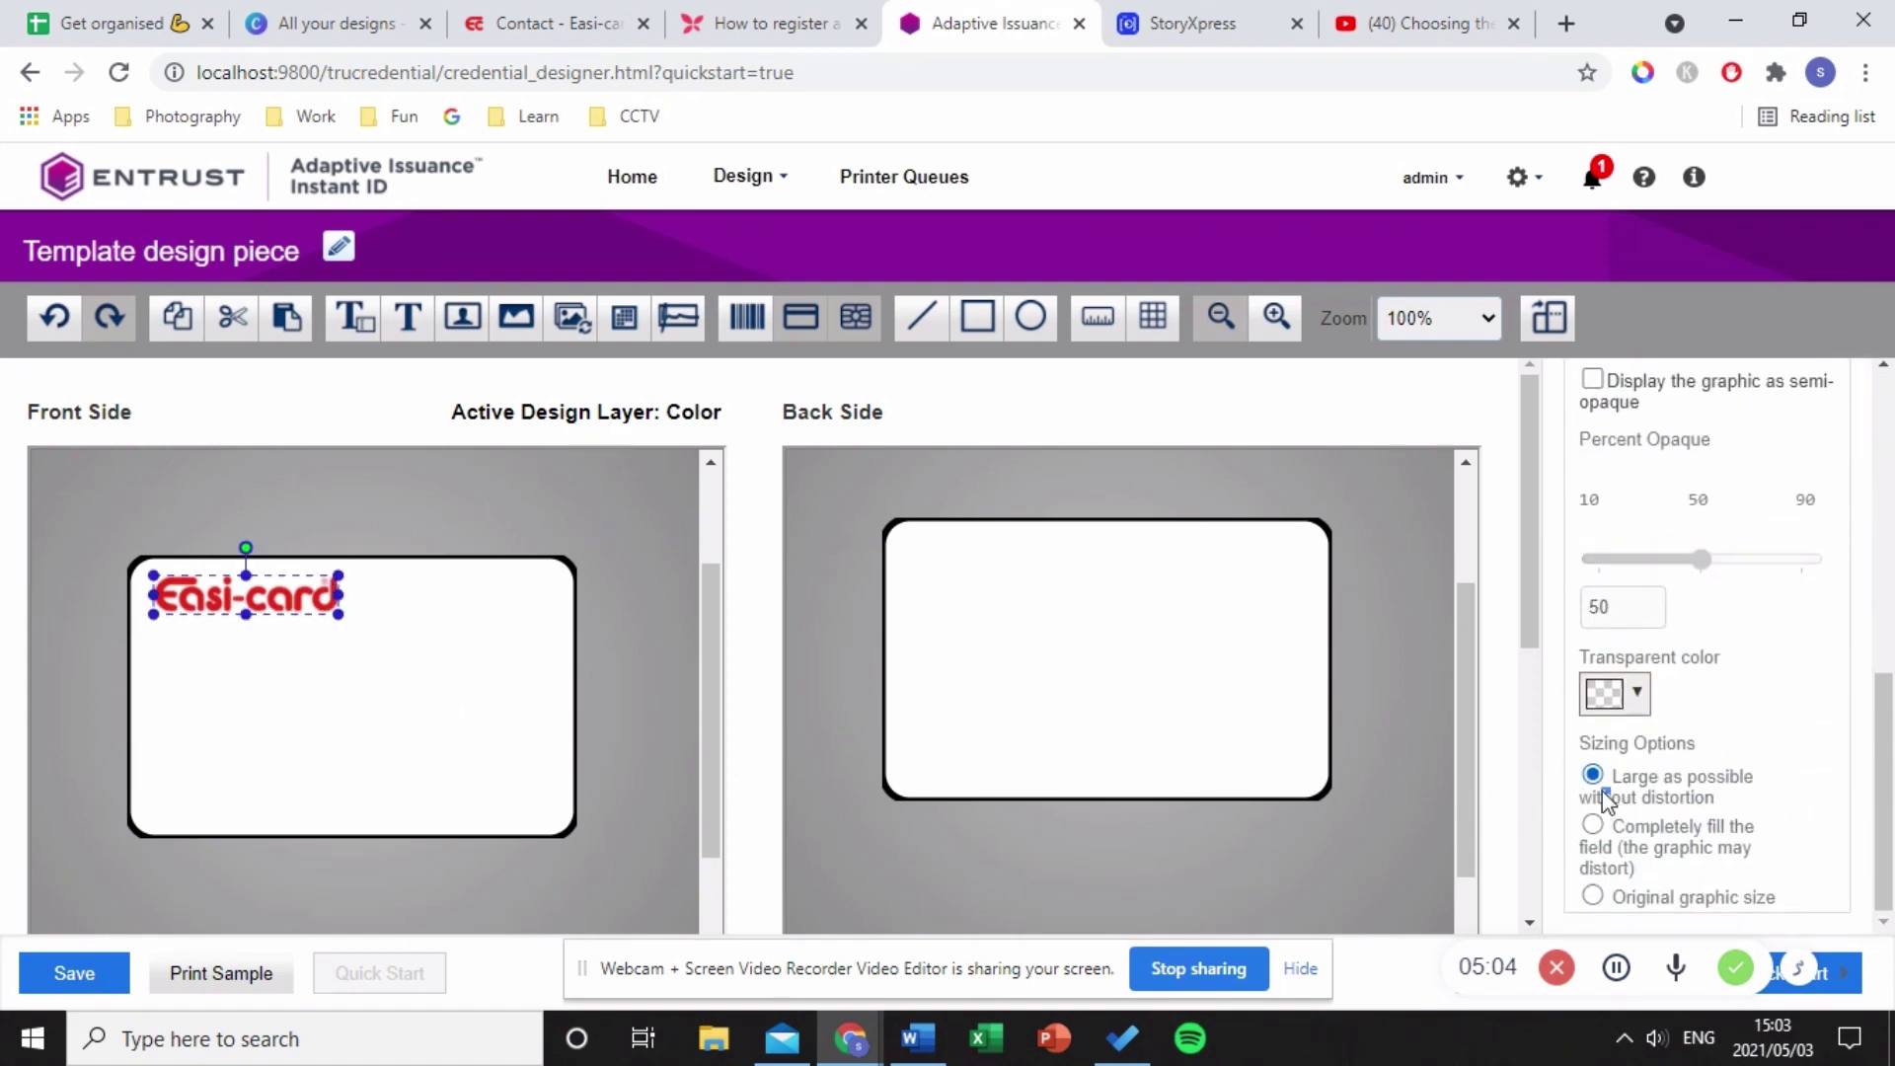
pyautogui.moveTo(1602, 795); pyautogui.dragTo(1611, 798)
pyautogui.click(466, 709)
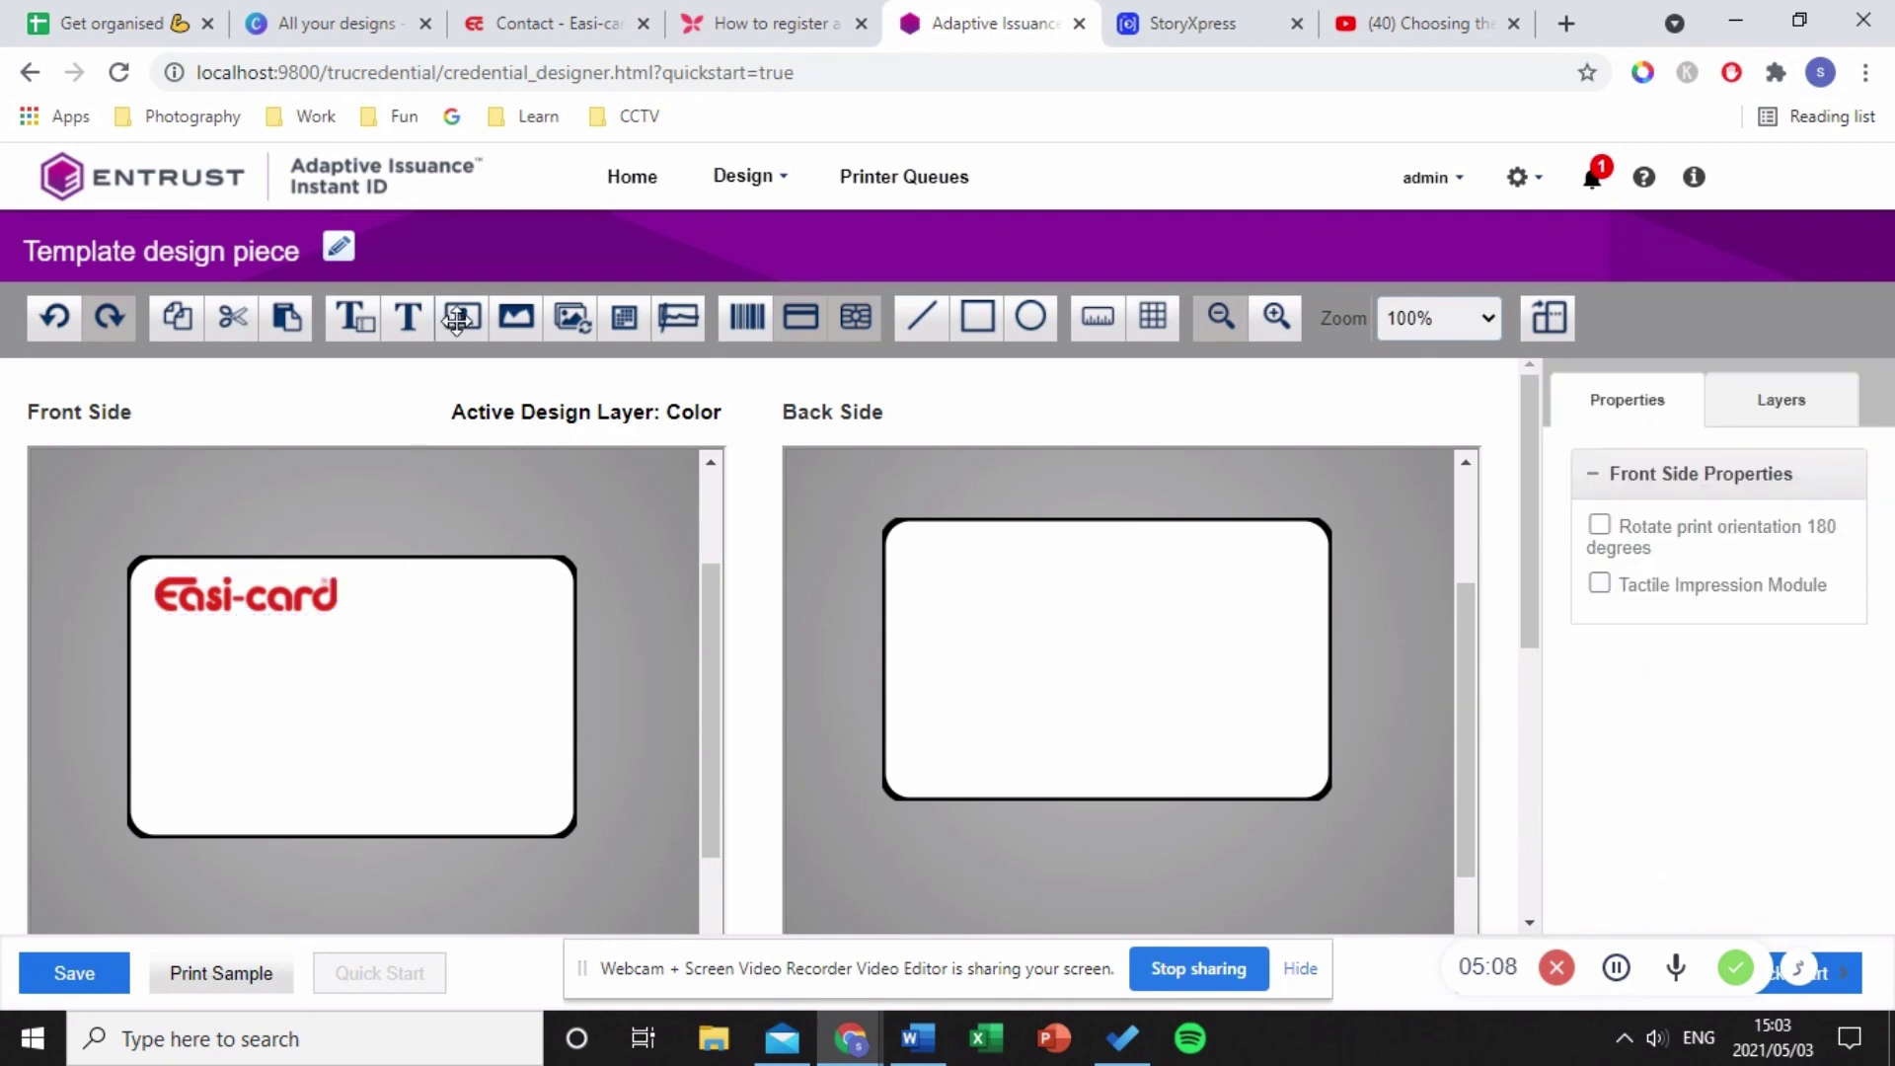
# - Place a photograph field below the Easi-card logo and nudge it slightly right and down
pyautogui.moveTo(457, 319); pyautogui.dragTo(202, 658)
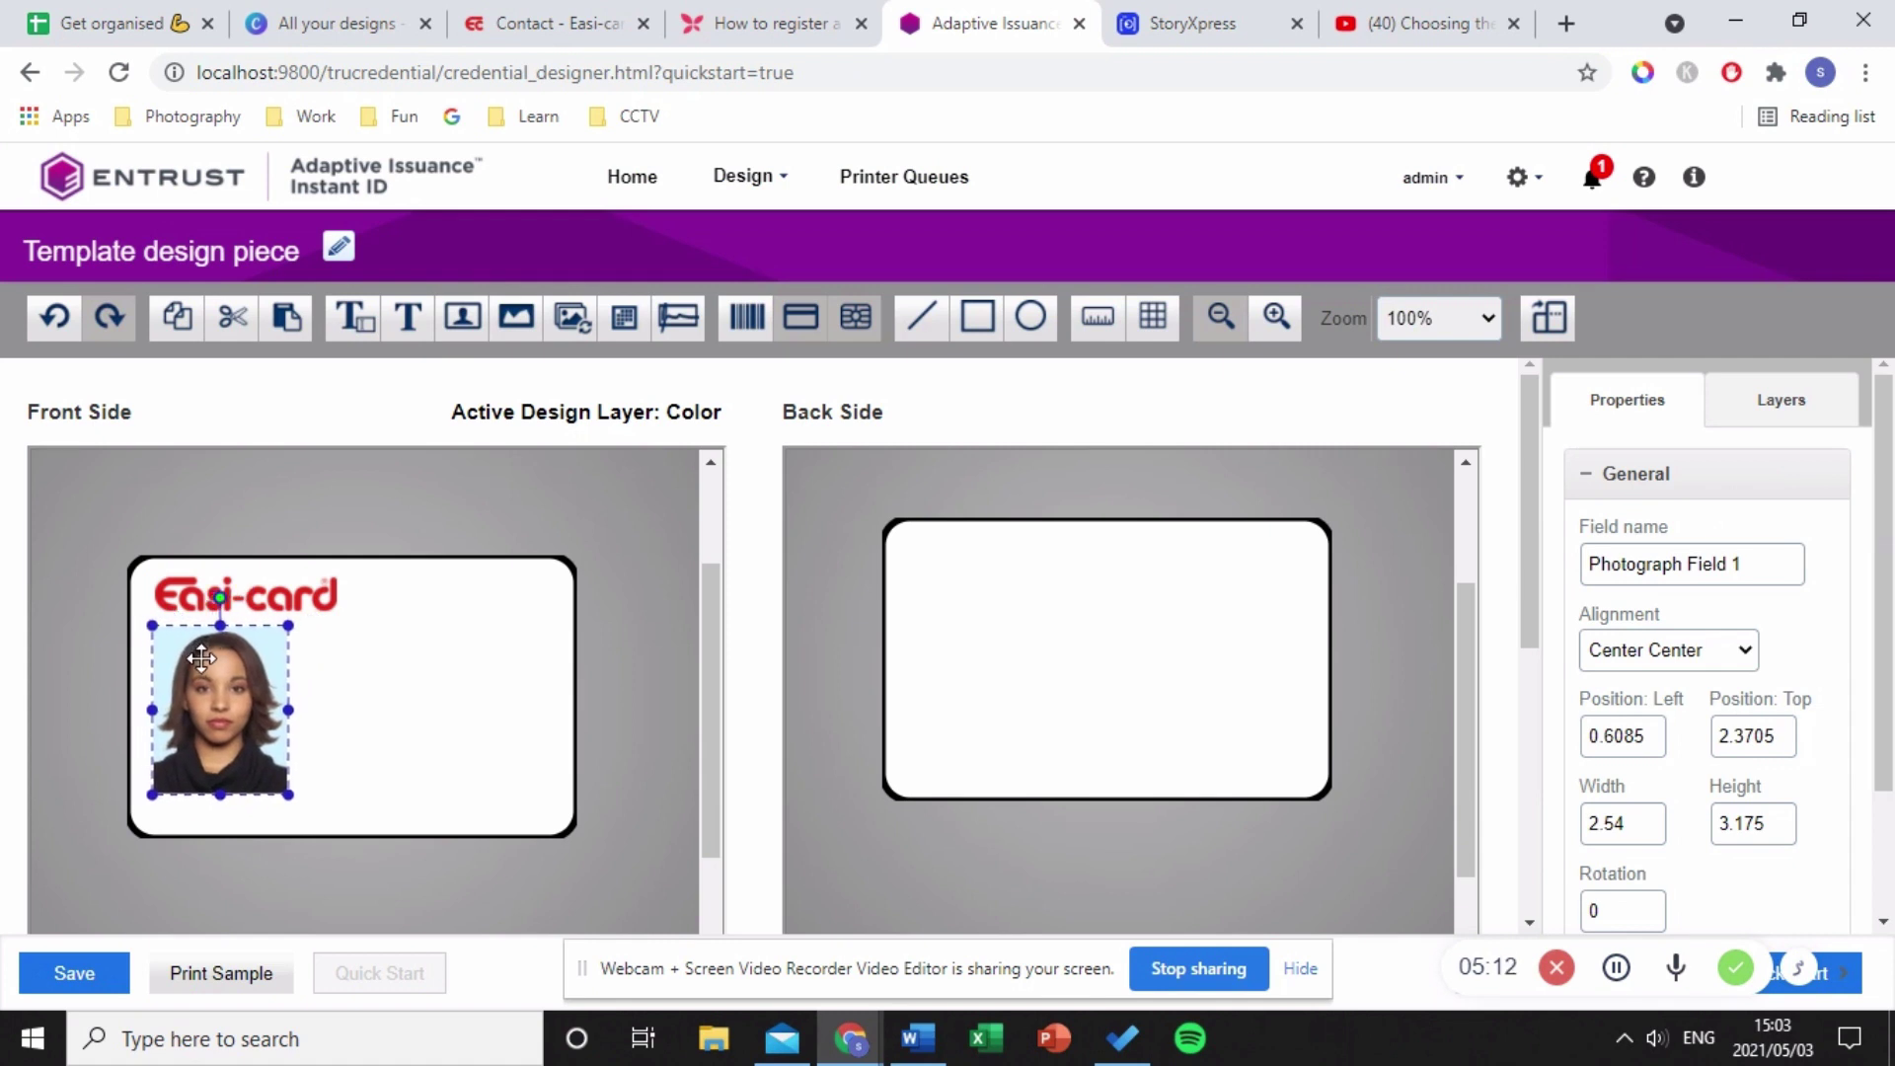
pyautogui.click(360, 745)
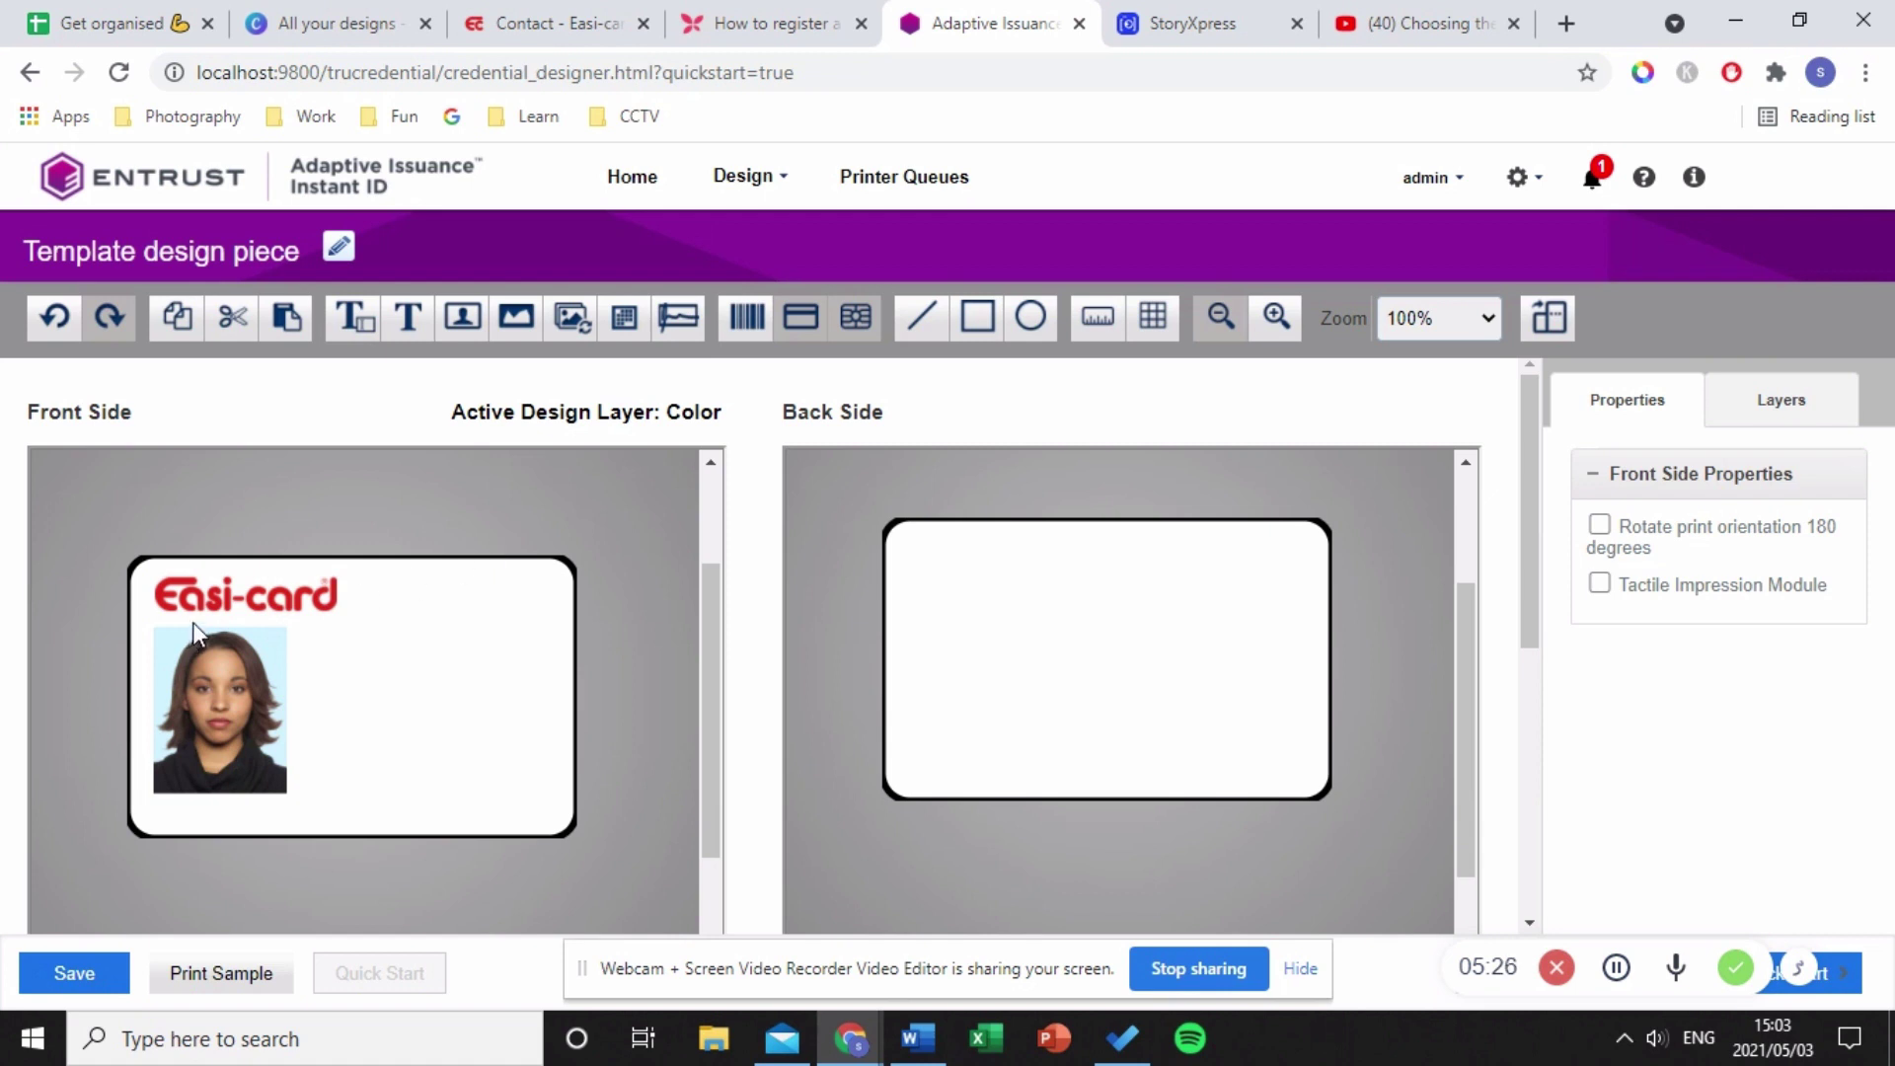
pyautogui.click(239, 737)
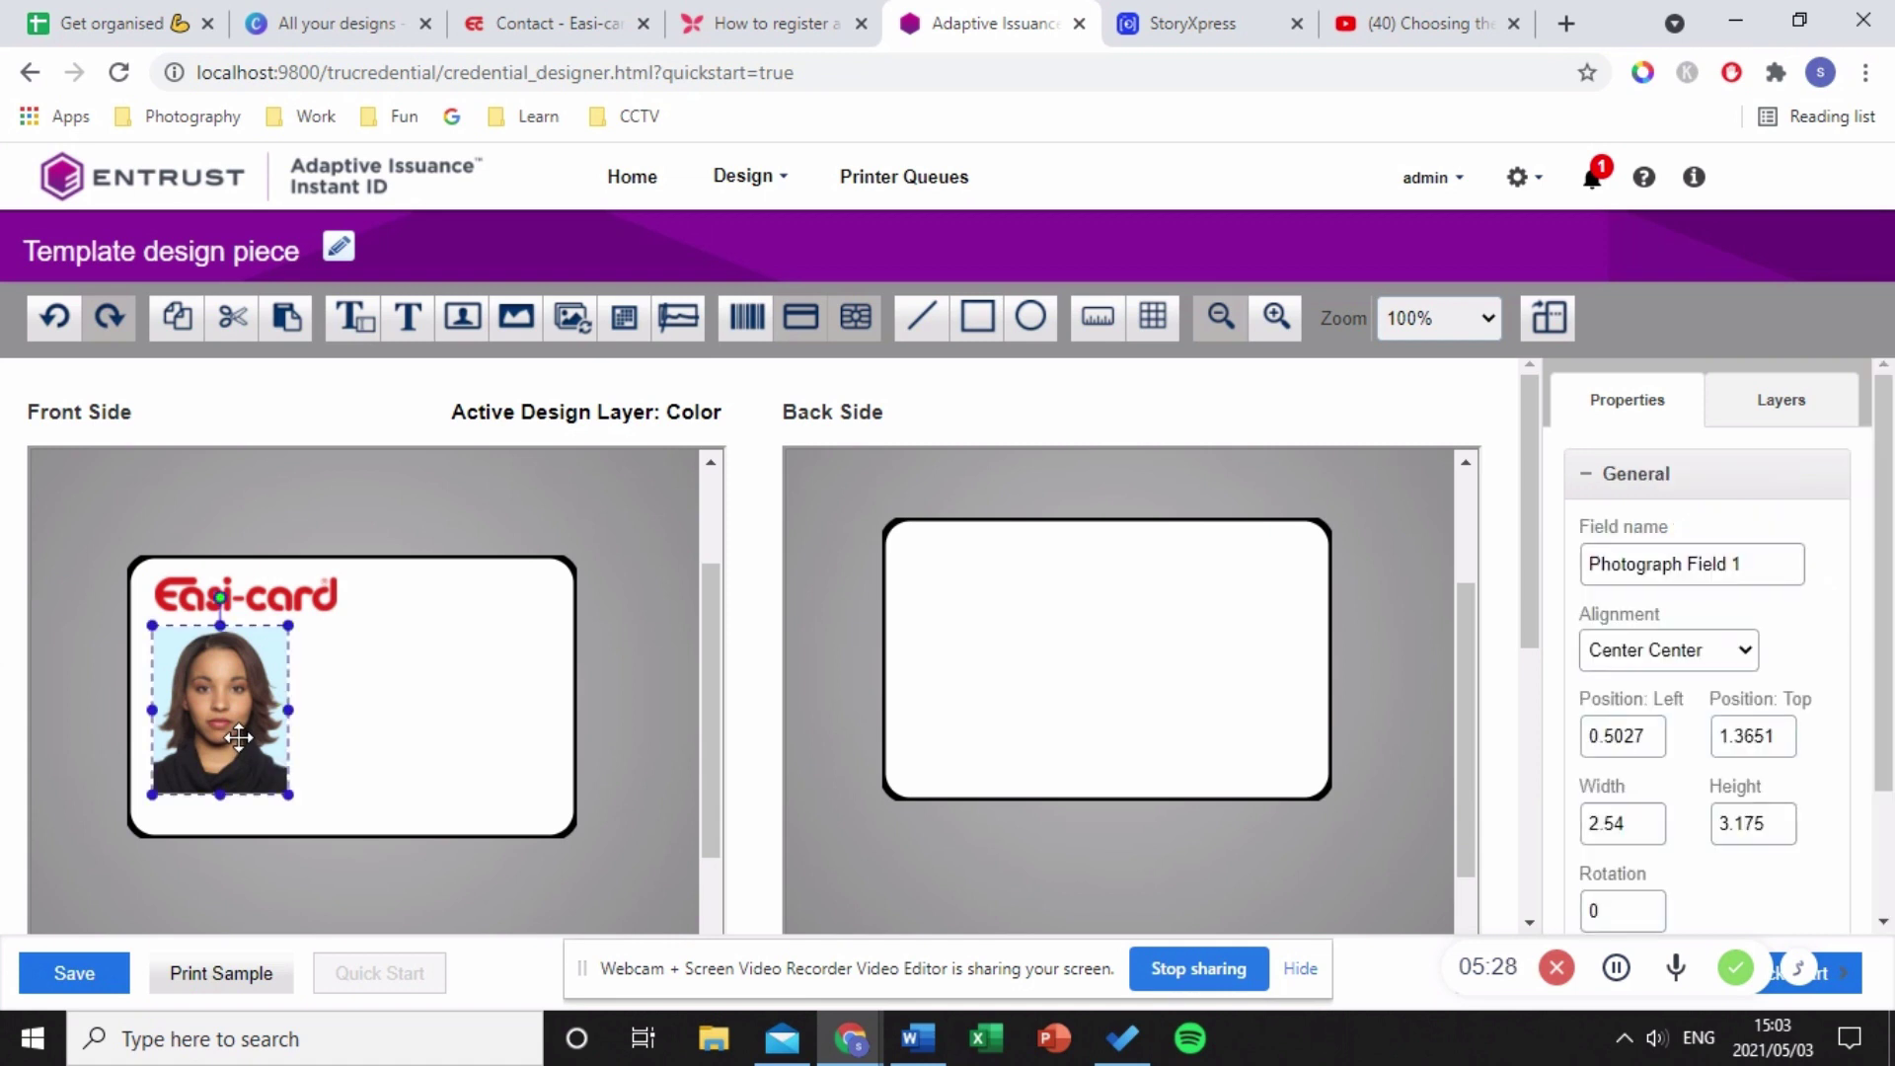
pyautogui.moveTo(238, 737); pyautogui.dragTo(243, 741)
pyautogui.click(422, 787)
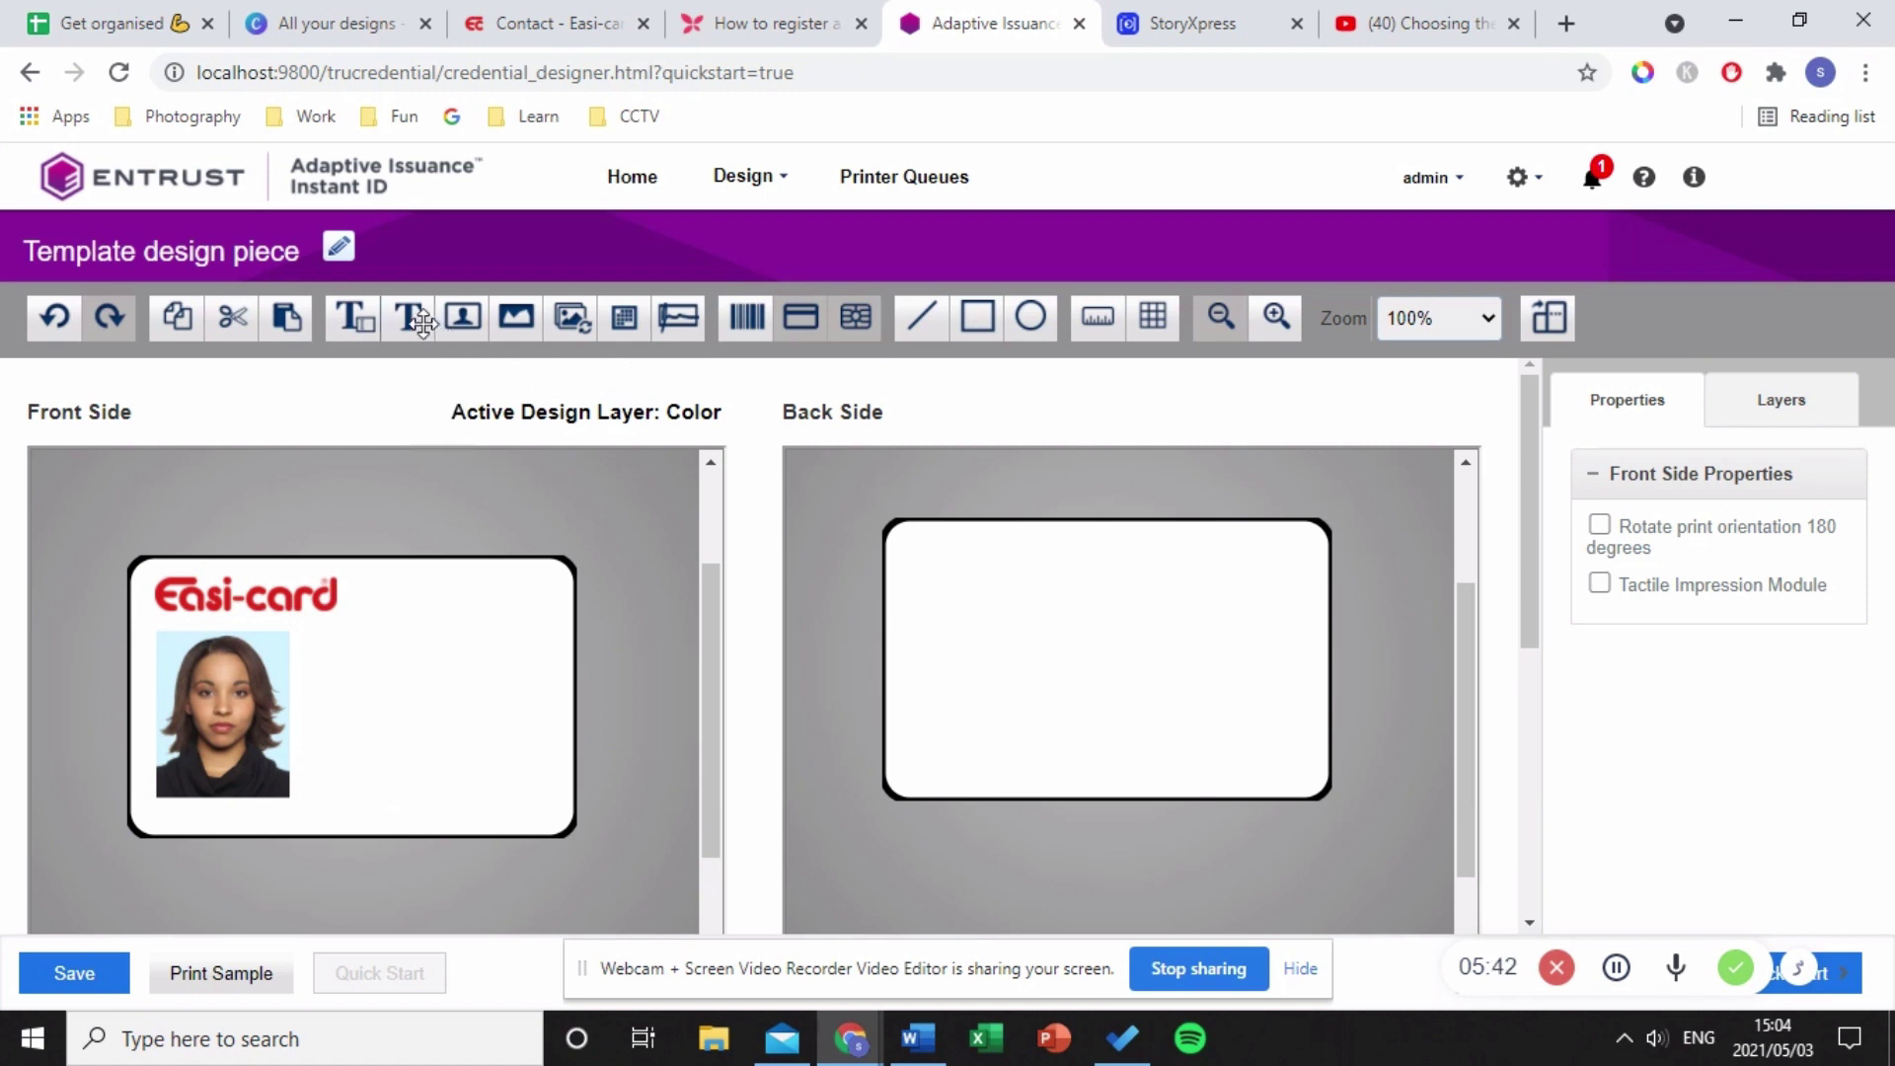
# - Add a centre-aligned text field named 'Name' reading 'Jane Doe' beside the photo
pyautogui.moveTo(354, 318); pyautogui.dragTo(345, 651)
pyautogui.moveTo(1722, 575); pyautogui.dragTo(1555, 598)
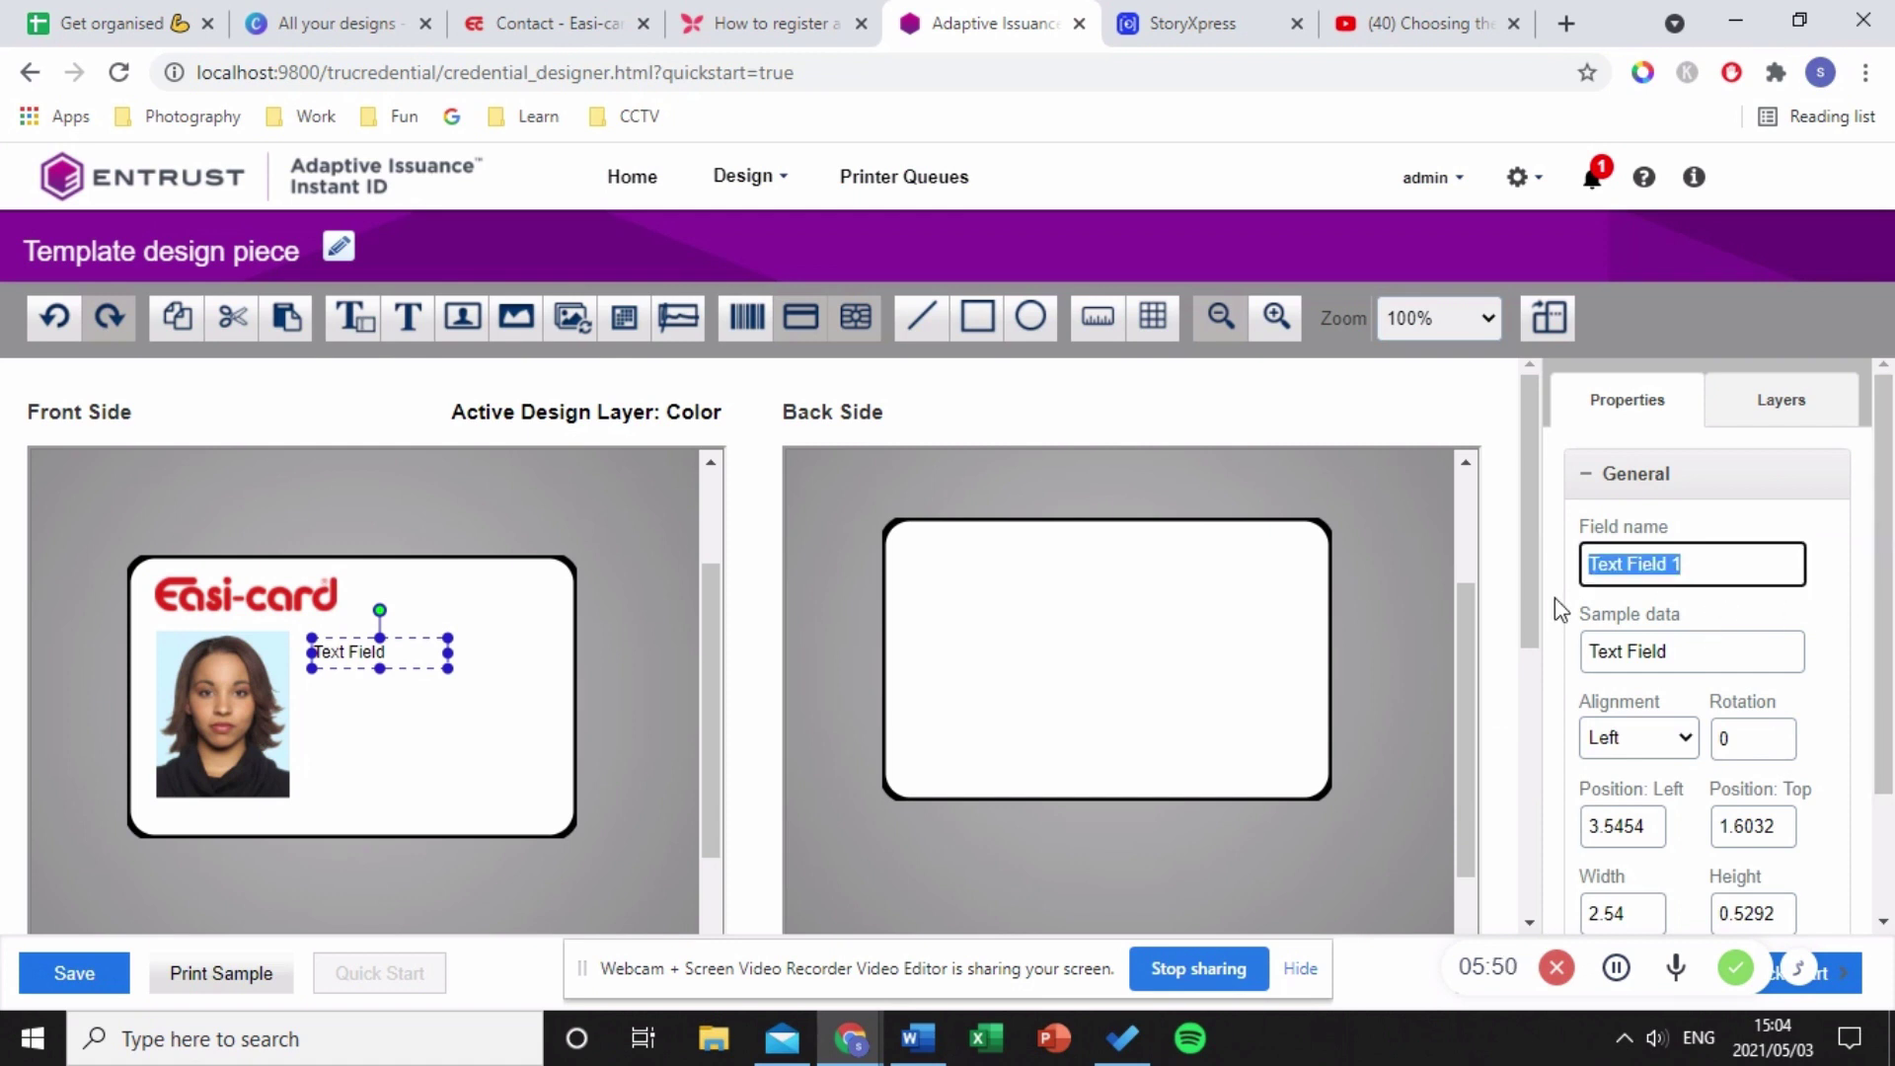
pyautogui.write('Name')
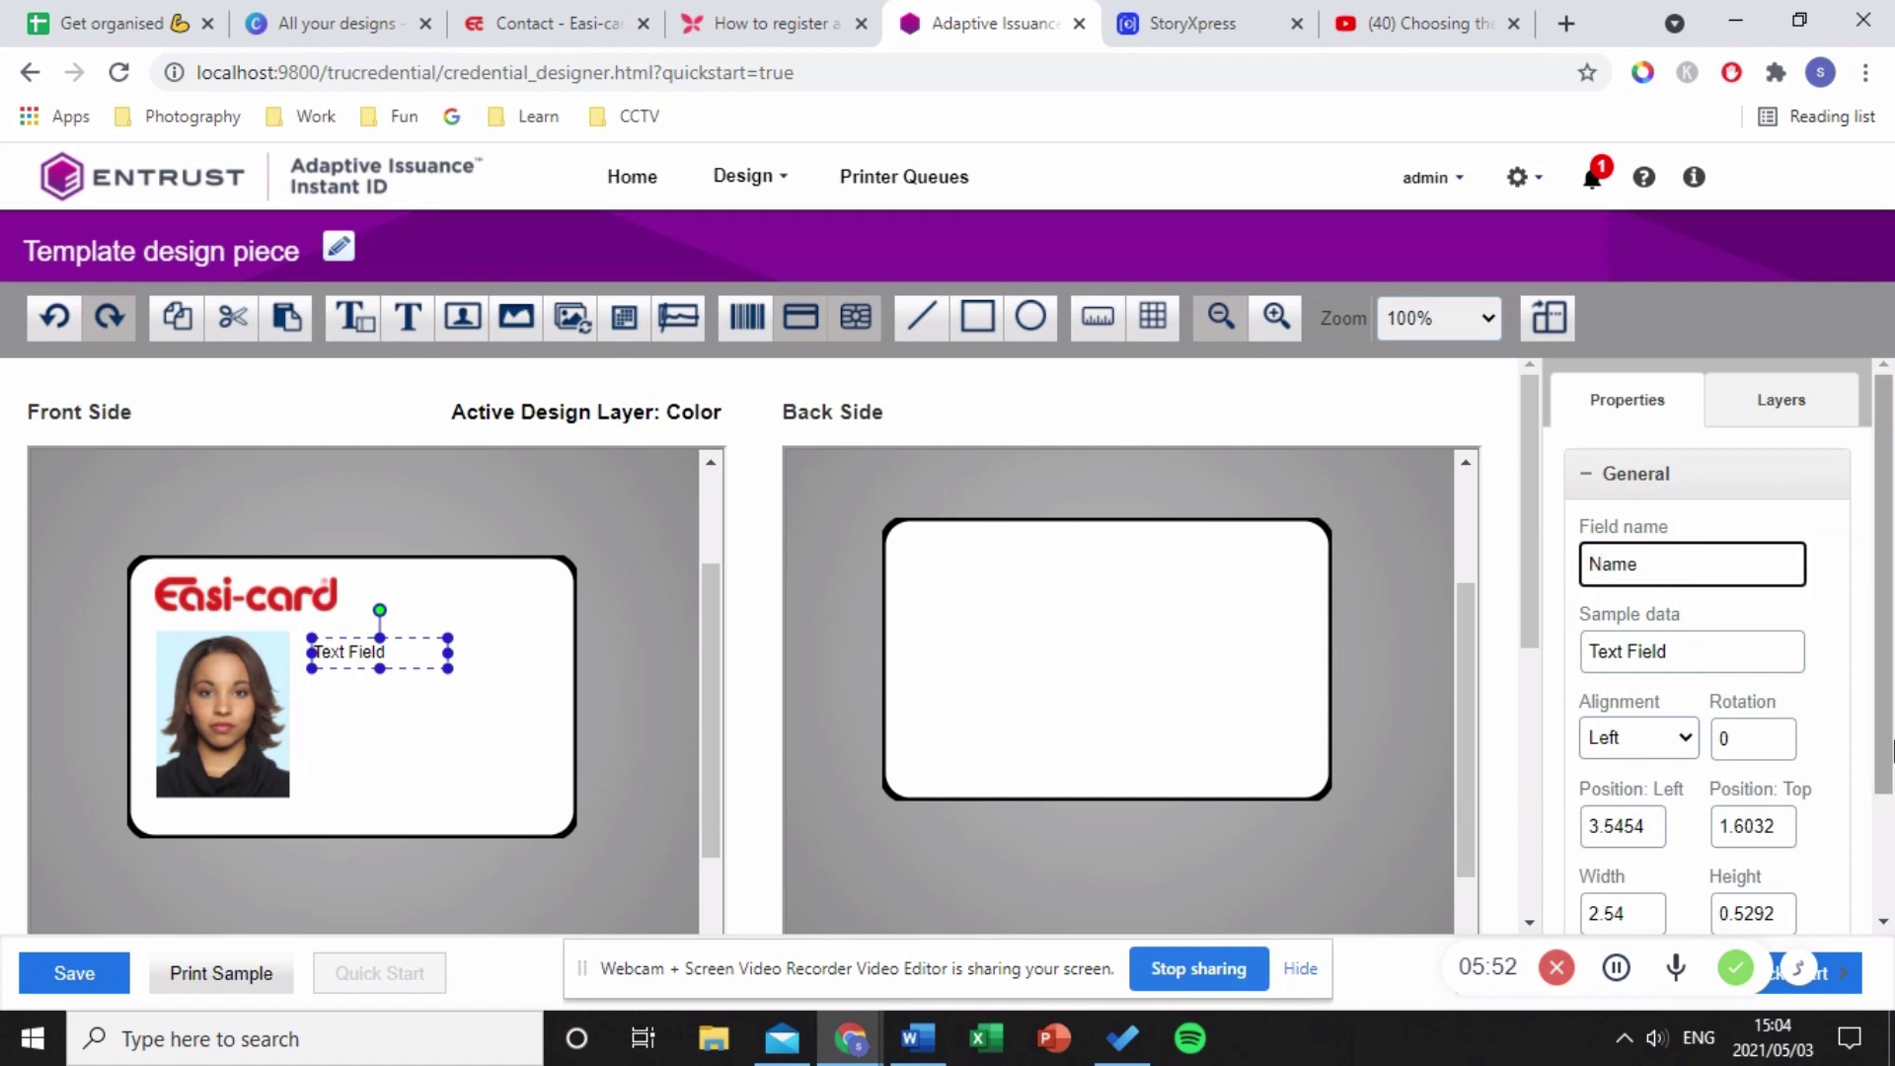
pyautogui.moveTo(1764, 652); pyautogui.dragTo(1585, 661)
pyautogui.write('J')
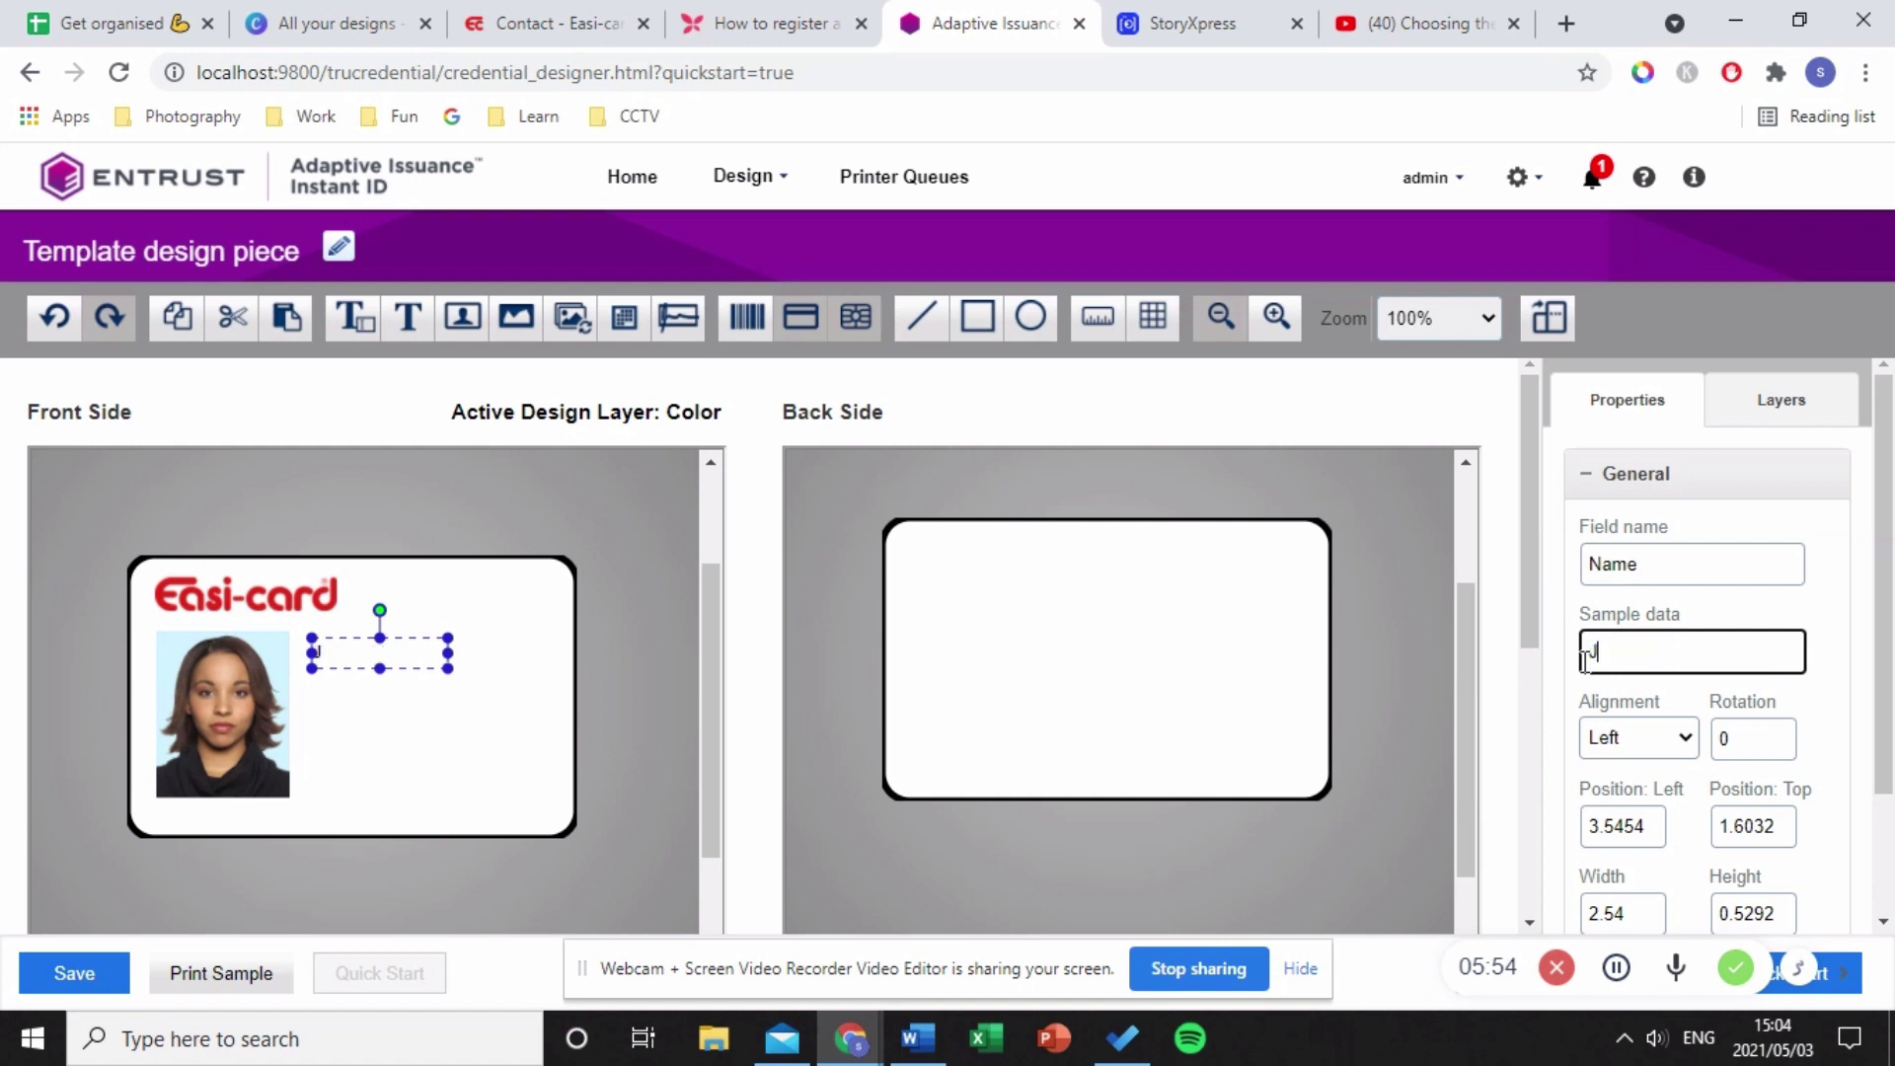
pyautogui.write('ane Doe')
pyautogui.click(1655, 742)
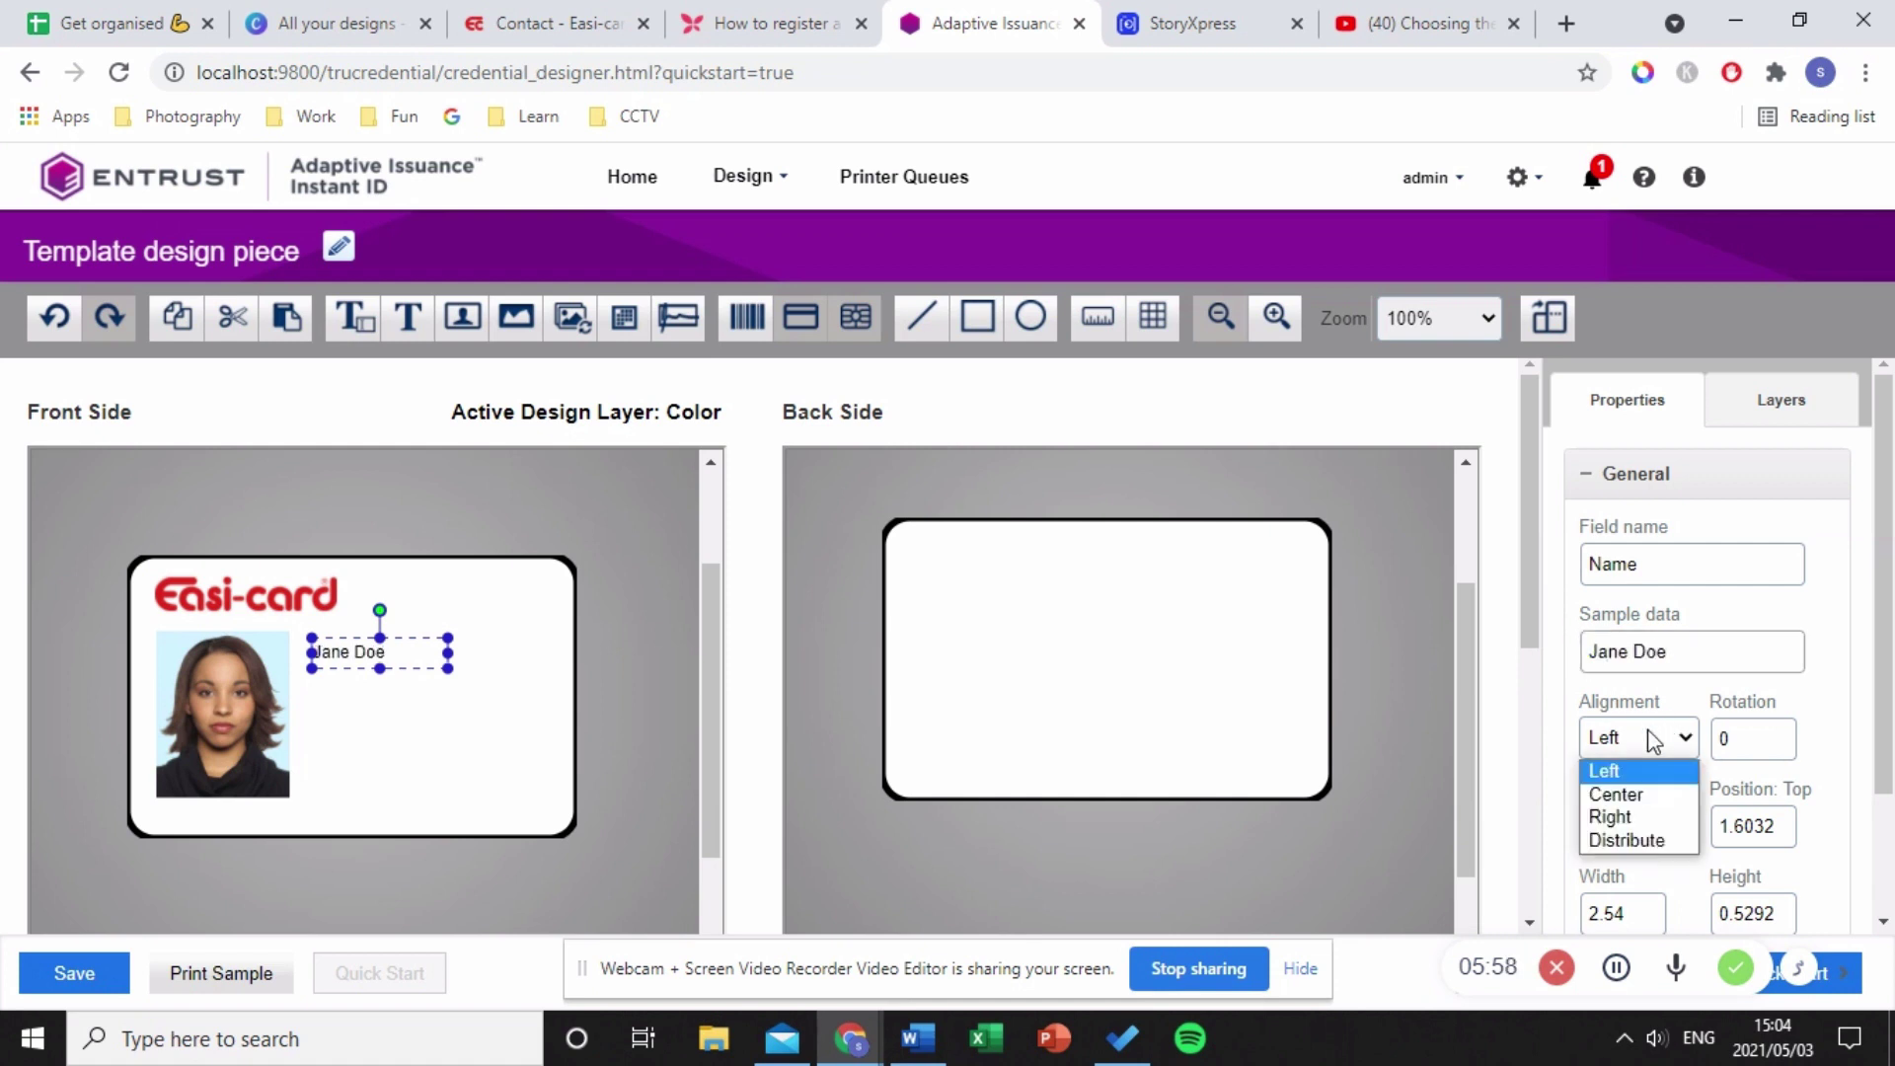
pyautogui.click(1661, 796)
# - Style the name text in Lato Bold at size 20
pyautogui.scroll(-2, 1762, 810)
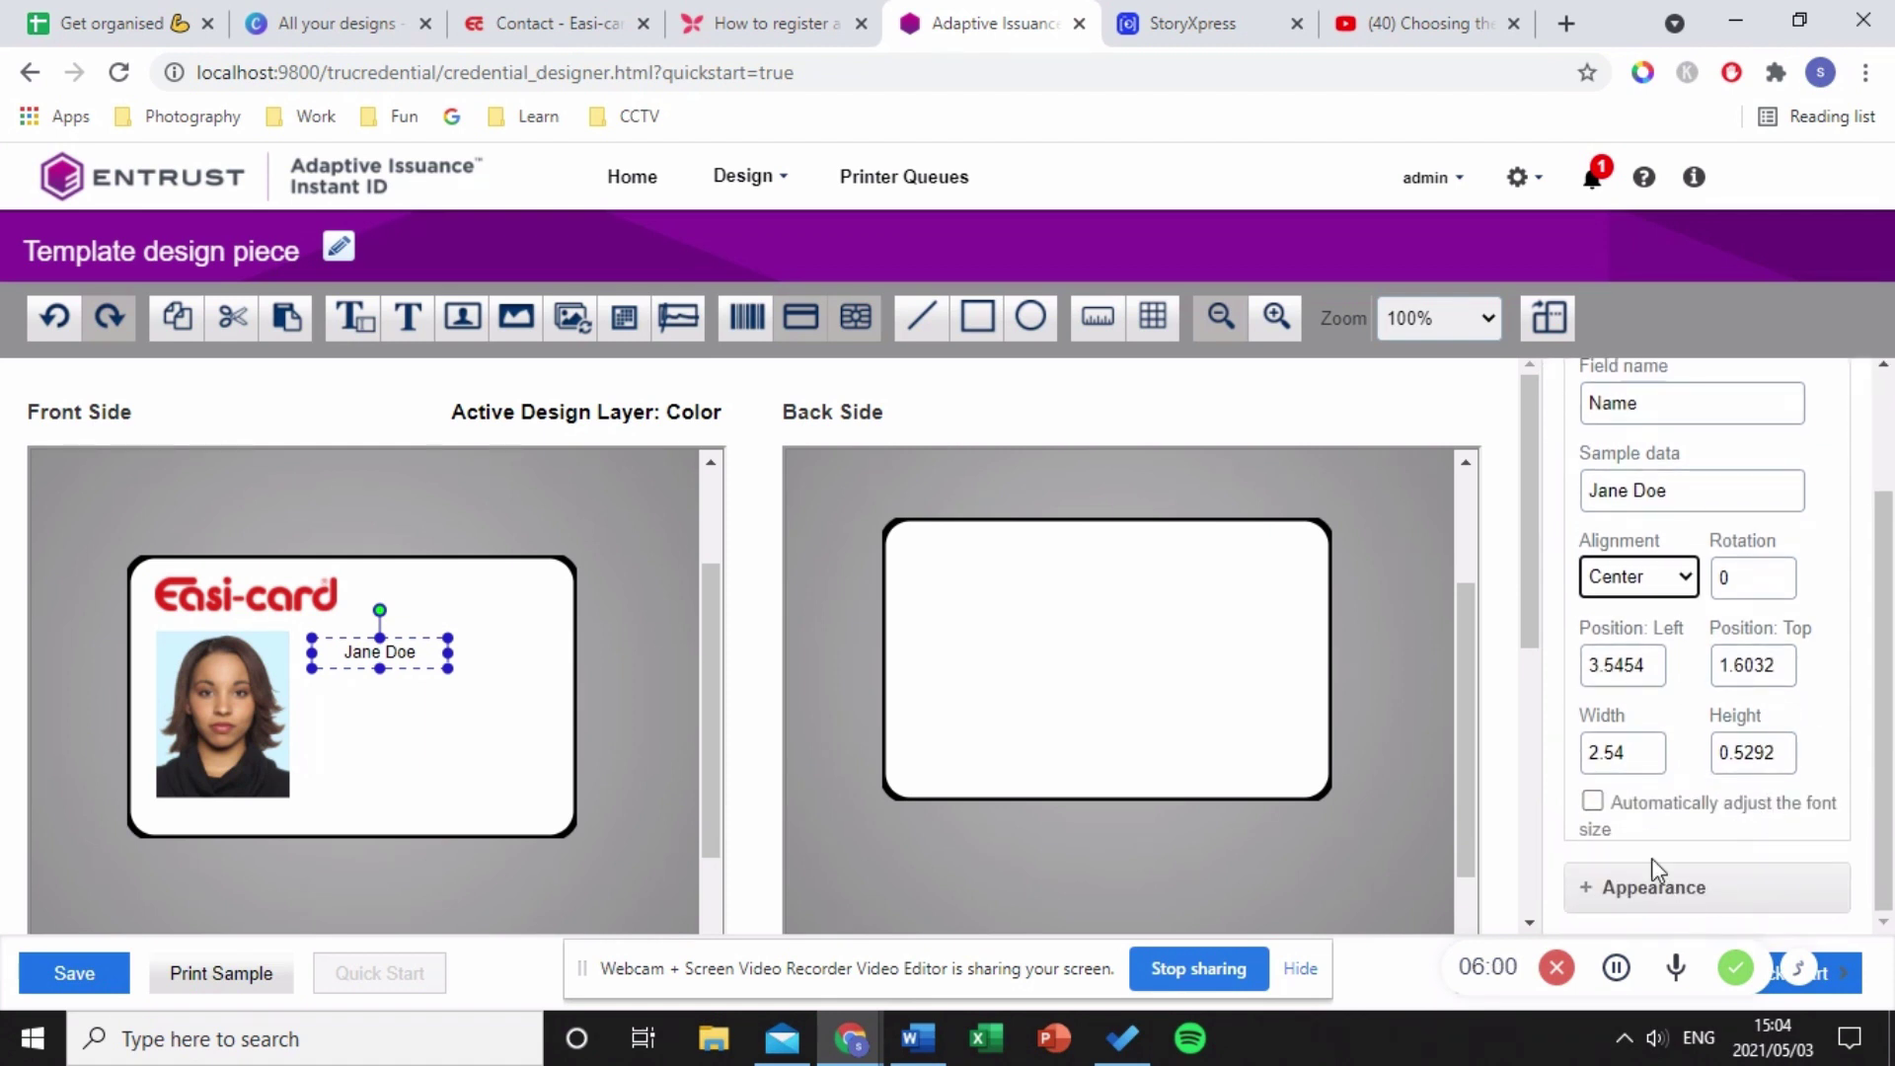
pyautogui.click(1670, 888)
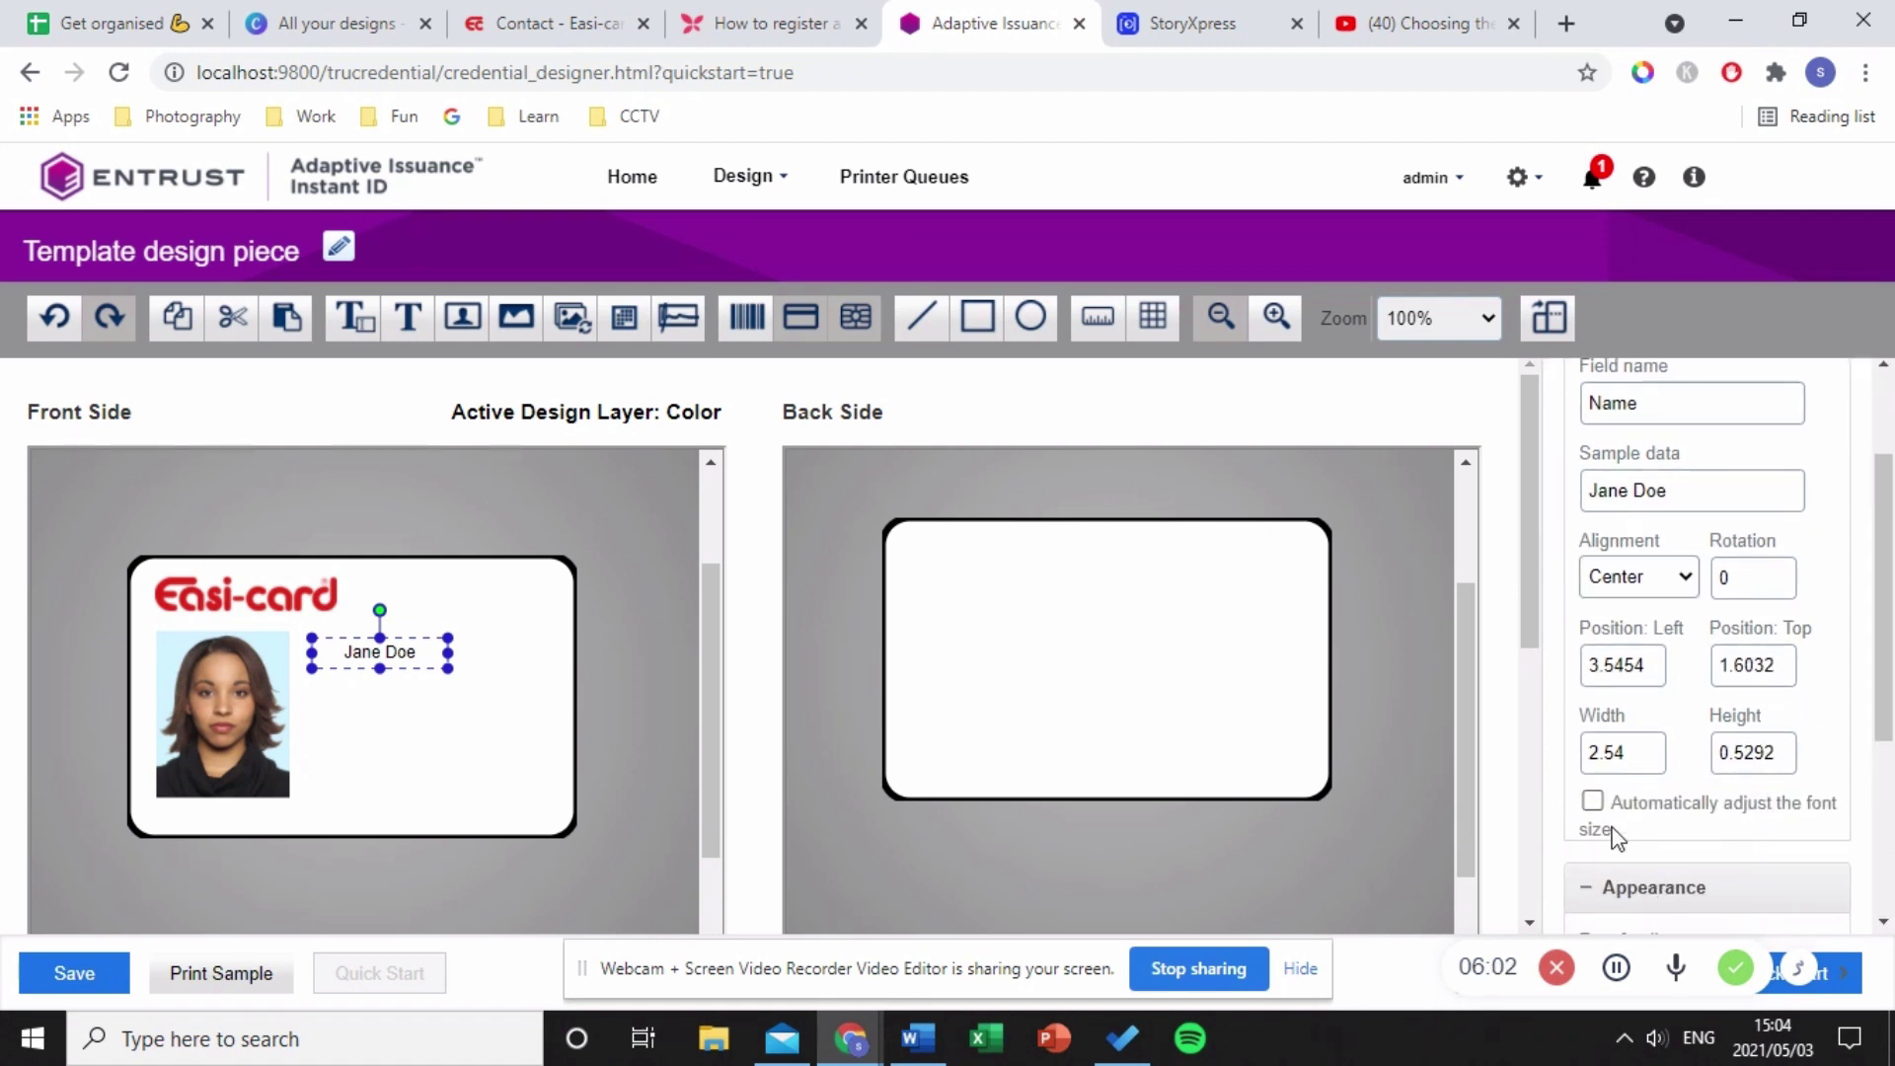
pyautogui.click(1592, 803)
pyautogui.scroll(-3, 1664, 837)
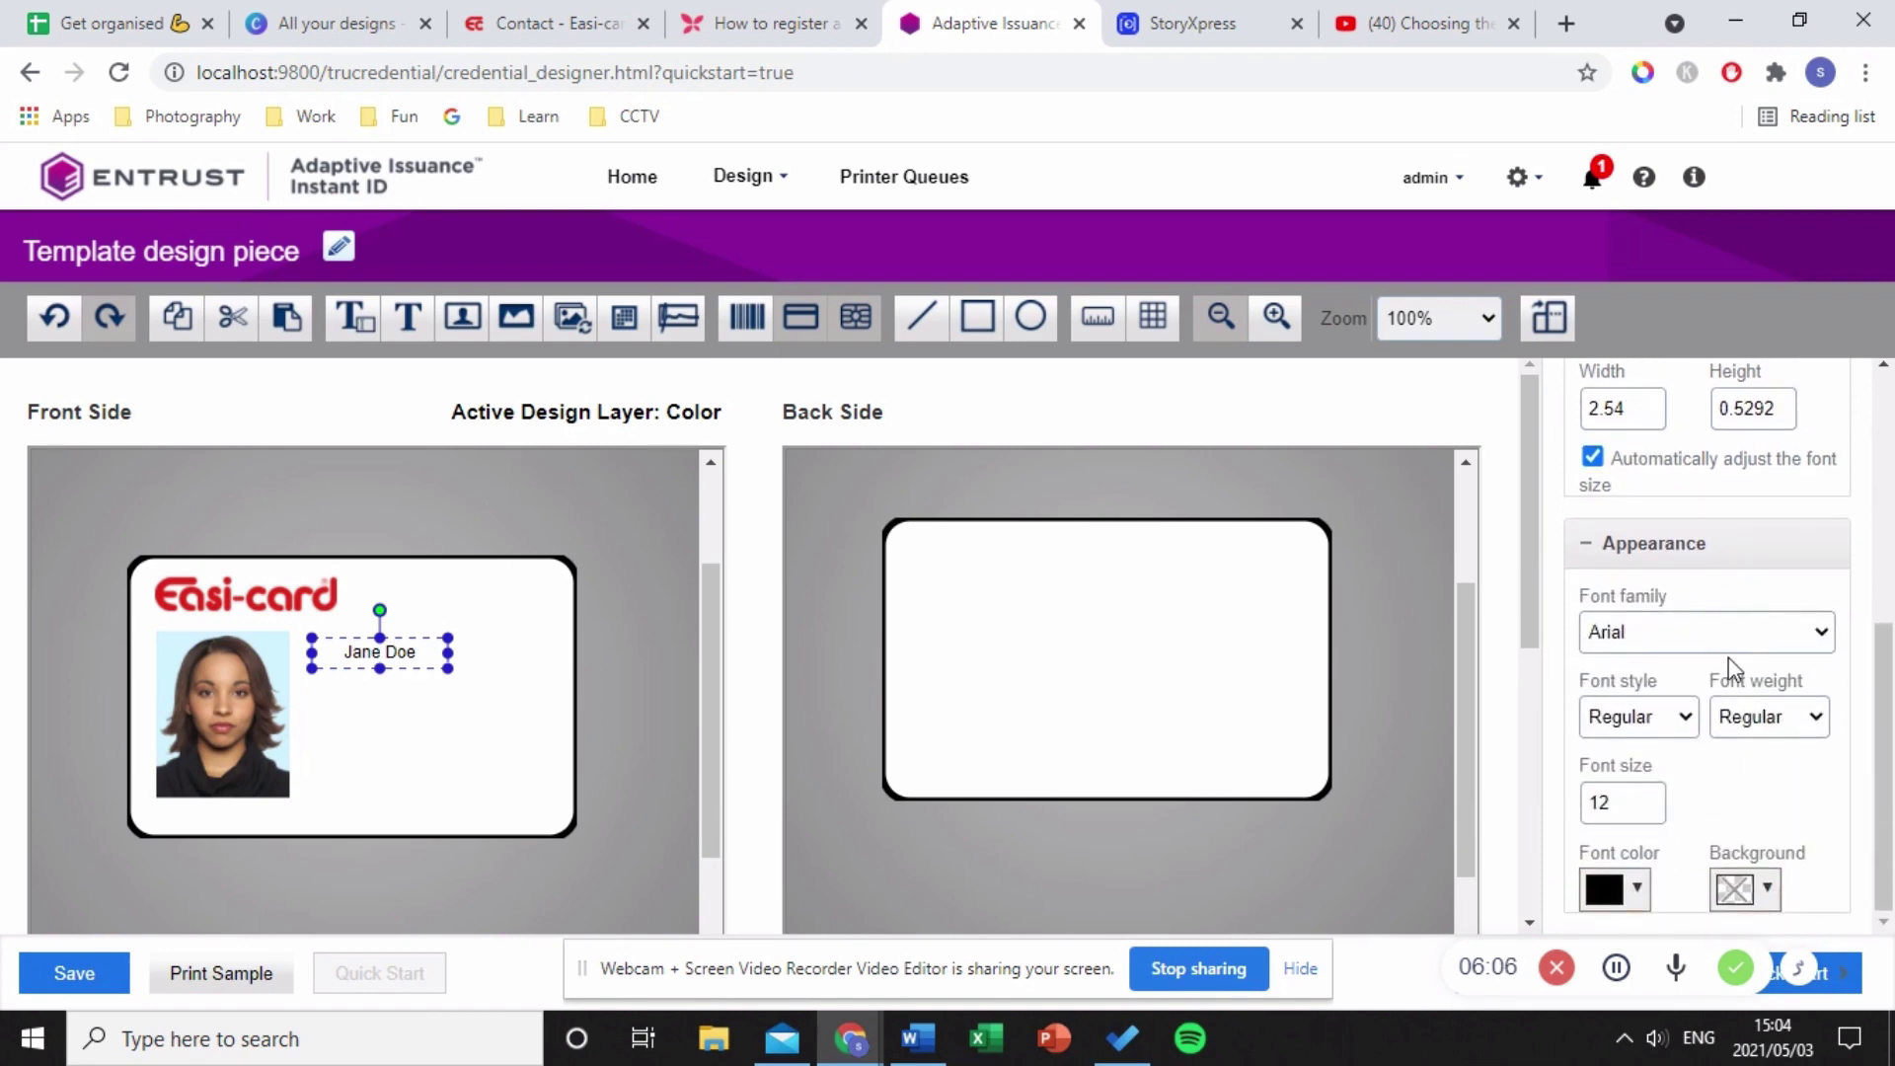
pyautogui.click(1731, 642)
pyautogui.scroll(-15, 1747, 494)
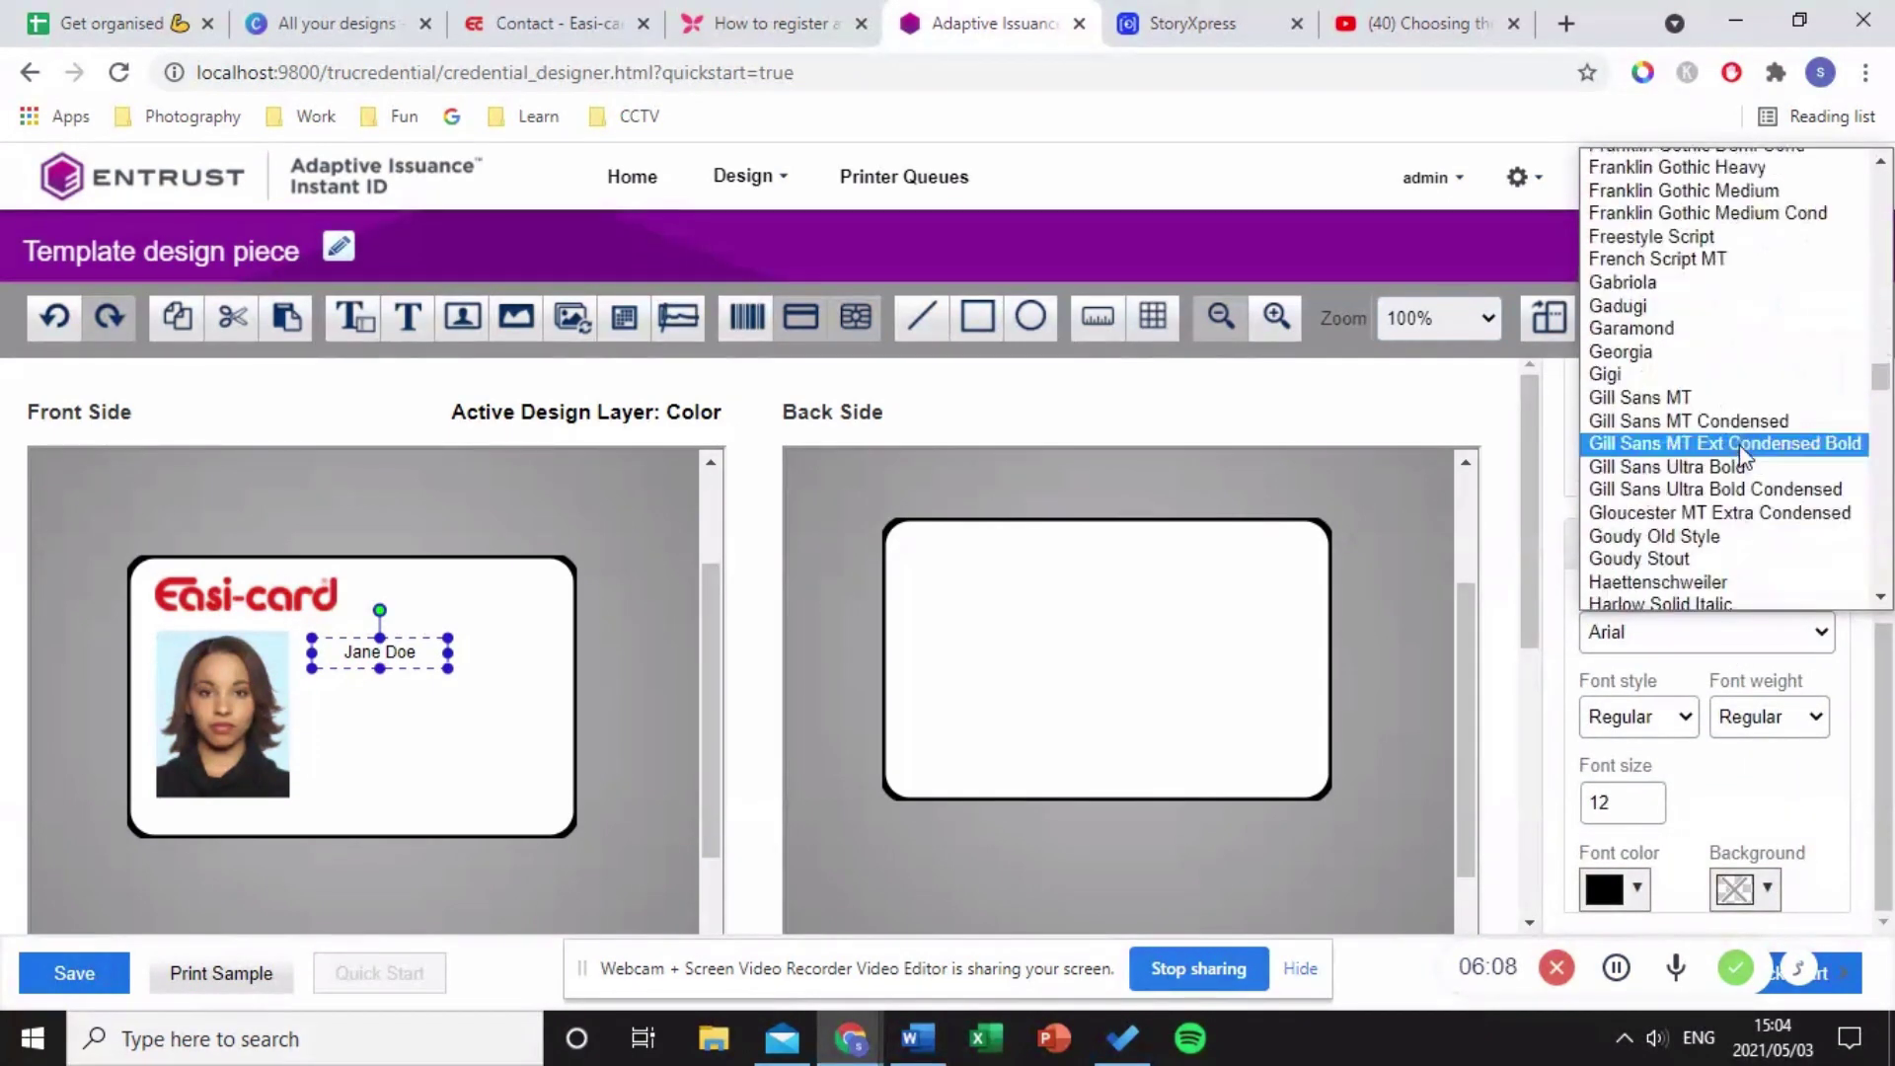
pyautogui.scroll(-20, 1741, 450)
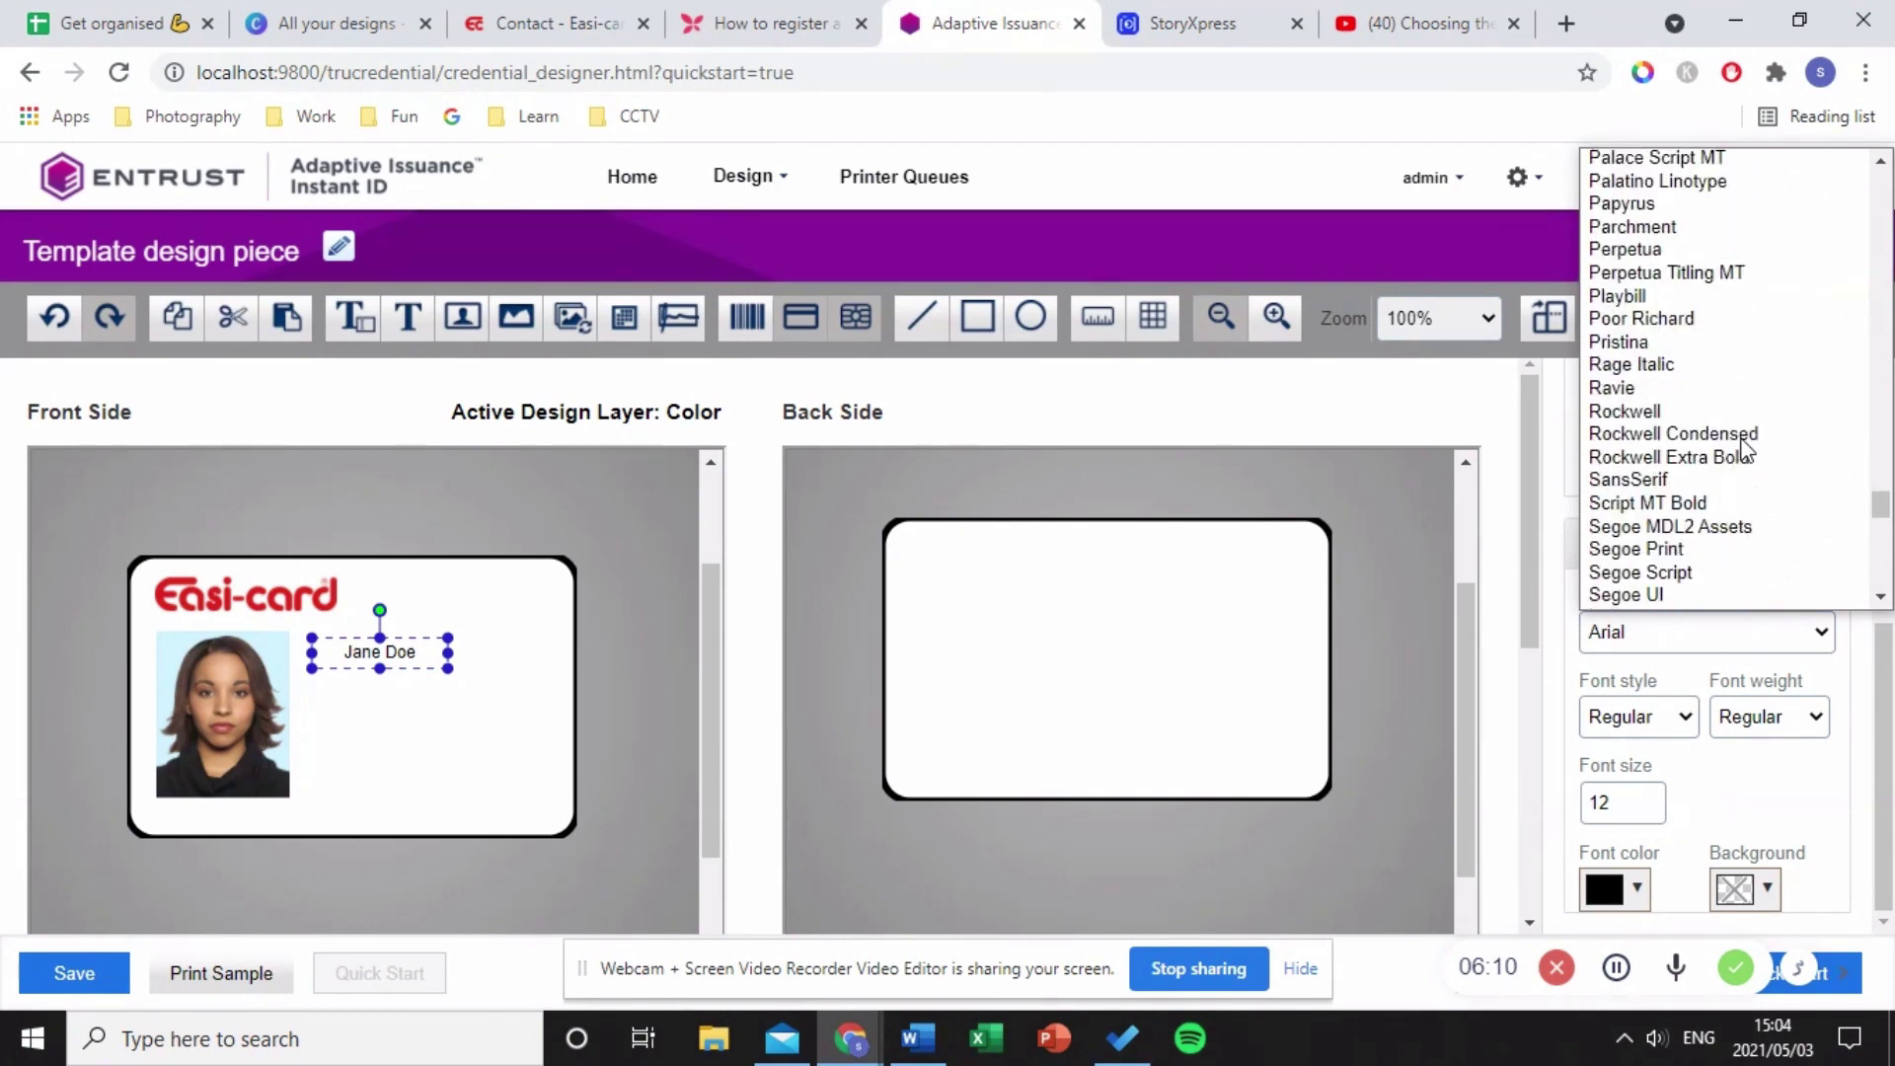
pyautogui.scroll(-3, 1742, 450)
pyautogui.scroll(20, 1742, 449)
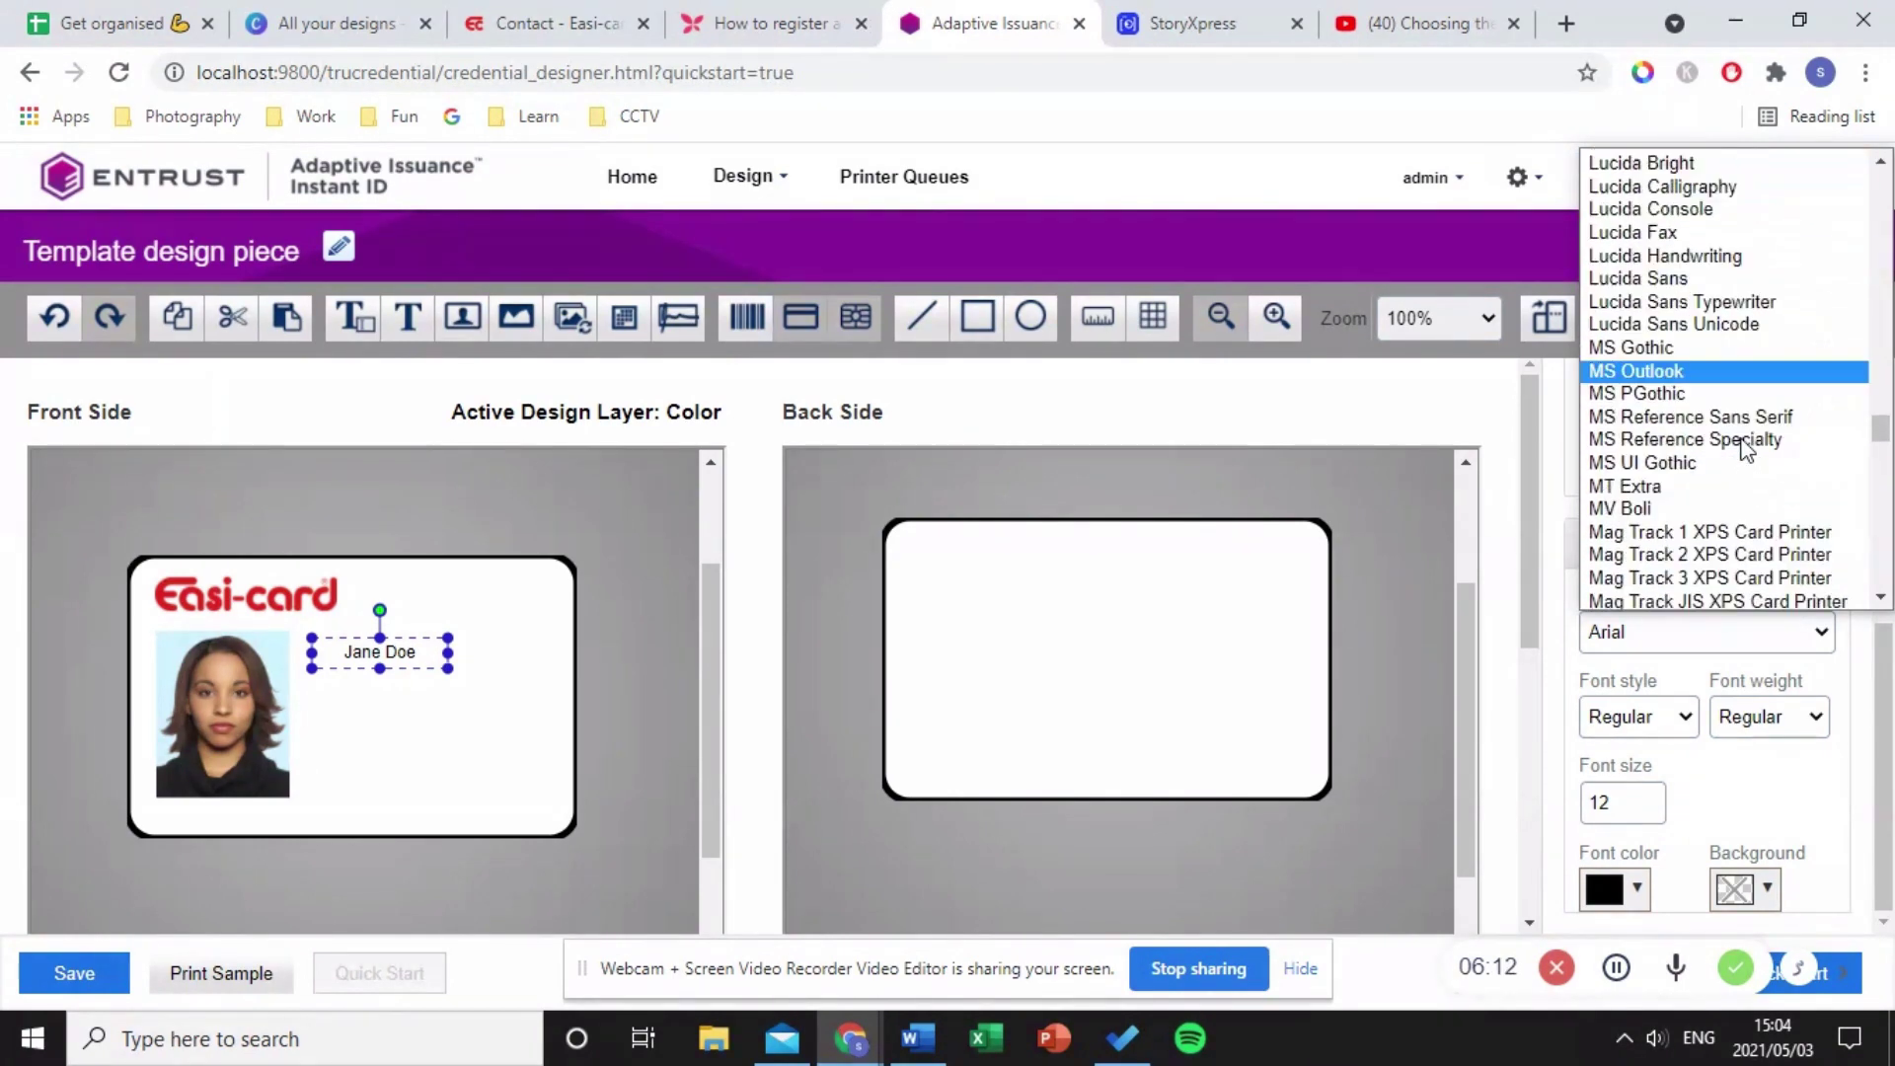
pyautogui.scroll(2, 1737, 444)
pyautogui.press('Escape')
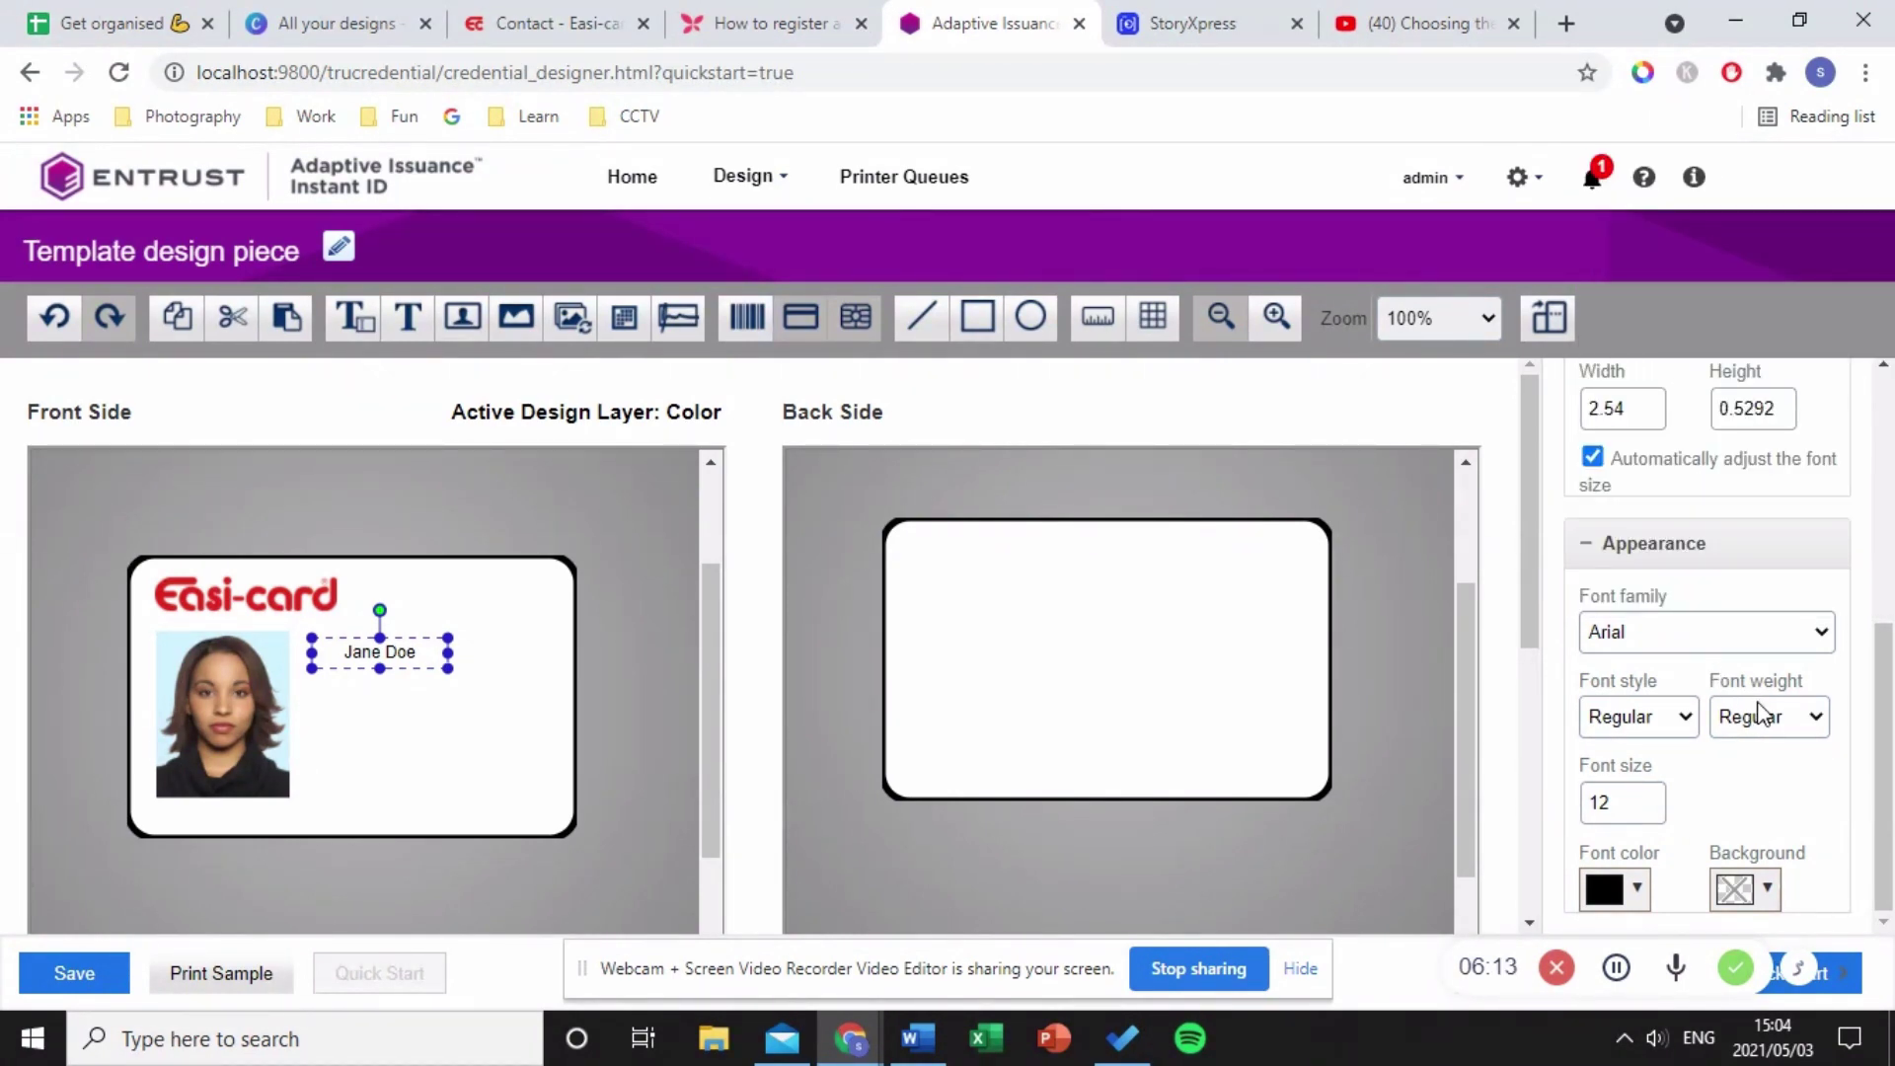
pyautogui.click(1755, 726)
pyautogui.click(1749, 766)
pyautogui.doubleClick(1634, 807)
pyautogui.write('20')
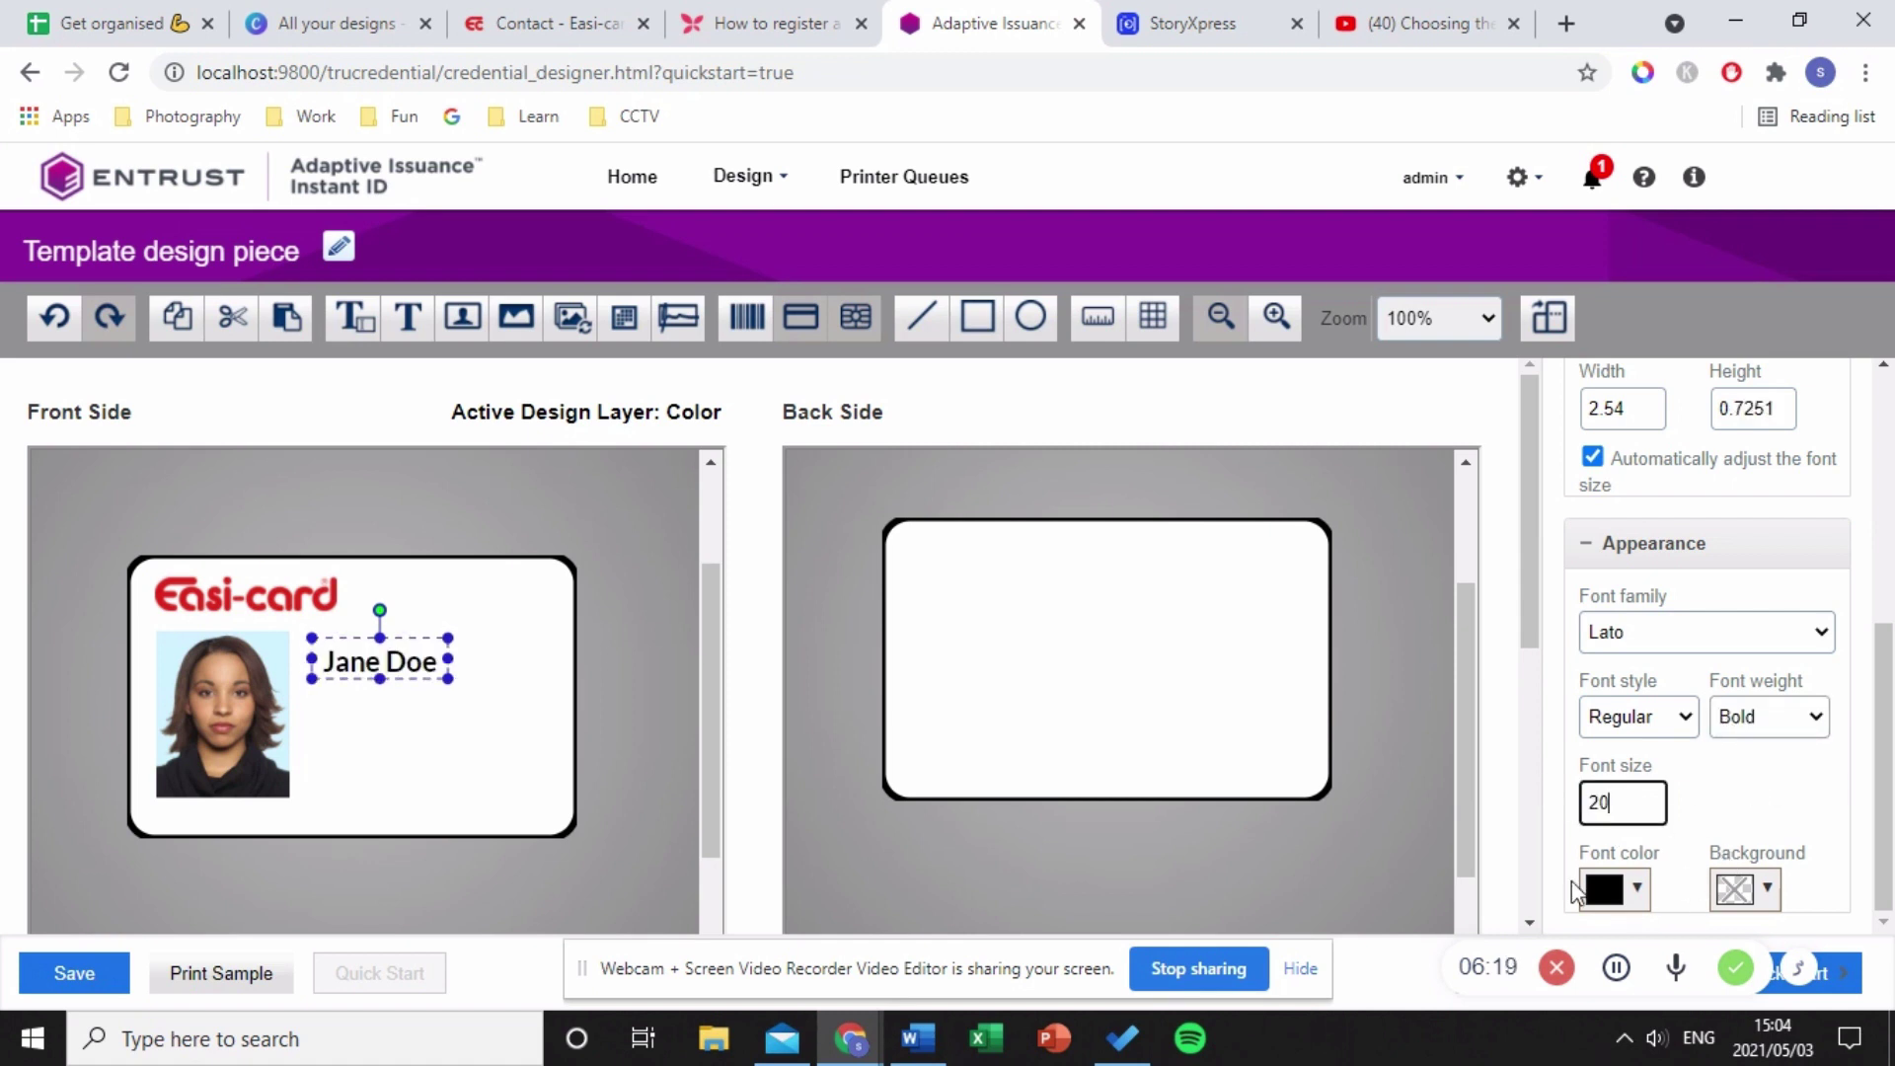
# - Make the name box background transparent and shift the name slightly right
pyautogui.click(1760, 891)
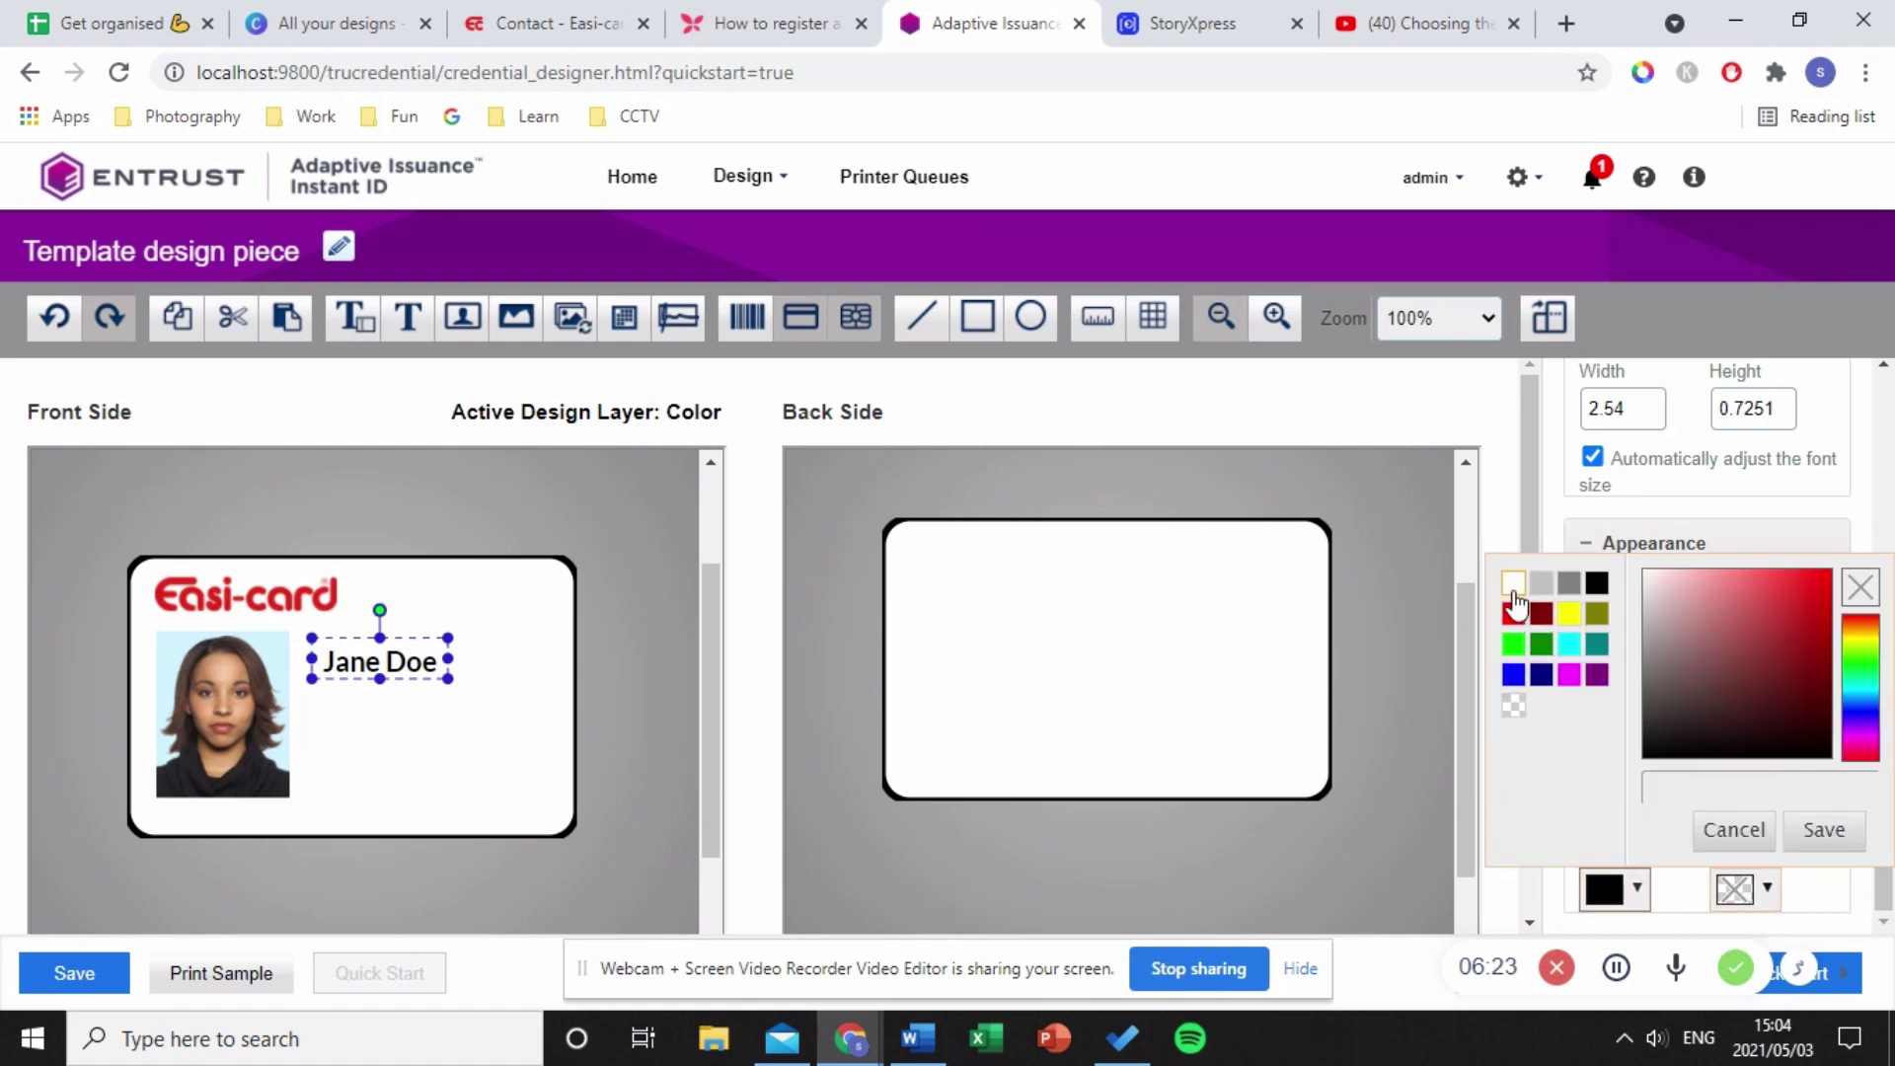
pyautogui.click(1516, 614)
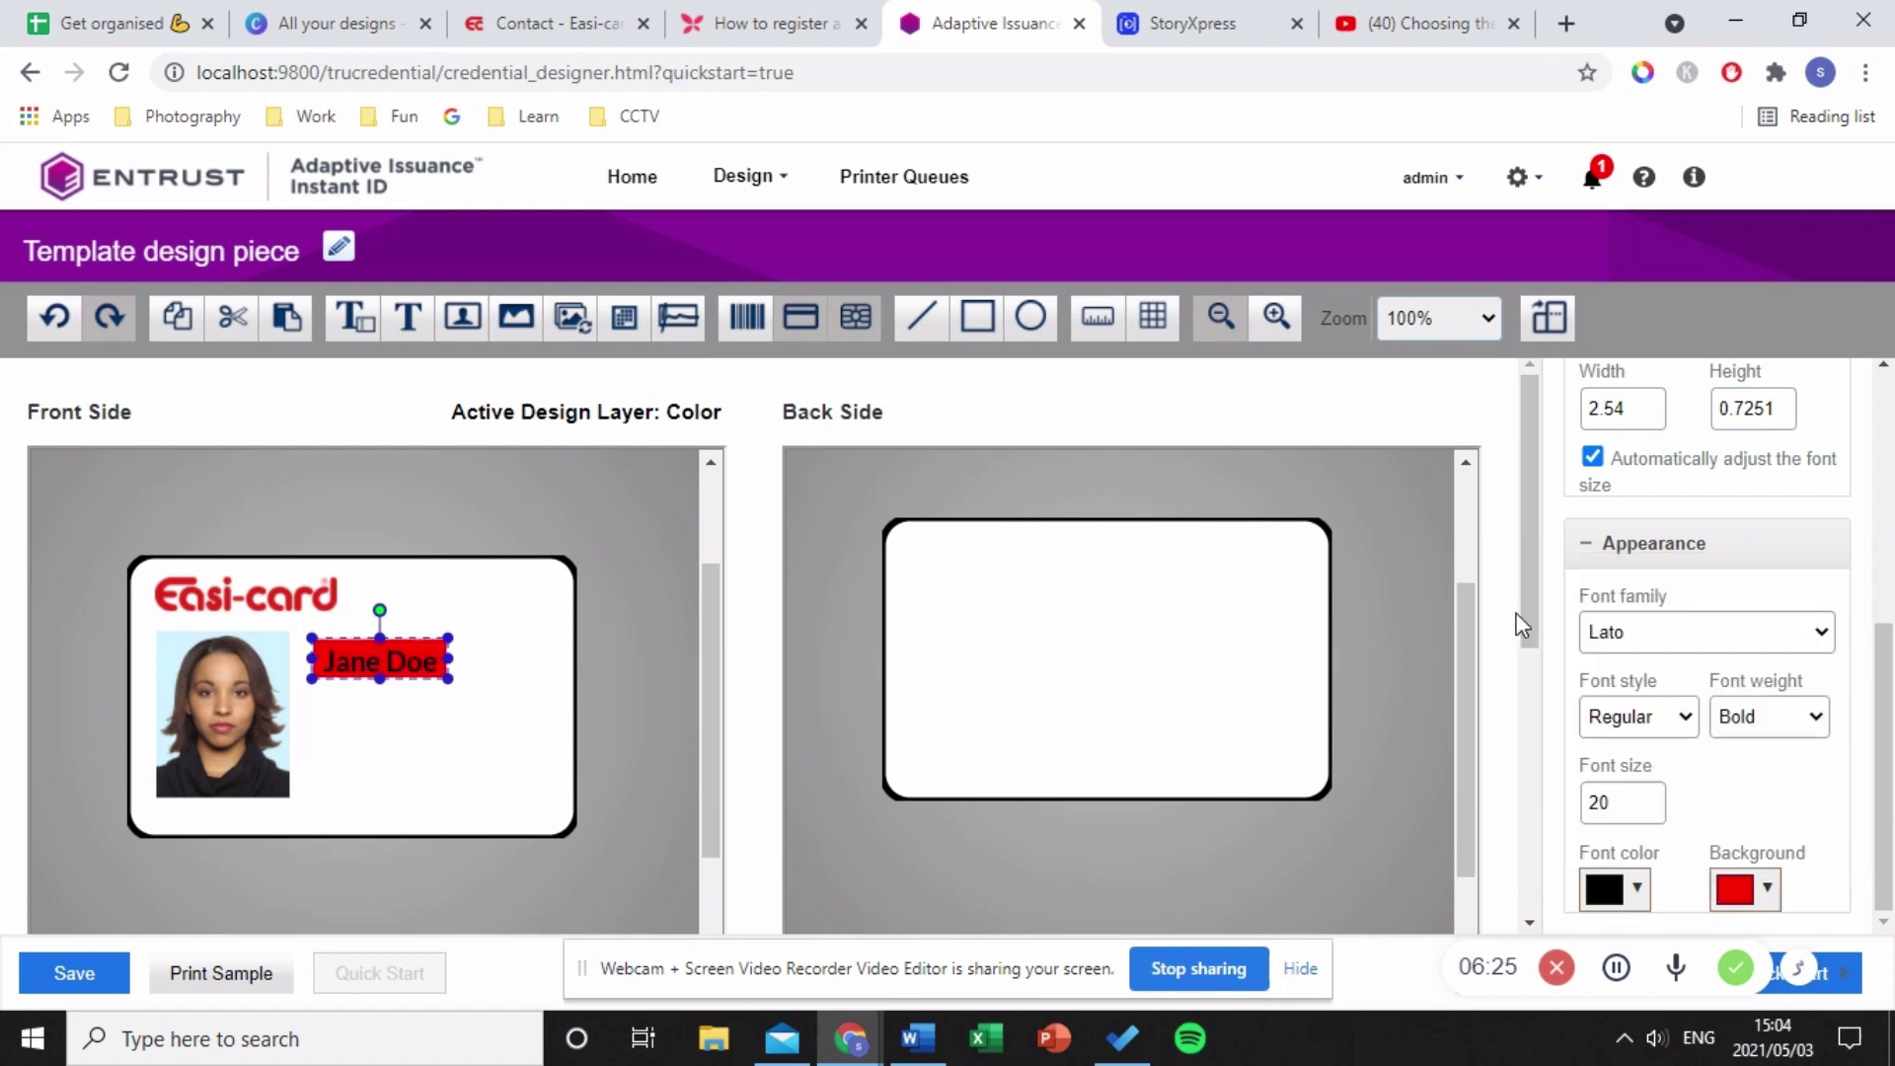
pyautogui.click(1767, 889)
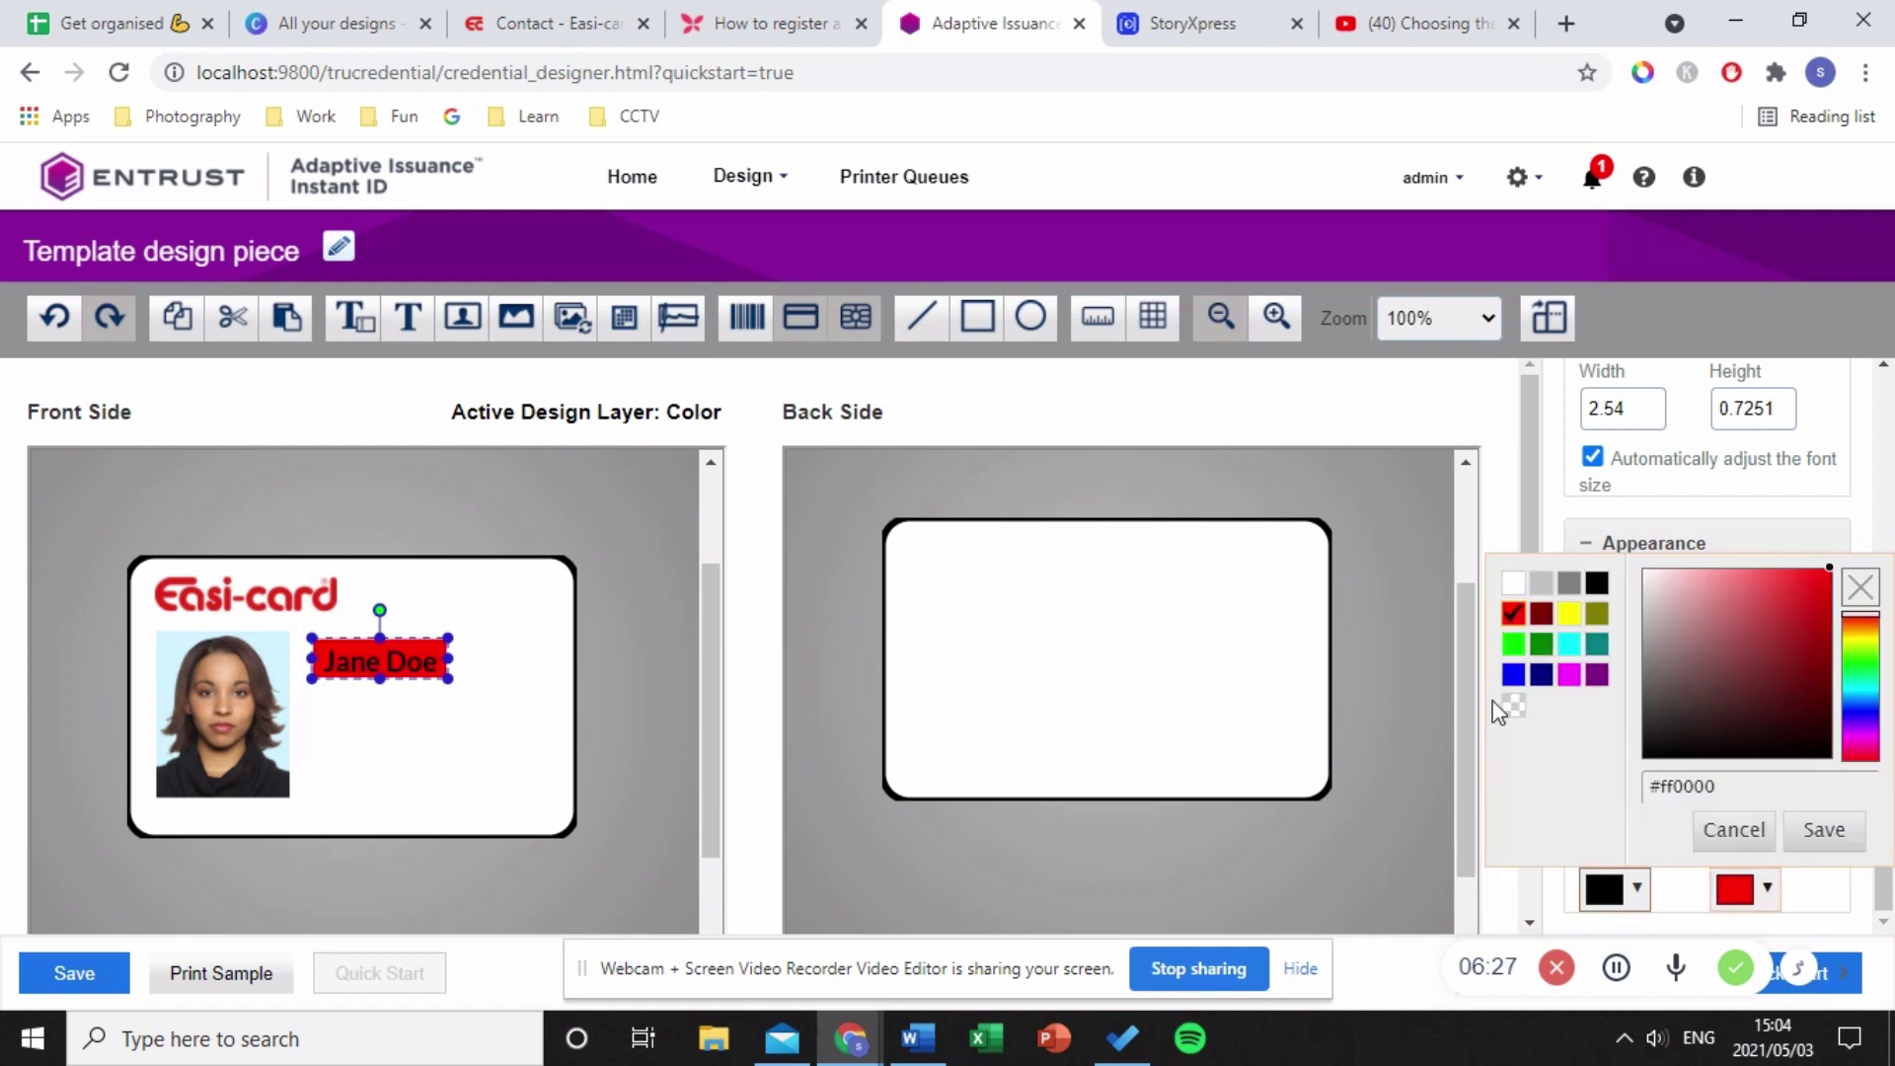
pyautogui.click(1518, 718)
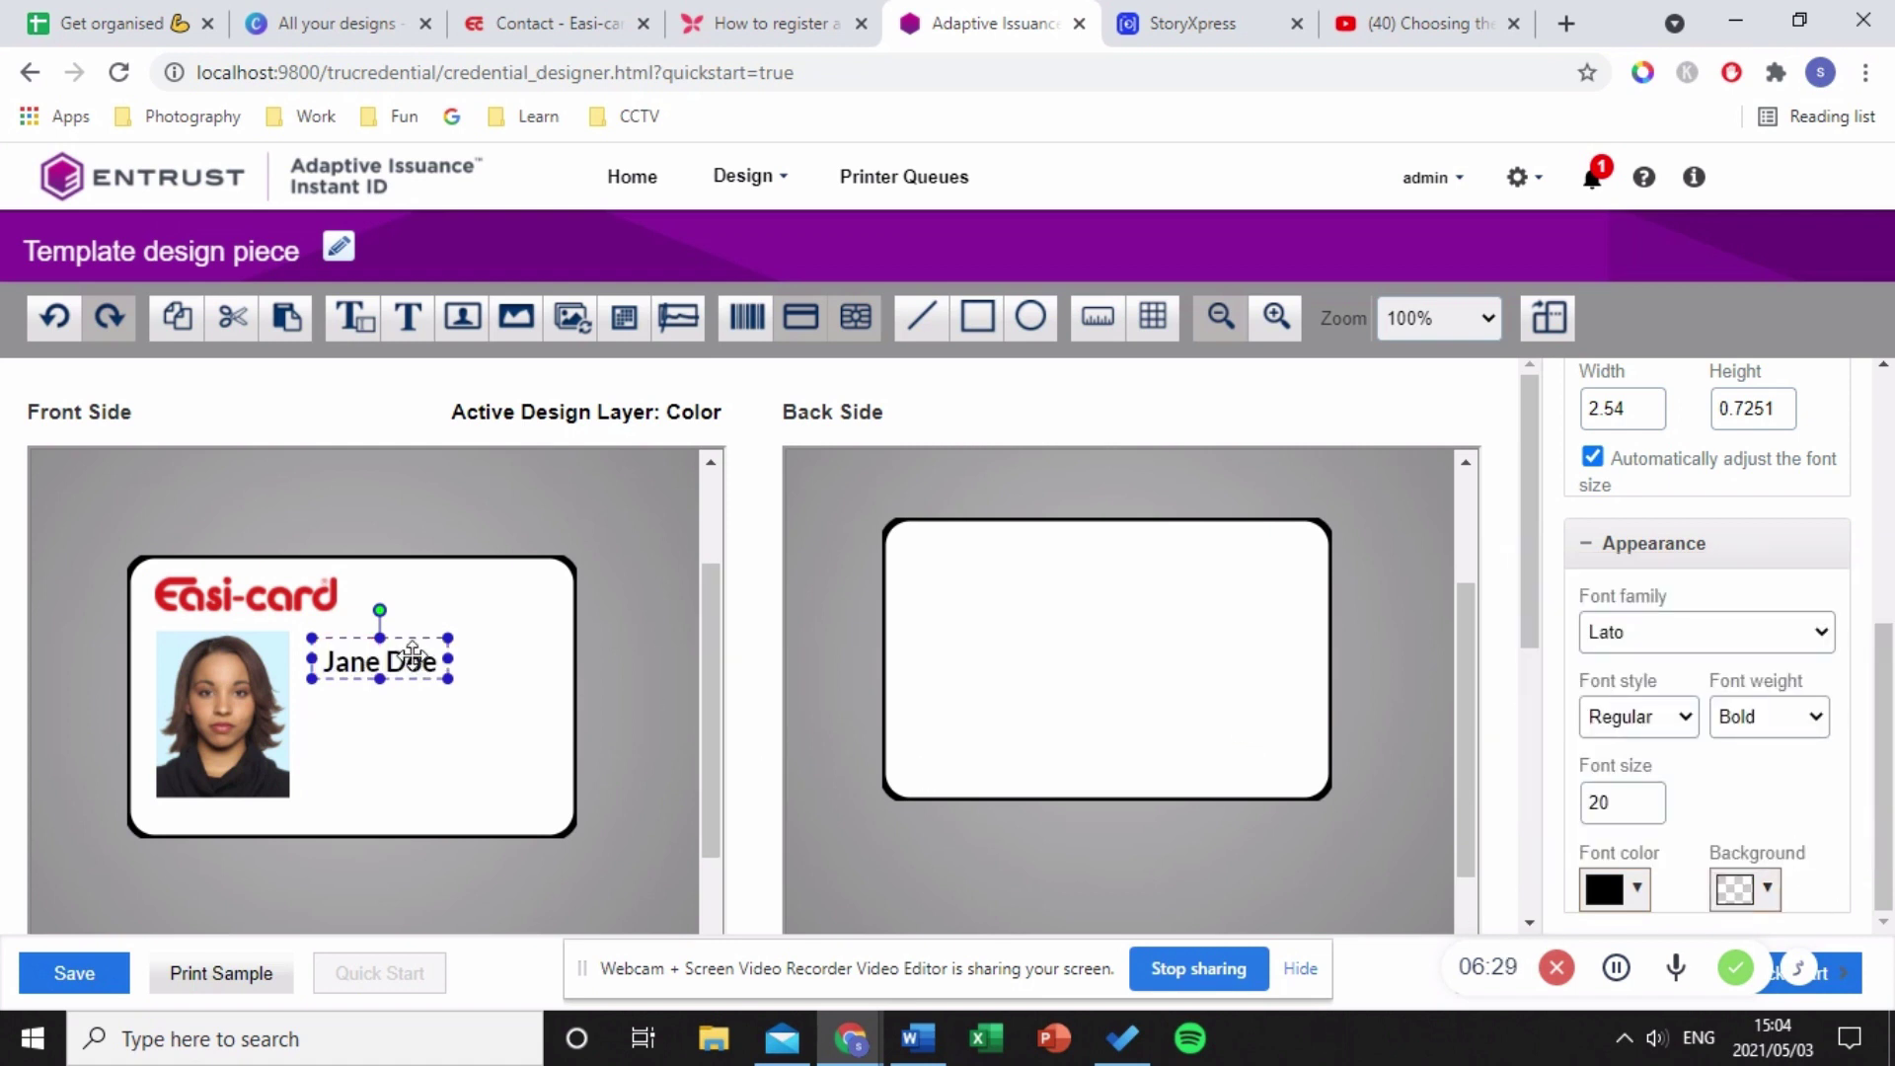
pyautogui.moveTo(396, 662); pyautogui.dragTo(438, 655)
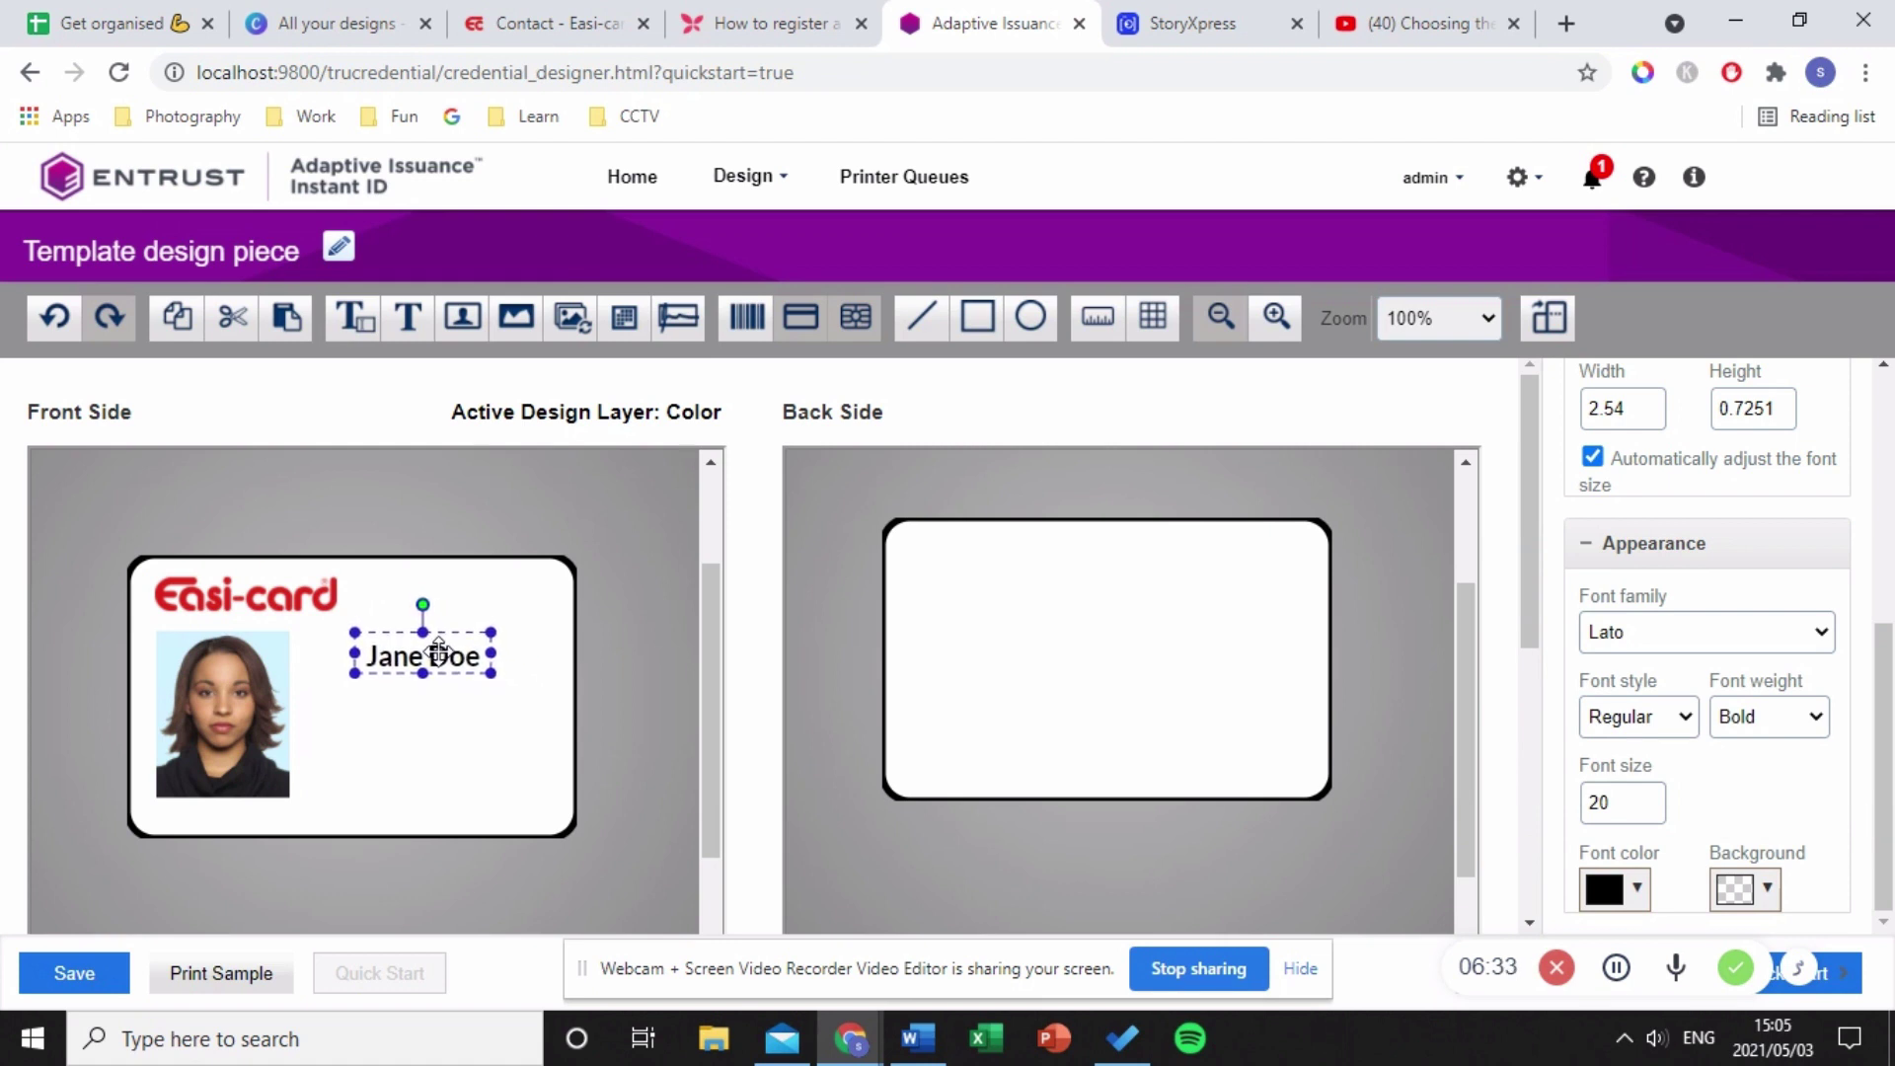
pyautogui.click(521, 742)
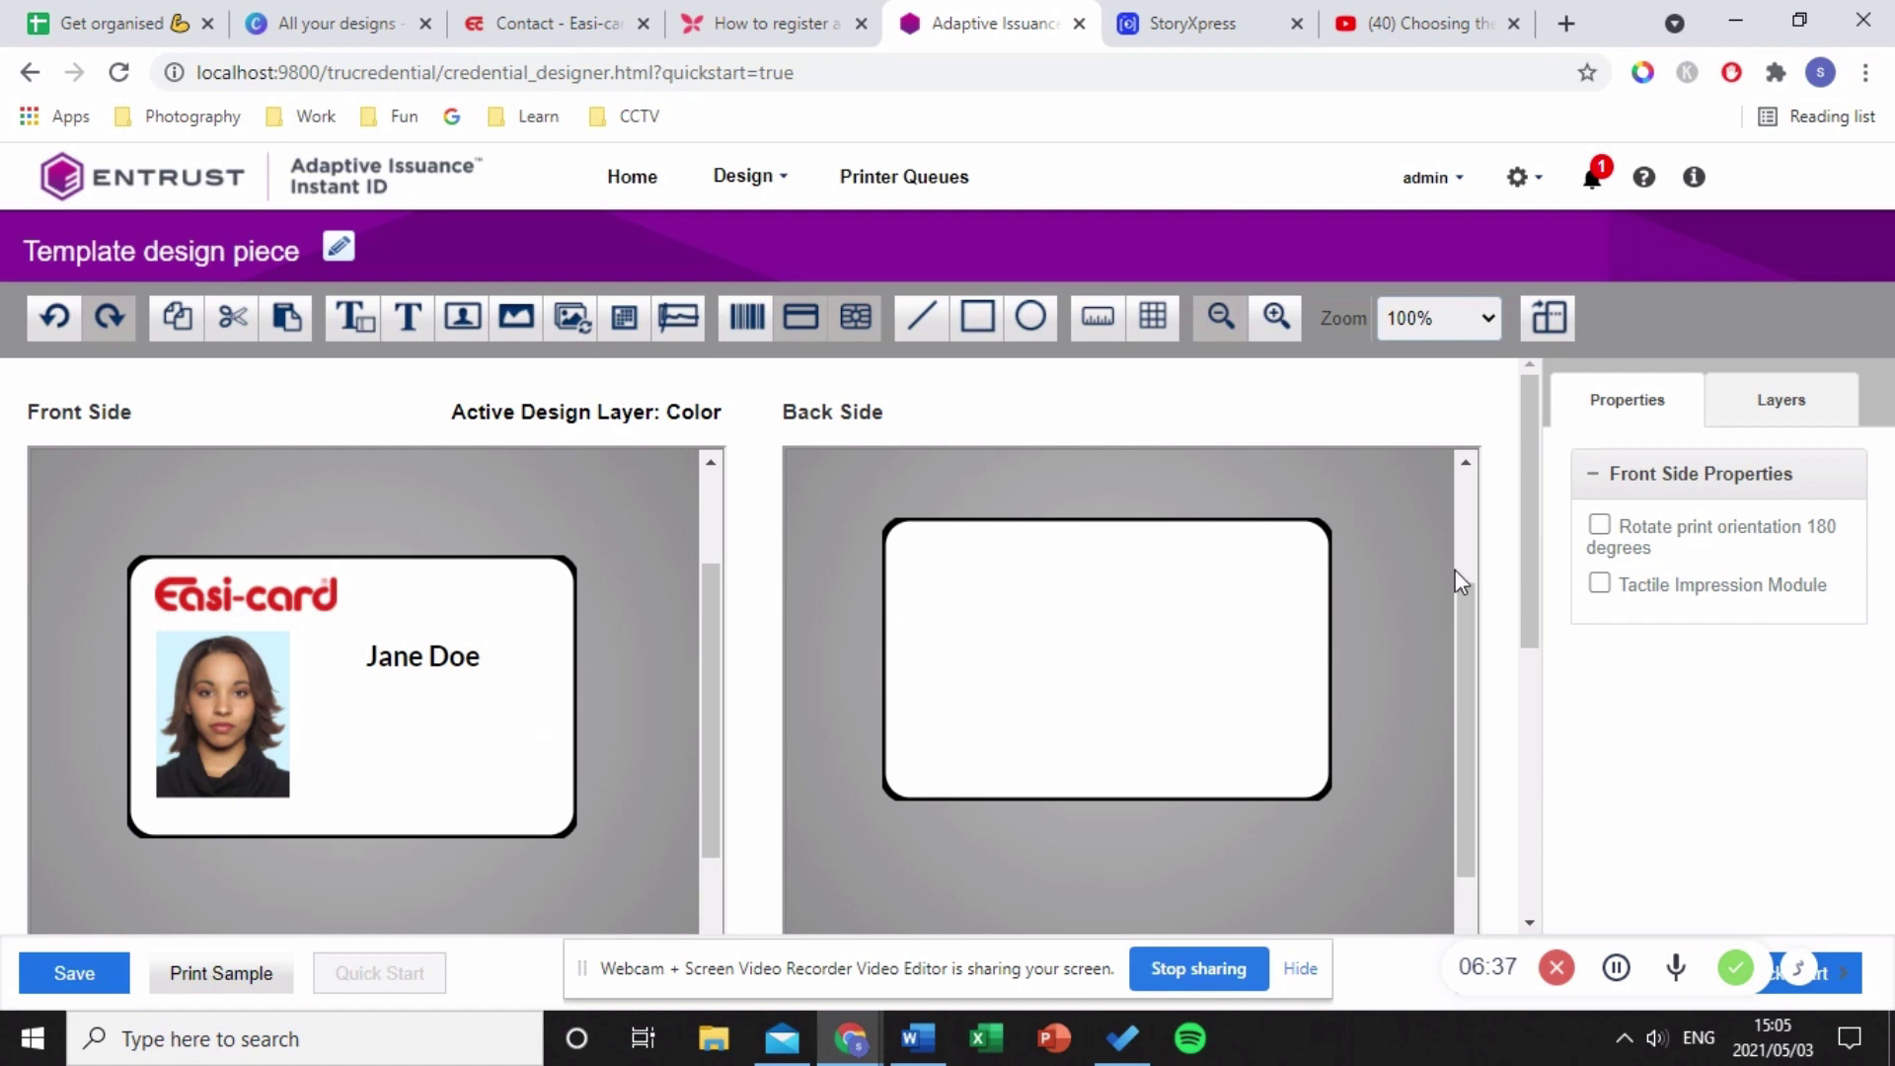
pyautogui.moveTo(407, 316); pyautogui.dragTo(341, 719)
pyautogui.moveTo(1731, 654); pyautogui.dragTo(1584, 659)
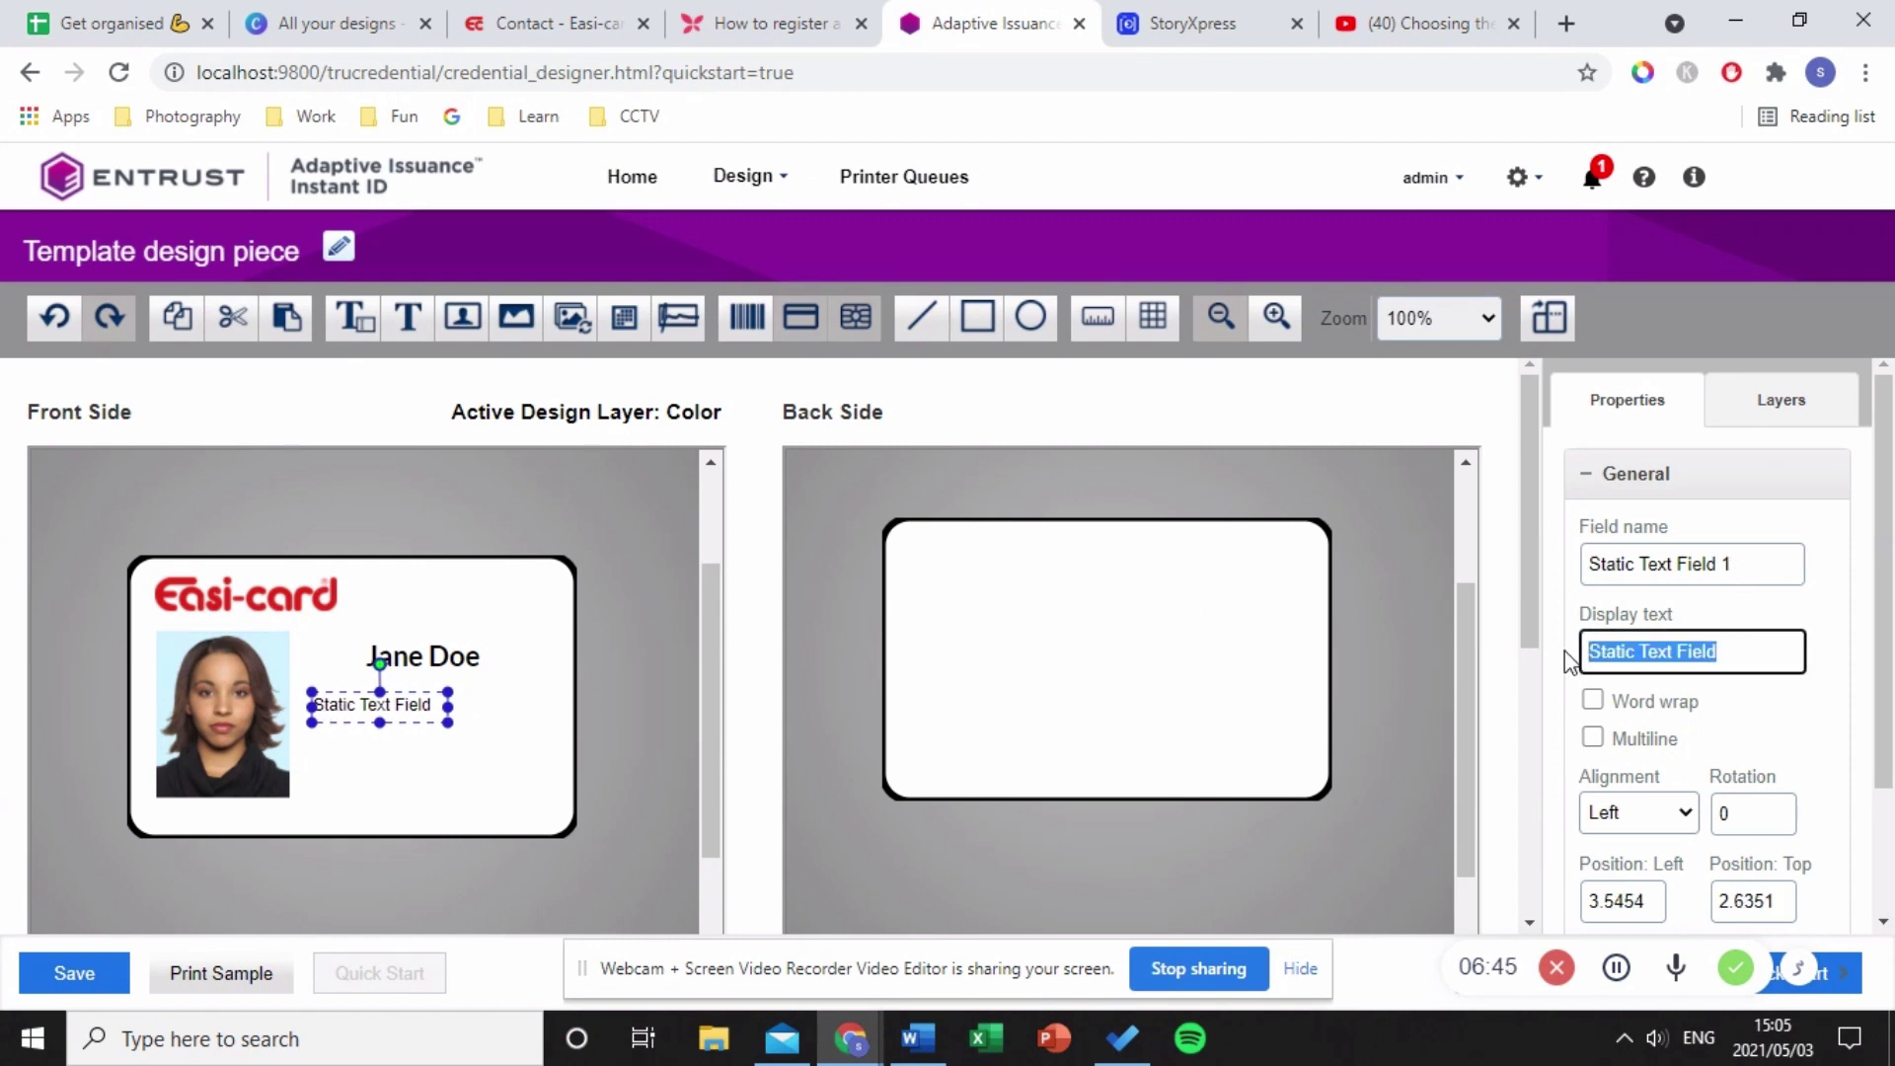
pyautogui.write('E')
pyautogui.press('BackSpace')
pyautogui.write('Website: www.easi')
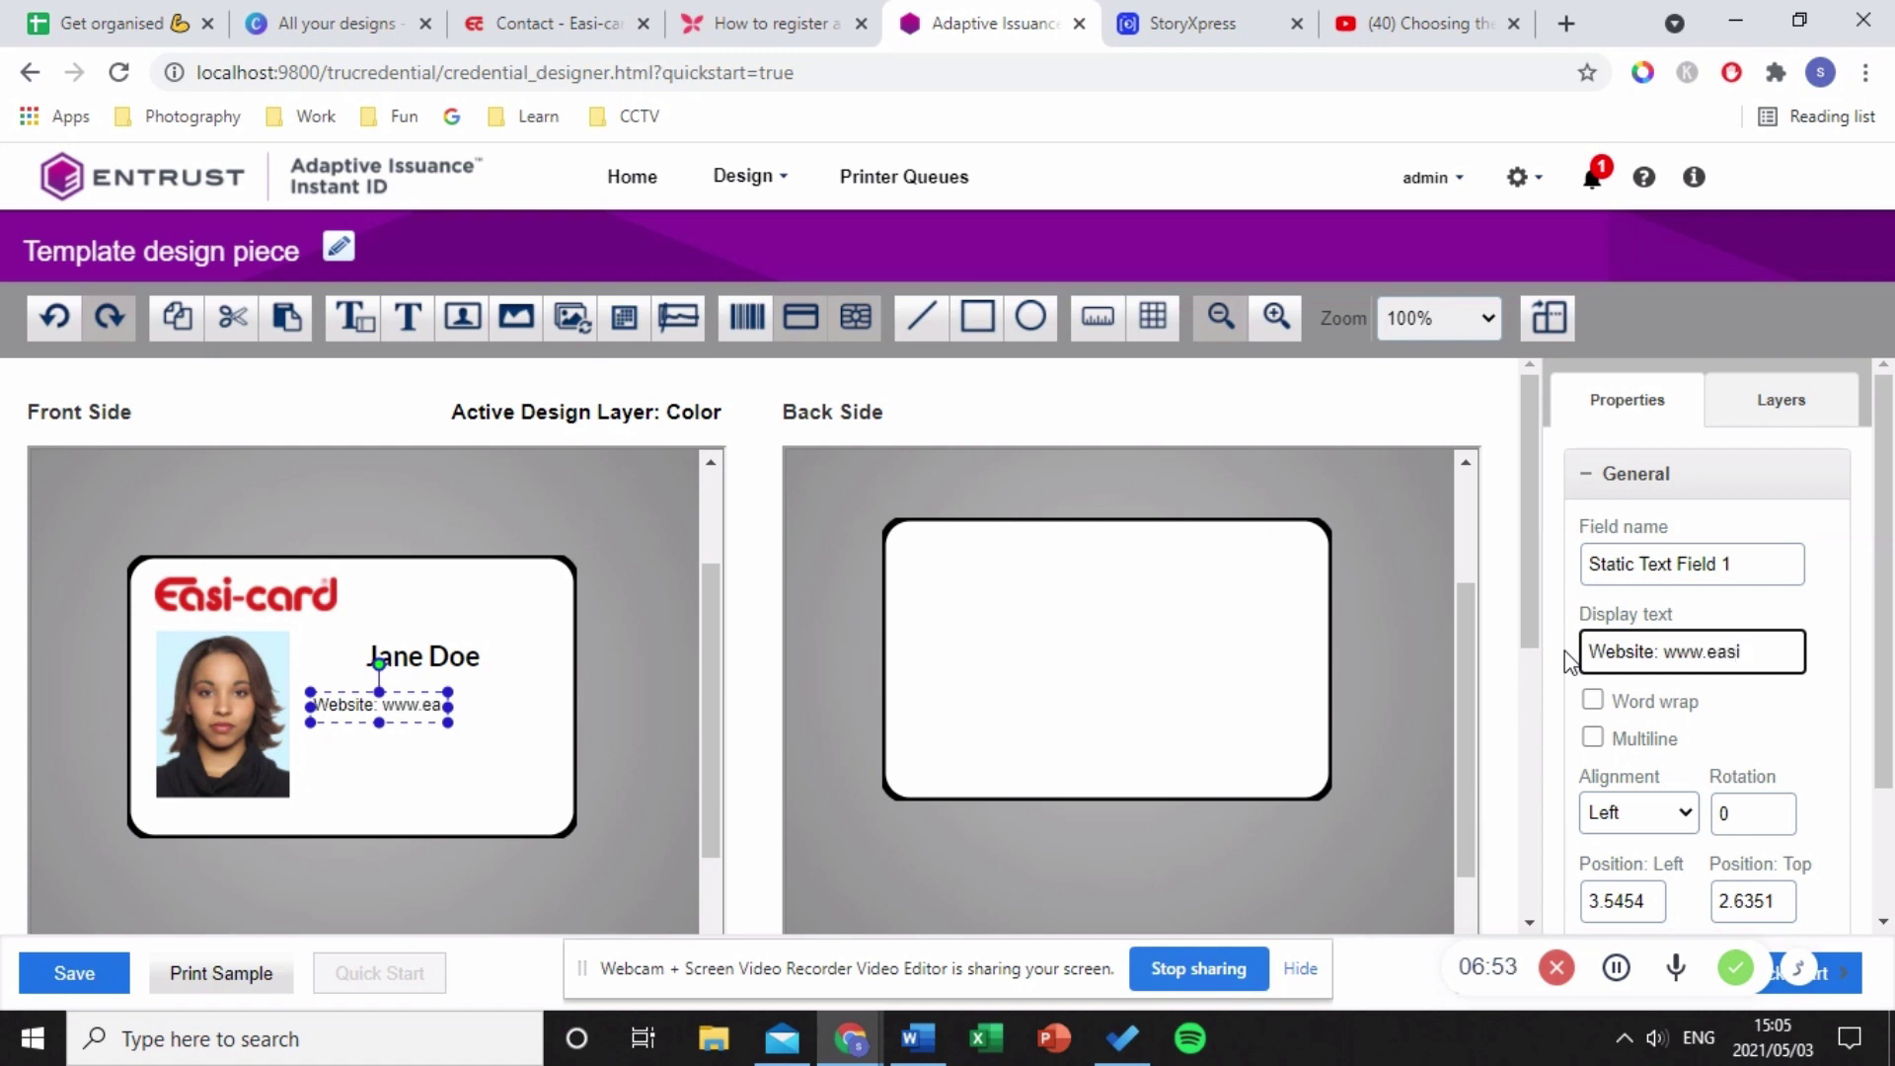
pyautogui.write('-card.co.za')
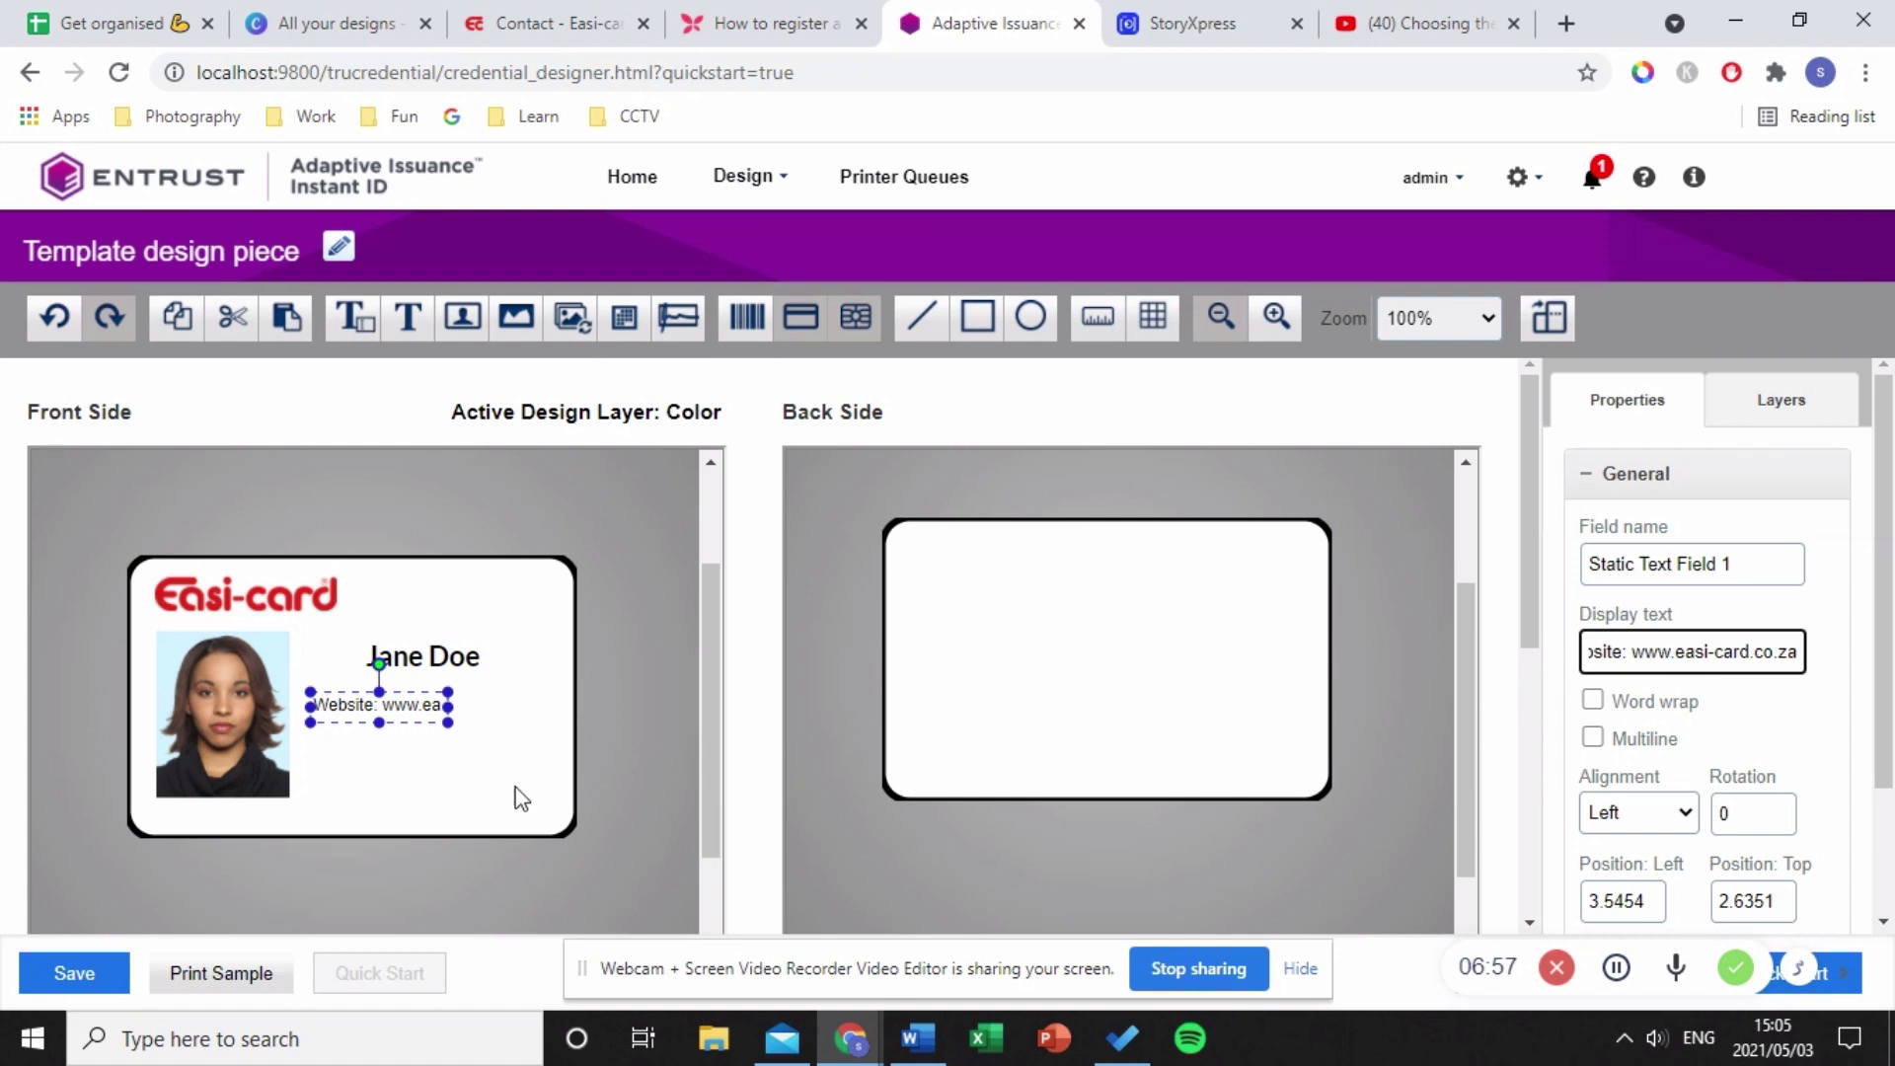
# - Widen the website field so the full address shows, keeping it left-aligned
pyautogui.click(515, 786)
pyautogui.click(427, 704)
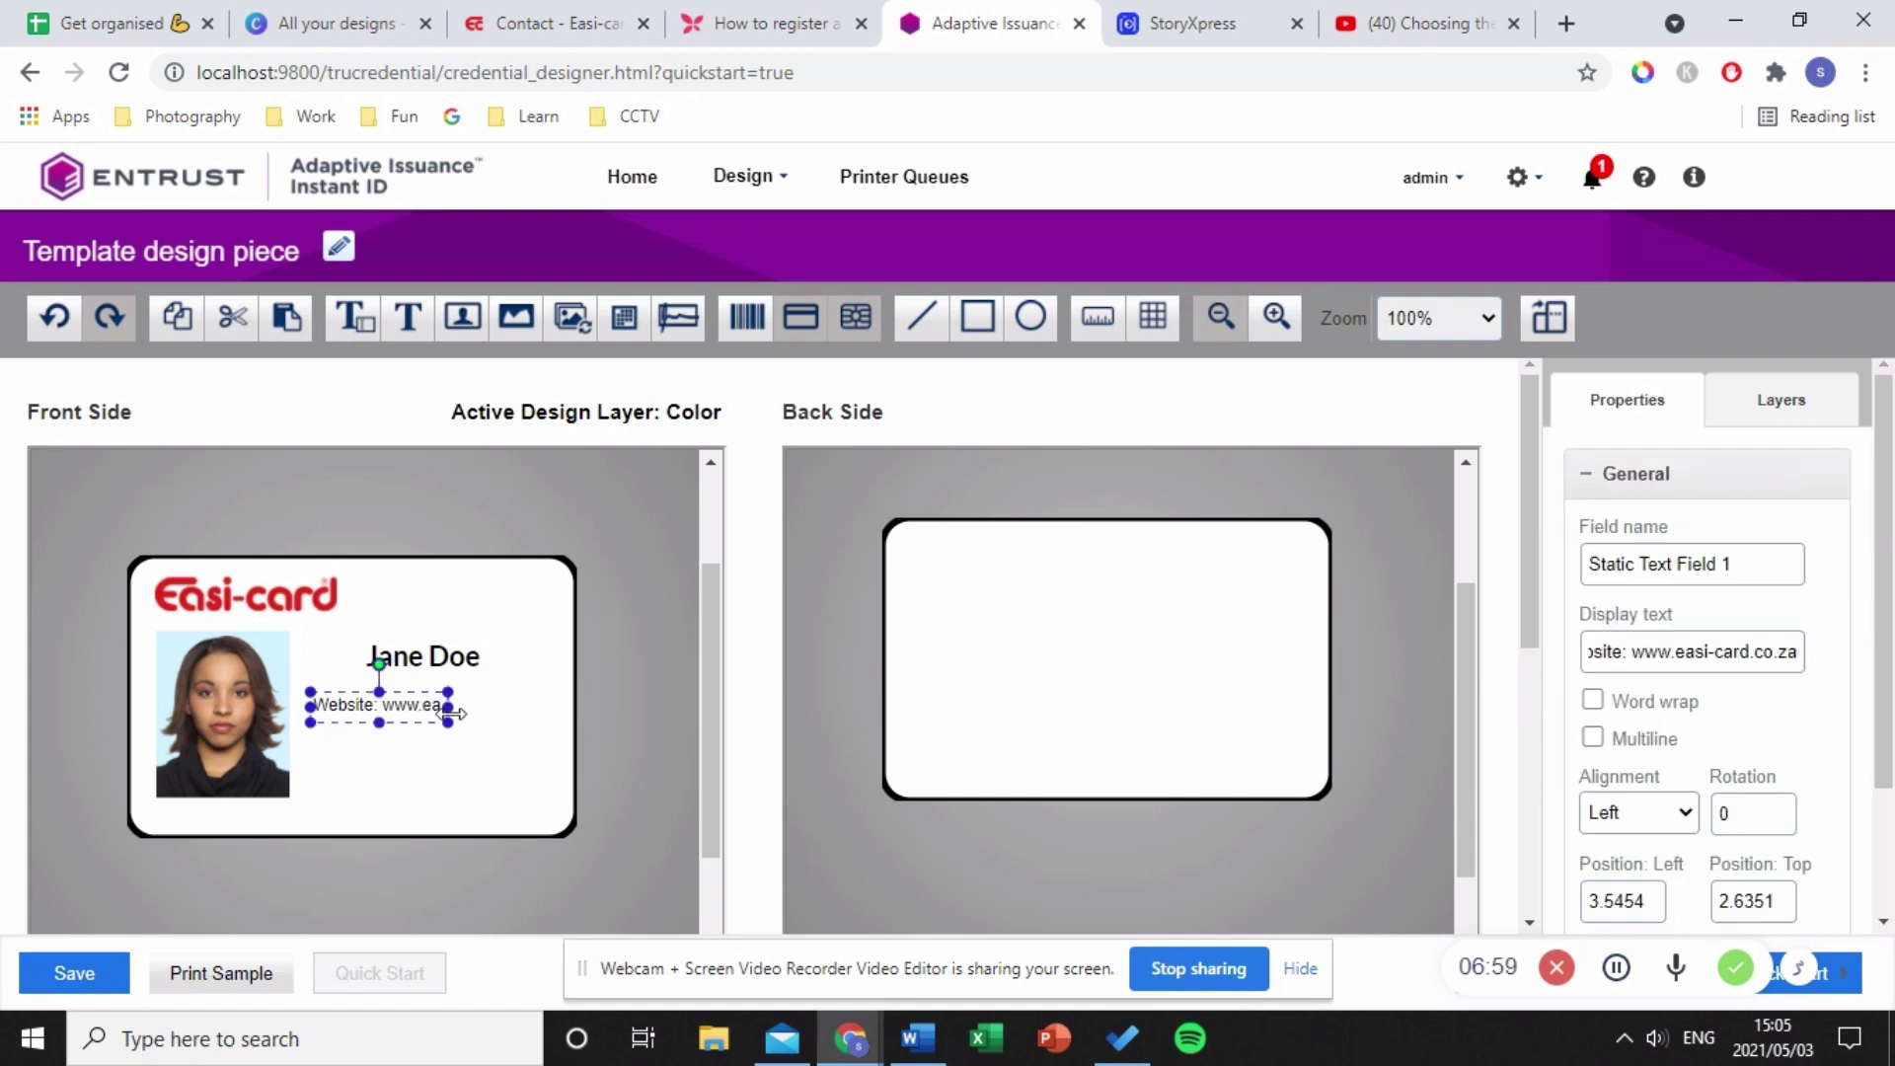
pyautogui.moveTo(448, 705); pyautogui.dragTo(533, 707)
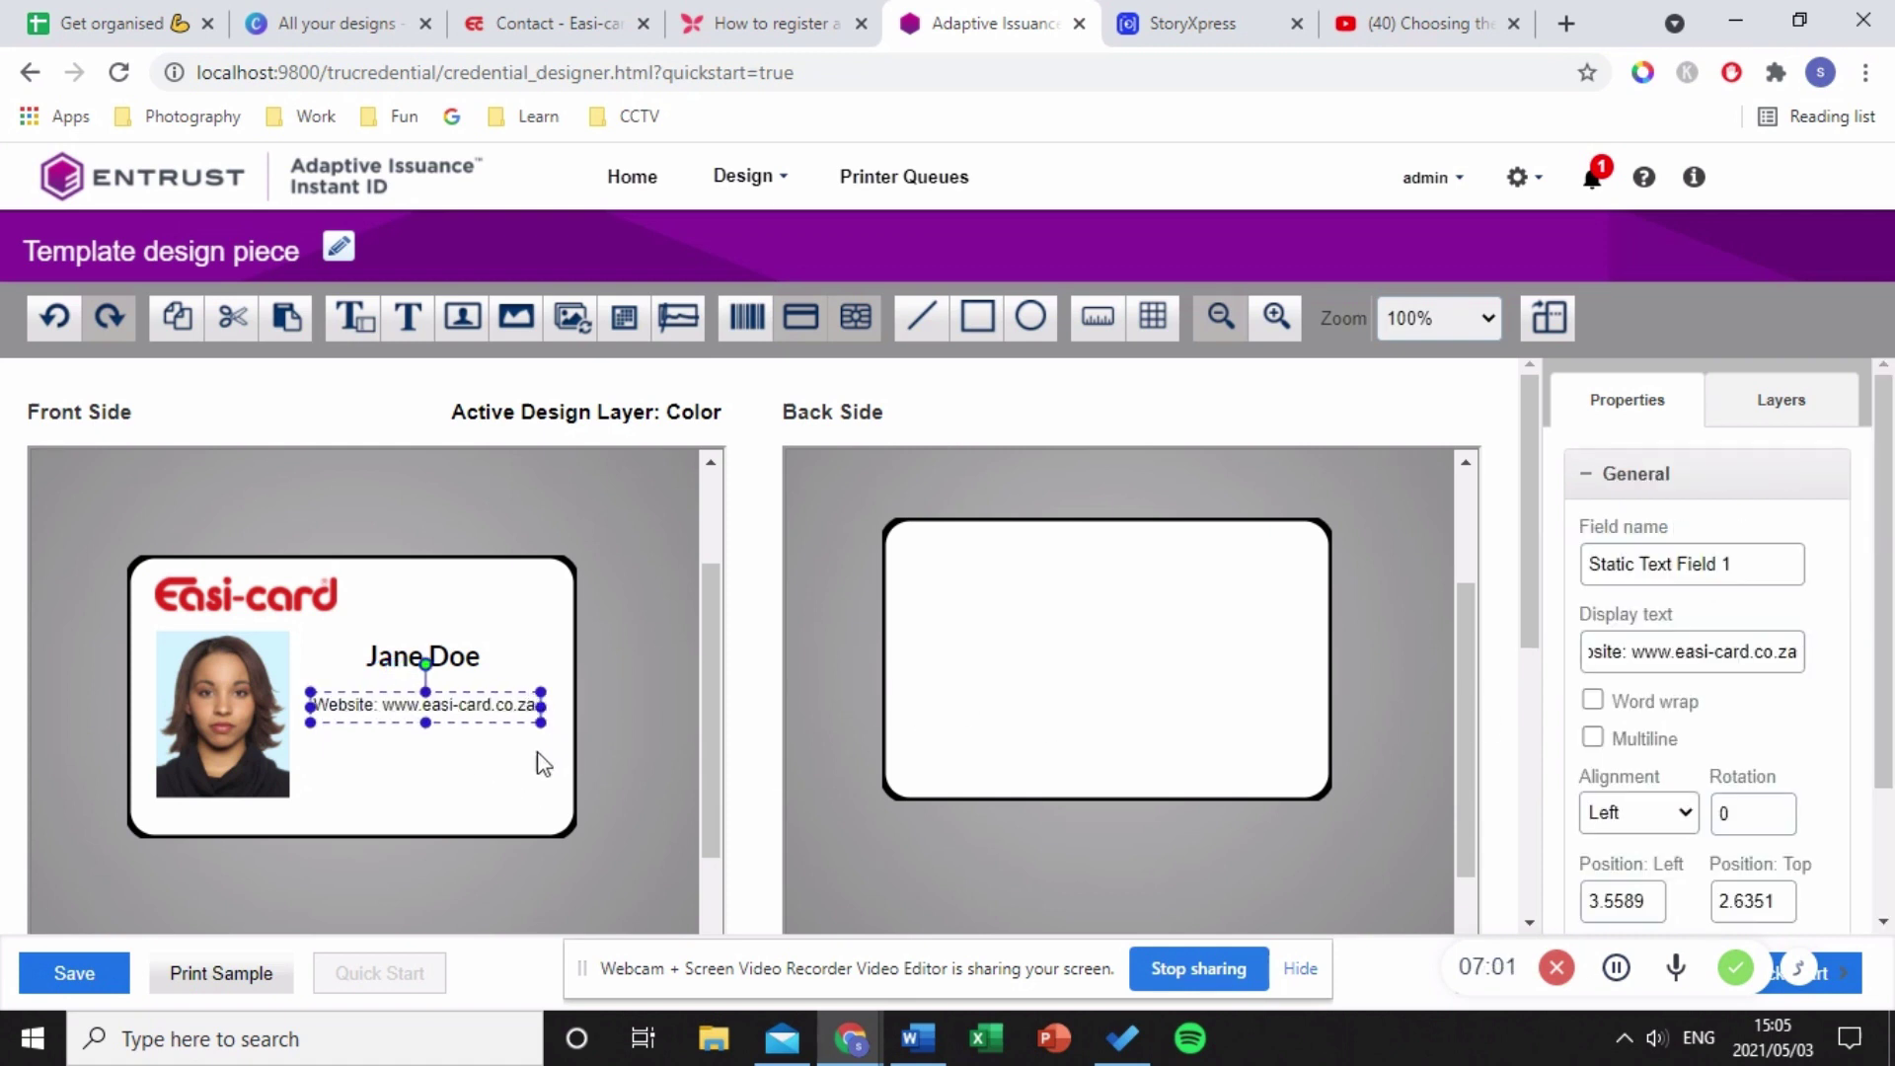
pyautogui.click(1673, 823)
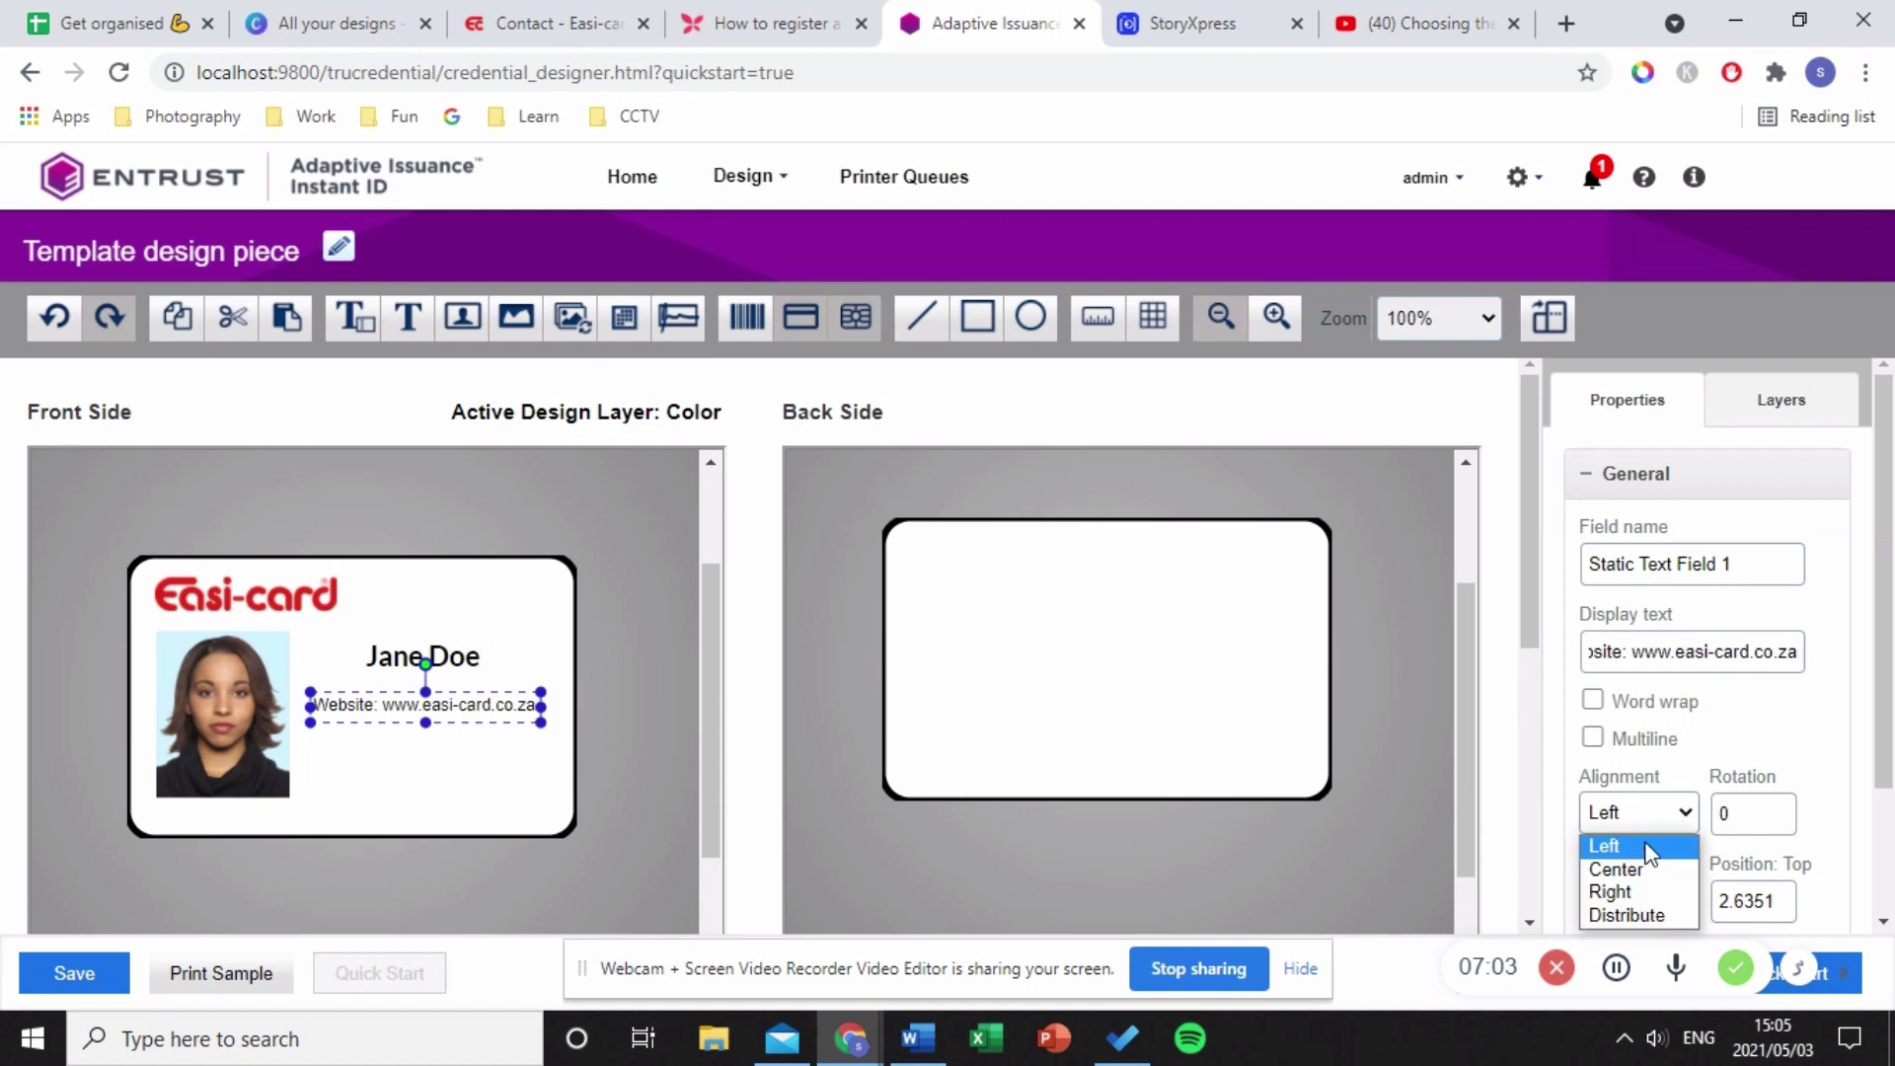
pyautogui.click(1661, 849)
pyautogui.scroll(-1, 1659, 843)
pyautogui.scroll(-1, 1662, 846)
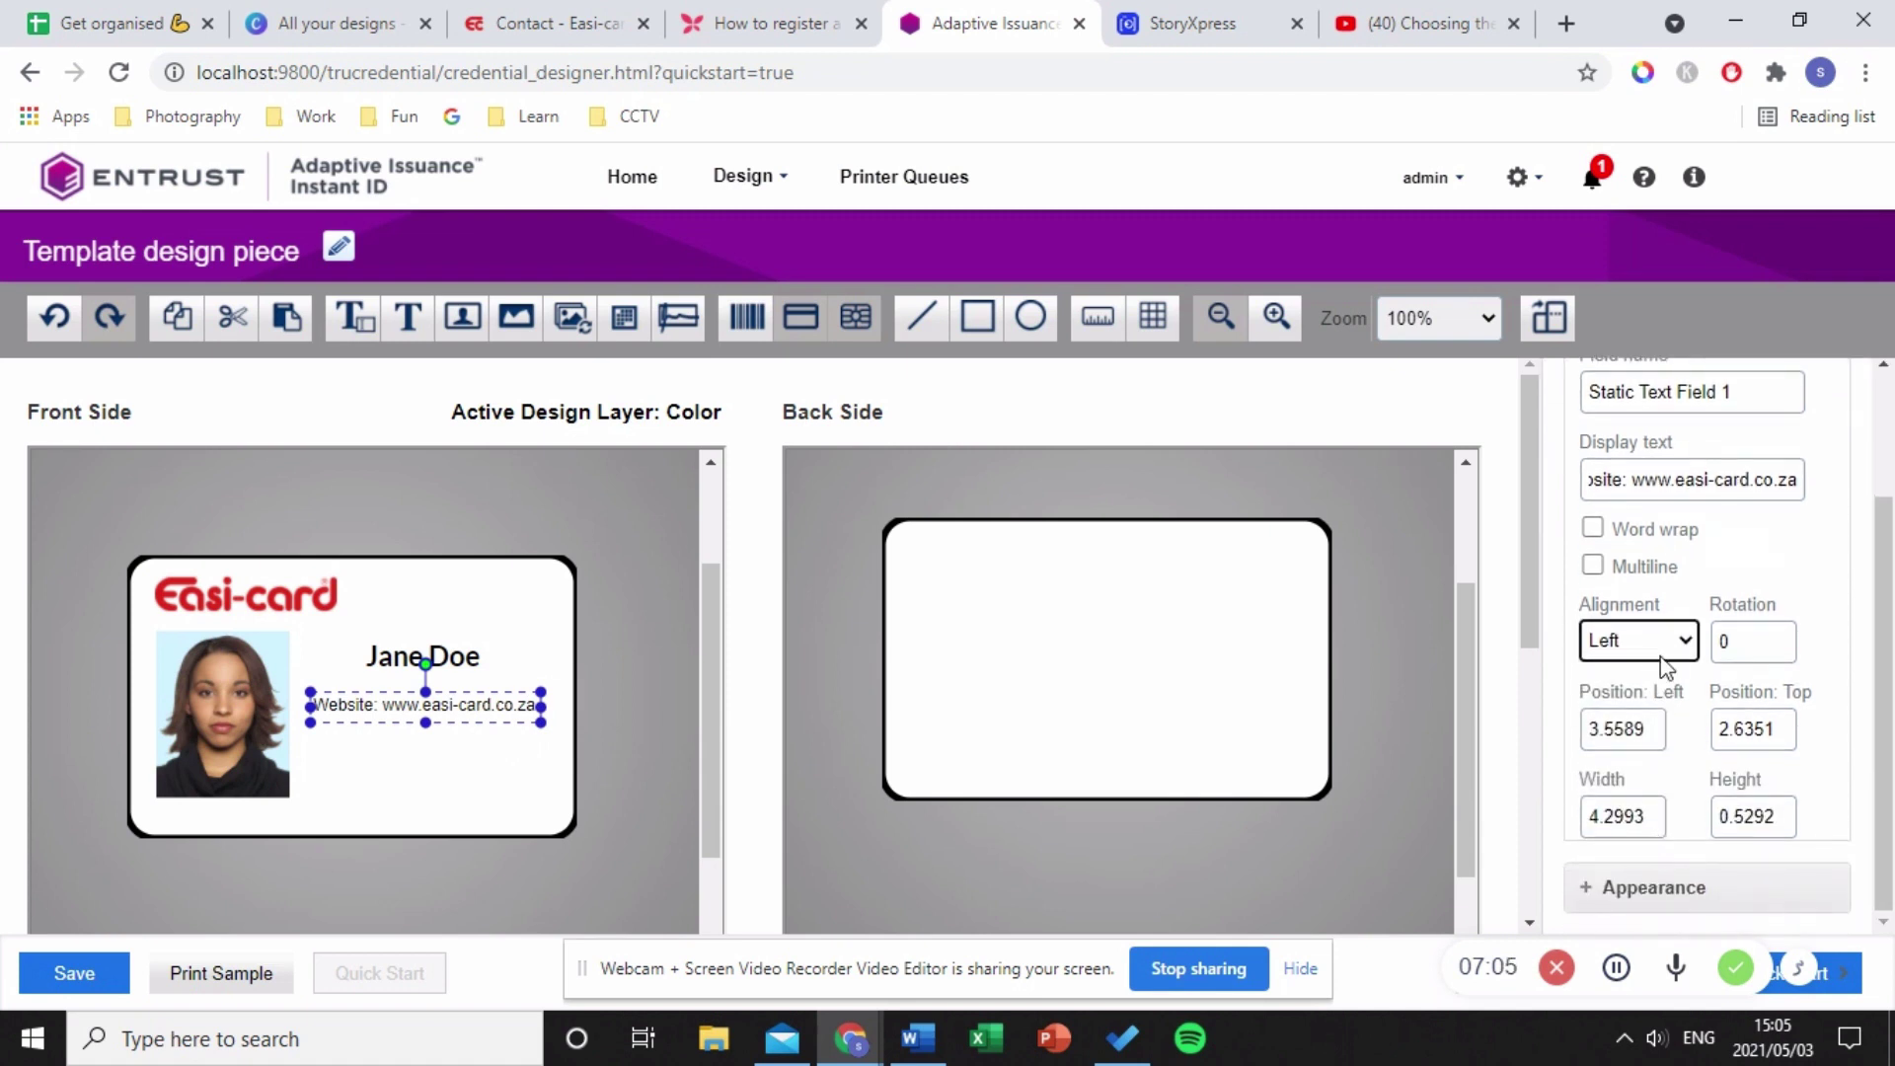
pyautogui.click(1777, 888)
pyautogui.scroll(-3, 1777, 888)
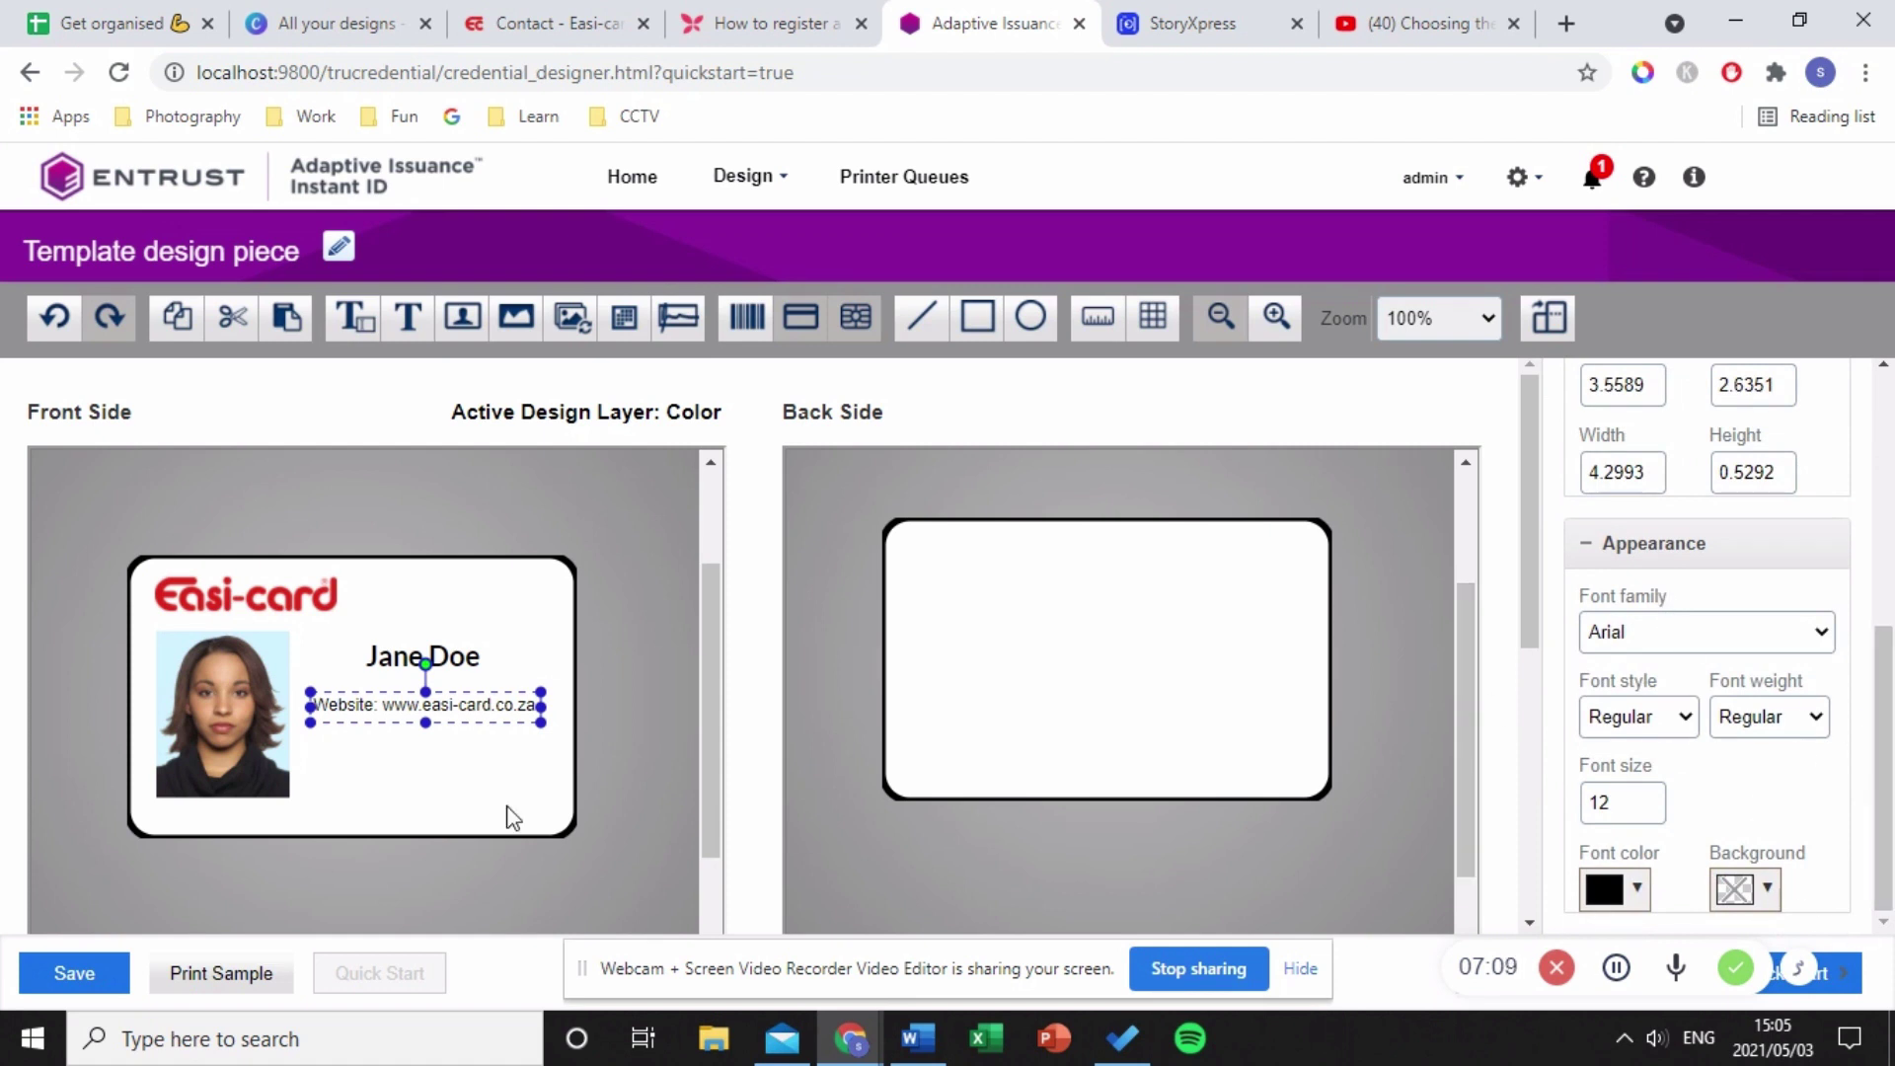
pyautogui.click(417, 751)
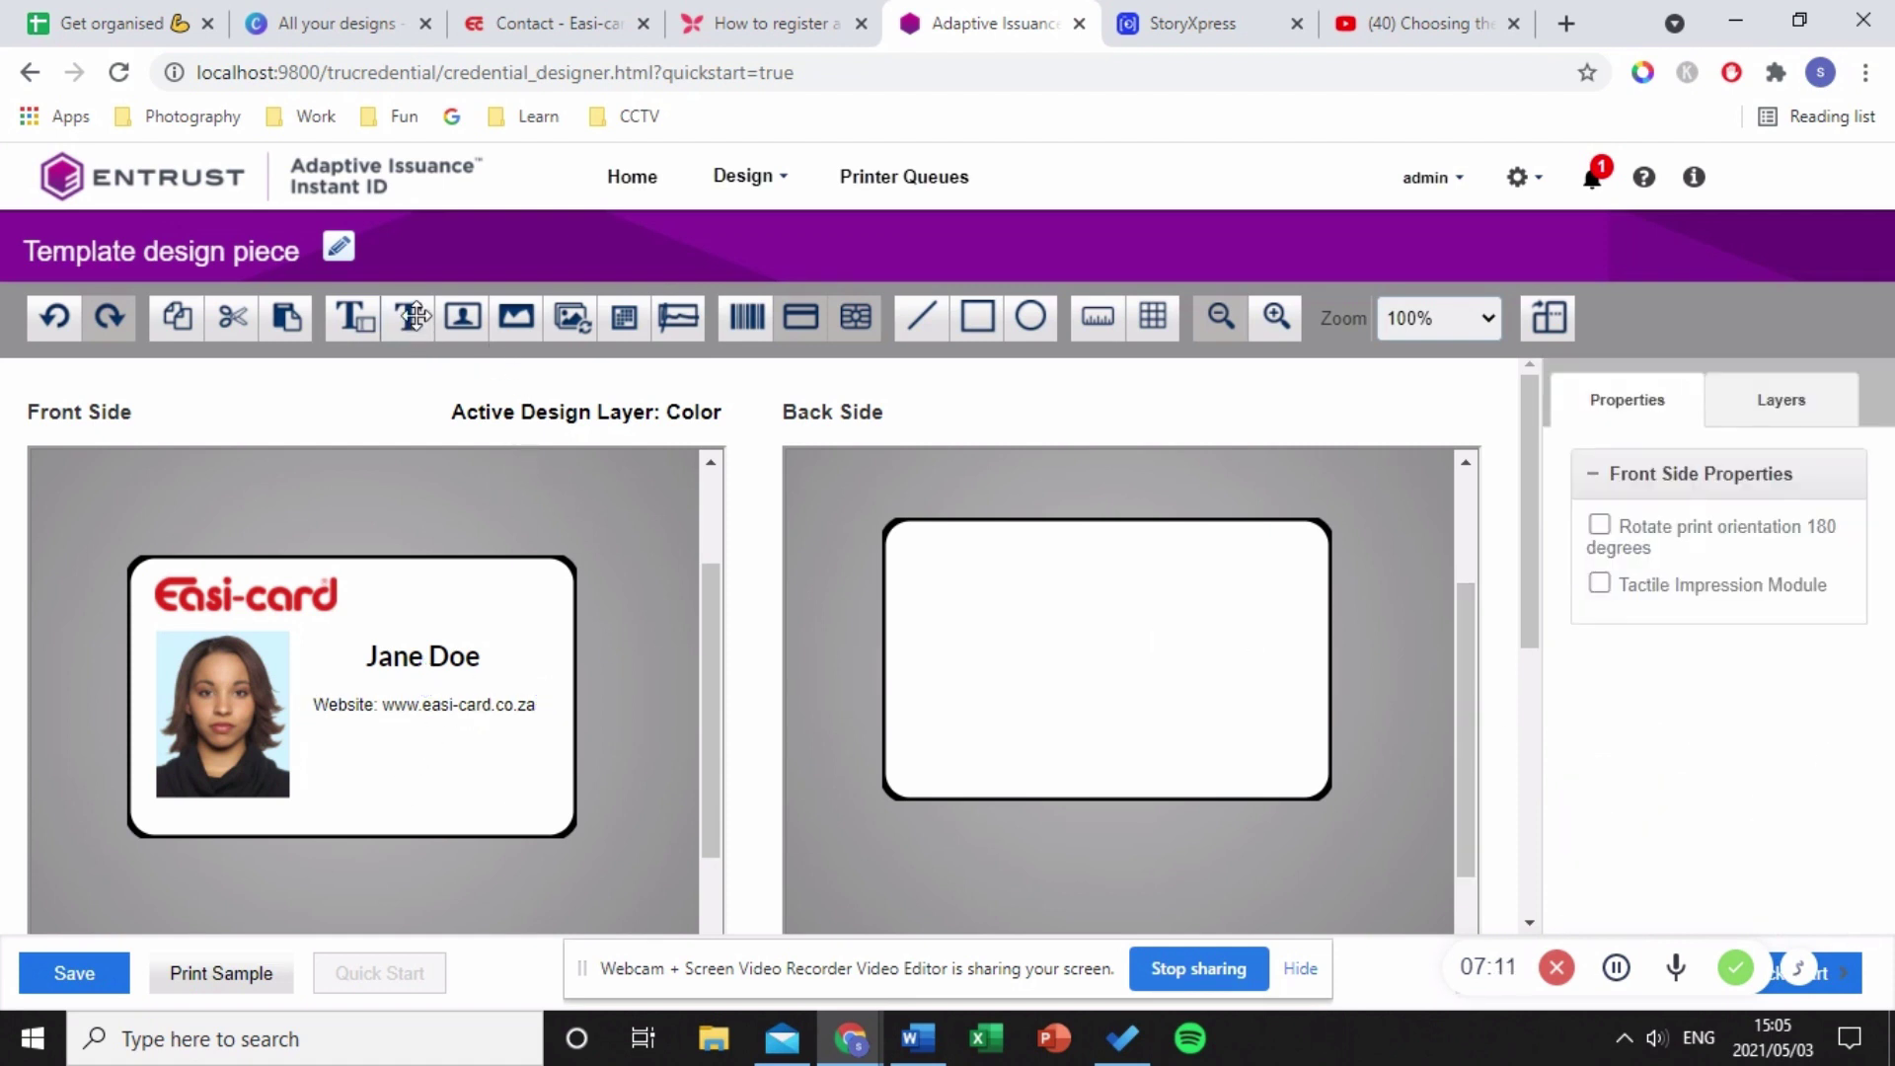
pyautogui.moveTo(408, 316); pyautogui.dragTo(345, 753)
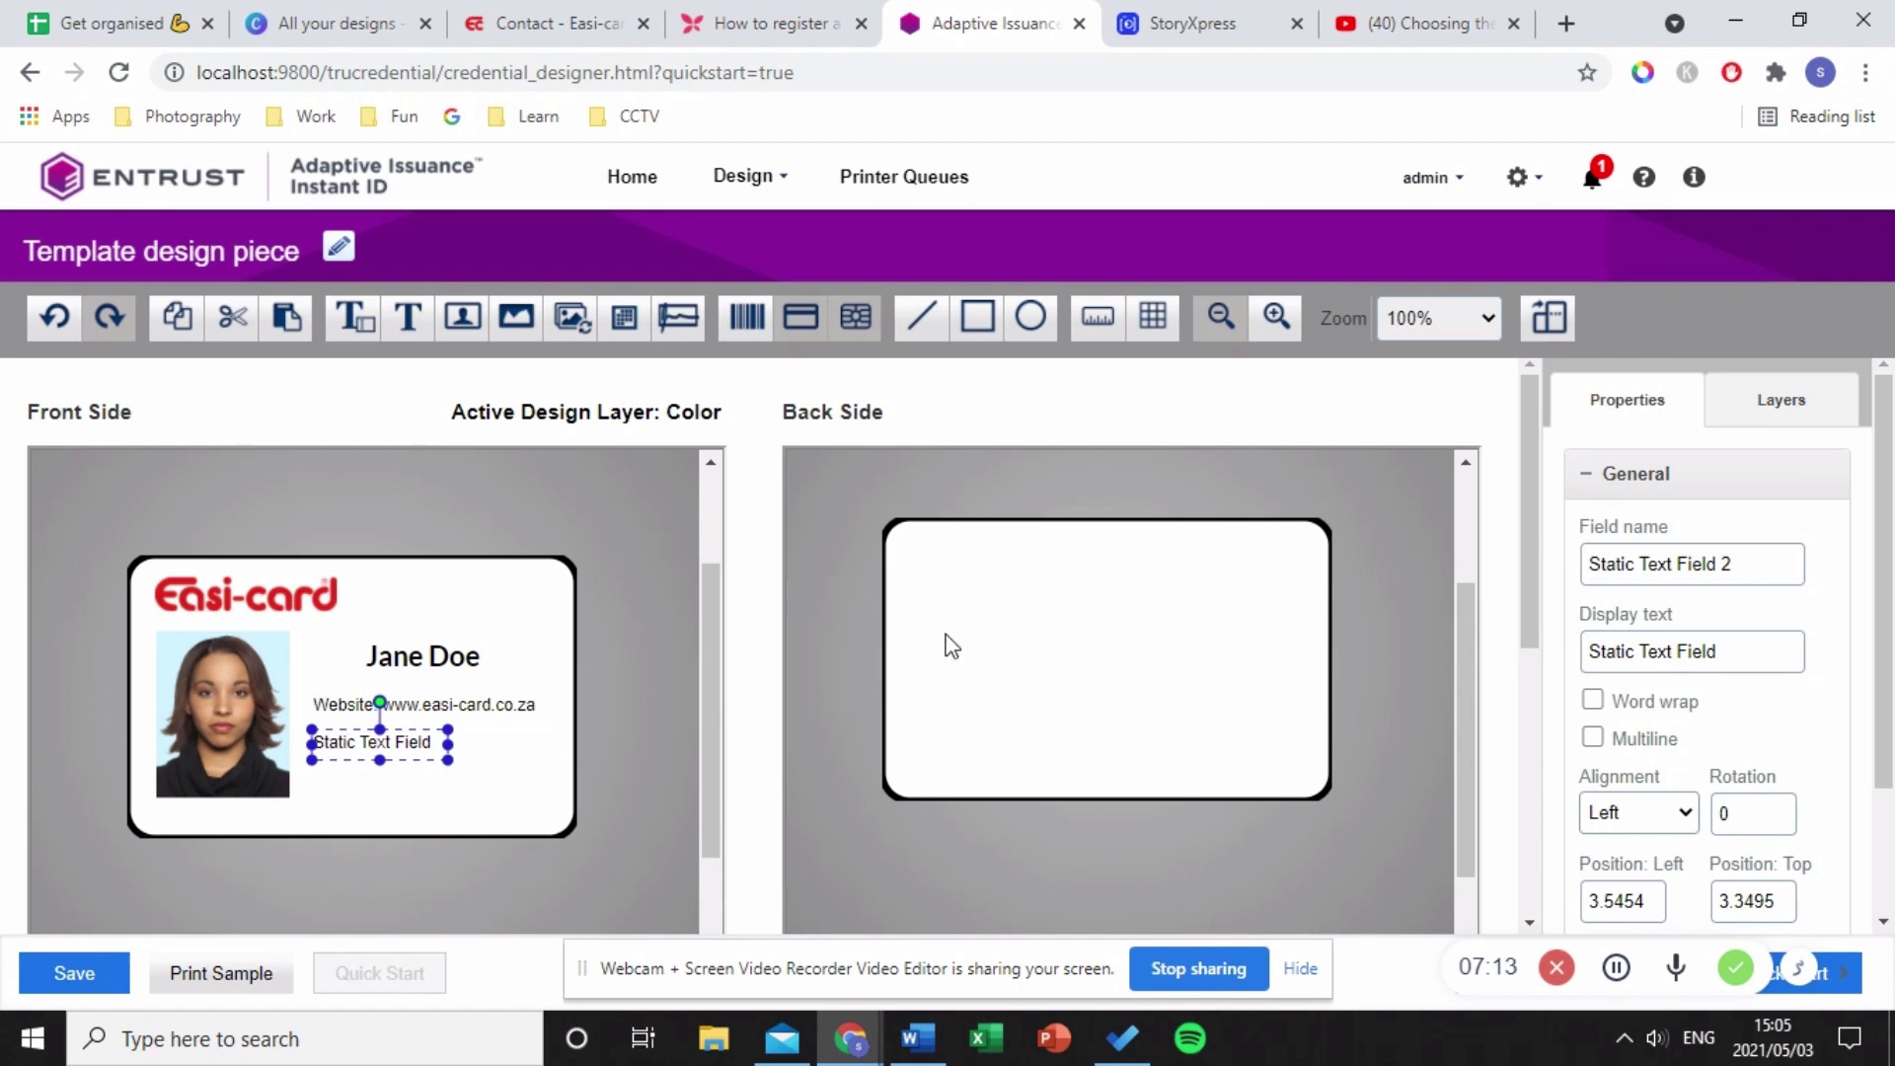
pyautogui.moveTo(1760, 653); pyautogui.dragTo(1455, 643)
pyautogui.write('P')
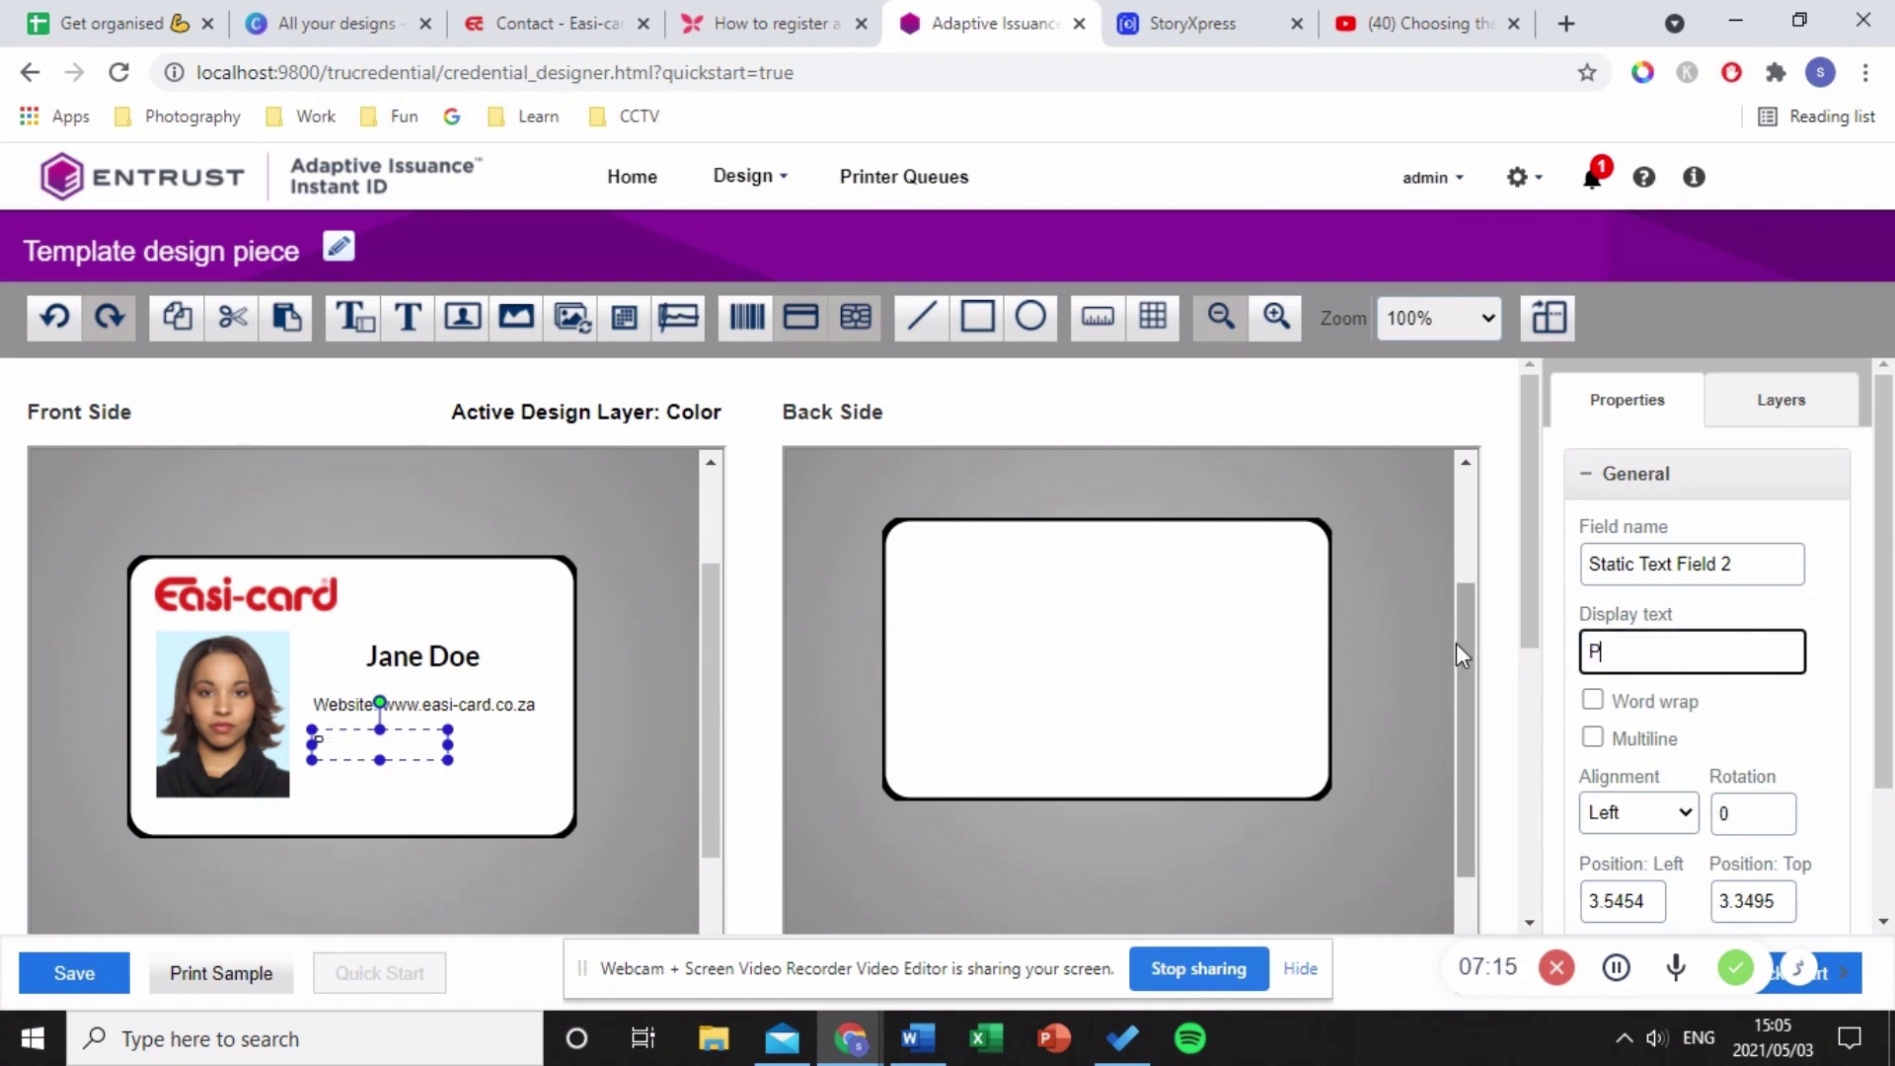
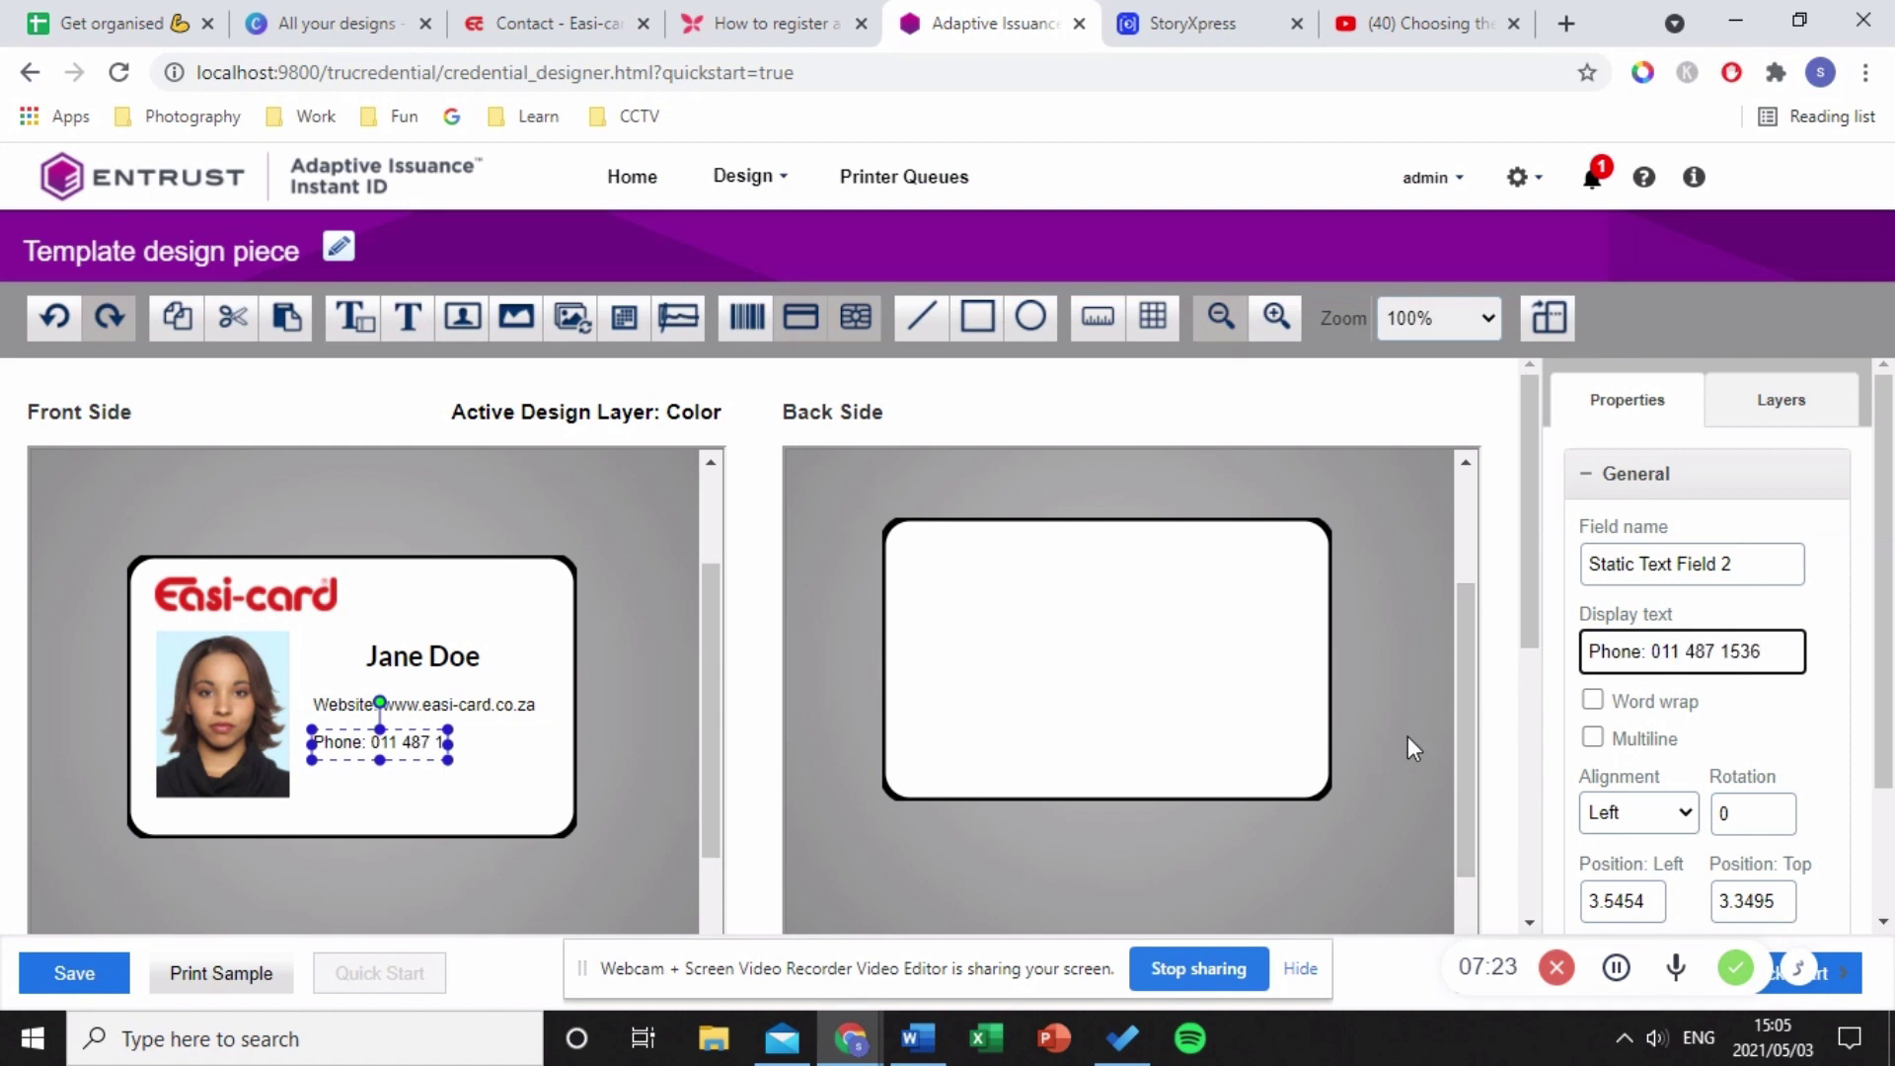
pyautogui.scroll(-2, 1644, 707)
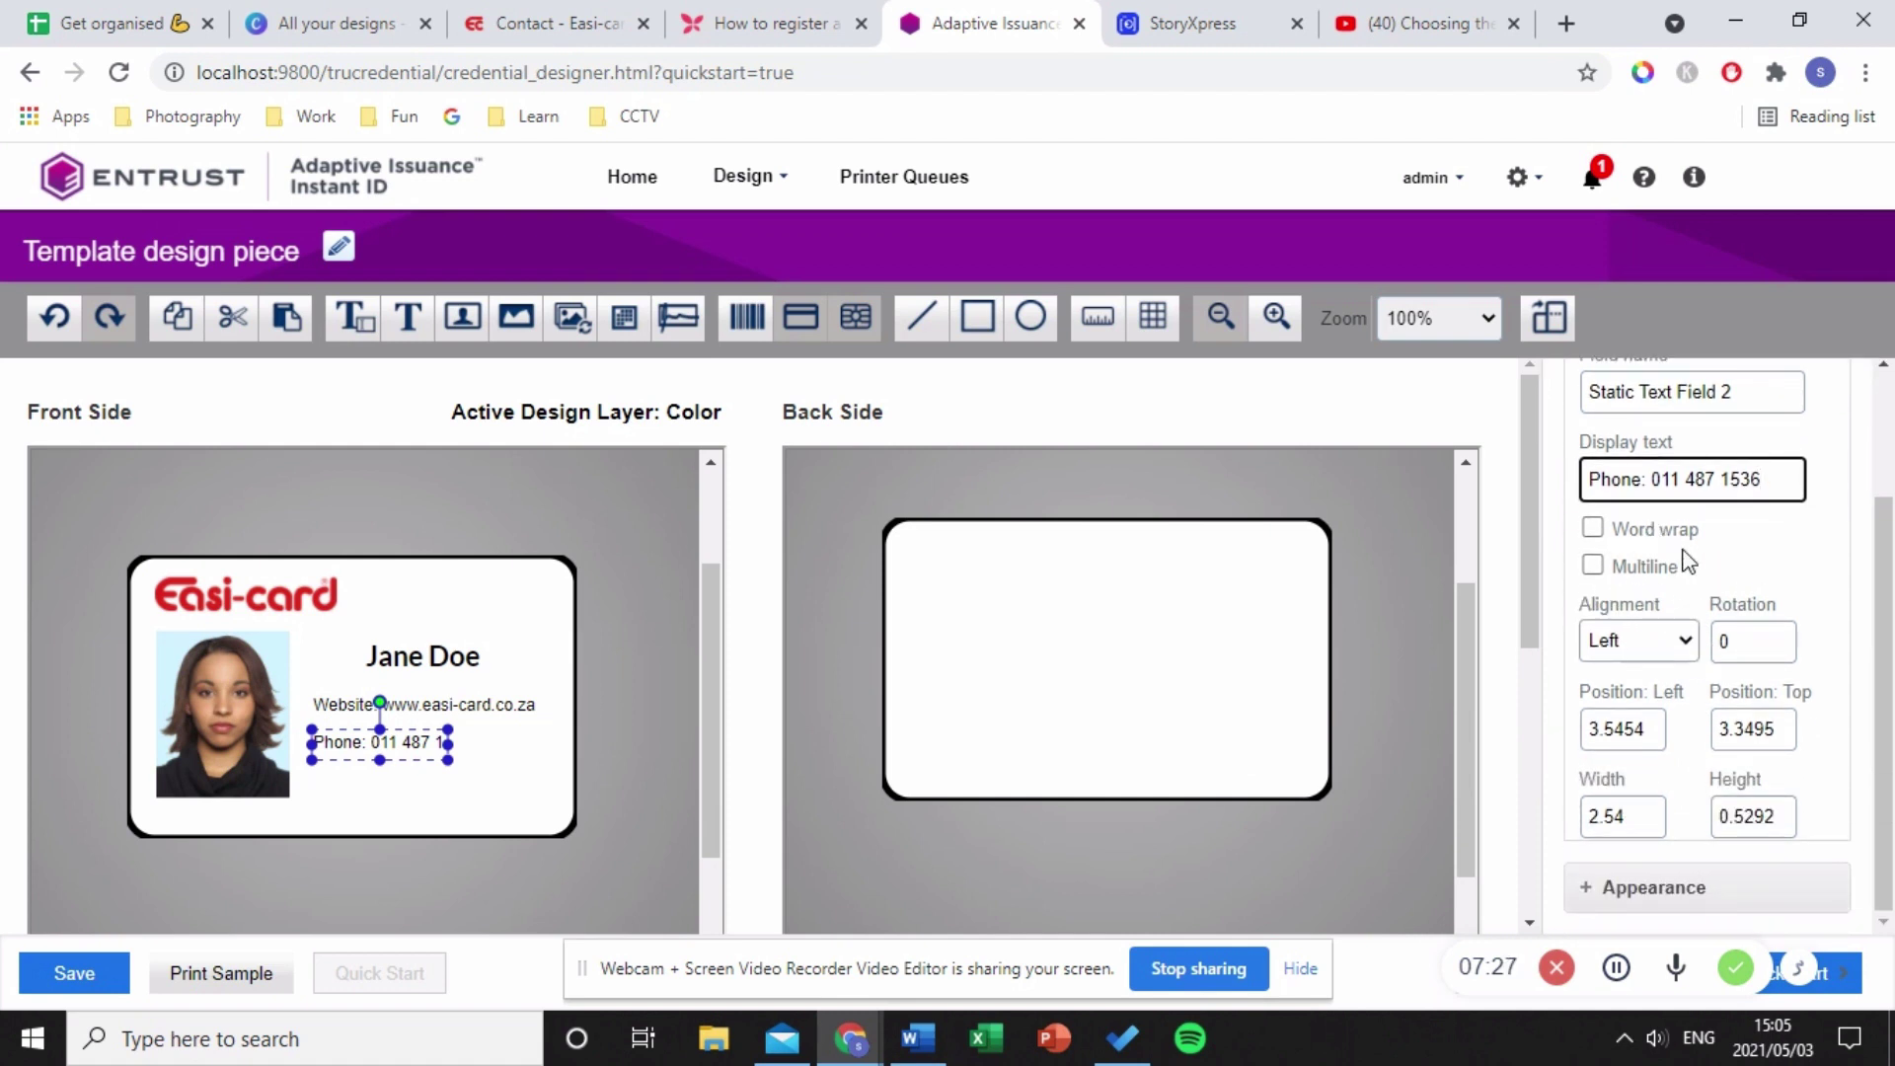
# - Widen the phone field to show the full number and align it with the website line
pyautogui.click(452, 759)
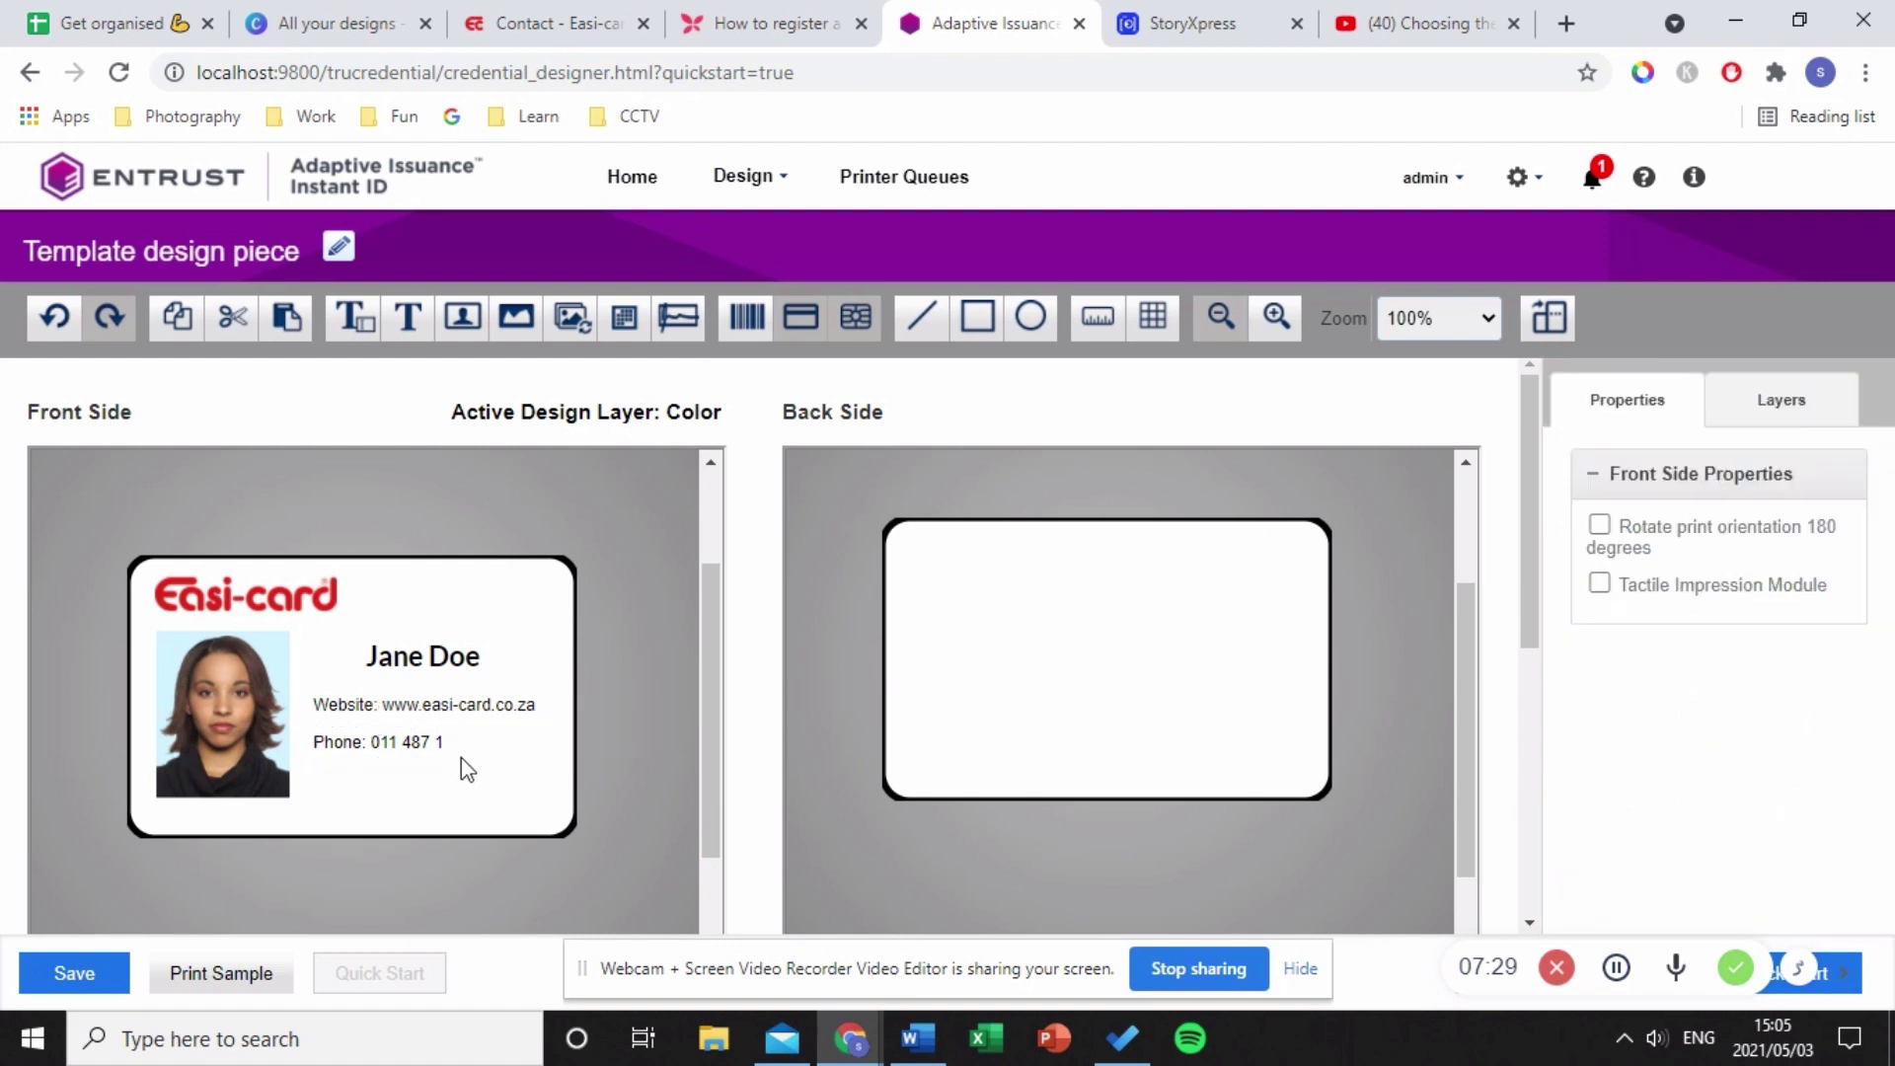
pyautogui.click(449, 755)
pyautogui.moveTo(448, 731); pyautogui.dragTo(518, 729)
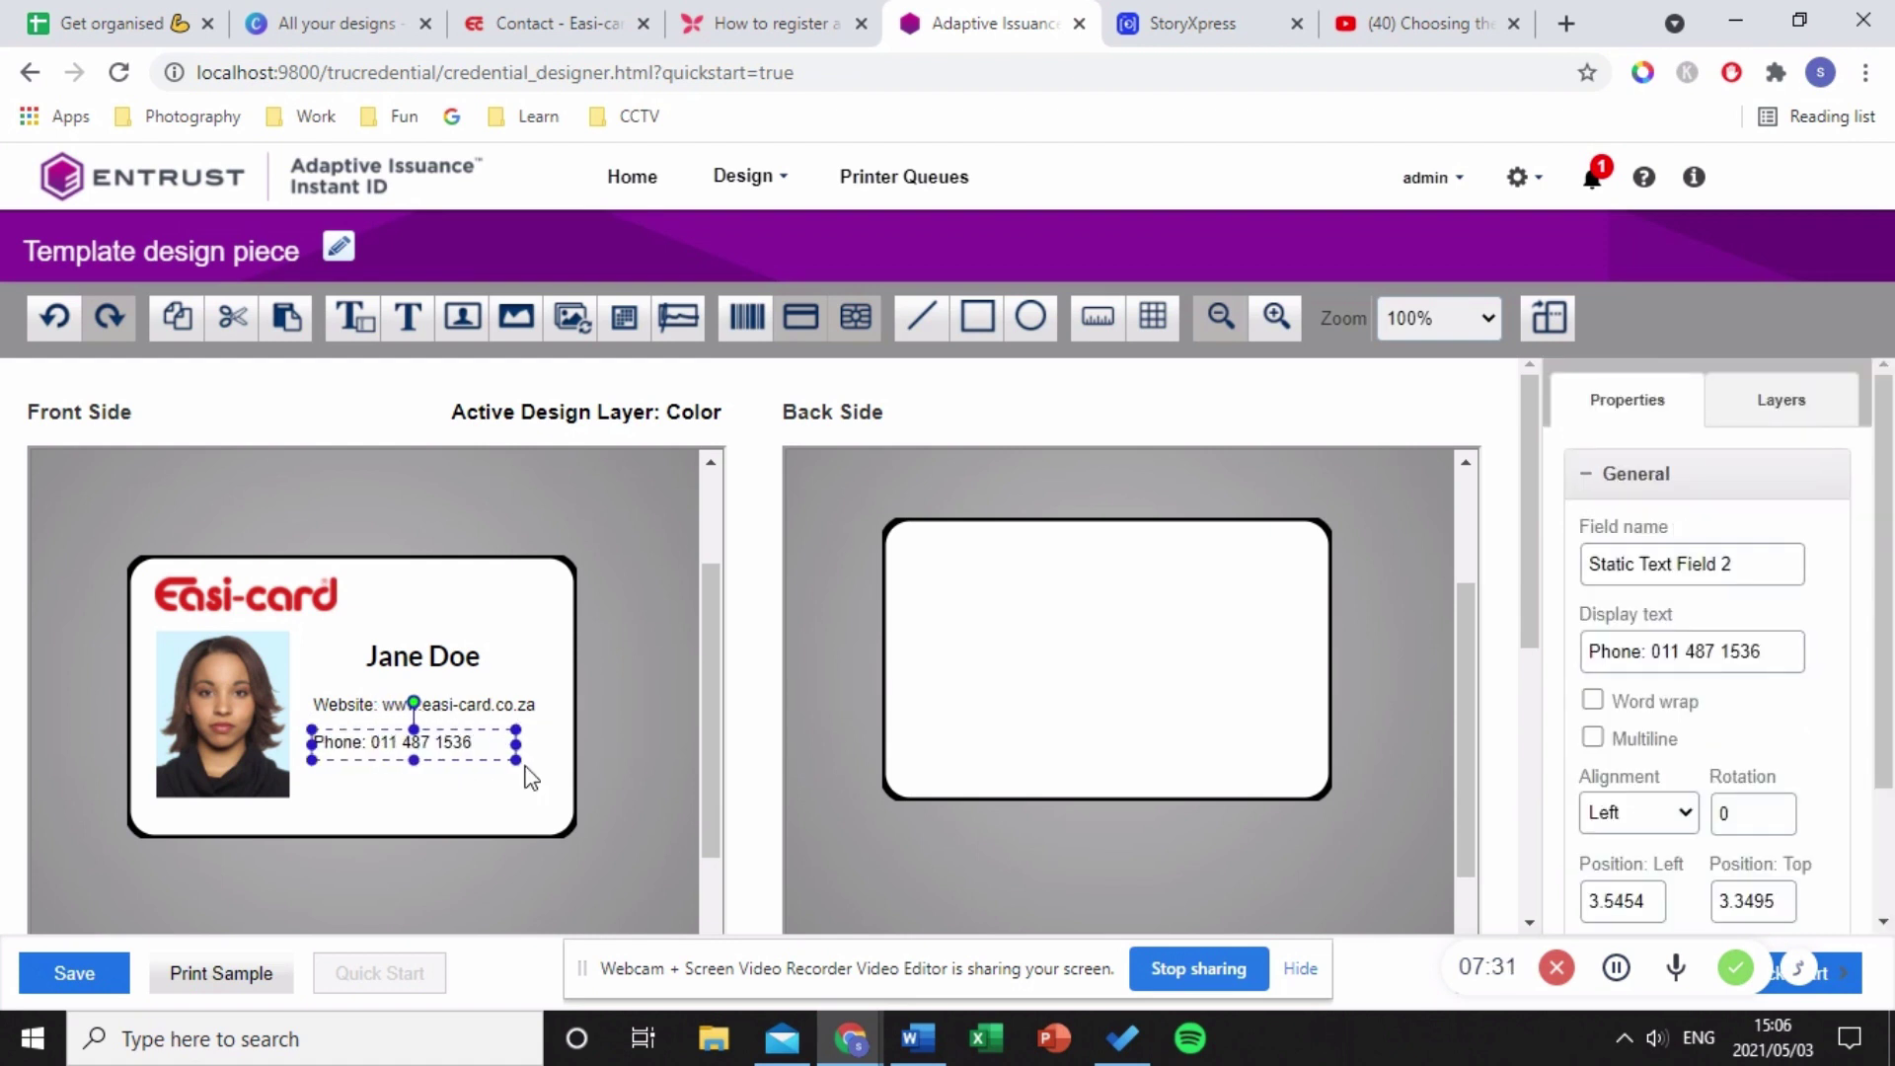
pyautogui.click(526, 774)
pyautogui.click(375, 704)
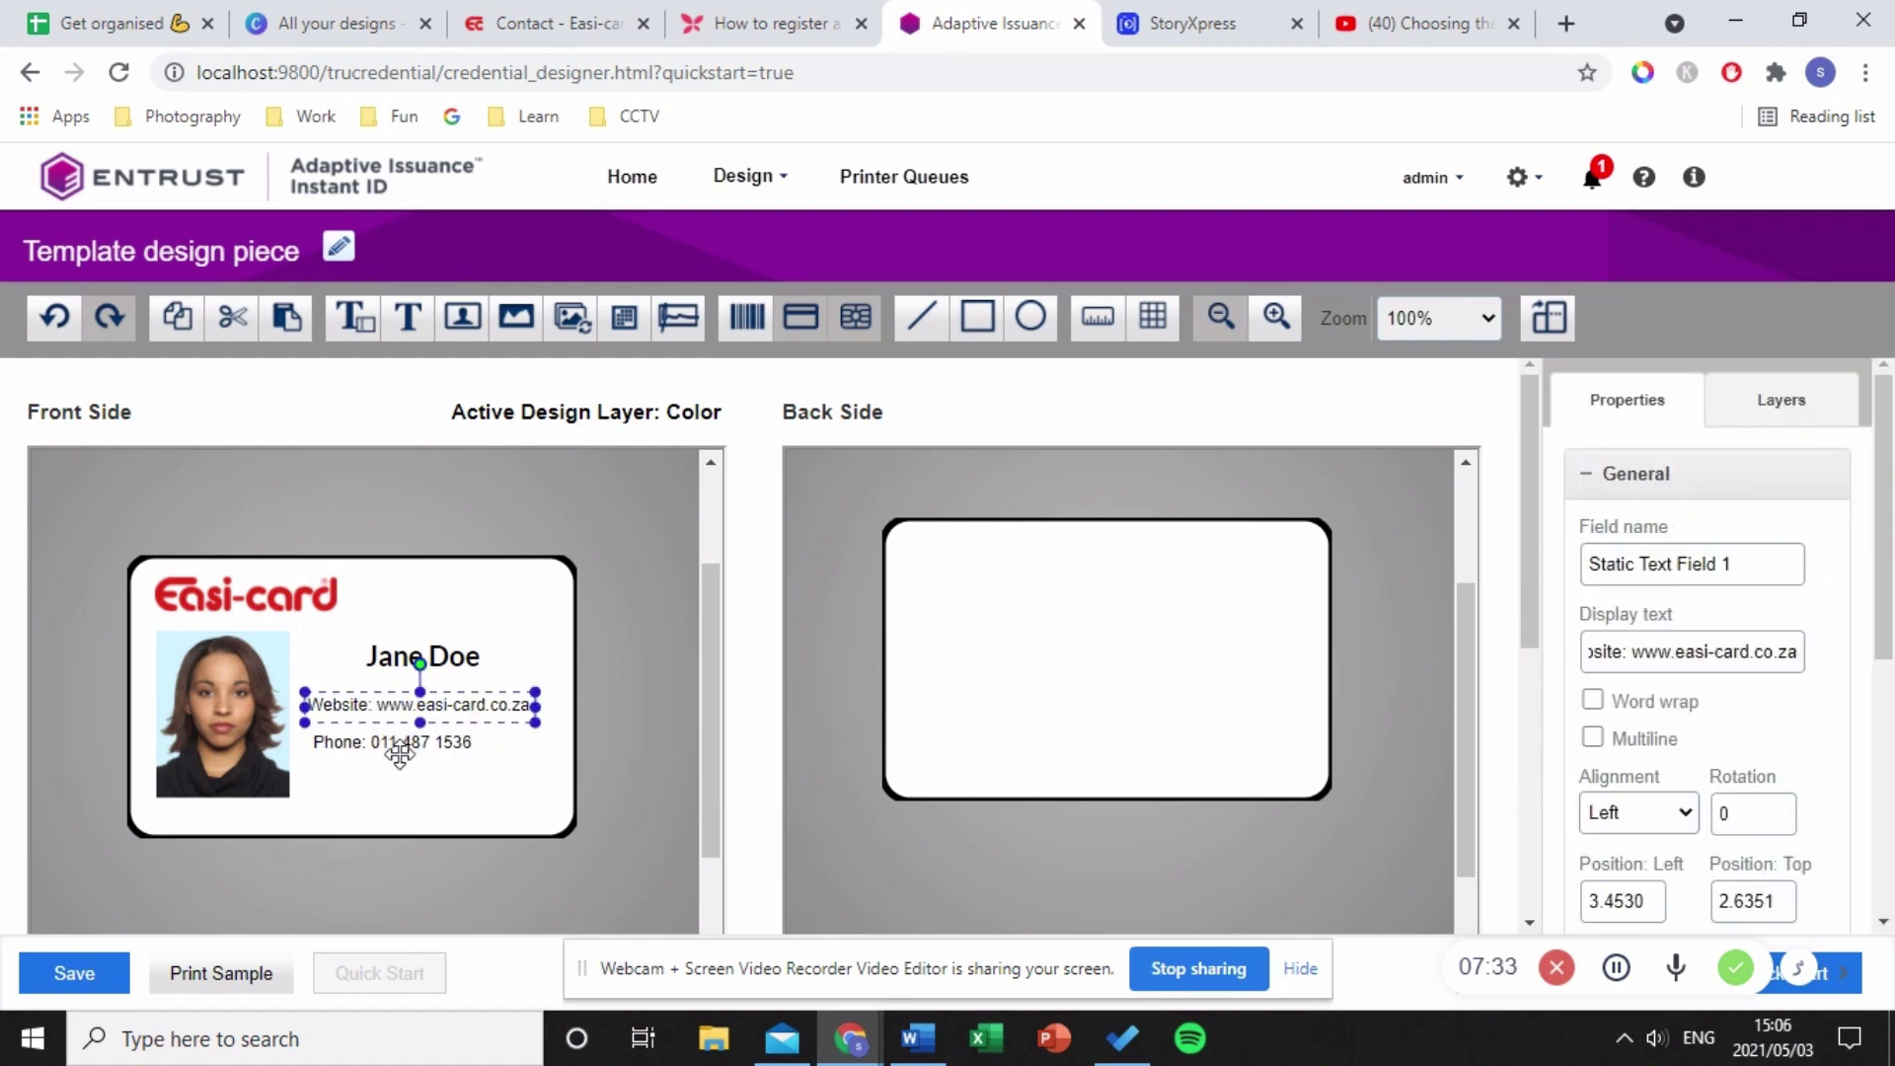
pyautogui.click(392, 744)
pyautogui.moveTo(394, 744); pyautogui.dragTo(387, 734)
pyautogui.click(419, 824)
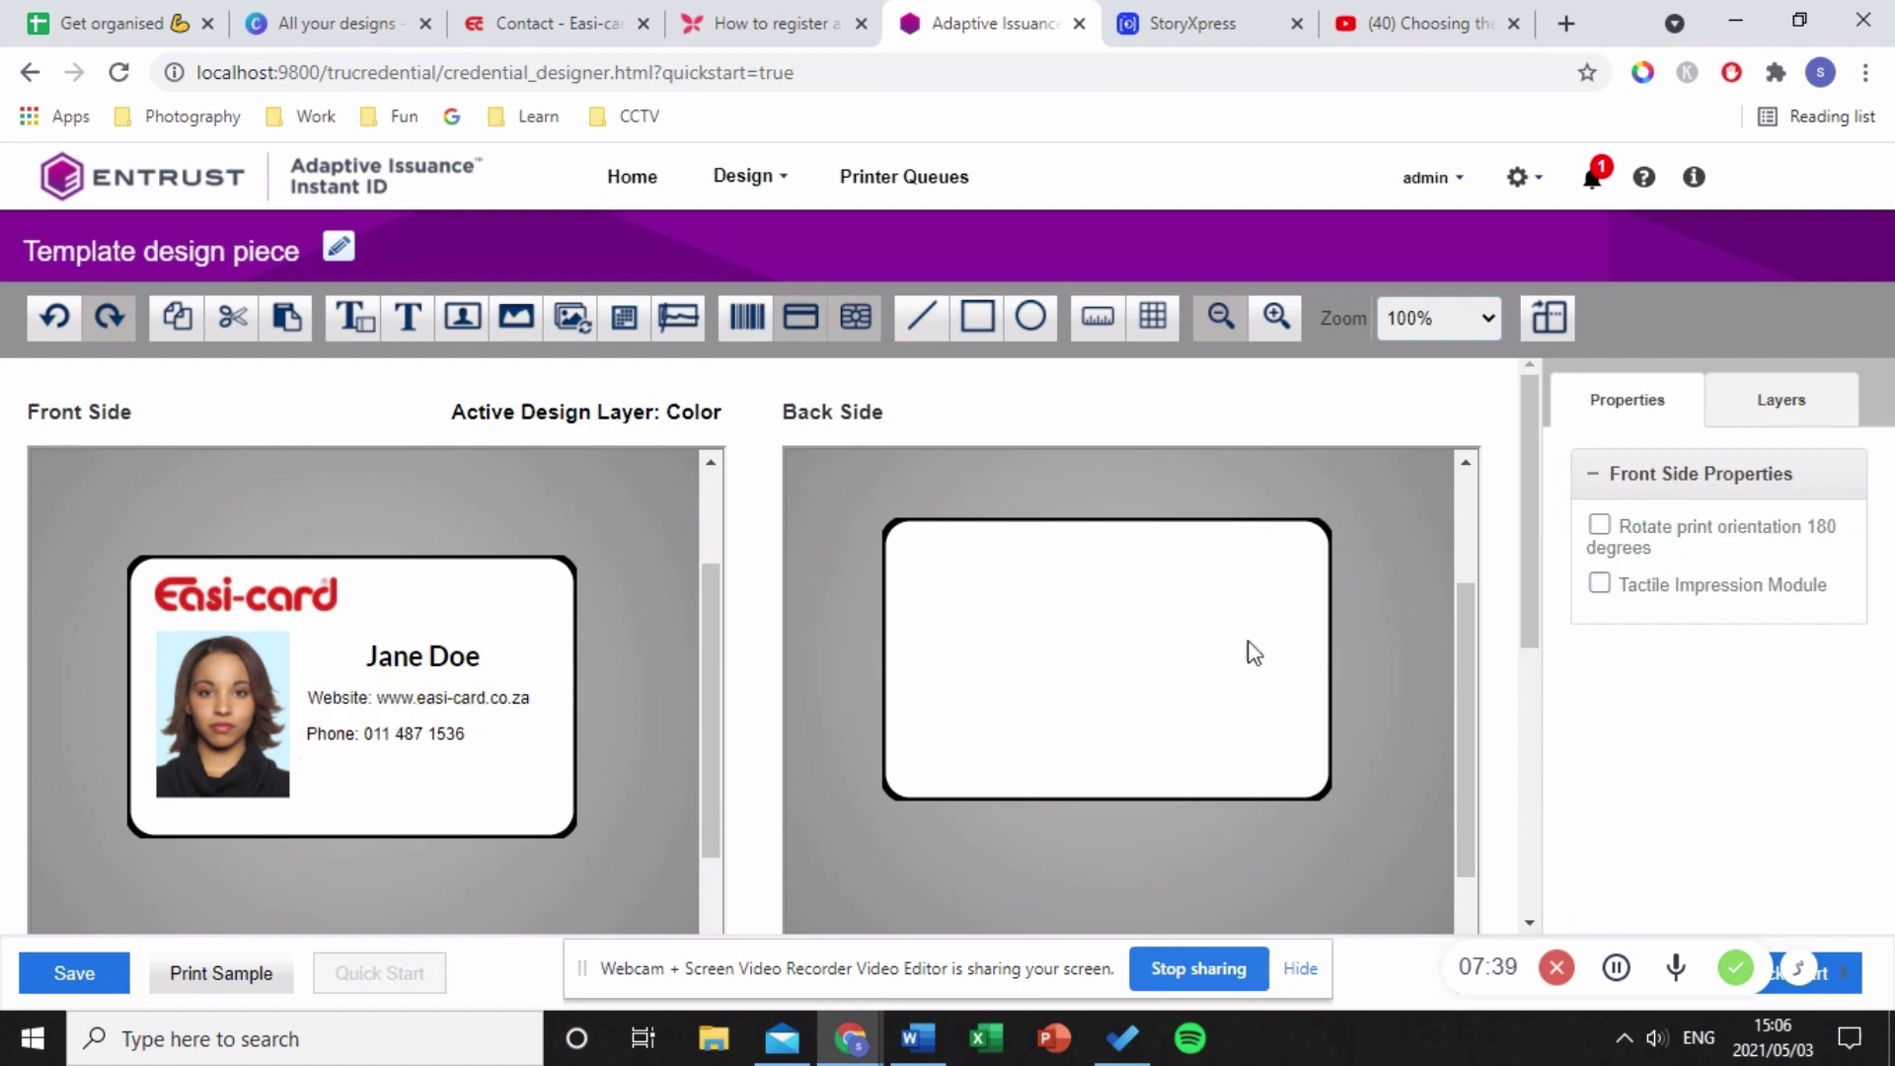
pyautogui.click(426, 321)
pyautogui.click(309, 752)
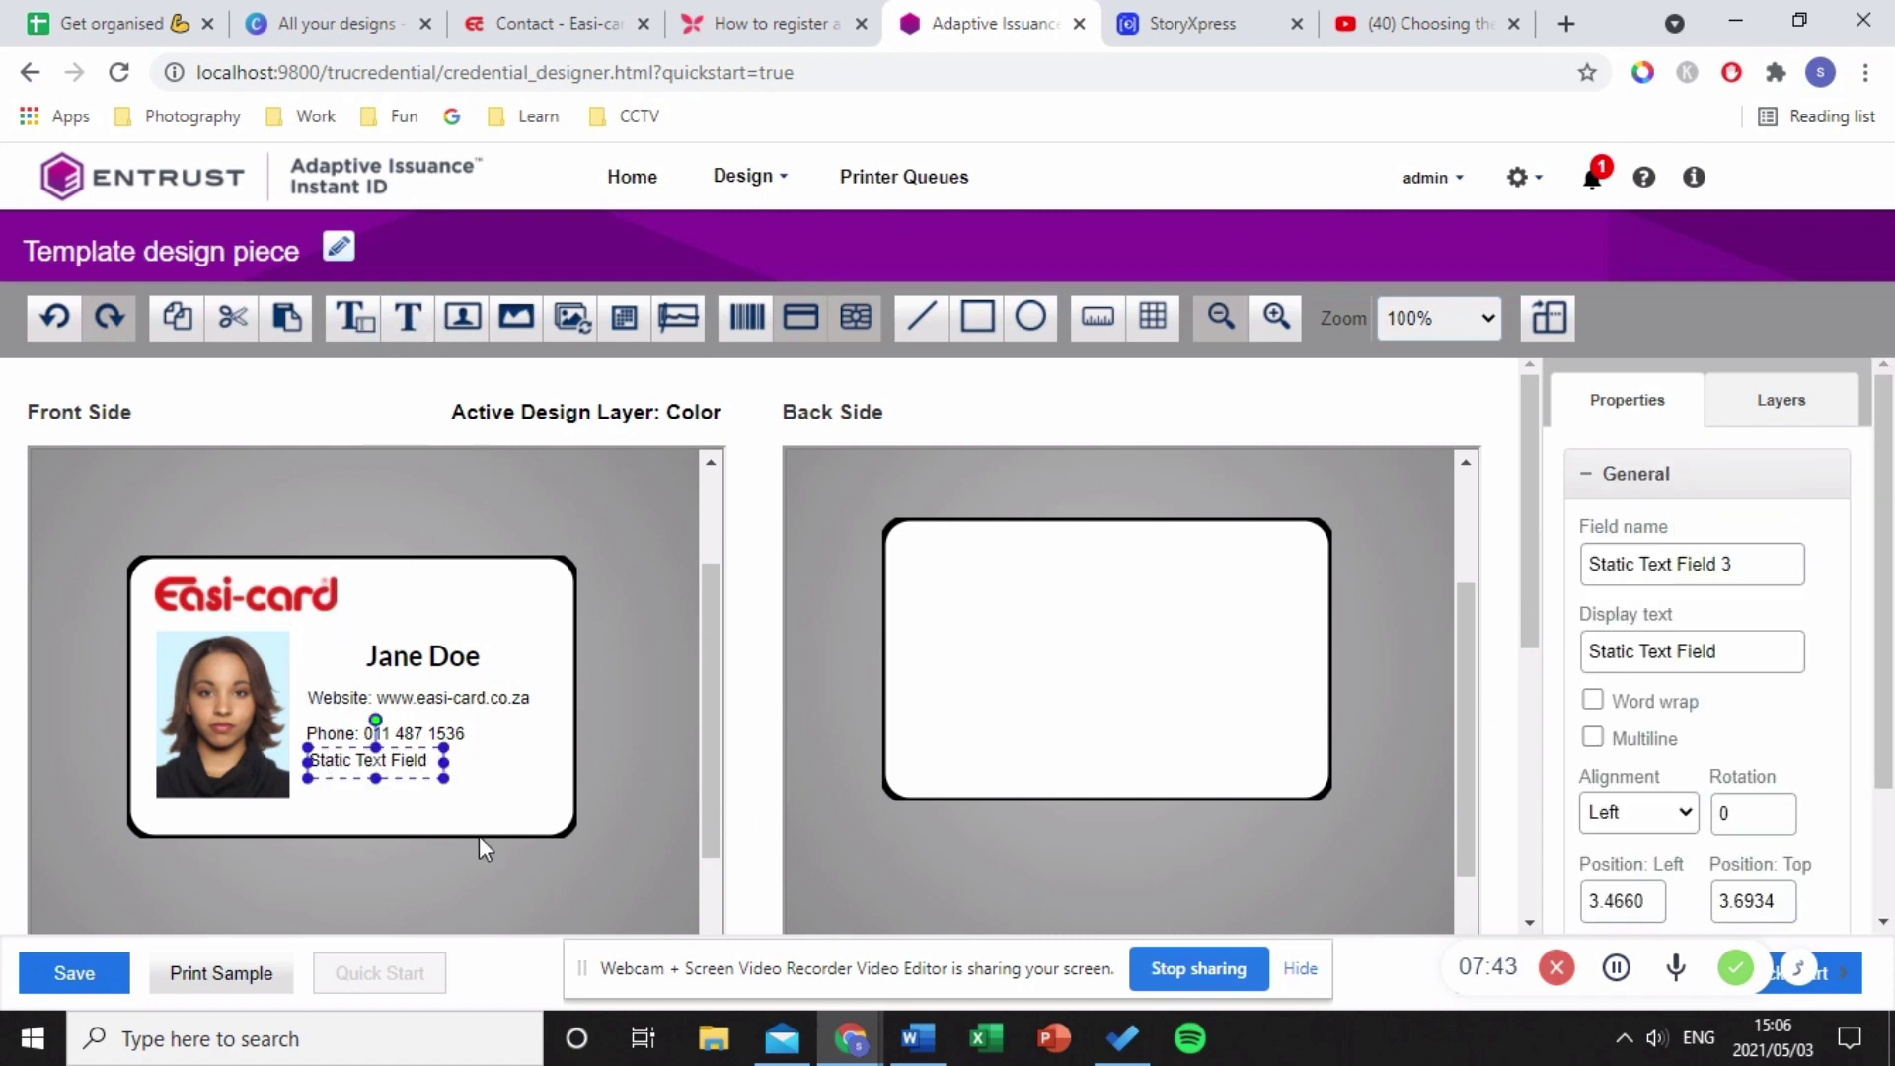
pyautogui.moveTo(388, 763); pyautogui.dragTo(388, 778)
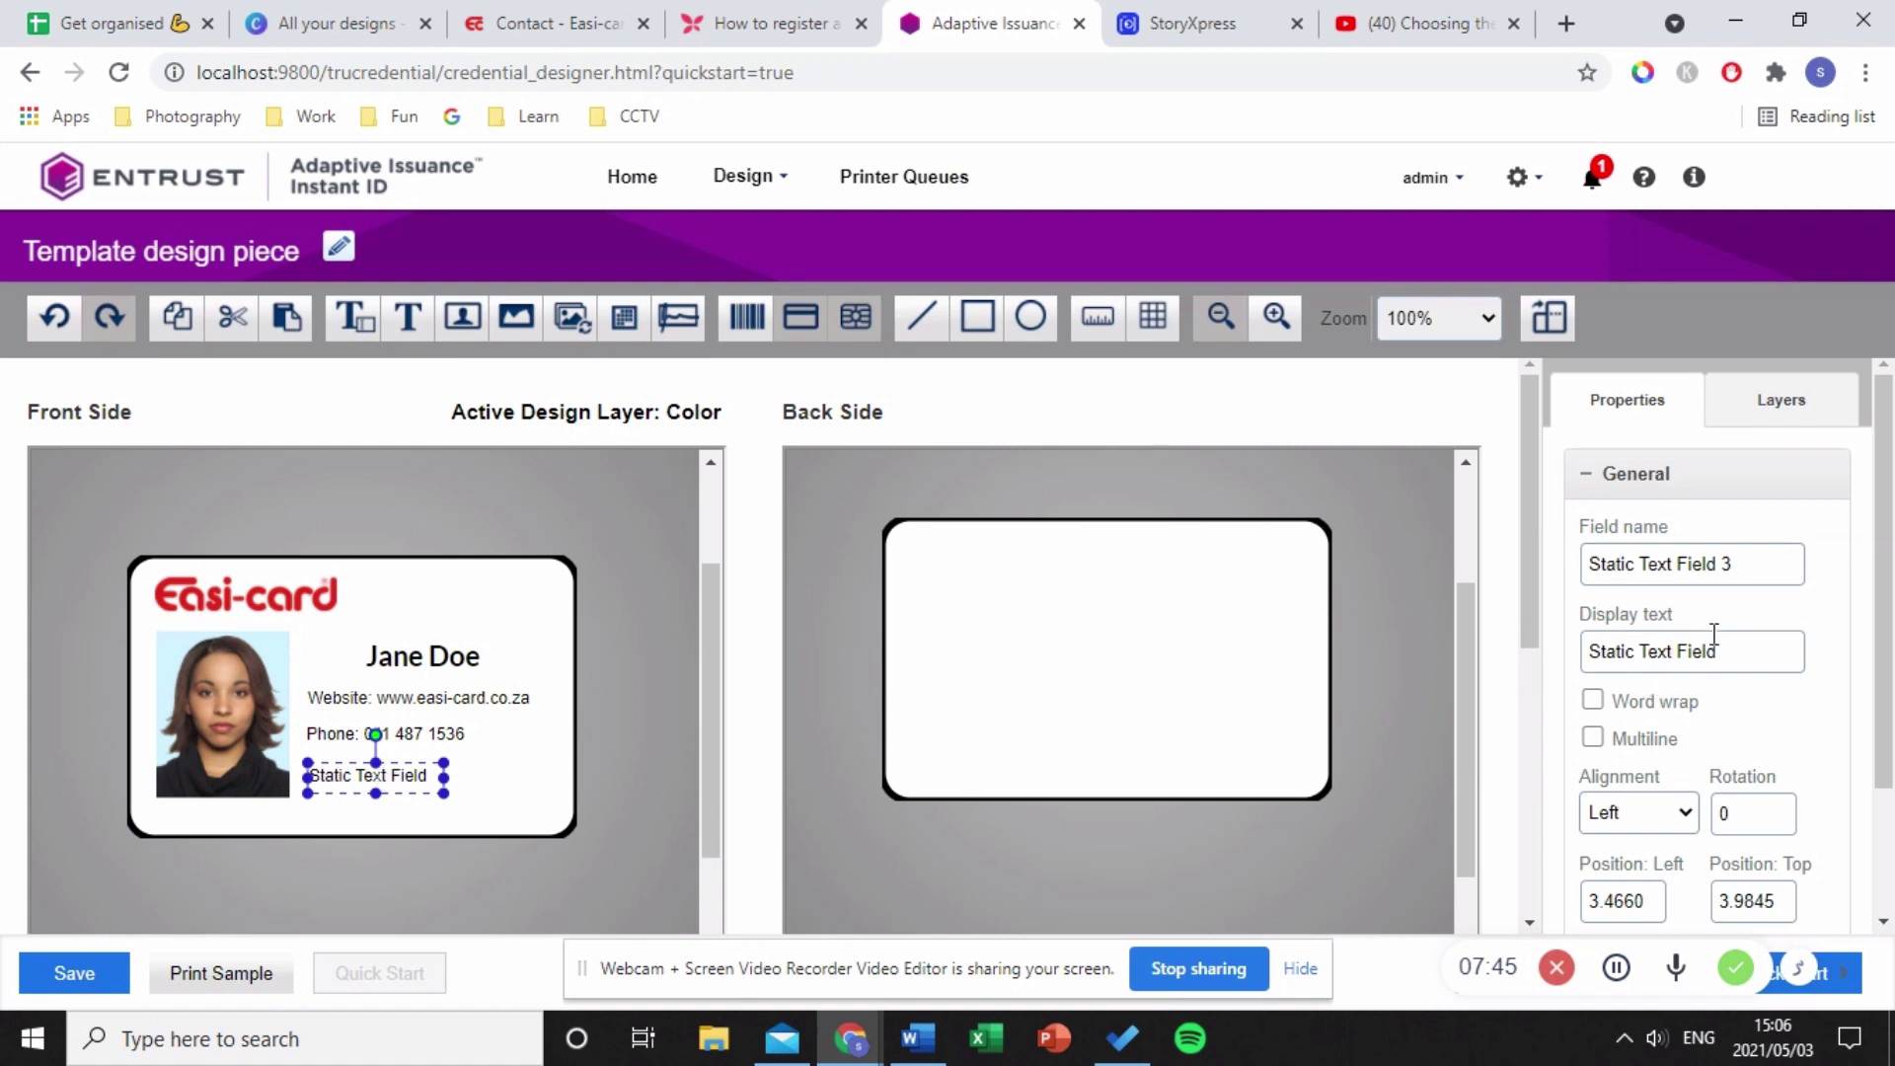
pyautogui.moveTo(1727, 648); pyautogui.dragTo(1476, 686)
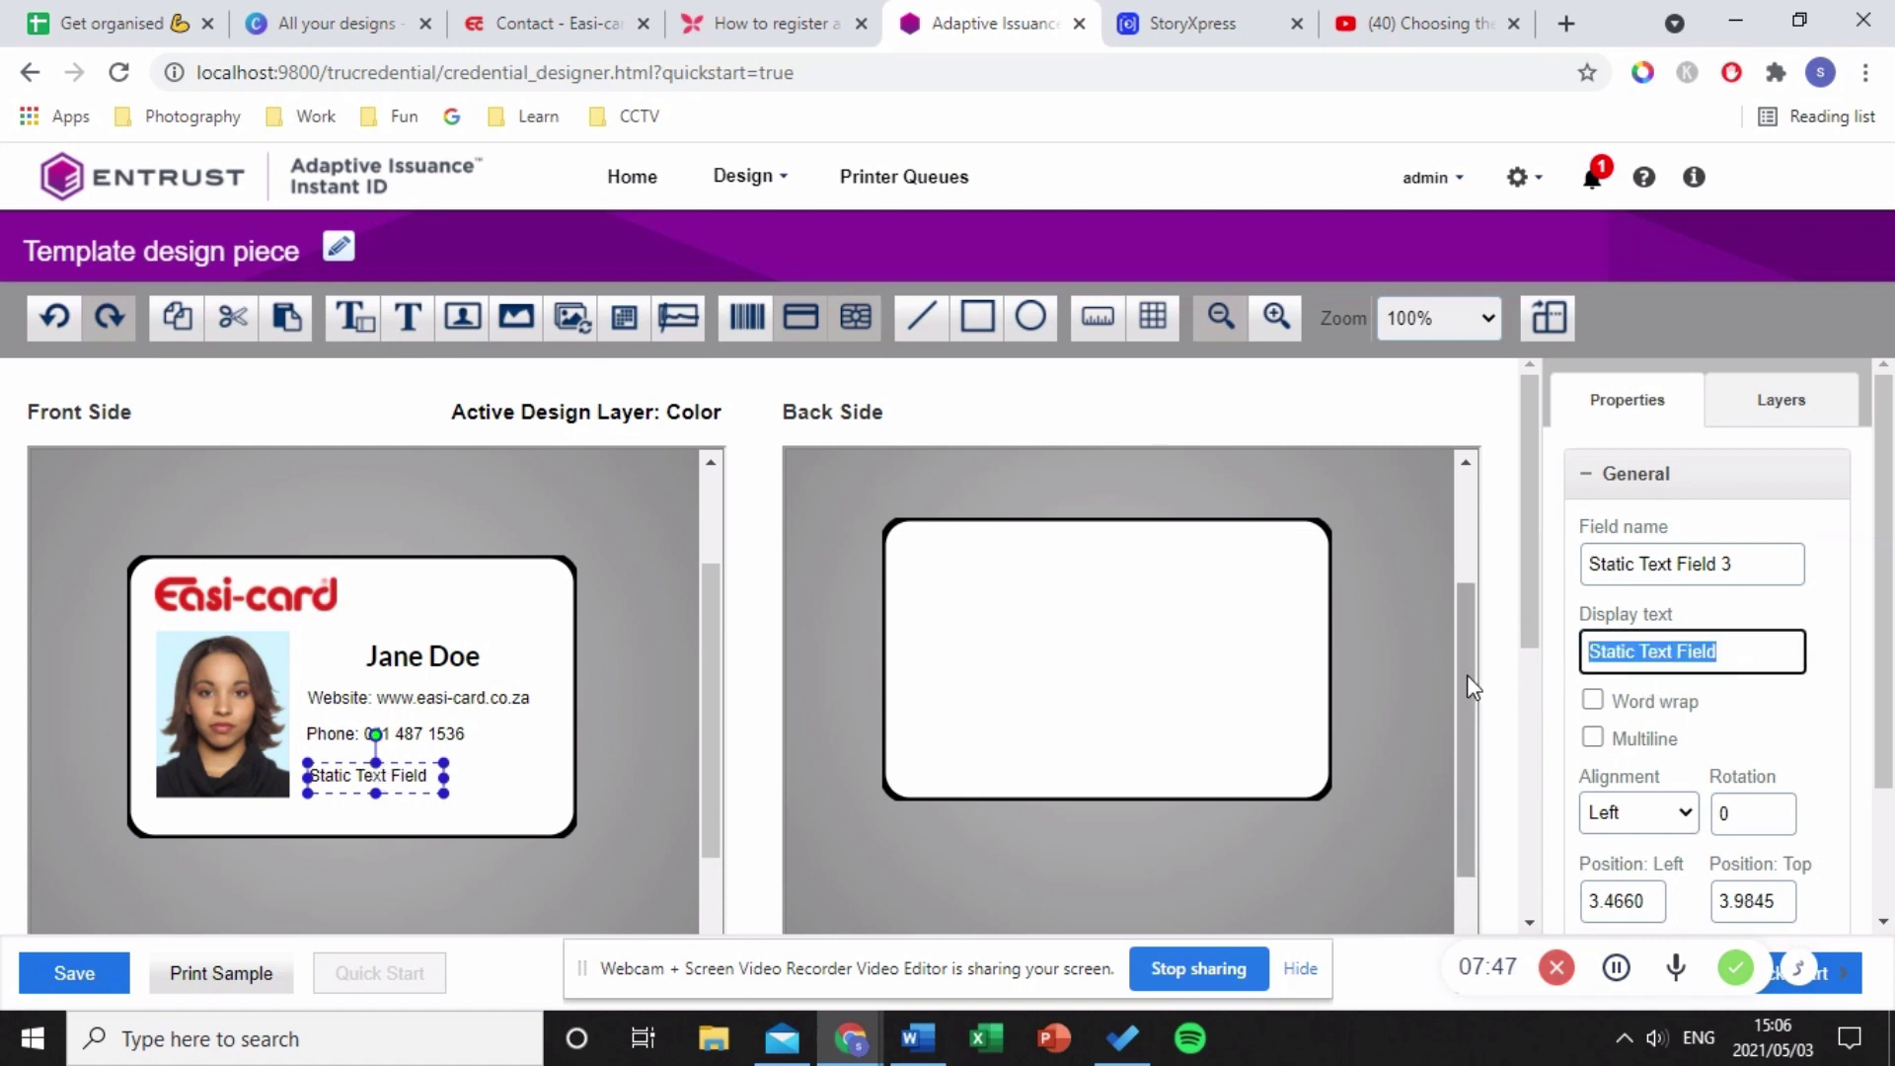
pyautogui.write('E')
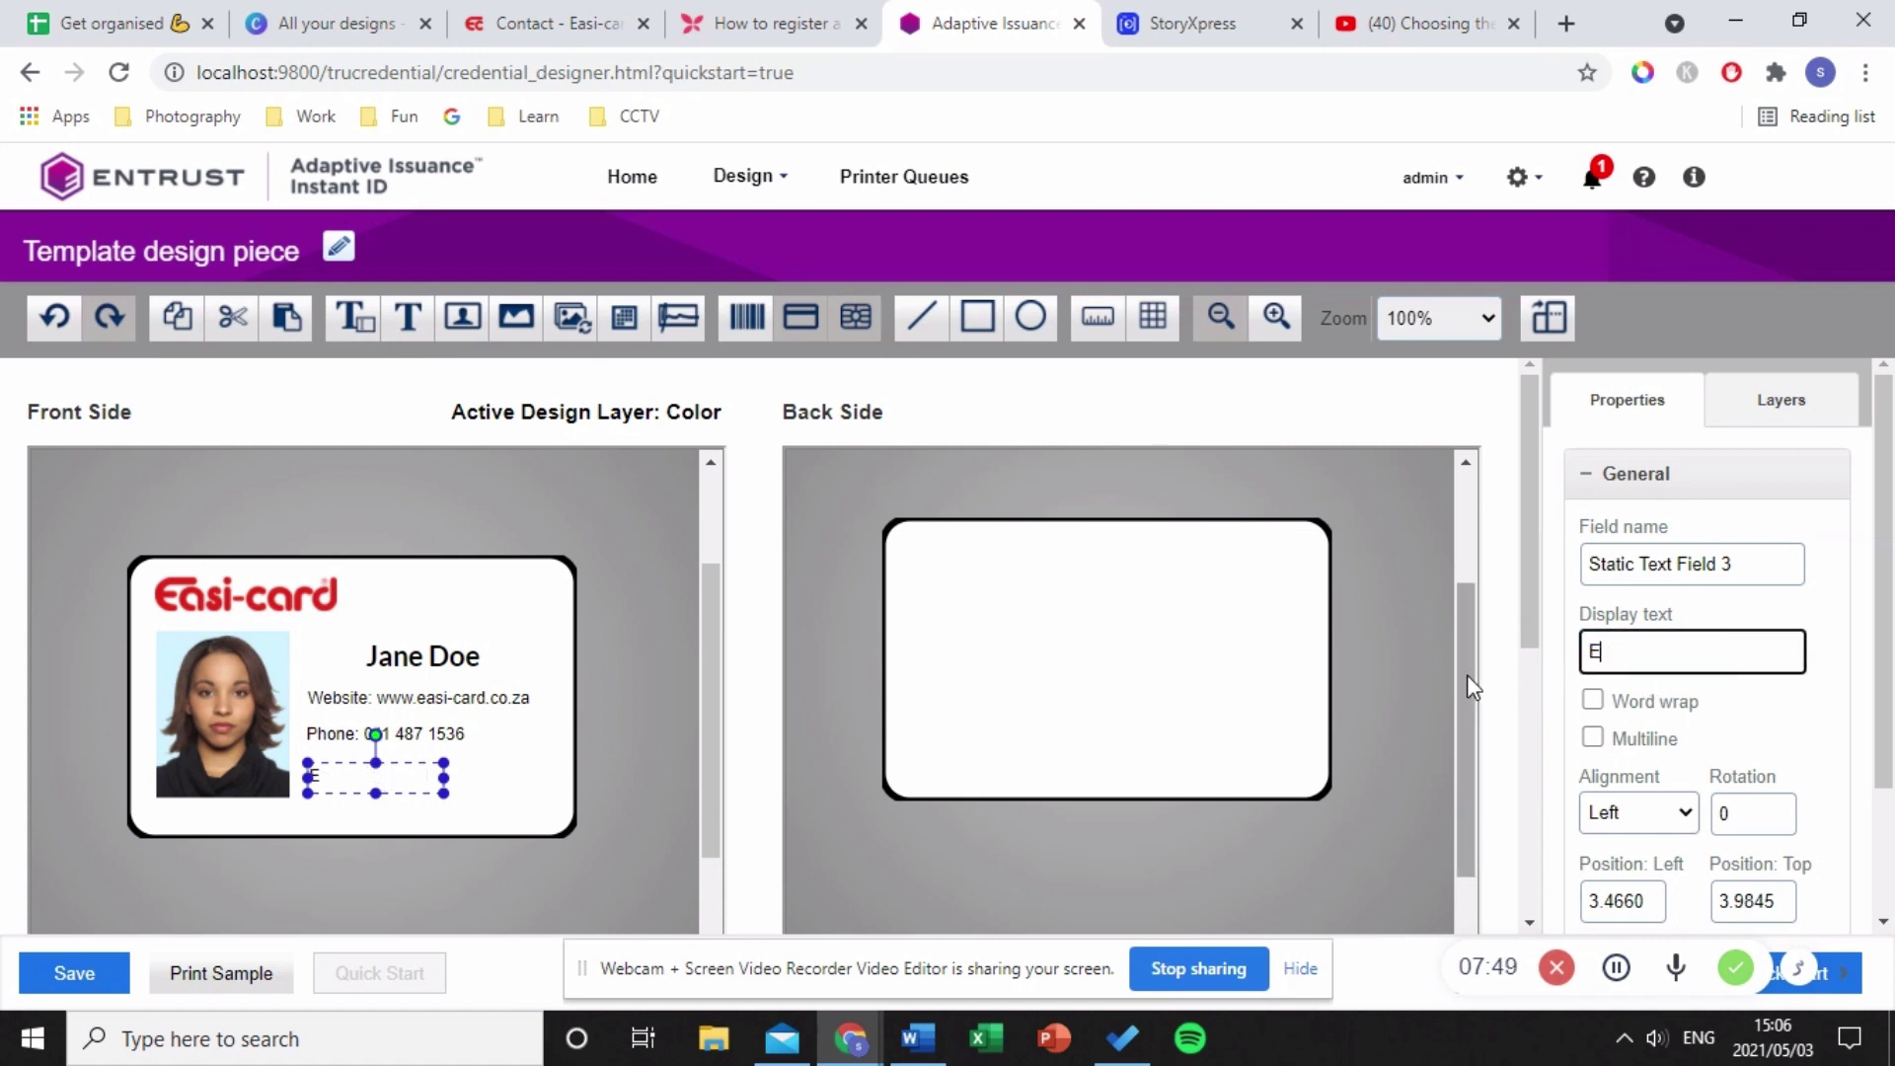
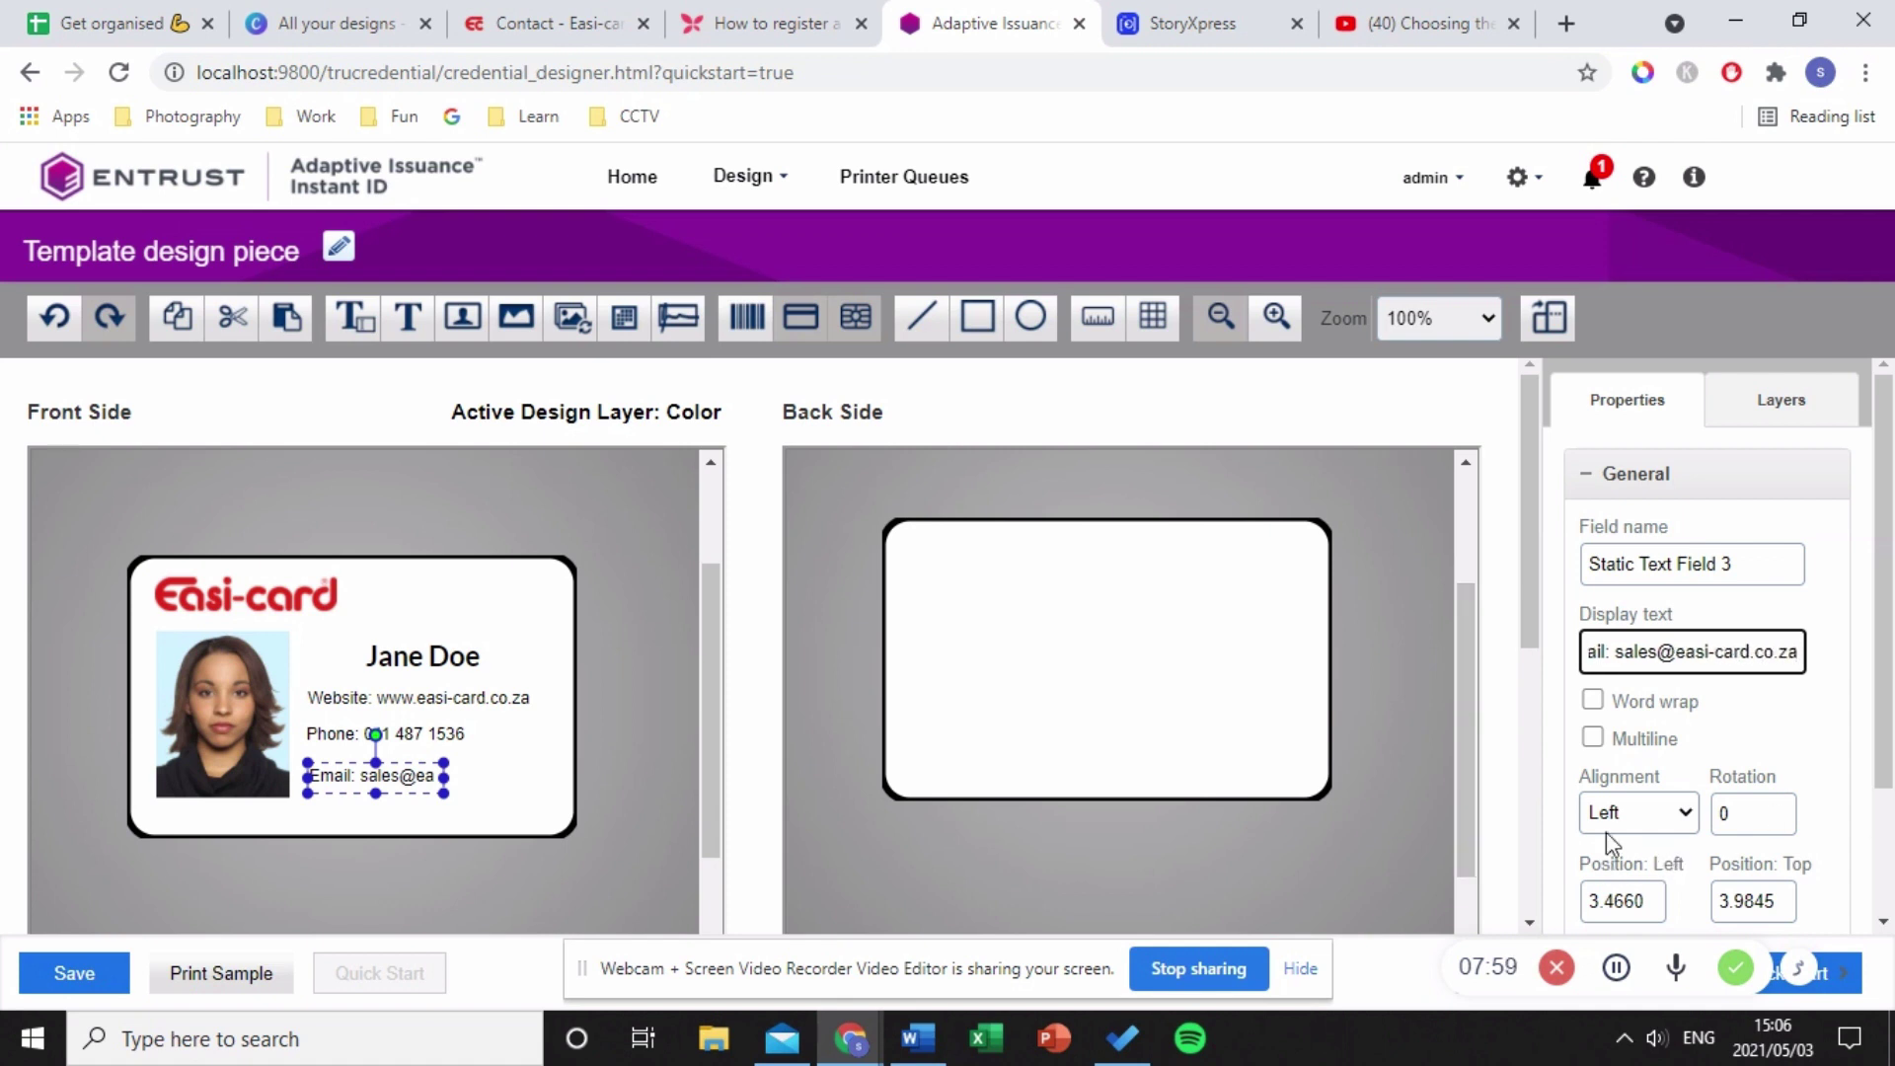
# - Align the email line with the other lines and widen it to show the whole address
pyautogui.click(459, 817)
pyautogui.moveTo(425, 779); pyautogui.dragTo(472, 779)
pyautogui.click(575, 795)
pyautogui.click(450, 780)
pyautogui.click(584, 809)
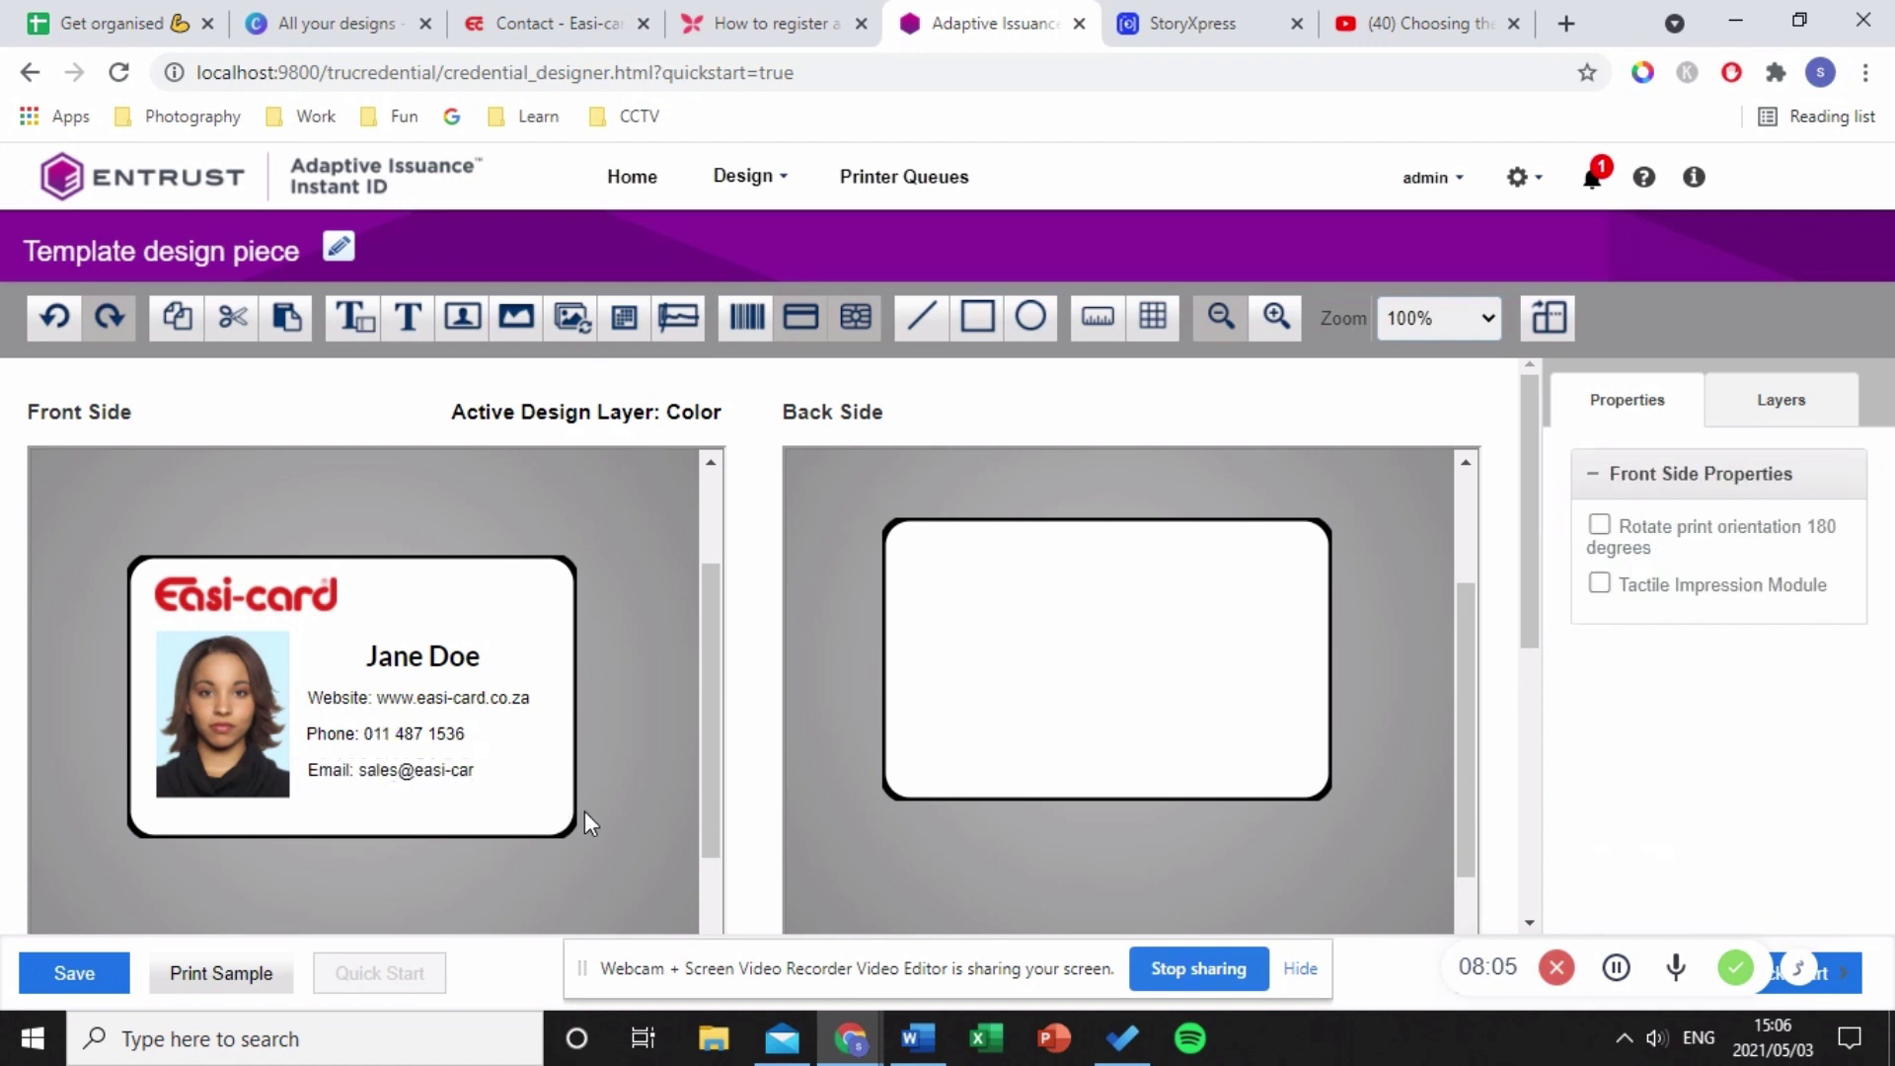
pyautogui.click(478, 771)
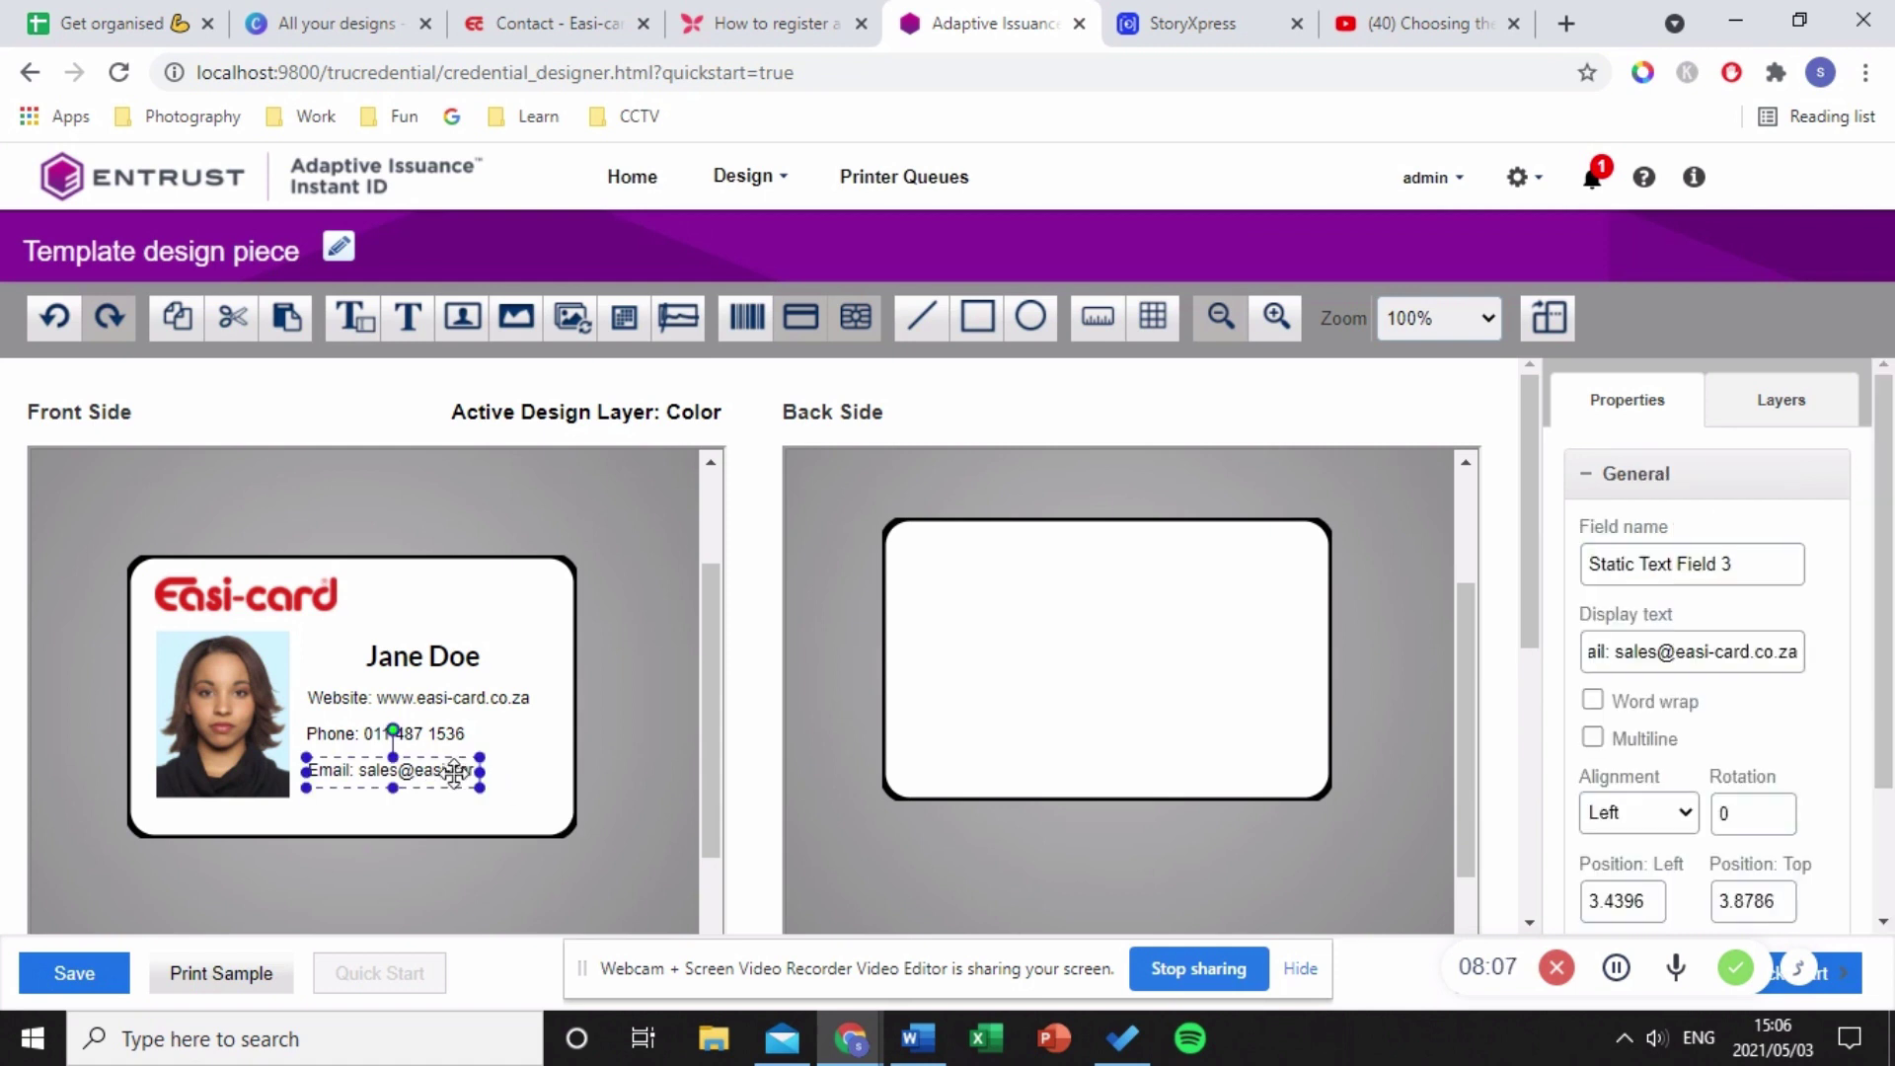
pyautogui.moveTo(482, 771); pyautogui.dragTo(404, 769)
pyautogui.click(508, 809)
pyautogui.click(452, 815)
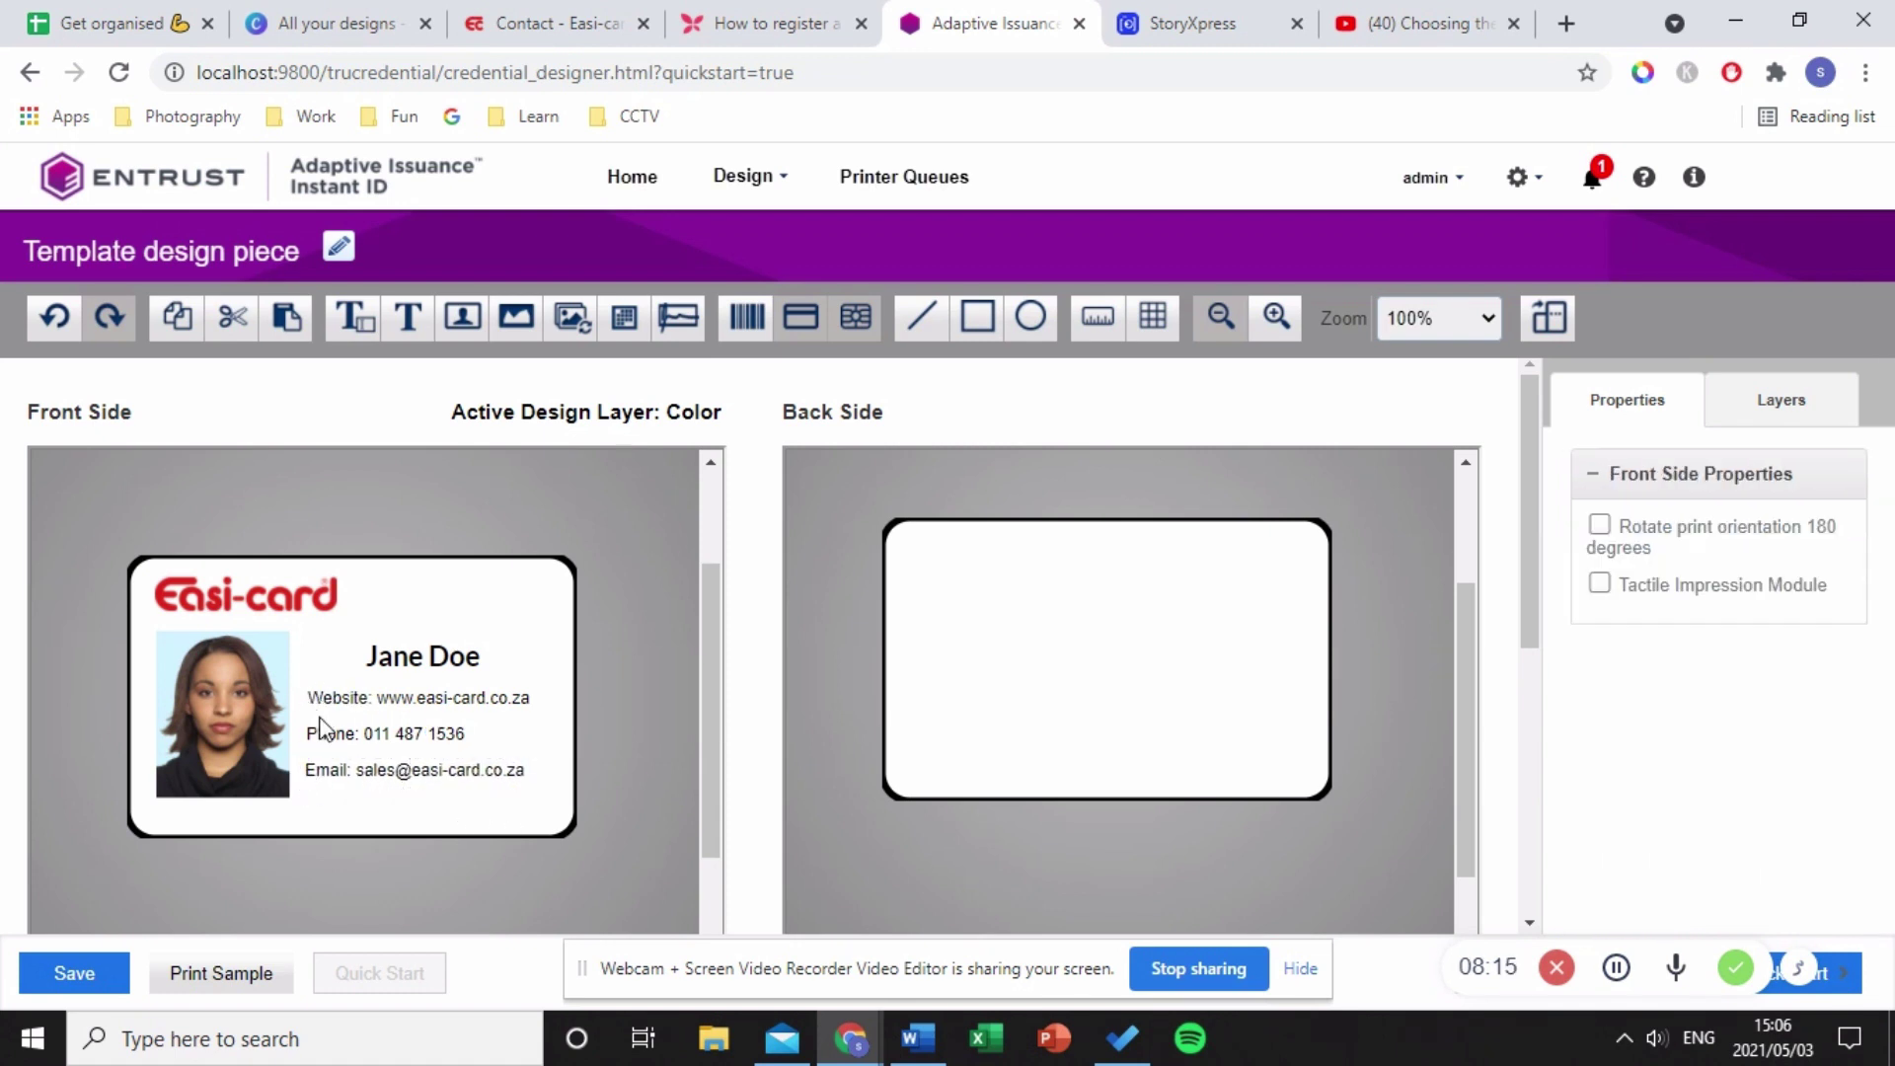
# - Left-align the website, phone and email lines on the card front
pyautogui.moveTo(345, 696); pyautogui.dragTo(341, 697)
pyautogui.click(367, 732)
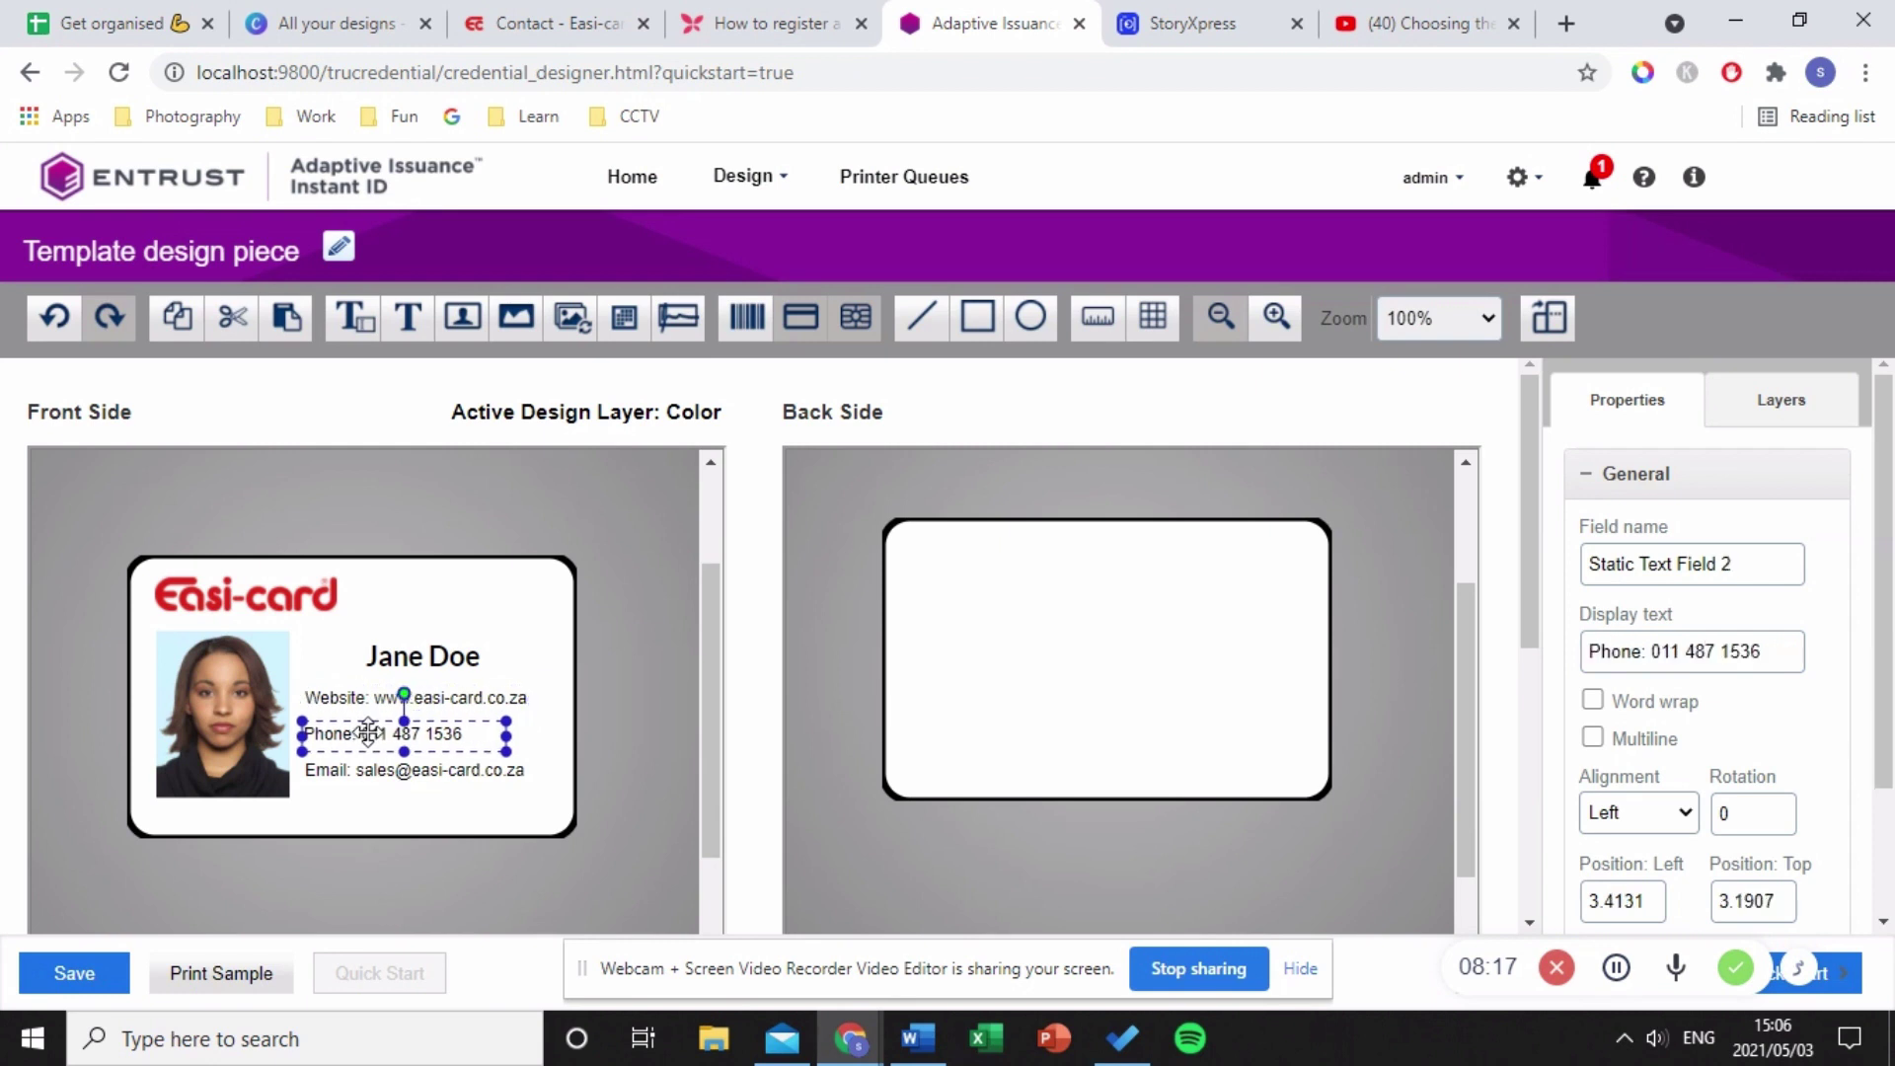
pyautogui.click(459, 820)
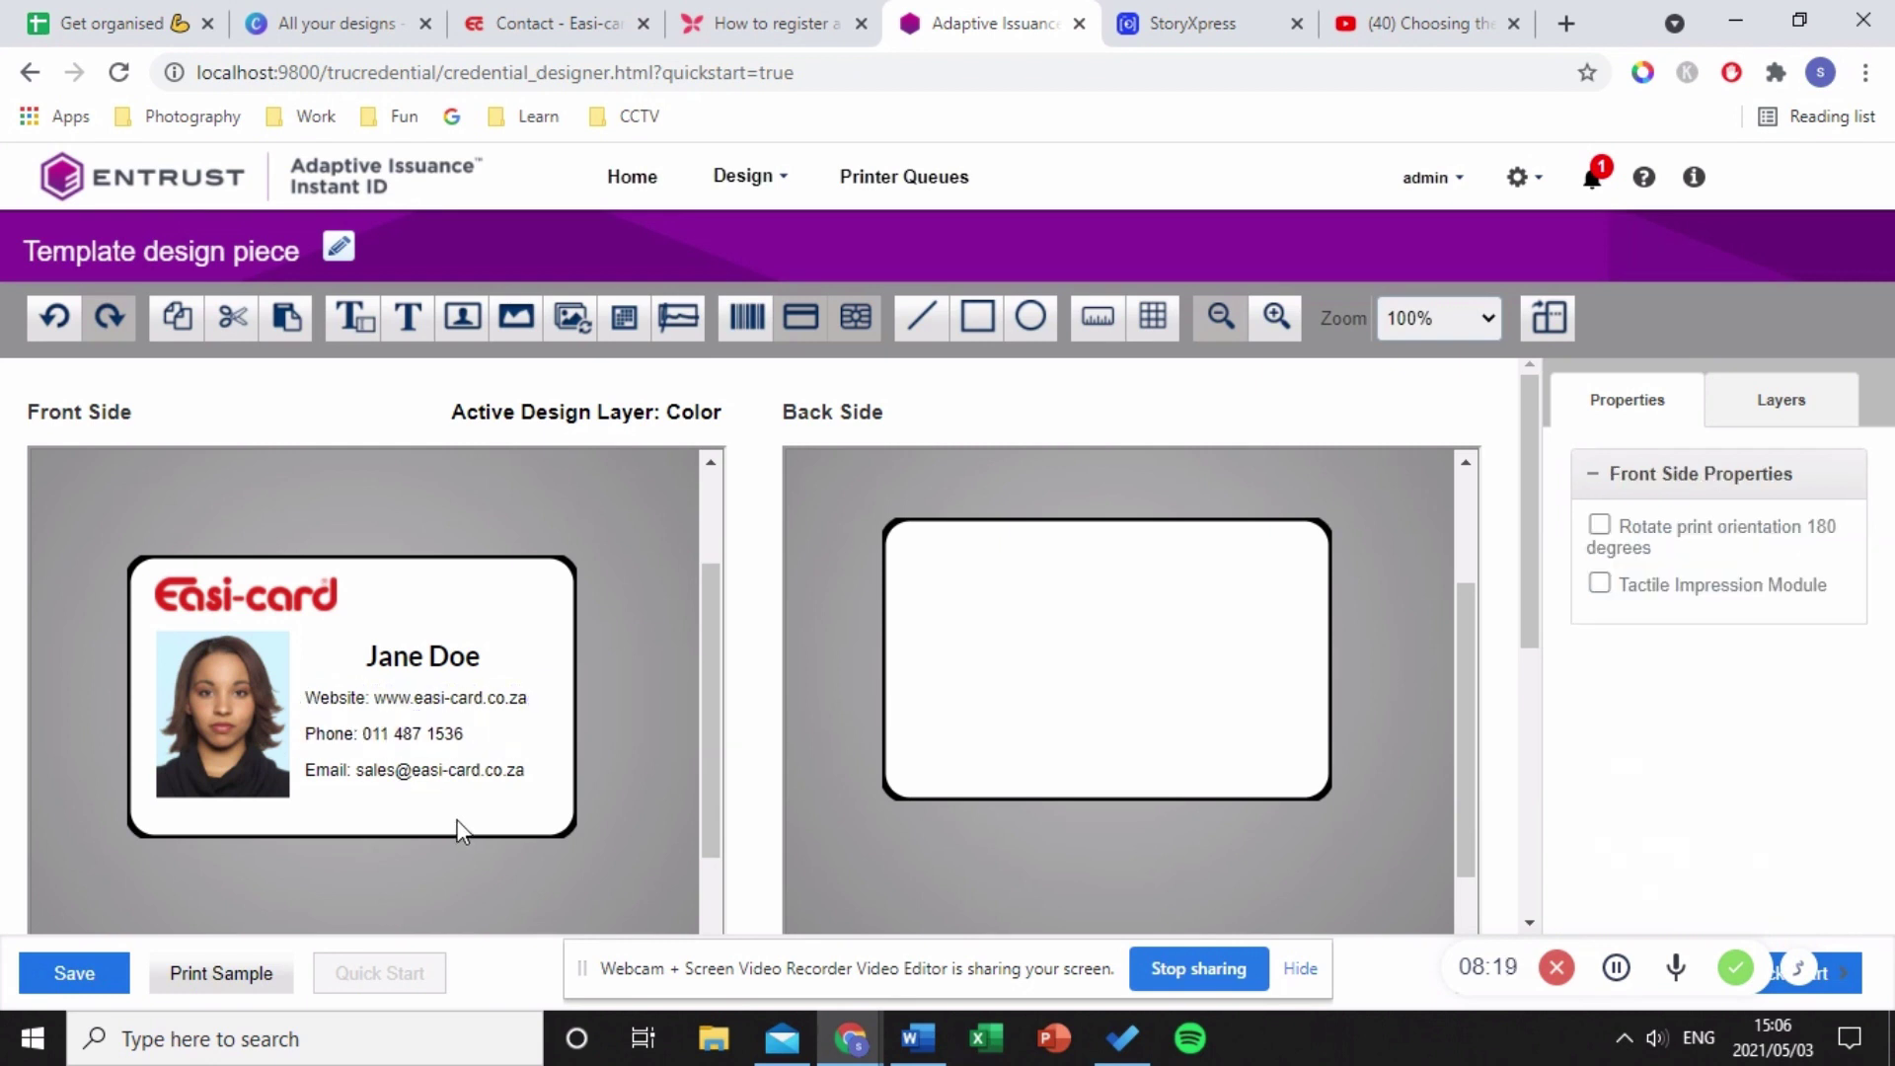
pyautogui.click(408, 779)
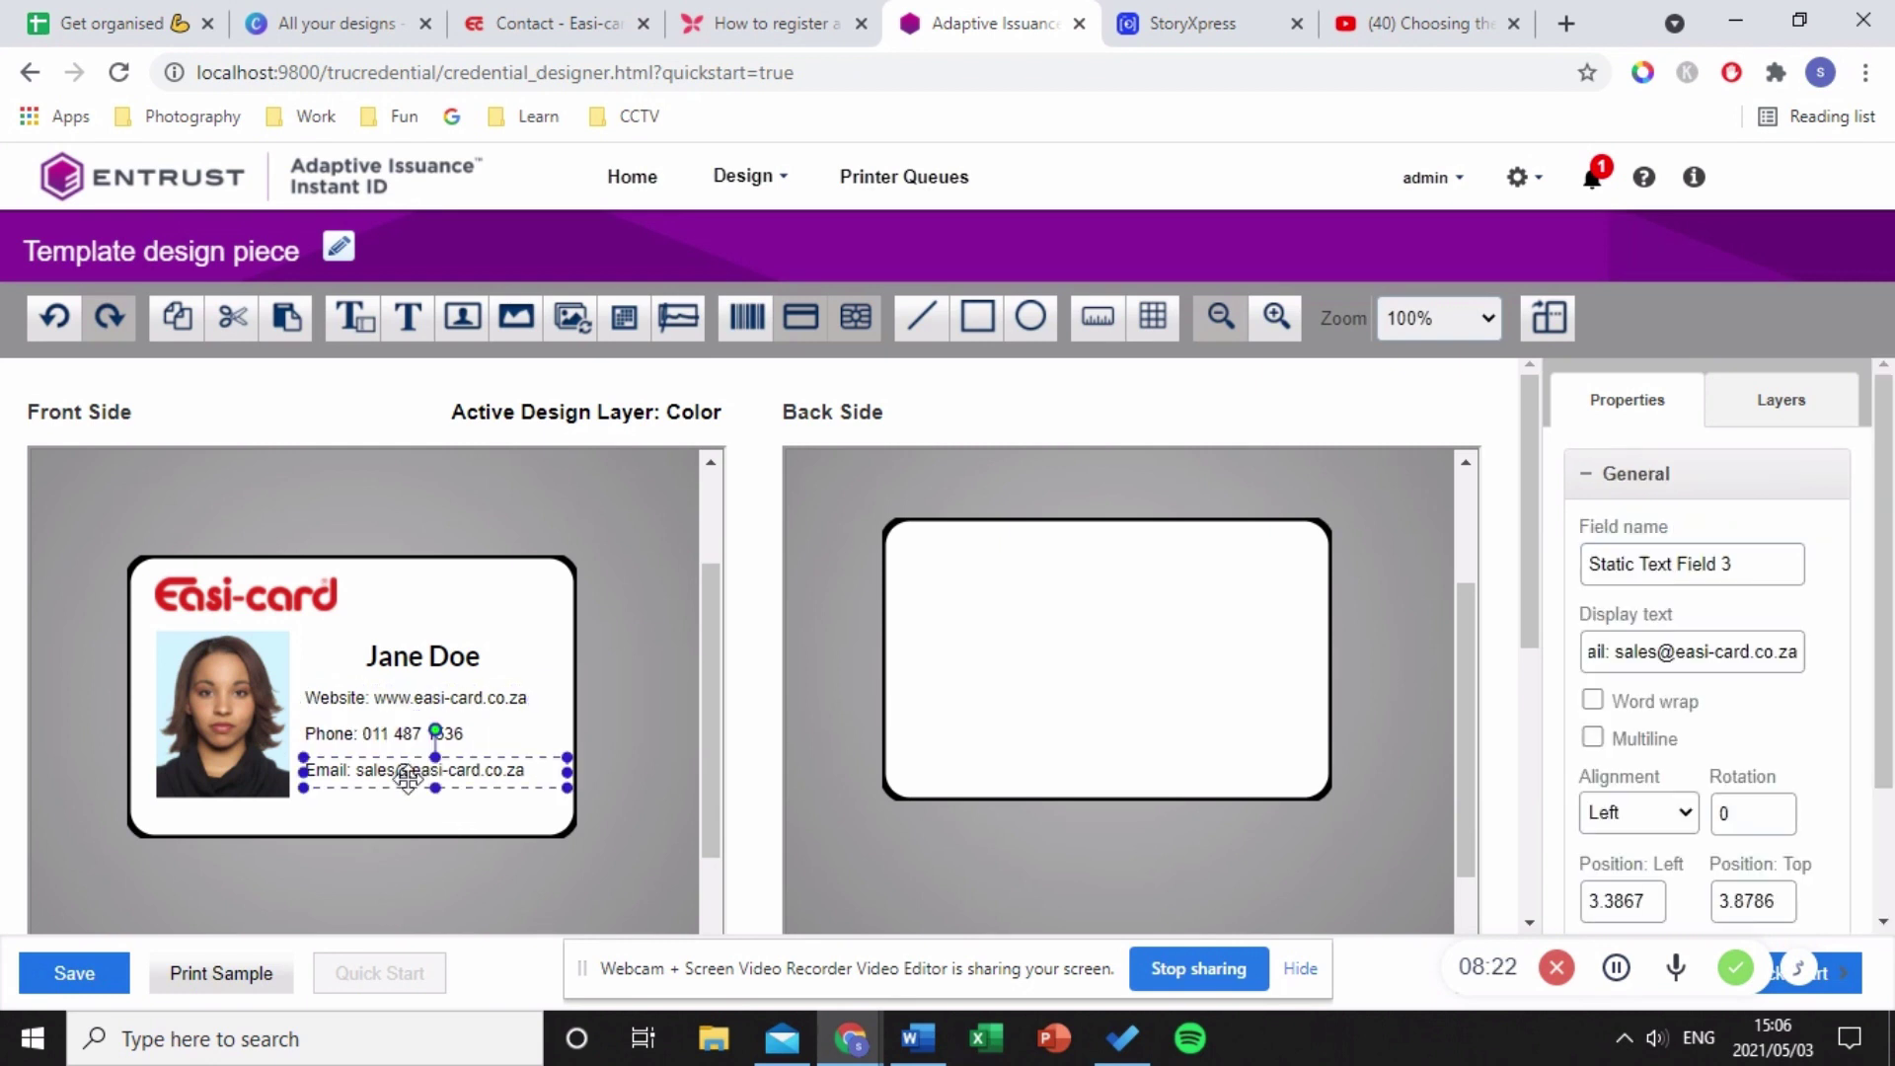
pyautogui.keyDown('ctrl'); pyautogui.click(415, 730); pyautogui.keyUp('ctrl')
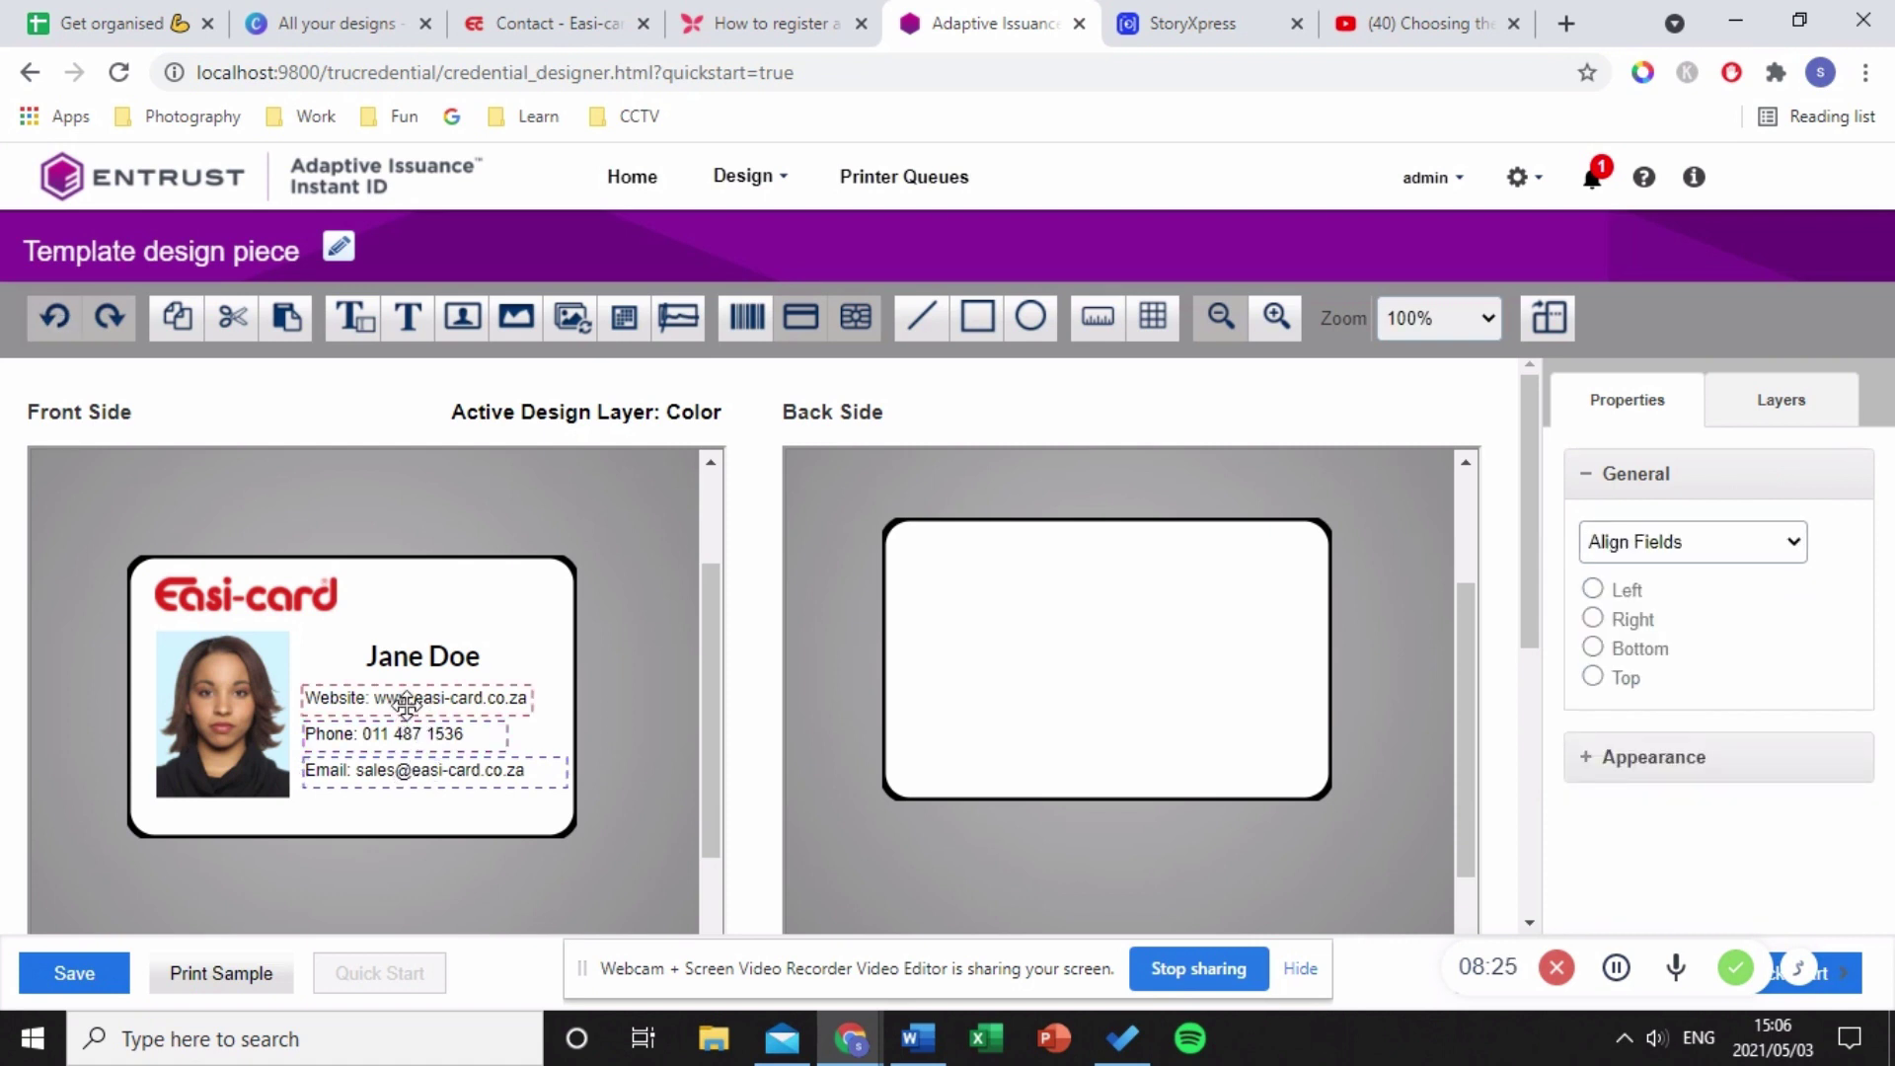
pyautogui.click(1593, 589)
# - Set the selected contact lines in bold Lato
pyautogui.click(1711, 758)
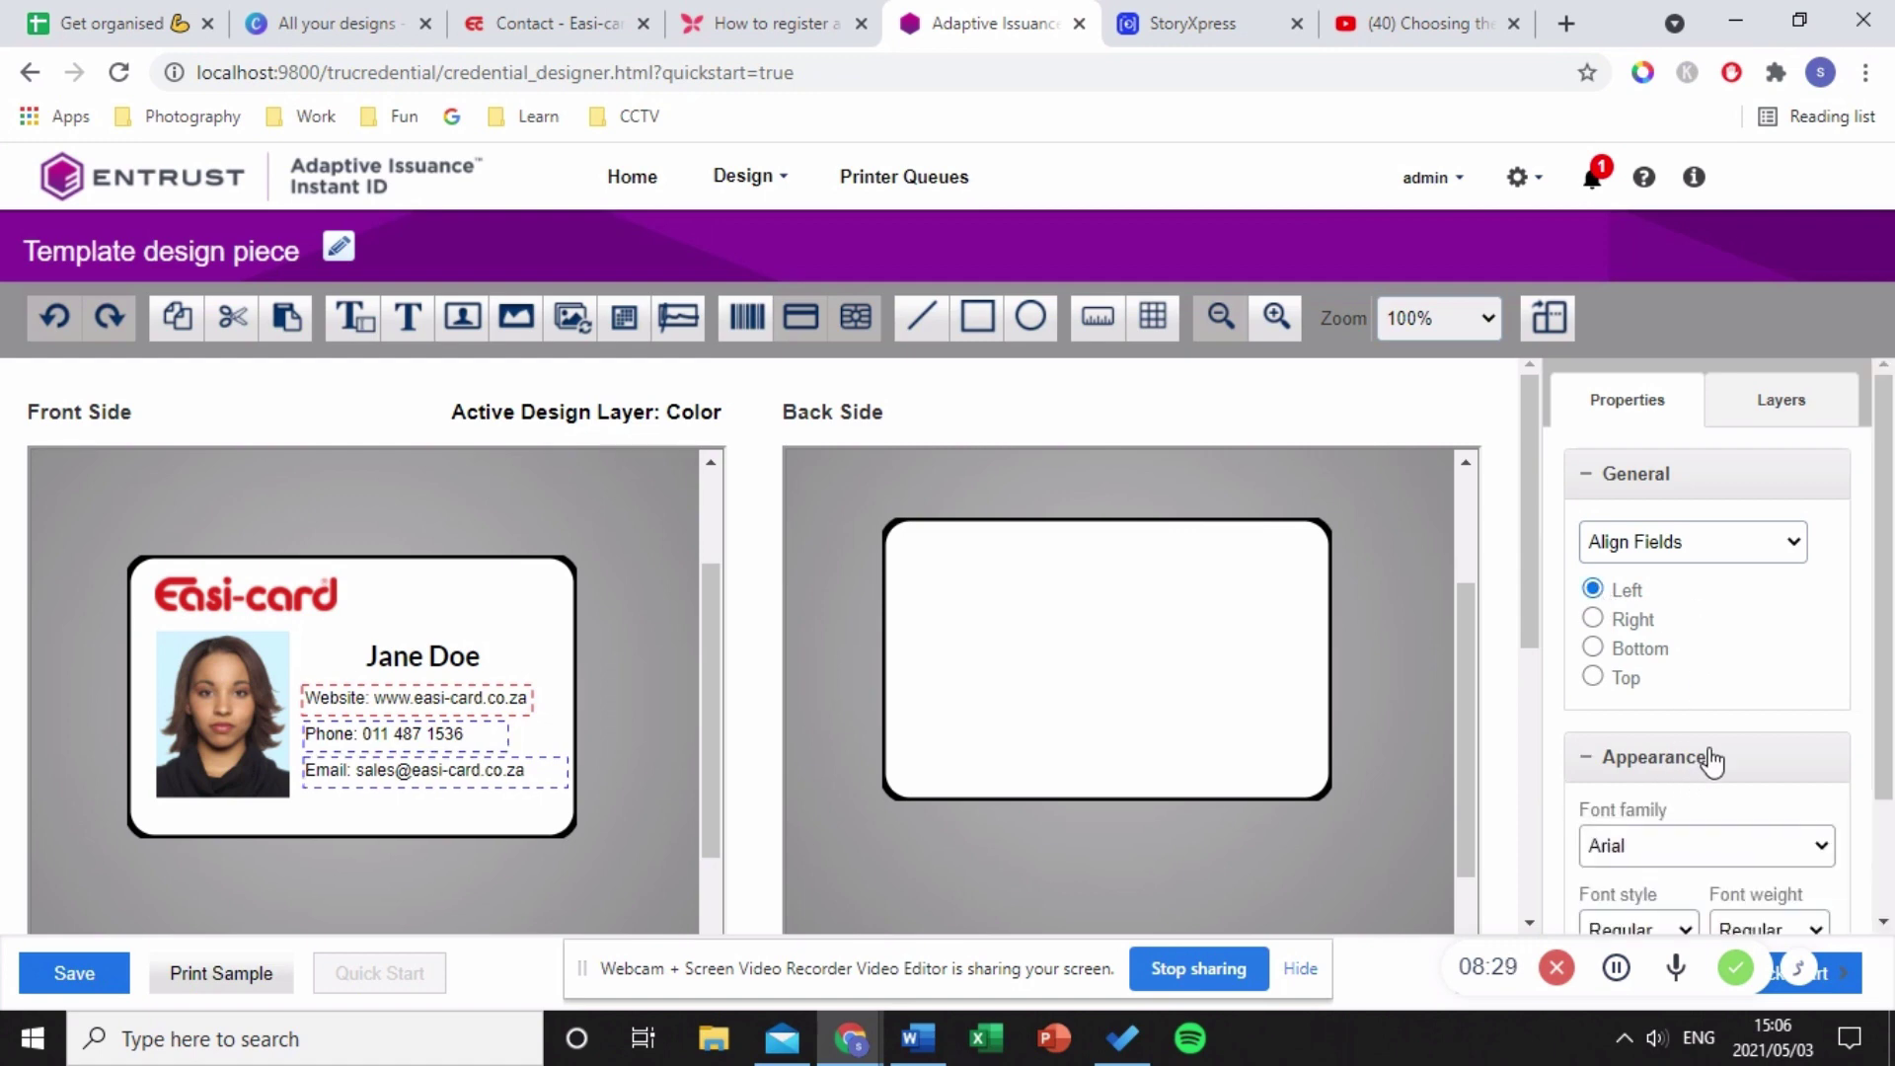
pyautogui.scroll(-3, 1728, 856)
pyautogui.click(1706, 633)
pyautogui.scroll(-1, 1659, 408)
pyautogui.scroll(-20, 1658, 408)
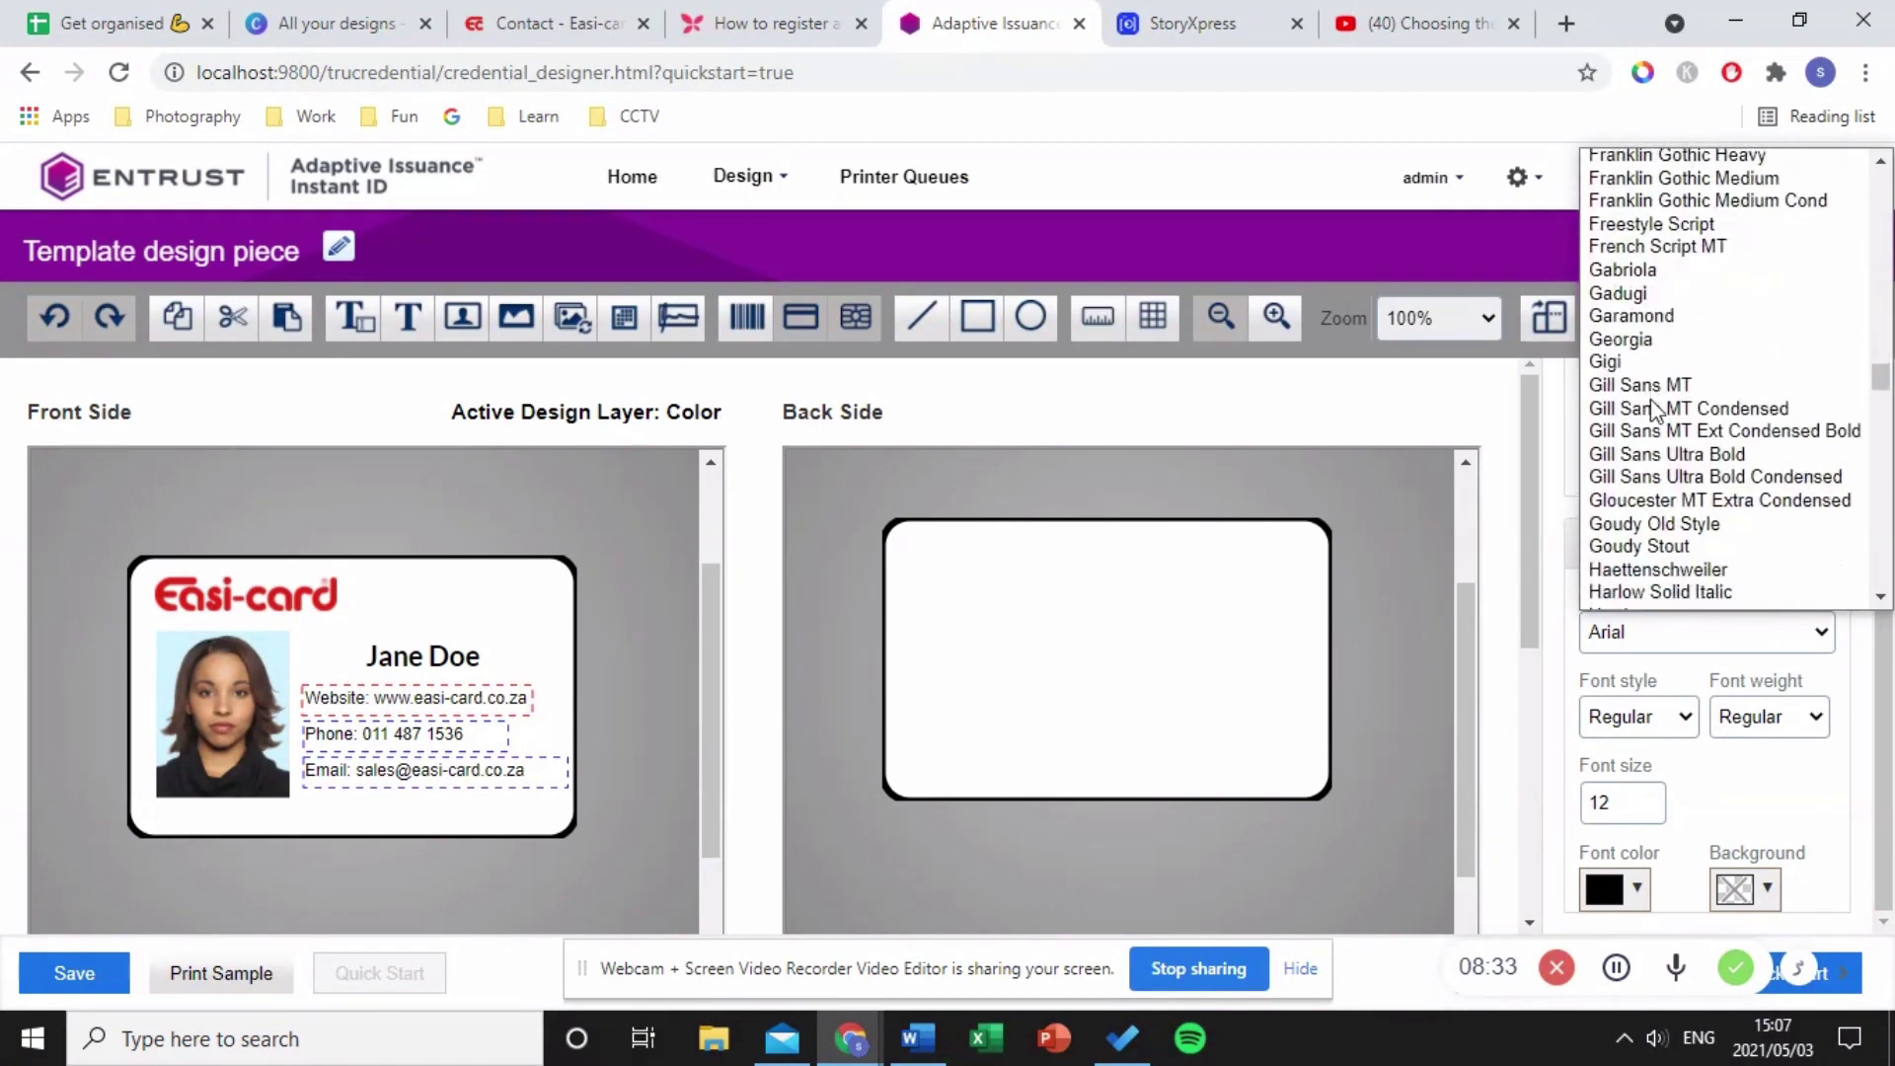
pyautogui.scroll(-5, 1650, 399)
pyautogui.click(1638, 348)
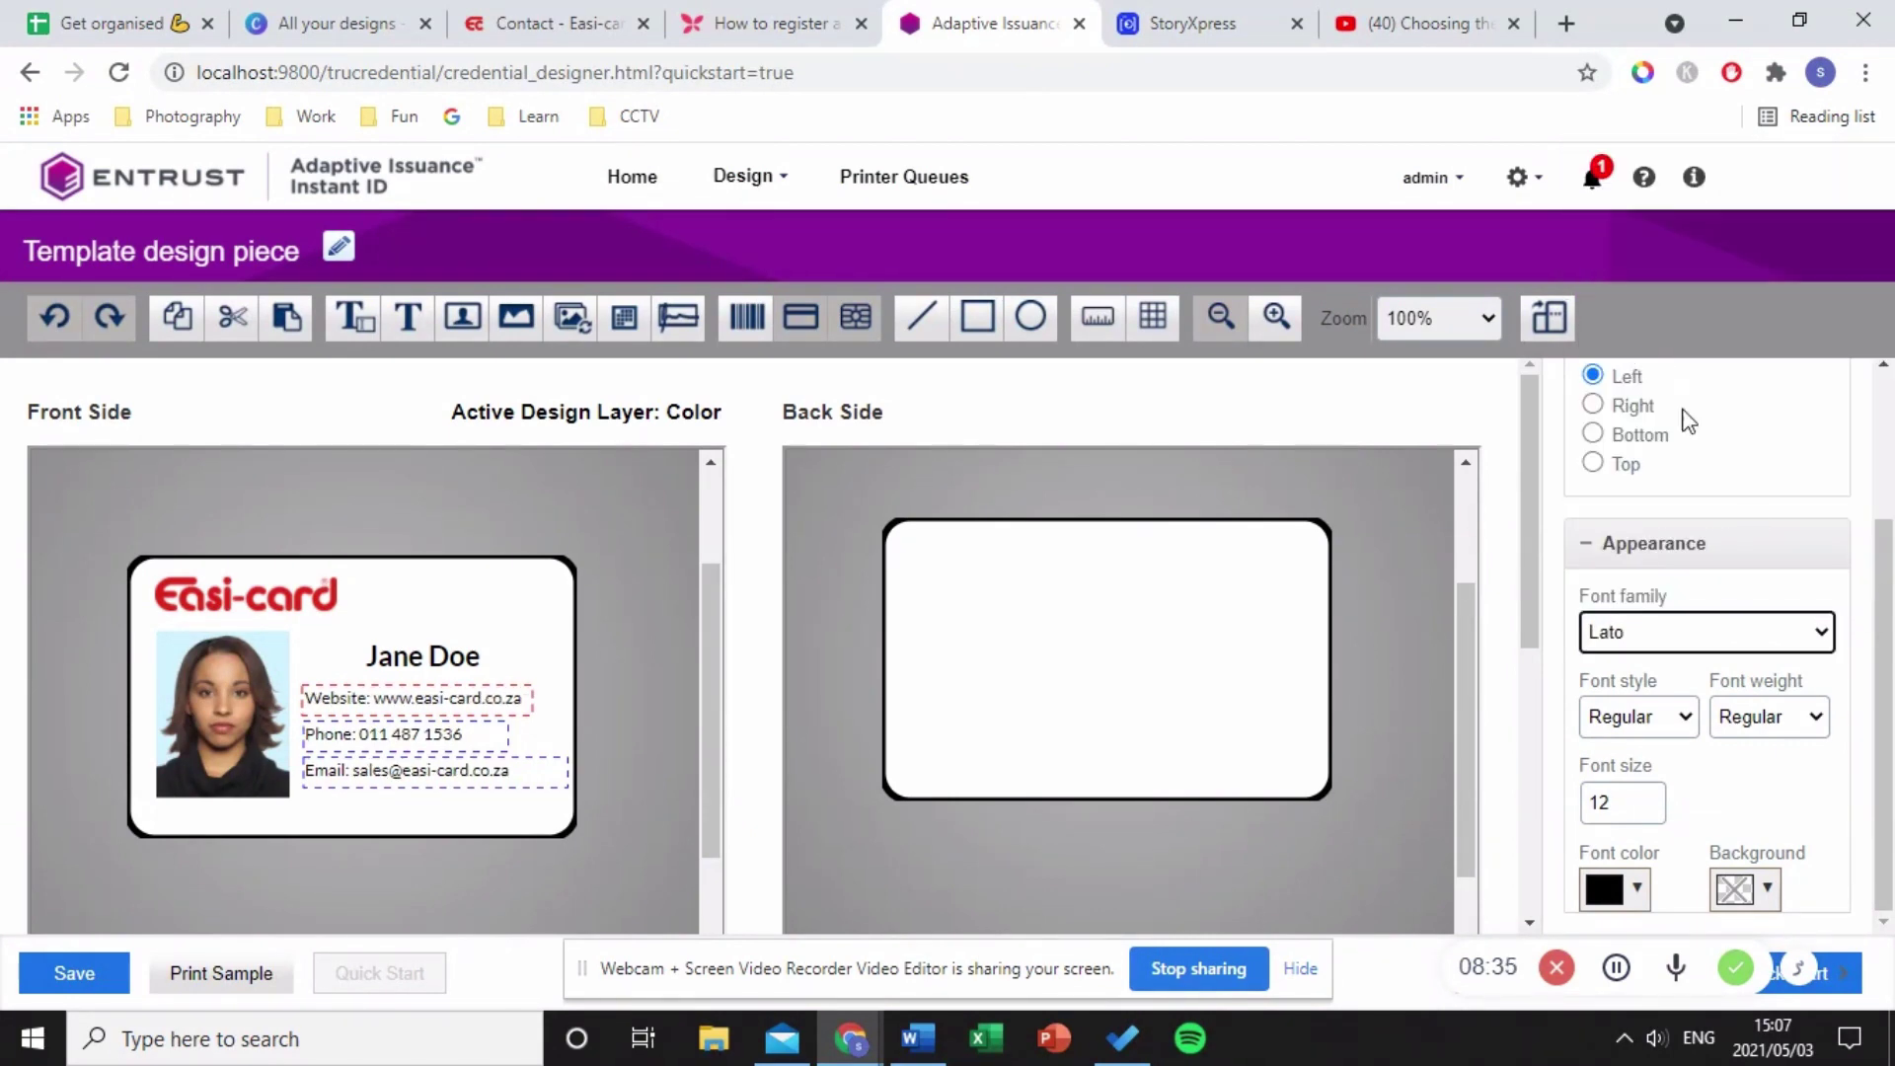
pyautogui.click(1747, 717)
pyautogui.click(1767, 775)
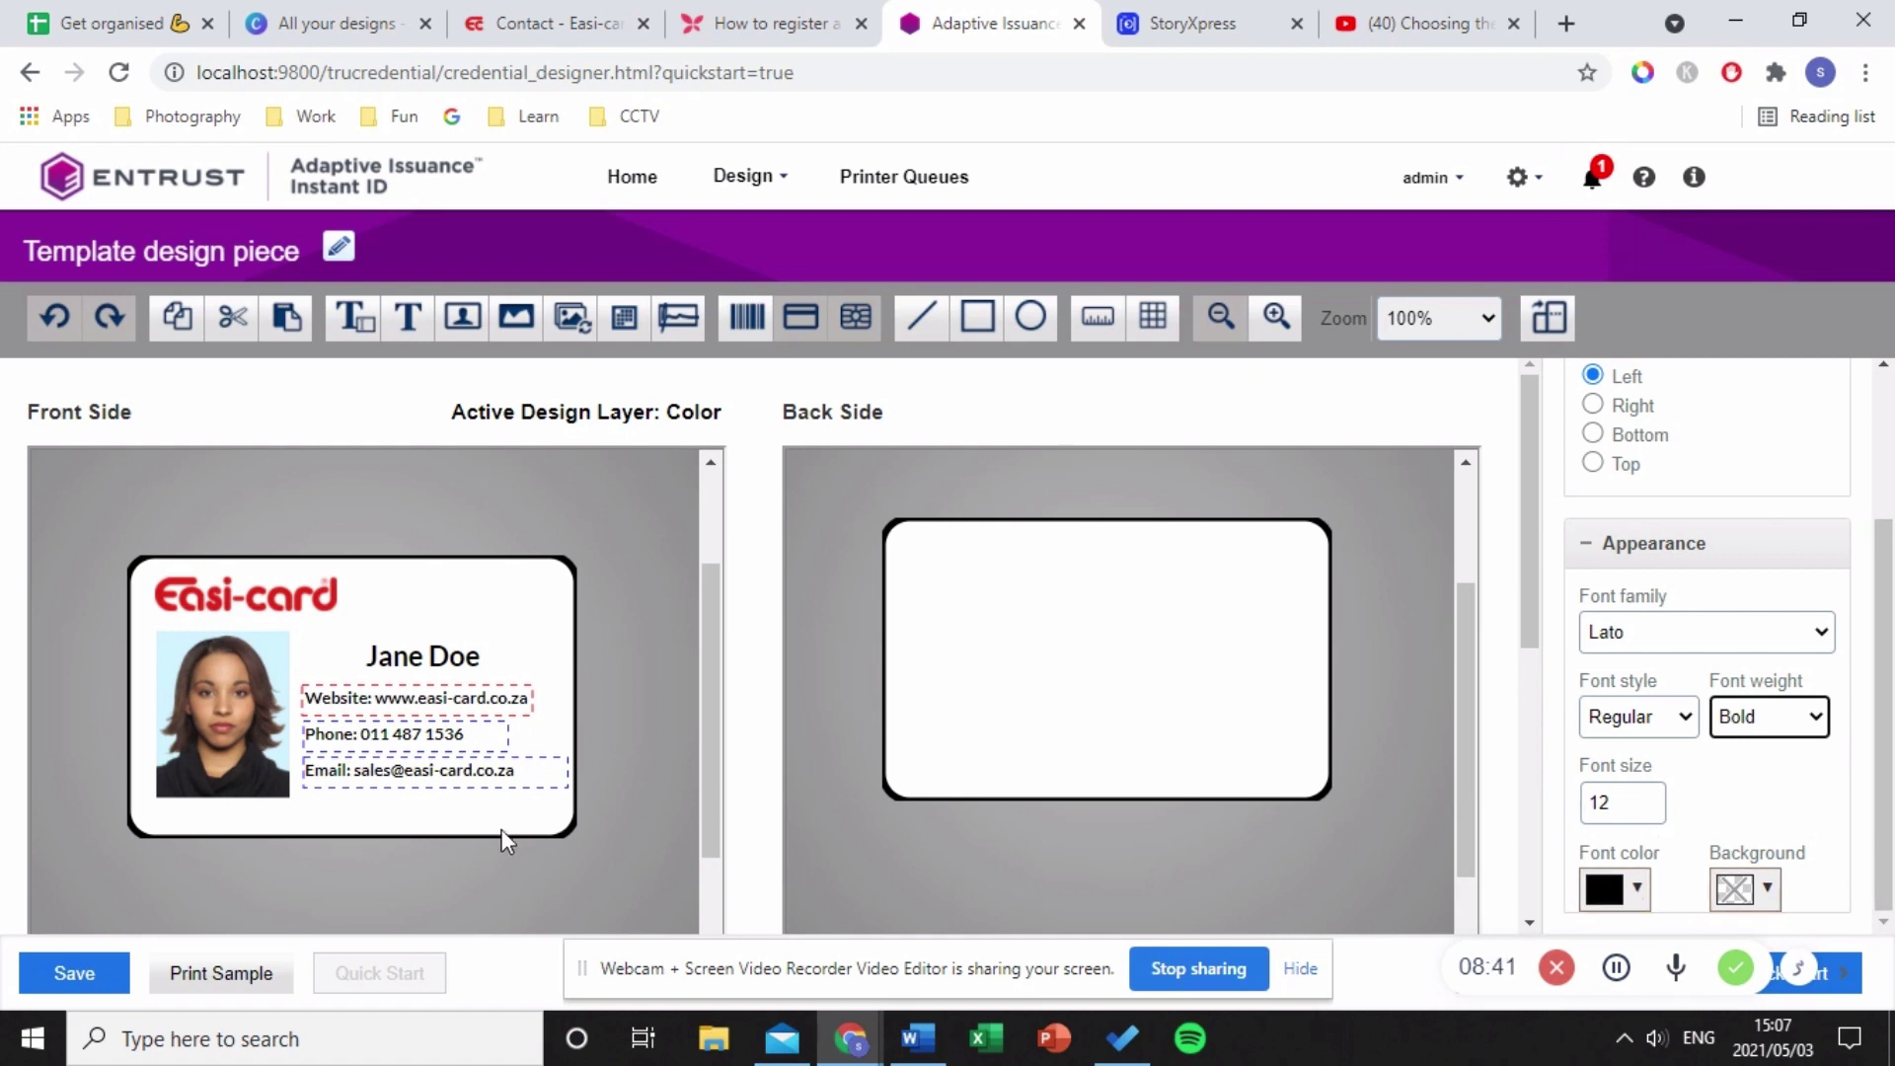
pyautogui.click(454, 794)
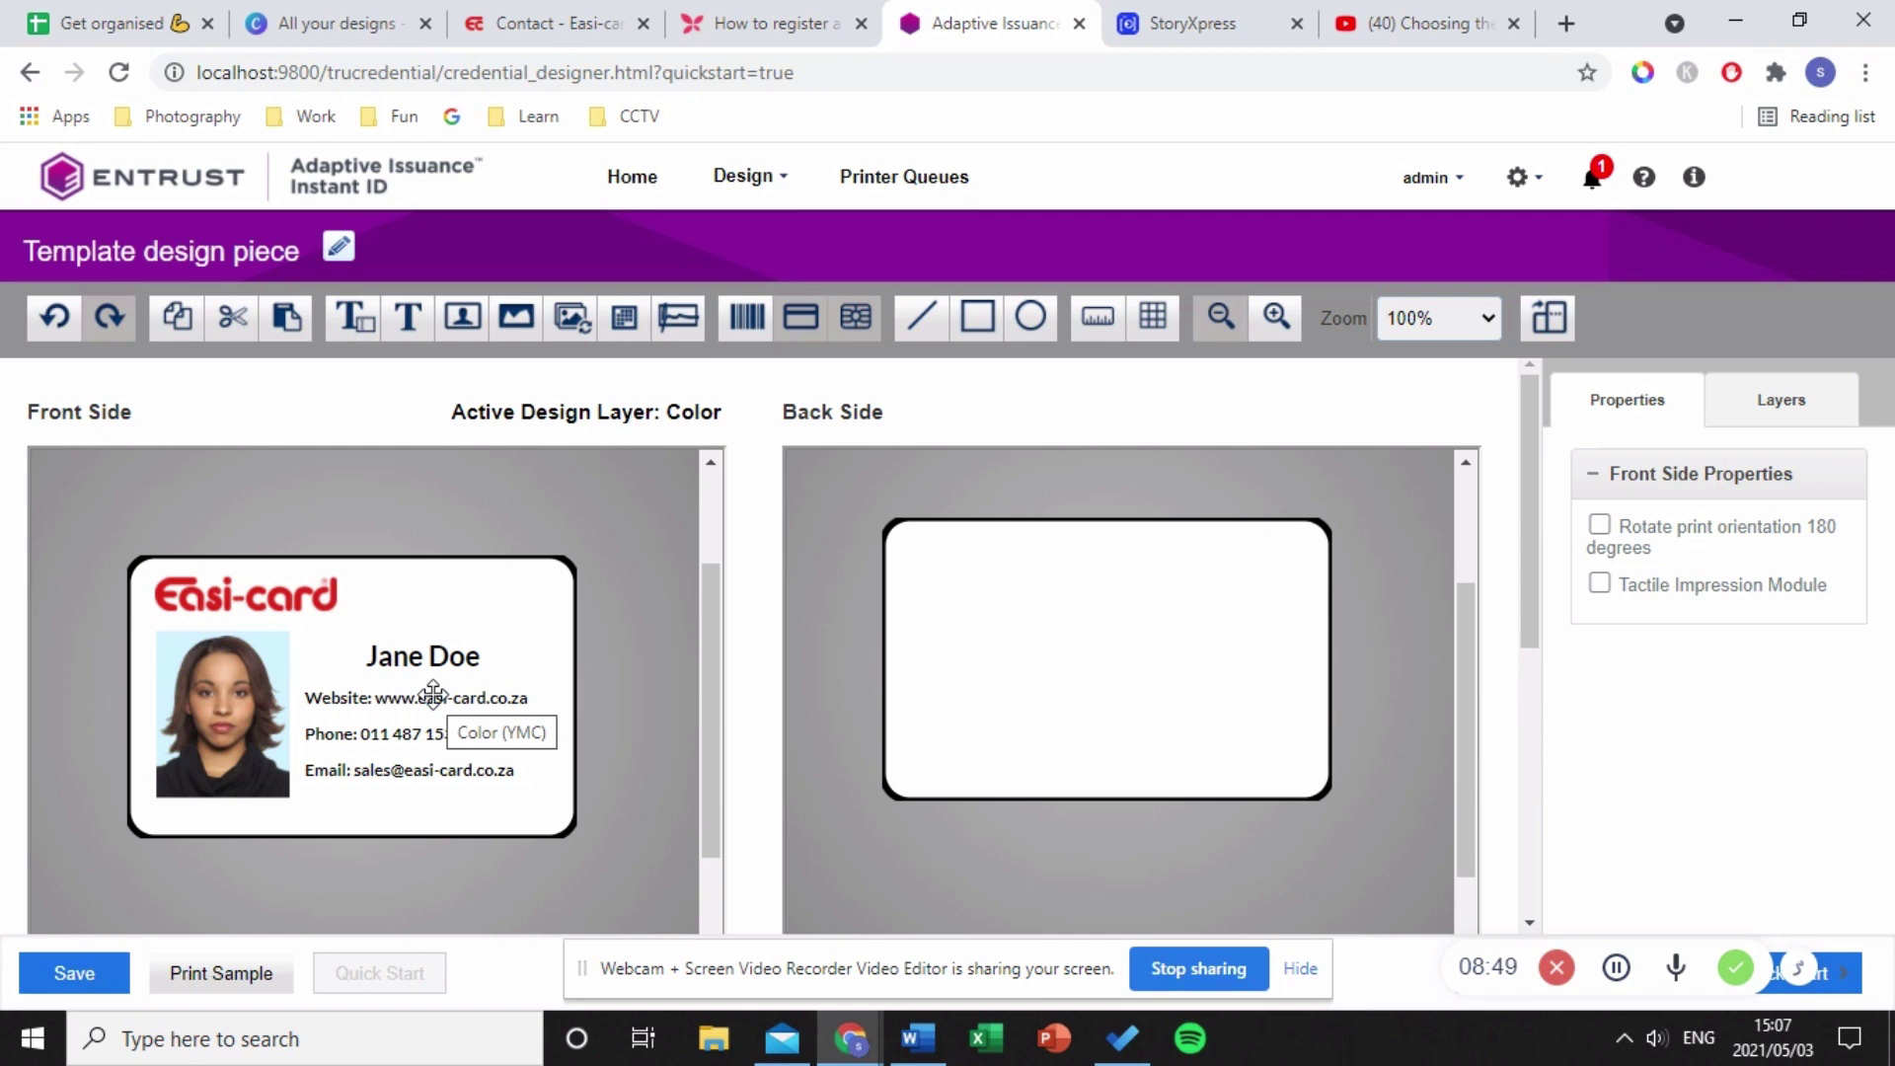
# - Make Topcoat the active printing layer on the front side
pyautogui.click(1748, 419)
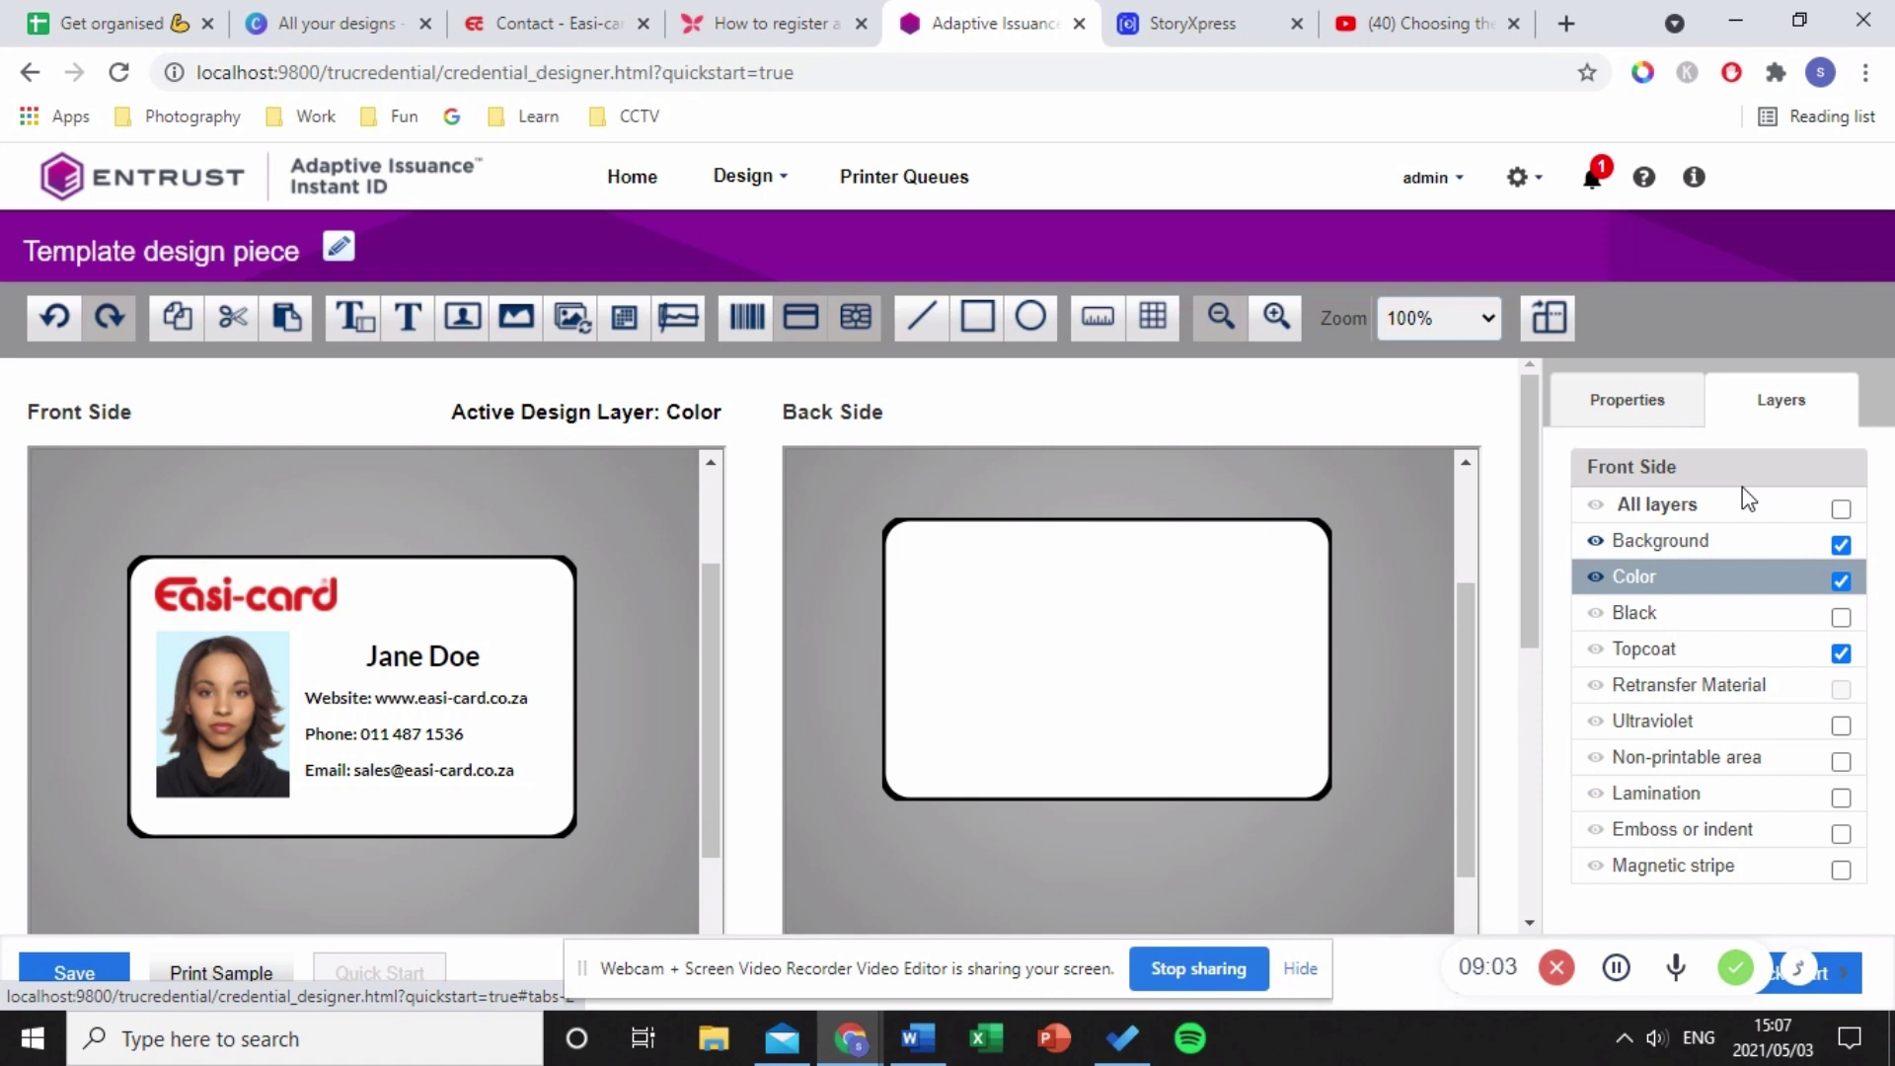
pyautogui.click(1700, 652)
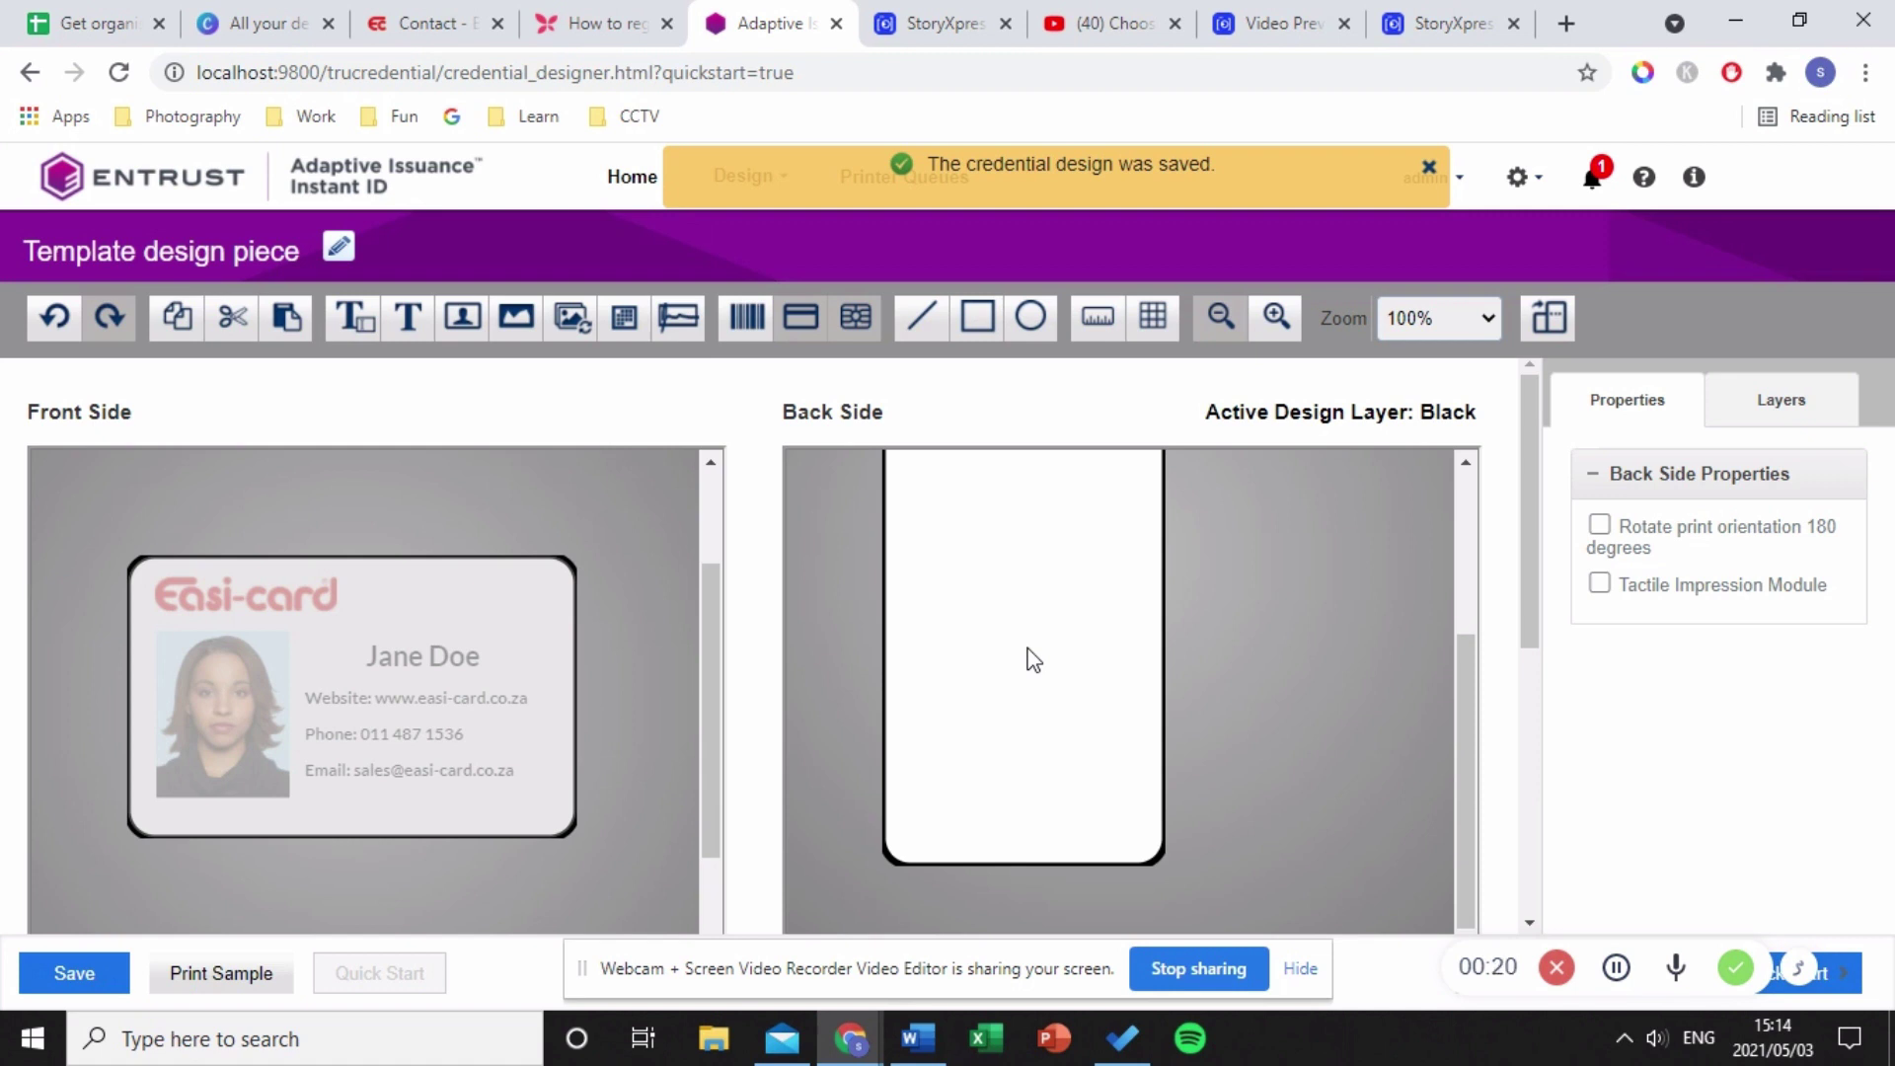
# - Place a barcode field on the lower part of the back side and widen it slightly
pyautogui.click(1759, 409)
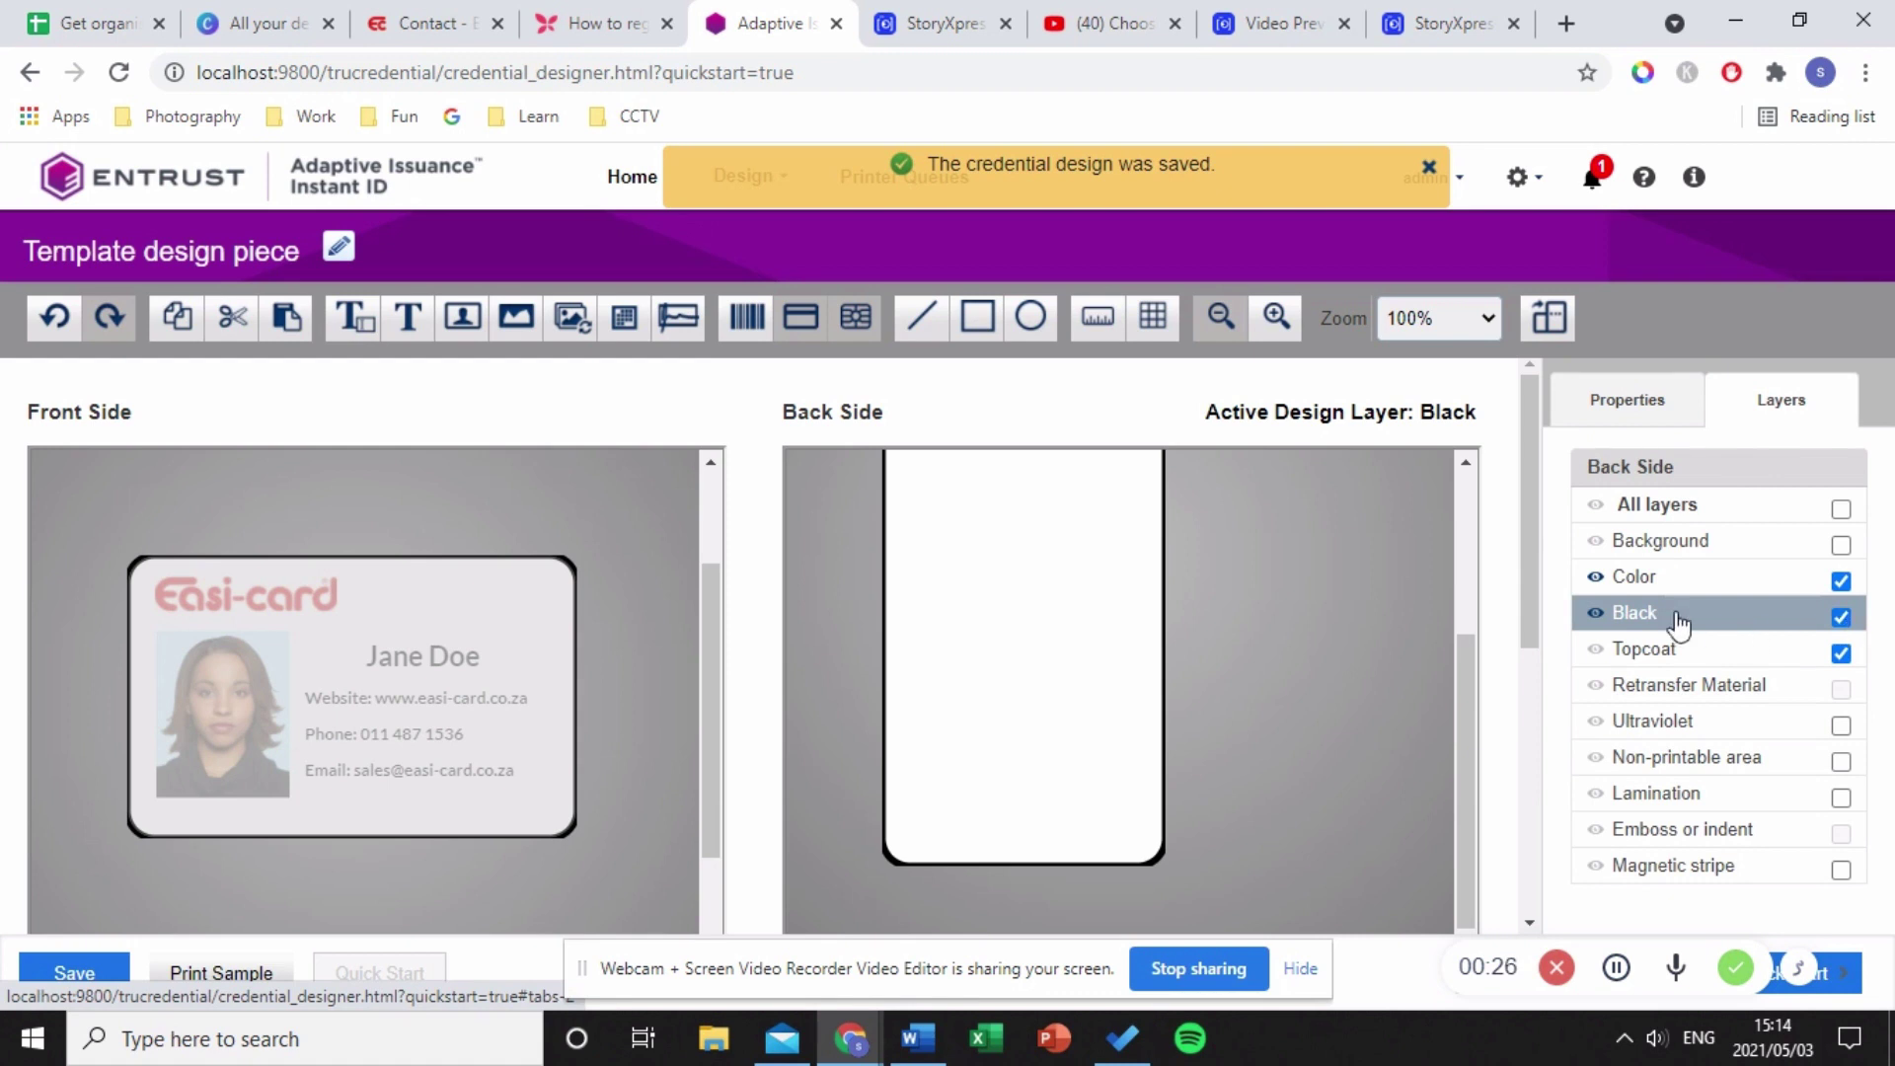
pyautogui.click(748, 317)
pyautogui.click(930, 734)
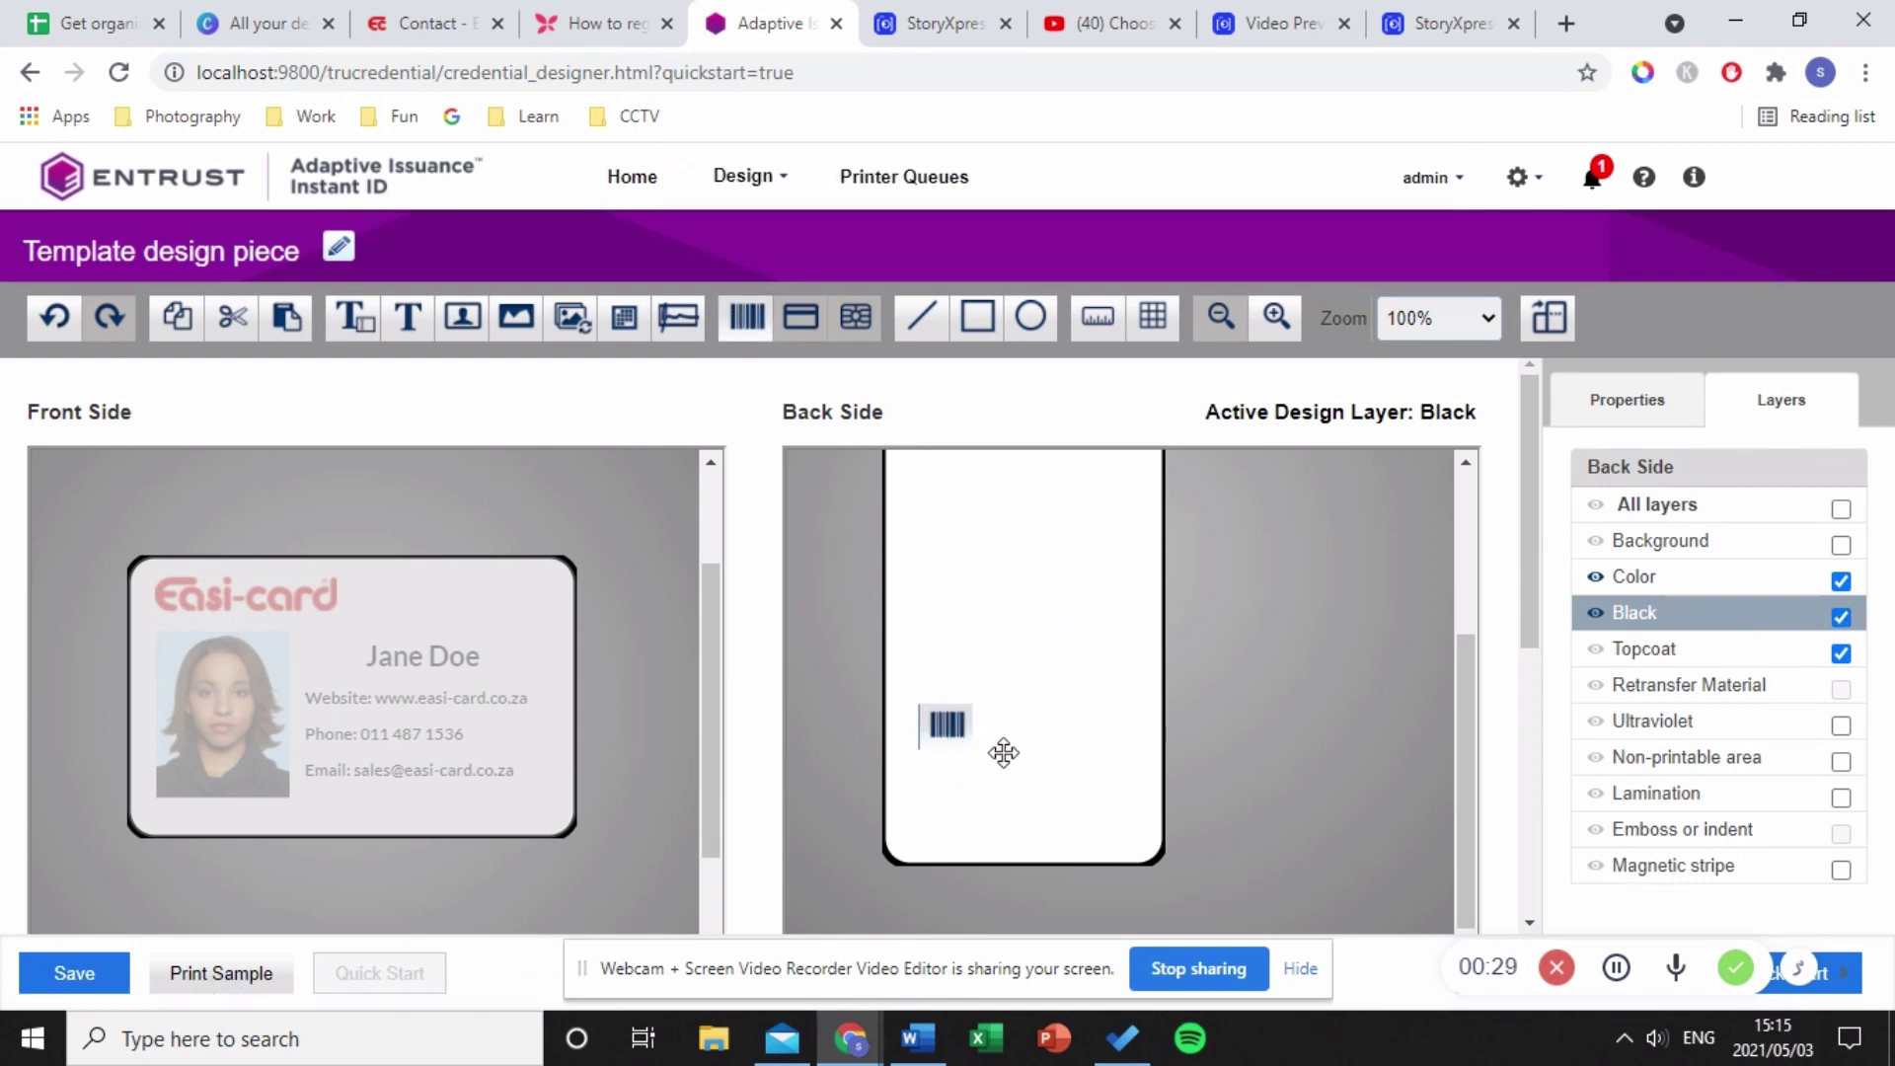
pyautogui.moveTo(1004, 753); pyautogui.dragTo(961, 789)
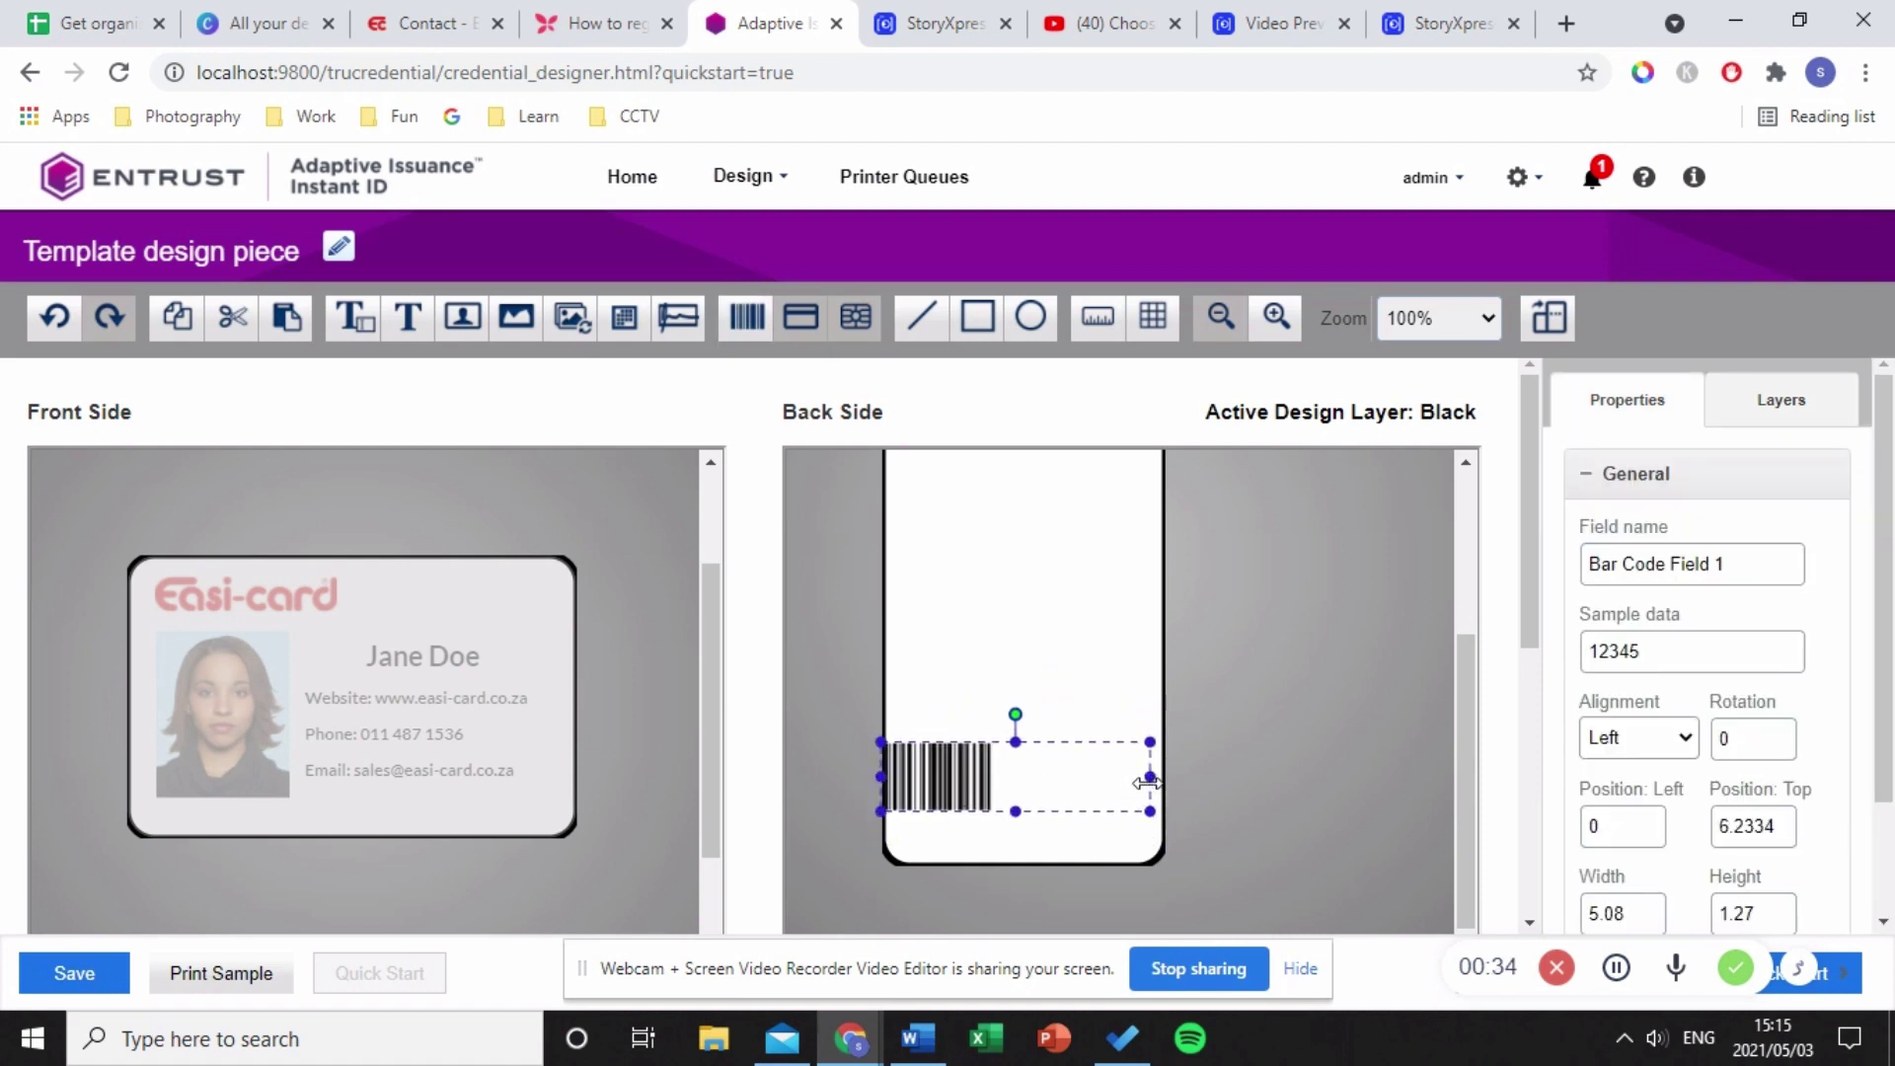
pyautogui.moveTo(1155, 779); pyautogui.dragTo(1164, 779)
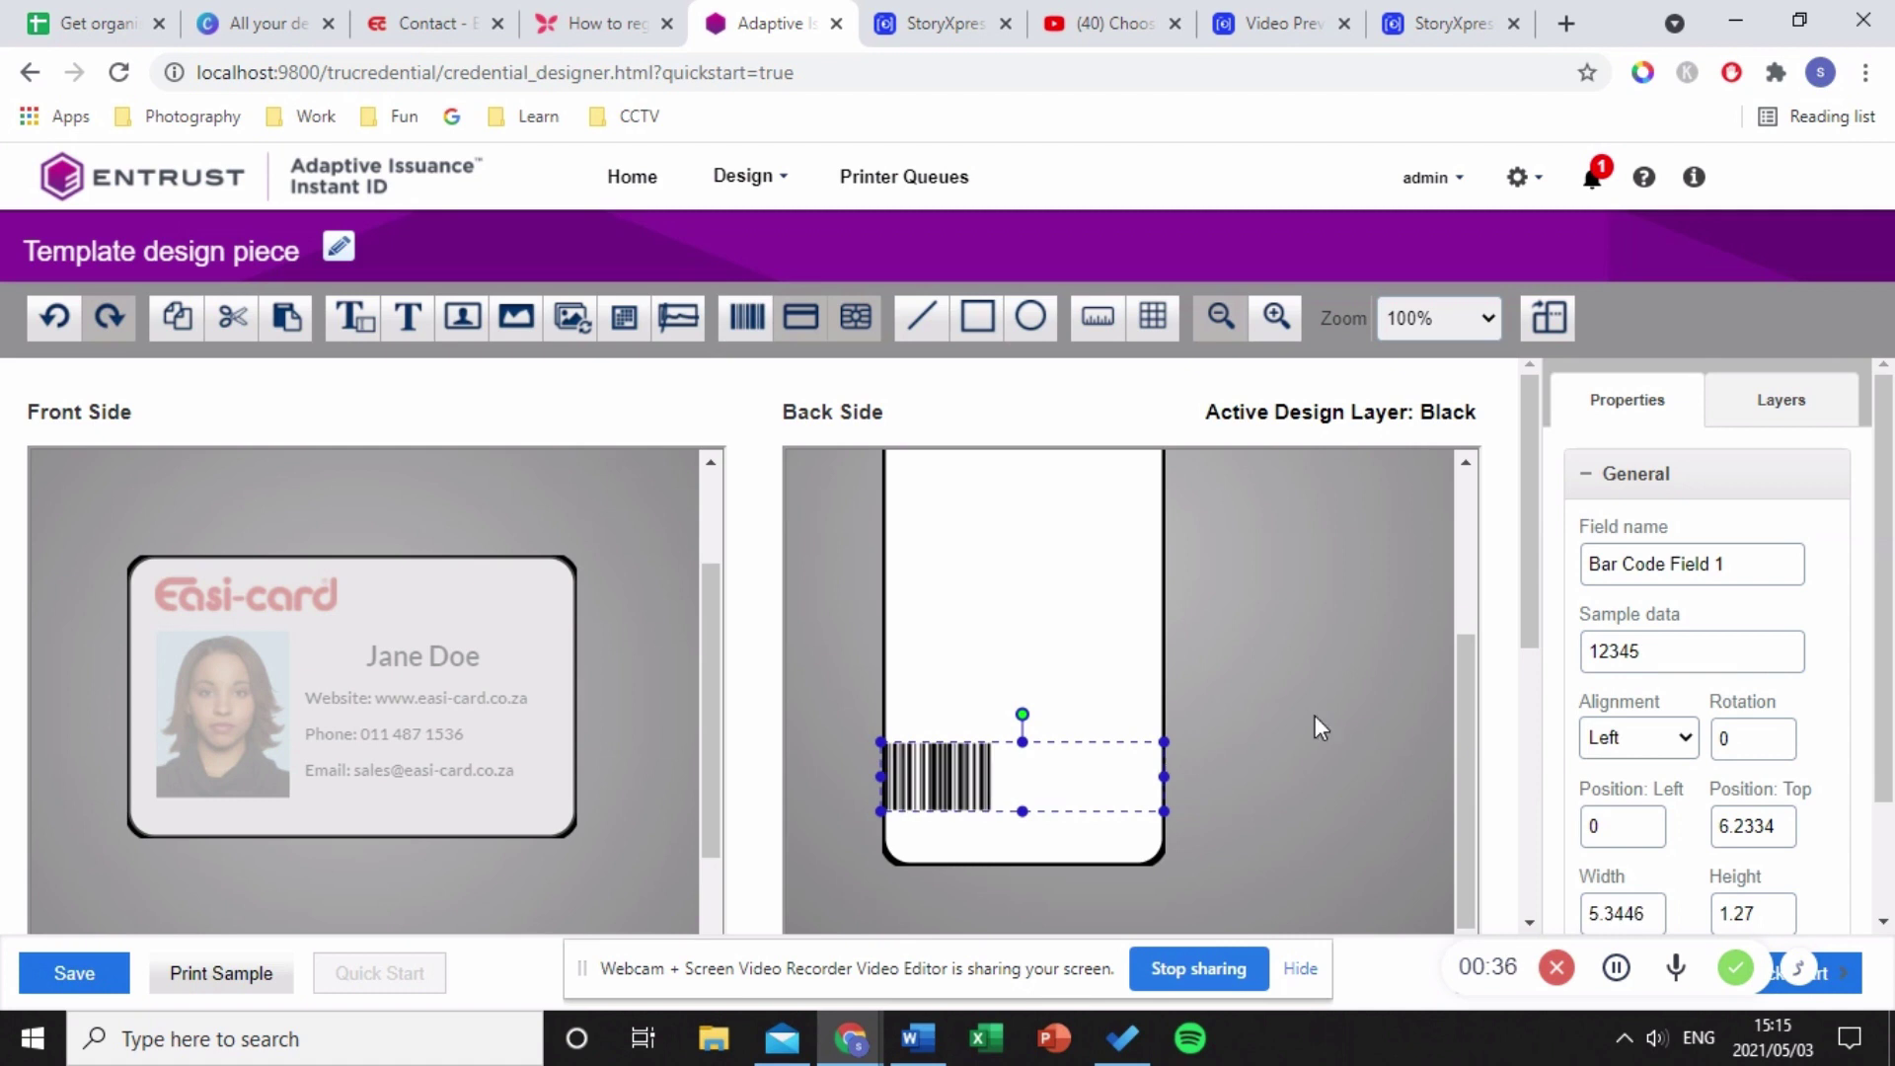
# - Set the barcode sample data to 12345678, centred, with High density and readable text
pyautogui.click(1691, 654)
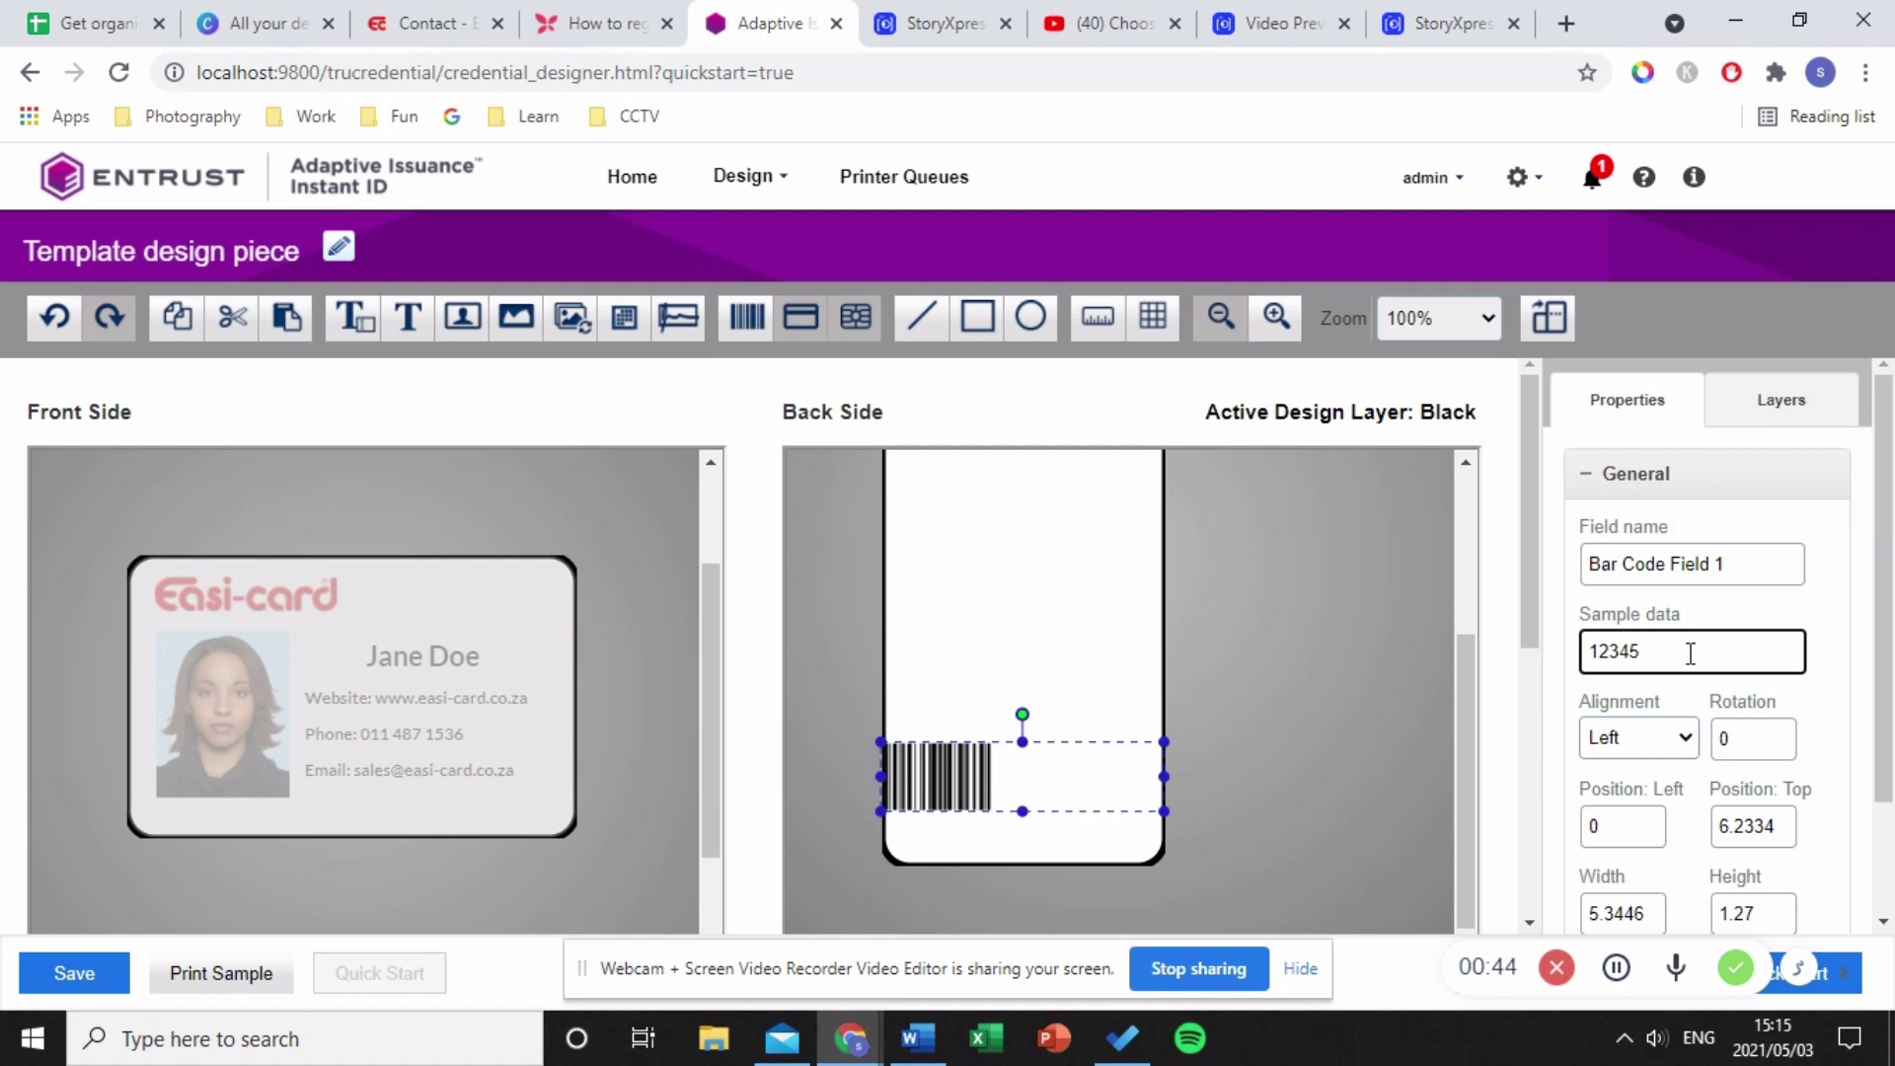
pyautogui.write('678')
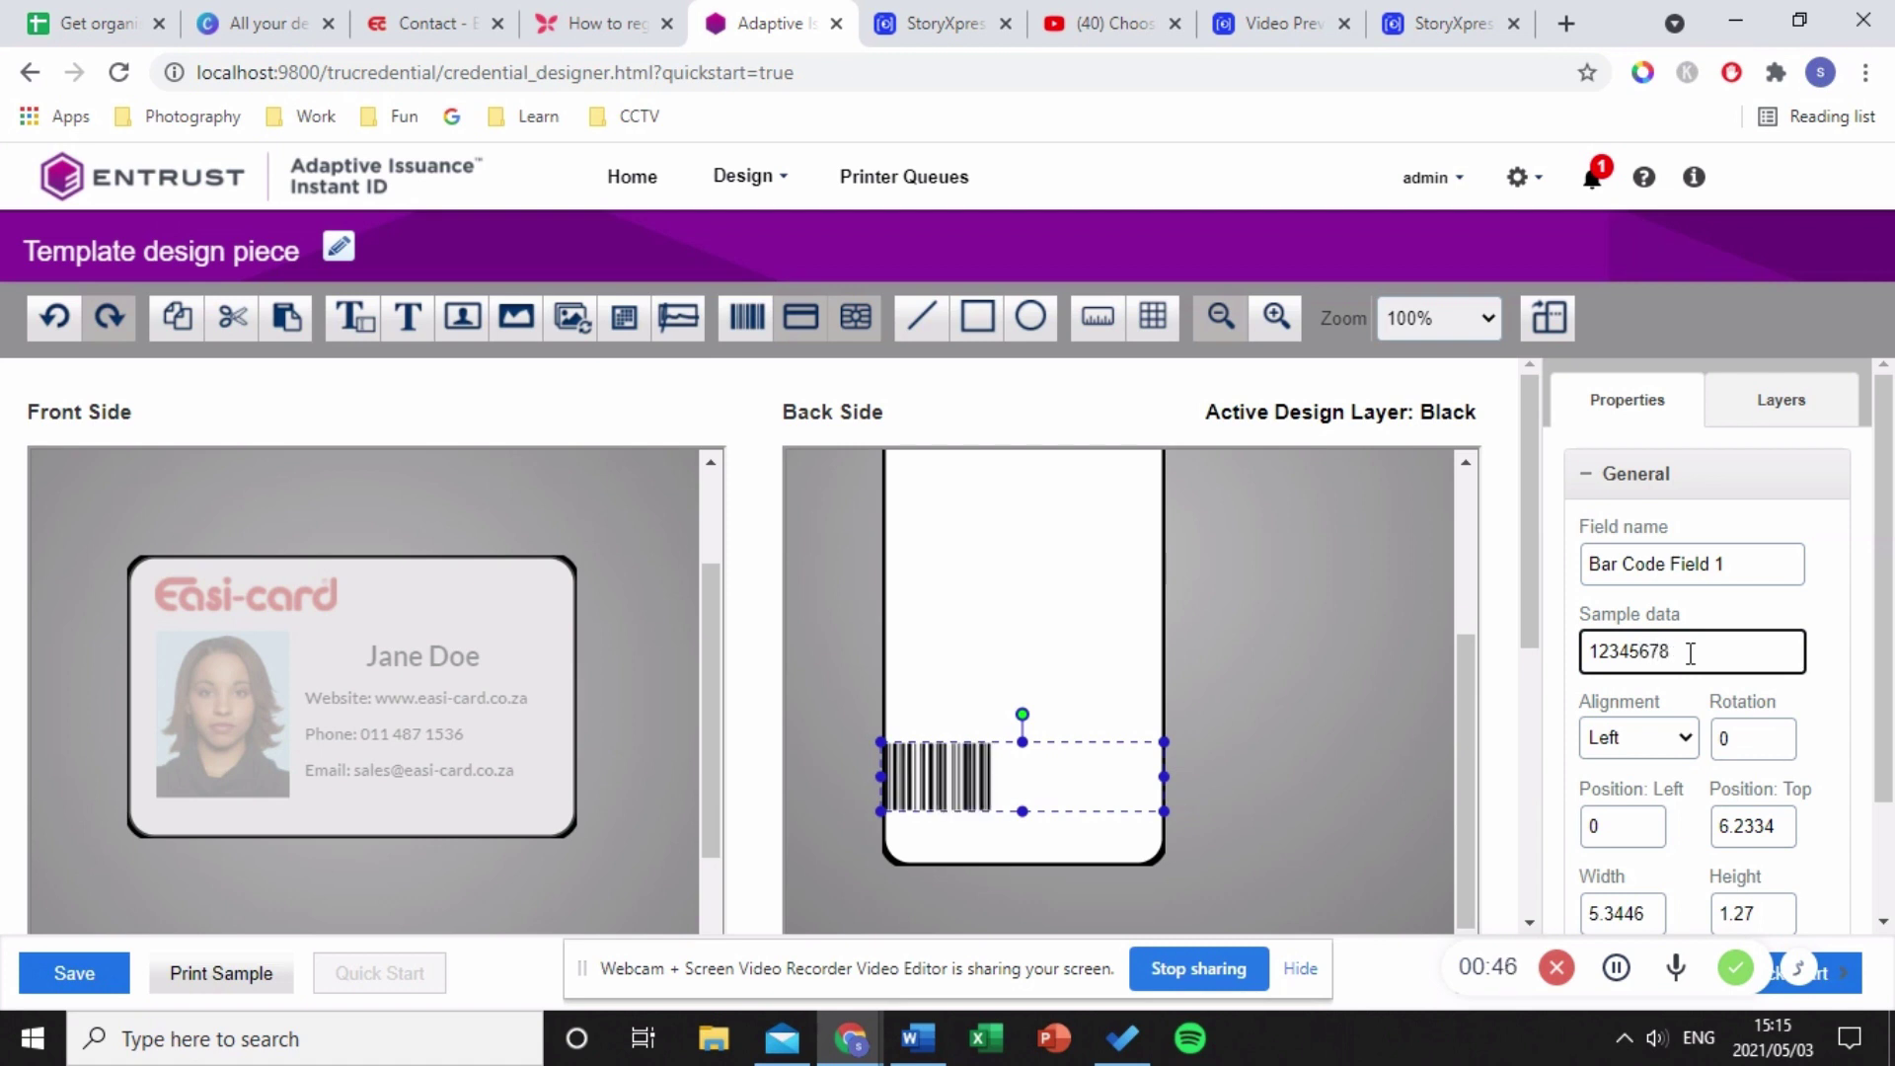
pyautogui.scroll(-2, 1704, 776)
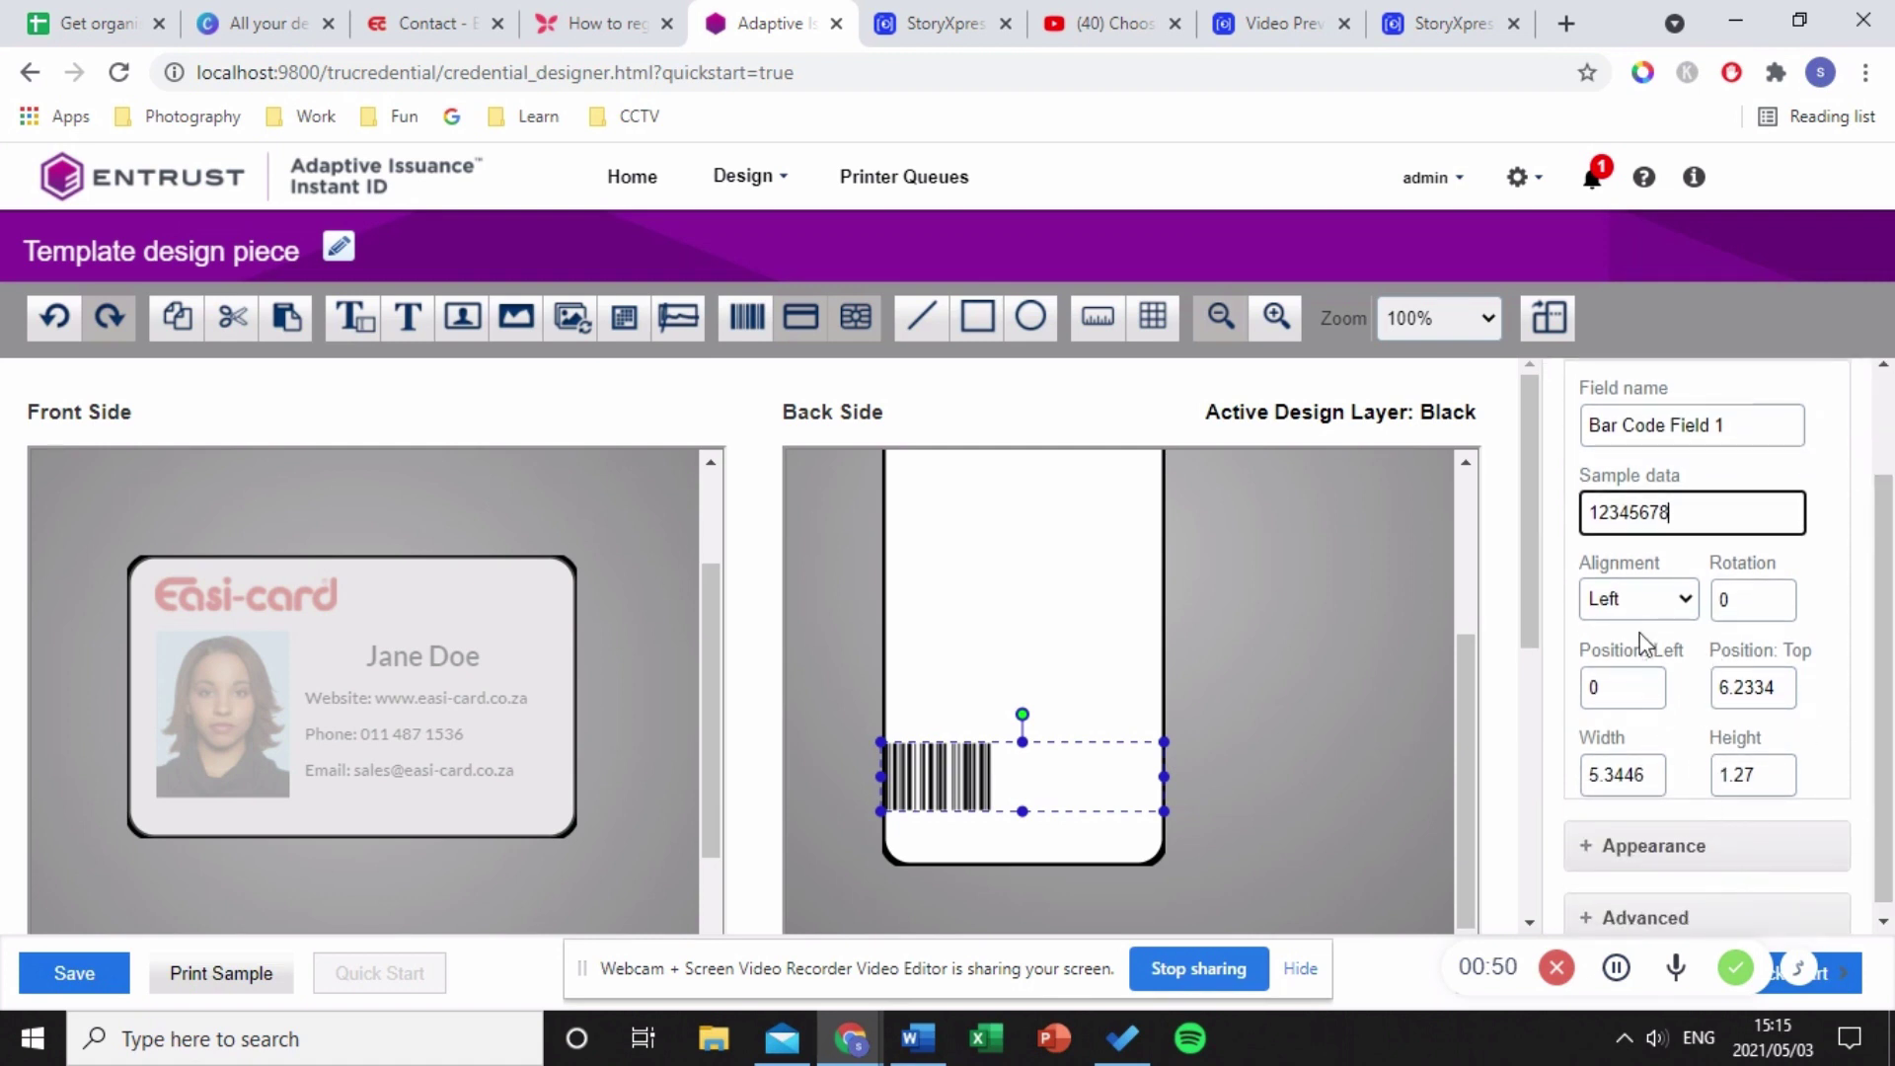
pyautogui.click(1660, 610)
pyautogui.click(1616, 655)
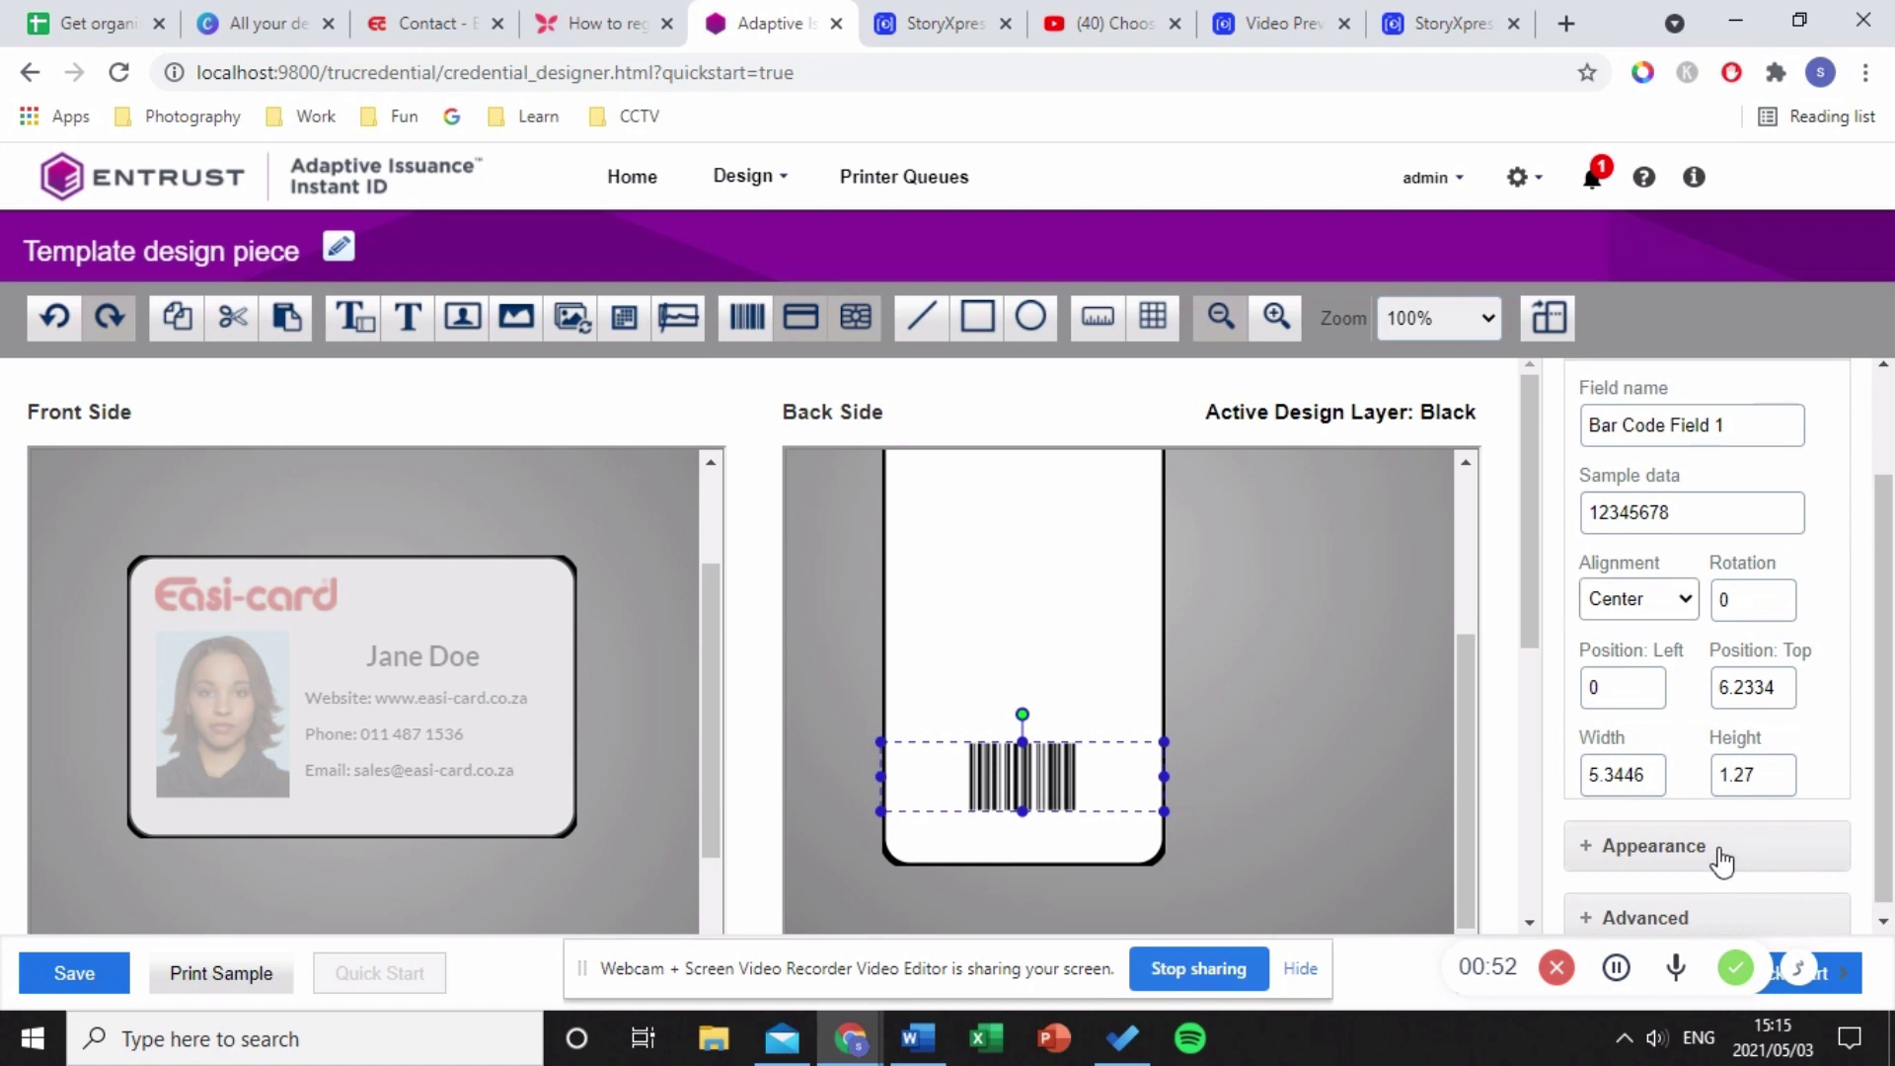
pyautogui.click(1723, 858)
pyautogui.scroll(-2, 1723, 861)
pyautogui.click(1692, 720)
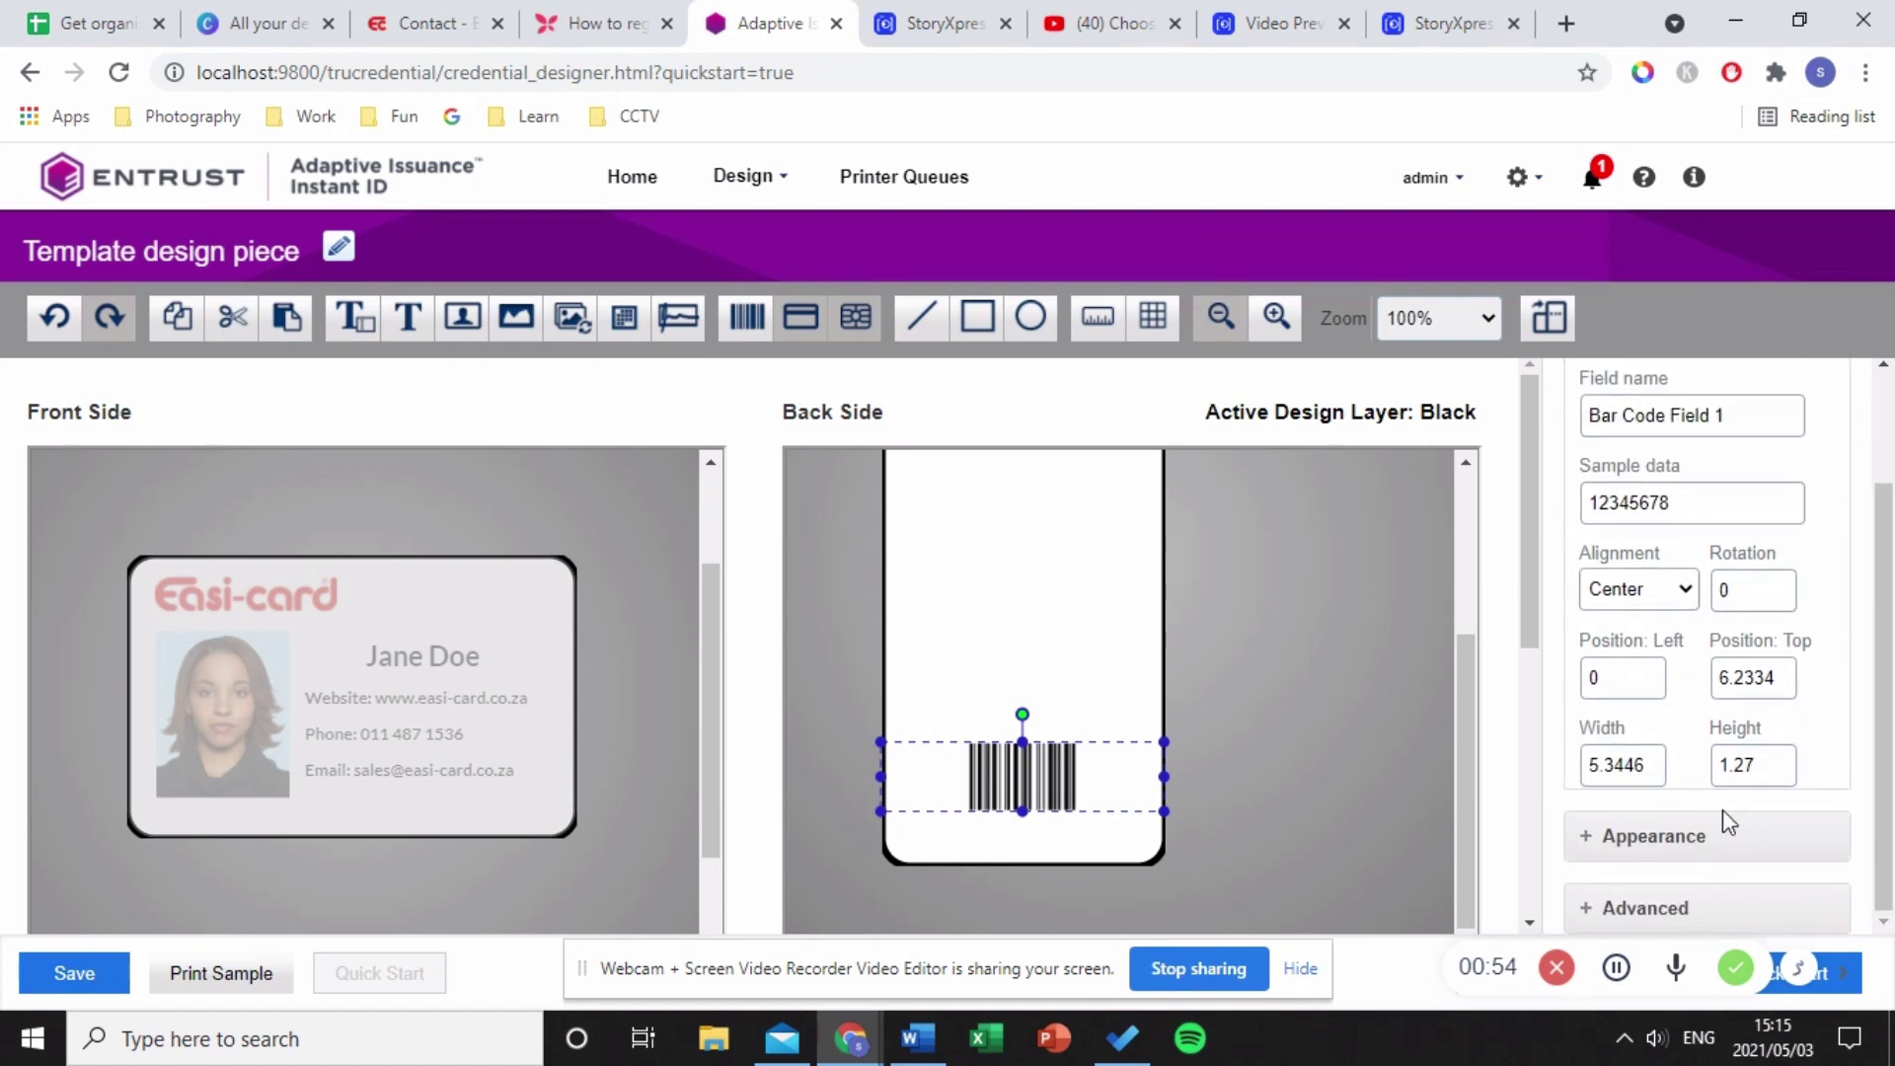
pyautogui.click(1693, 913)
pyautogui.scroll(-6, 1704, 856)
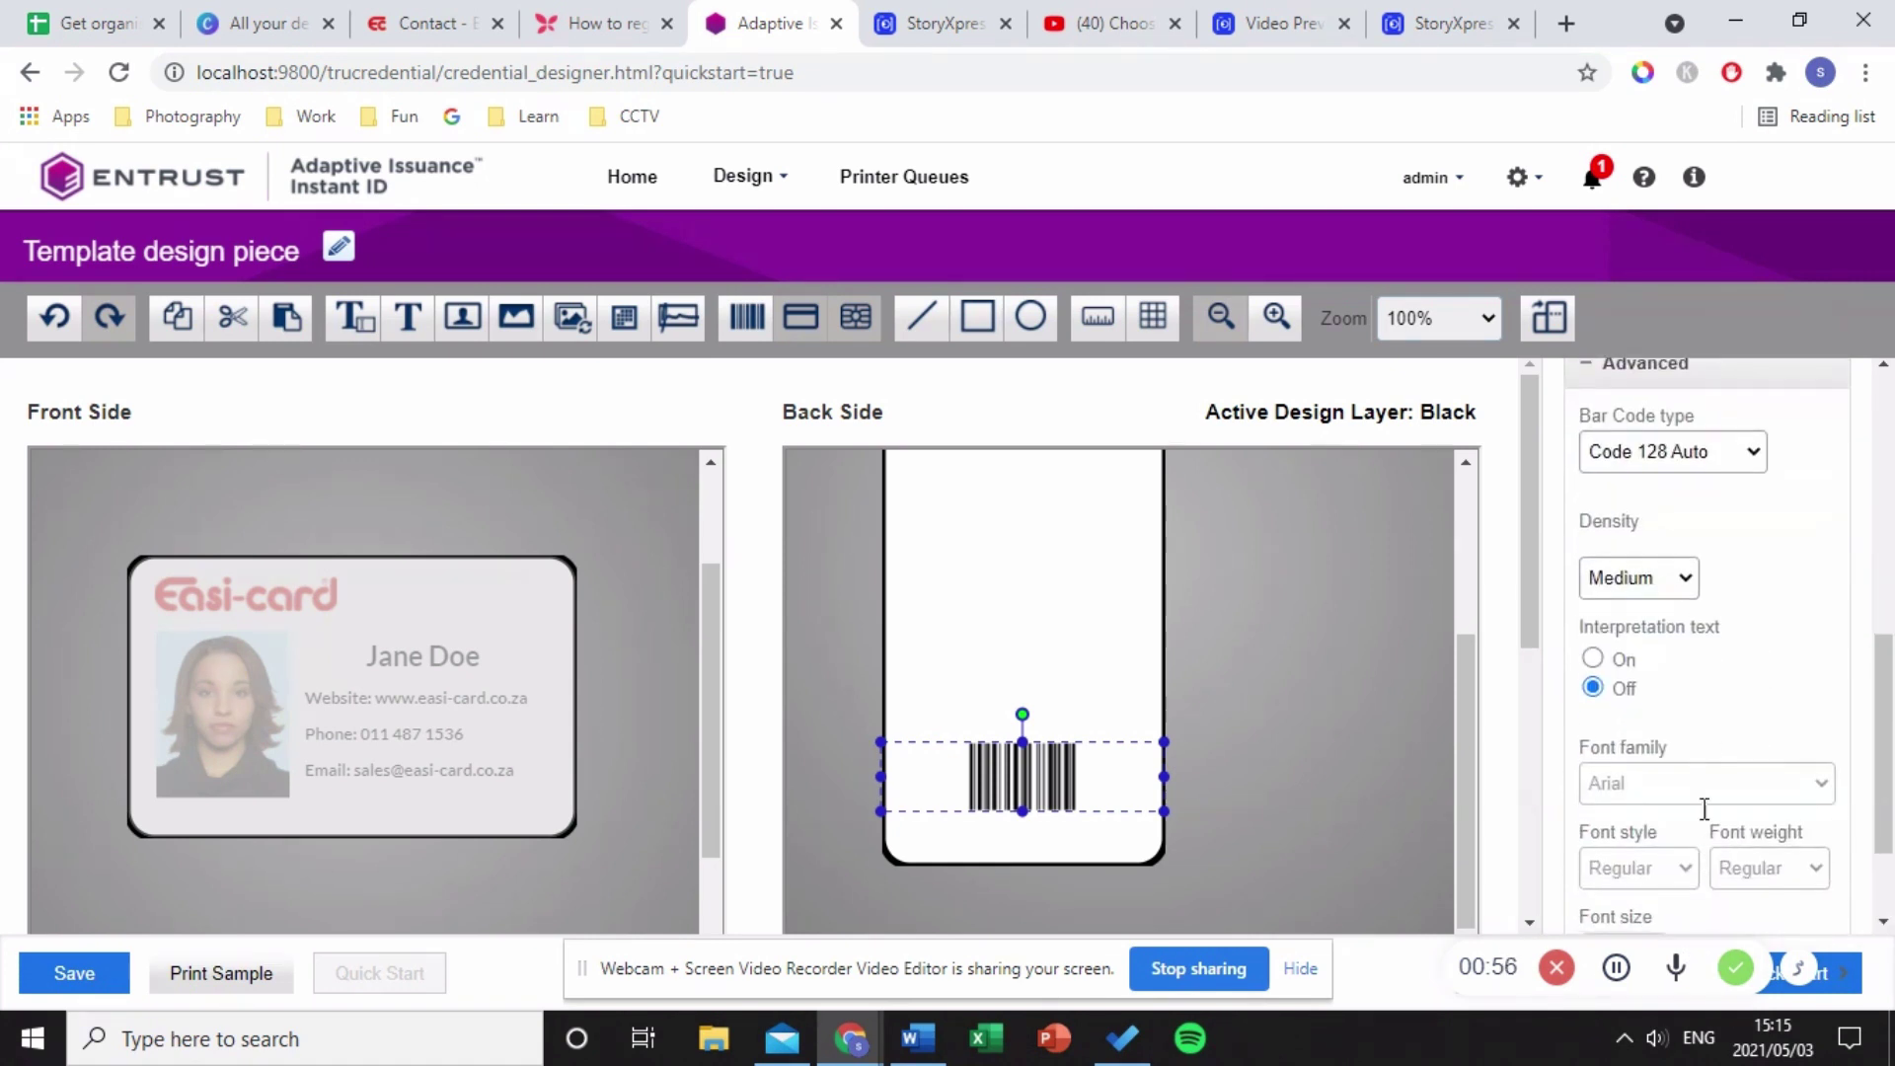
pyautogui.scroll(2, 1651, 516)
pyautogui.click(1637, 588)
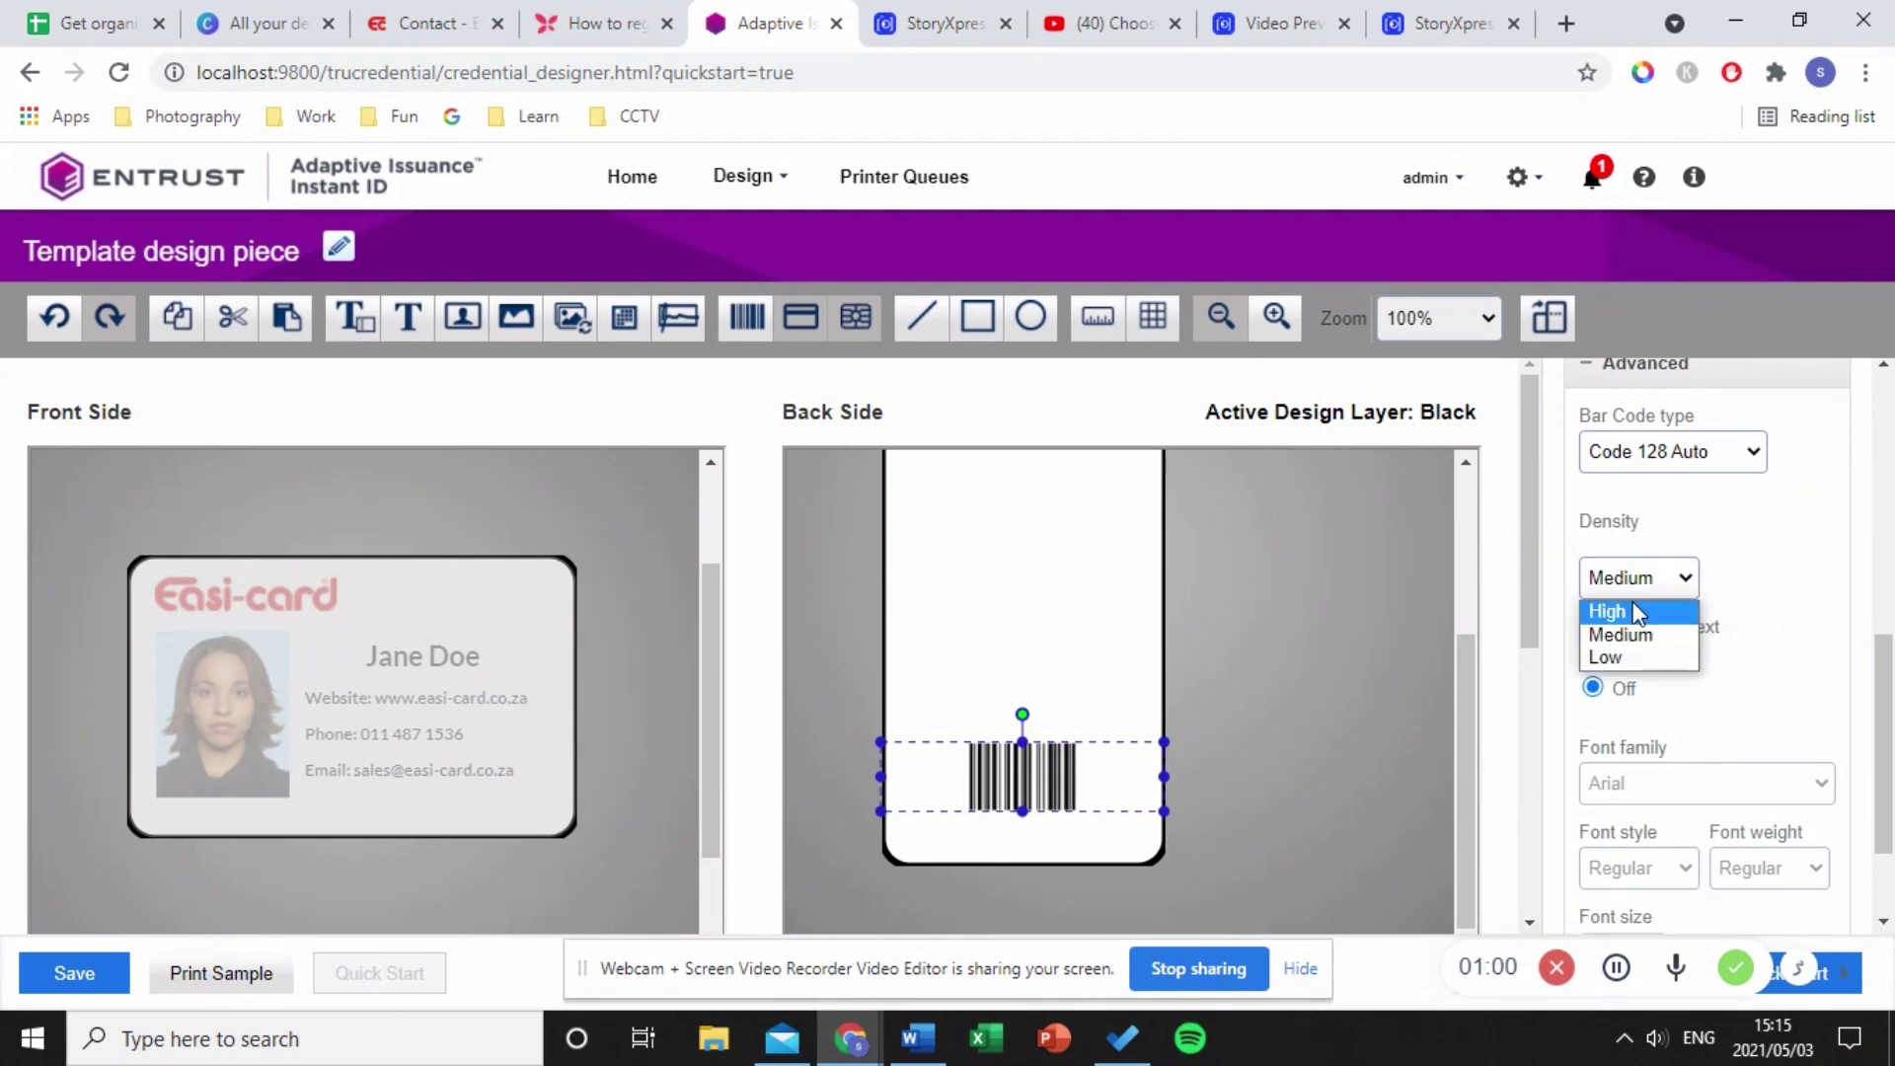
pyautogui.click(1626, 610)
pyautogui.click(1592, 659)
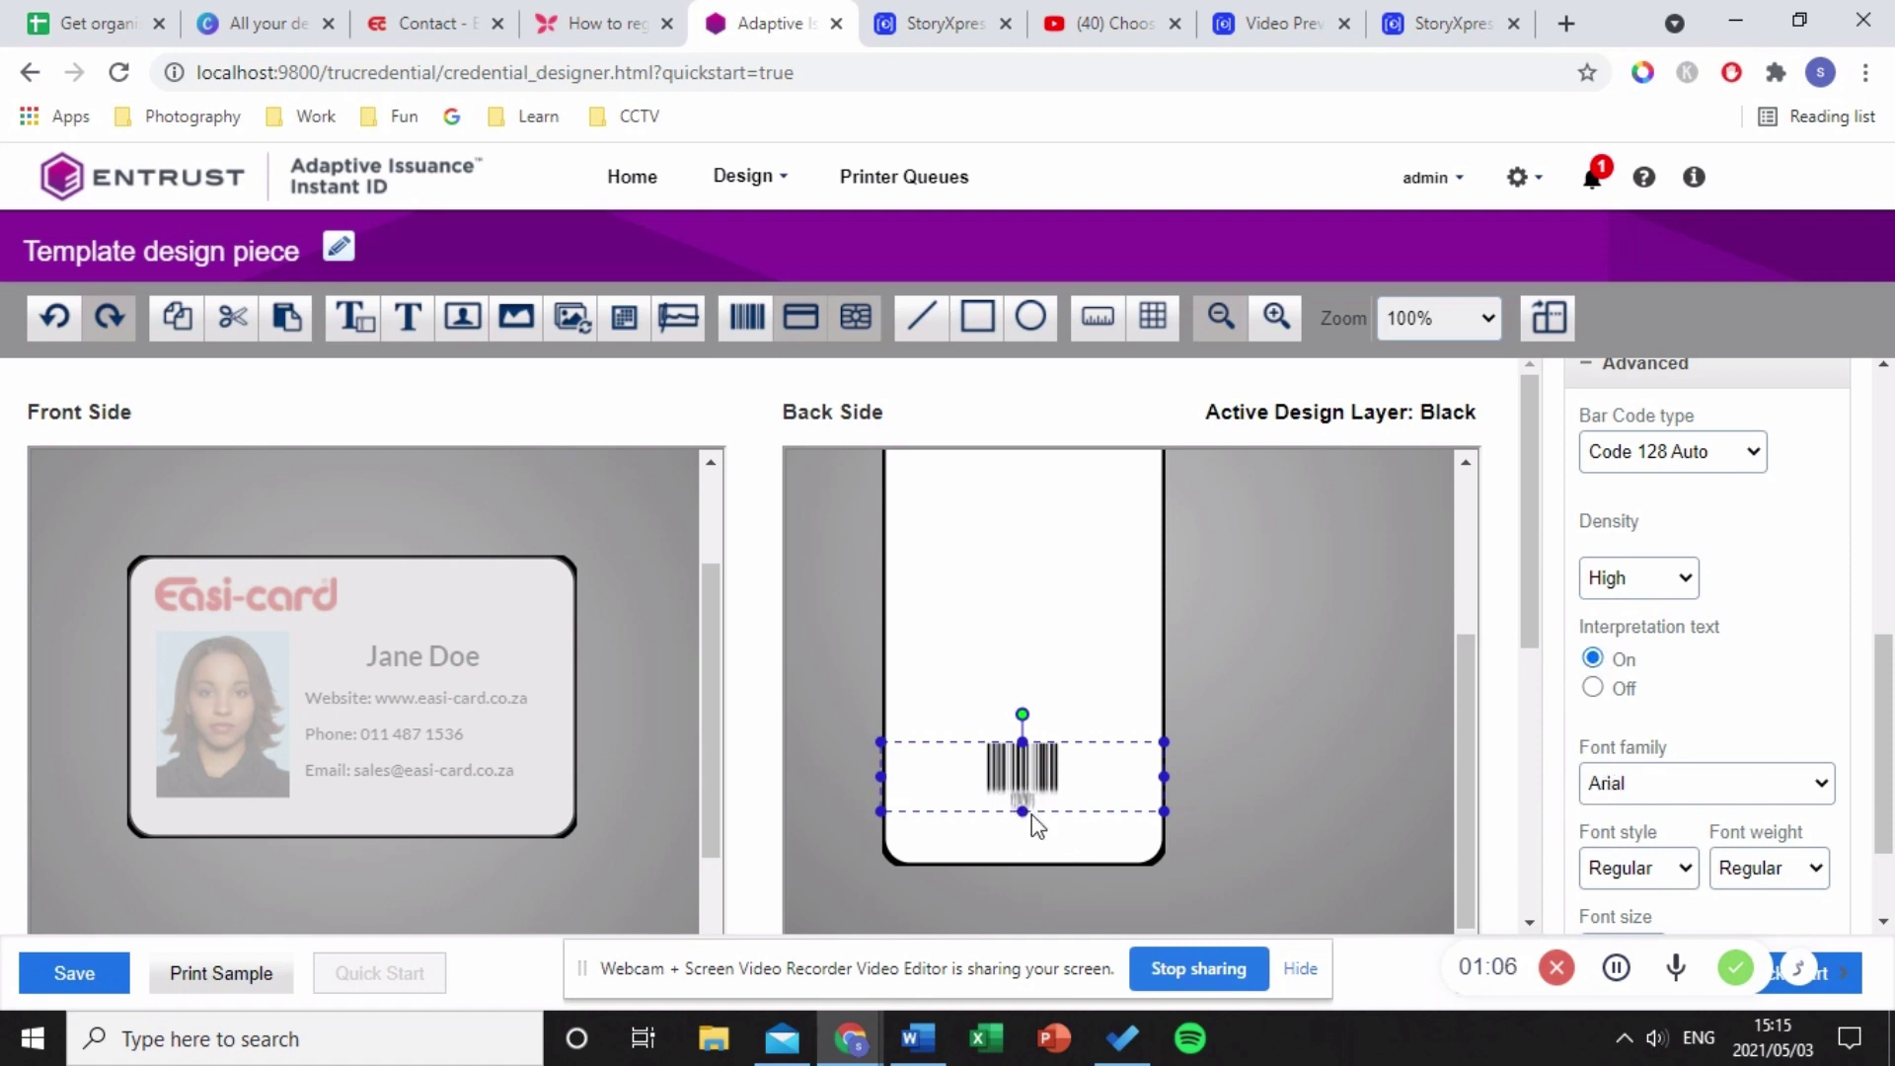
# - Change the barcode to a QR Code with Medium error correction and nudge it lower
pyautogui.scroll(-2, 1761, 802)
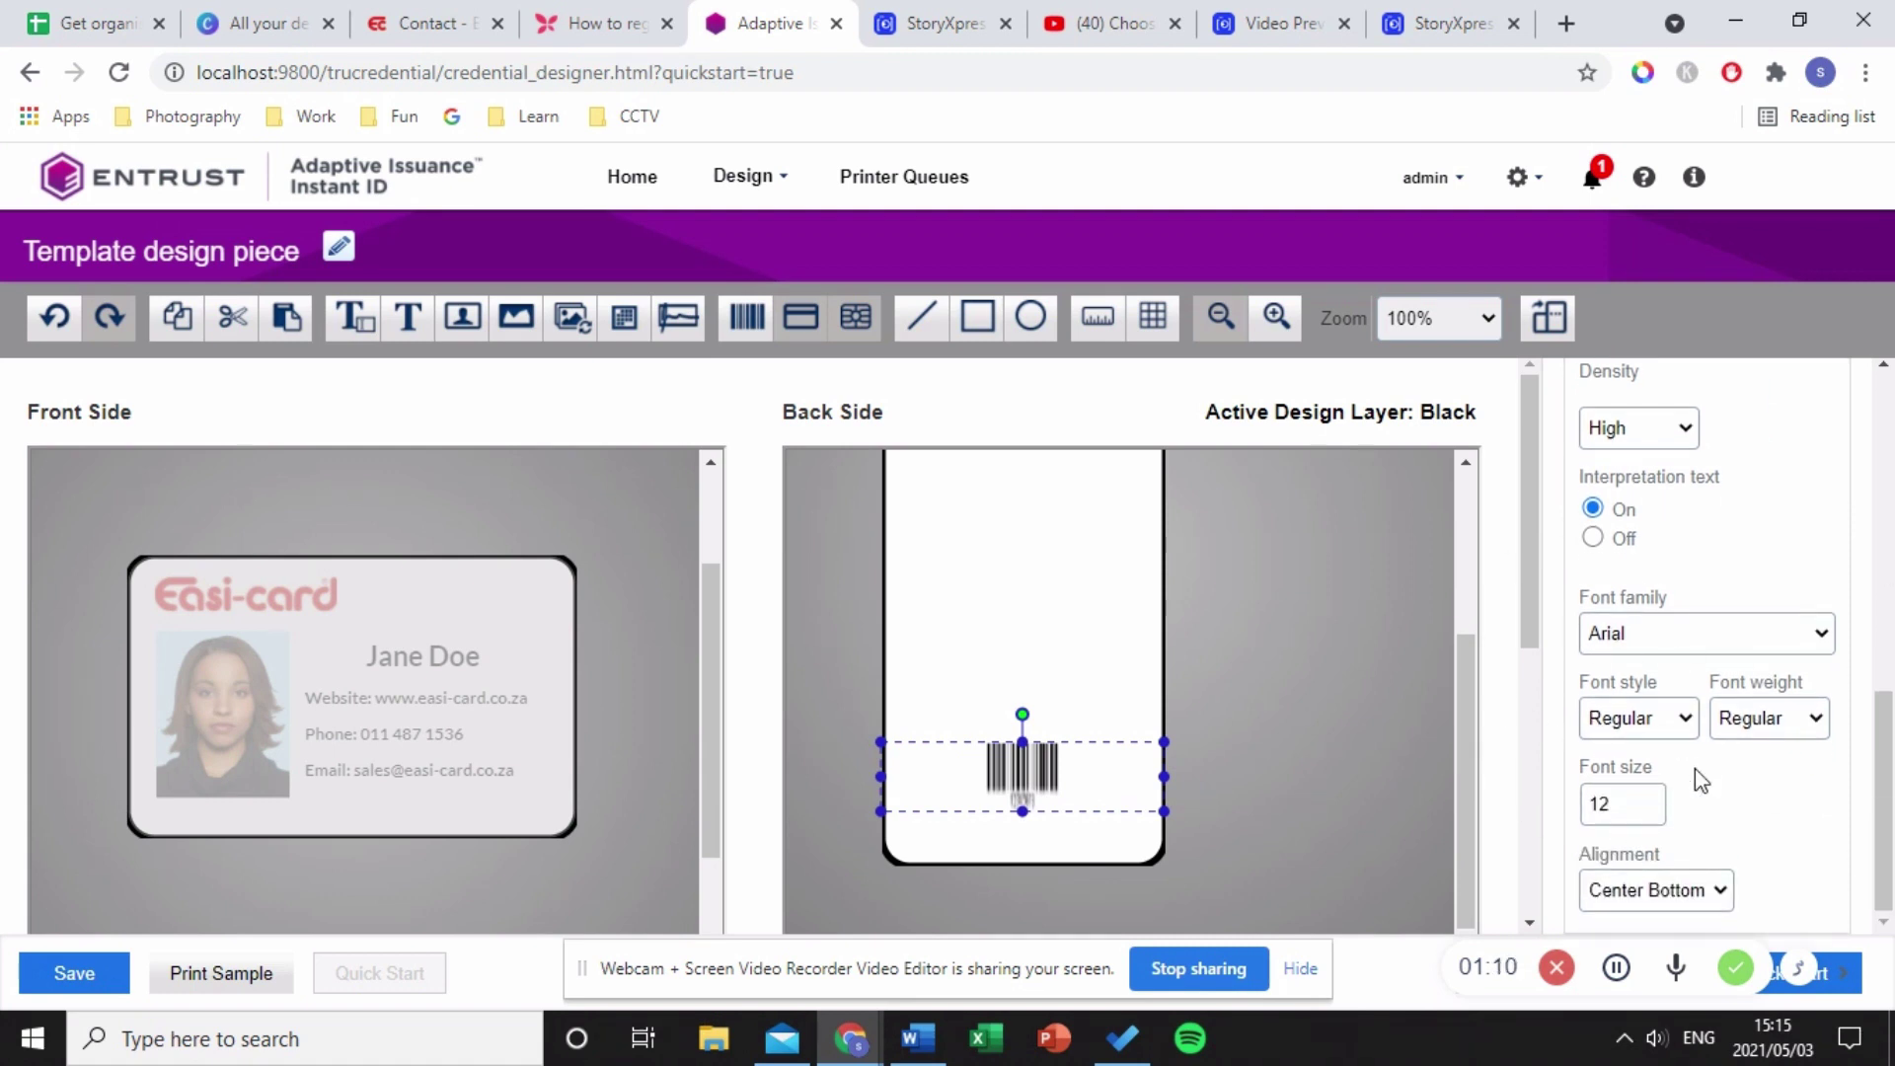
pyautogui.scroll(3, 1696, 768)
pyautogui.click(1700, 584)
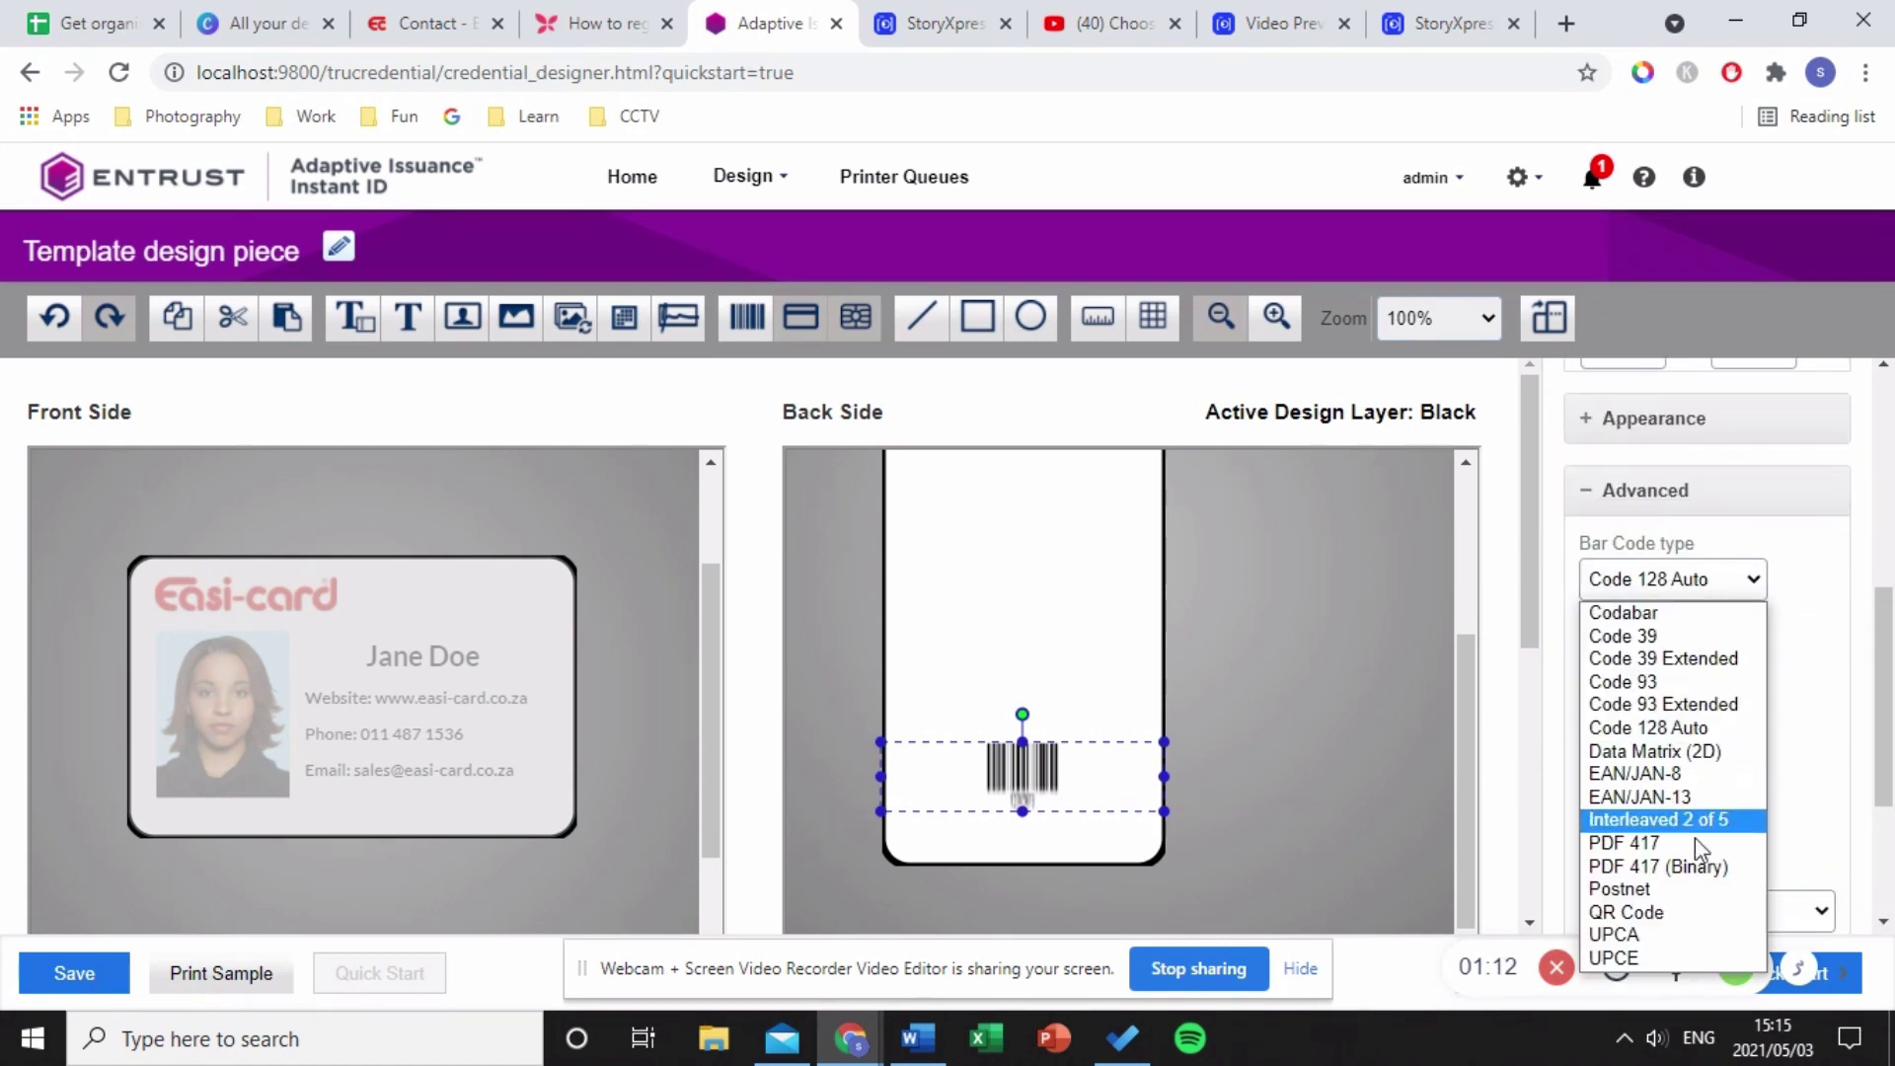
pyautogui.click(1638, 912)
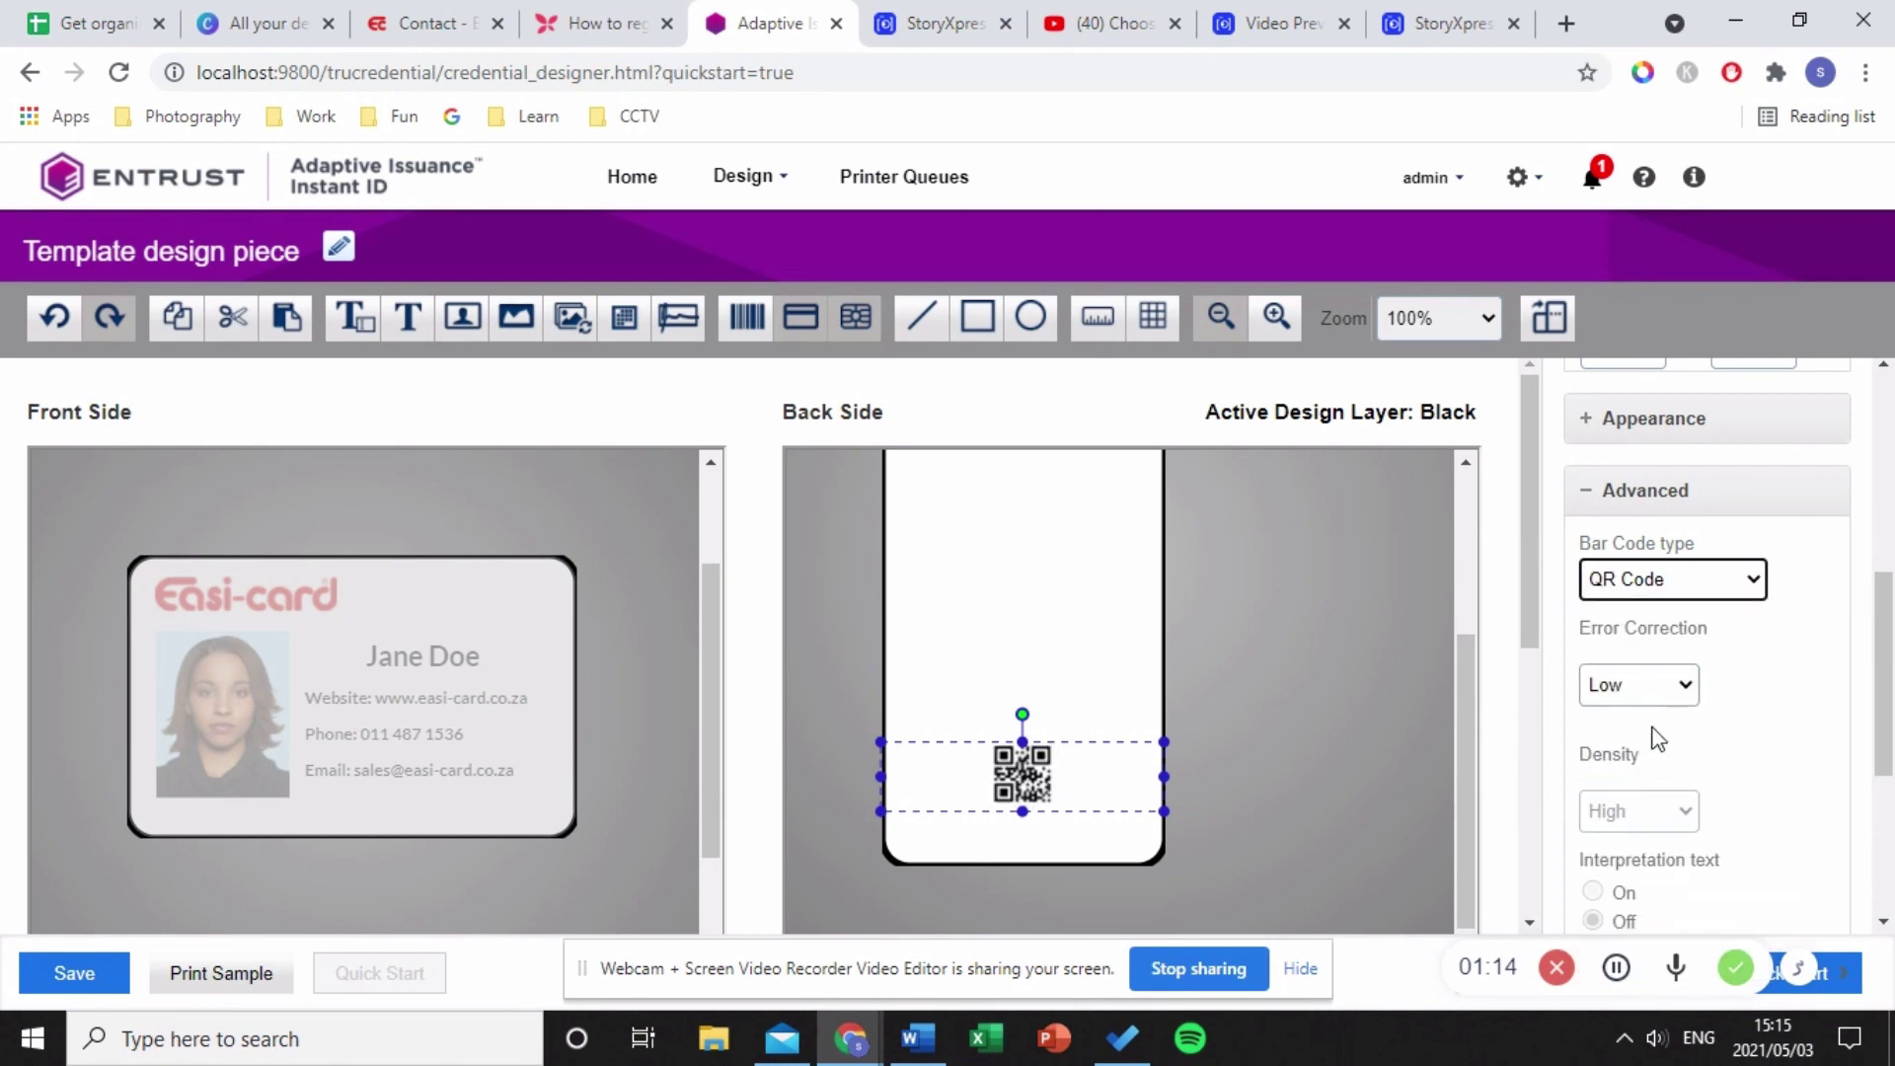
pyautogui.click(1668, 688)
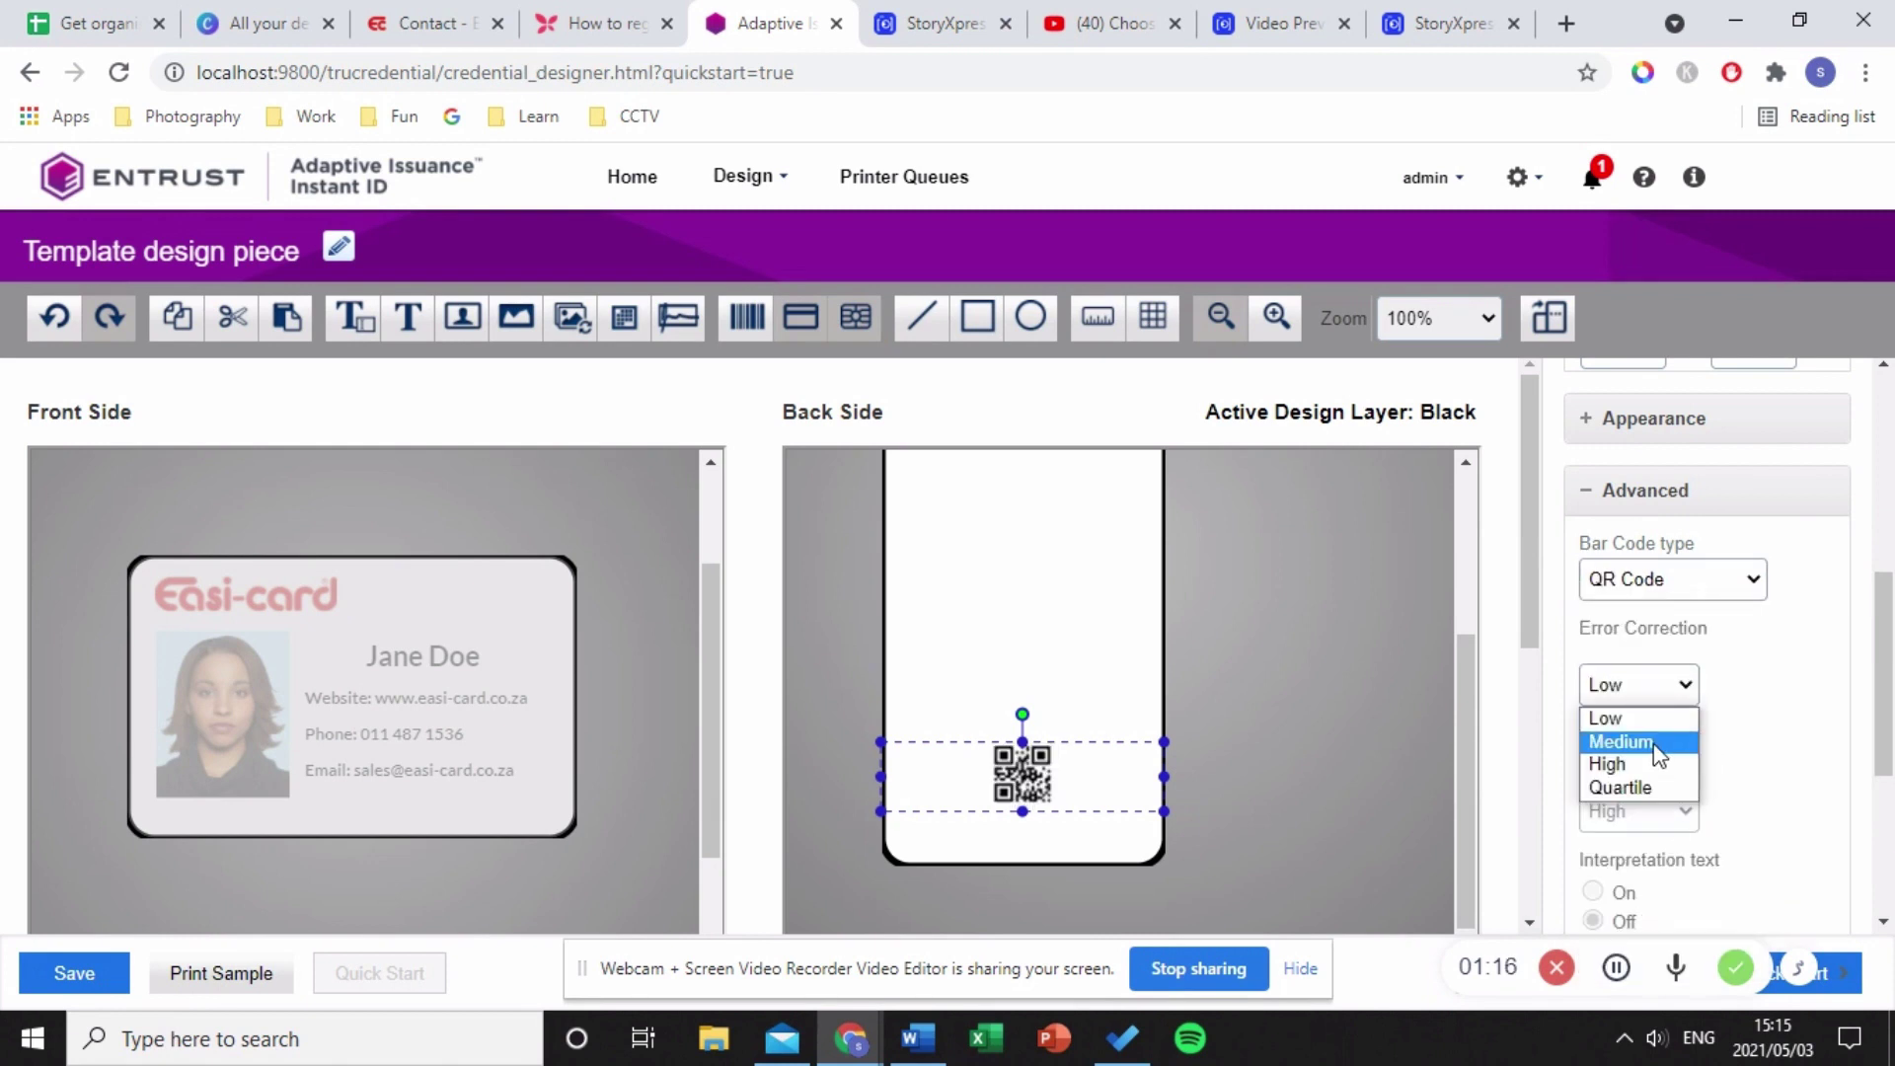
pyautogui.click(1654, 744)
pyautogui.click(985, 666)
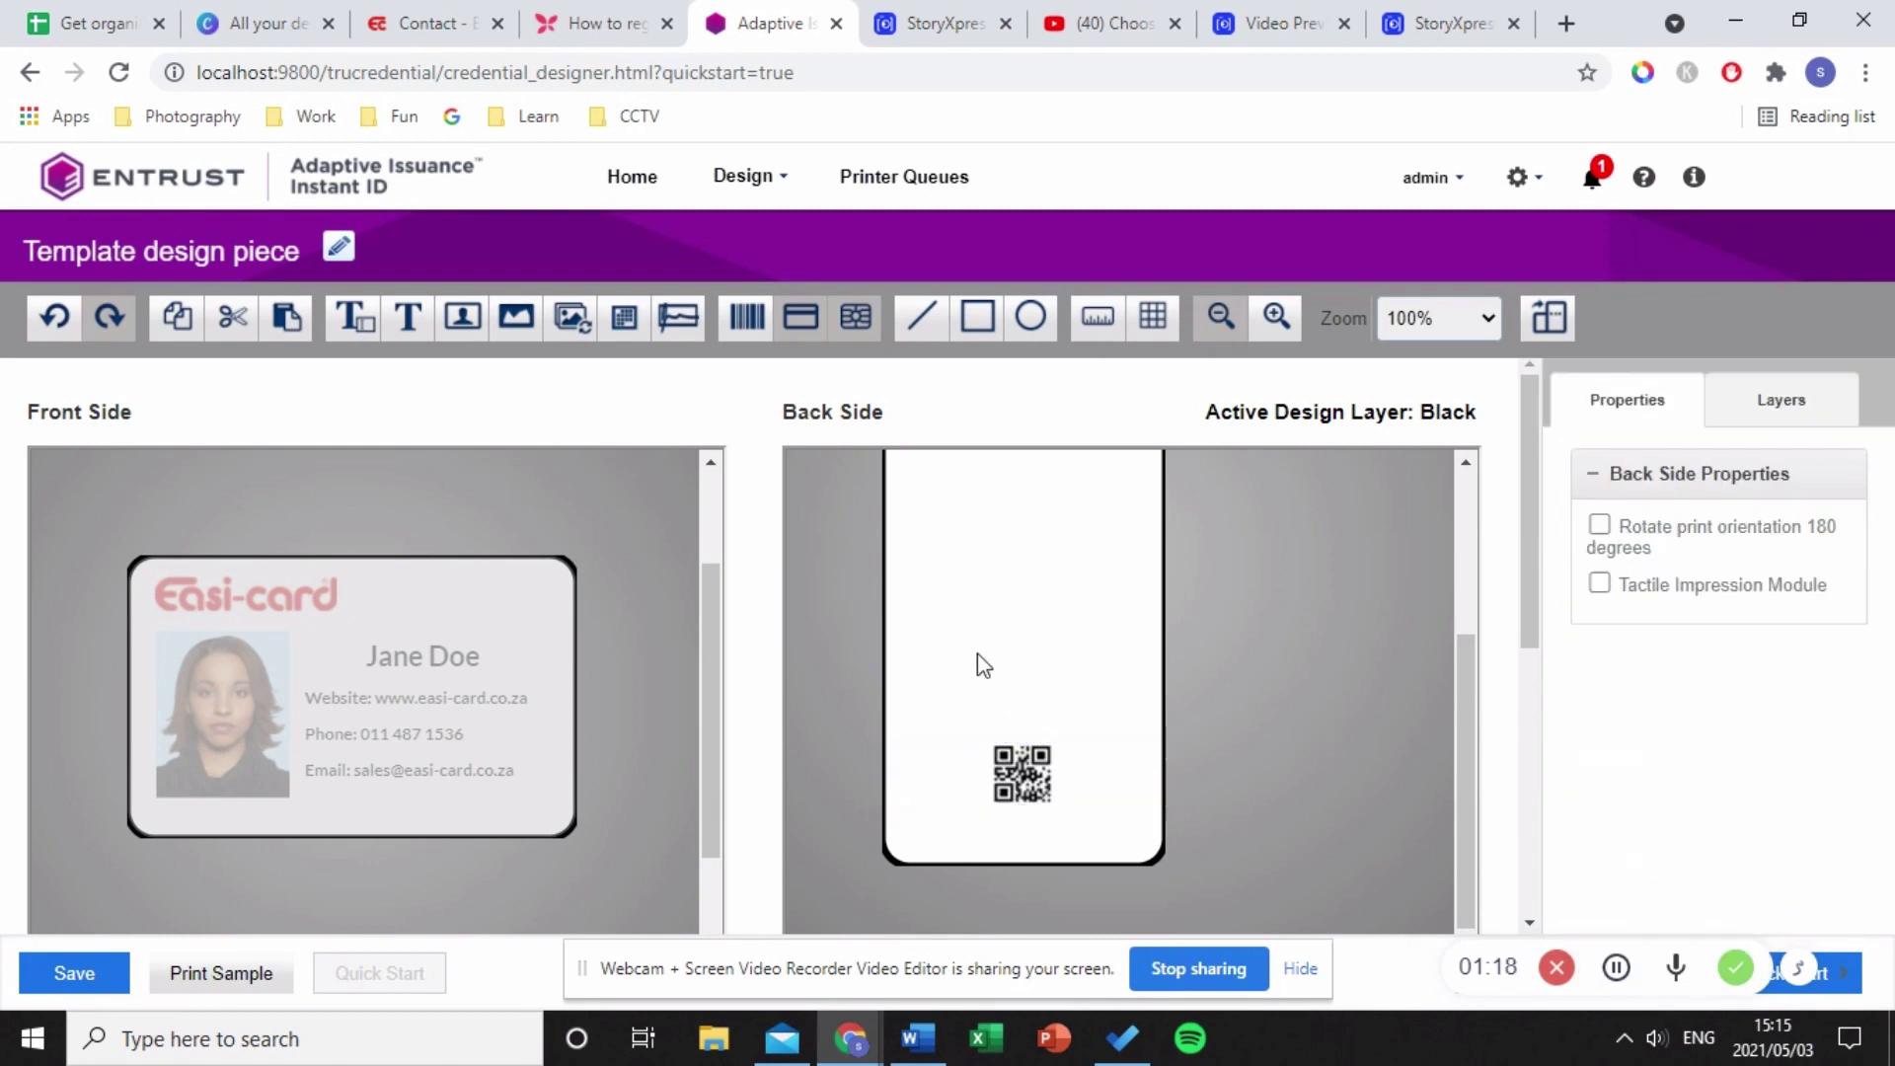
pyautogui.moveTo(1037, 784); pyautogui.dragTo(1041, 807)
pyautogui.click(1116, 651)
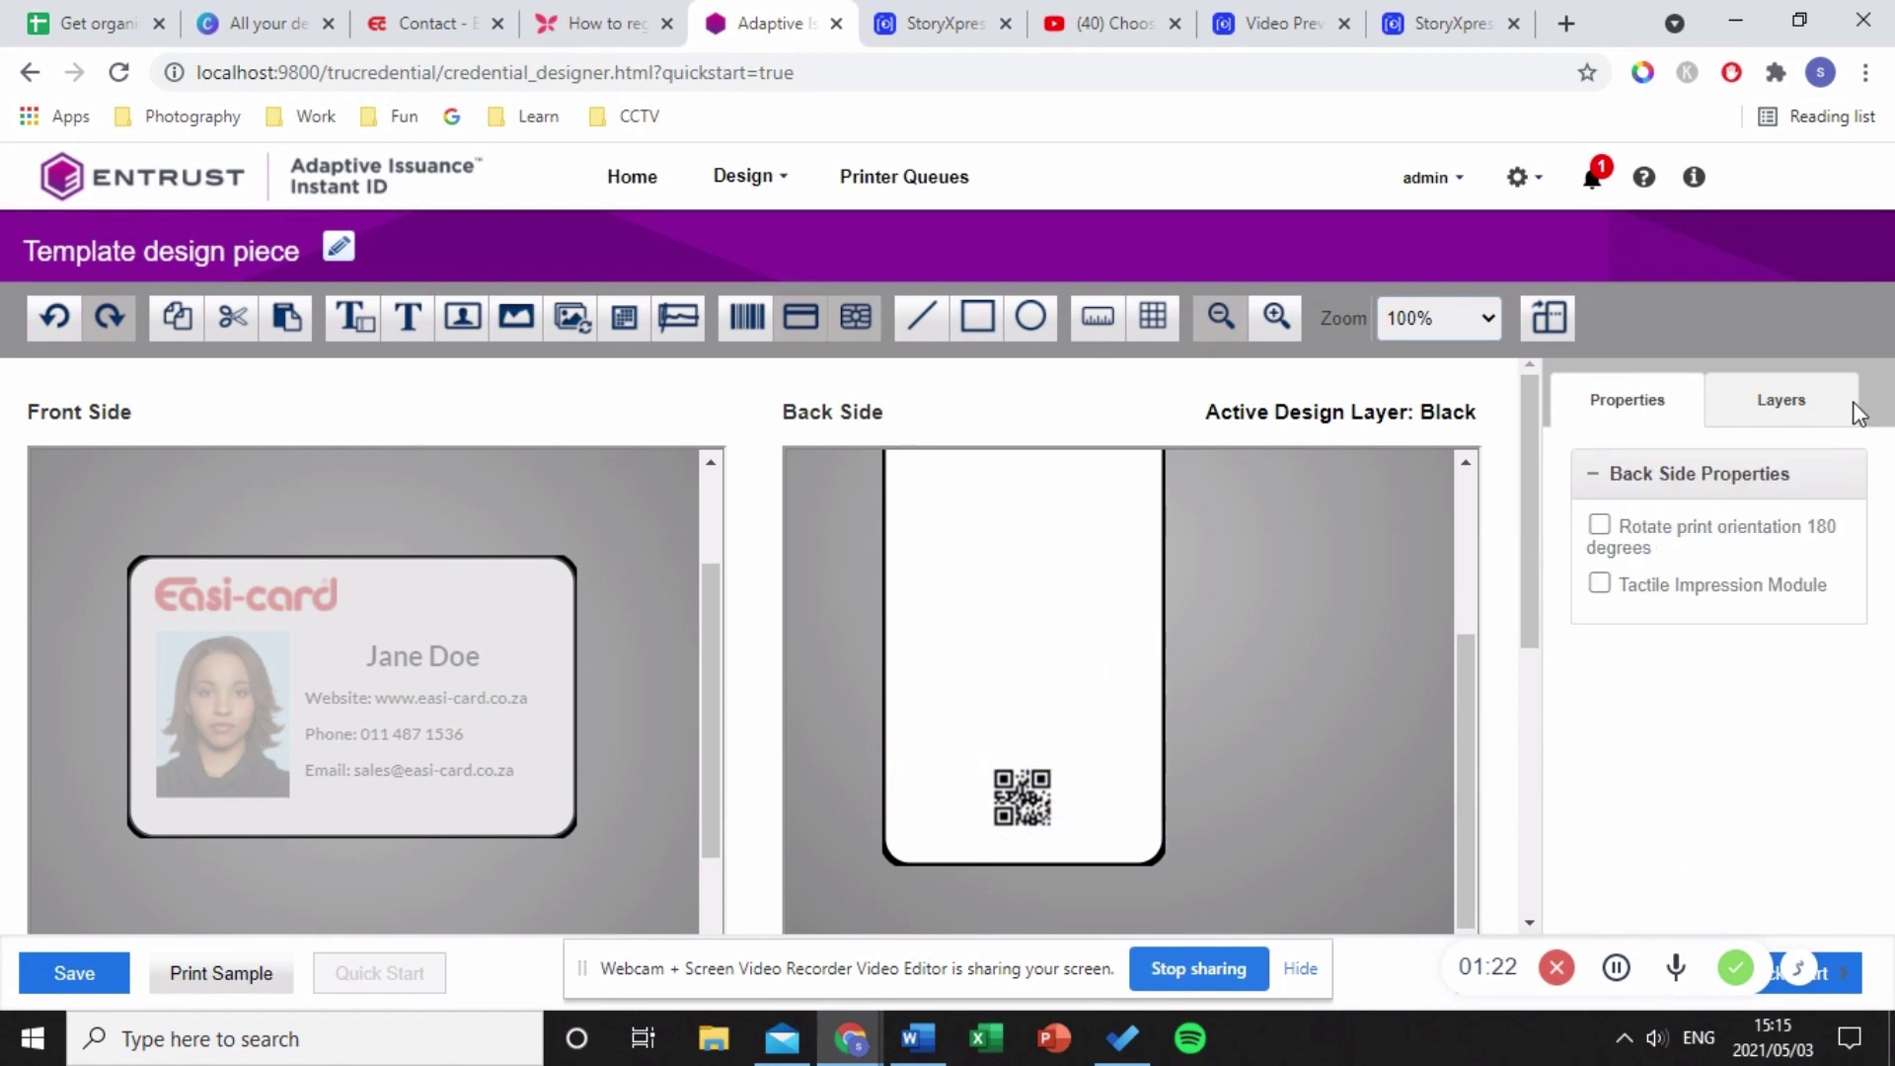
# - On the back's Color layer, add a square above the QR code and show gridlines
pyautogui.click(1779, 403)
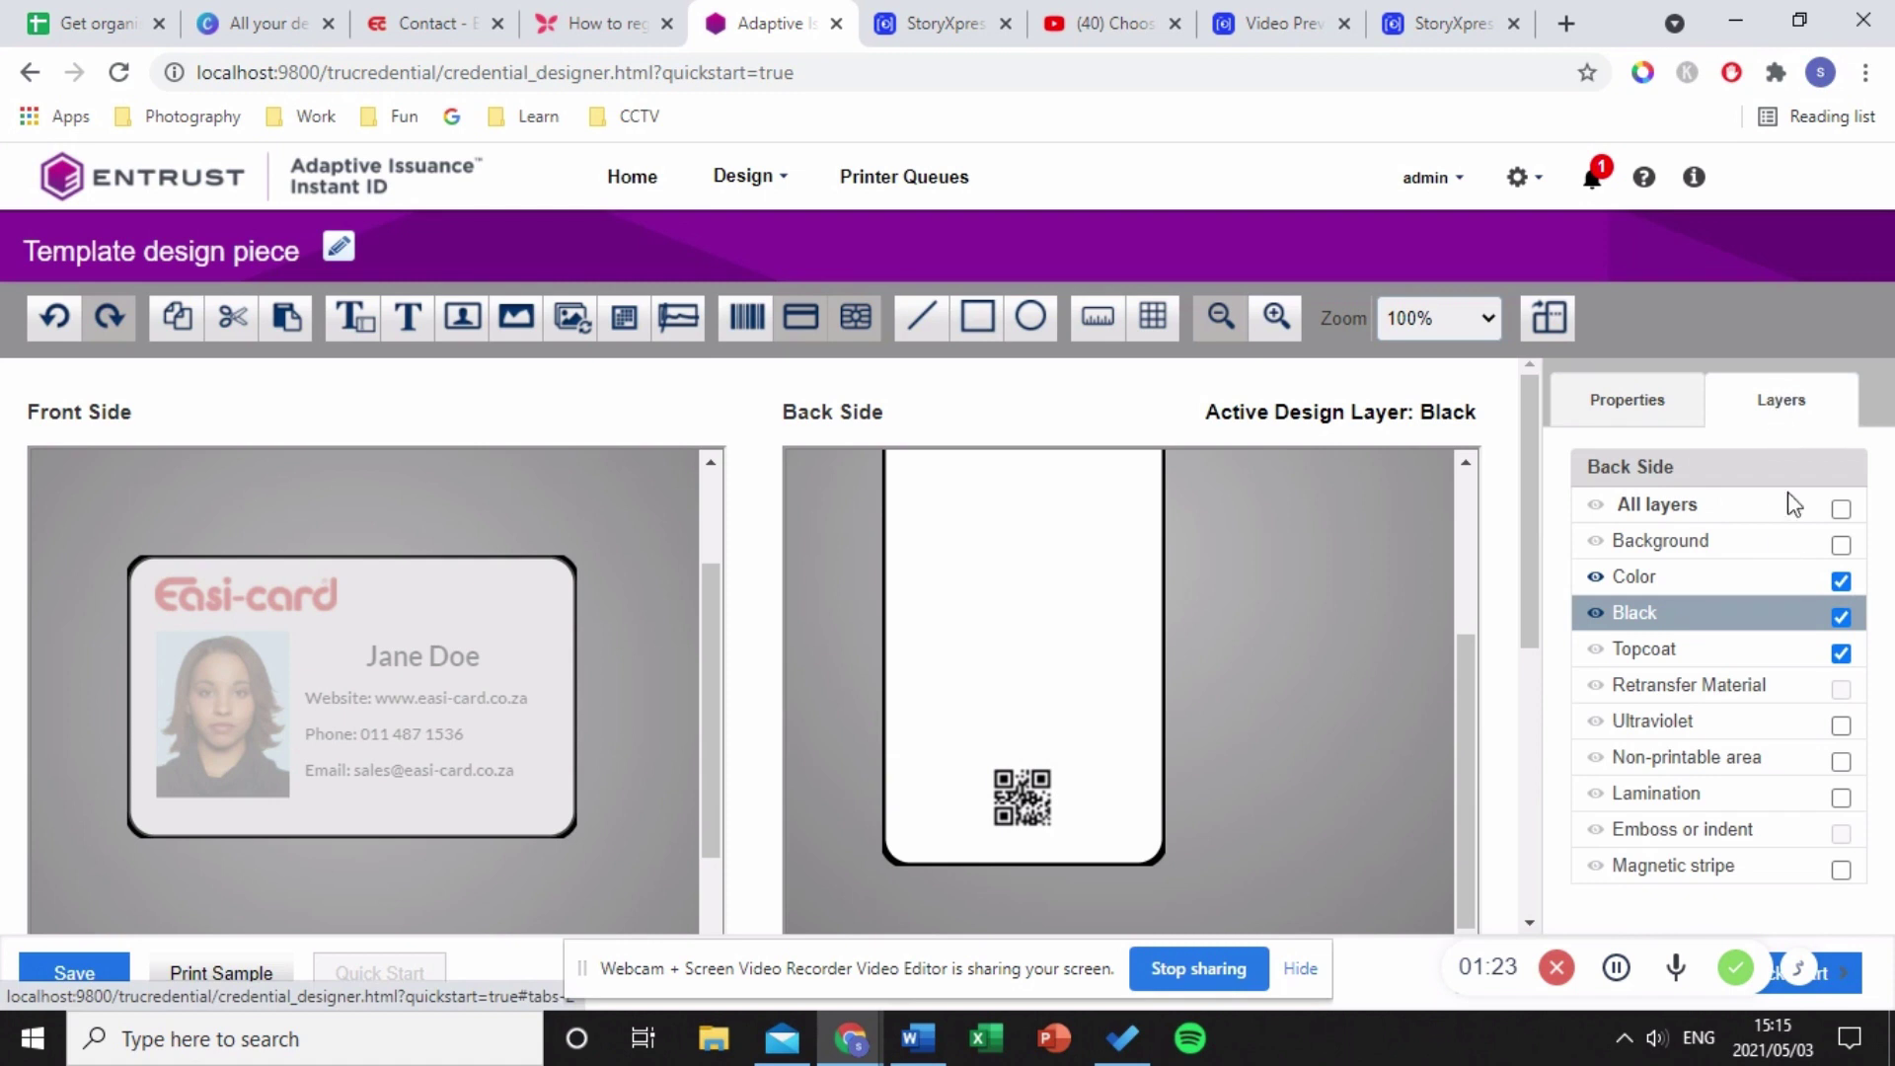
pyautogui.click(1692, 582)
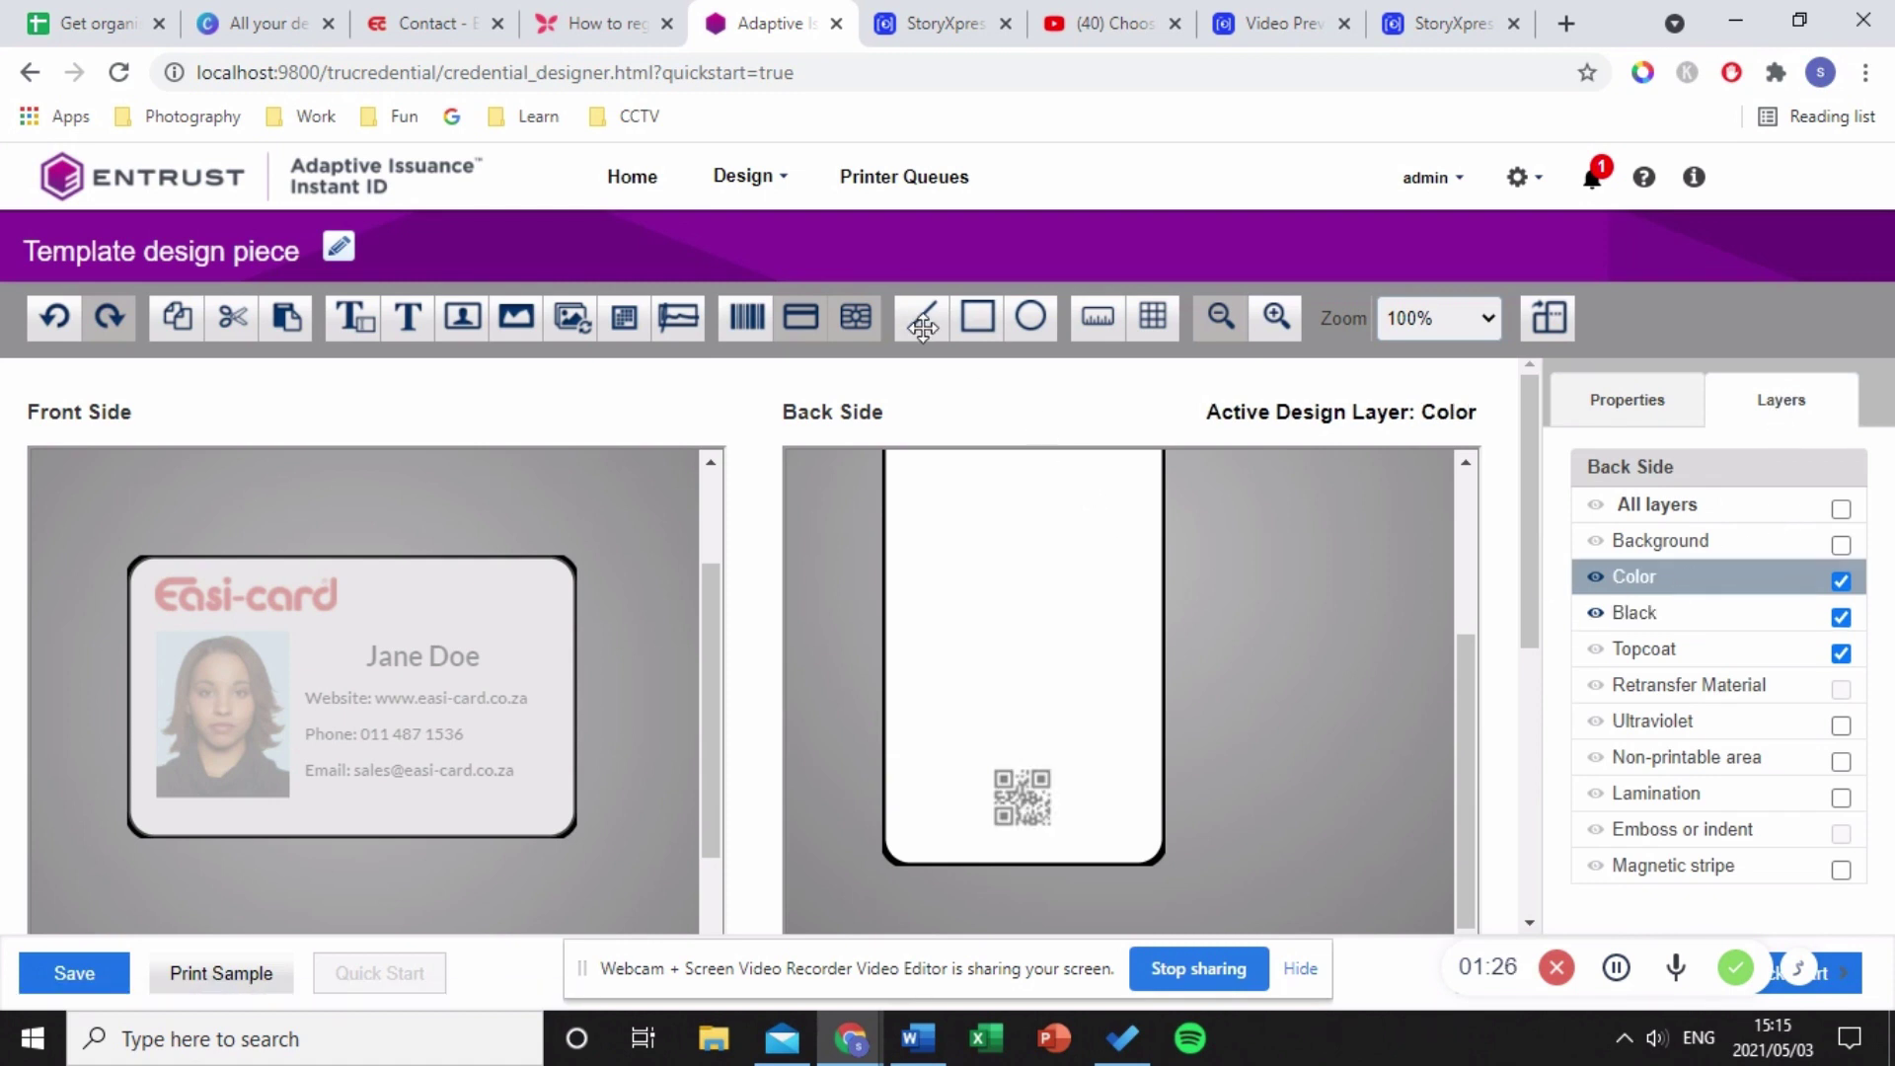
pyautogui.moveTo(969, 309); pyautogui.dragTo(925, 538)
pyautogui.scroll(1, 997, 760)
pyautogui.moveTo(997, 760); pyautogui.dragTo(1035, 762)
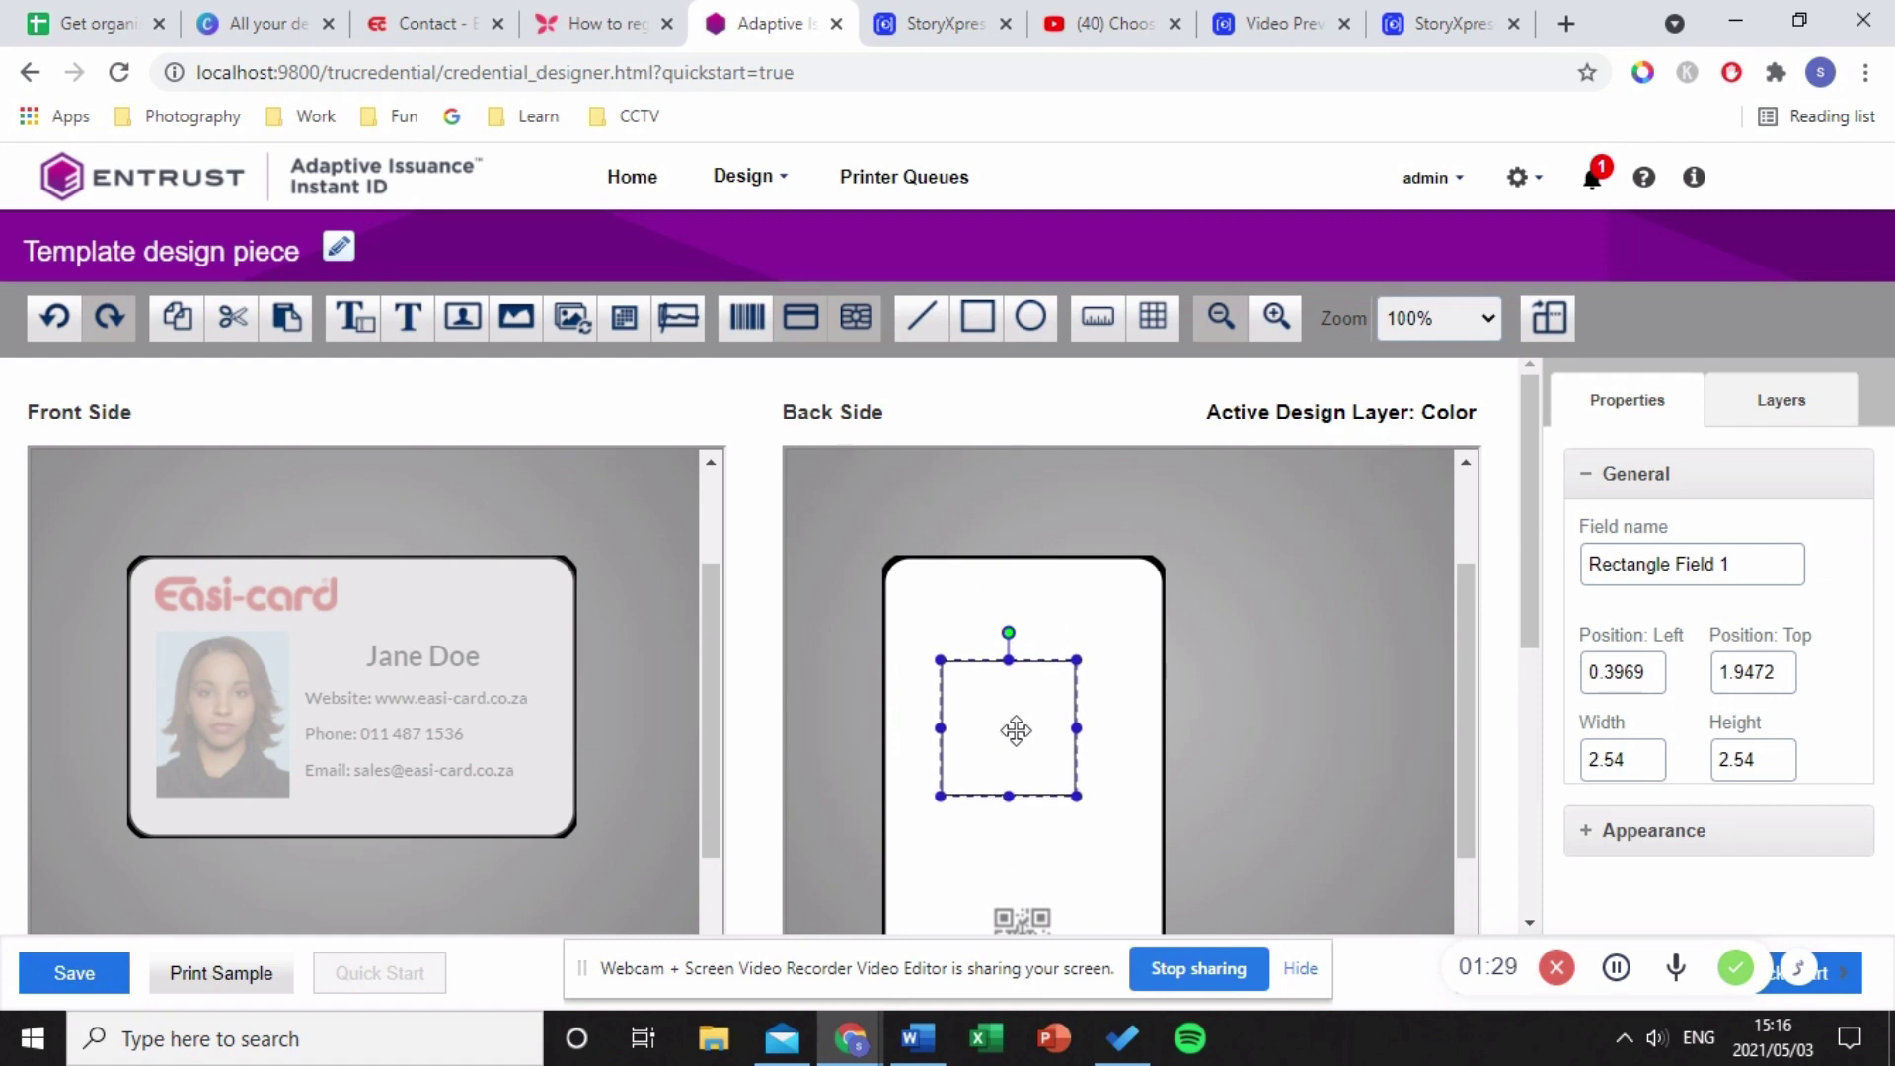
pyautogui.click(1153, 316)
pyautogui.scroll(-1, 1268, 849)
pyautogui.moveTo(986, 566); pyautogui.dragTo(973, 521)
# - Resize the rectangle to about 4.47 × 5.11 and show rulers around the back canvas
pyautogui.moveTo(1063, 611); pyautogui.dragTo(1136, 736)
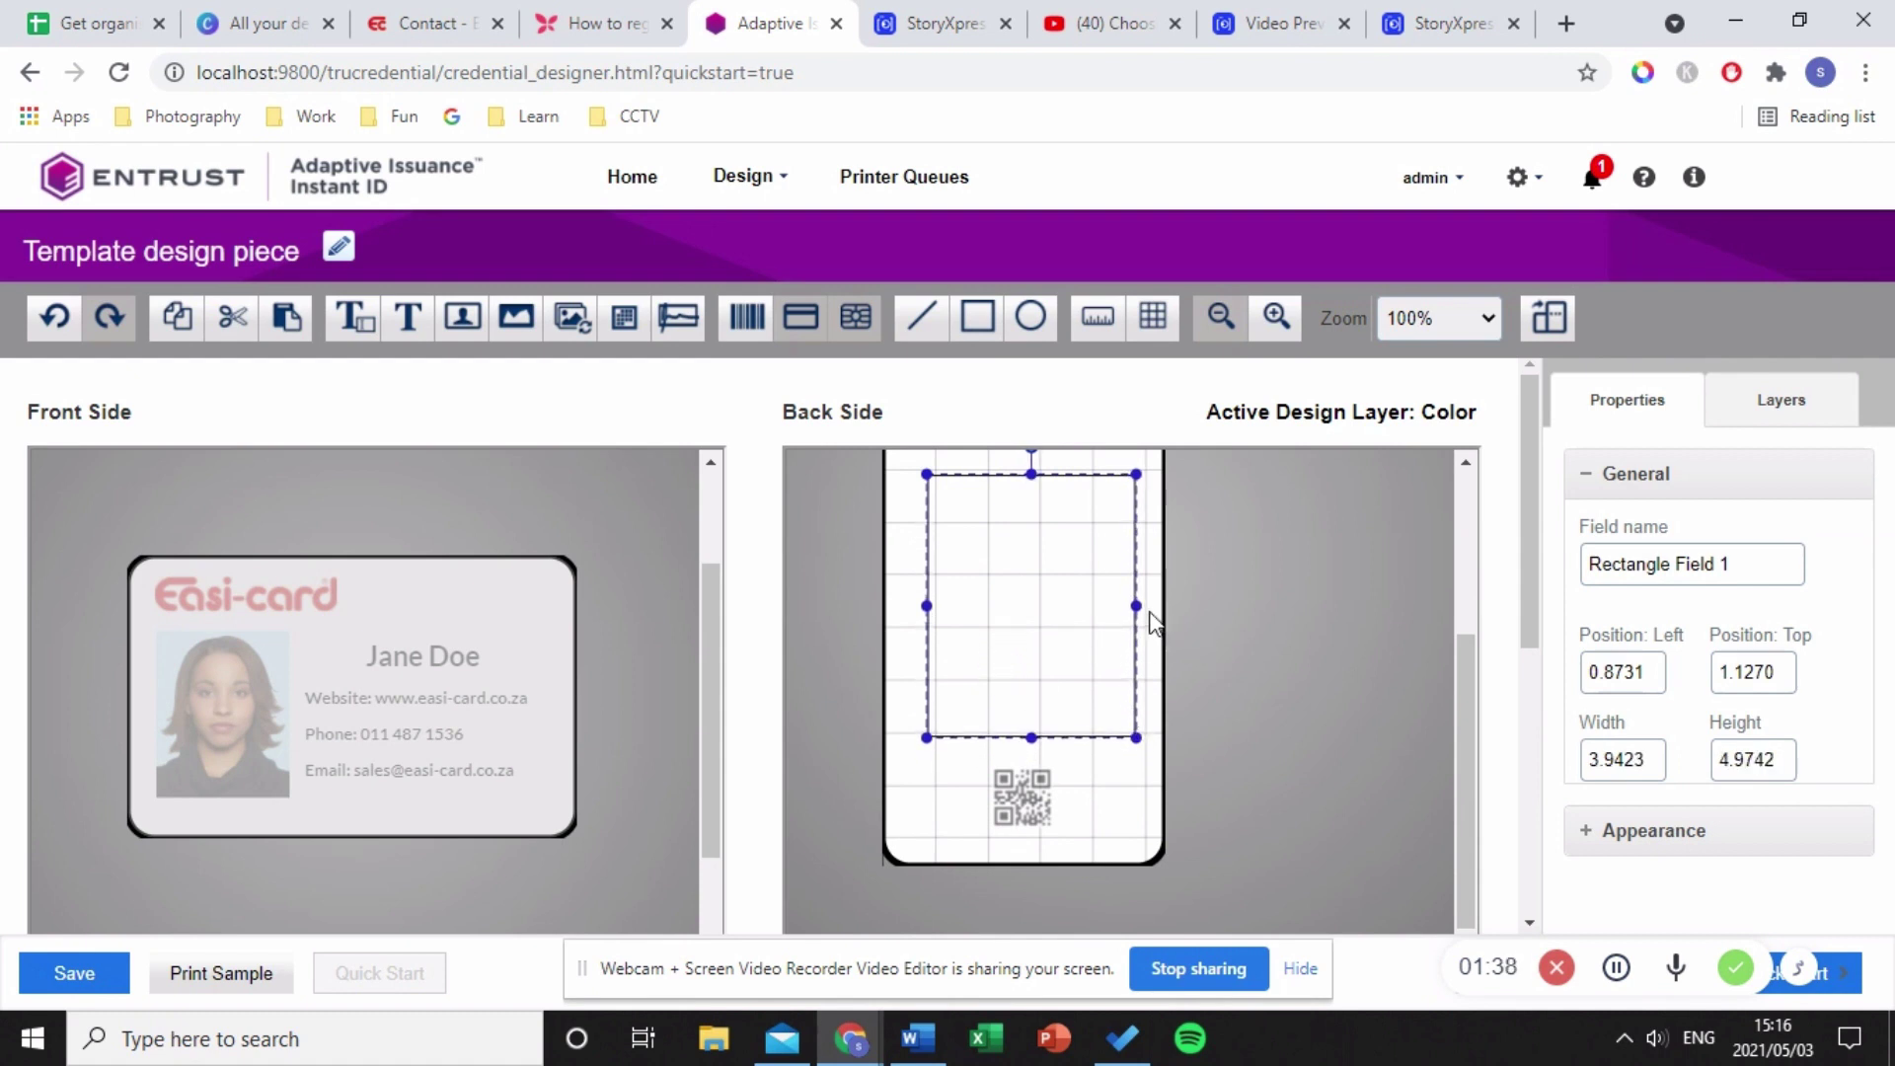
pyautogui.moveTo(1138, 604); pyautogui.dragTo(1145, 604)
pyautogui.moveTo(1035, 473); pyautogui.dragTo(1032, 466)
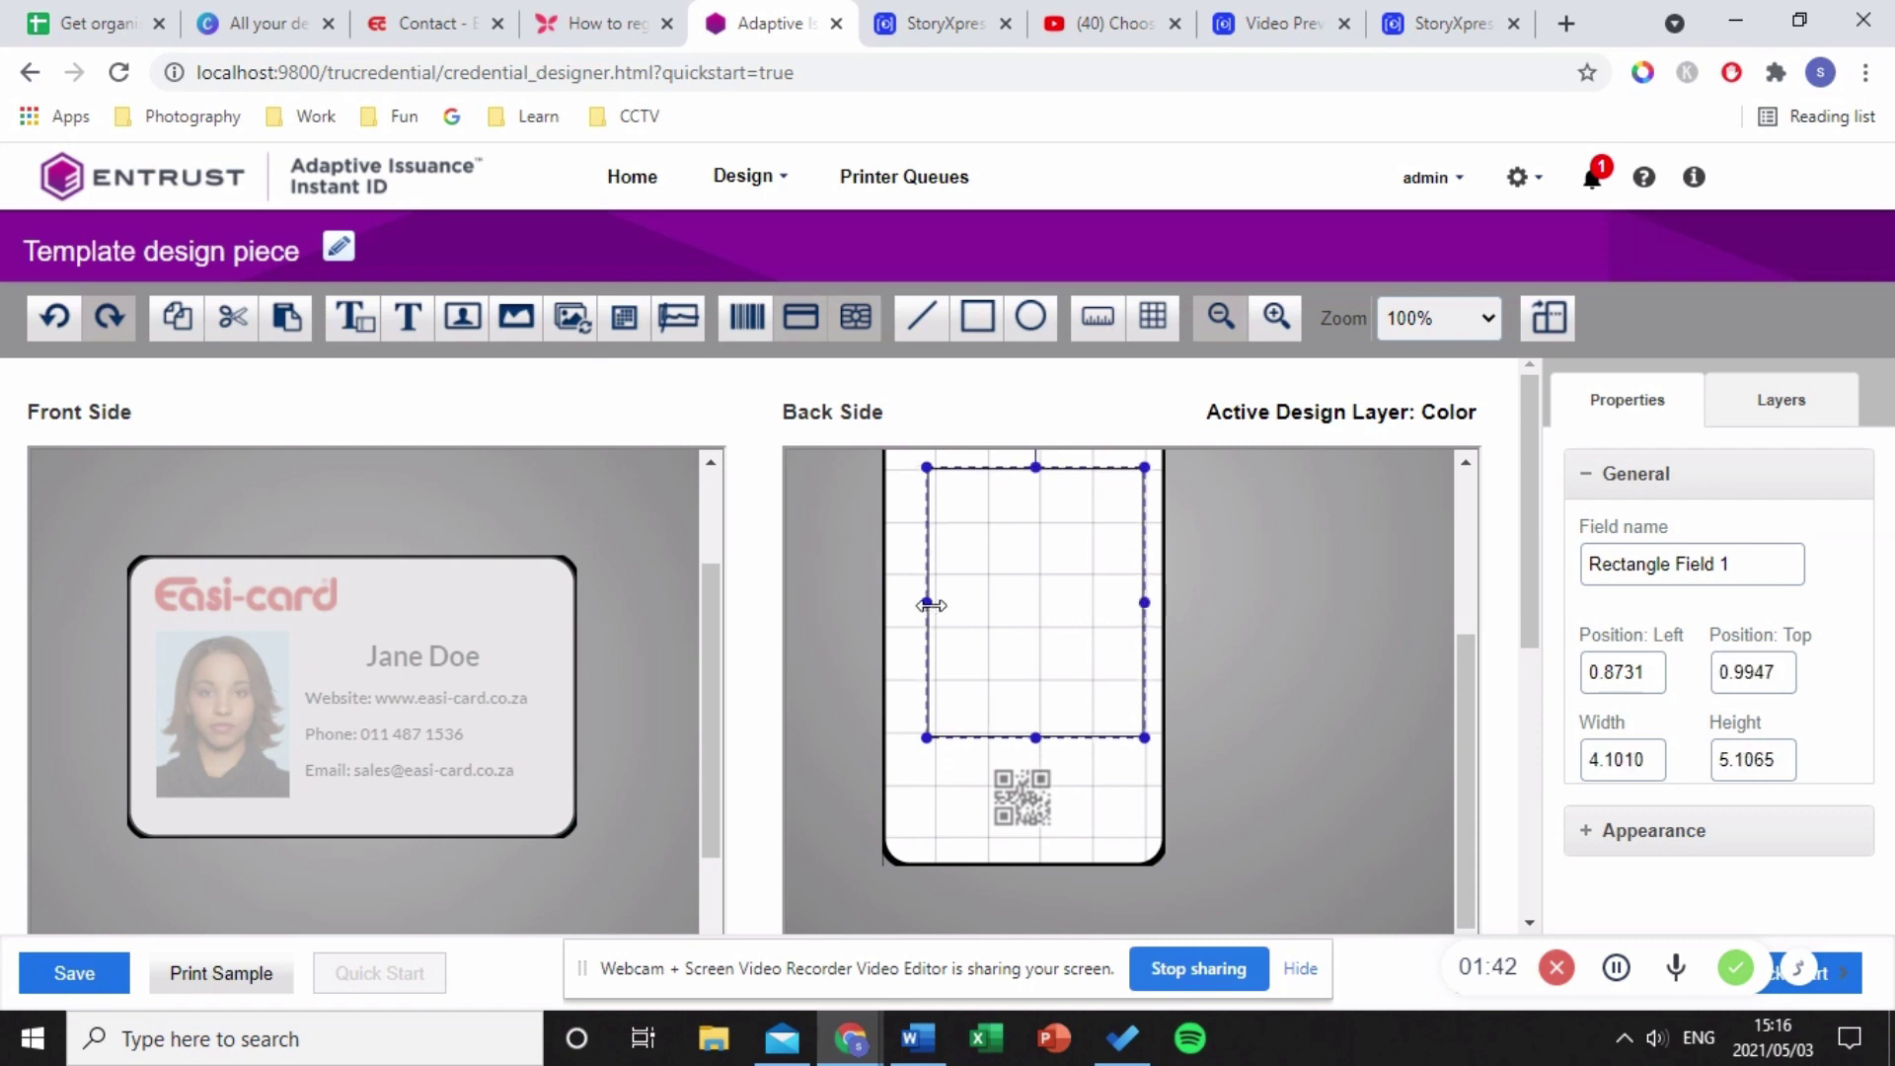
pyautogui.moveTo(927, 605); pyautogui.dragTo(907, 603)
pyautogui.scroll(1, 1258, 701)
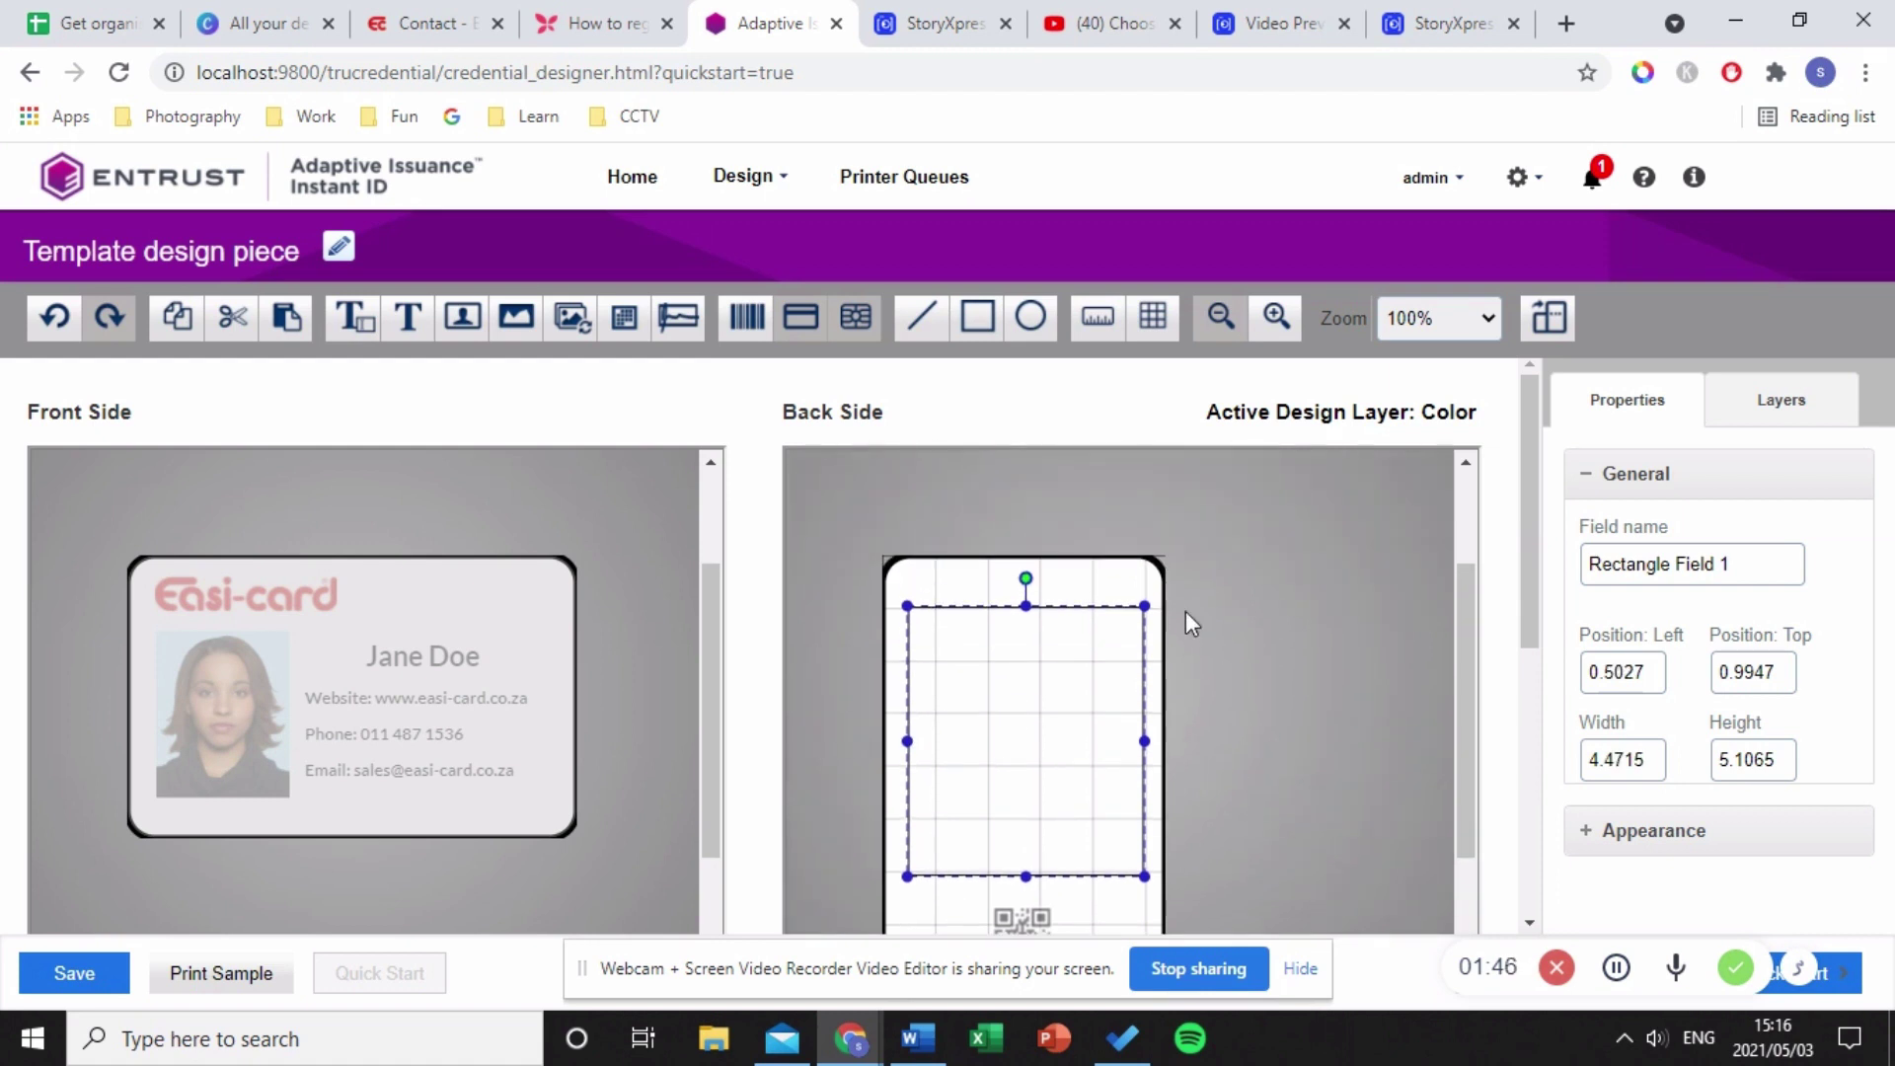
pyautogui.click(1103, 326)
pyautogui.scroll(-2, 1168, 648)
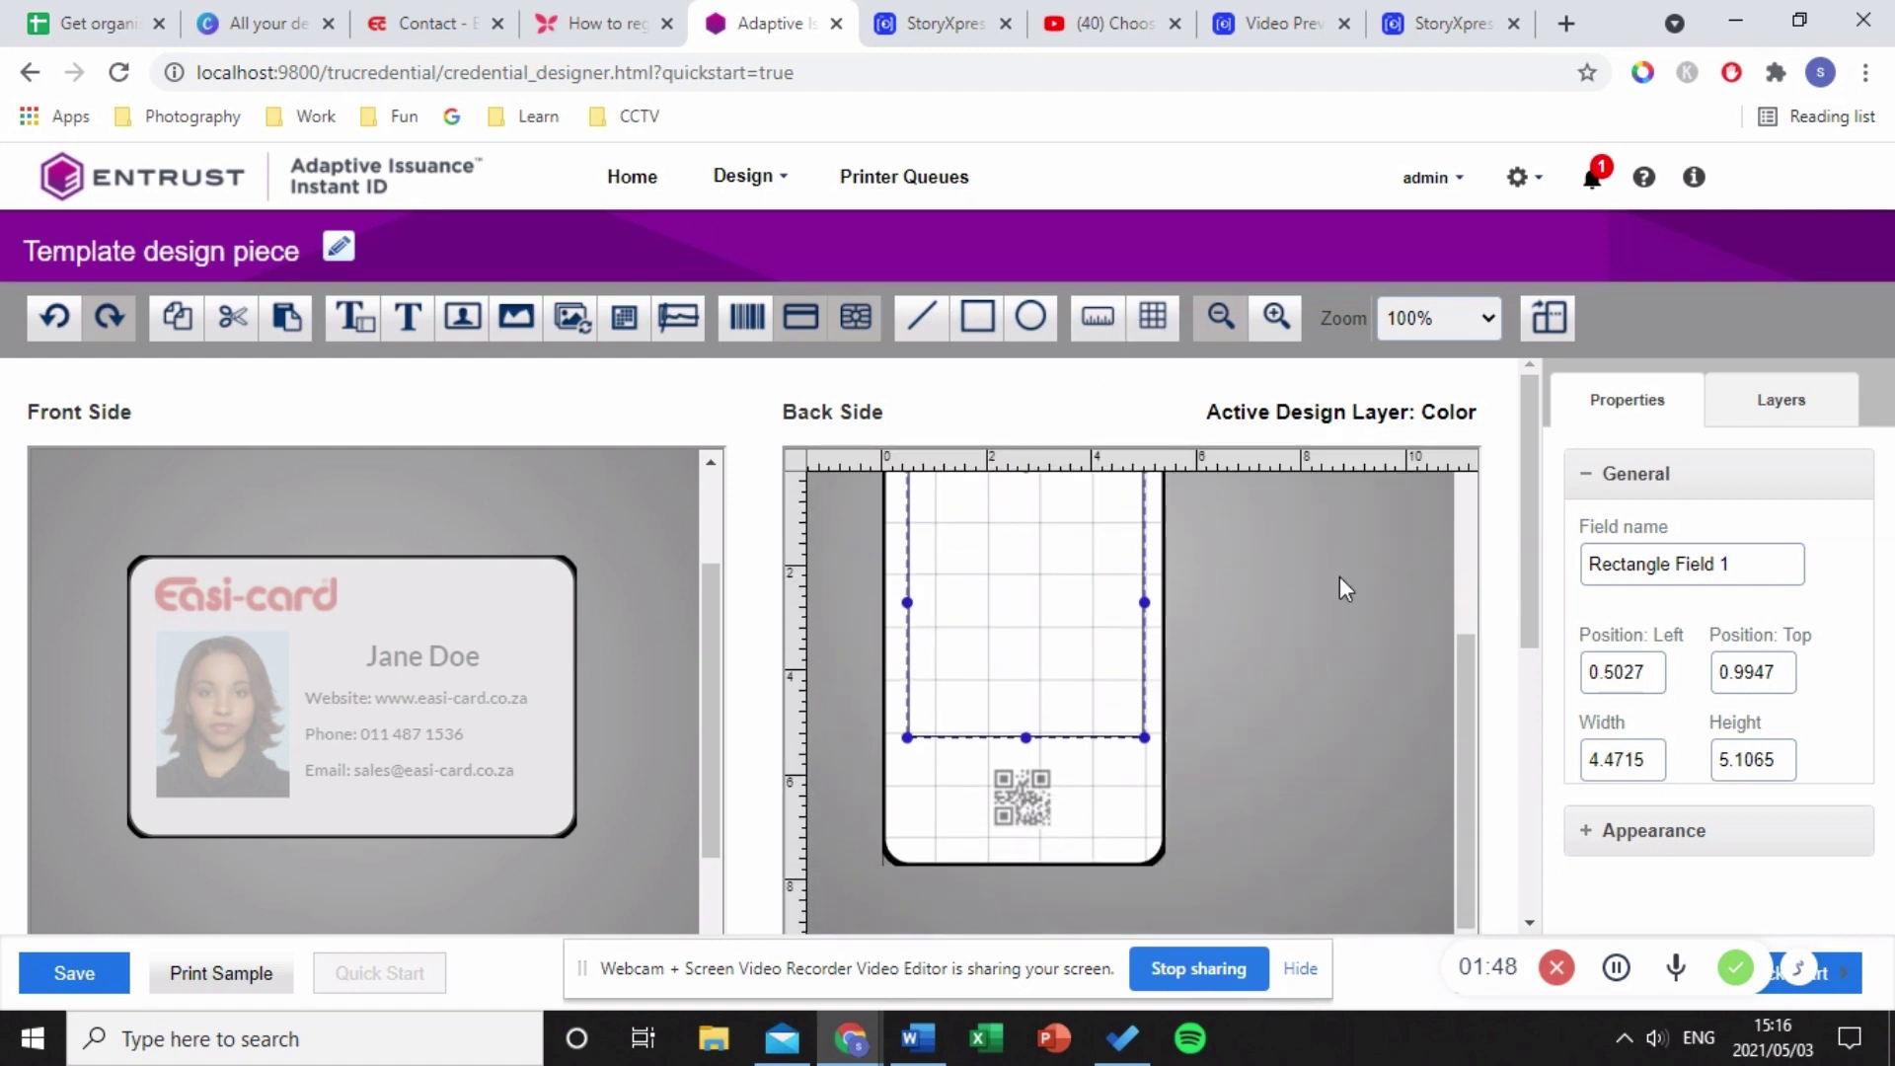
pyautogui.scroll(2, 1389, 620)
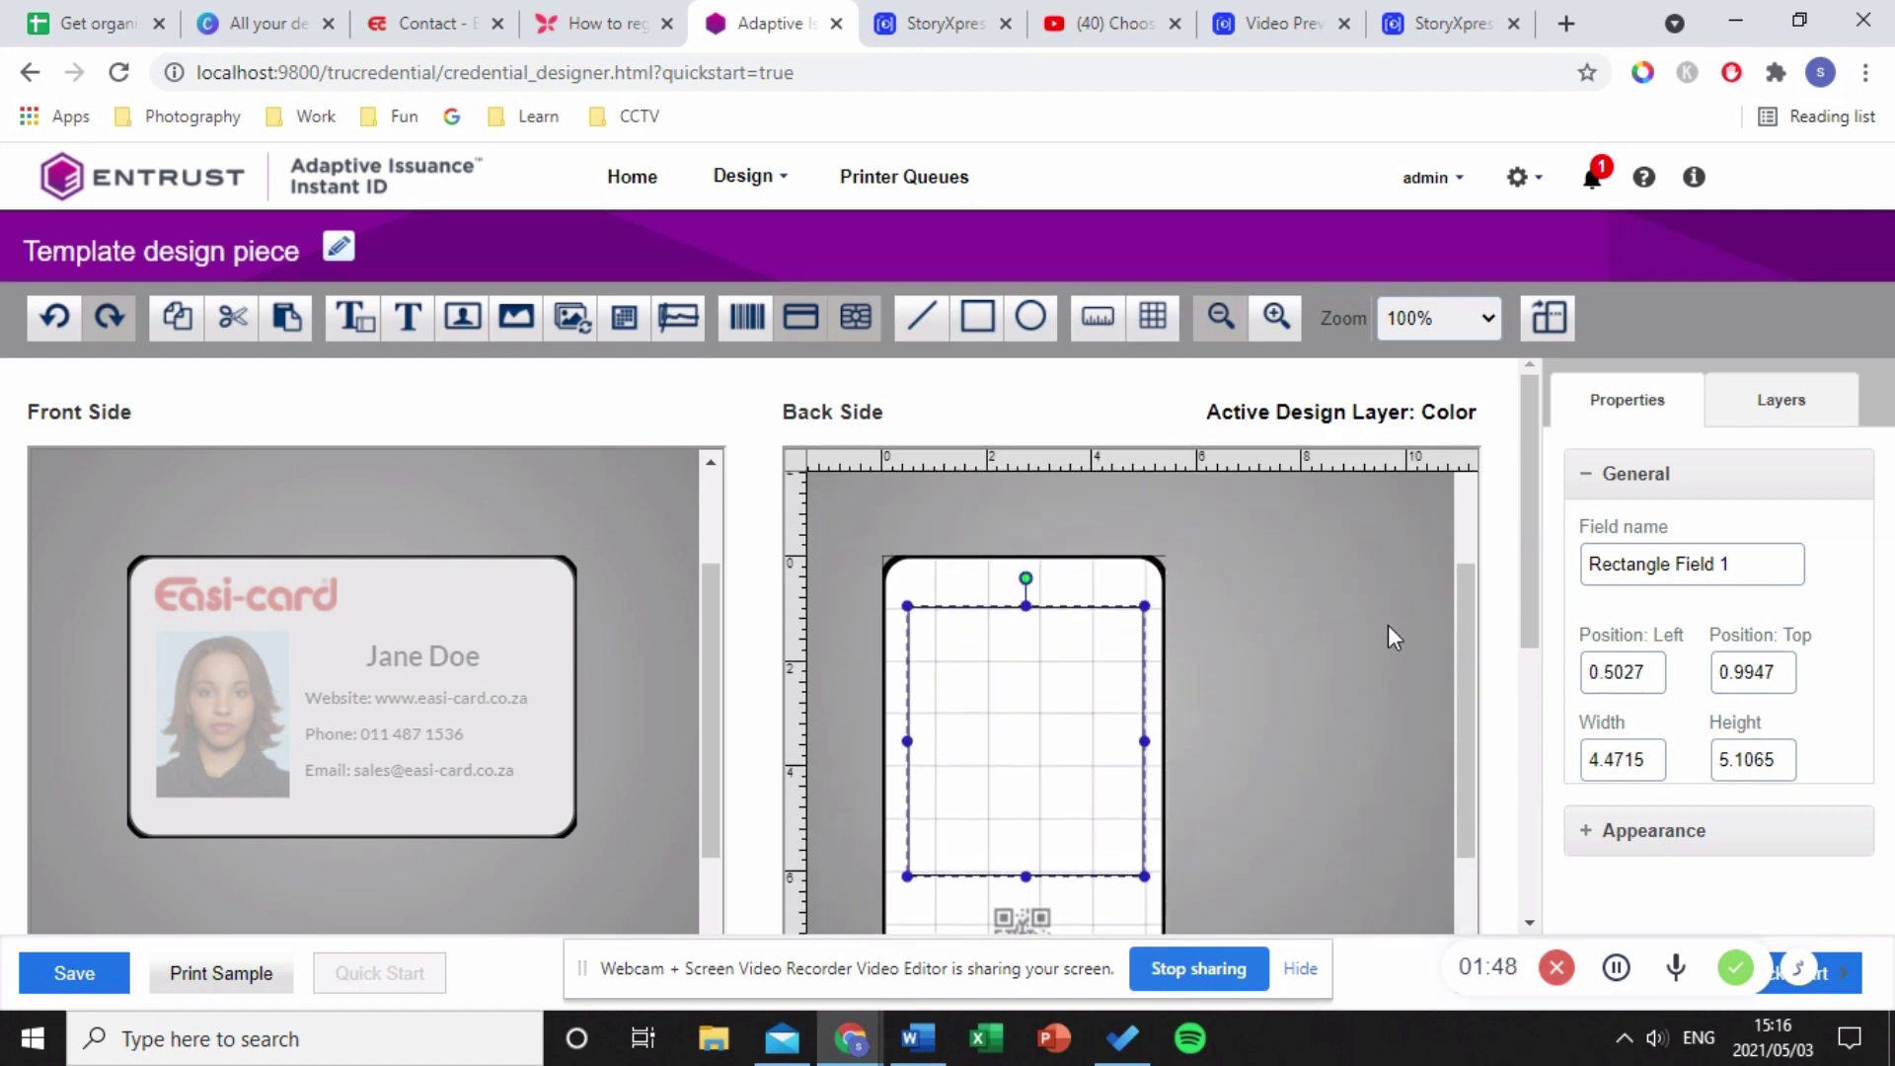
pyautogui.click(1045, 578)
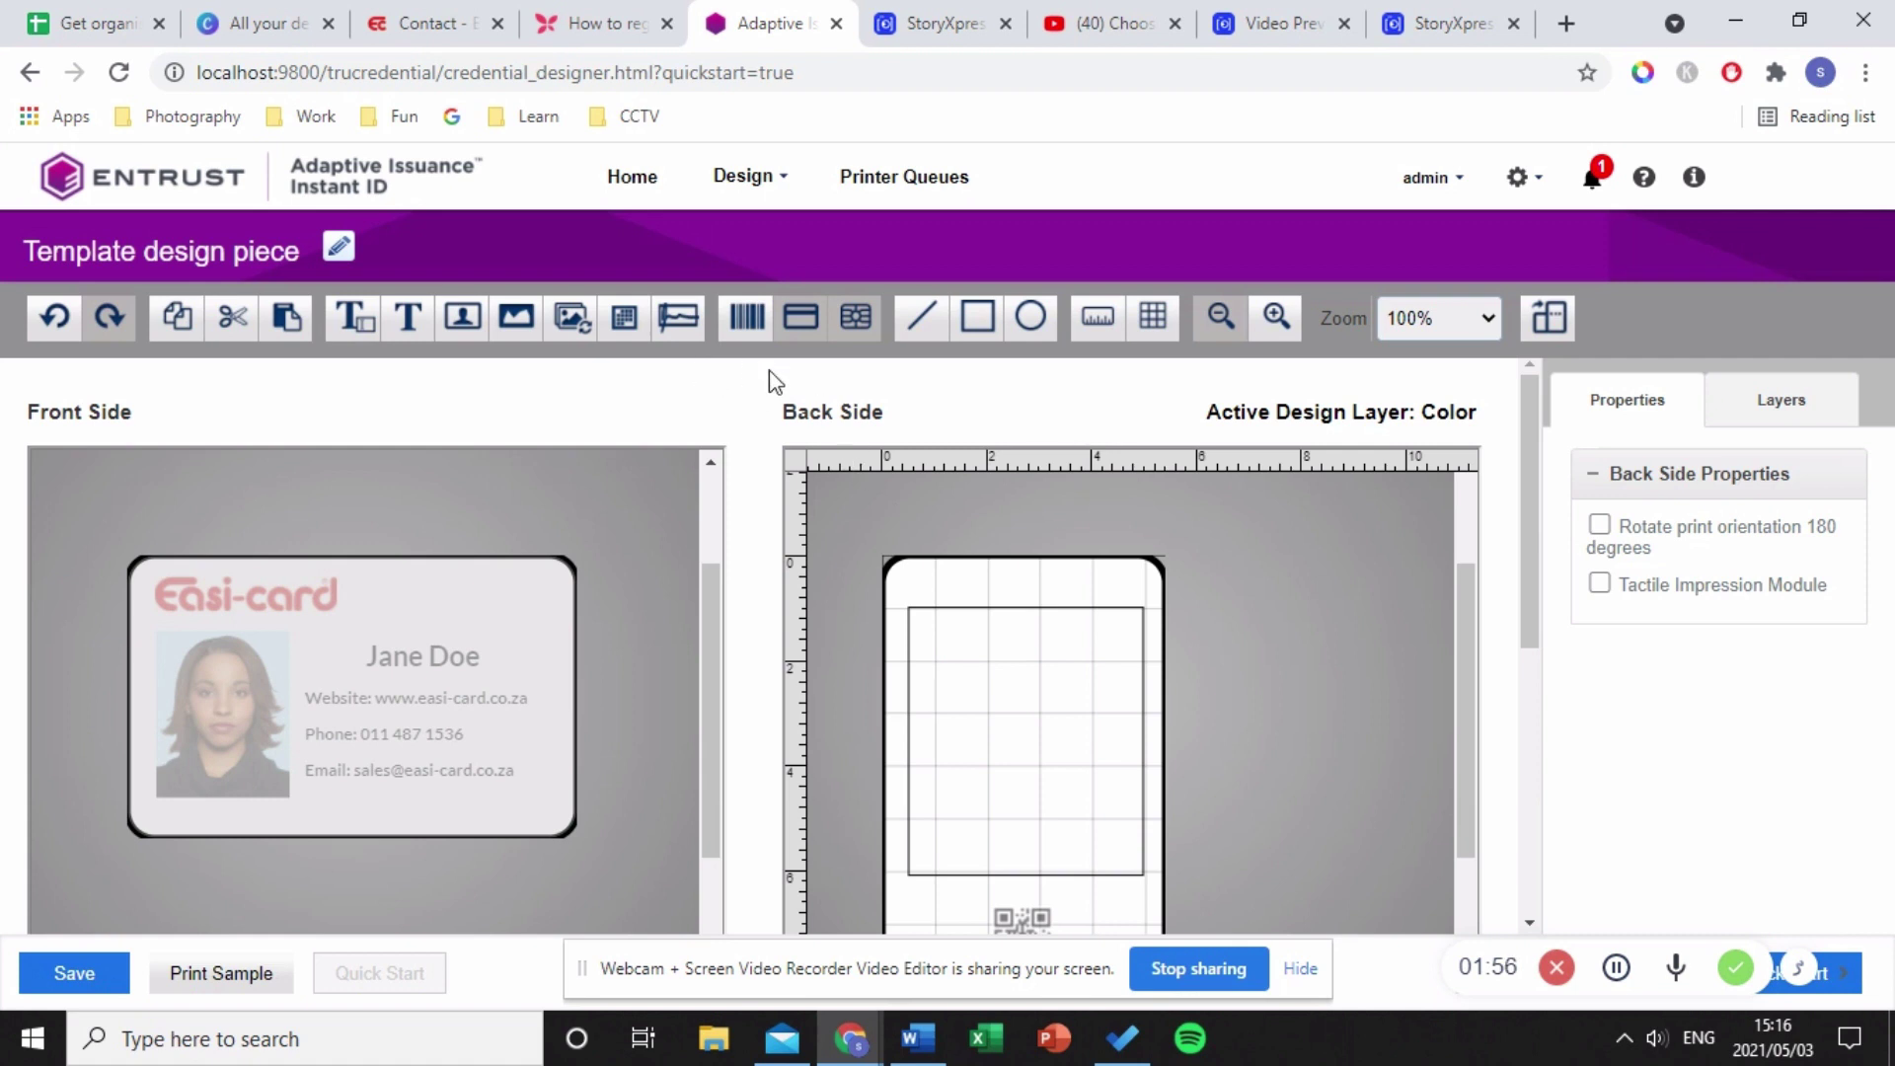
# - Place two photo fields inside the back-side rectangle, one upper-left and one lower-right
pyautogui.click(462, 318)
pyautogui.click(1014, 777)
pyautogui.moveTo(1024, 816); pyautogui.dragTo(955, 667)
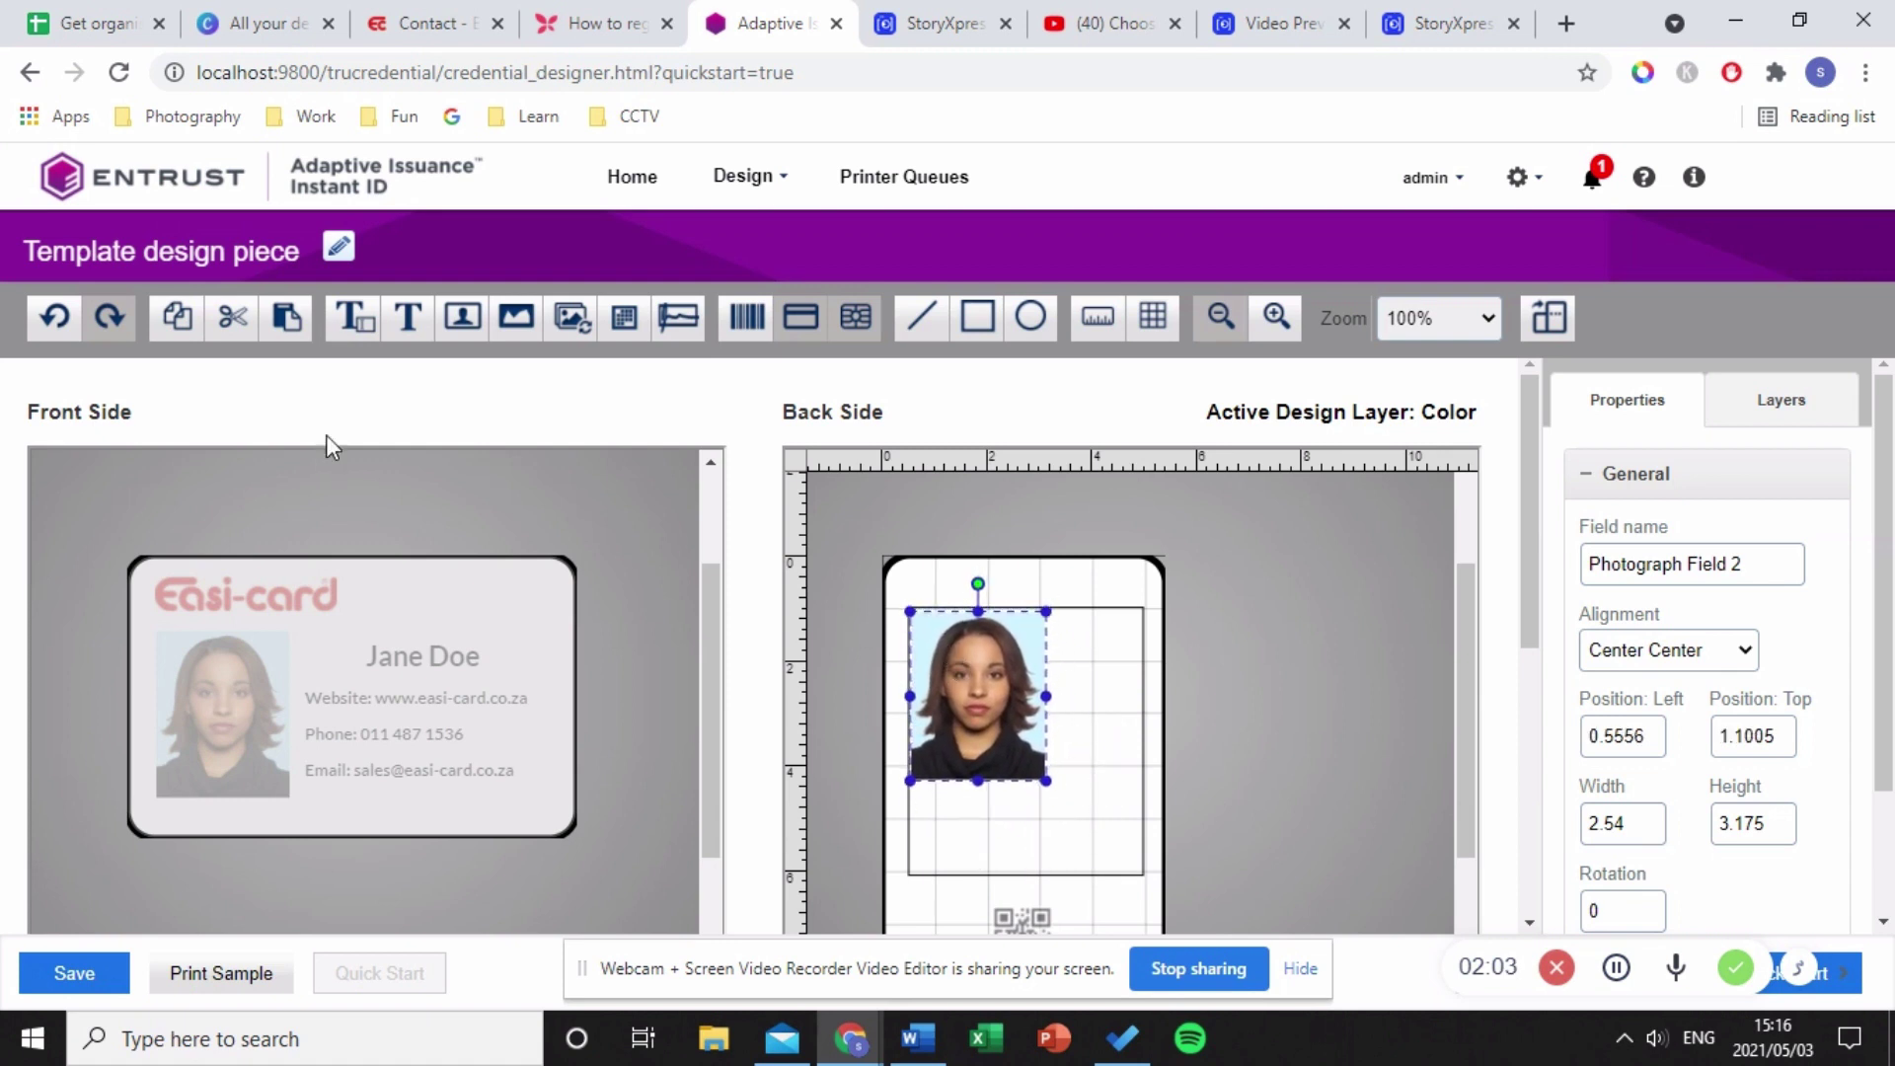
pyautogui.click(464, 317)
pyautogui.click(1091, 829)
pyautogui.moveTo(1115, 834); pyautogui.dragTo(1049, 745)
# - Thicken the back-side rectangle's border to line weight 7
pyautogui.click(966, 825)
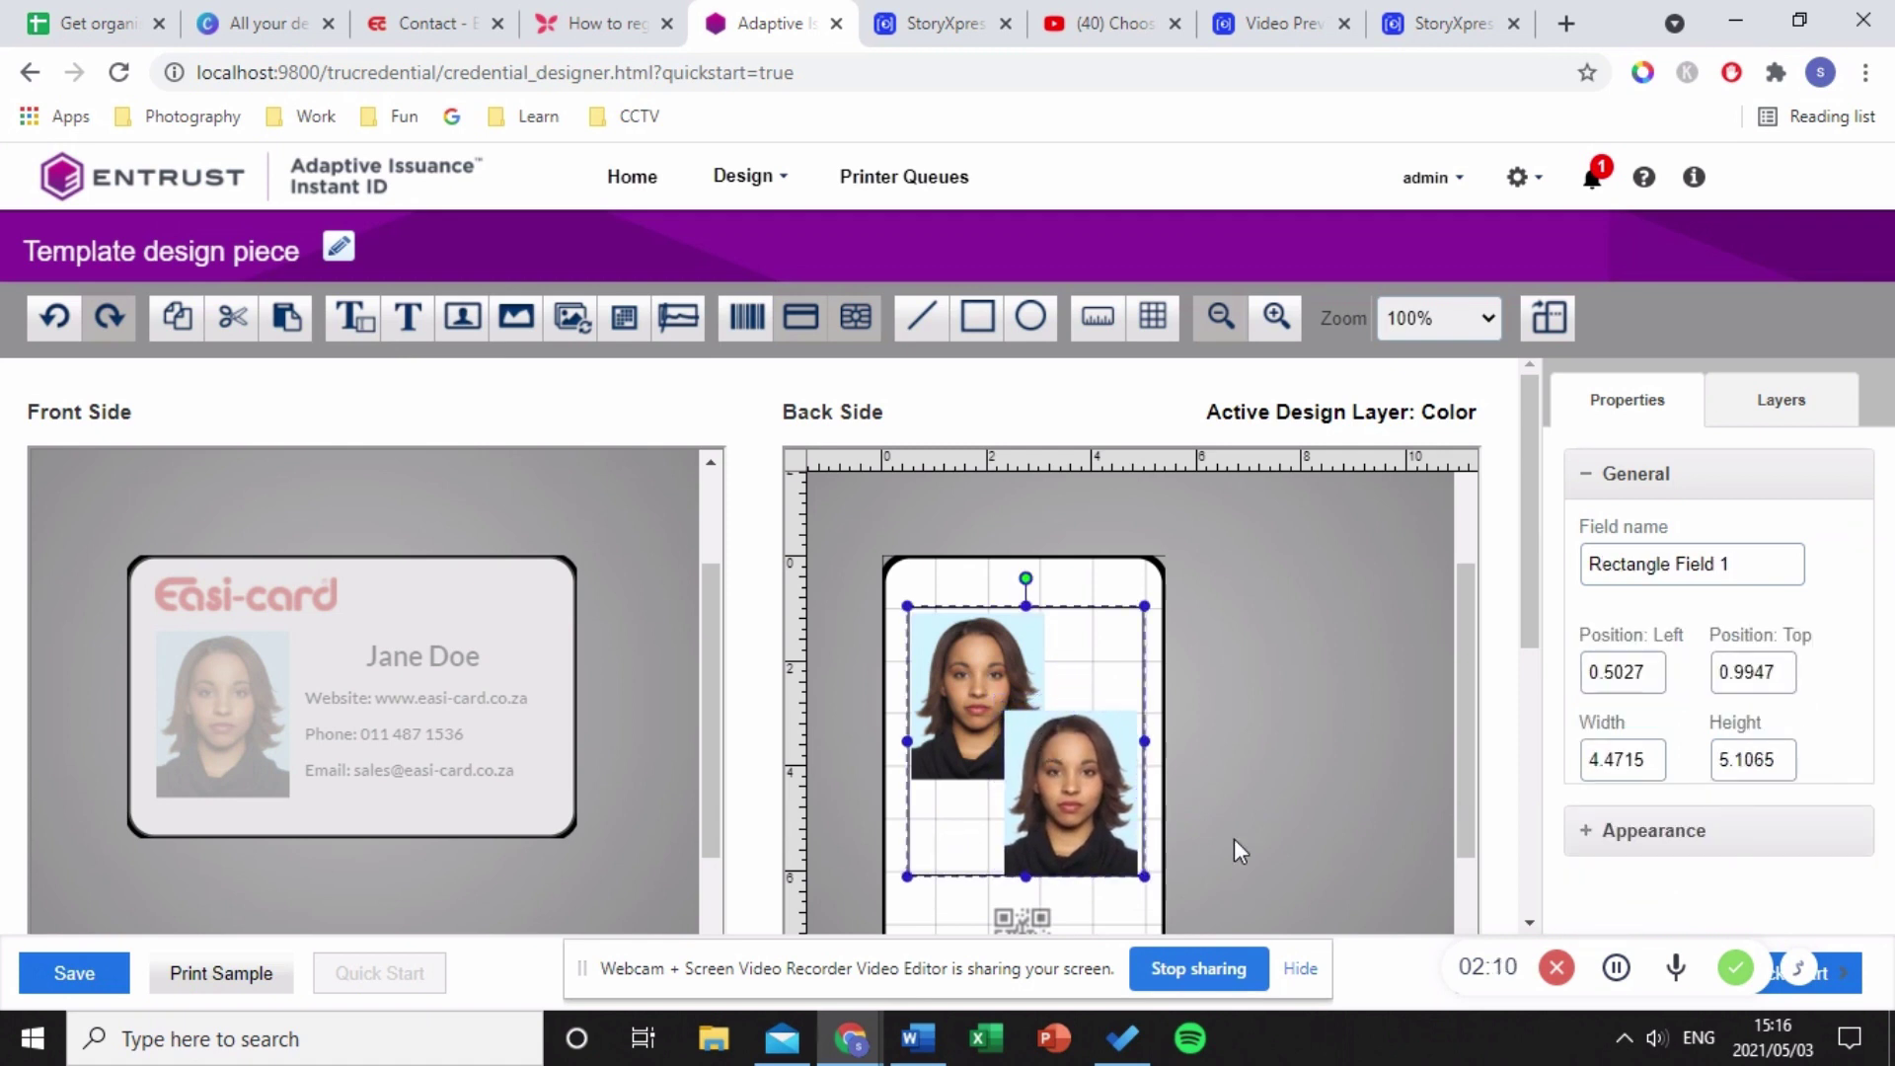
pyautogui.click(1692, 832)
pyautogui.scroll(-3, 1696, 819)
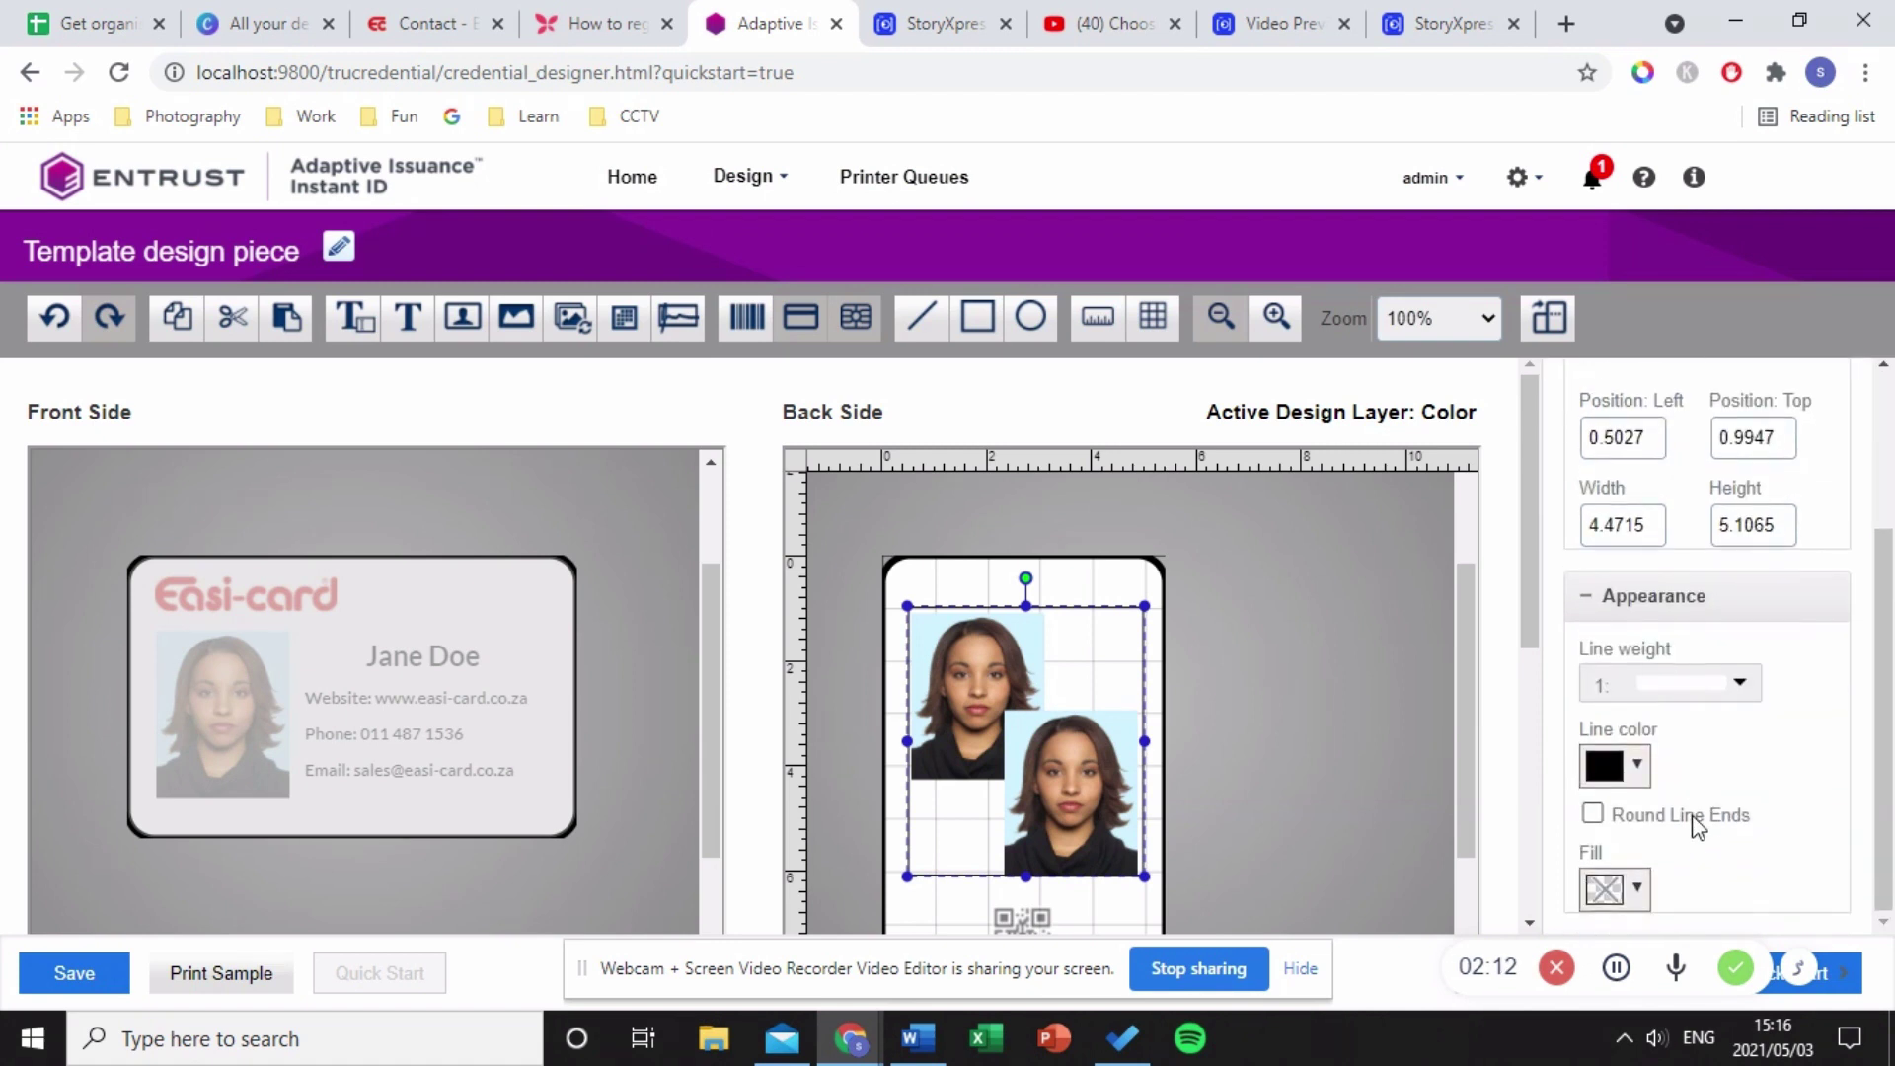
pyautogui.click(1664, 688)
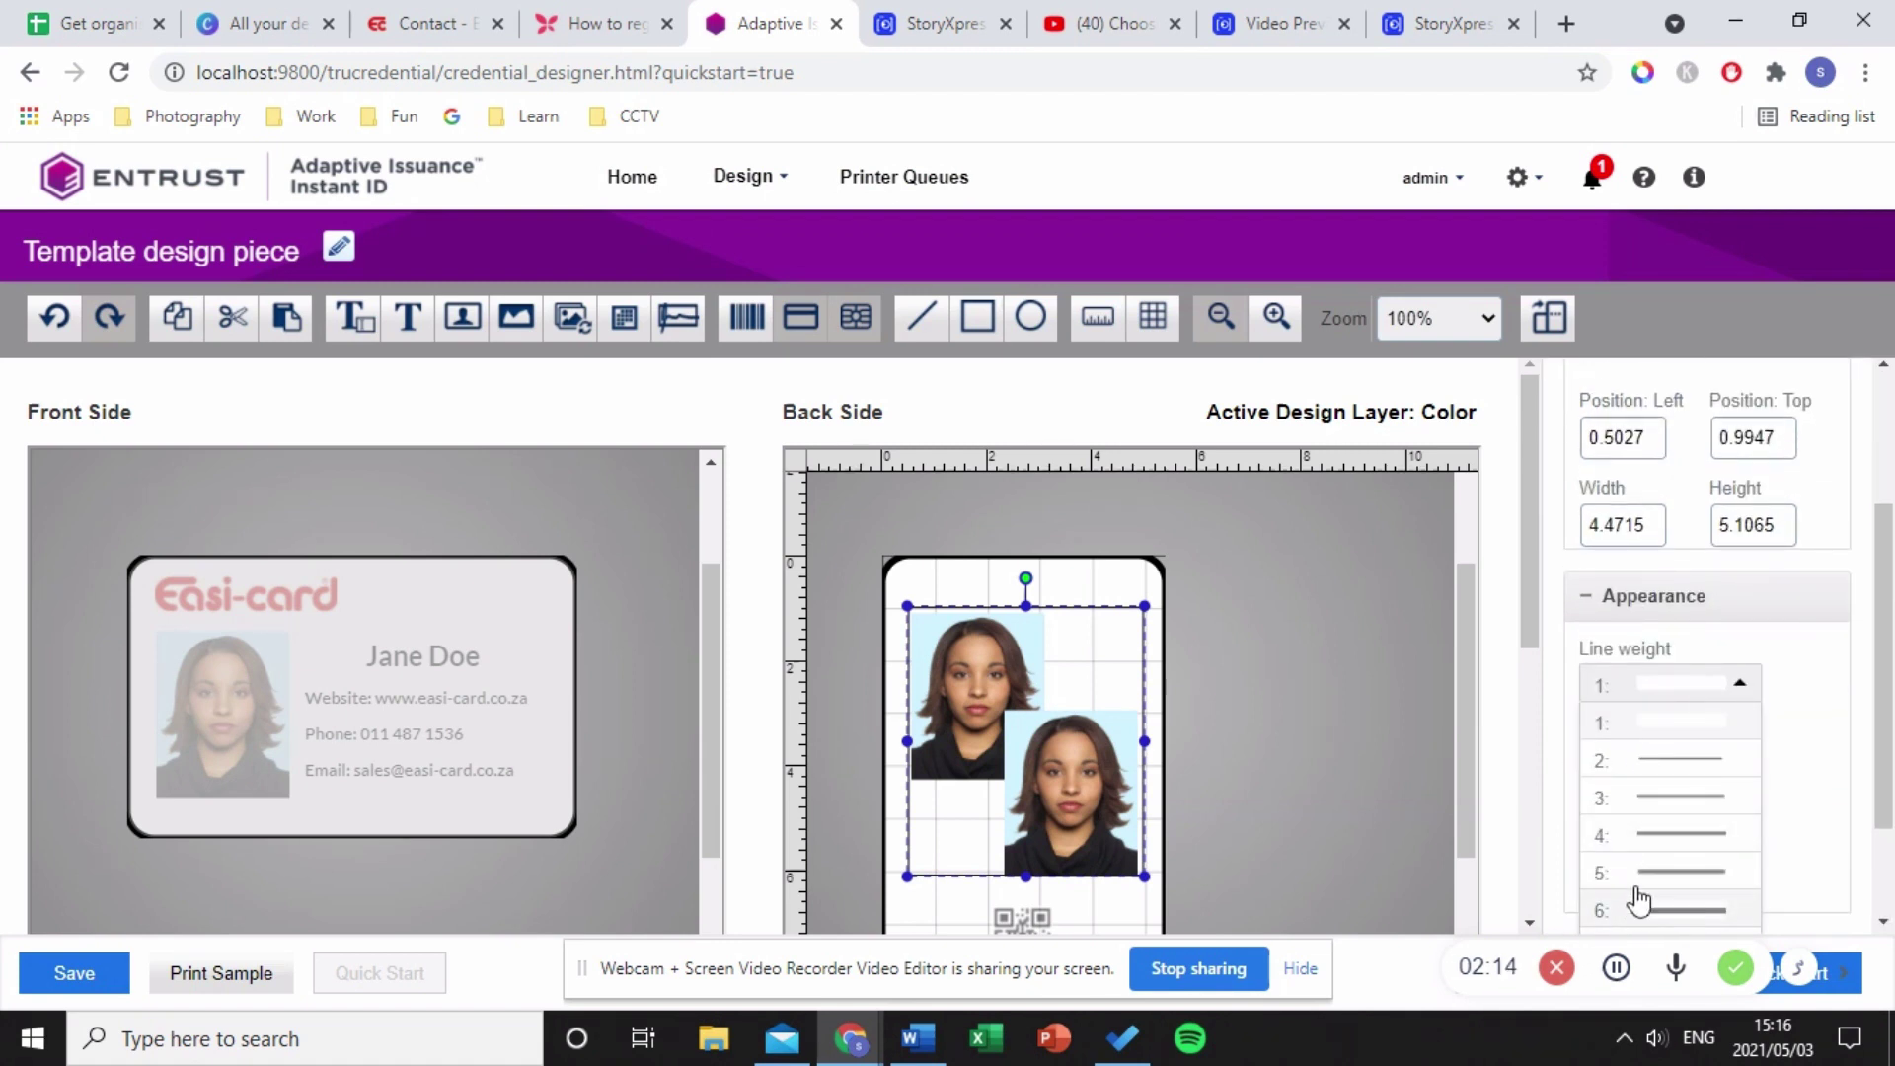
pyautogui.scroll(-2, 1639, 893)
pyautogui.click(1678, 821)
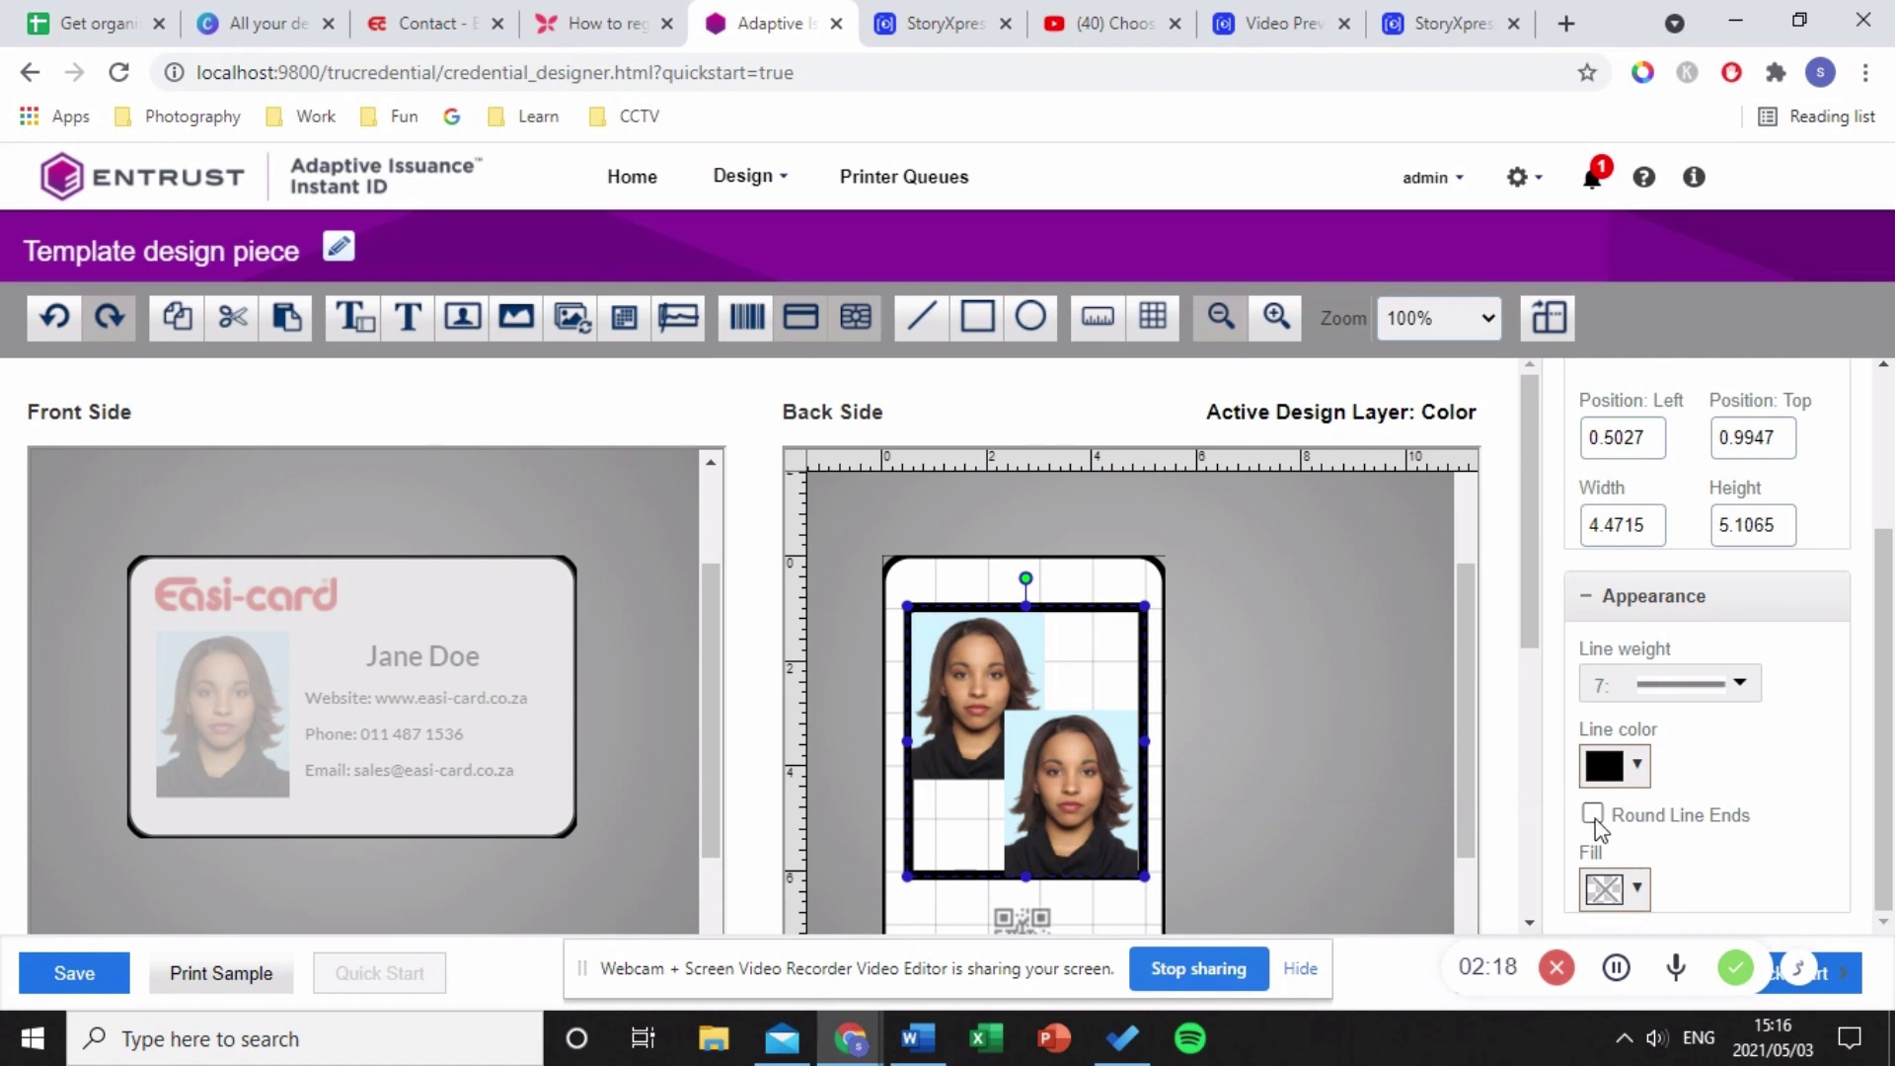
pyautogui.click(1063, 592)
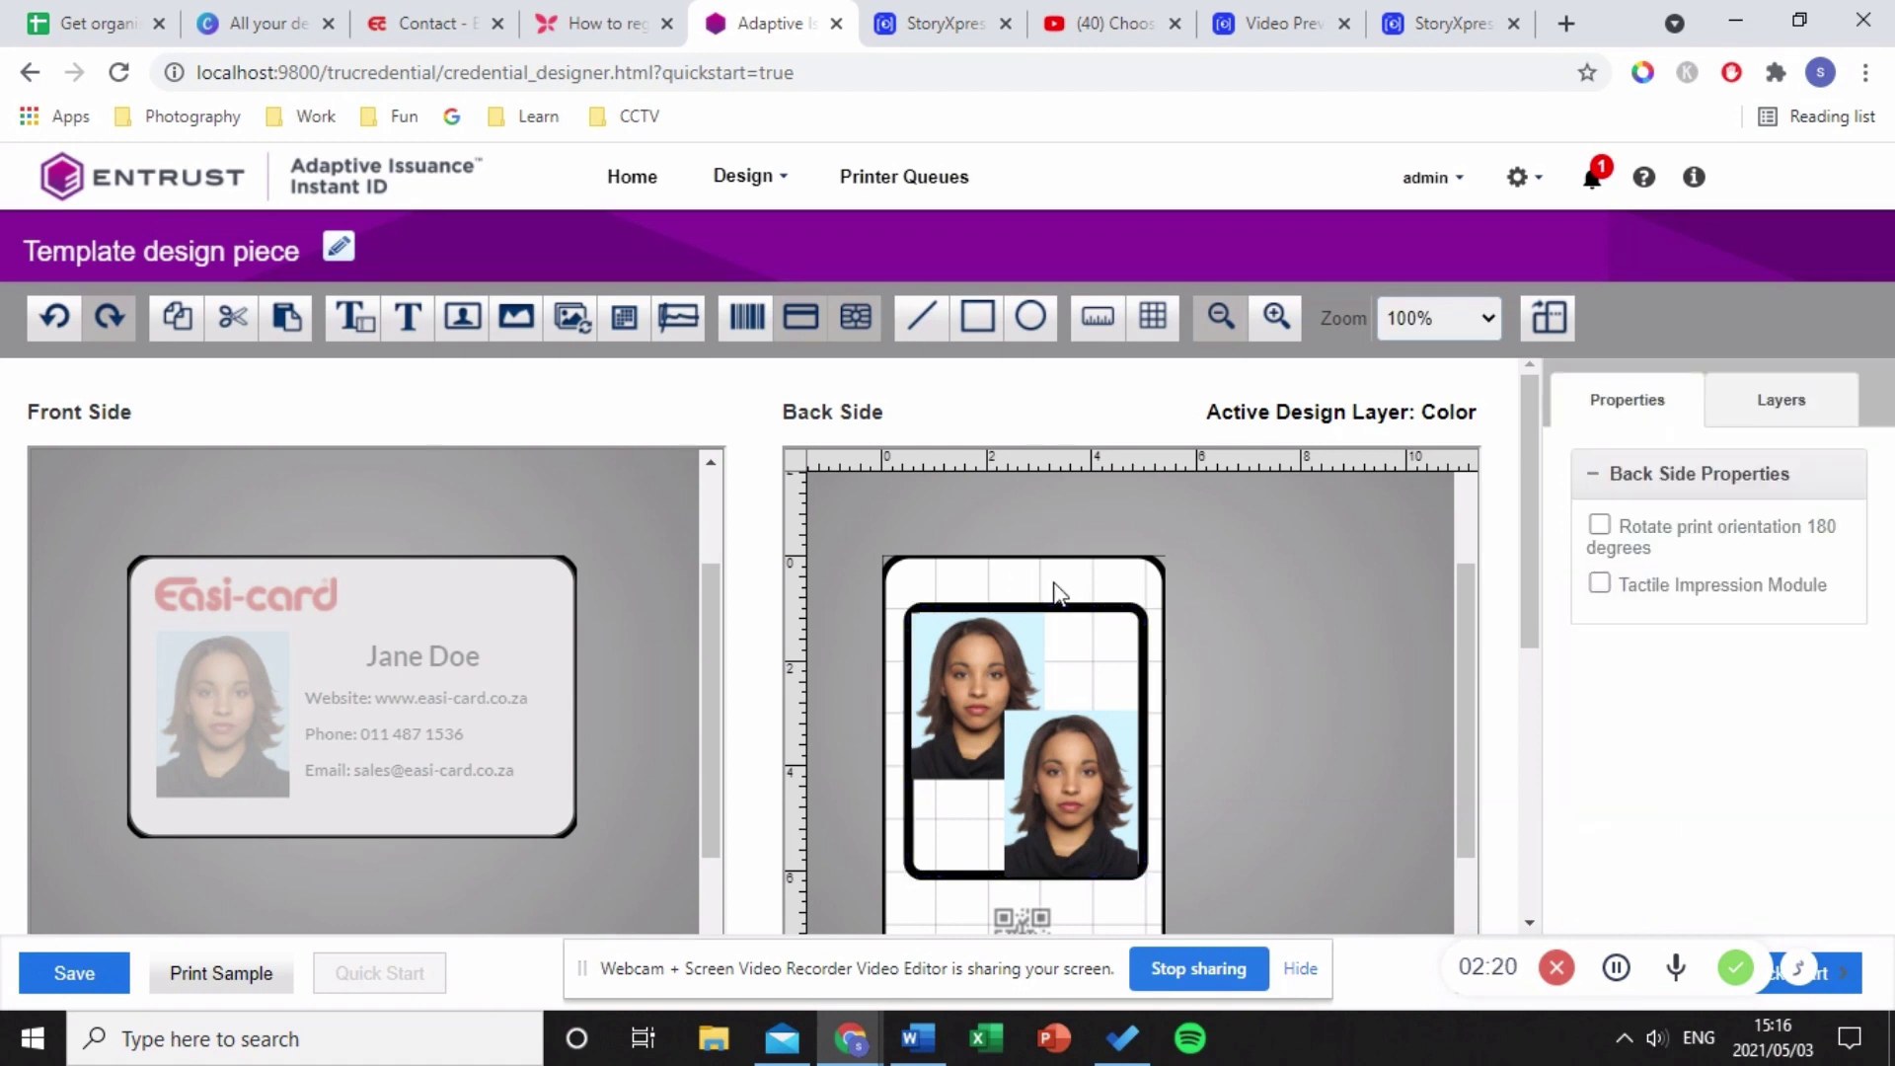
pyautogui.click(1108, 786)
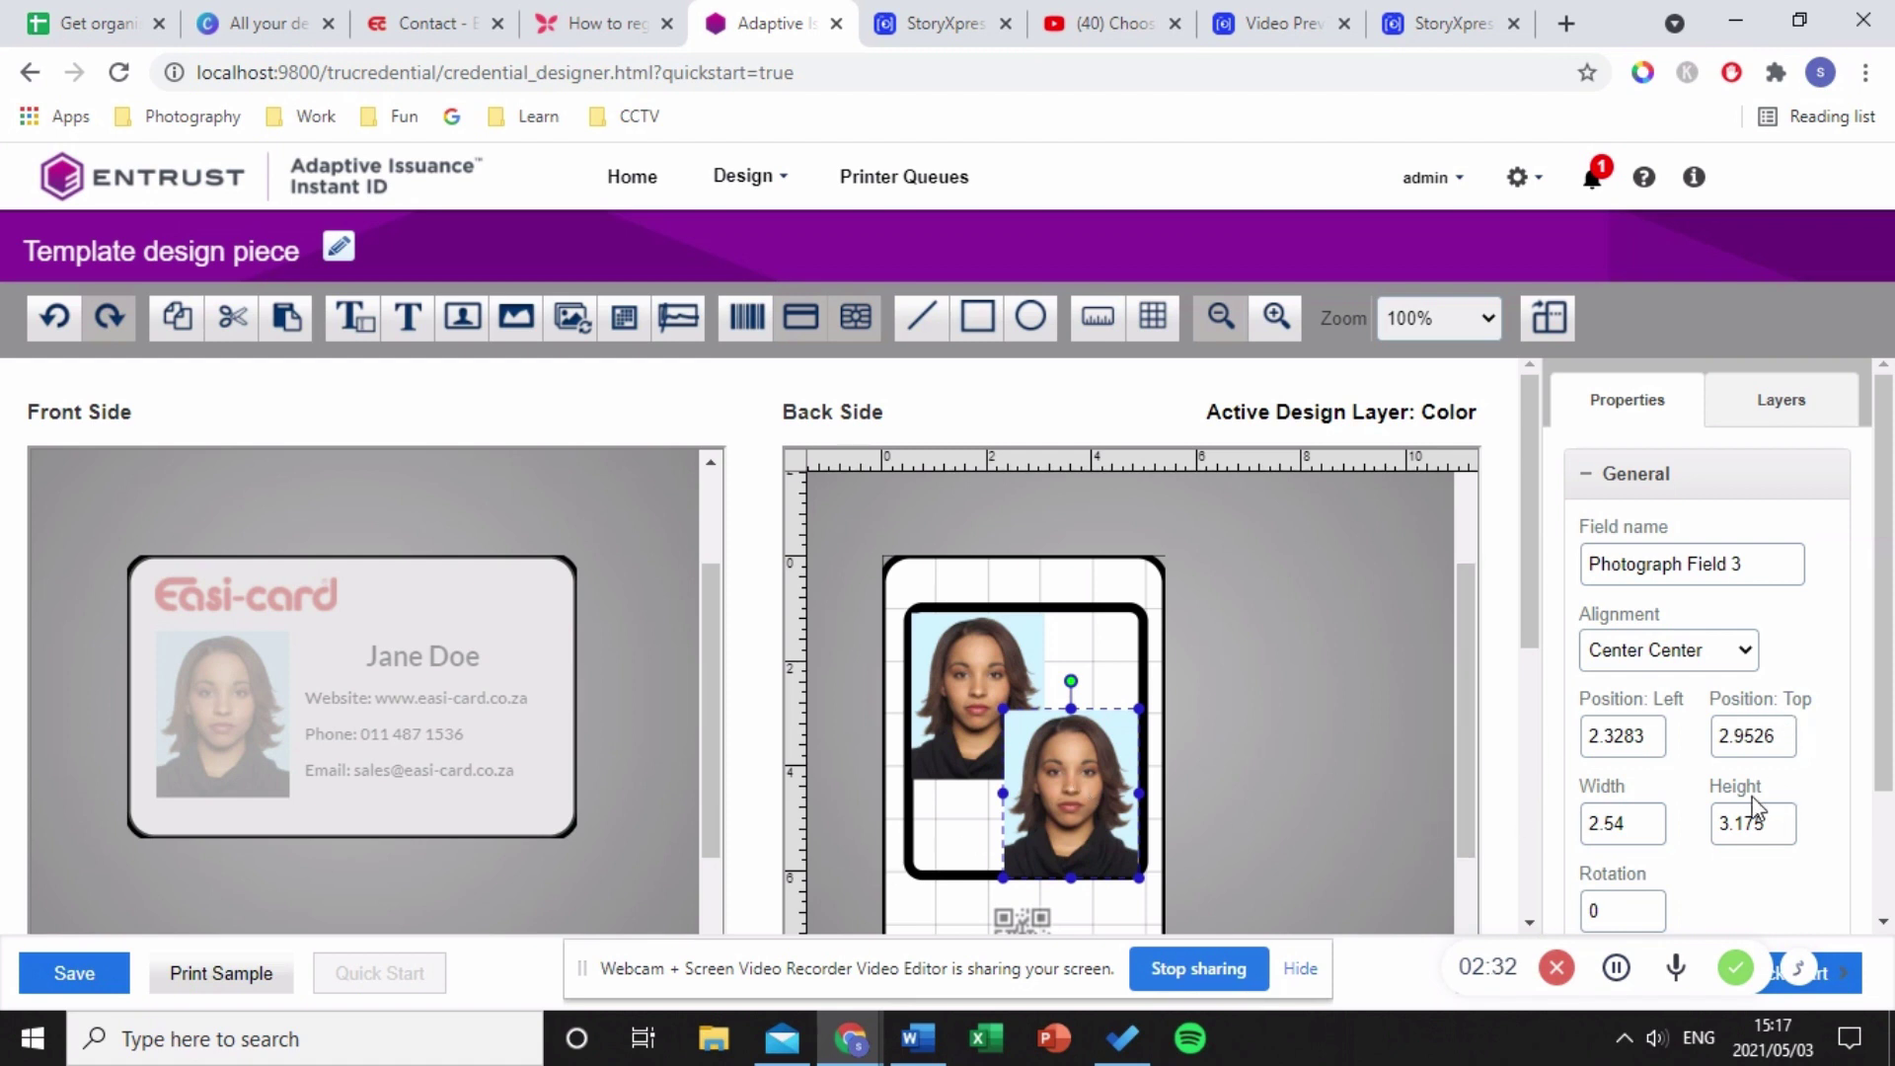
# - Set both back photos' alignment to Fill the entire field
pyautogui.click(1734, 660)
pyautogui.click(1706, 688)
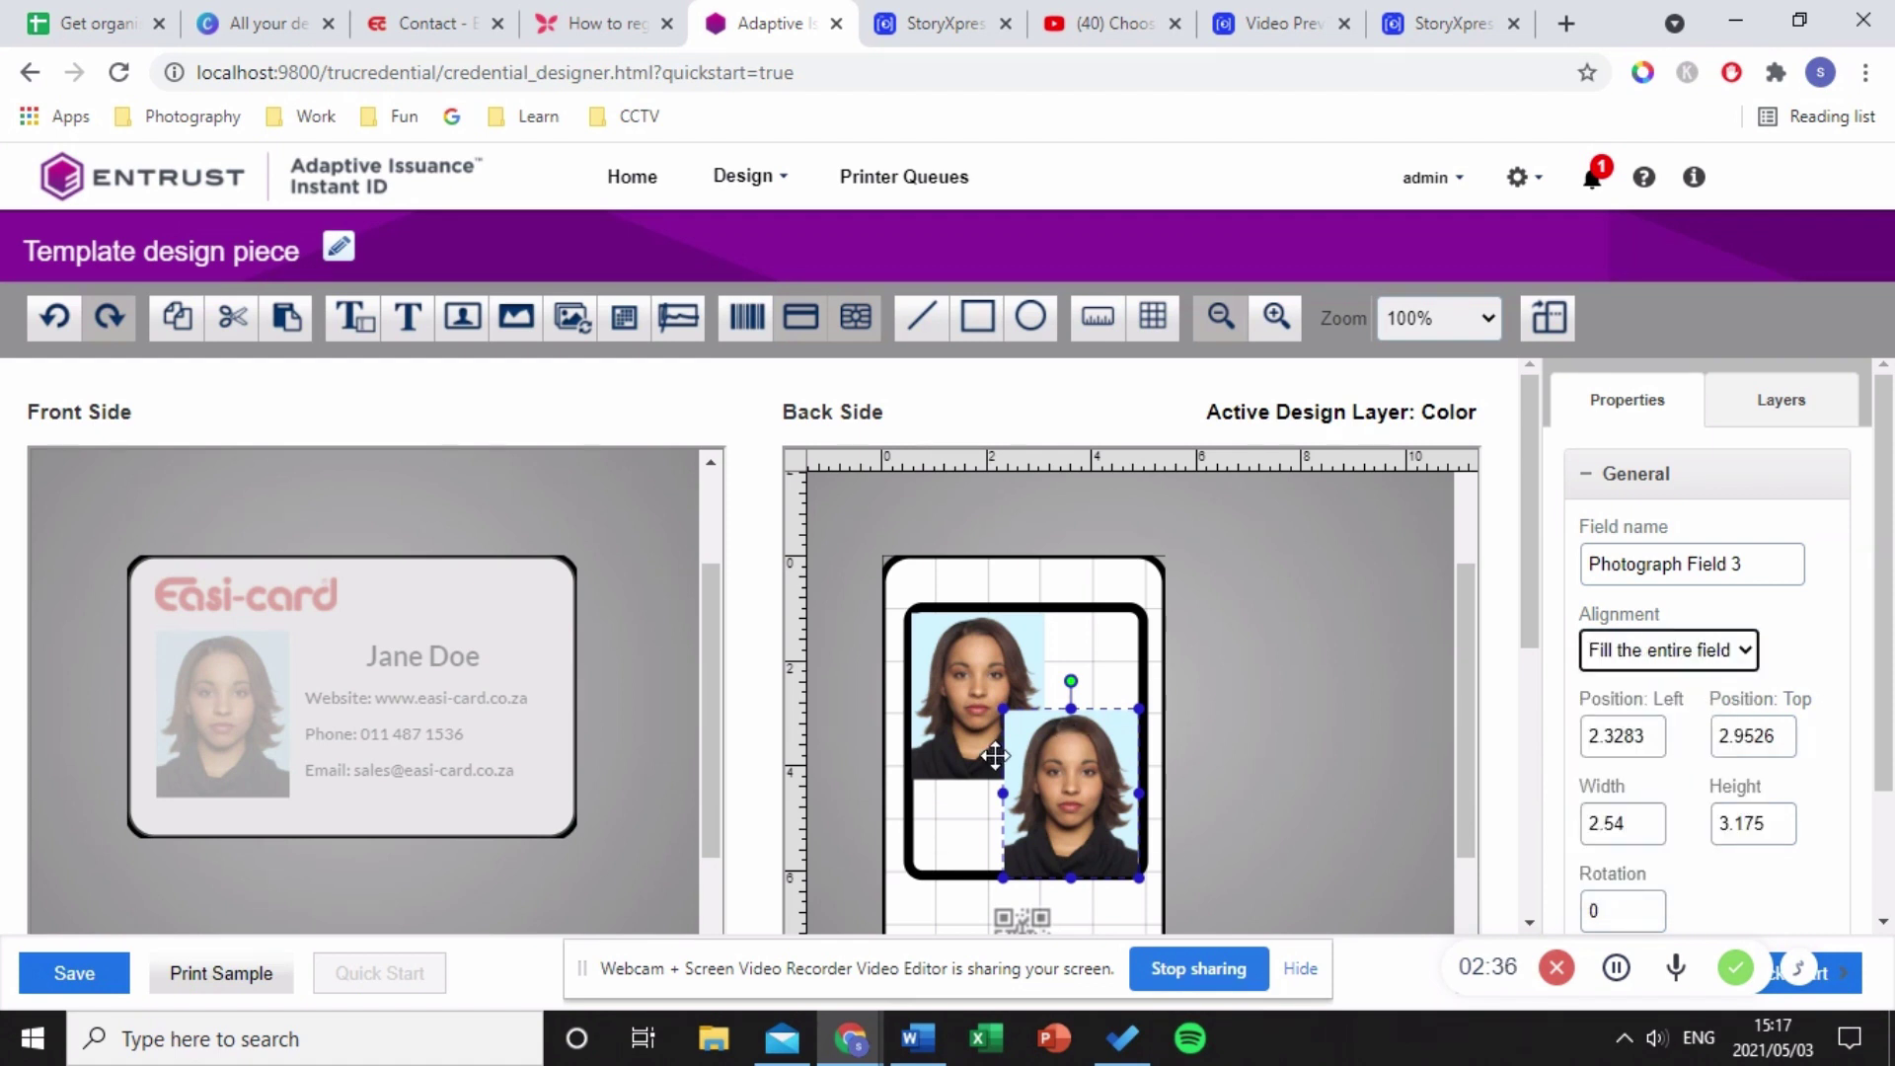
pyautogui.click(987, 701)
pyautogui.click(1662, 642)
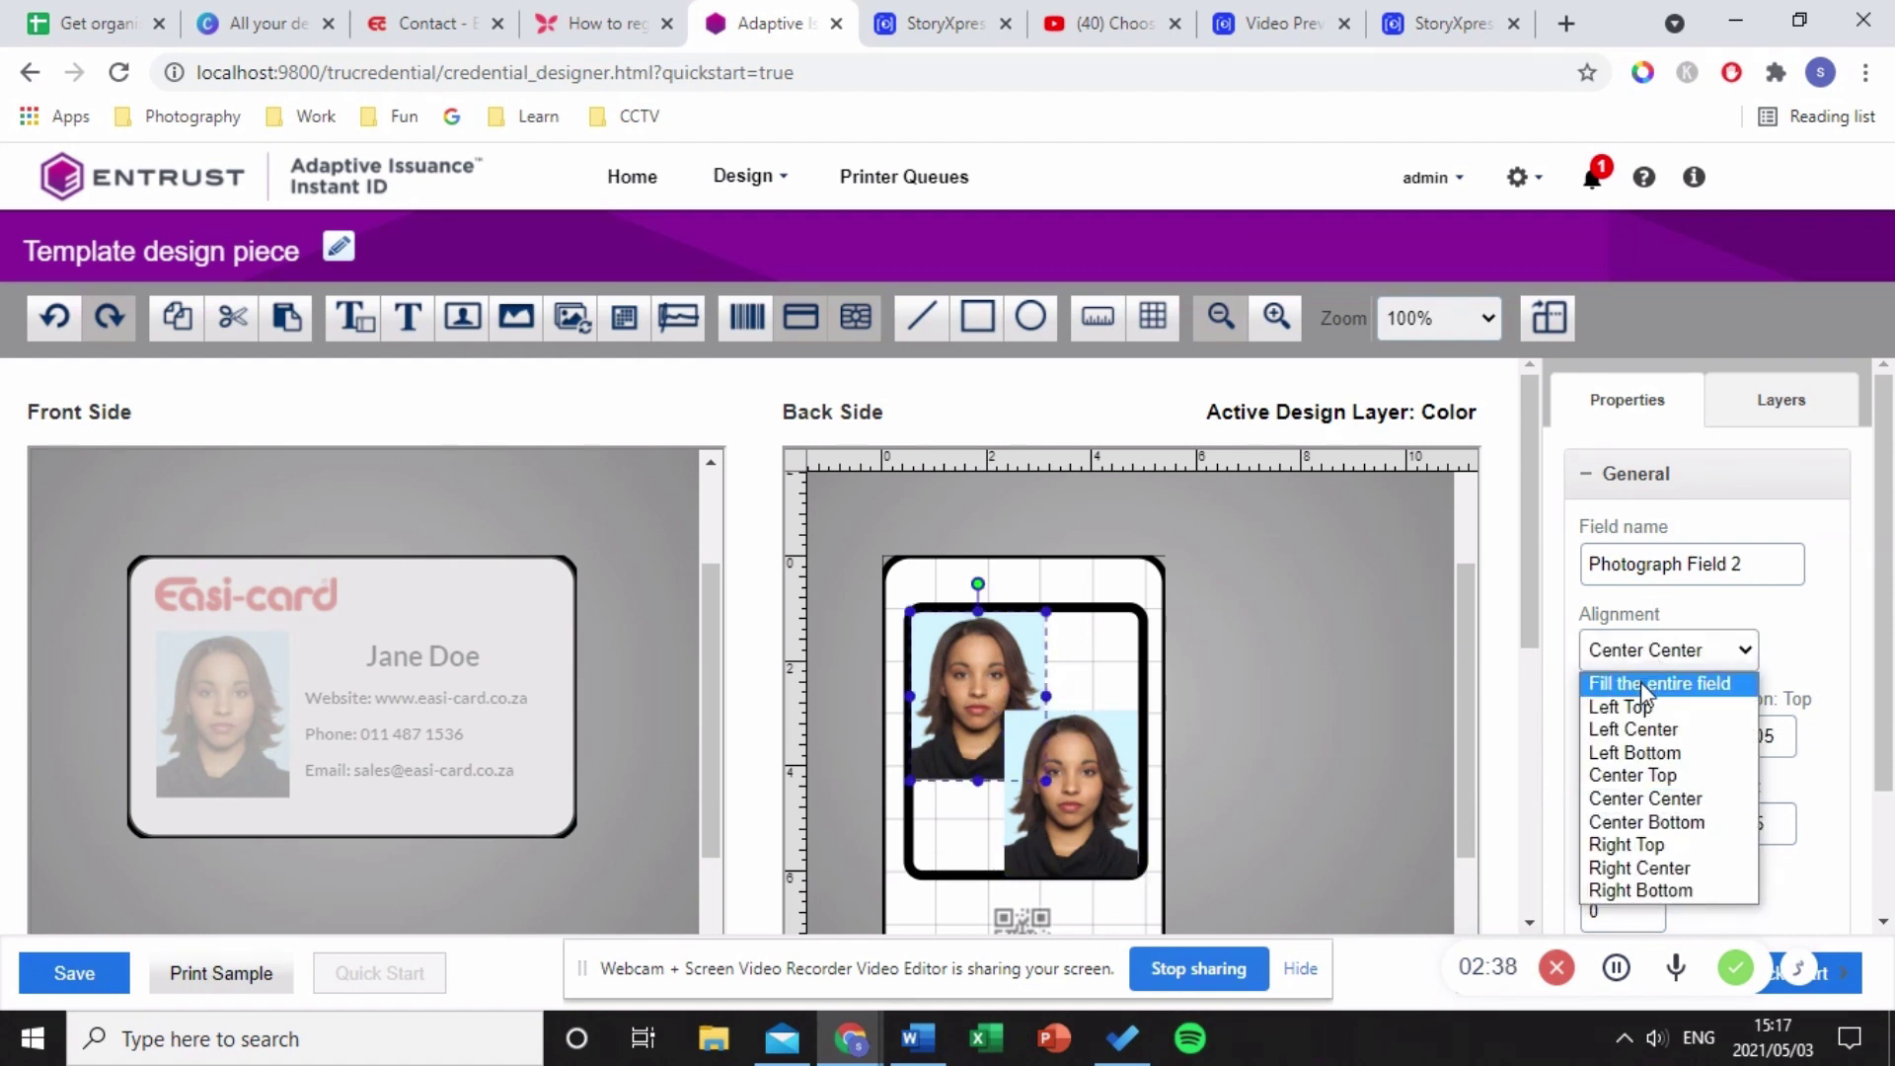
pyautogui.click(1641, 681)
pyautogui.scroll(-2, 1708, 766)
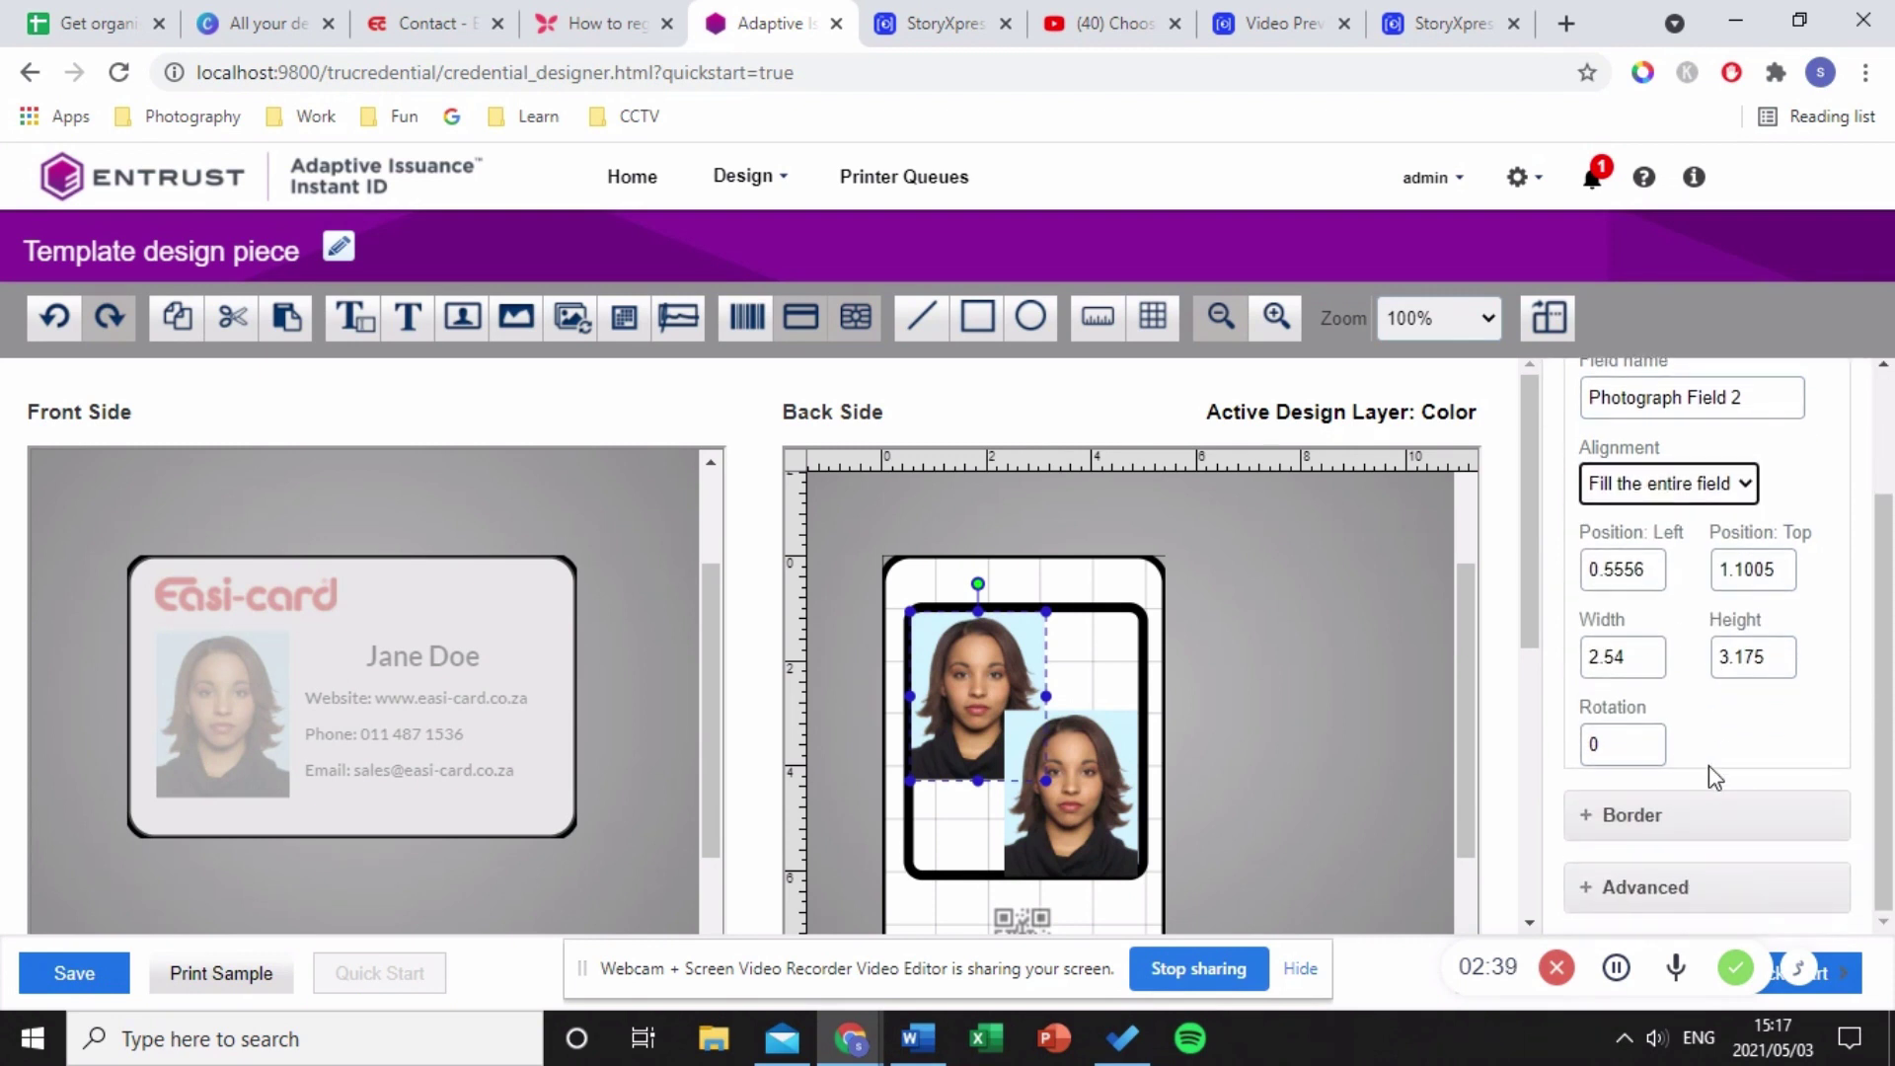
# - Ghost the lower-right photo at 40% opacity
pyautogui.click(1073, 762)
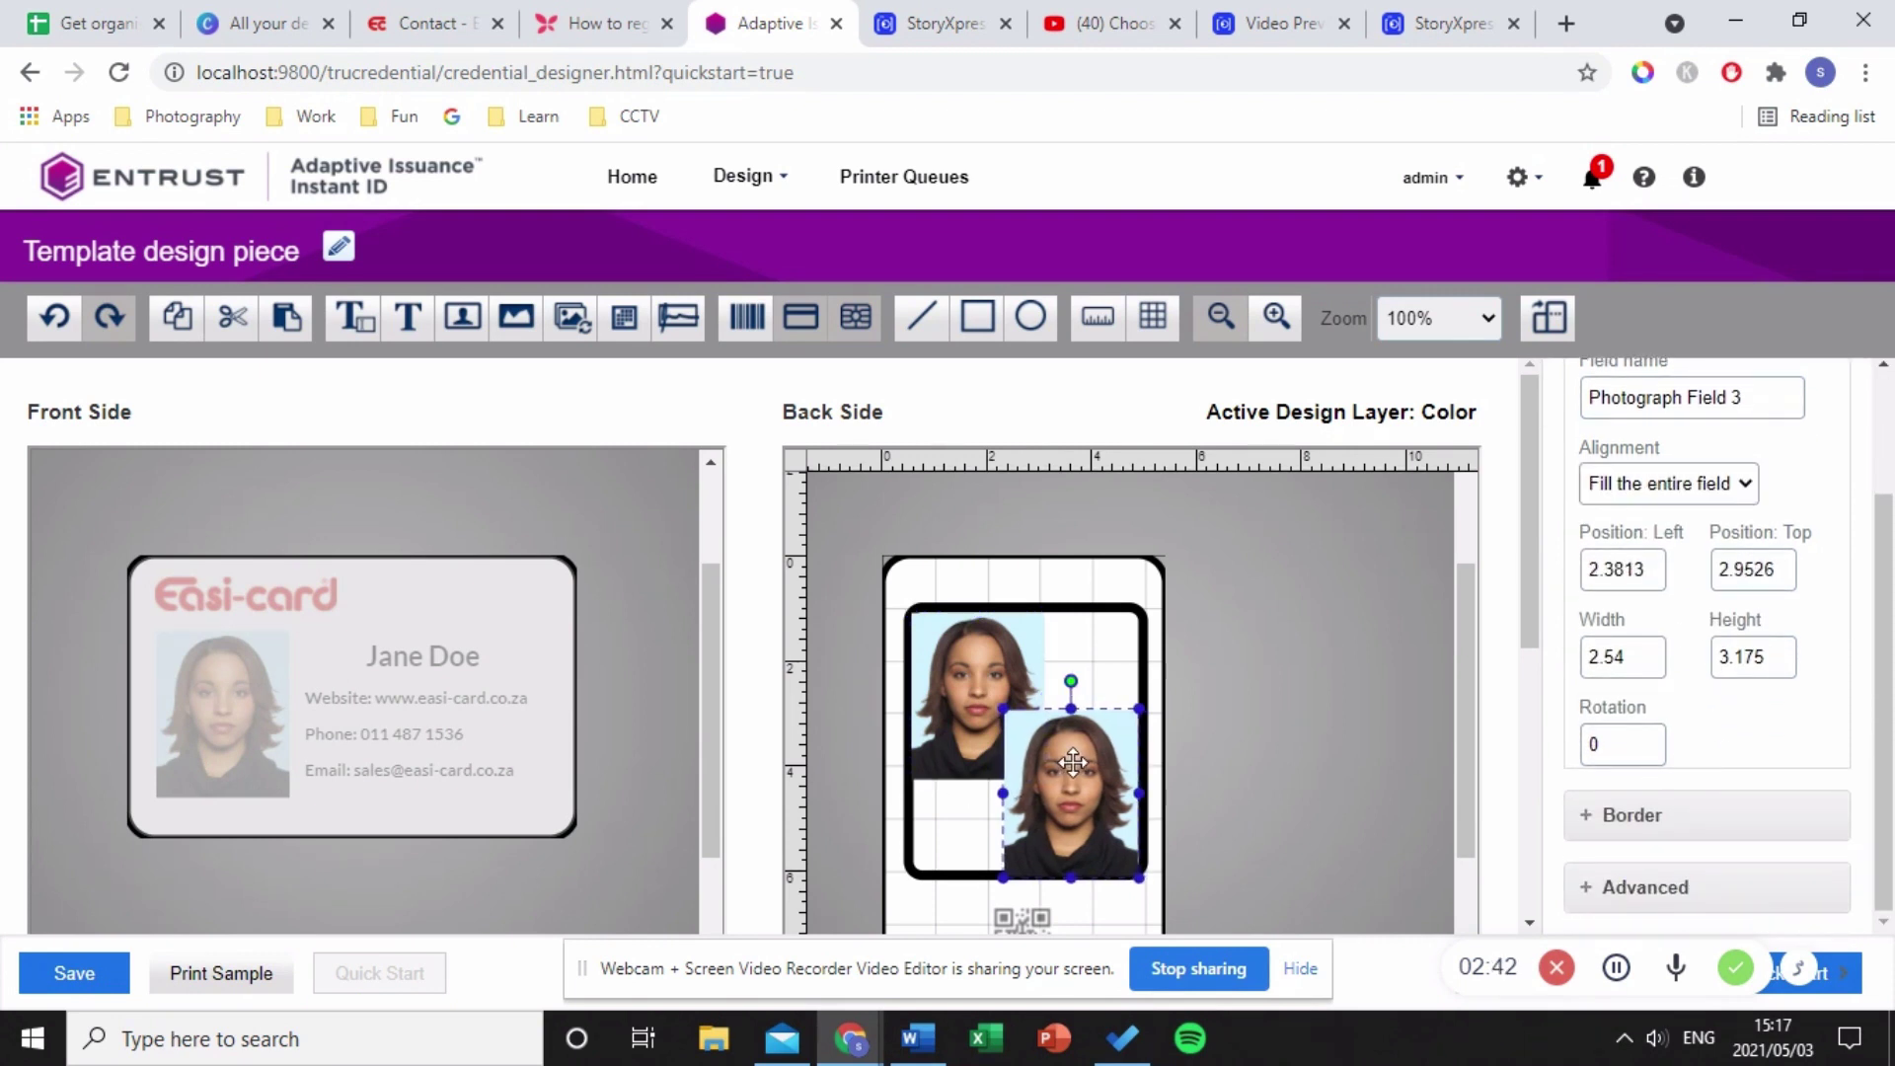
pyautogui.click(1705, 886)
pyautogui.scroll(-2, 1713, 897)
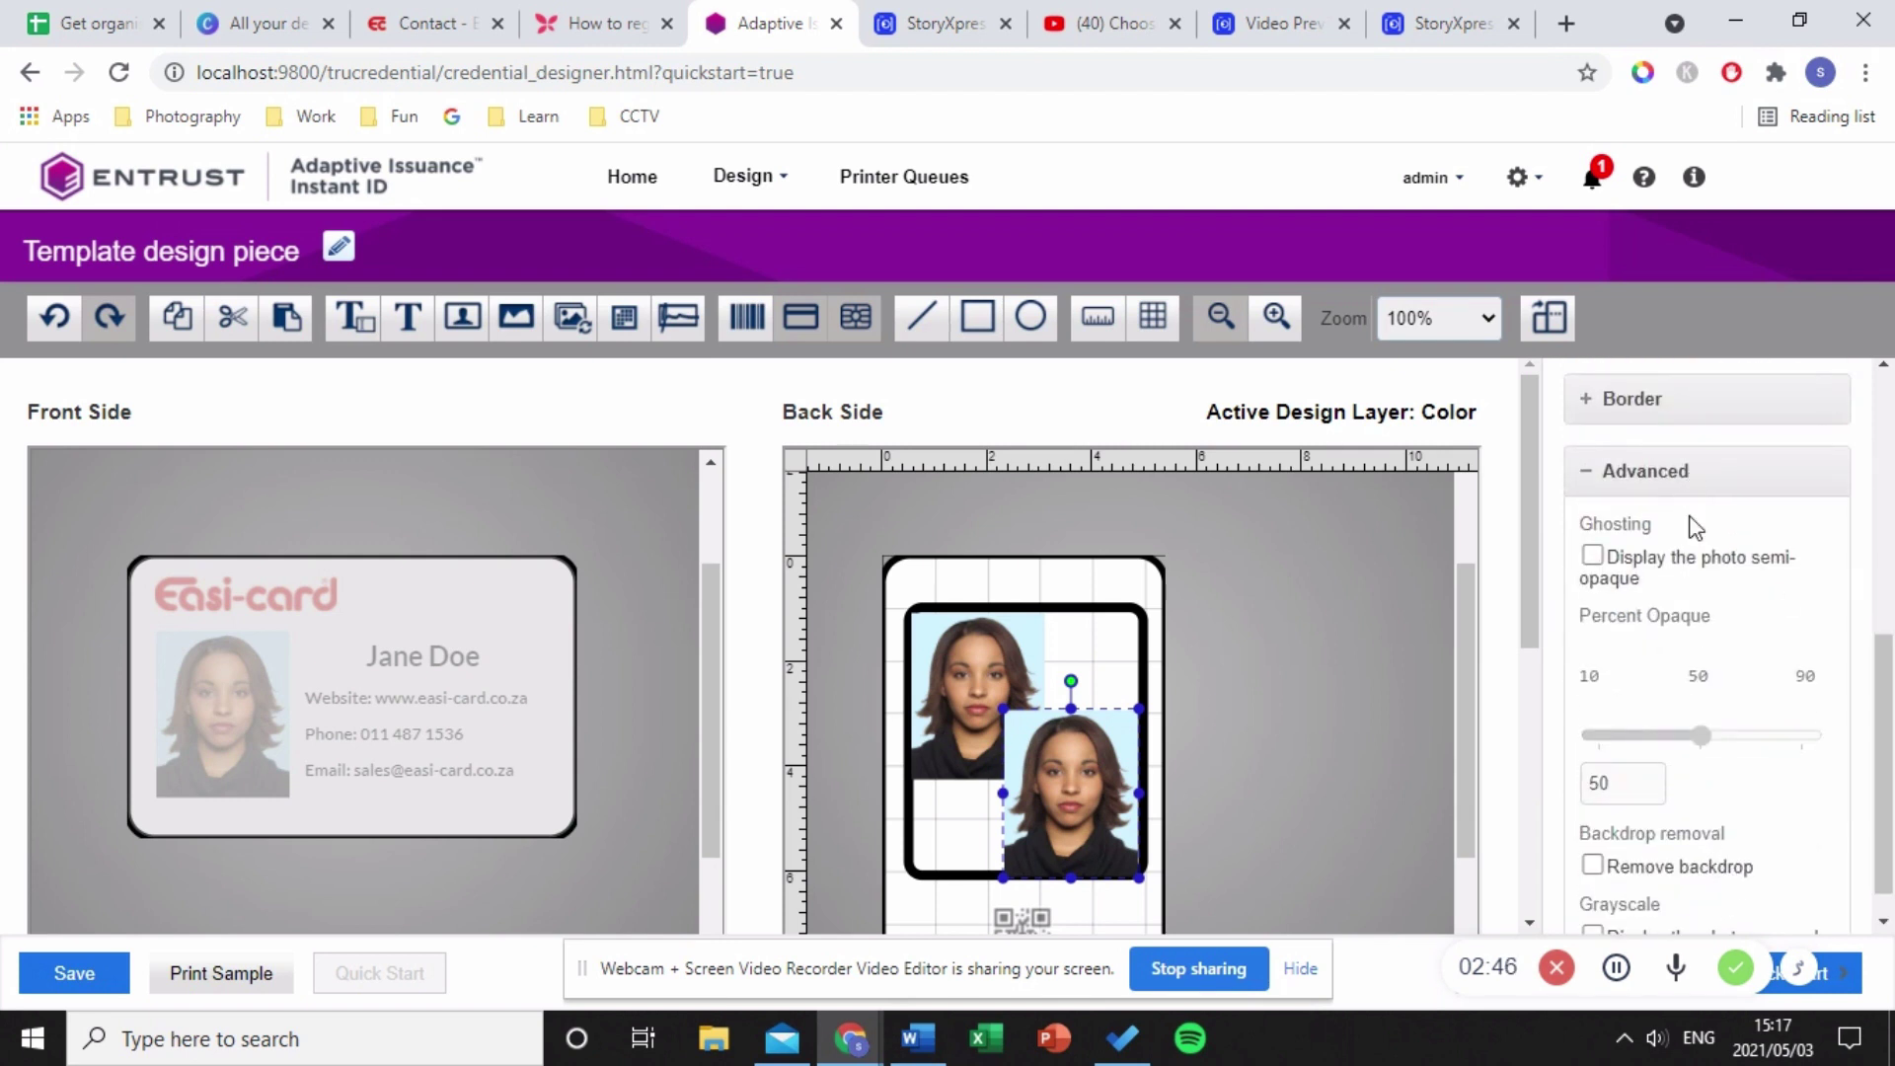
pyautogui.click(1592, 556)
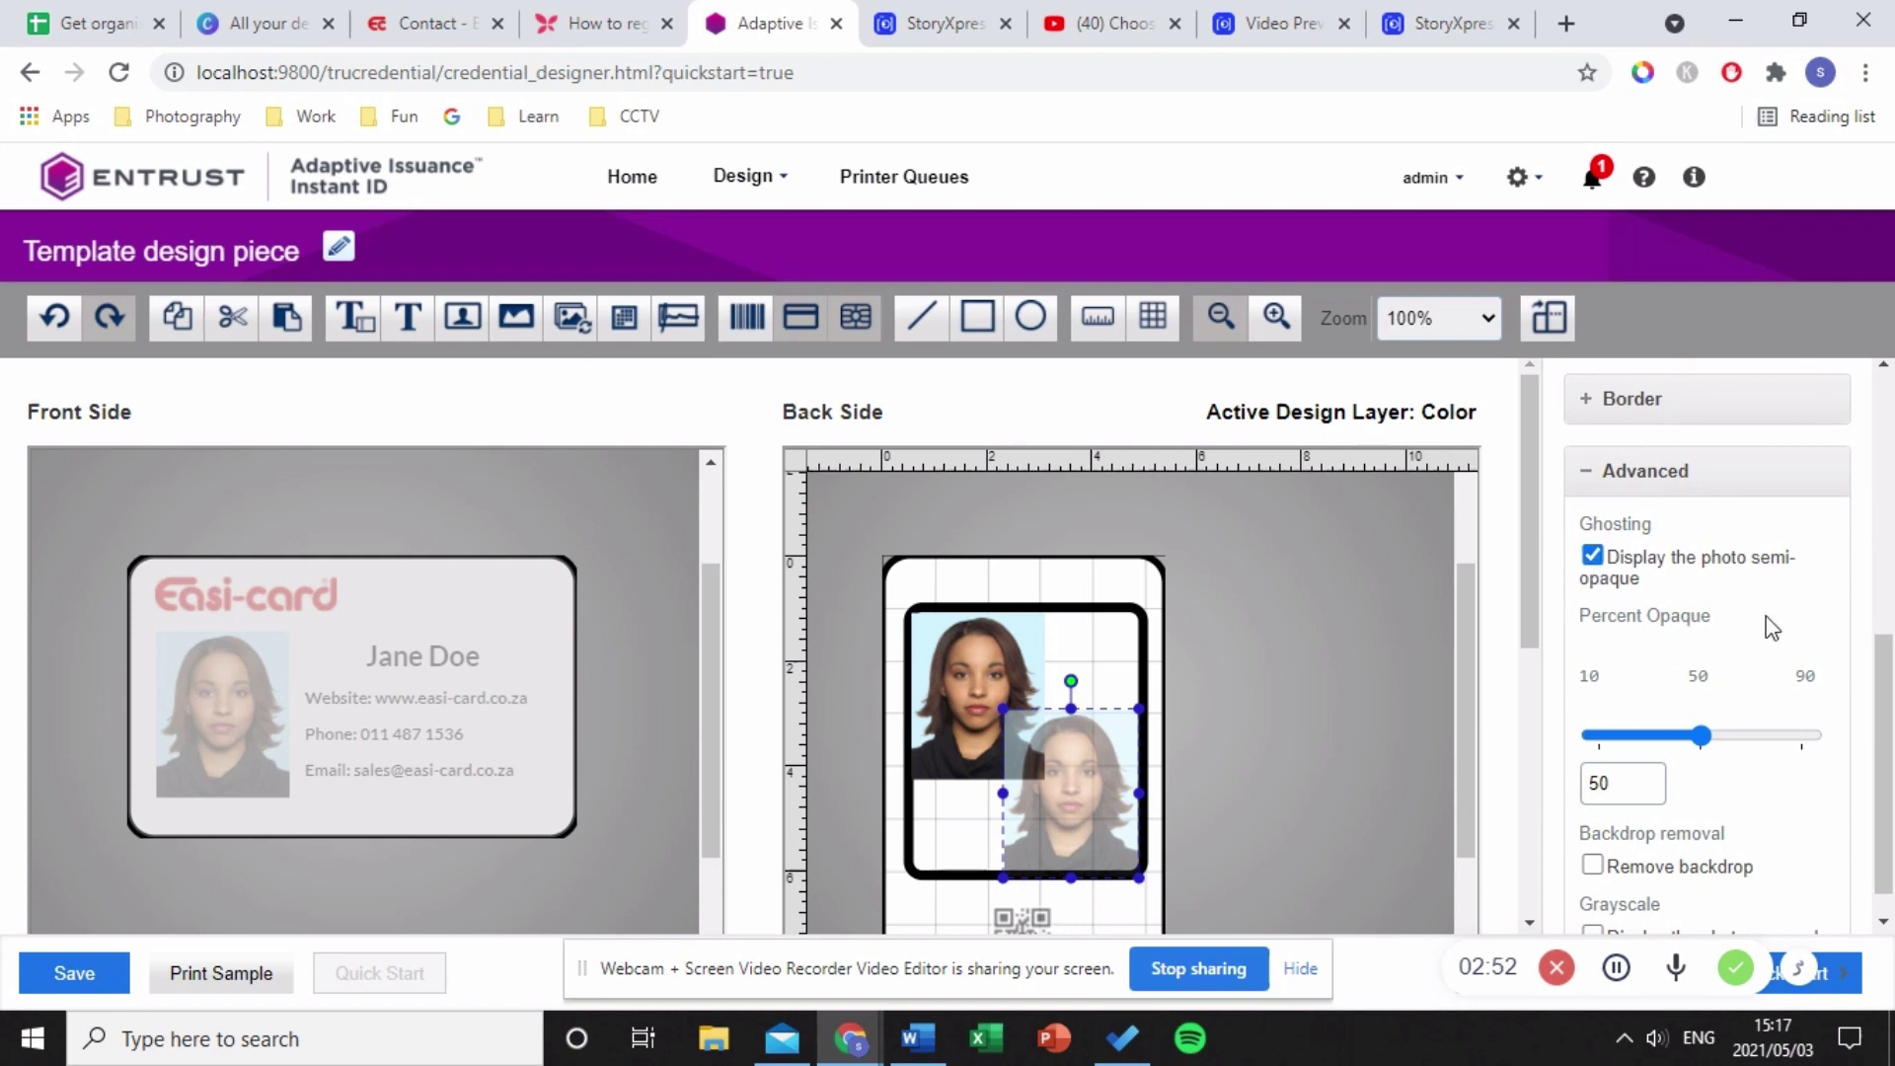
pyautogui.moveTo(1699, 735); pyautogui.dragTo(1675, 735)
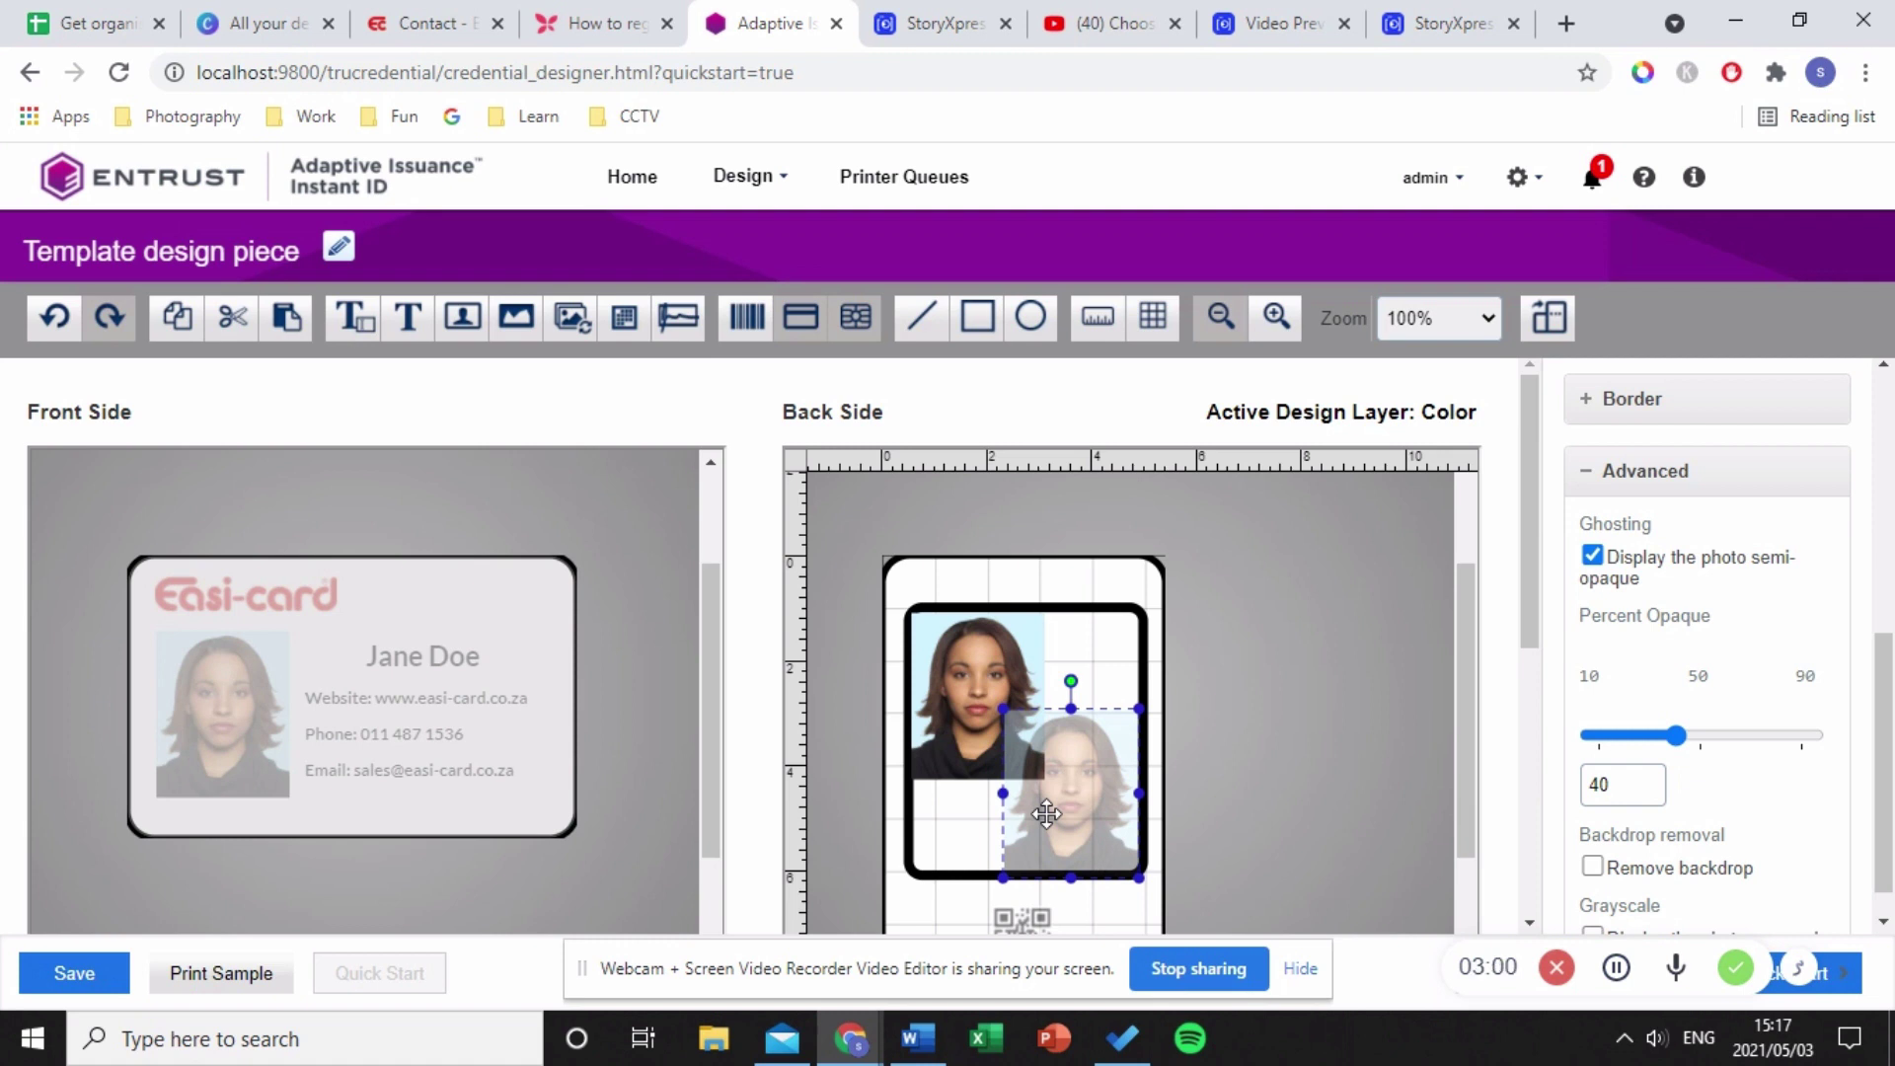
# - Remove the upper-left photo's backdrop and show it in grayscale
pyautogui.click(966, 712)
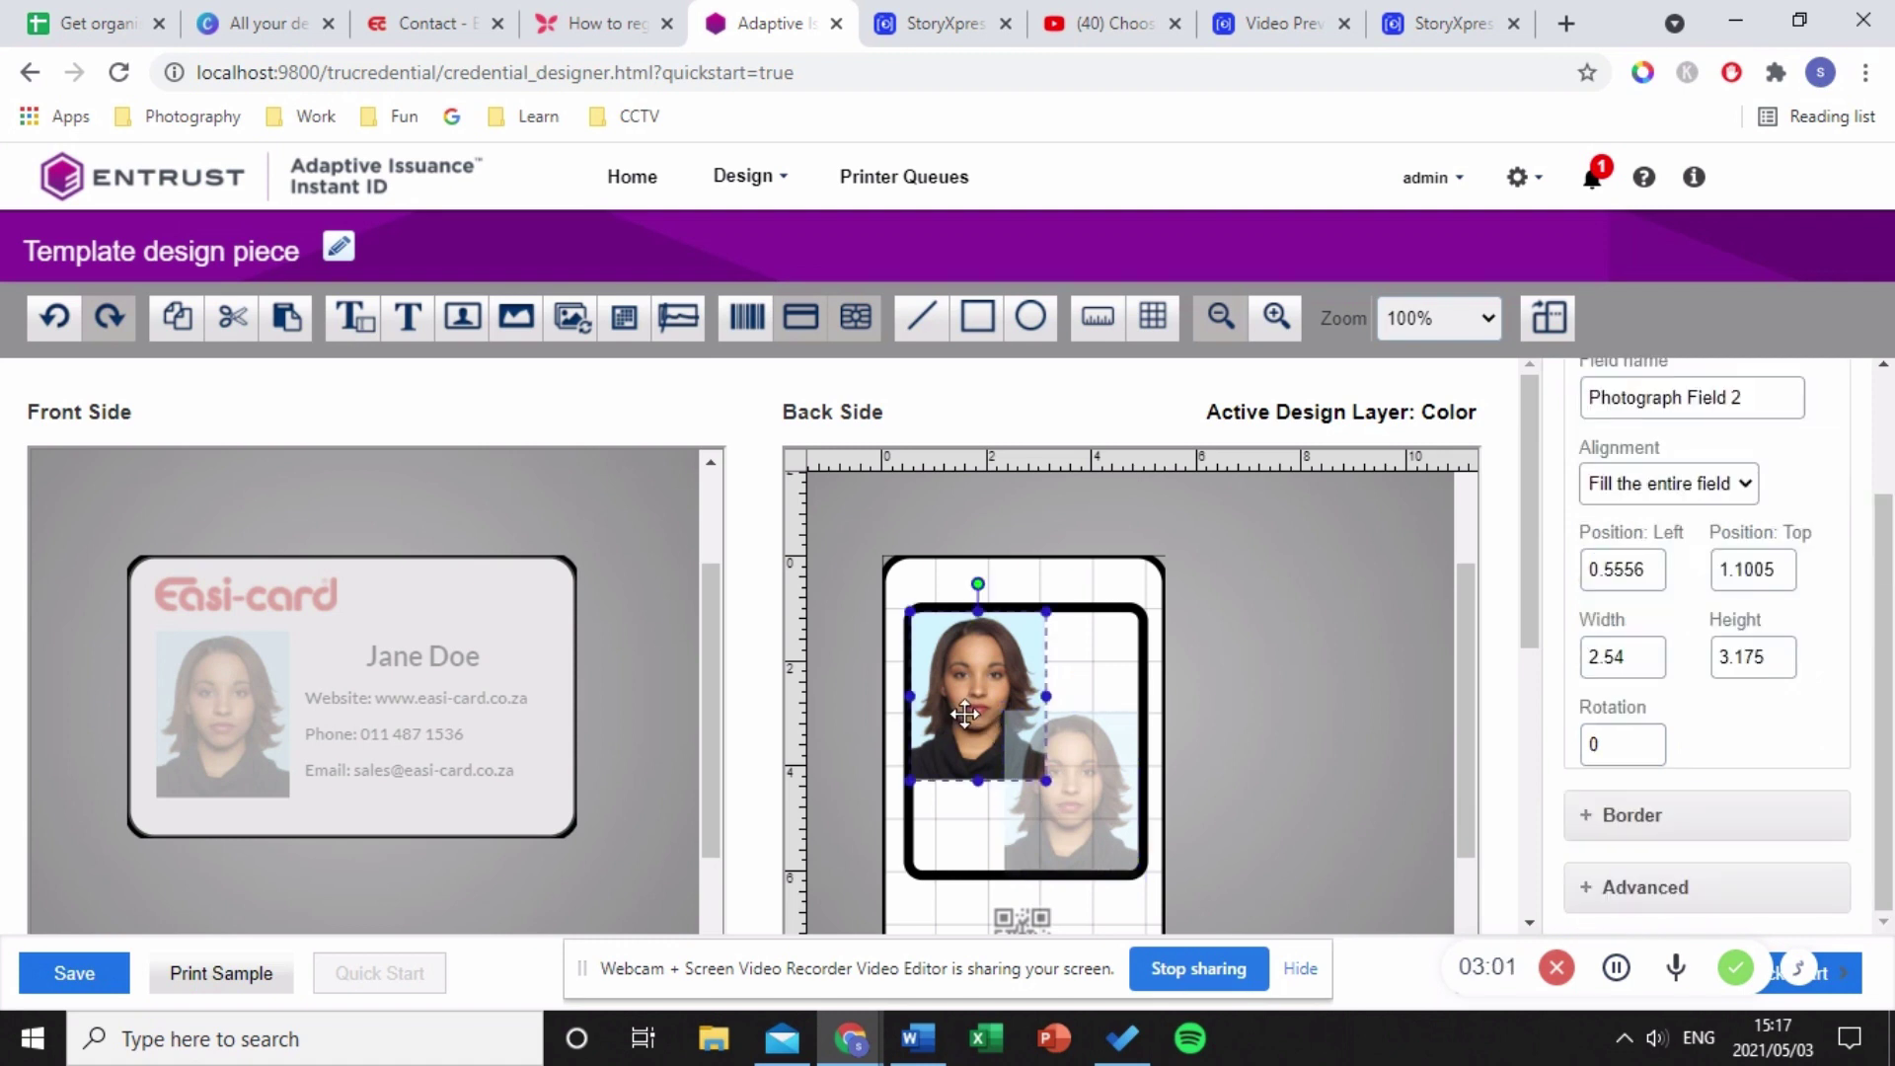
pyautogui.click(1659, 888)
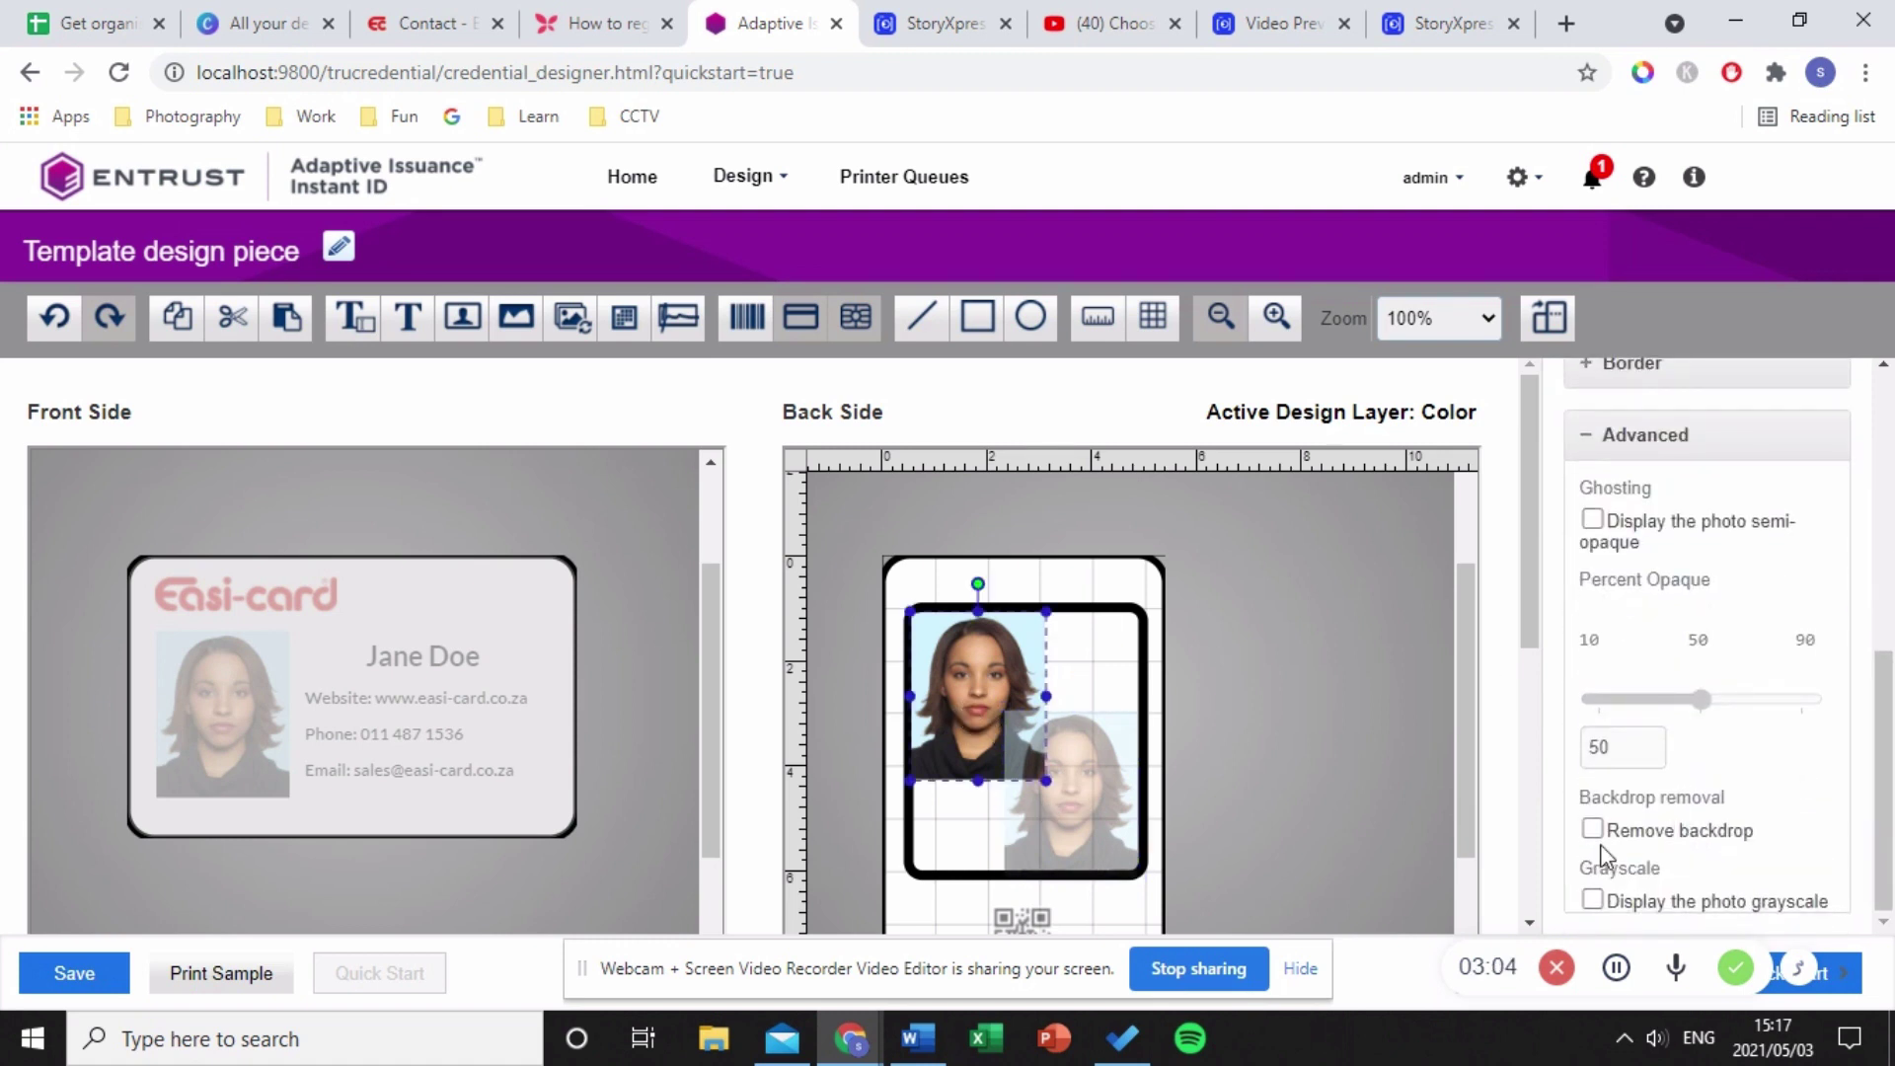
pyautogui.click(1593, 831)
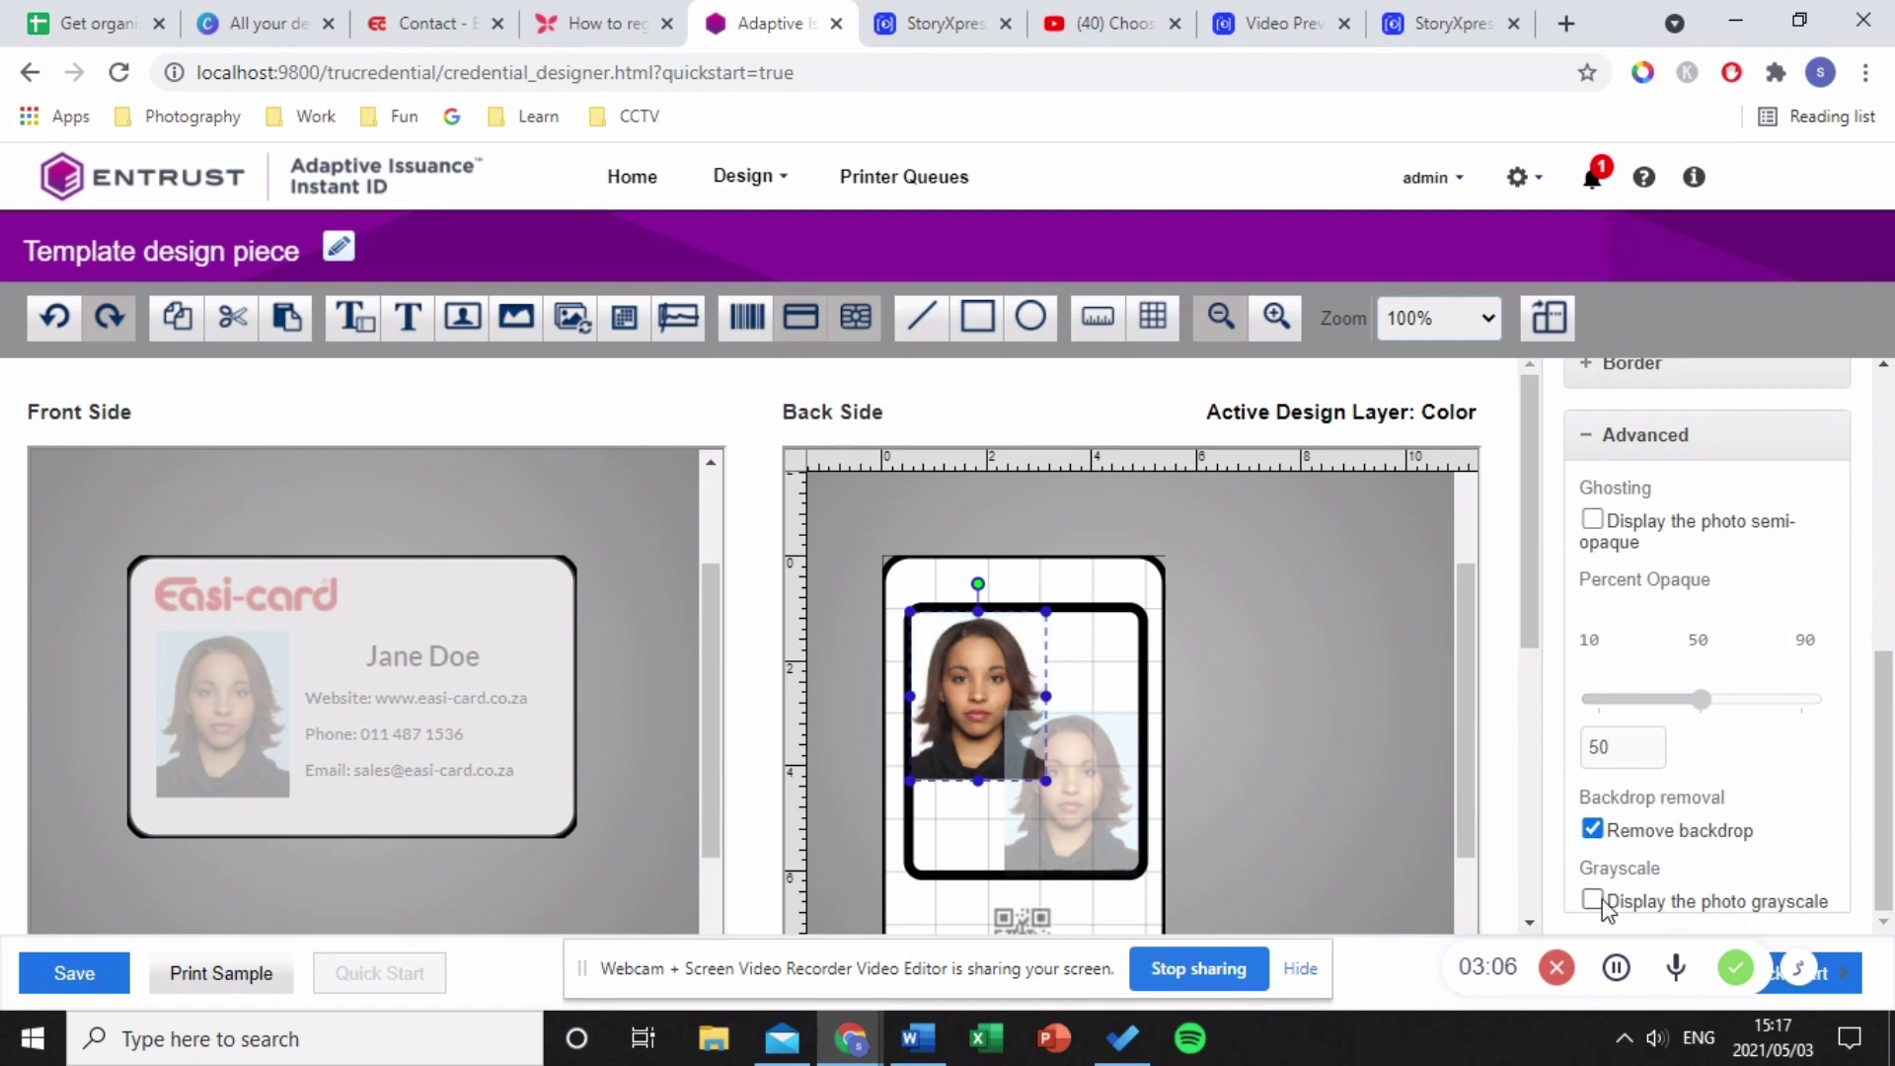
pyautogui.click(1593, 901)
# - Select Topcoat as the active layer in the Back Side layer list
pyautogui.scroll(6, 1630, 725)
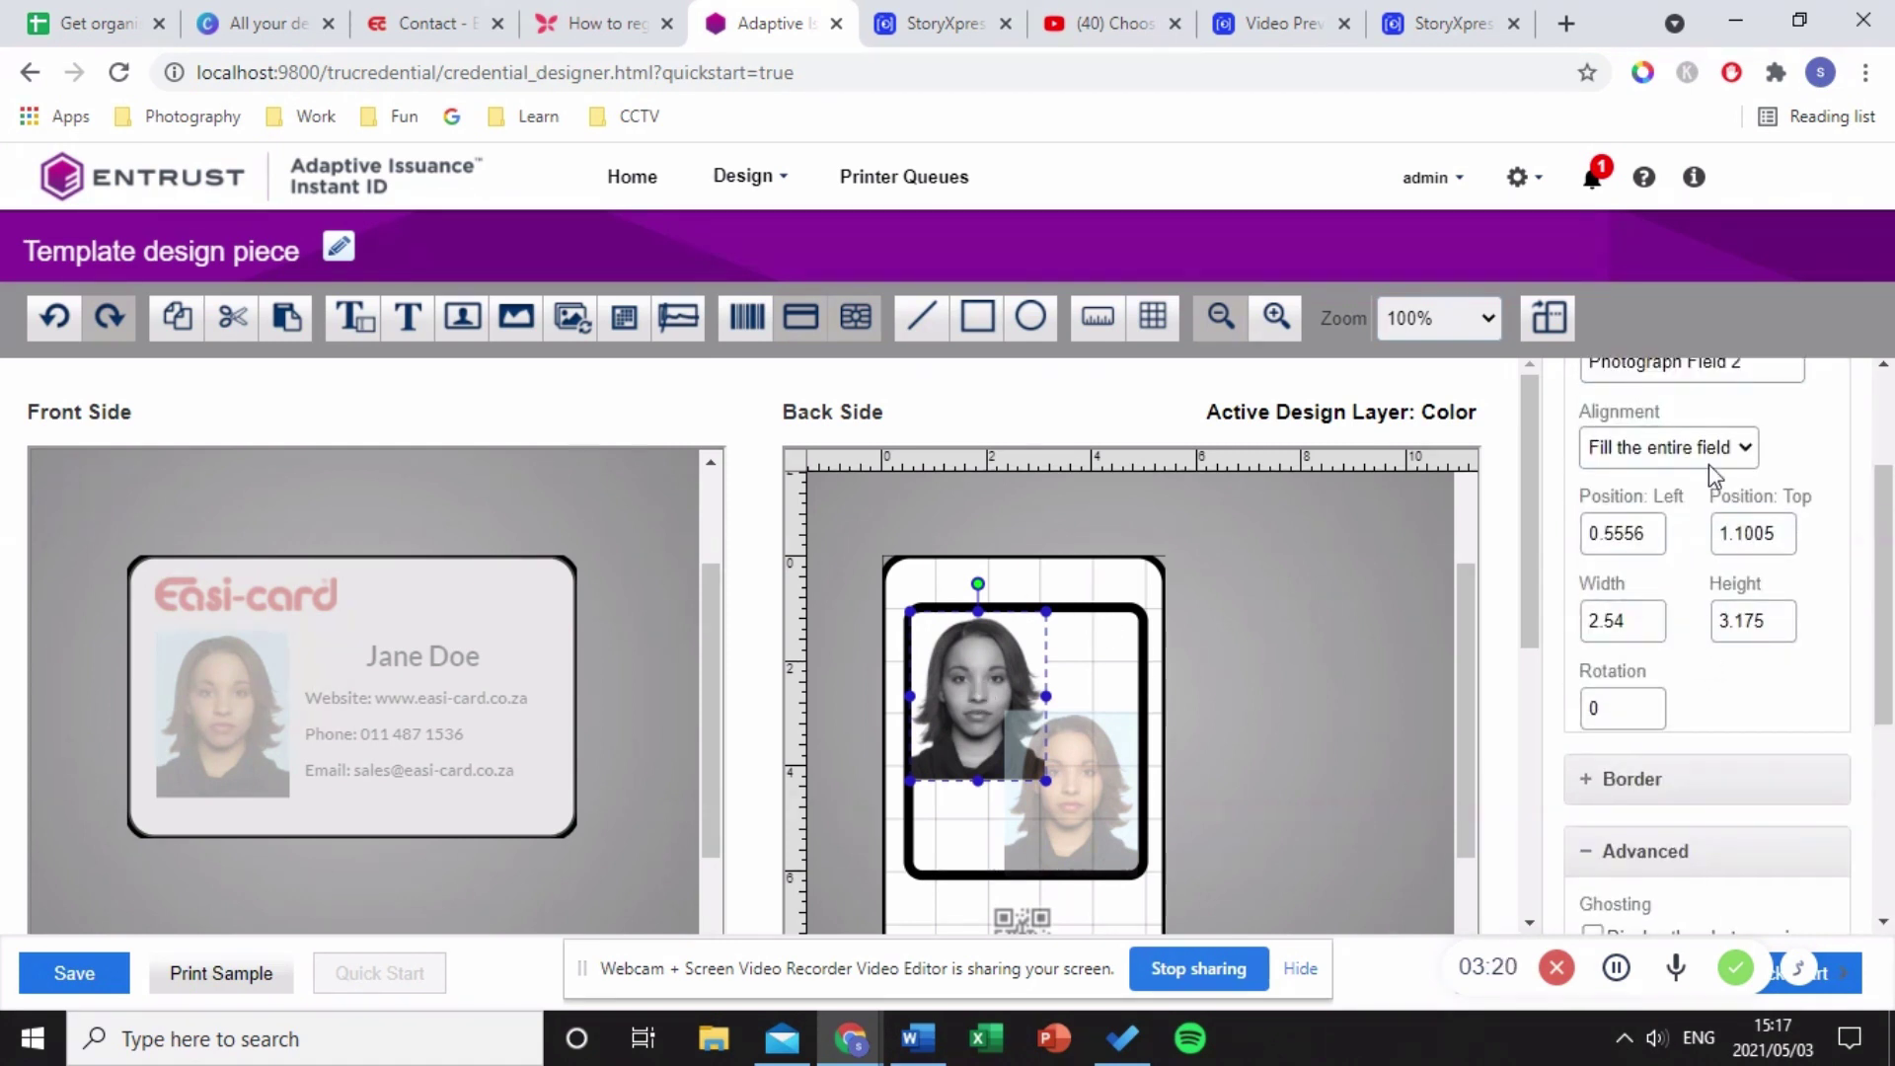
pyautogui.click(1781, 400)
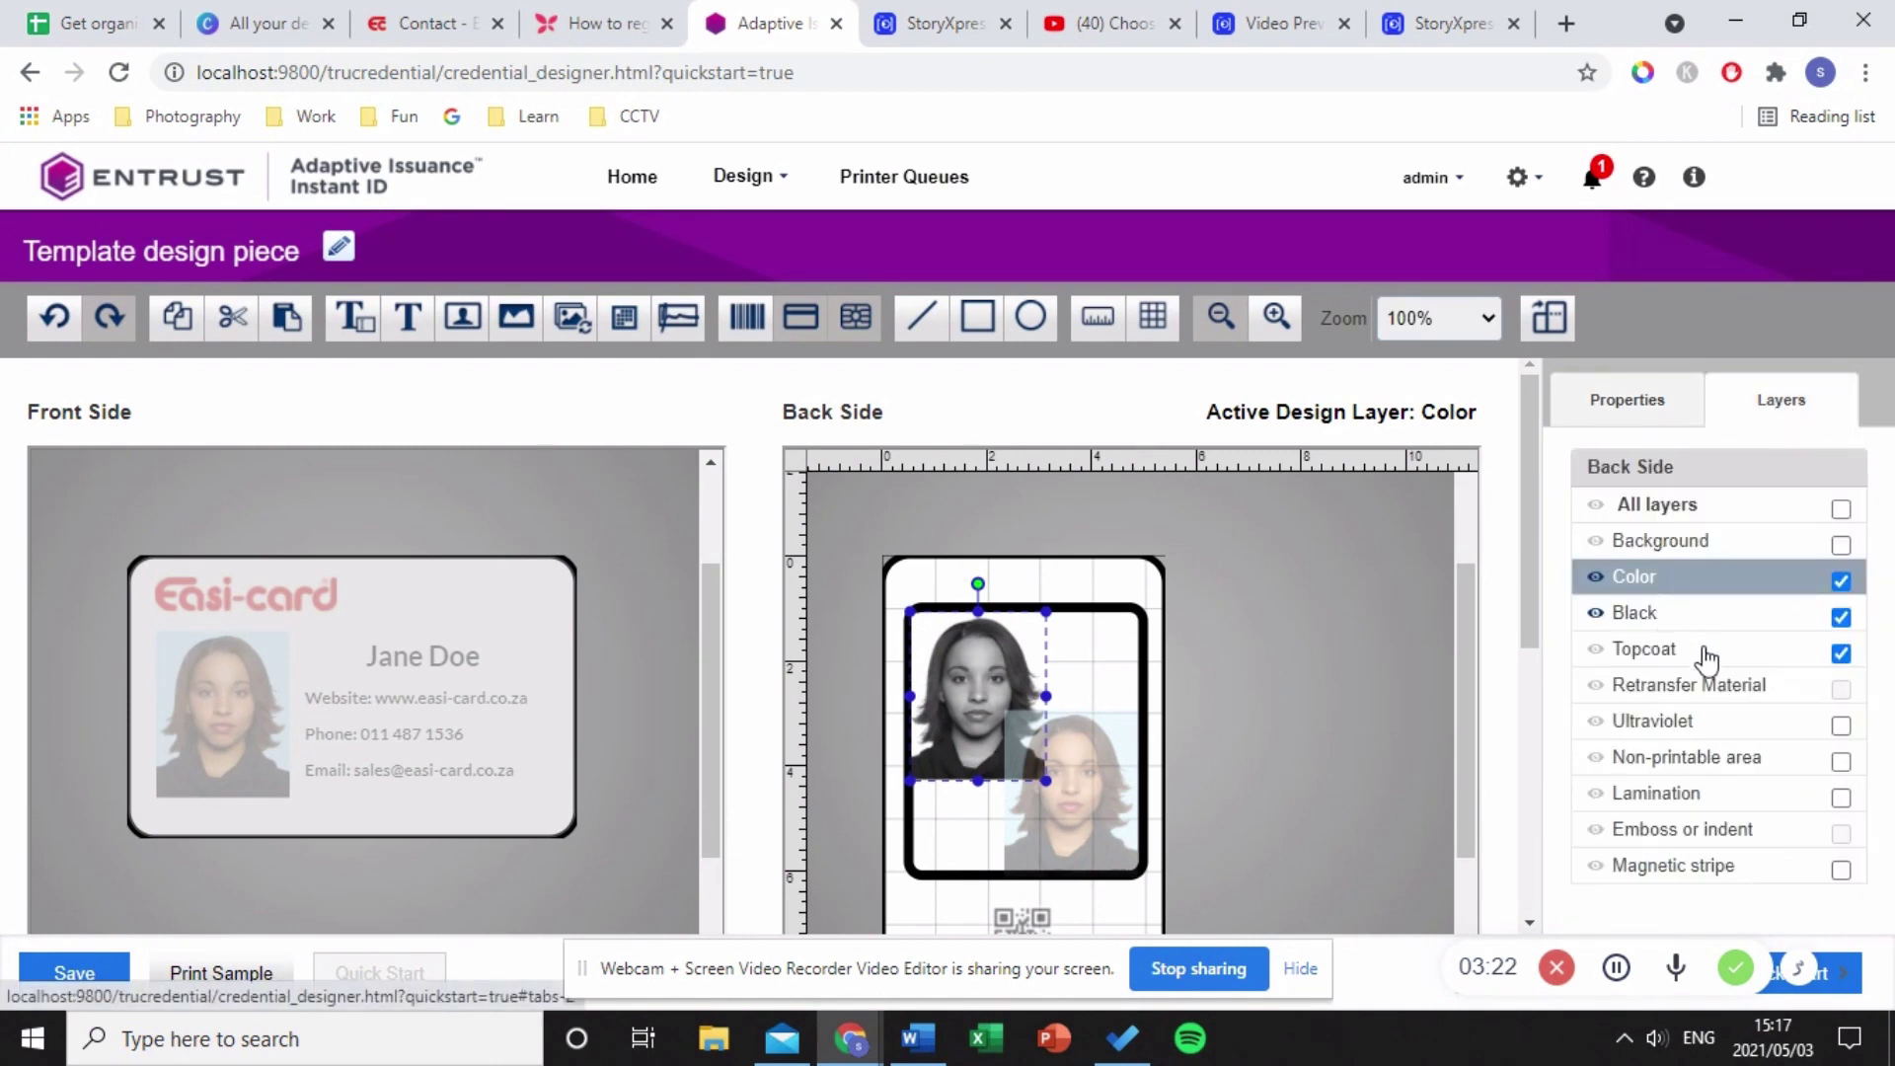
pyautogui.click(1705, 661)
pyautogui.scroll(-3, 1253, 742)
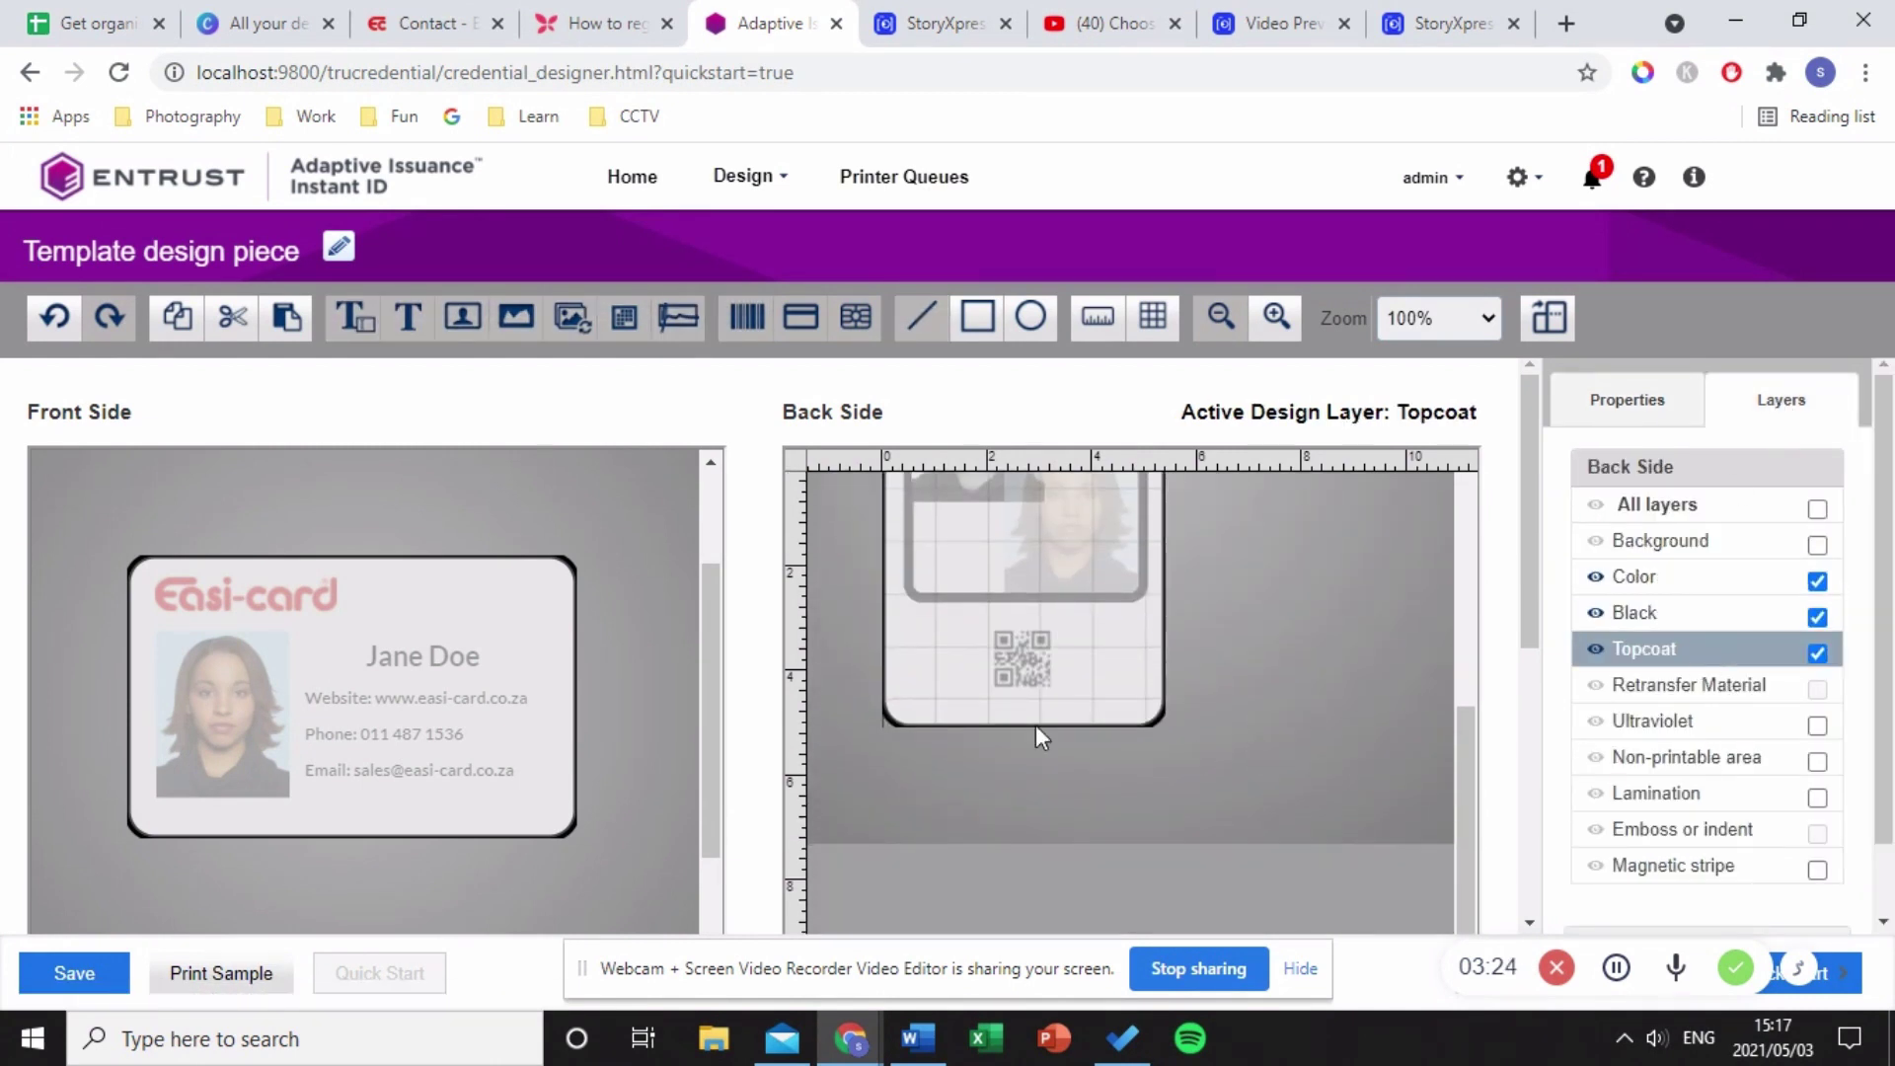
pyautogui.scroll(2, 1221, 723)
pyautogui.scroll(2, 1125, 793)
pyautogui.scroll(-2, 1125, 793)
pyautogui.scroll(1, 1126, 792)
pyautogui.scroll(-1, 1126, 792)
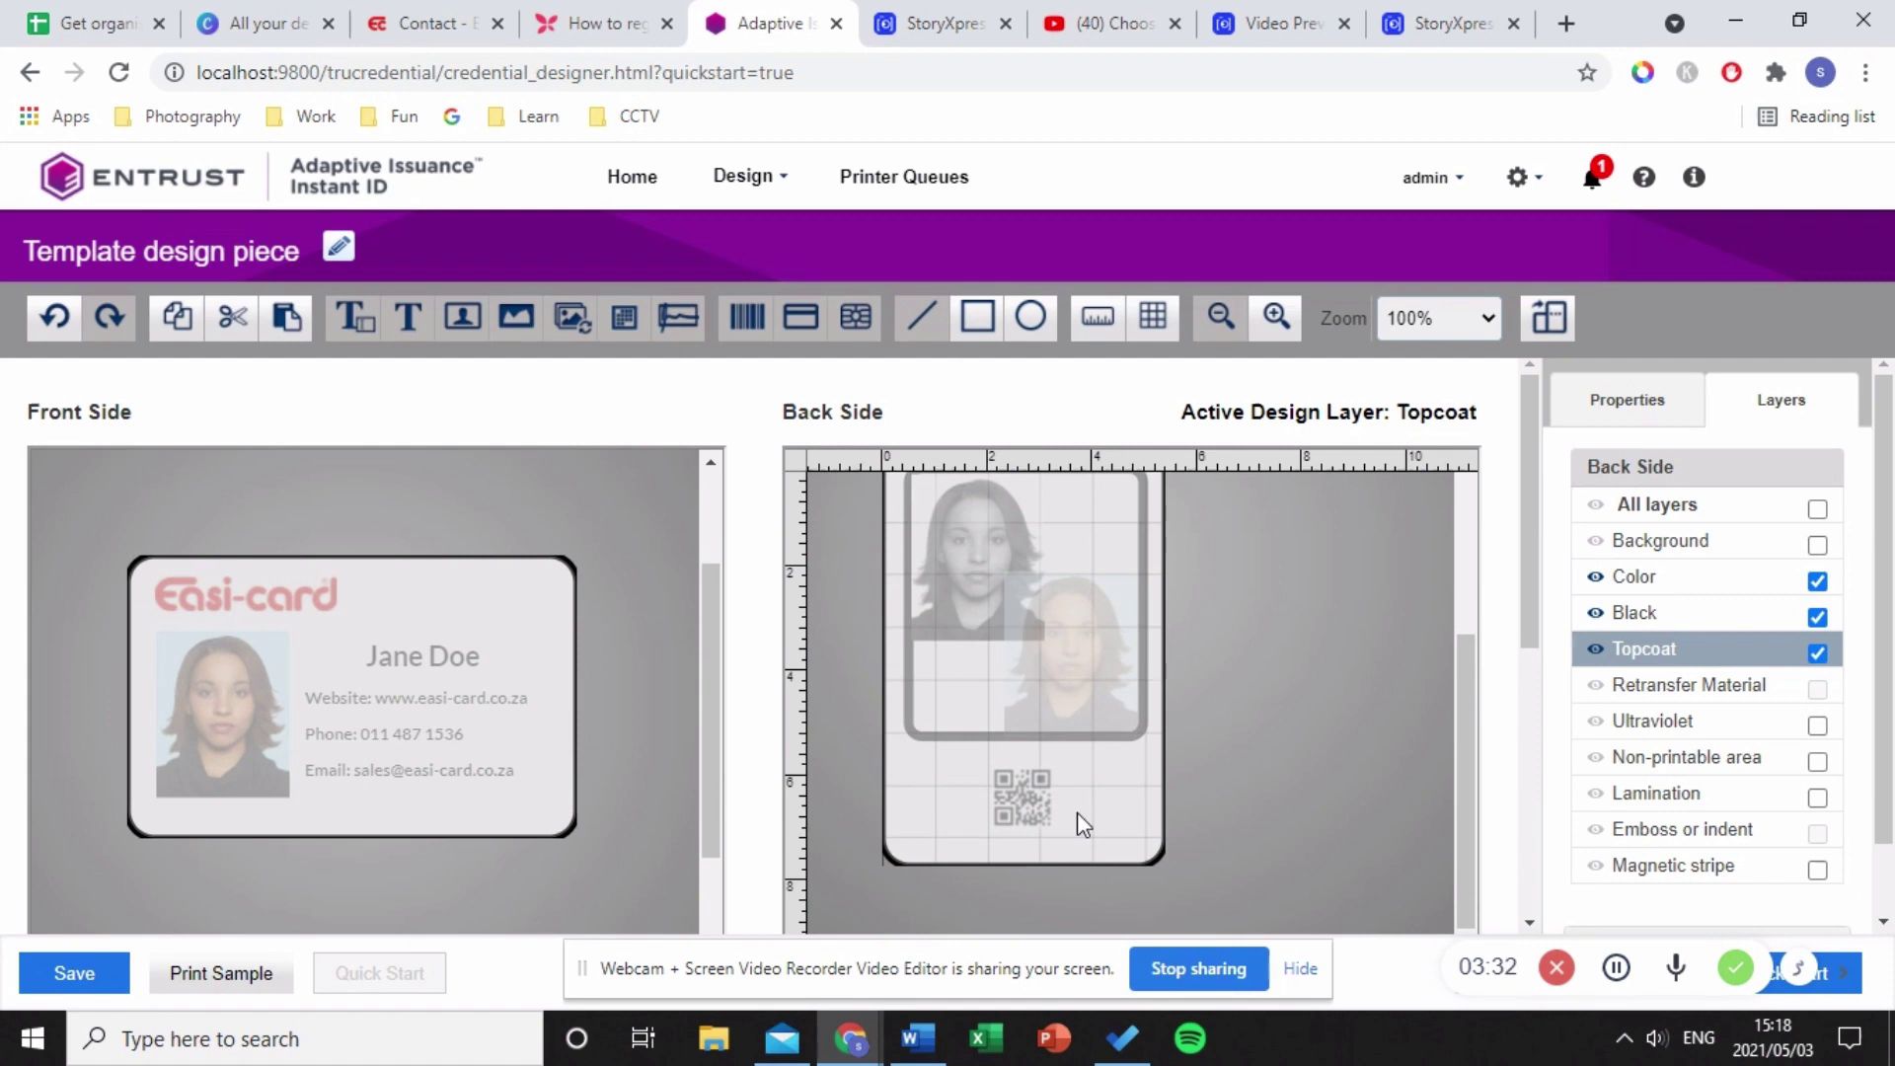
pyautogui.scroll(2, 1111, 750)
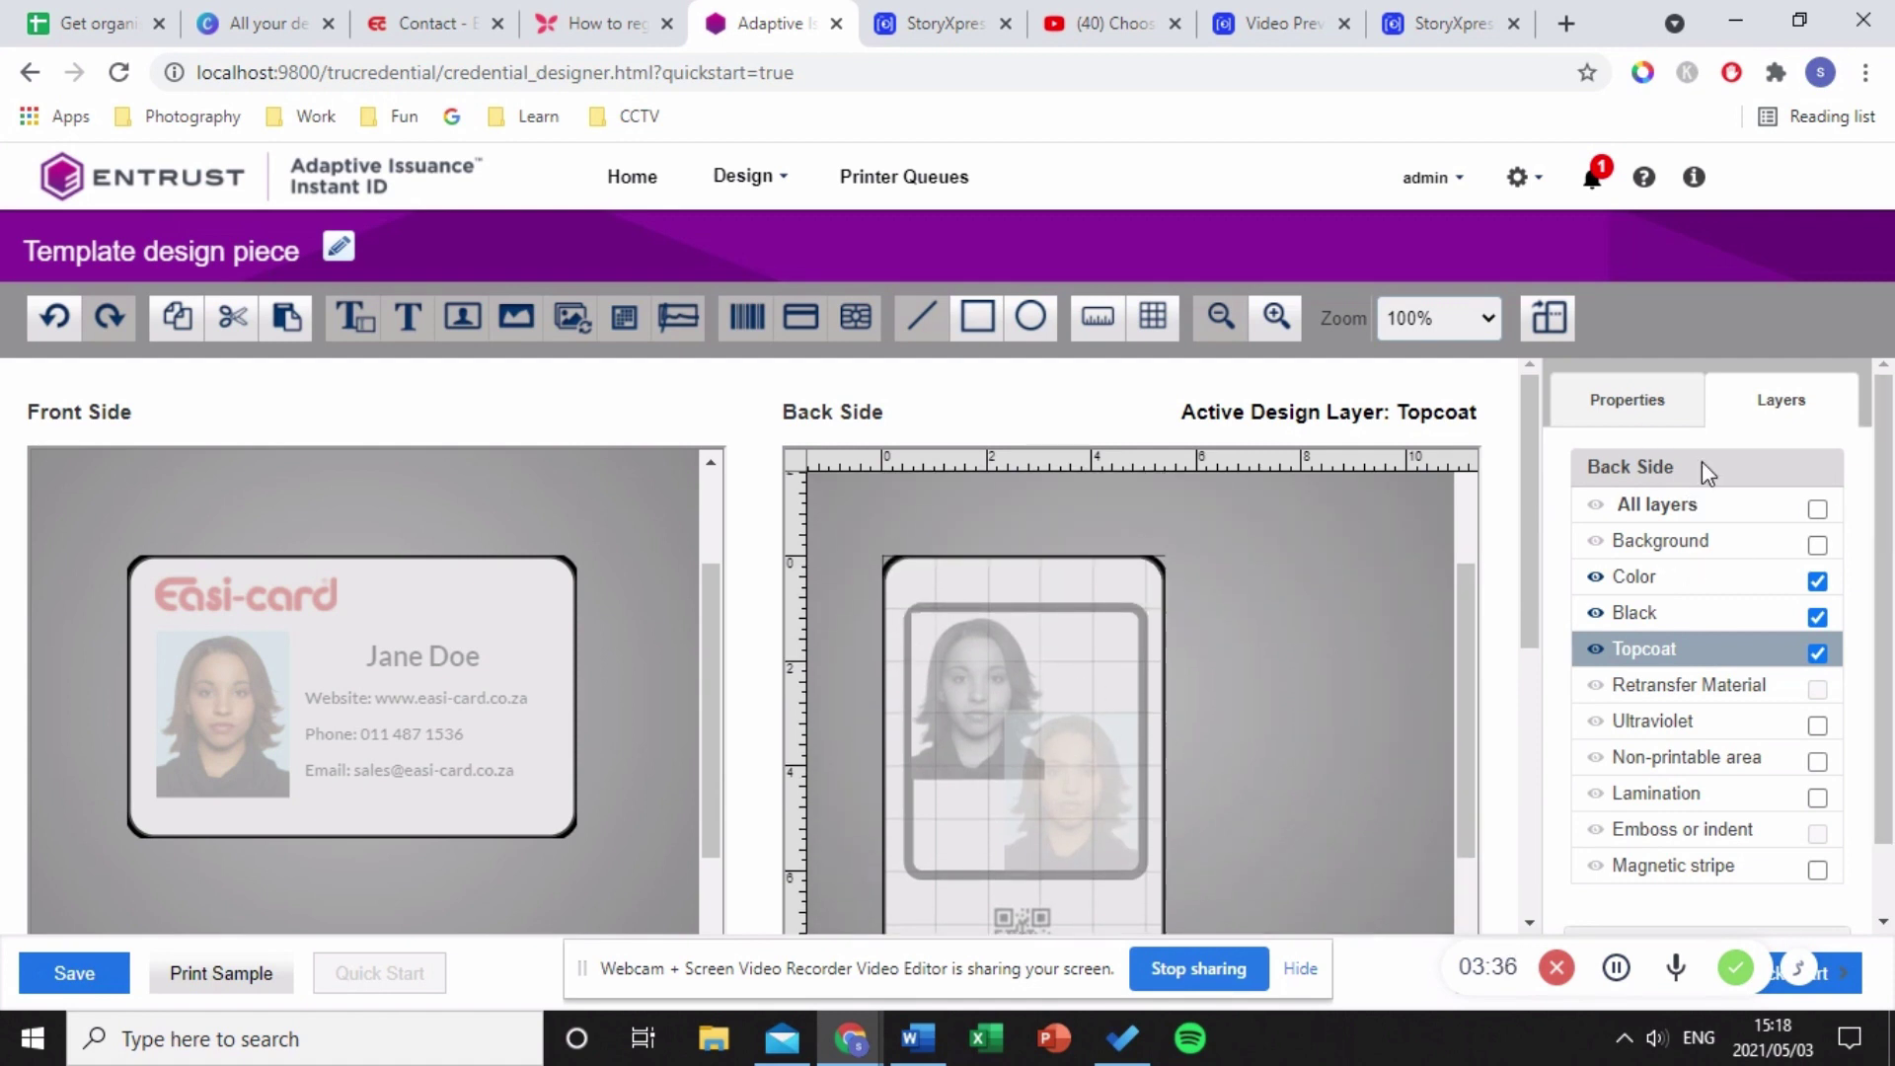
pyautogui.scroll(-2, 992, 816)
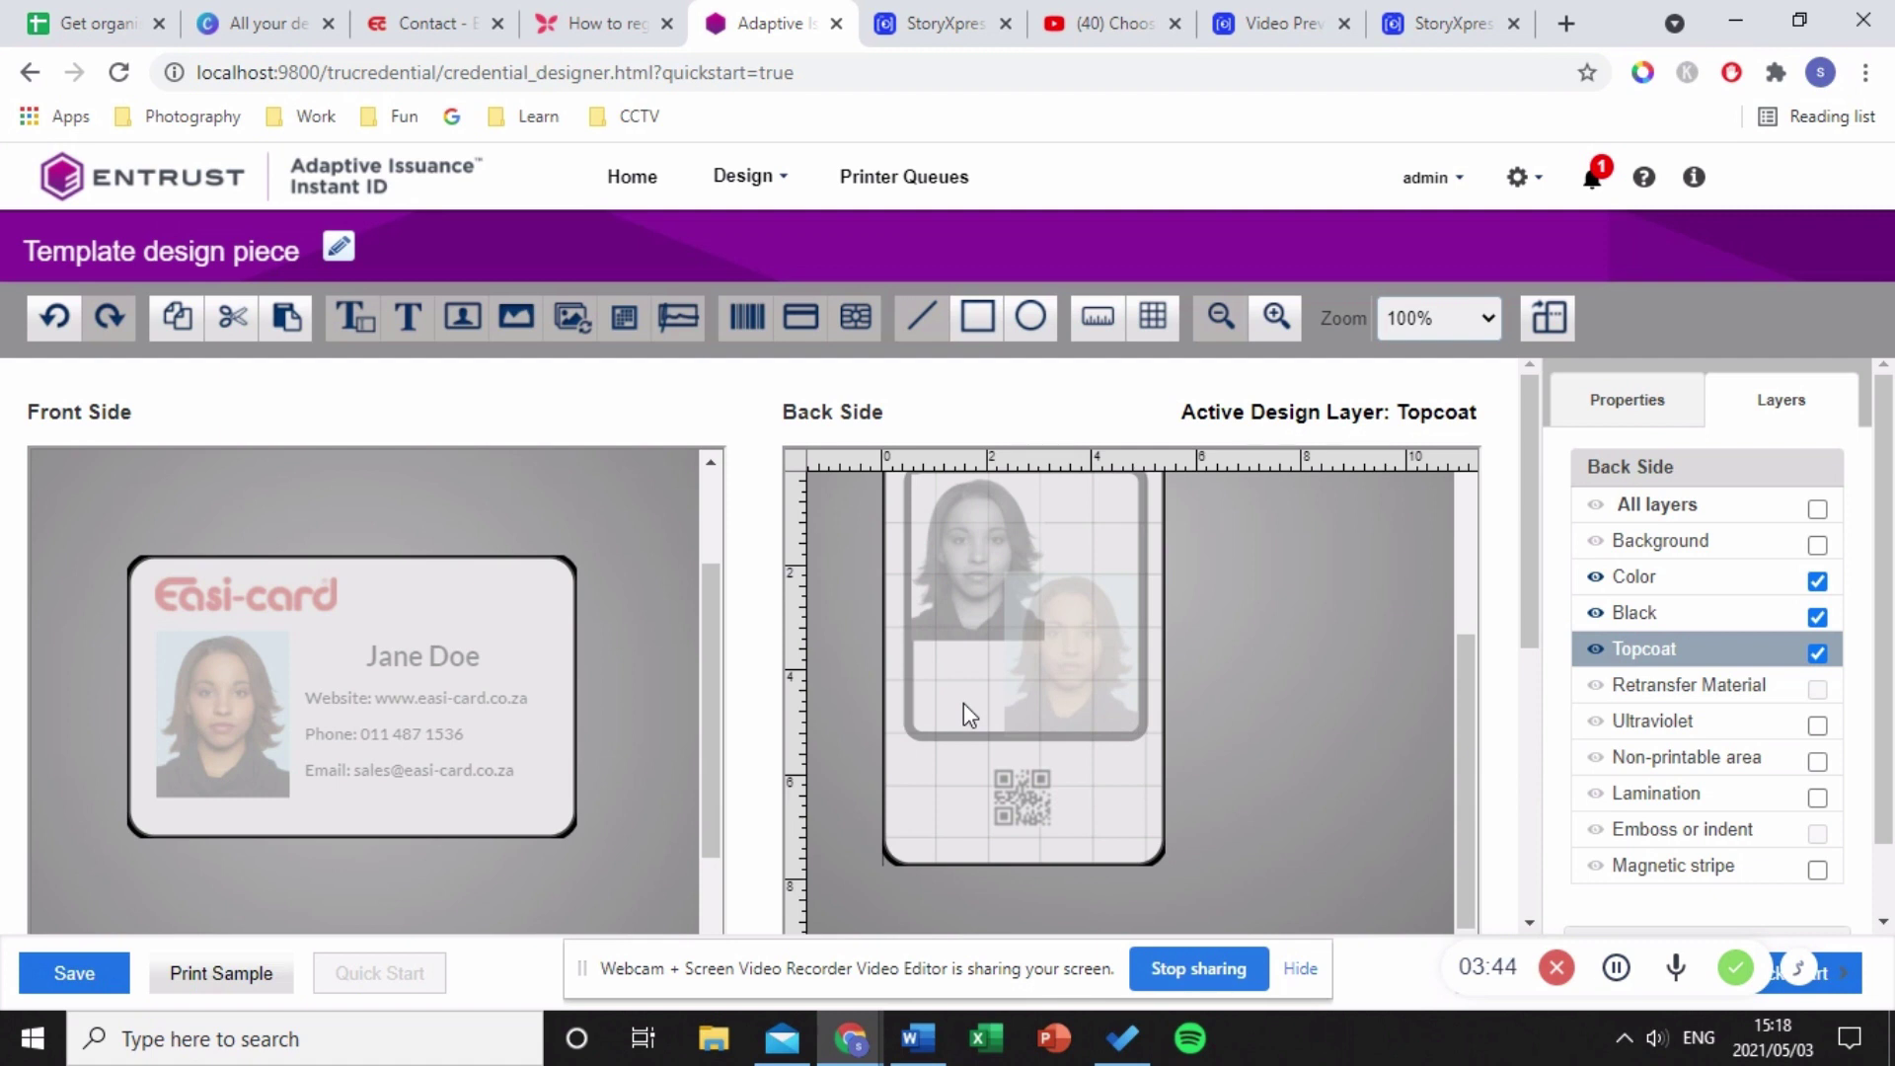
# - Turn off Topcoat and, on the Color layer, delete both photos and the rectangle frame
pyautogui.click(1818, 652)
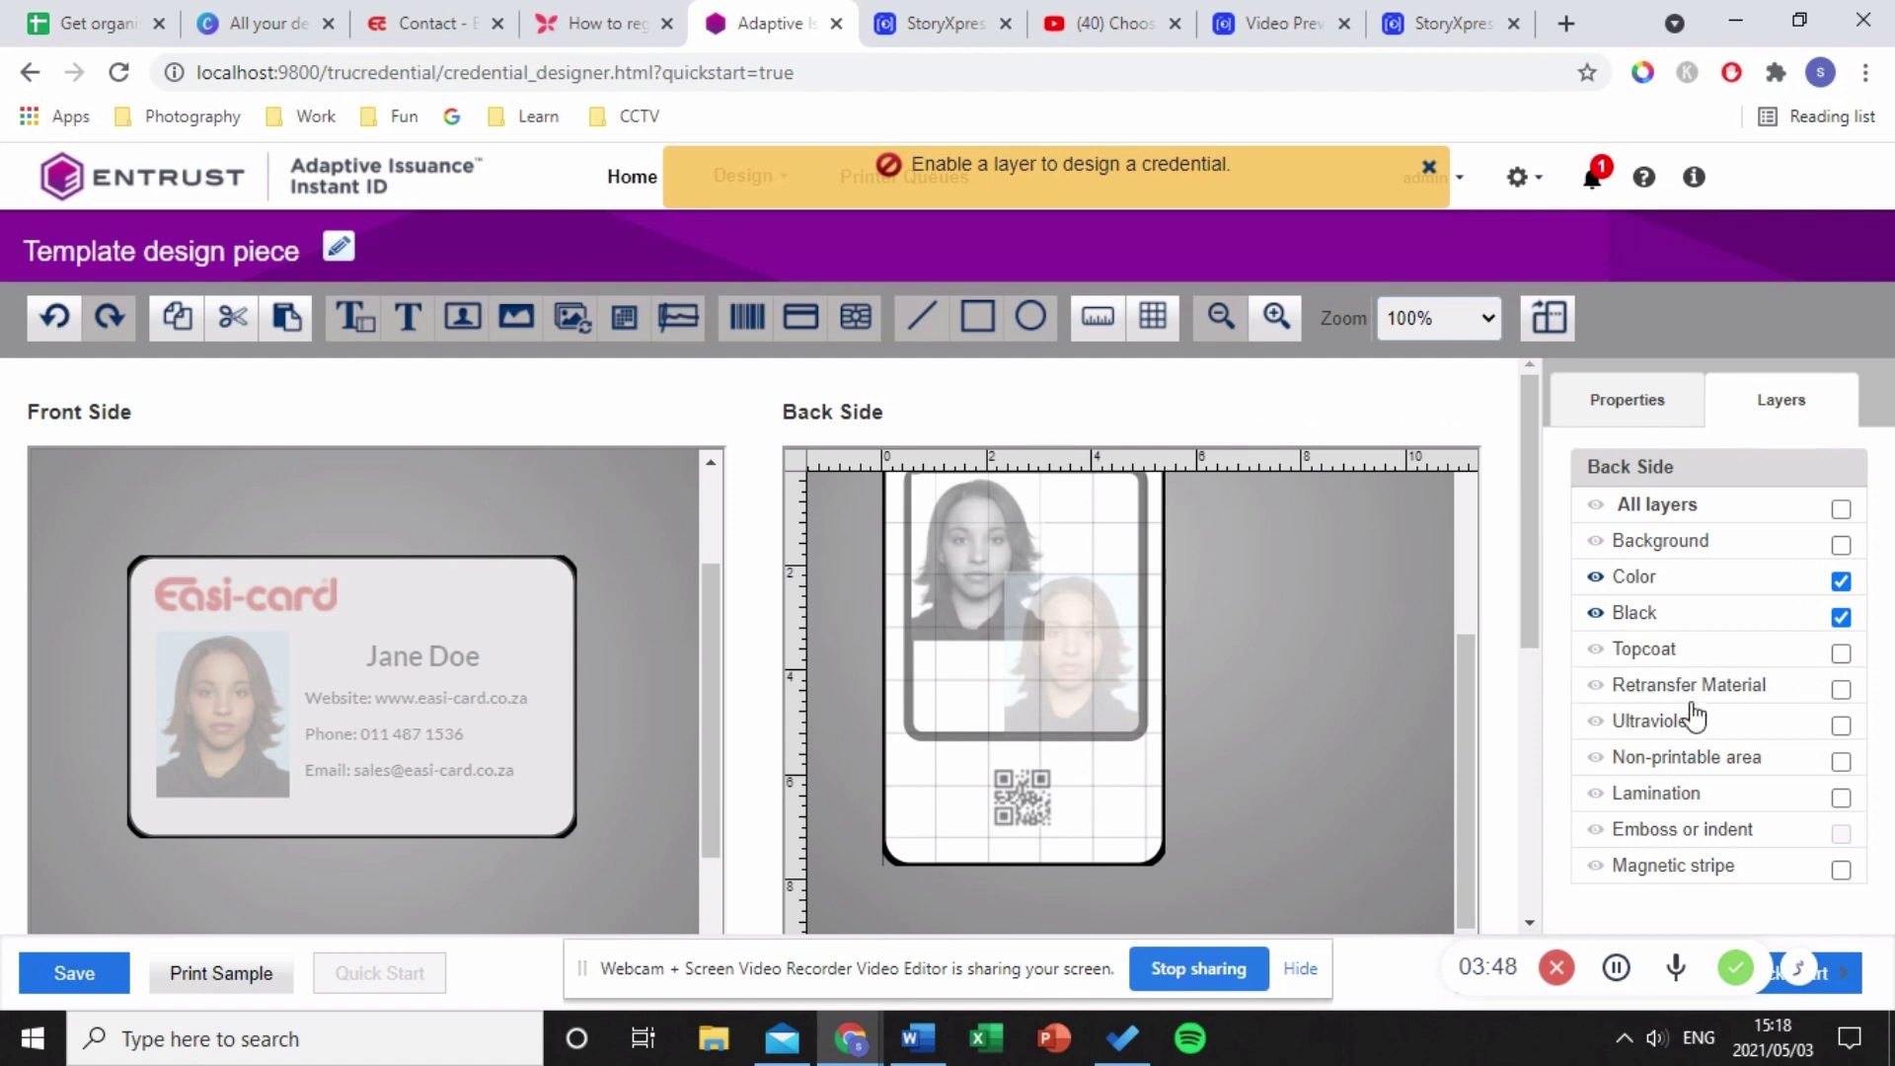
pyautogui.click(1705, 612)
pyautogui.click(1692, 581)
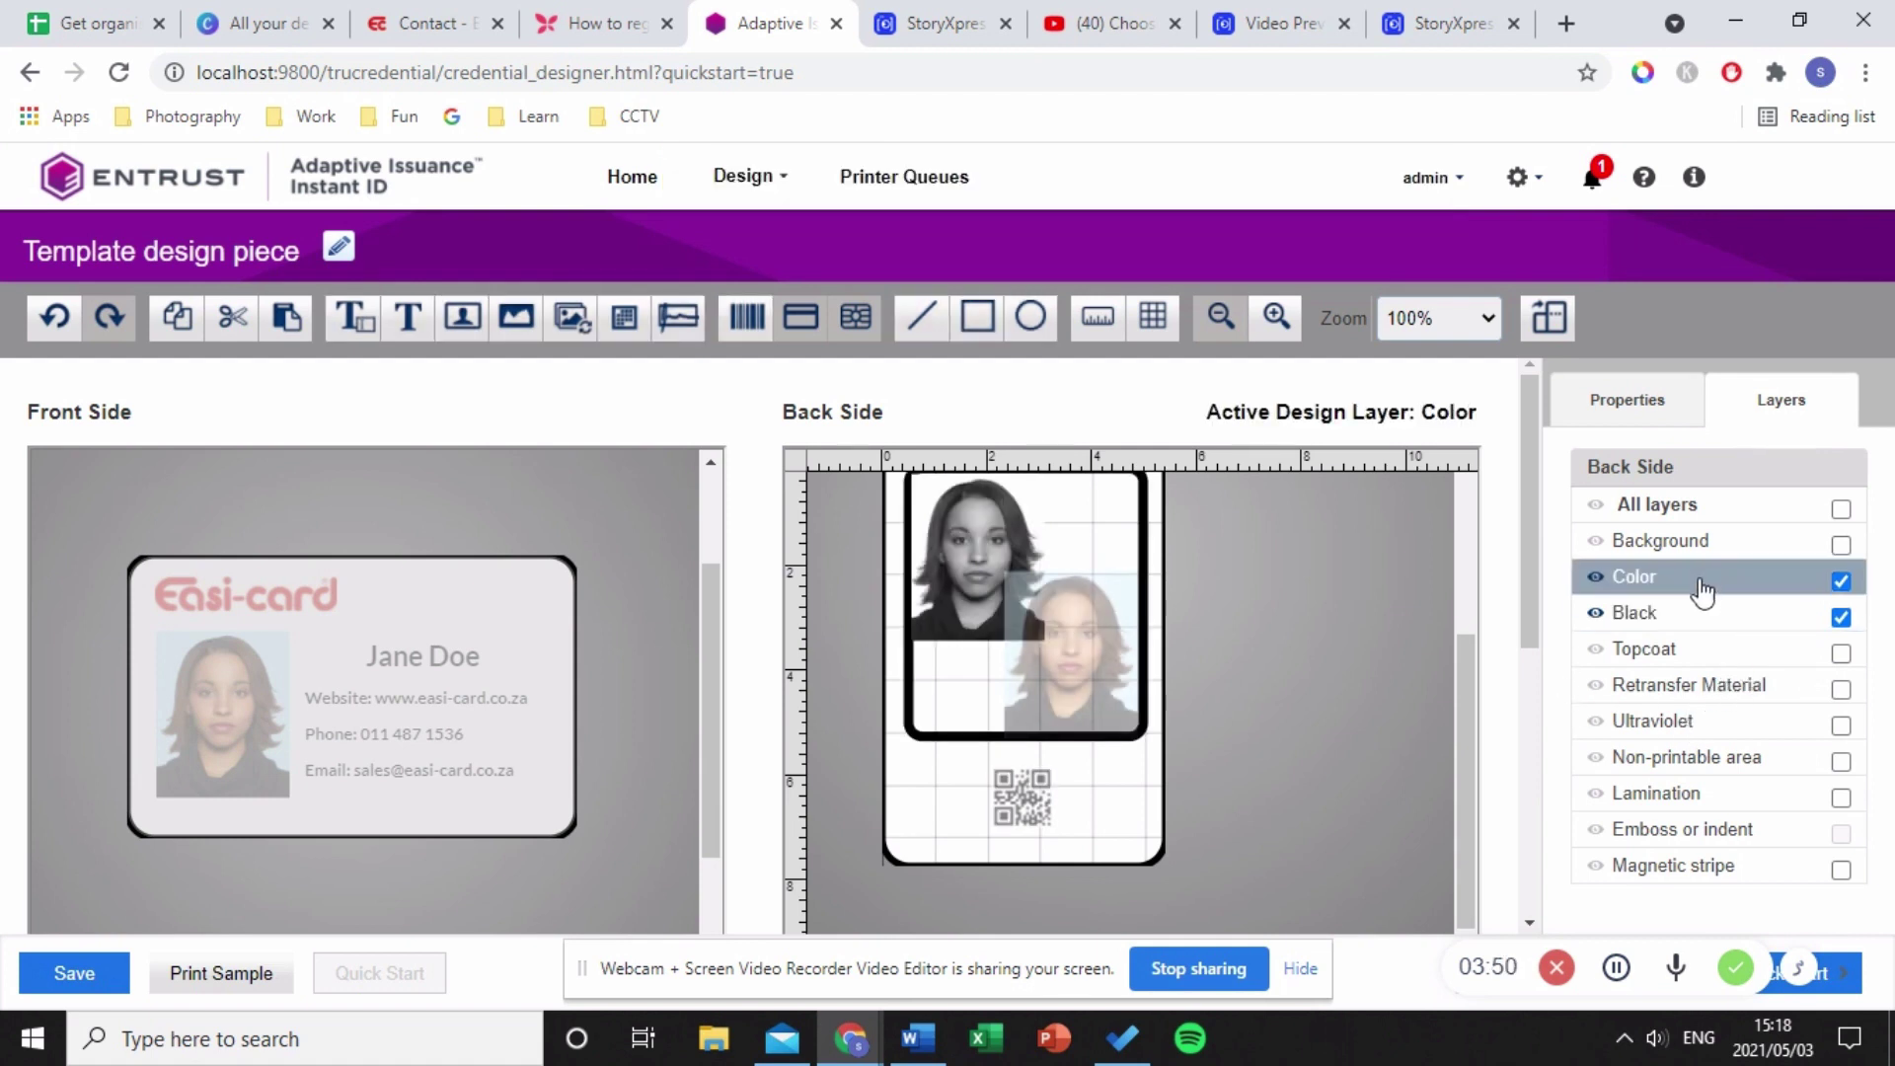
pyautogui.click(1077, 675)
pyautogui.press('Delete')
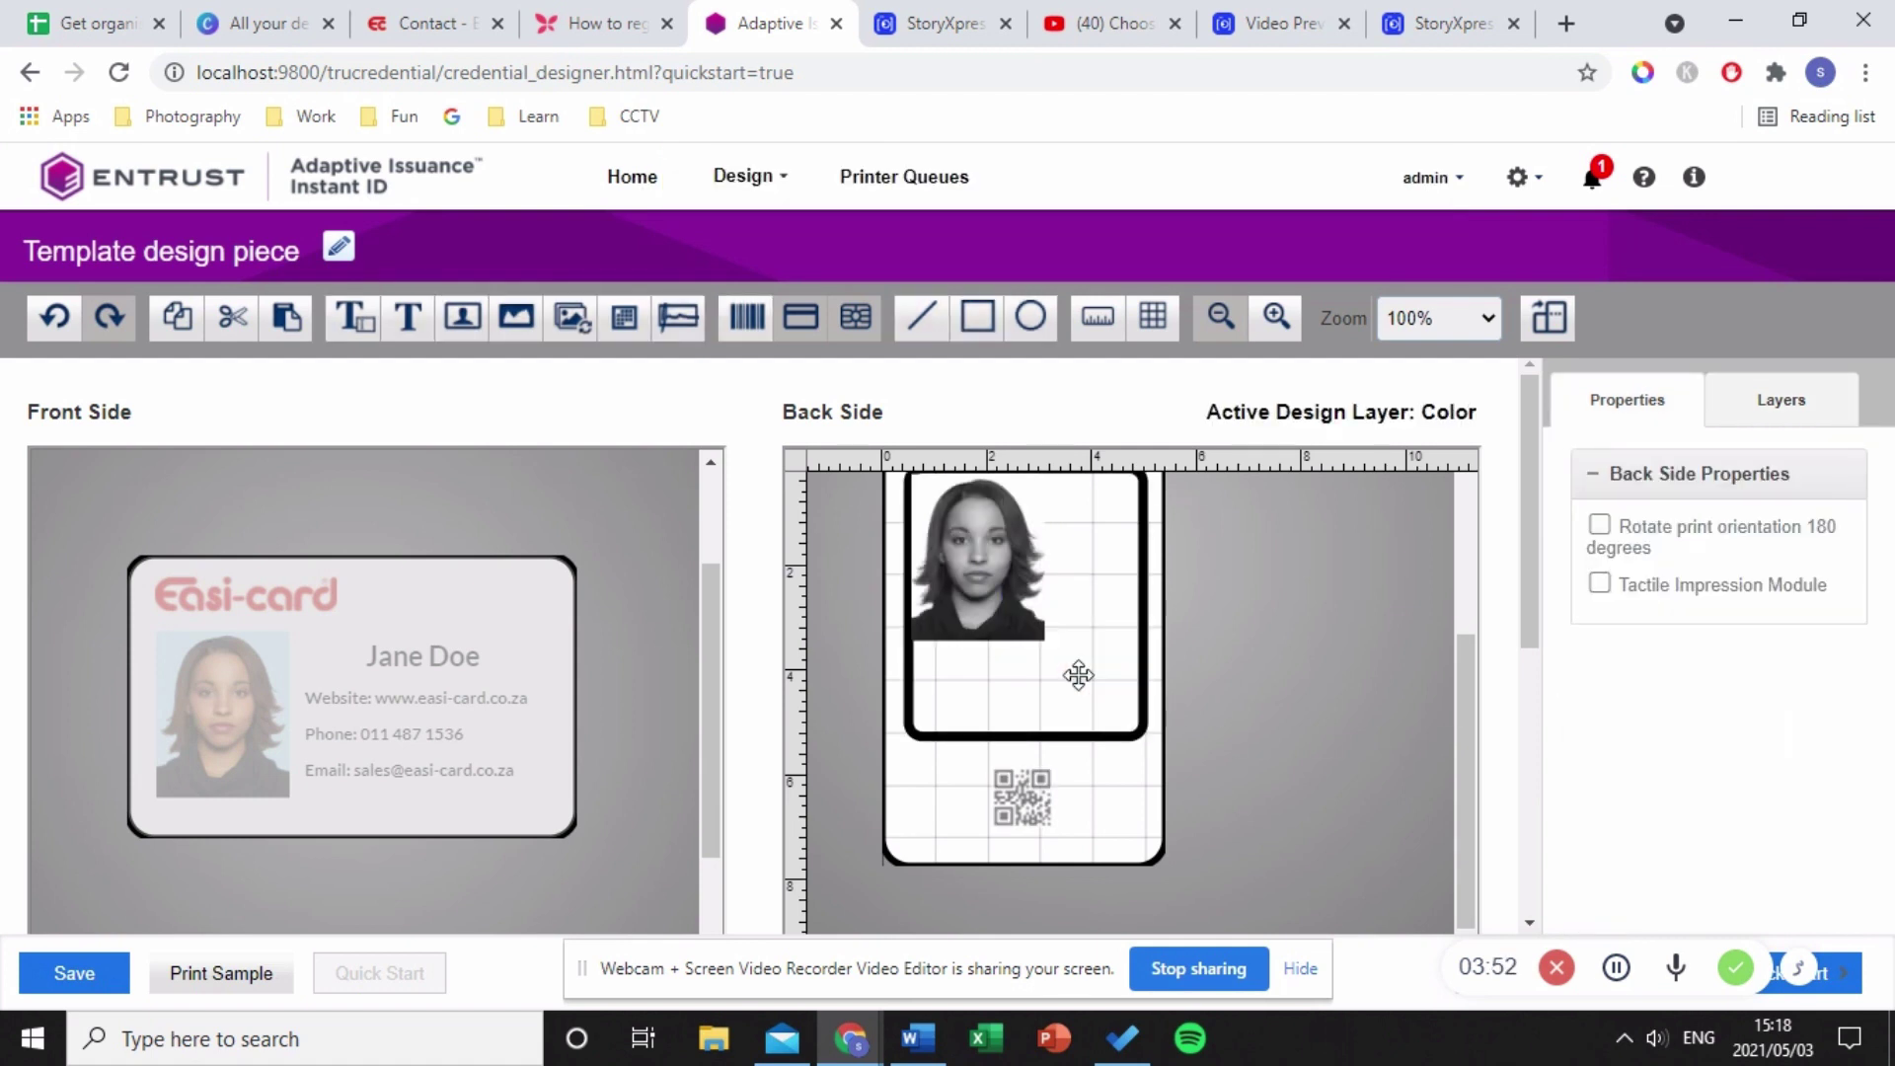
pyautogui.click(1031, 585)
pyautogui.press('Delete')
pyautogui.click(1032, 586)
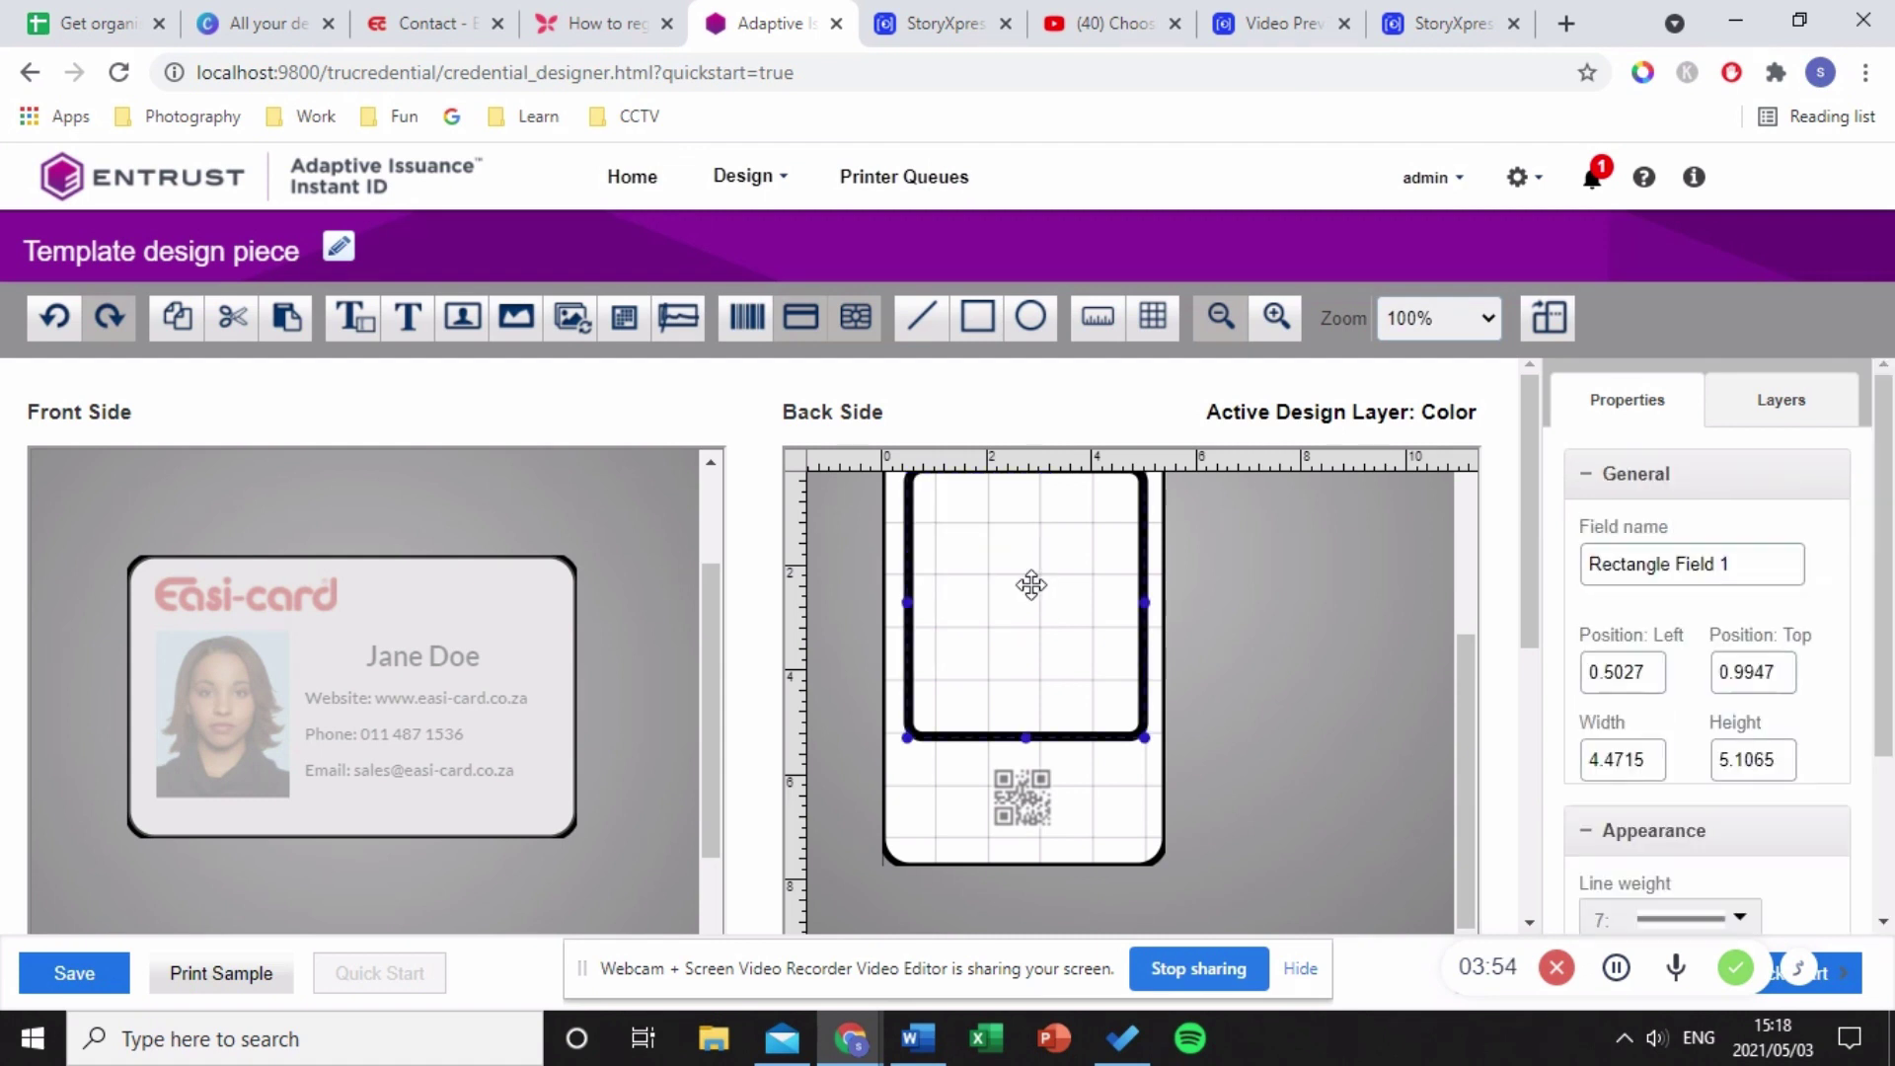
pyautogui.press('Delete')
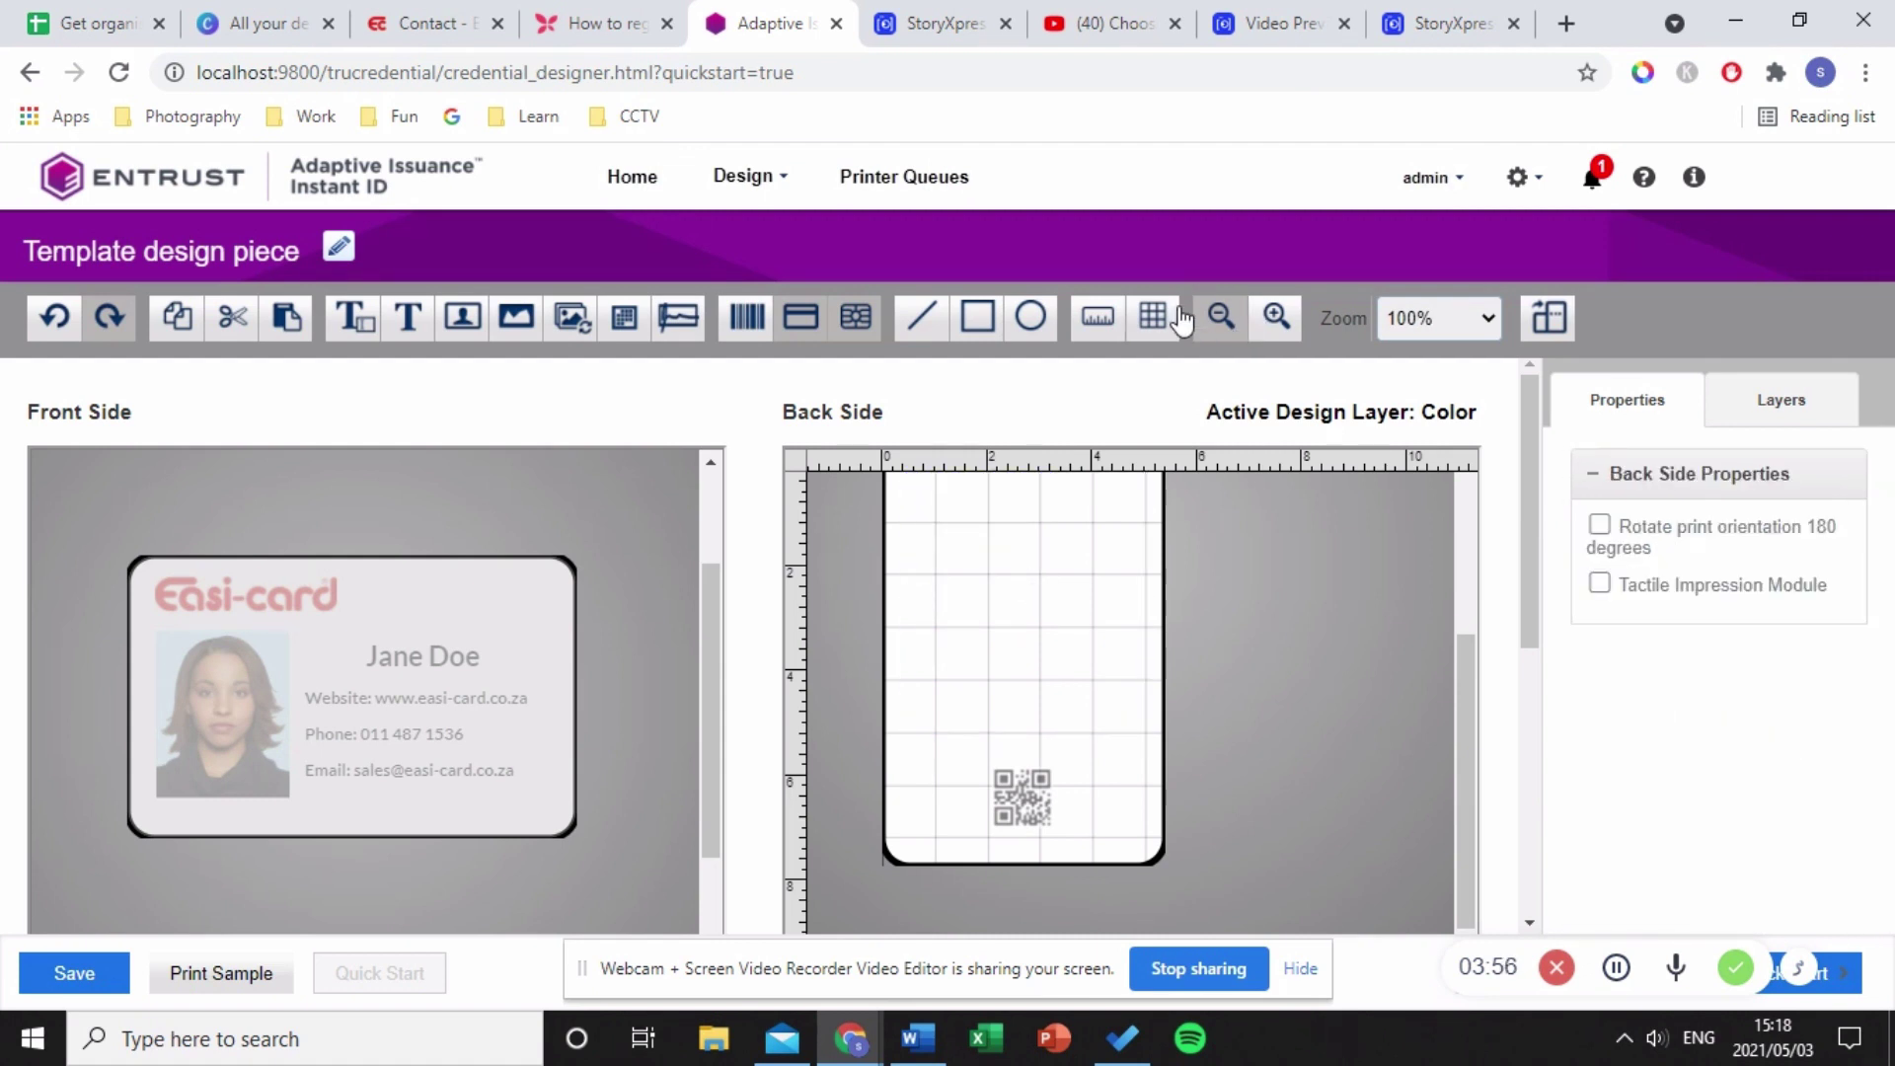
# - Hide the grid, activate the Black layer, and rotate the back side to landscape
pyautogui.click(1149, 319)
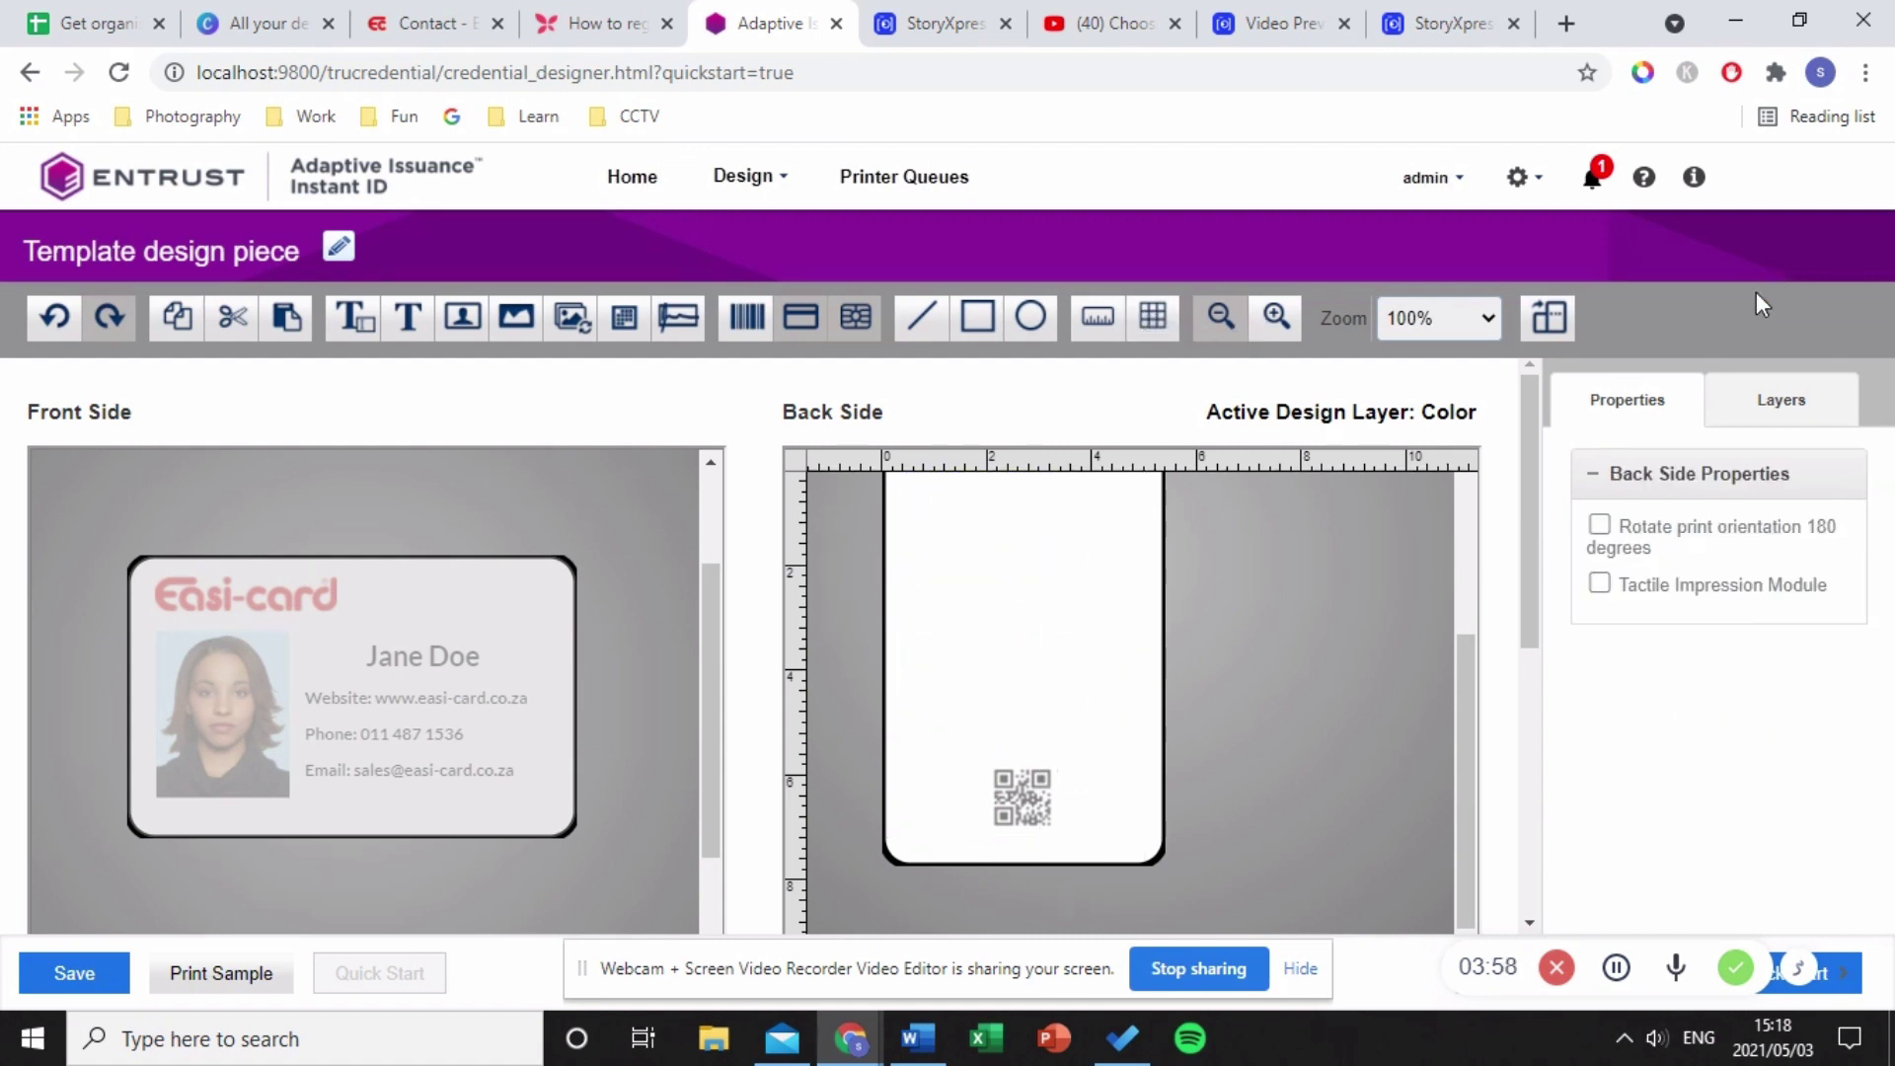
pyautogui.click(1806, 402)
pyautogui.click(1699, 616)
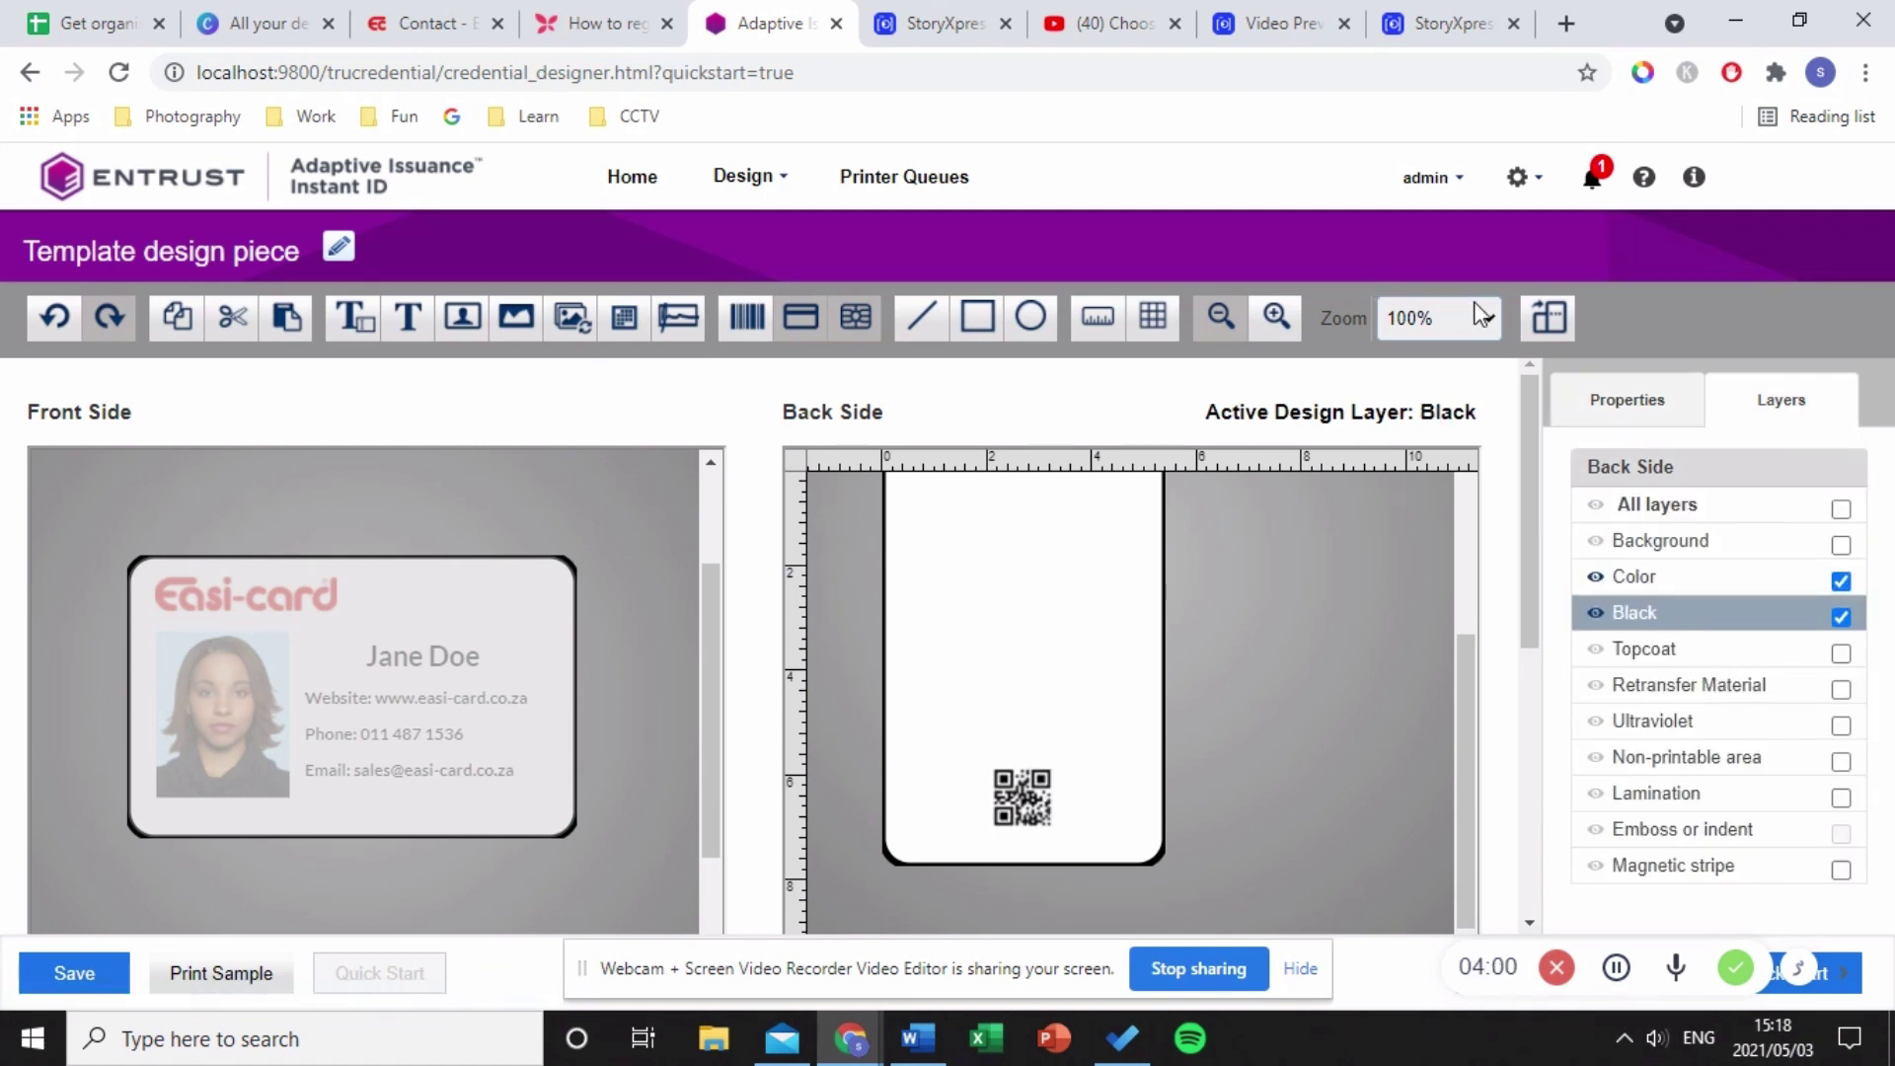
pyautogui.click(1550, 318)
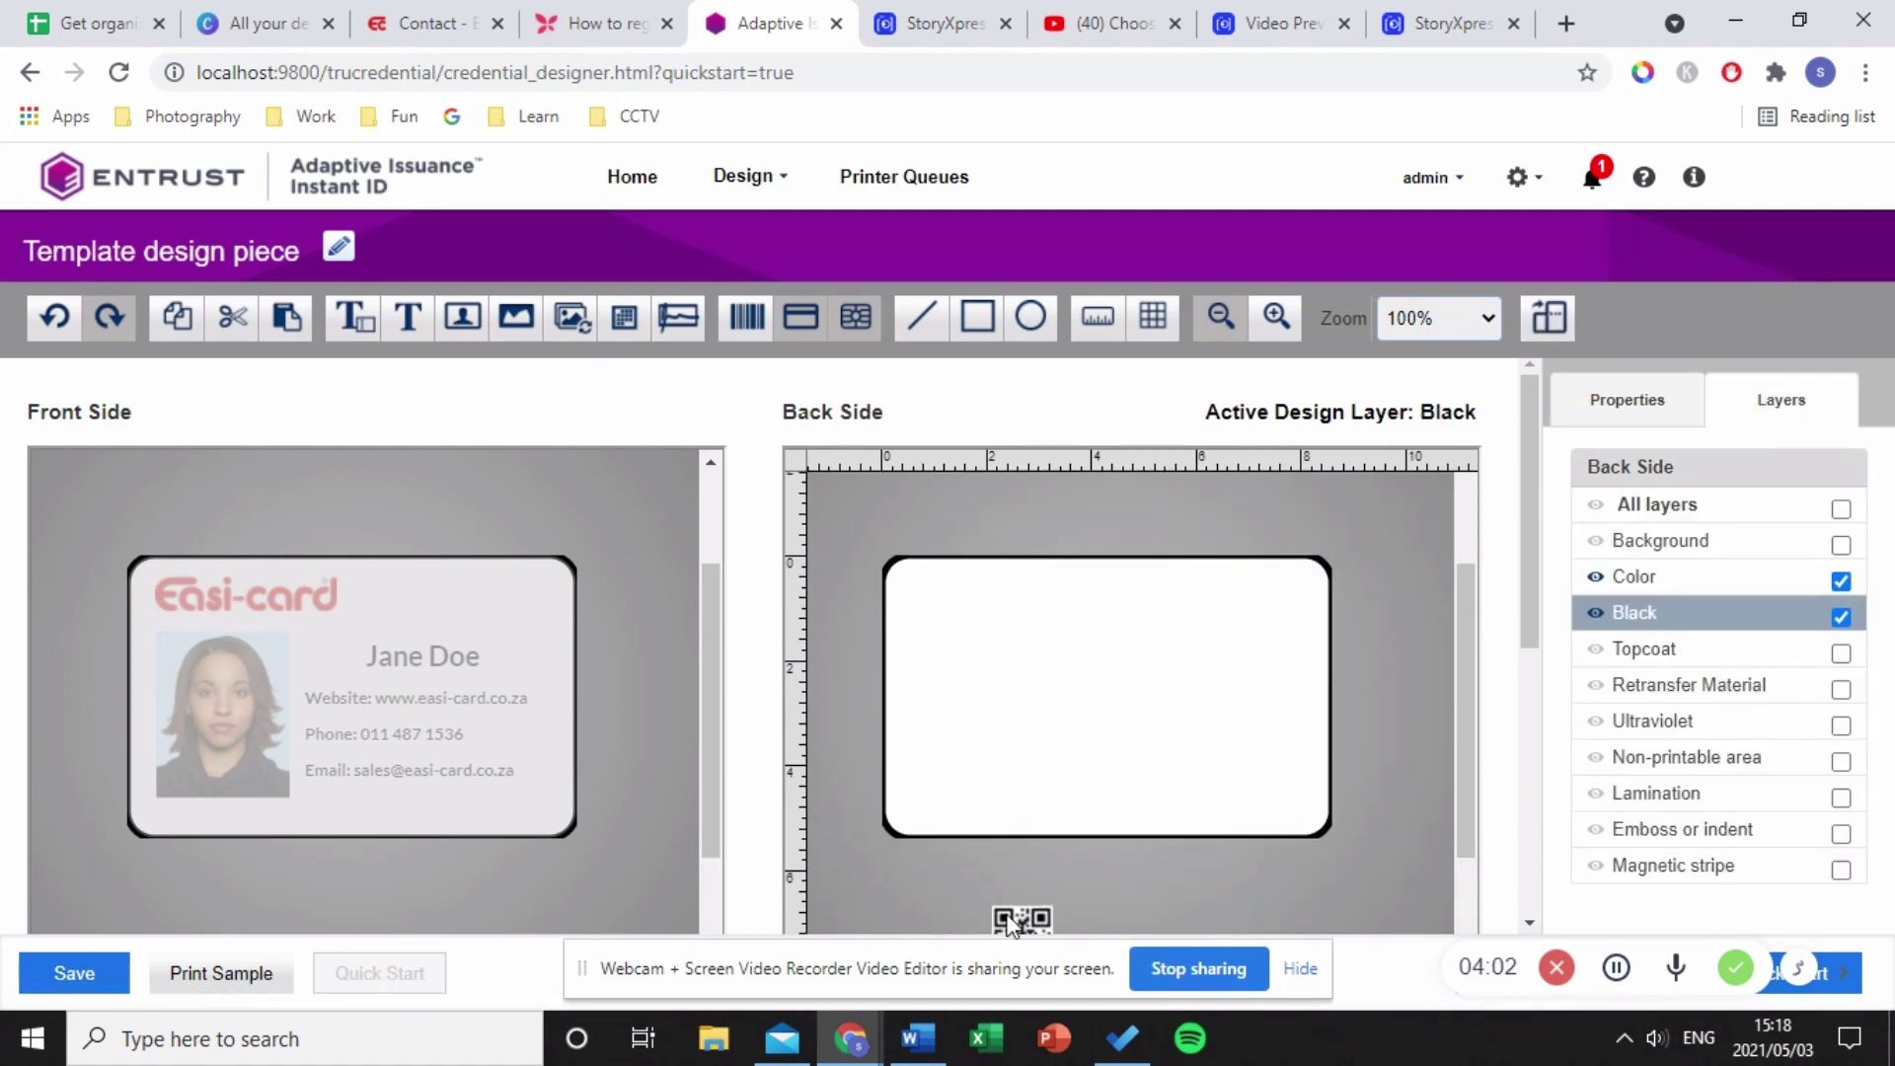
# - Move the QR code field lower and enlarge it to 8.4402 × 1.8256
pyautogui.click(1021, 915)
pyautogui.moveTo(1022, 915); pyautogui.dragTo(1027, 736)
pyautogui.moveTo(1169, 763); pyautogui.dragTo(1331, 763)
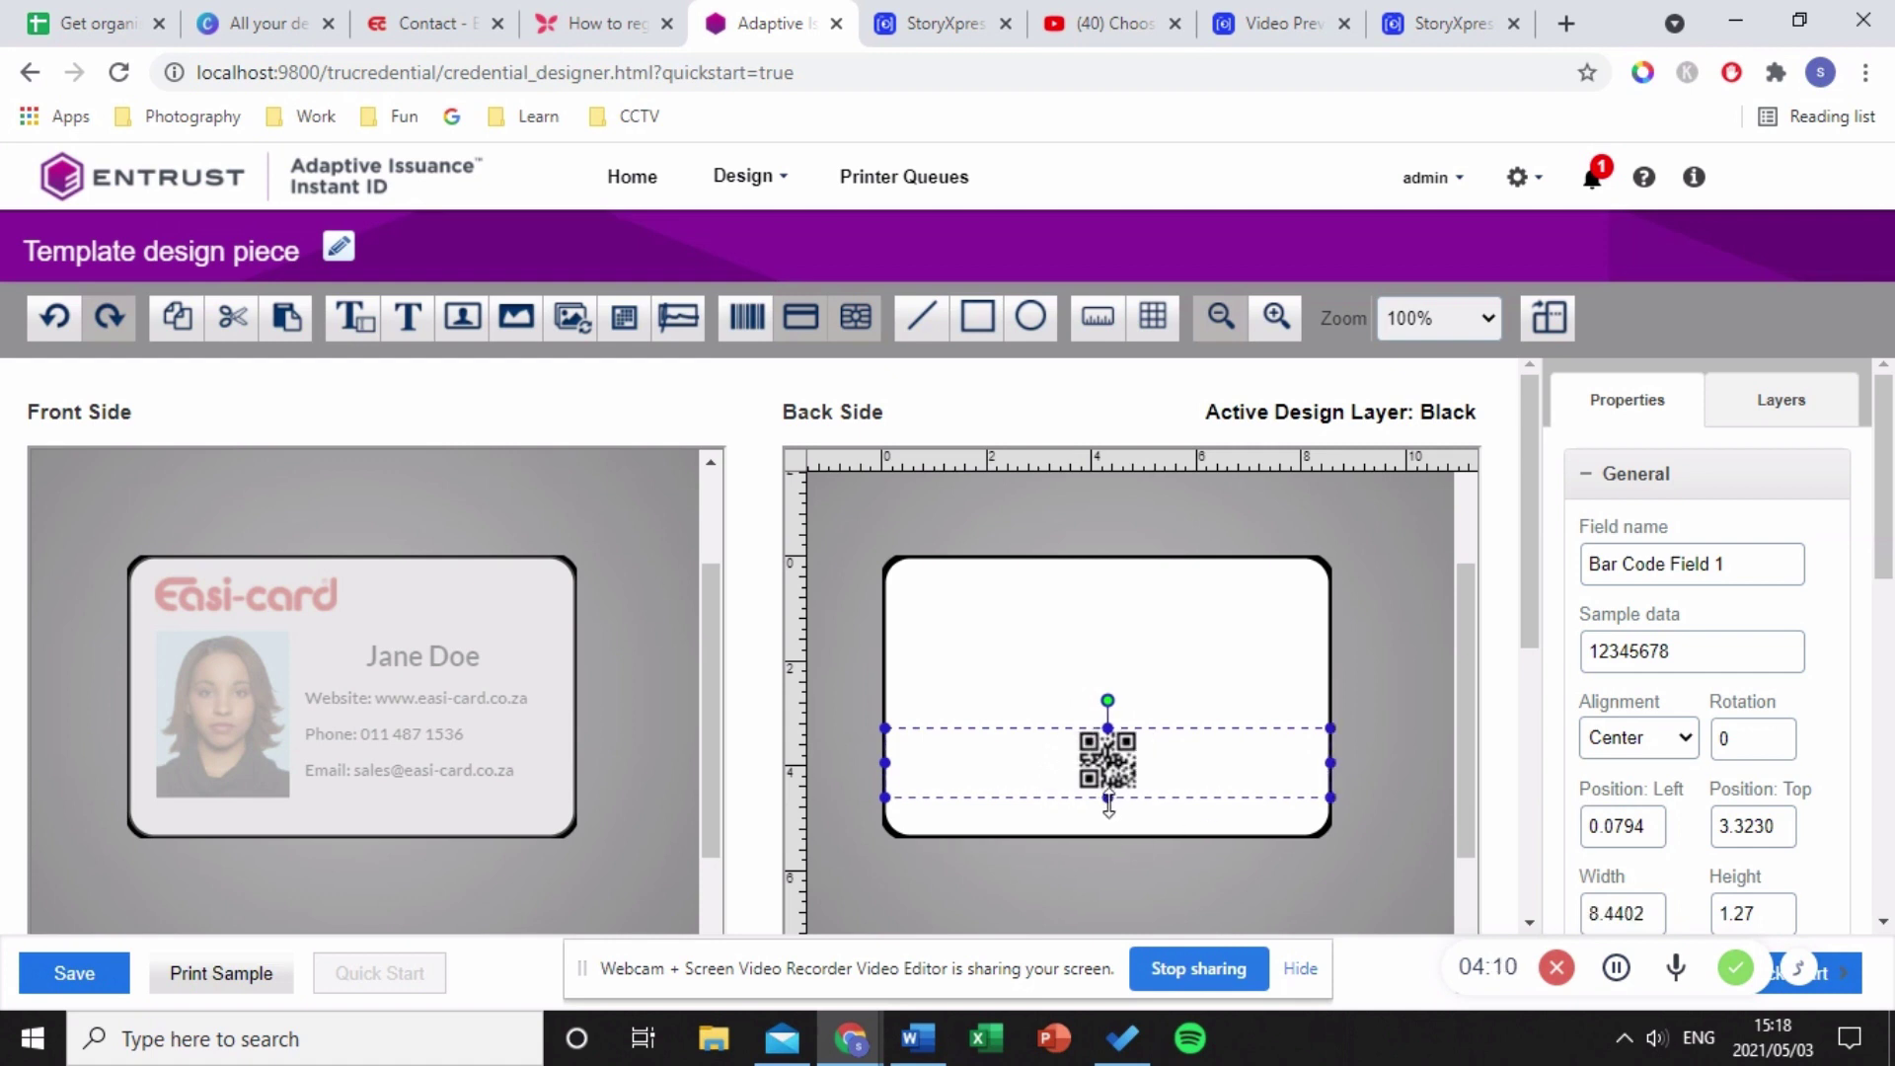
pyautogui.moveTo(1108, 804); pyautogui.dragTo(1111, 834)
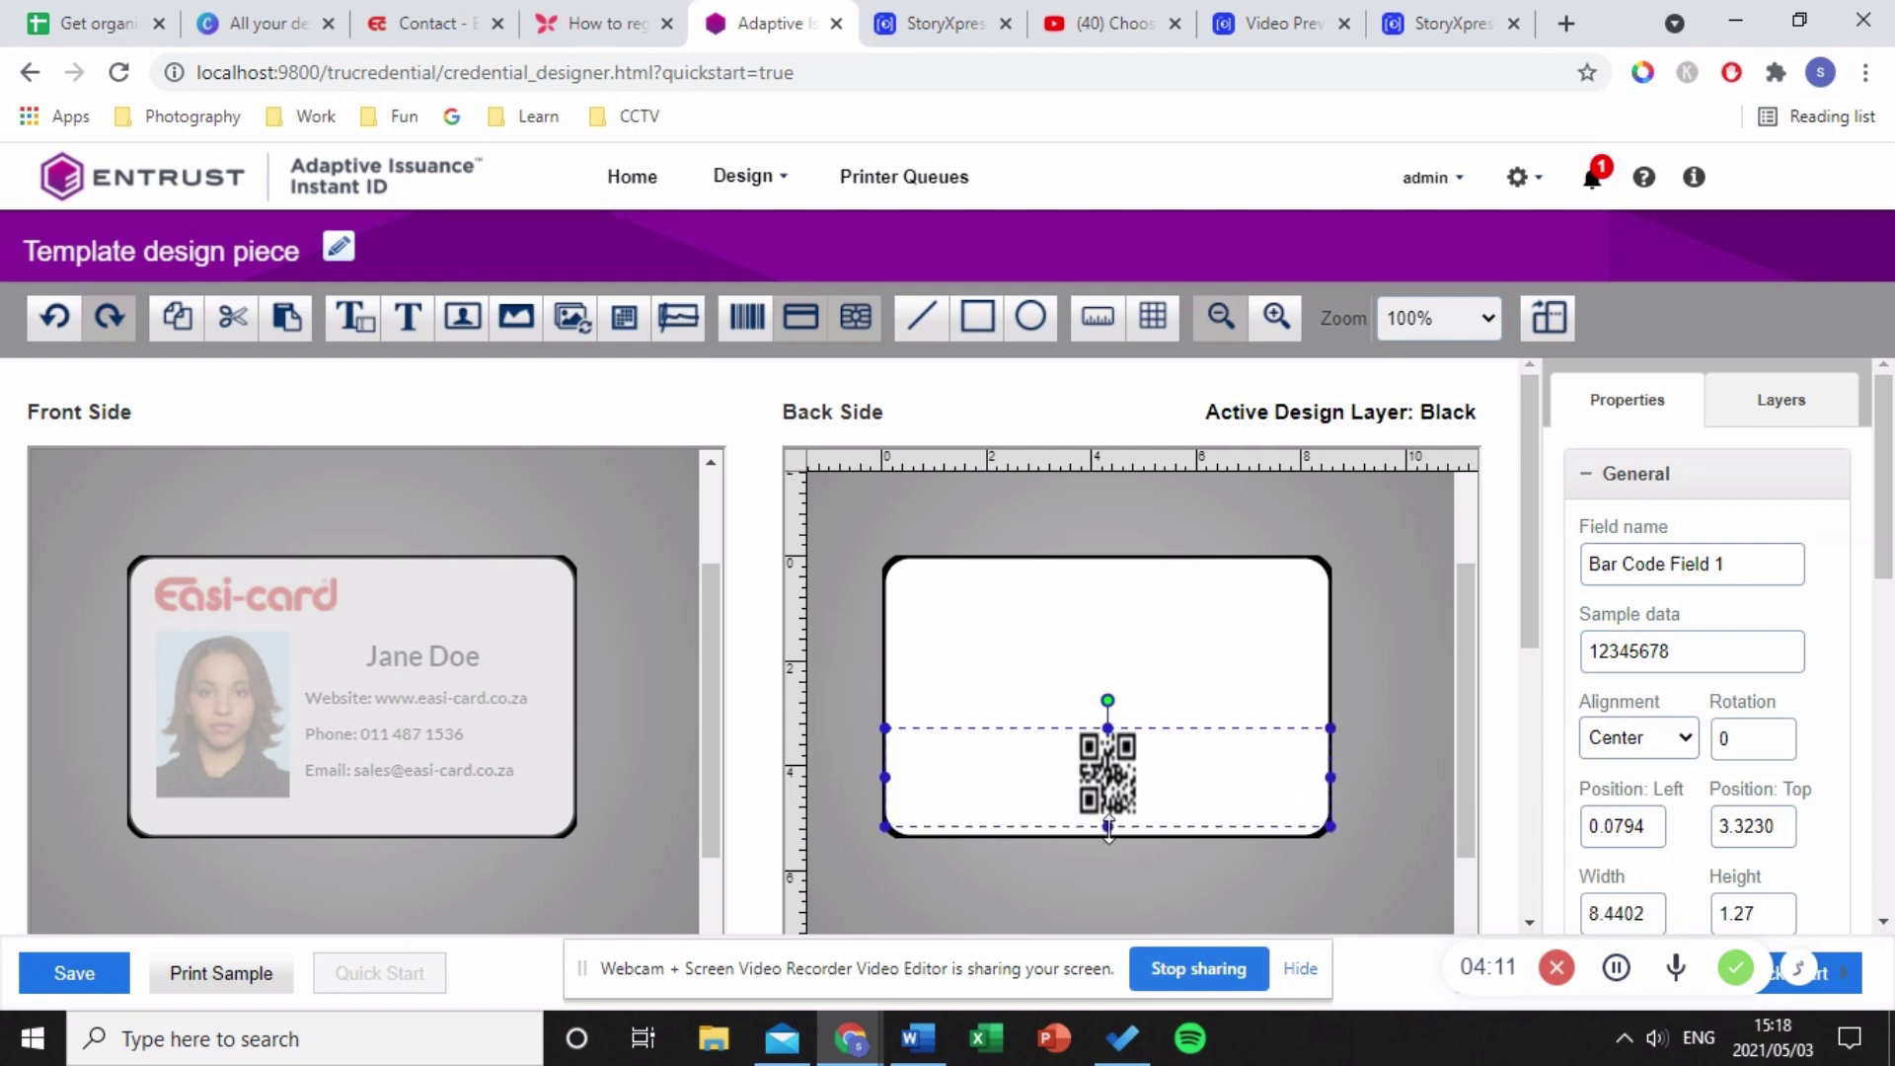
# - On the Color layer, add a static text field reading 'Scan to add me to your contacts'
pyautogui.click(1198, 701)
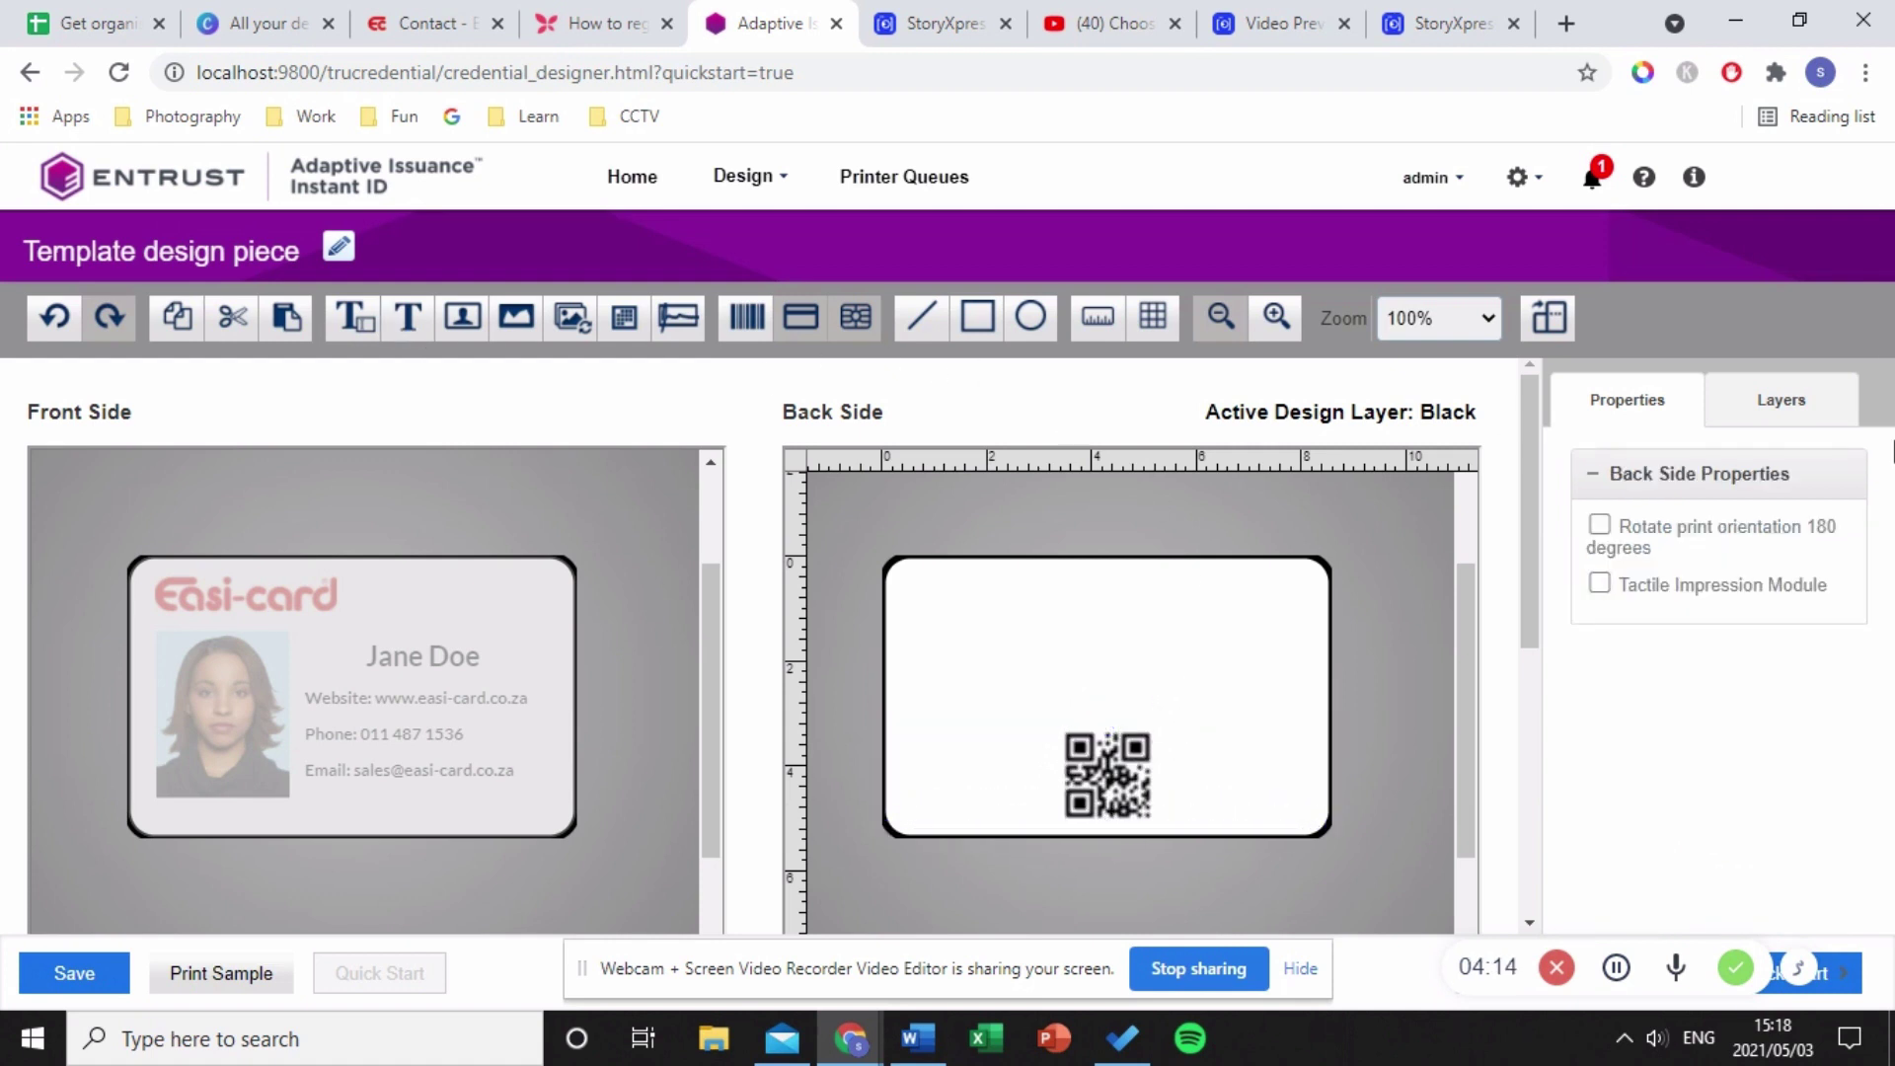
pyautogui.click(1756, 414)
pyautogui.click(1699, 578)
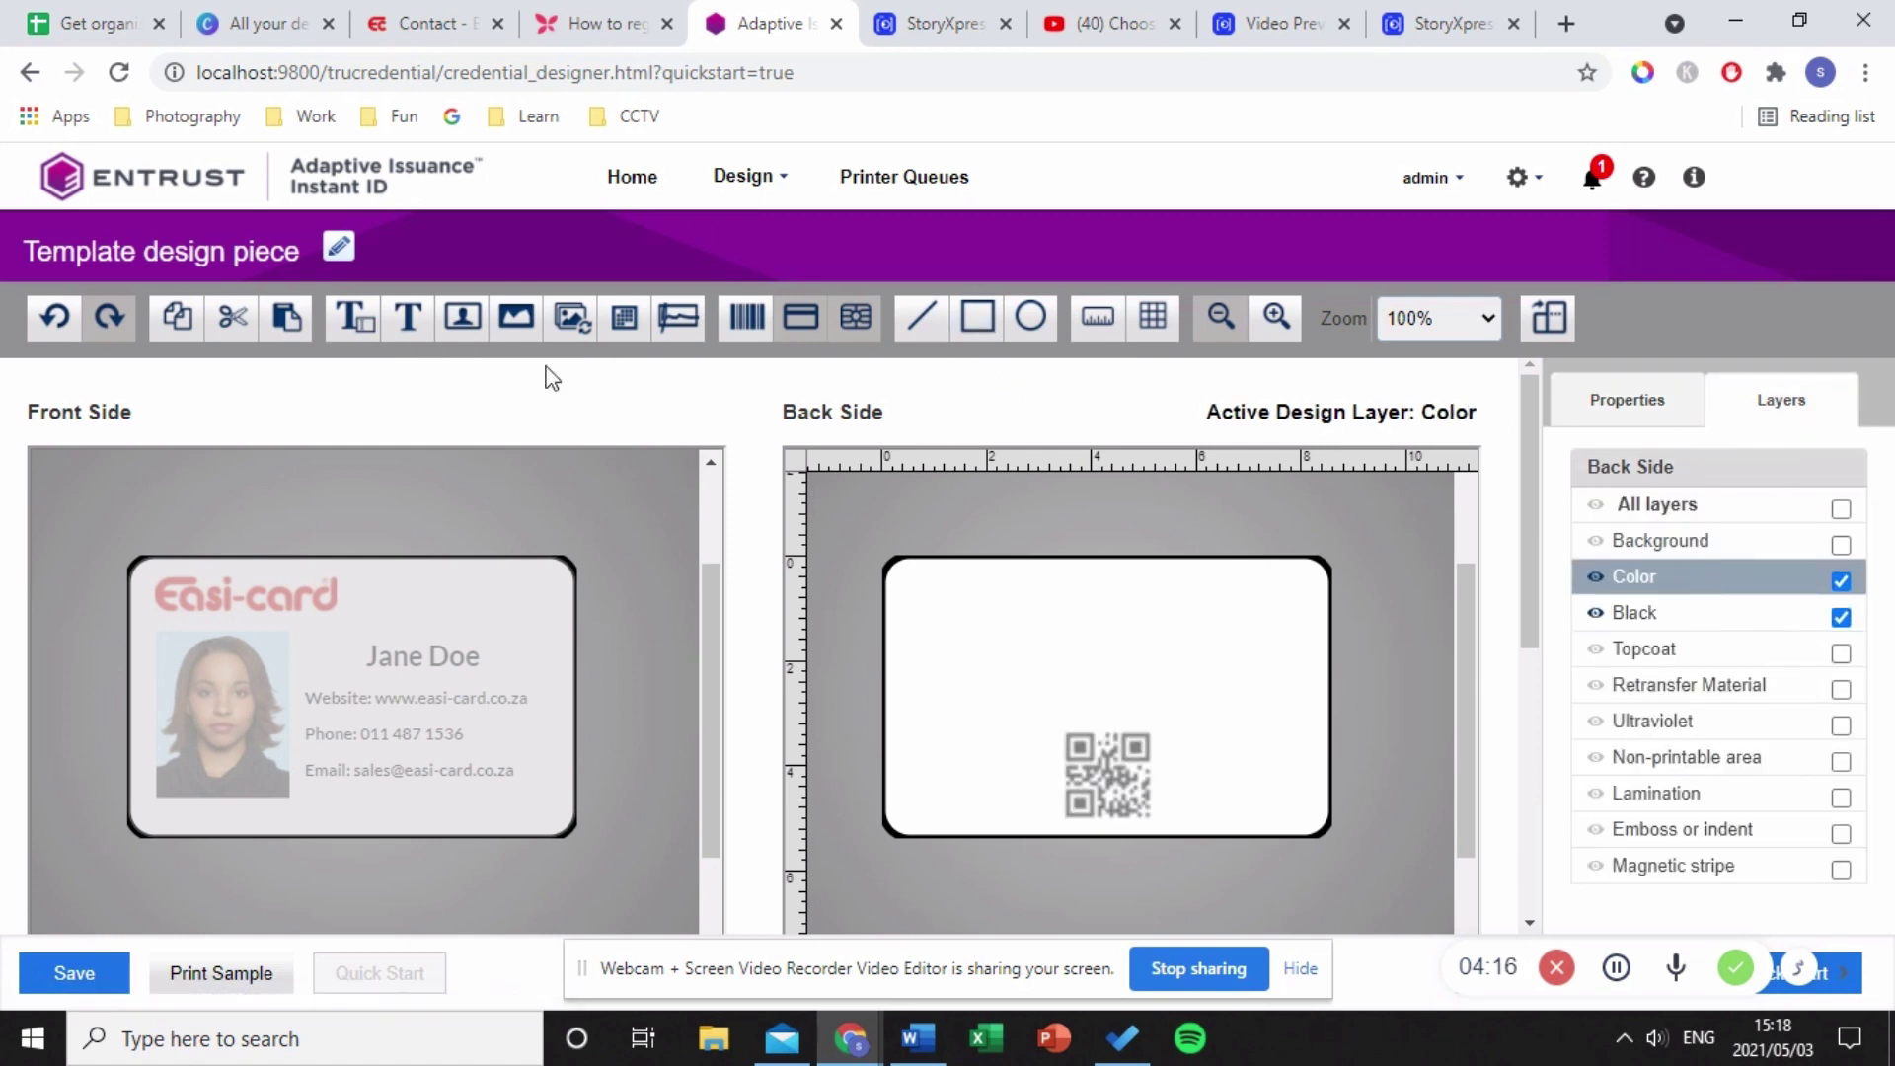
pyautogui.click(409, 318)
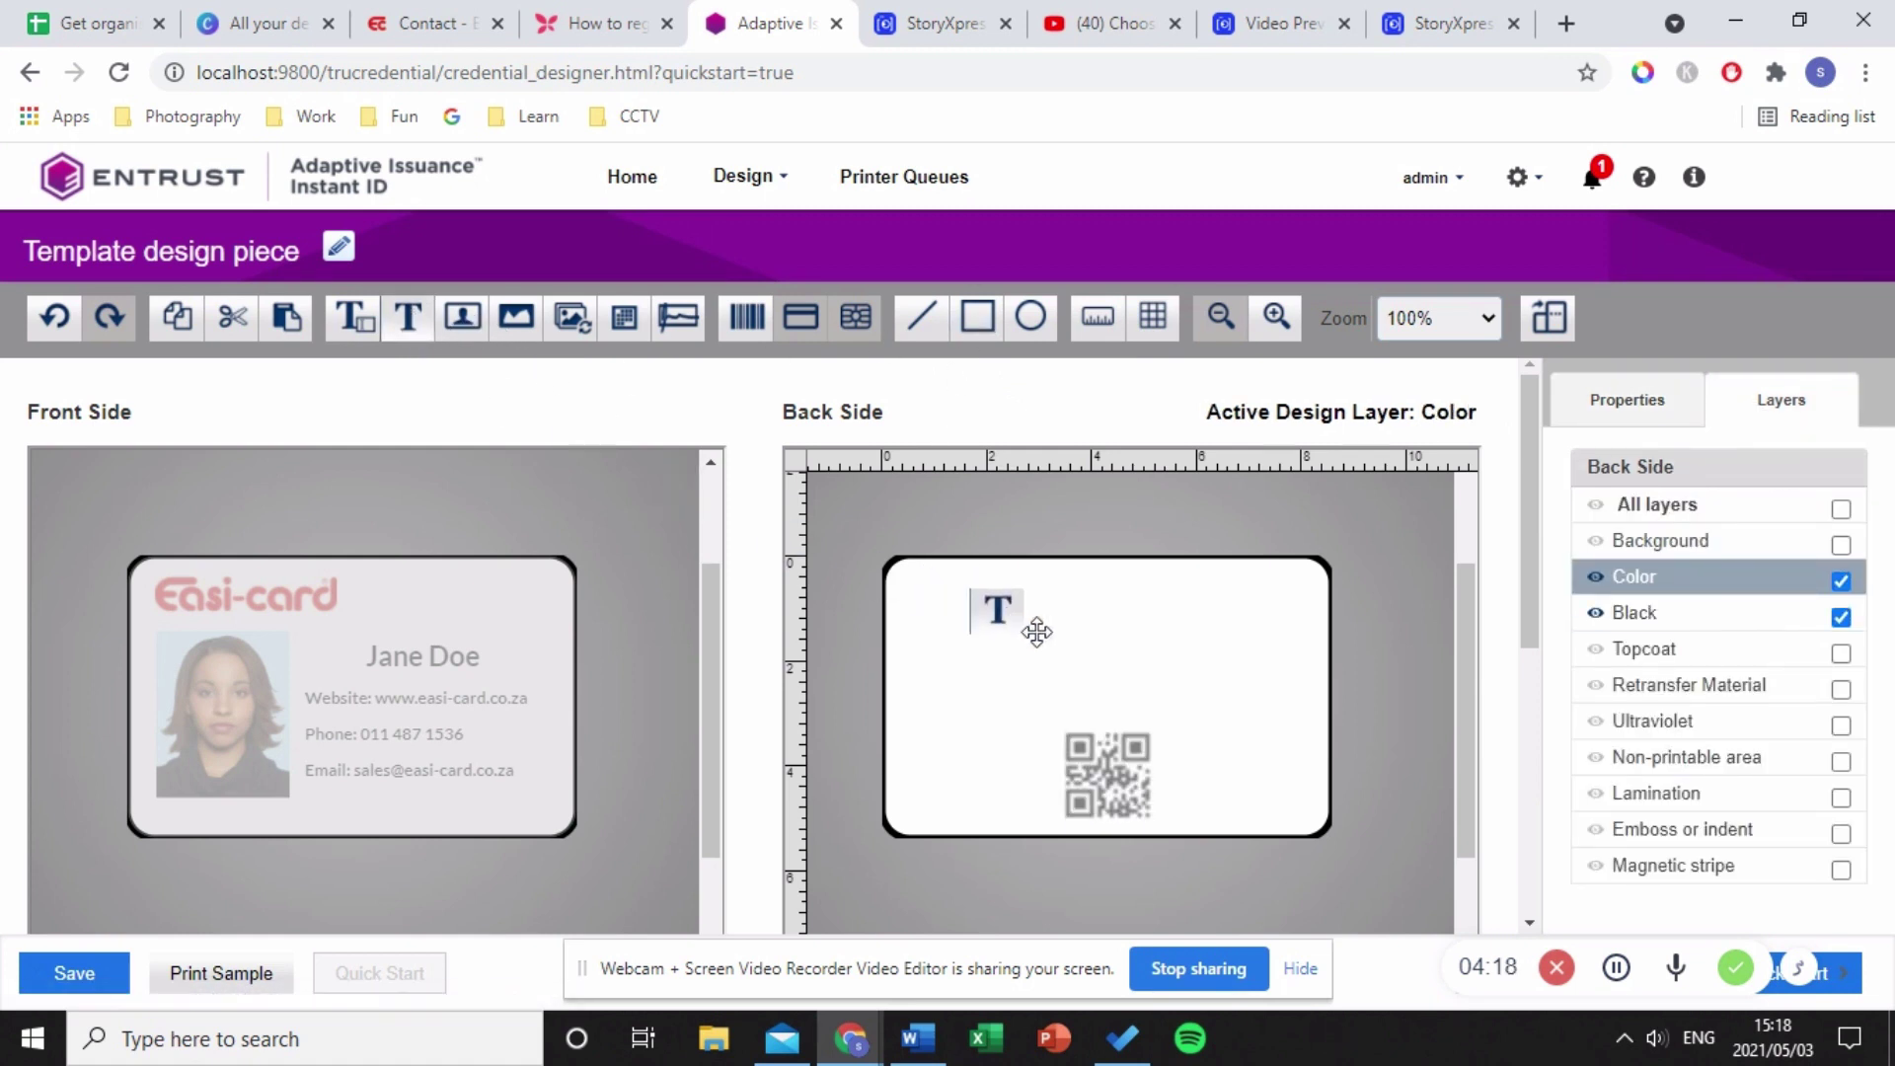
pyautogui.click(1066, 636)
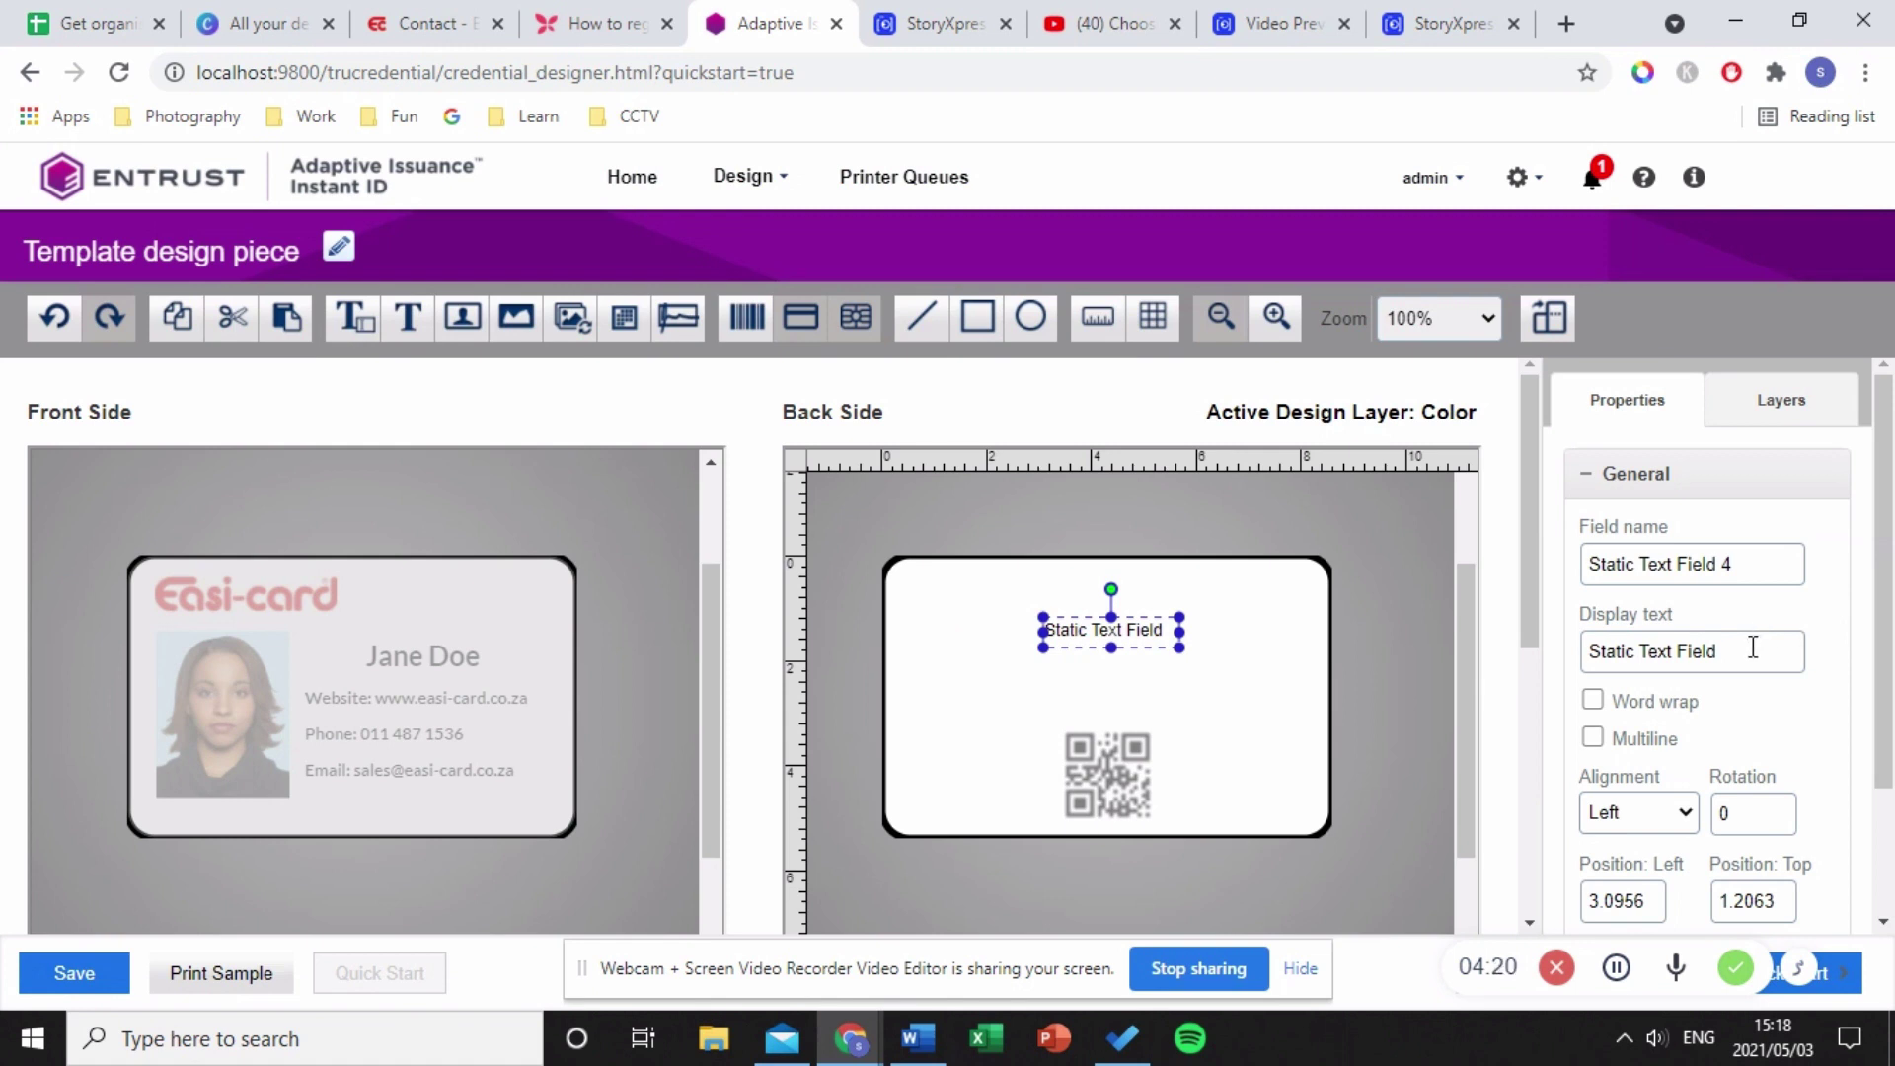
pyautogui.moveTo(1753, 649); pyautogui.dragTo(1519, 665)
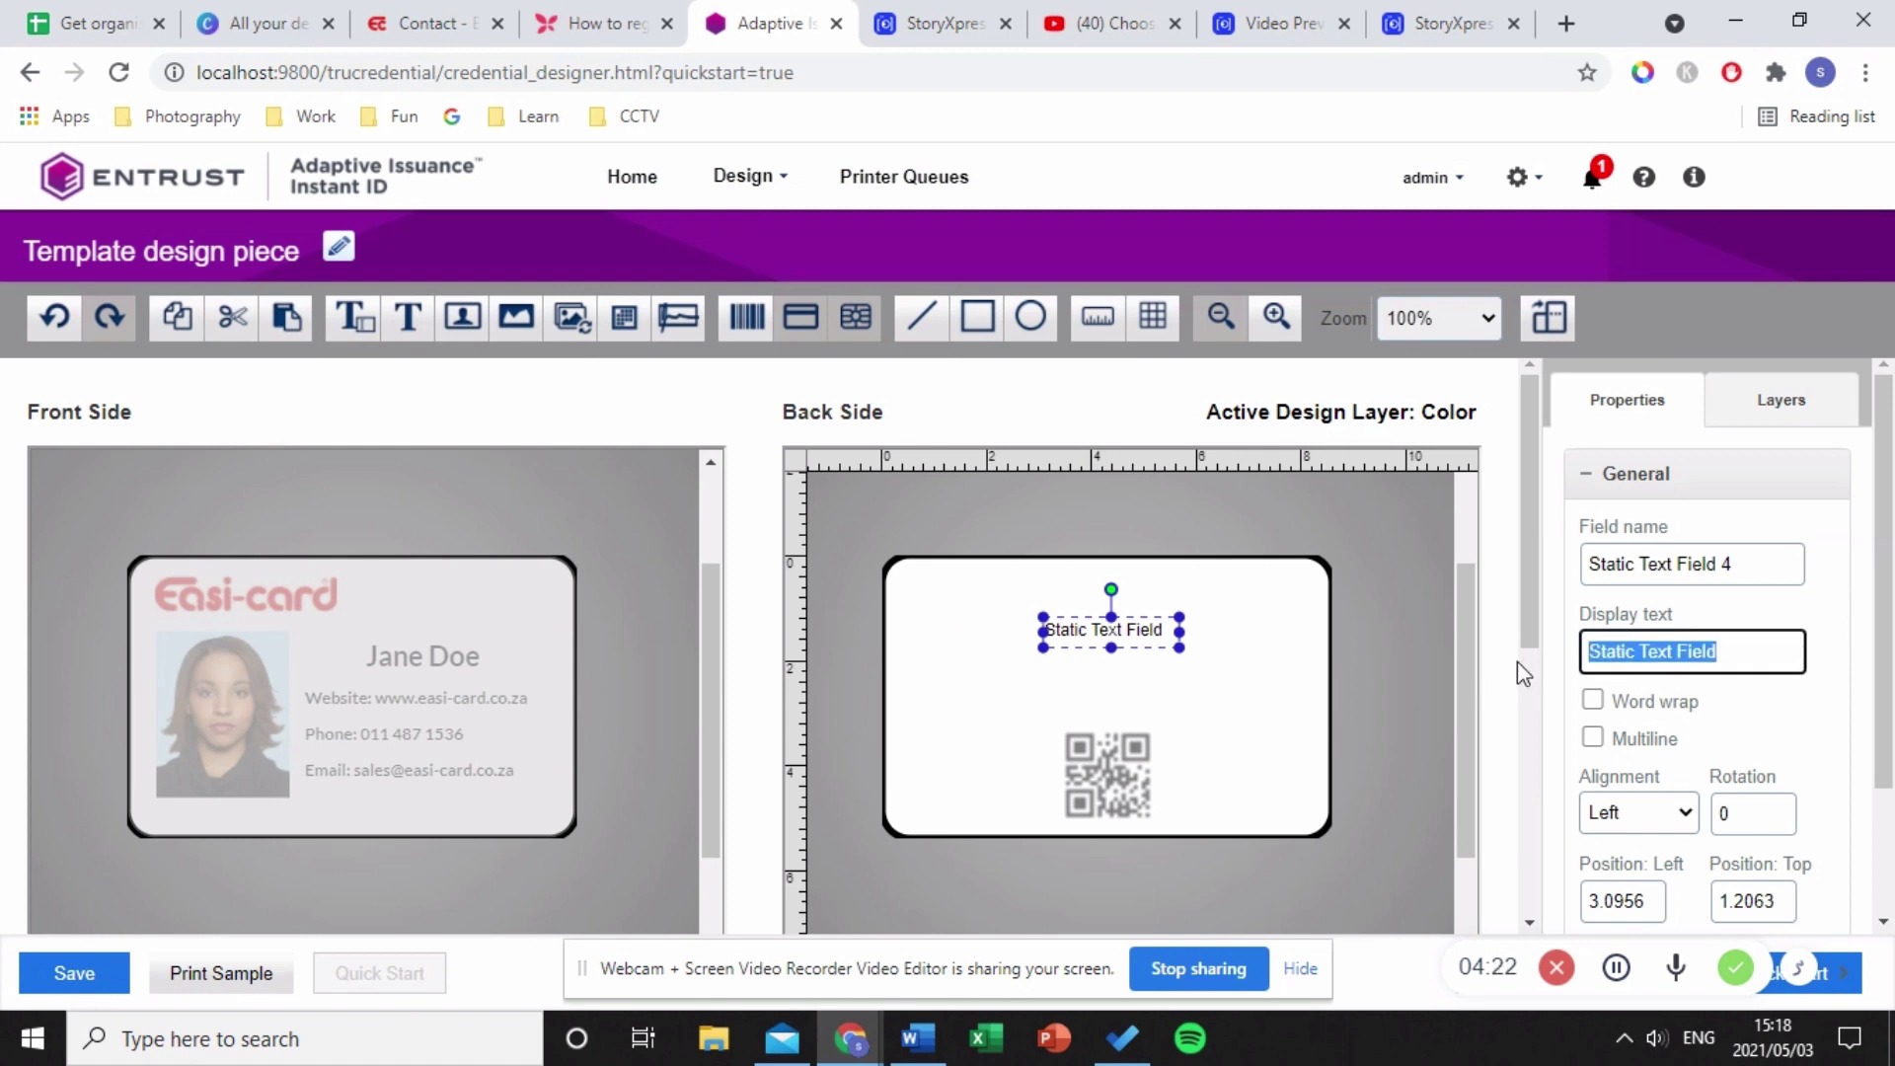
pyautogui.write('Scan to a')
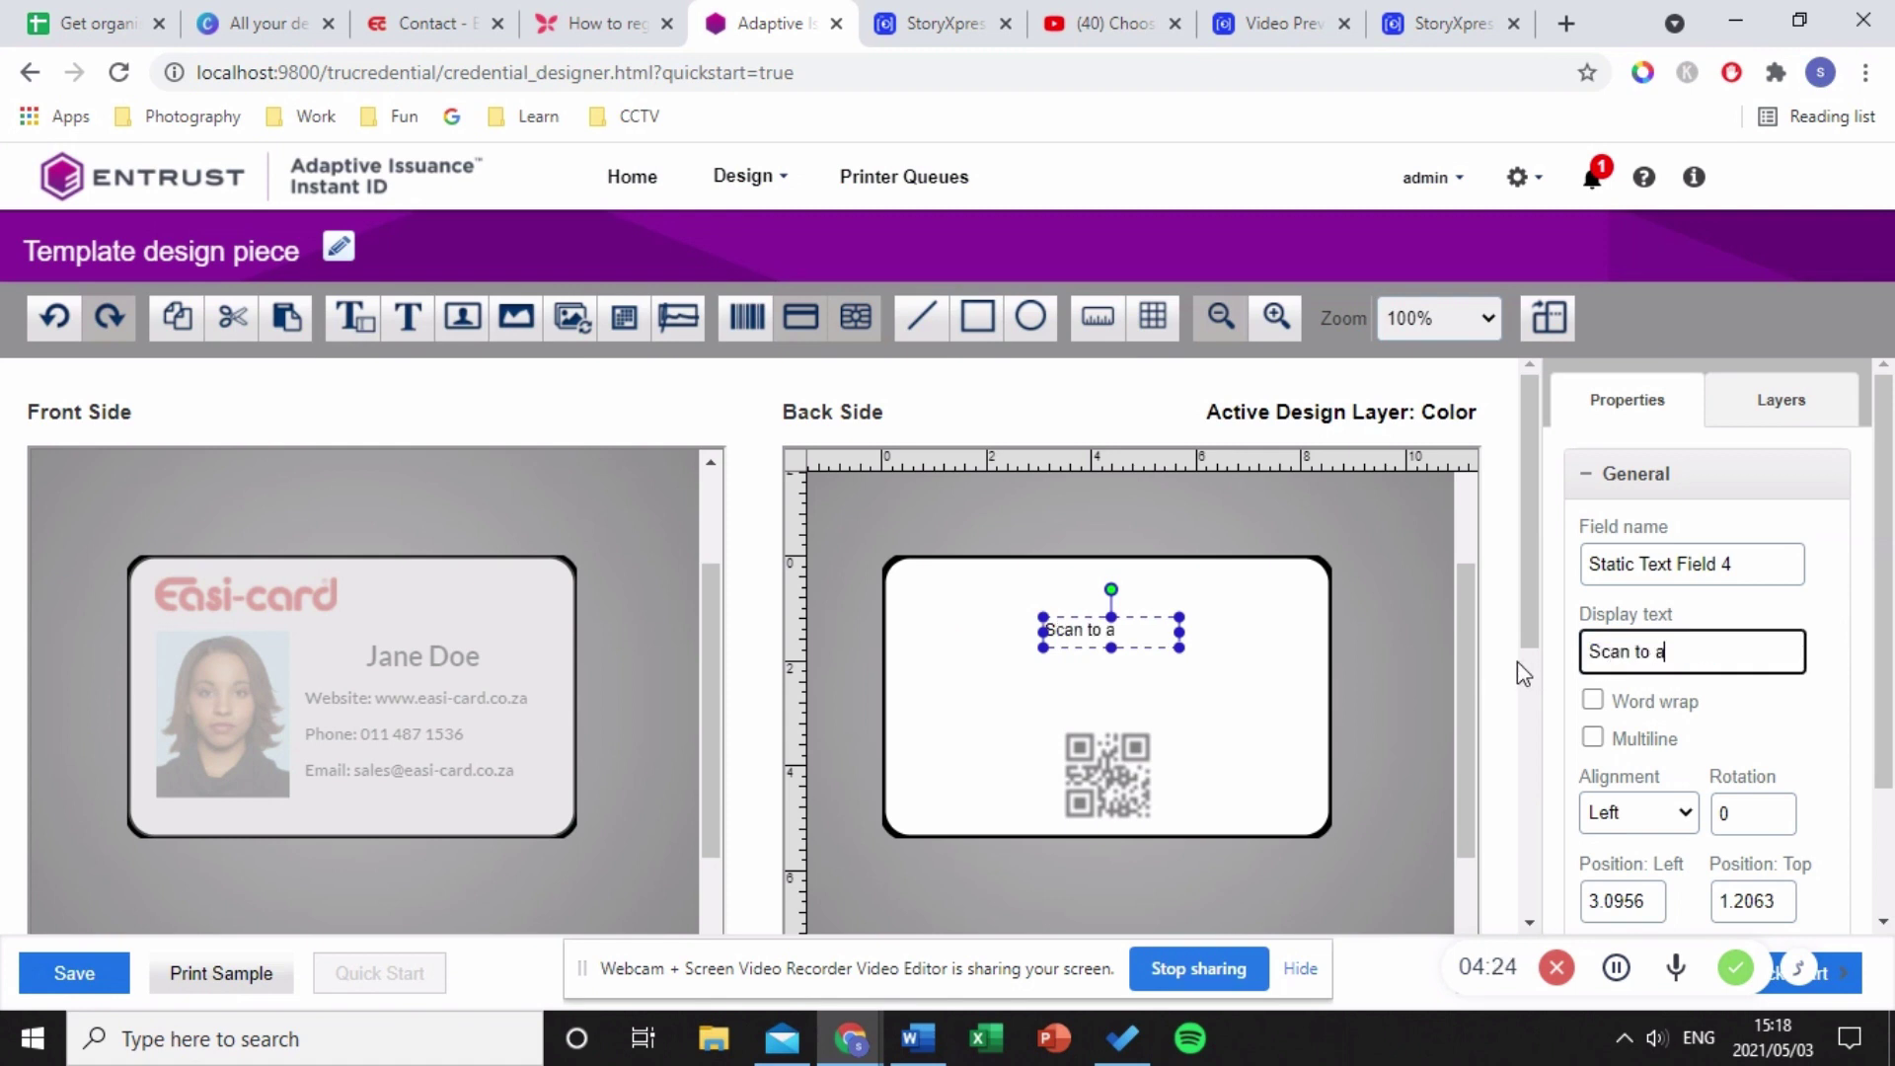
pyautogui.write('dd me to your contacts')
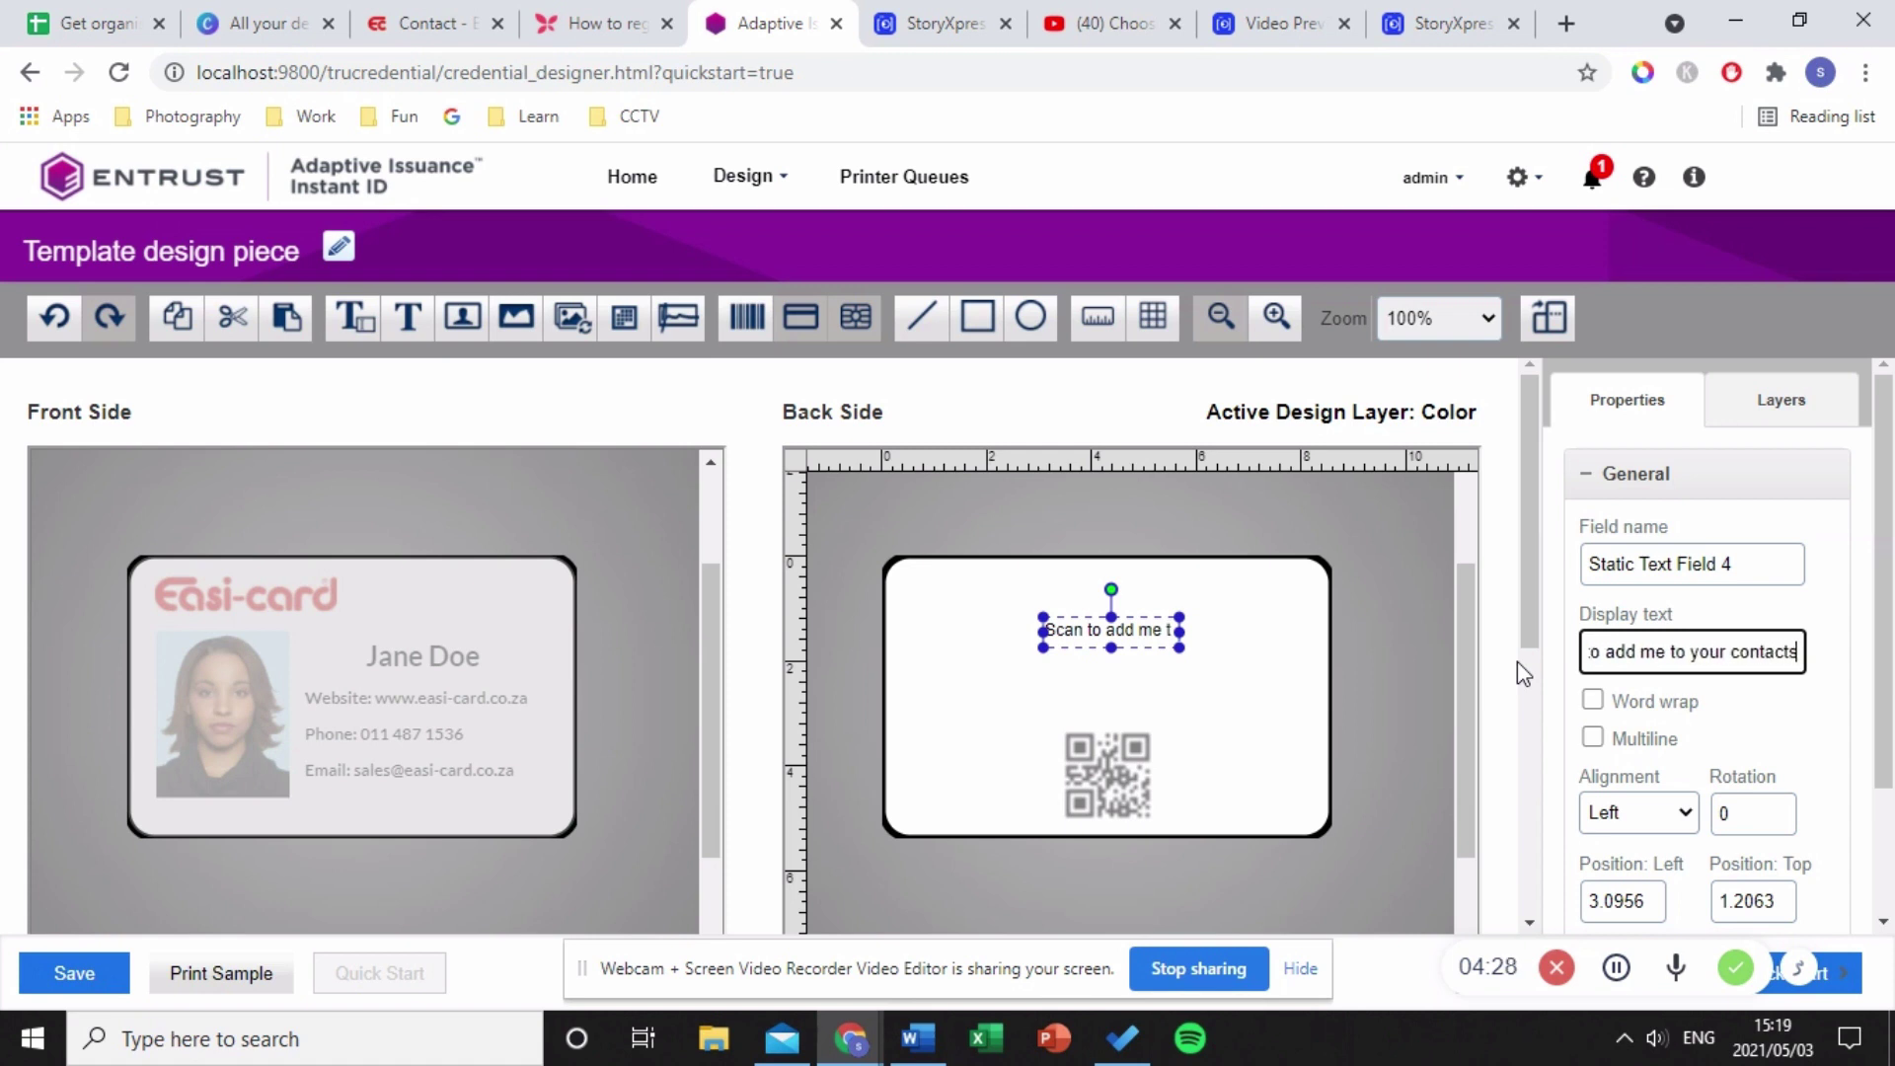
# - Keep the heading on one line with word wrap off and centre-align it
pyautogui.click(1593, 701)
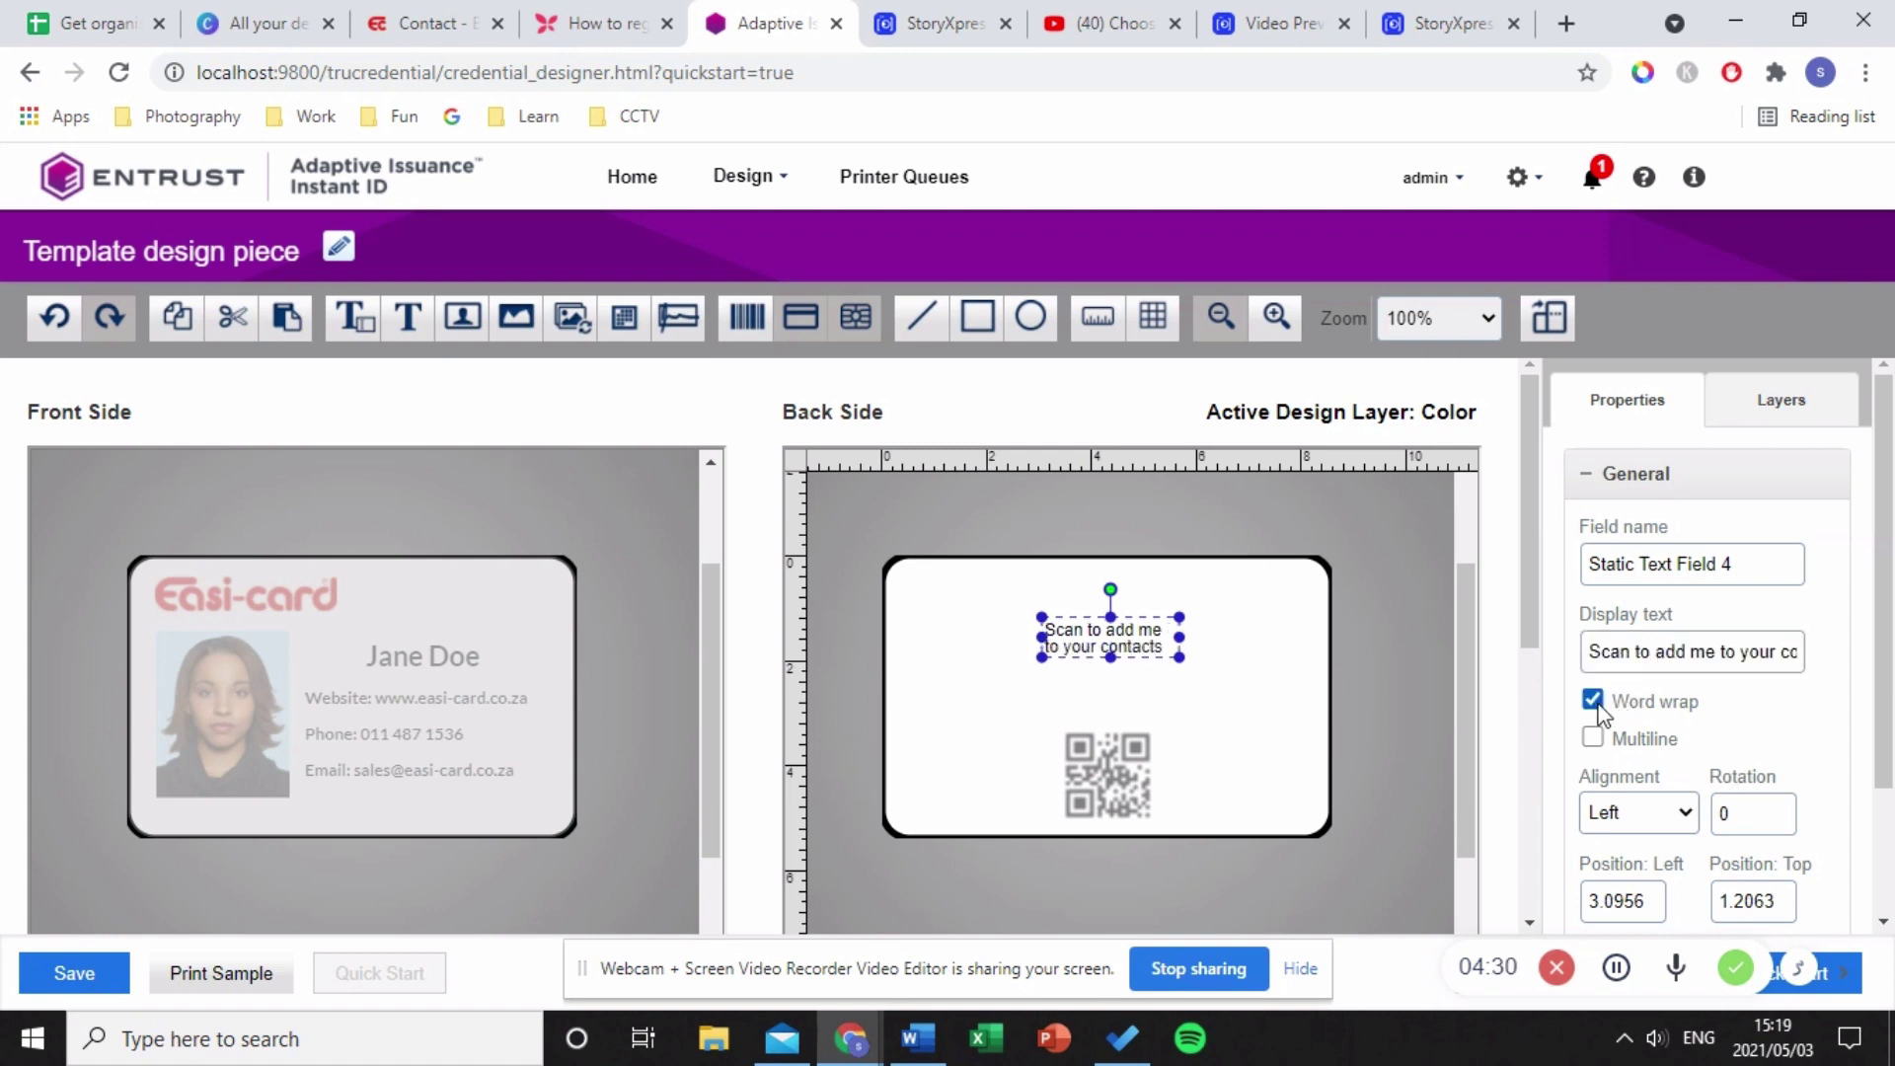
pyautogui.click(1593, 700)
pyautogui.click(1593, 701)
pyautogui.click(1593, 700)
pyautogui.scroll(-2, 1659, 810)
pyautogui.click(1650, 653)
pyautogui.click(1639, 697)
# - Set the heading font to Lato, Bold, size 15
pyautogui.click(1675, 891)
pyautogui.scroll(-3, 1675, 889)
pyautogui.click(1671, 634)
pyautogui.scroll(-20, 1679, 486)
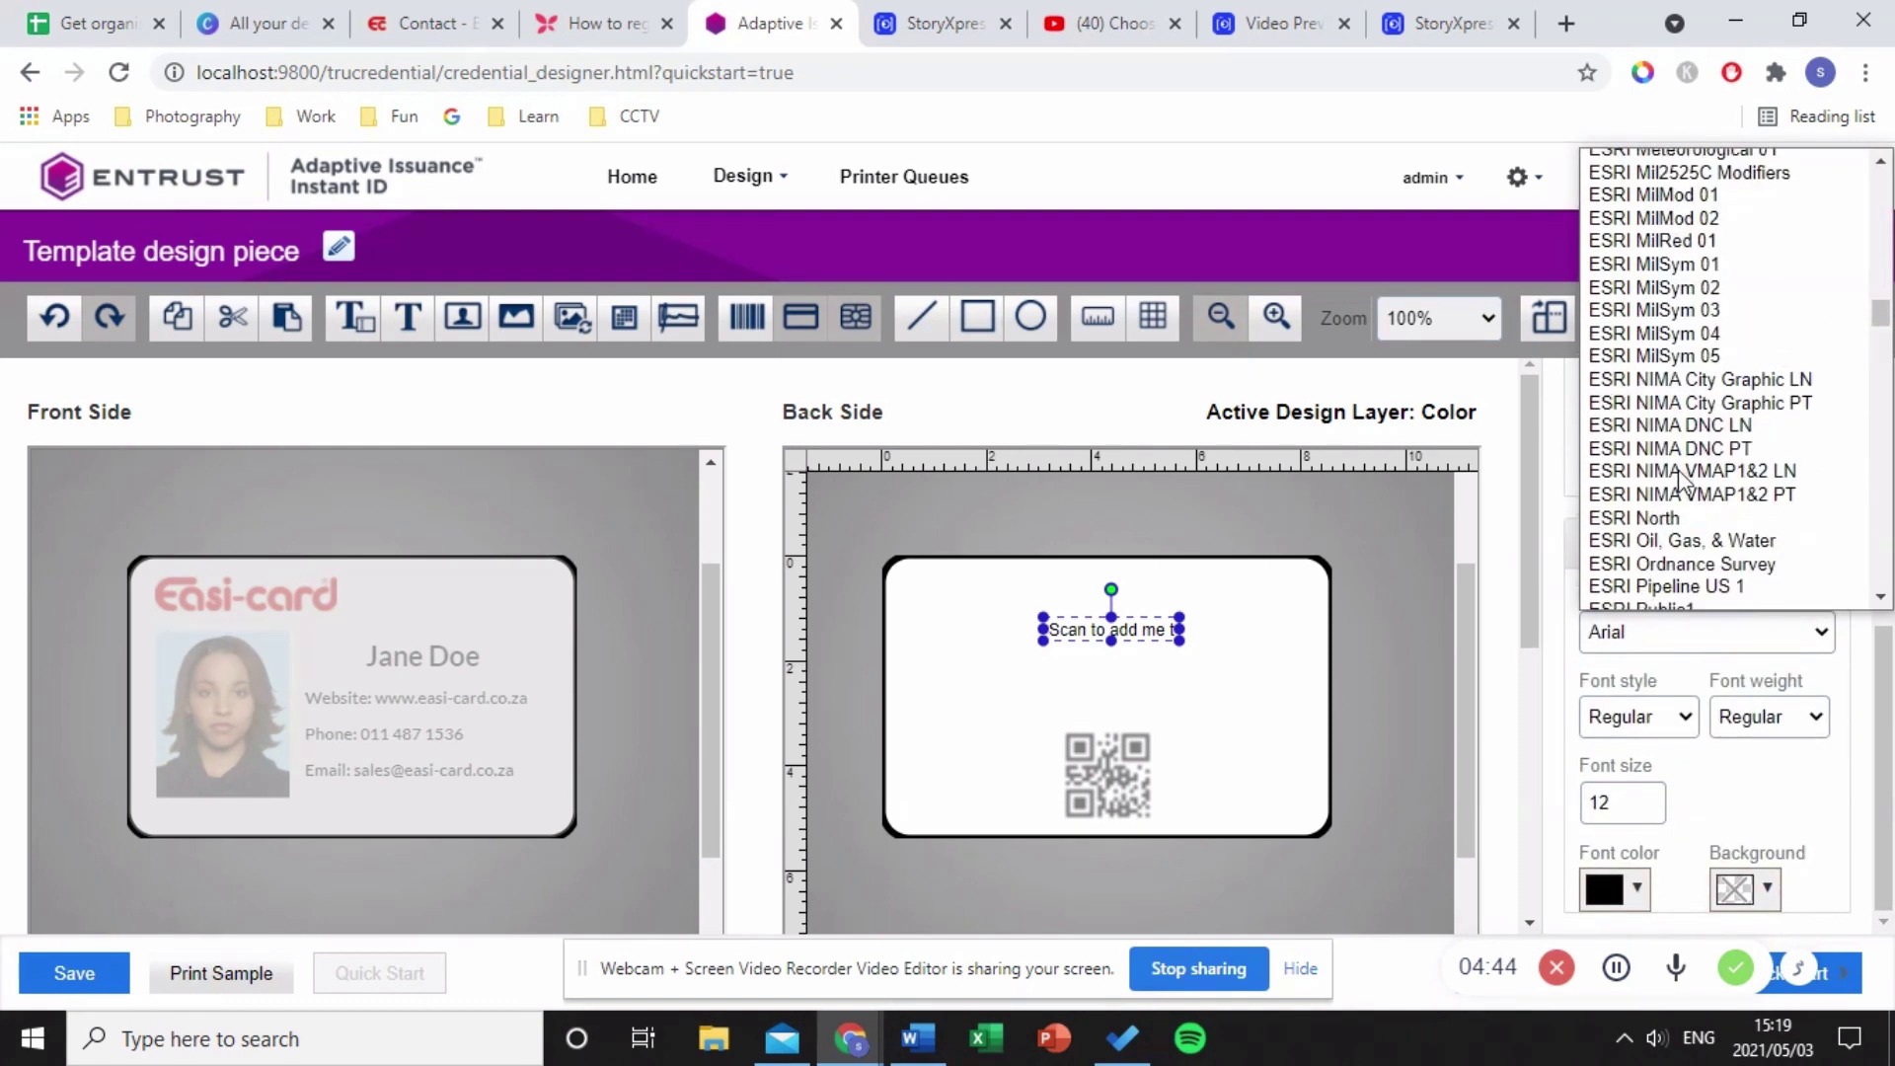
pyautogui.scroll(15, 1678, 415)
pyautogui.click(1674, 340)
pyautogui.click(1742, 718)
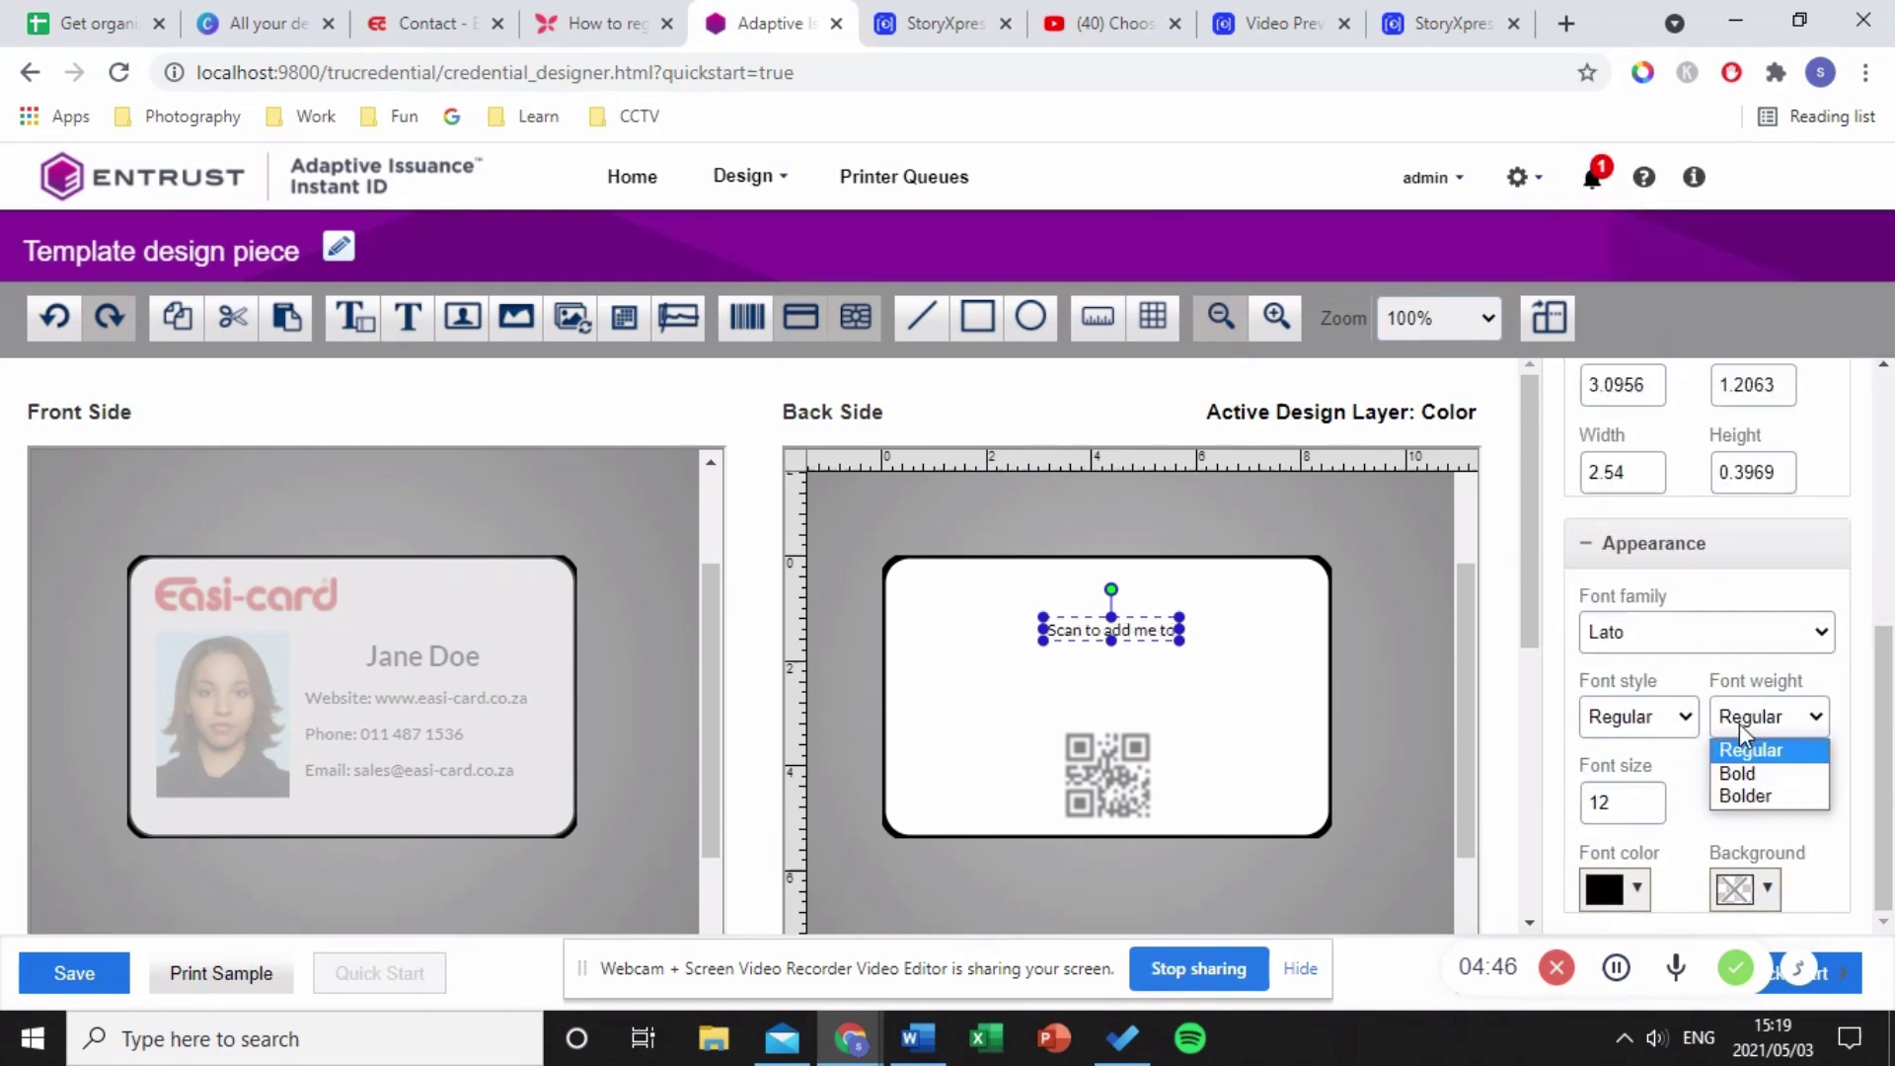
pyautogui.click(1737, 773)
pyautogui.click(1657, 807)
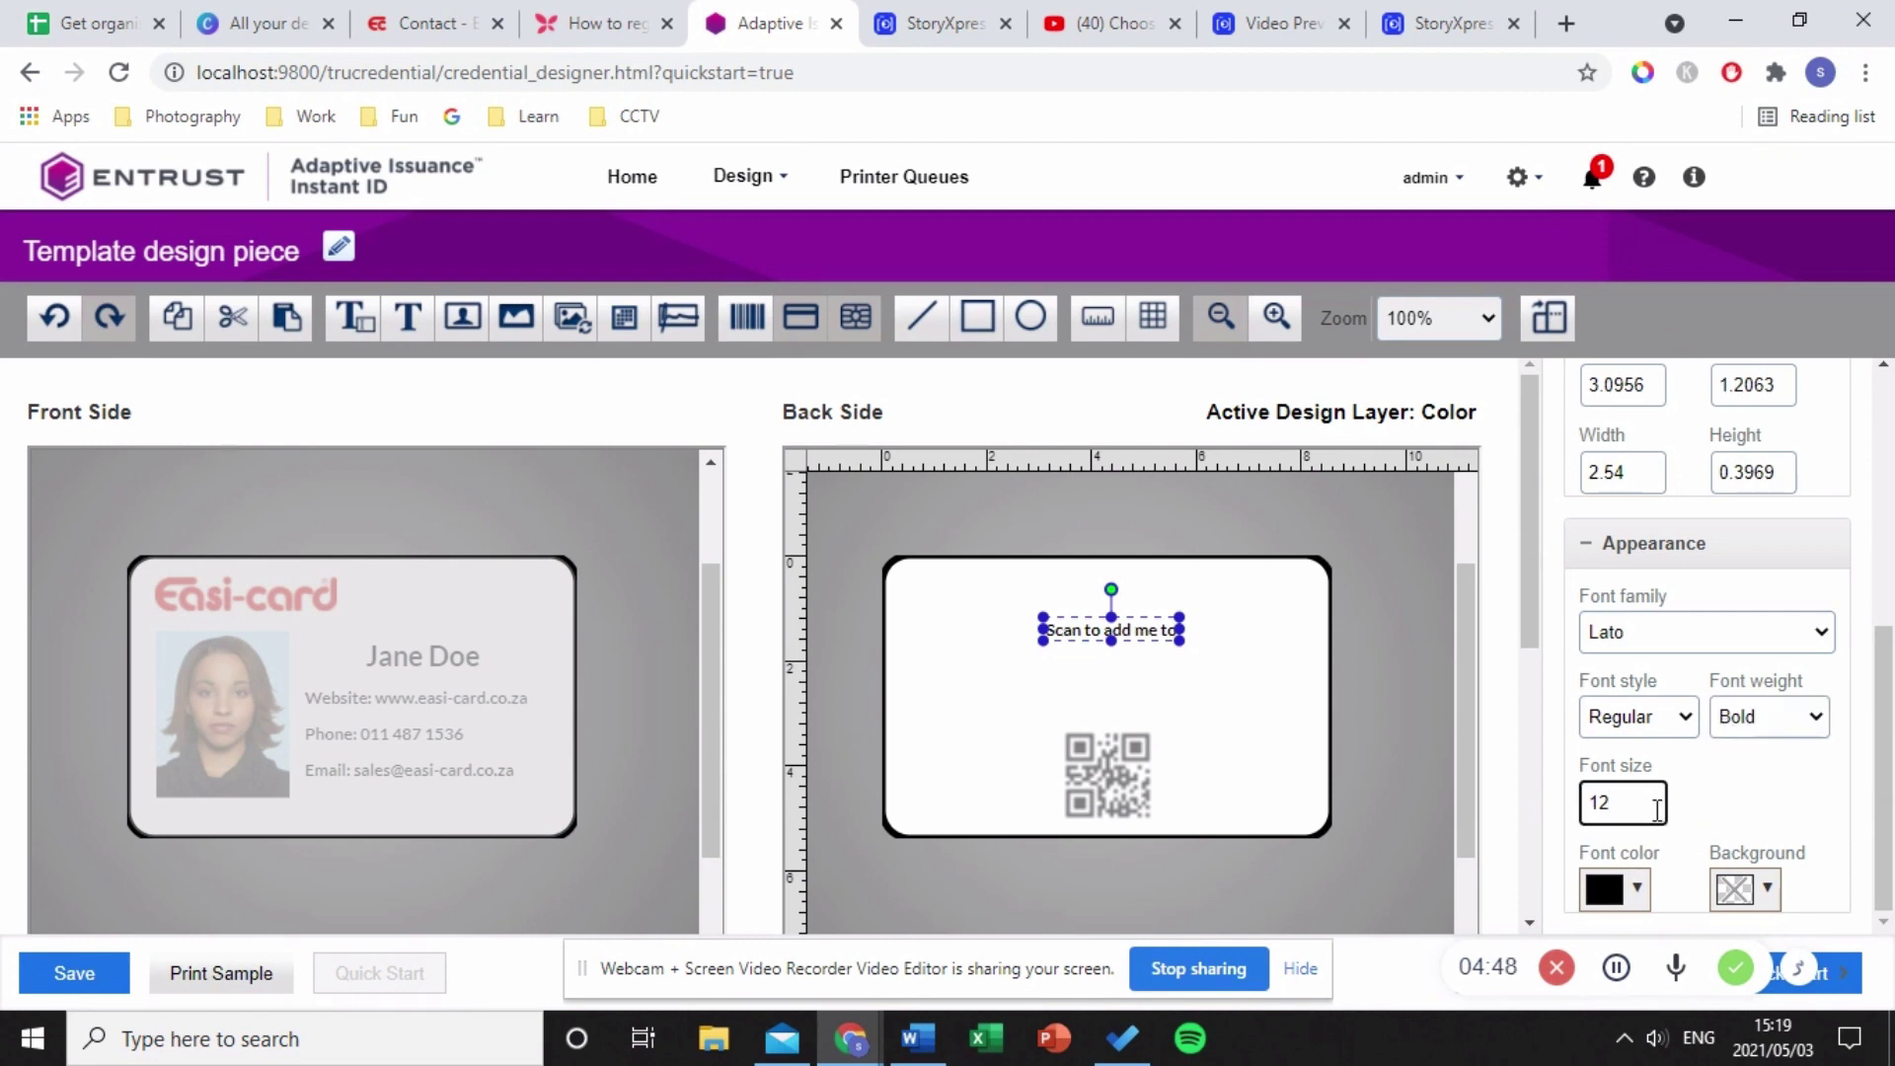
pyautogui.press('BackSpace')
pyautogui.press('BackSpace')
pyautogui.write('15')
# - Widen the heading box and position it above the QR code
pyautogui.click(1082, 666)
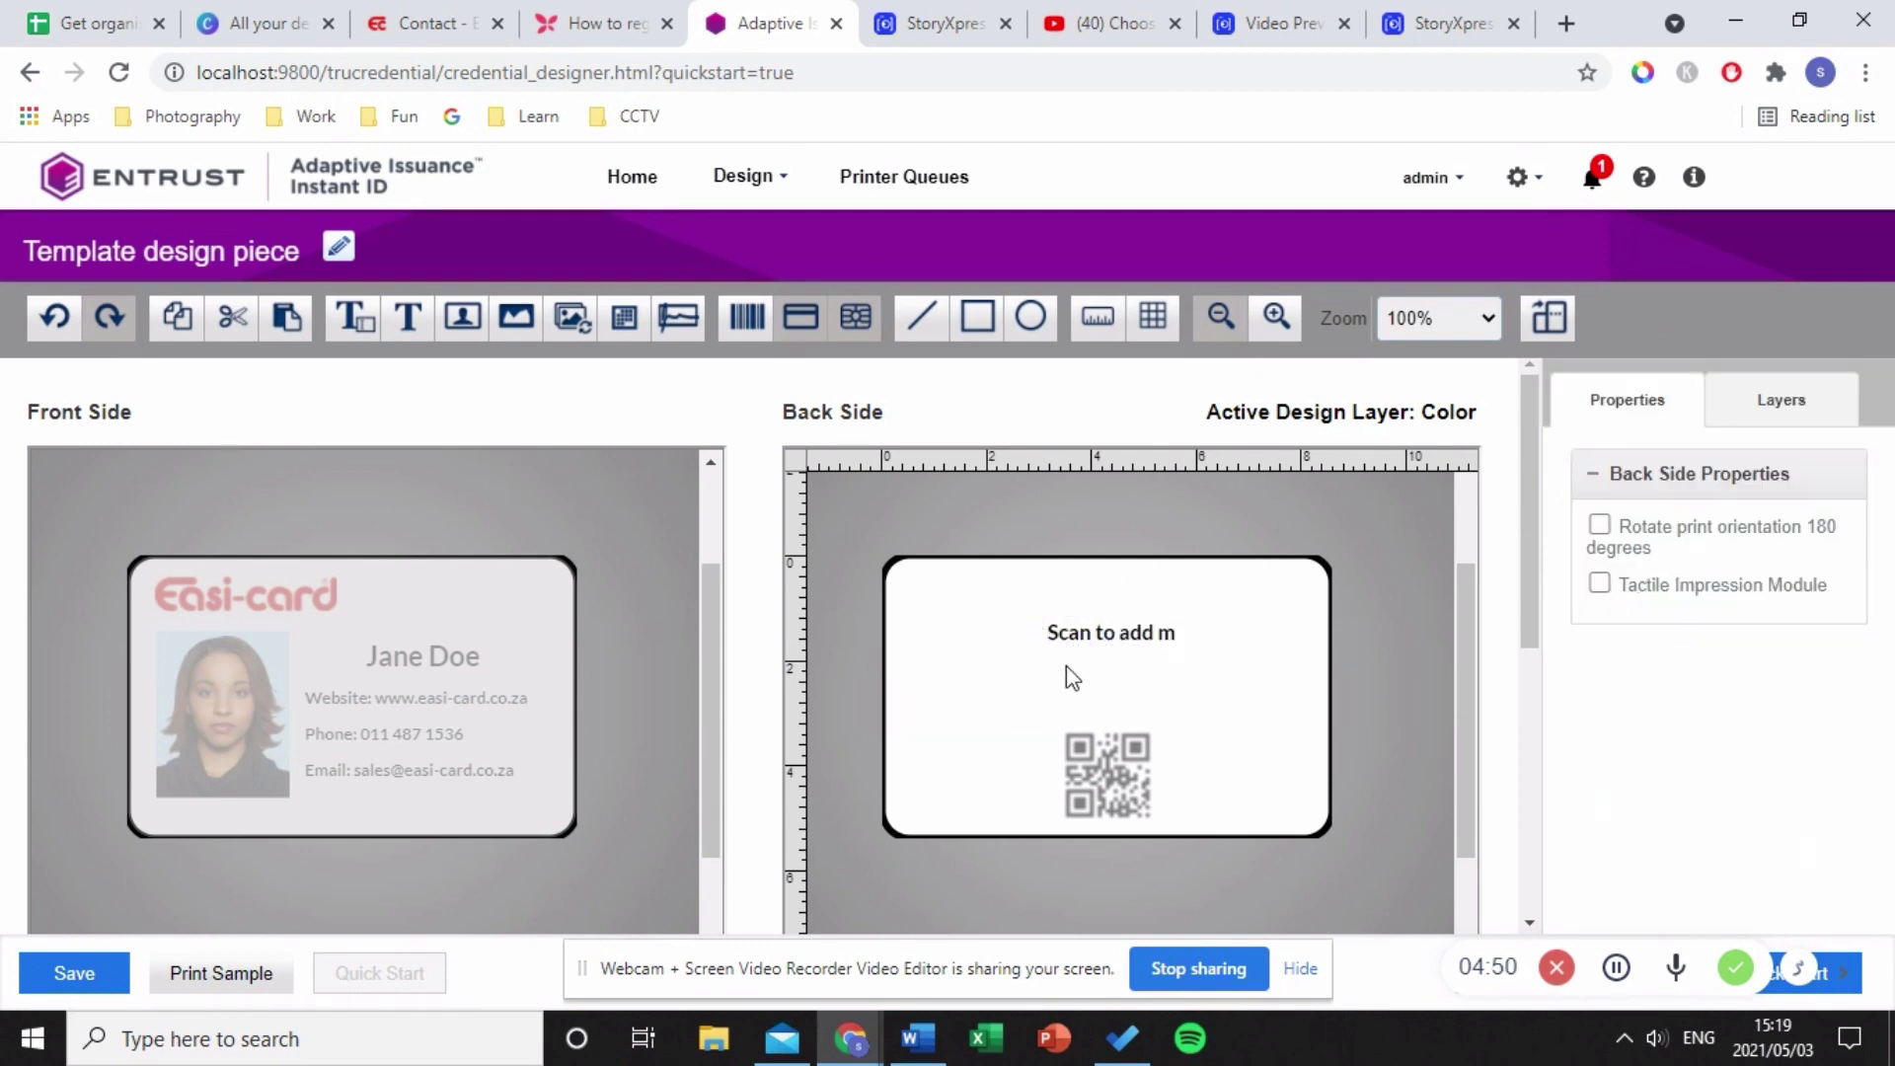
pyautogui.click(1101, 632)
pyautogui.moveTo(1031, 632); pyautogui.dragTo(812, 633)
pyautogui.moveTo(1027, 632); pyautogui.dragTo(1135, 650)
# - Review the sample print options (both sides, SD160 printer) and close without printing
pyautogui.click(1283, 750)
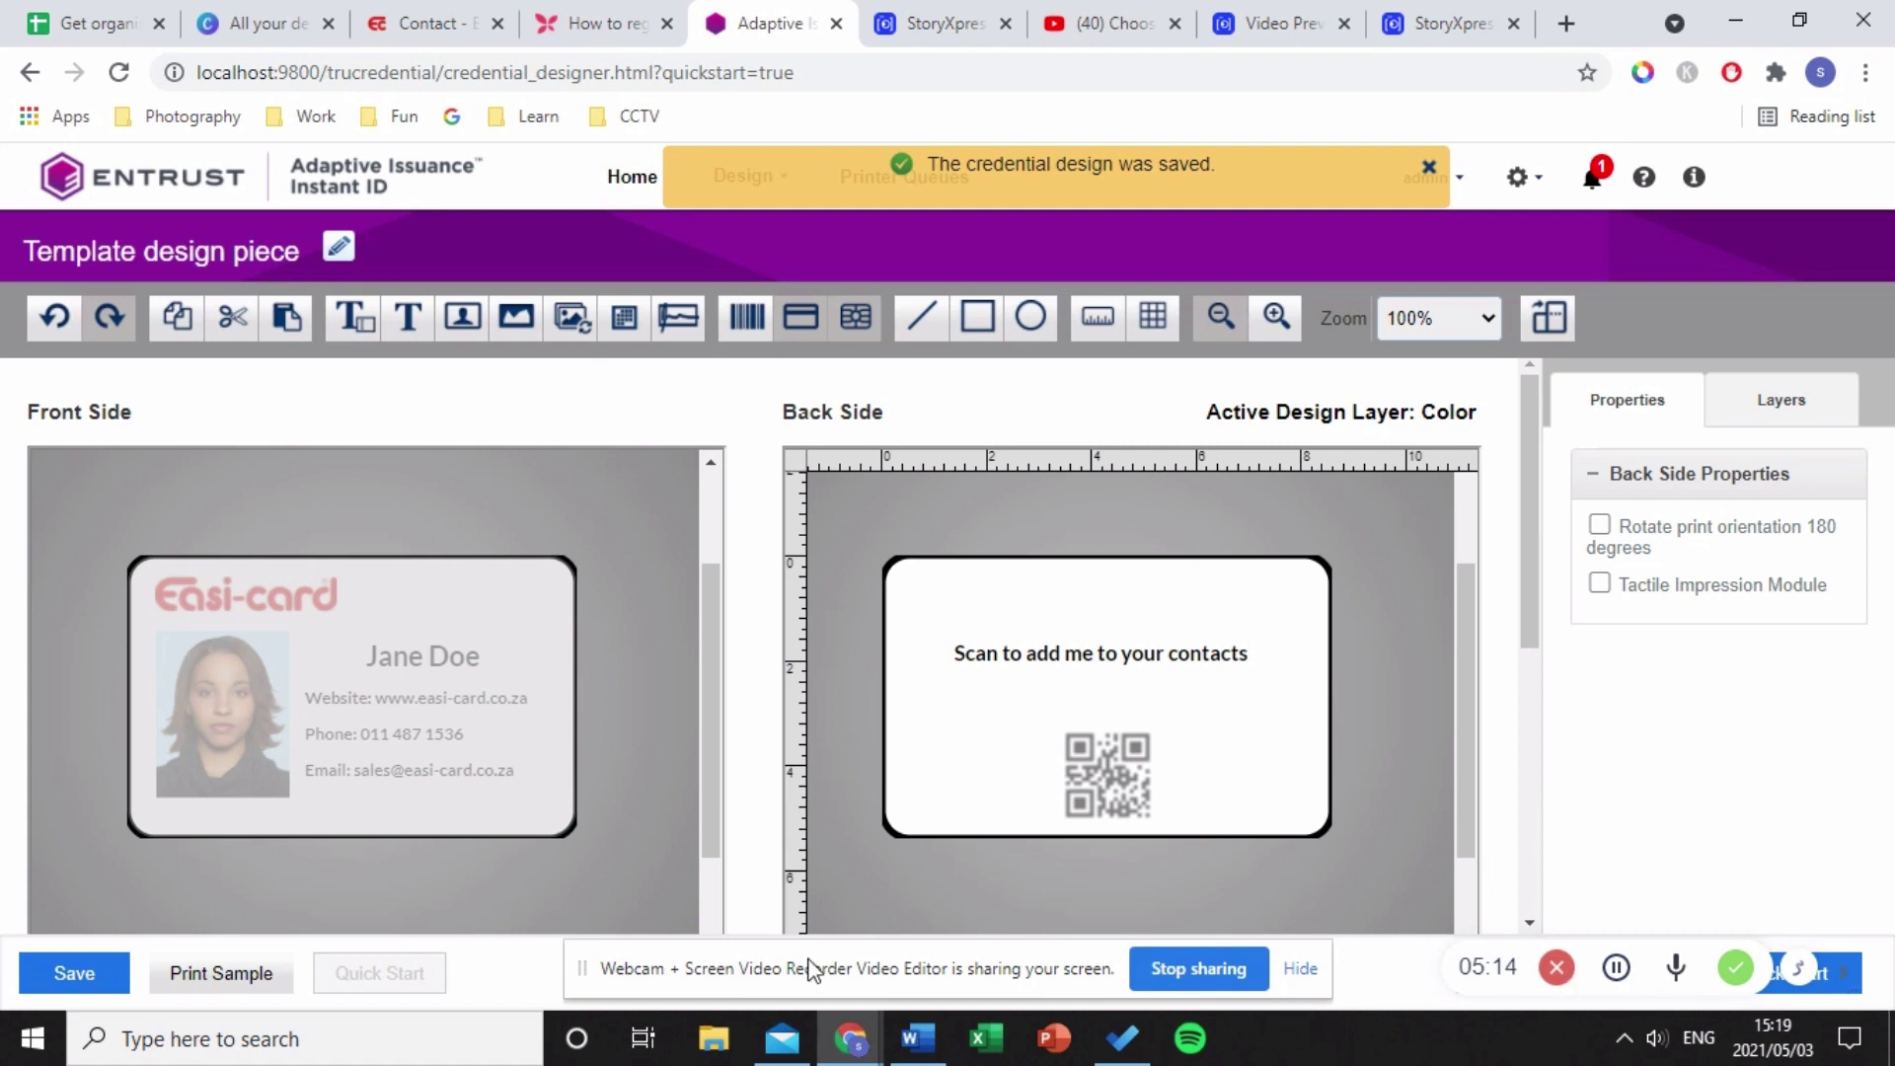
pyautogui.click(219, 988)
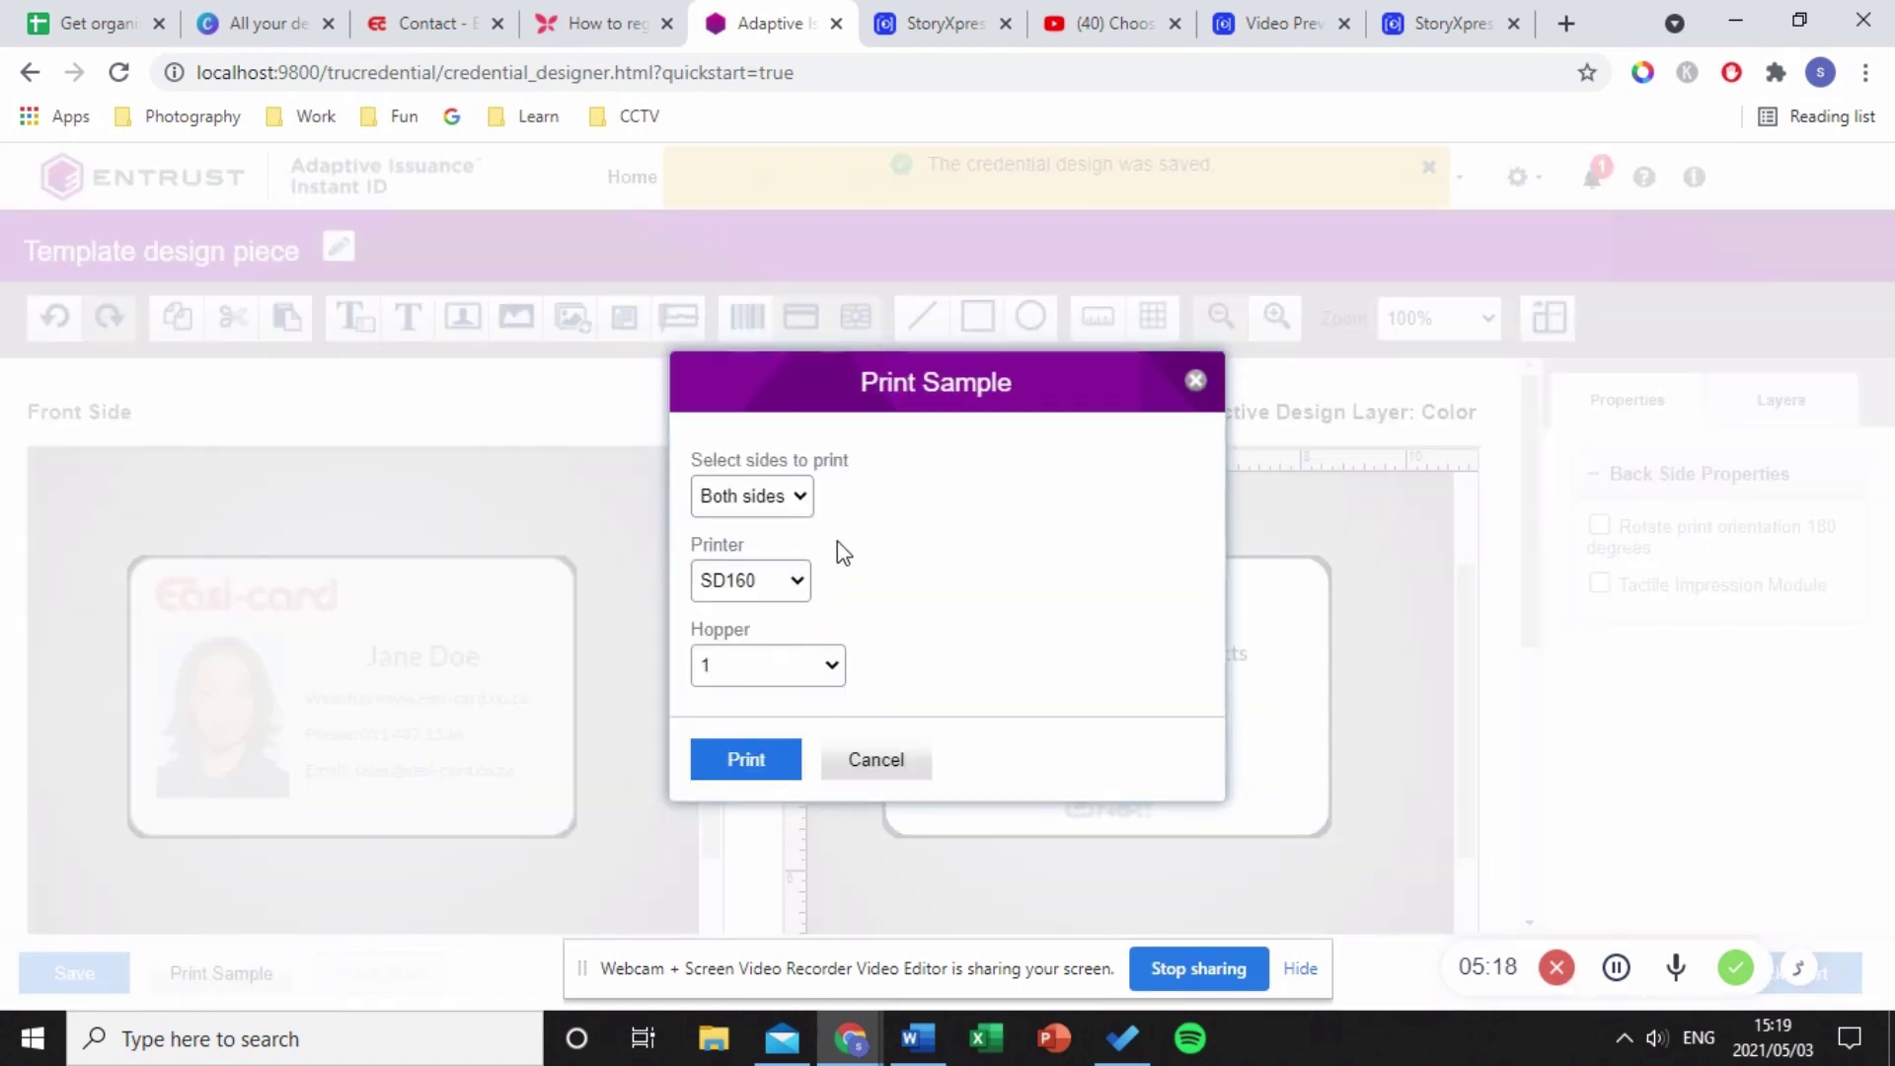
pyautogui.click(706, 508)
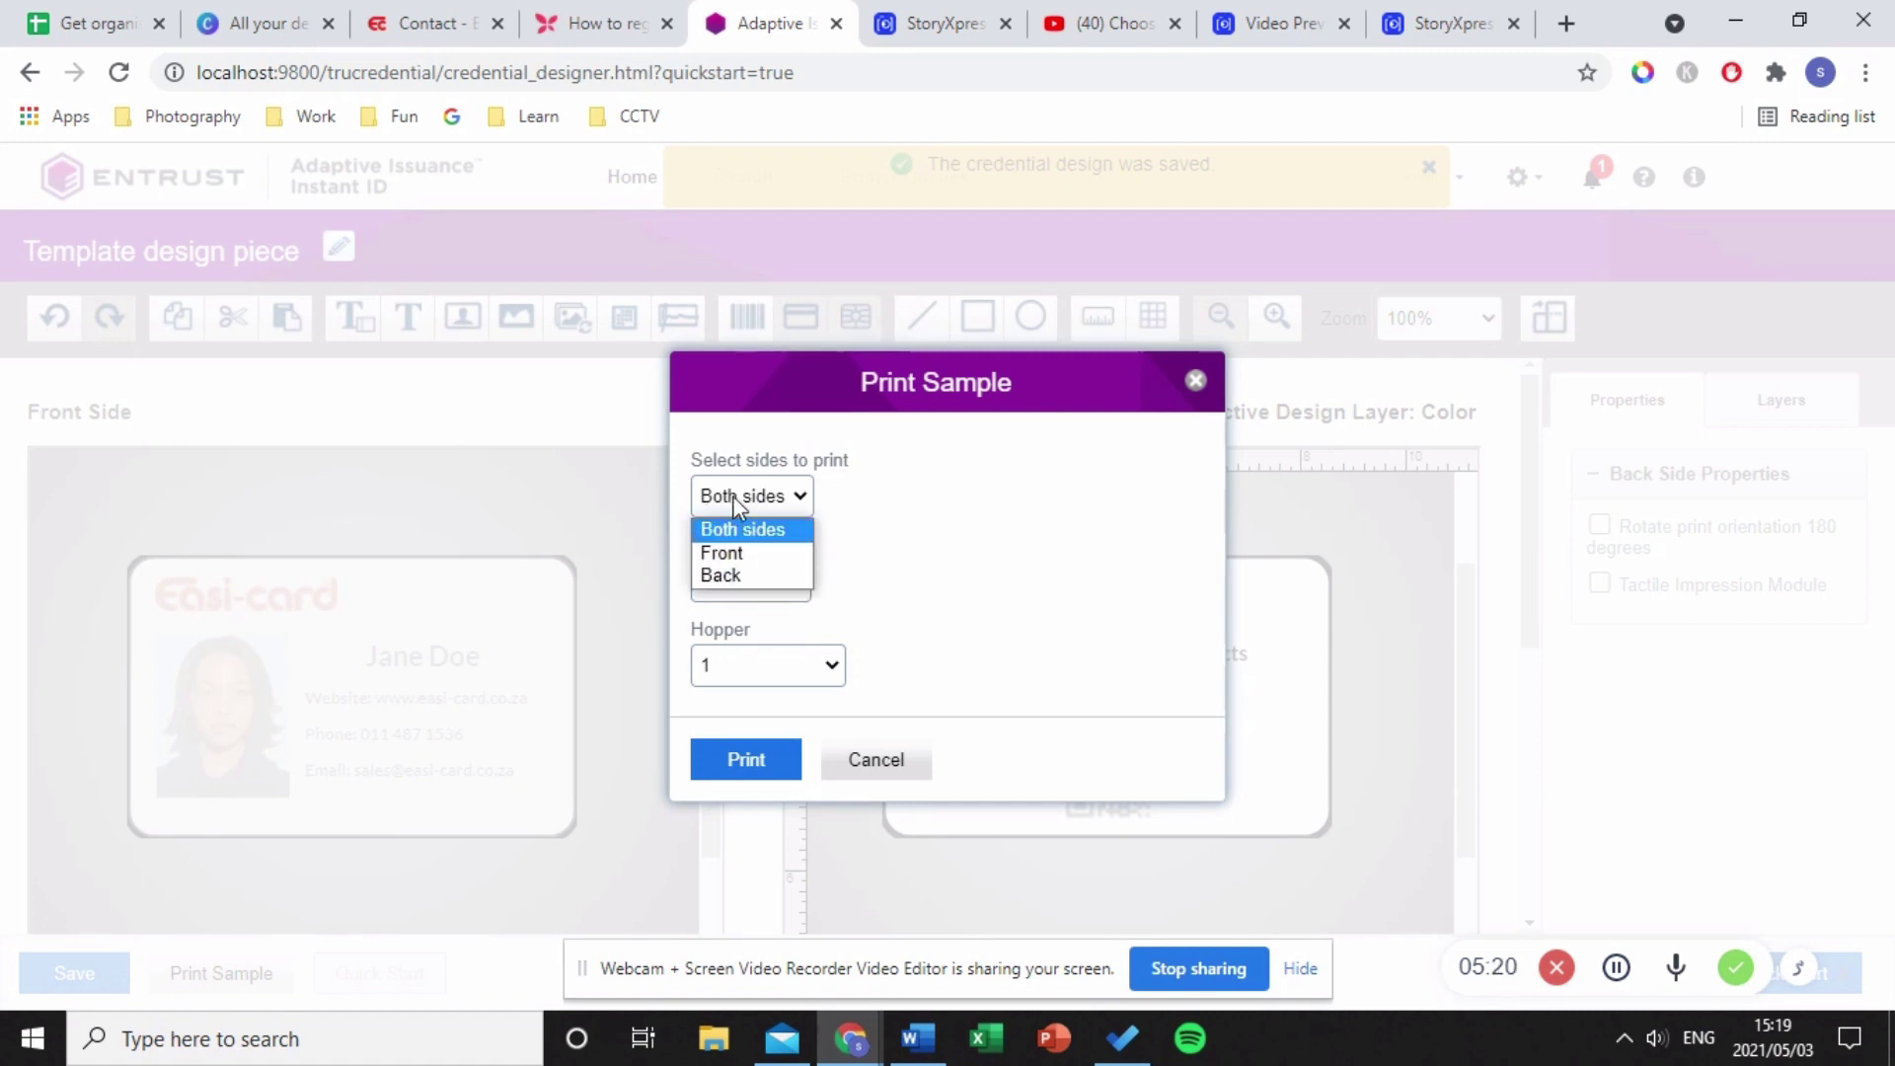
pyautogui.click(733, 496)
pyautogui.click(719, 585)
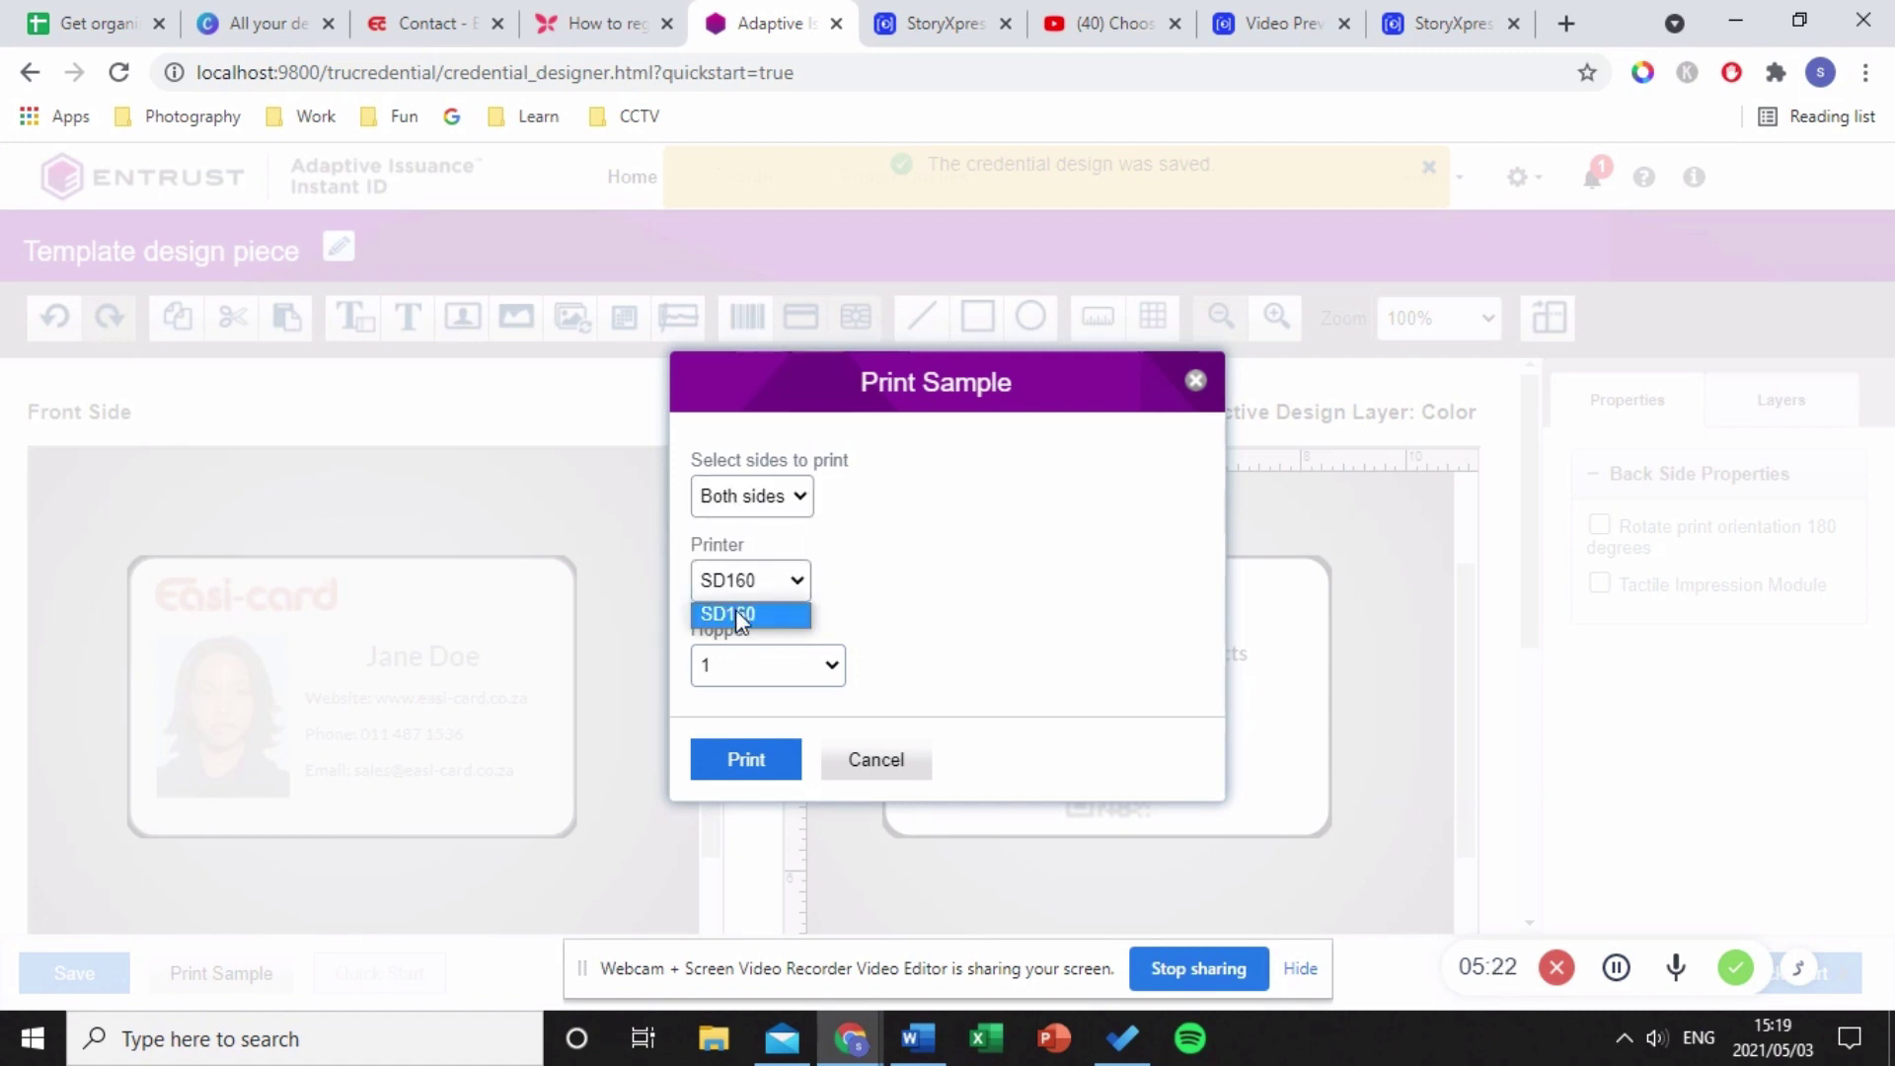
pyautogui.click(737, 616)
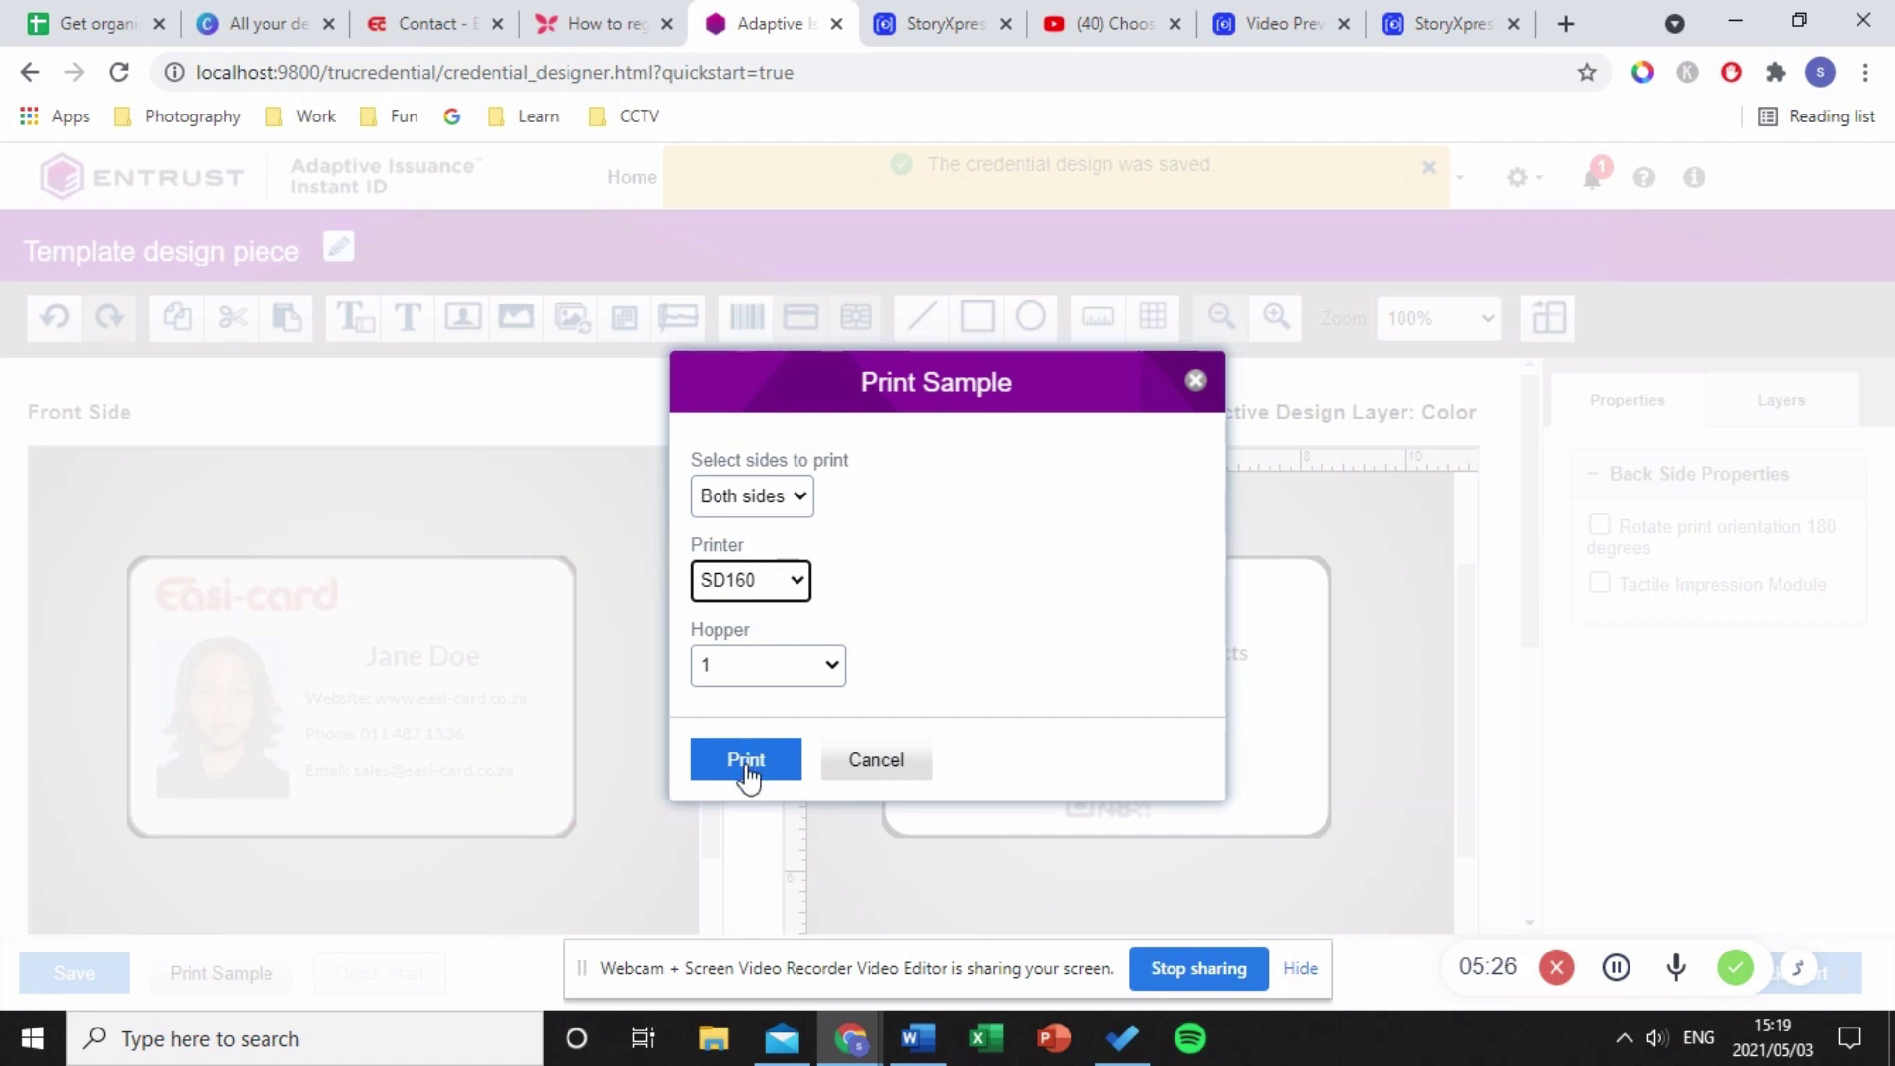
pyautogui.click(1196, 381)
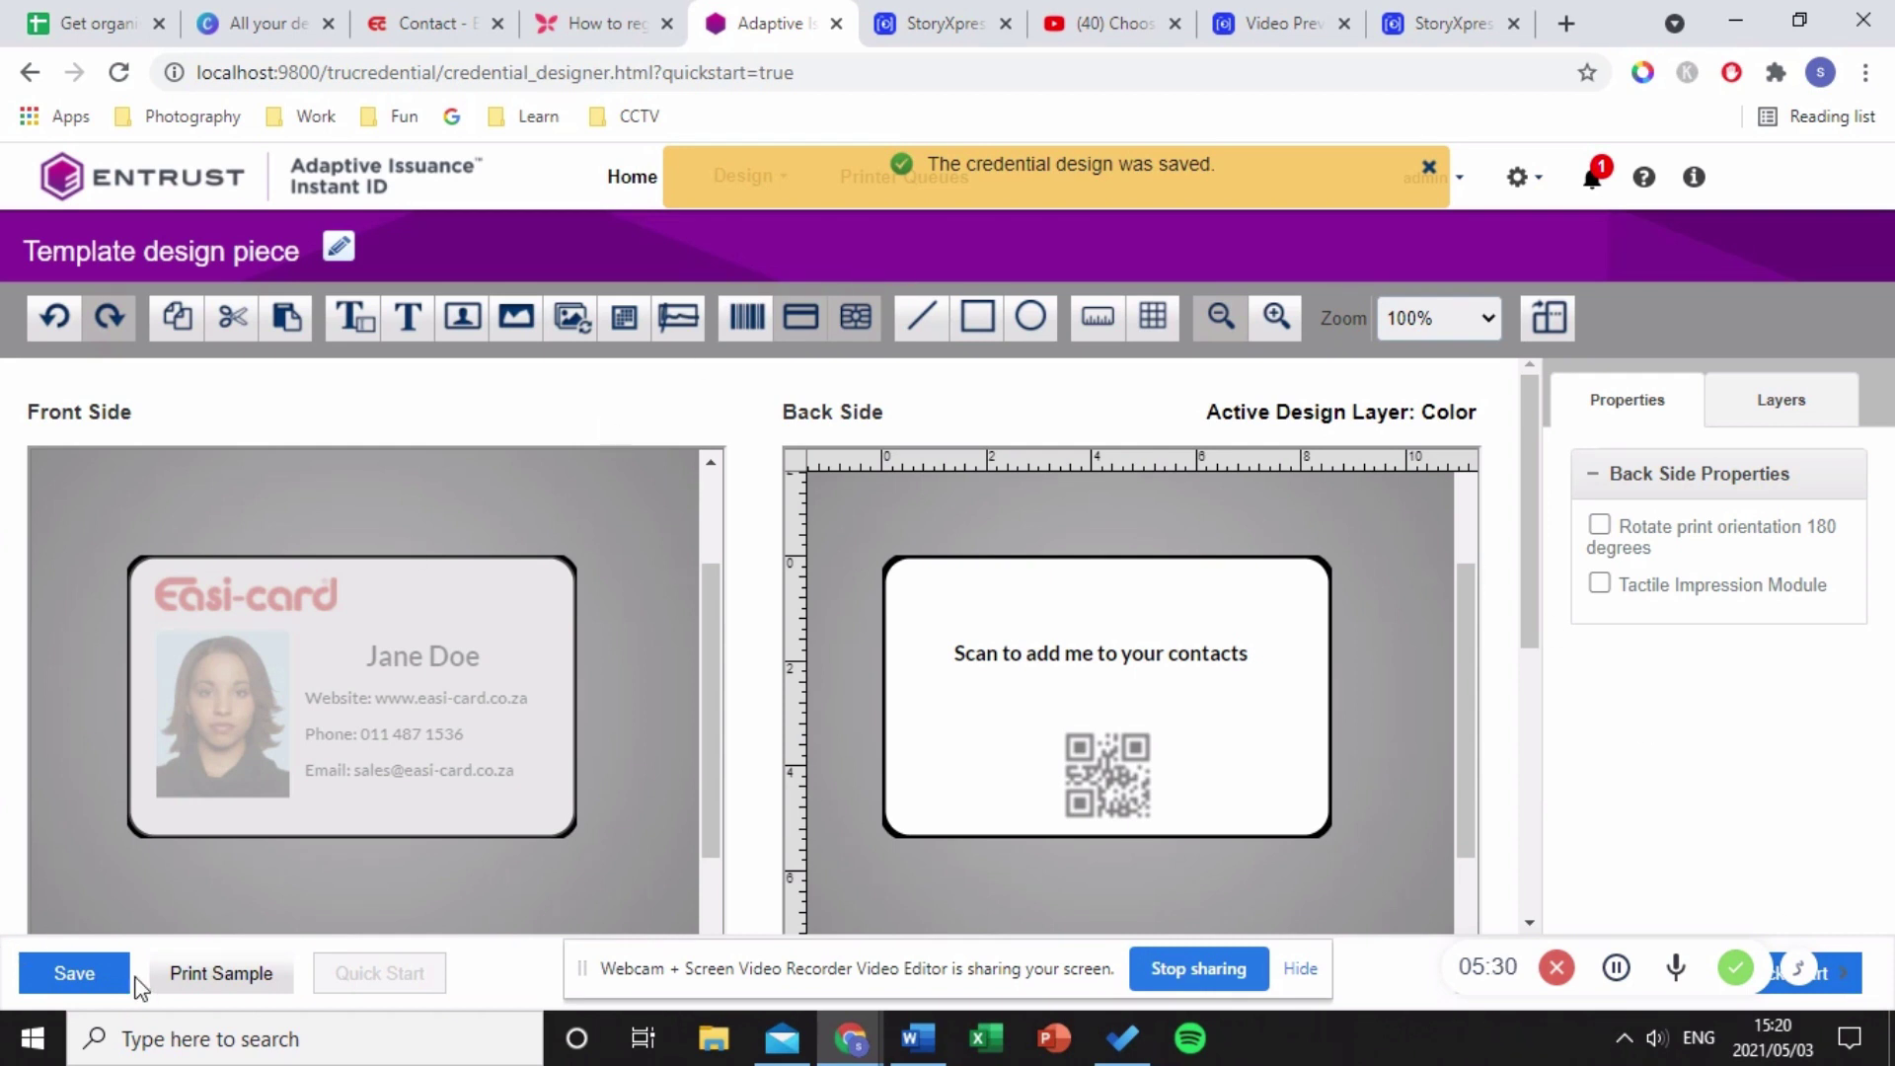
# - Save the design, go home, and reopen the existing Quick Start credential design
pyautogui.click(74, 975)
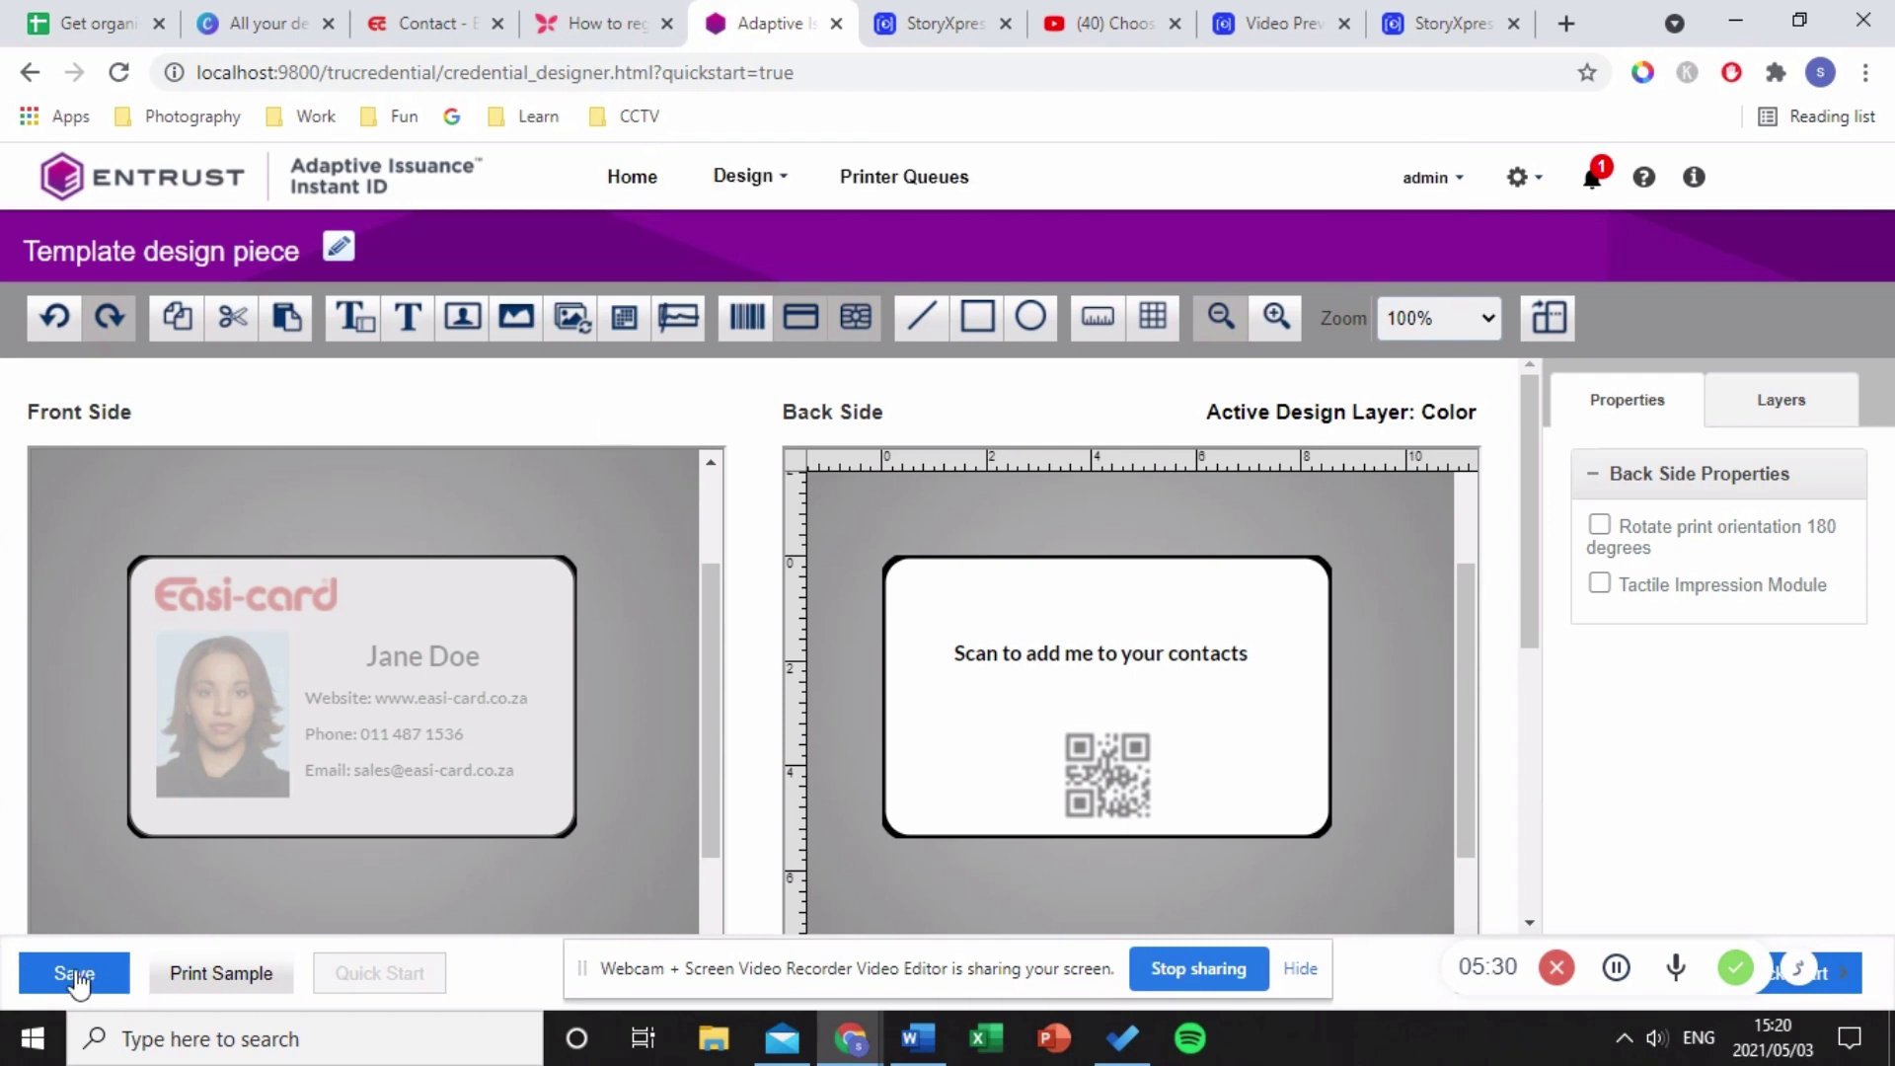
pyautogui.click(632, 177)
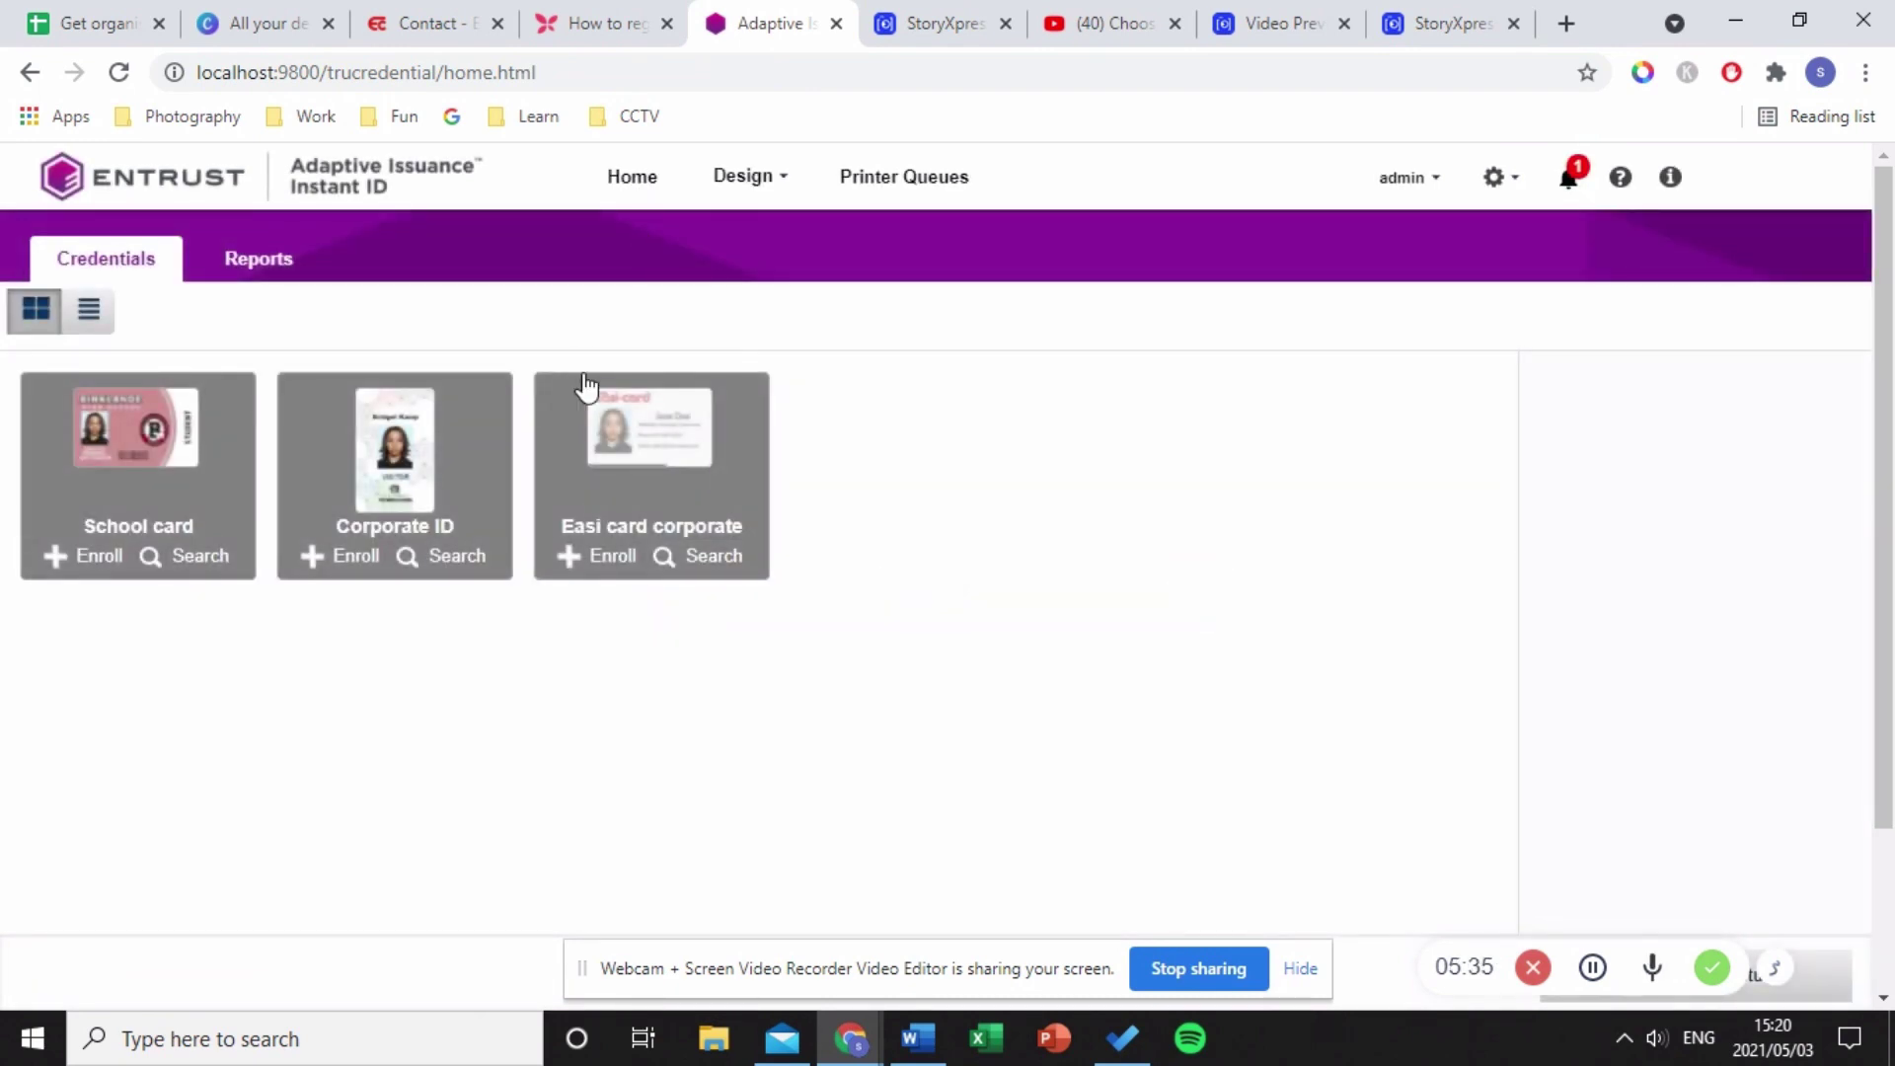
pyautogui.click(736, 180)
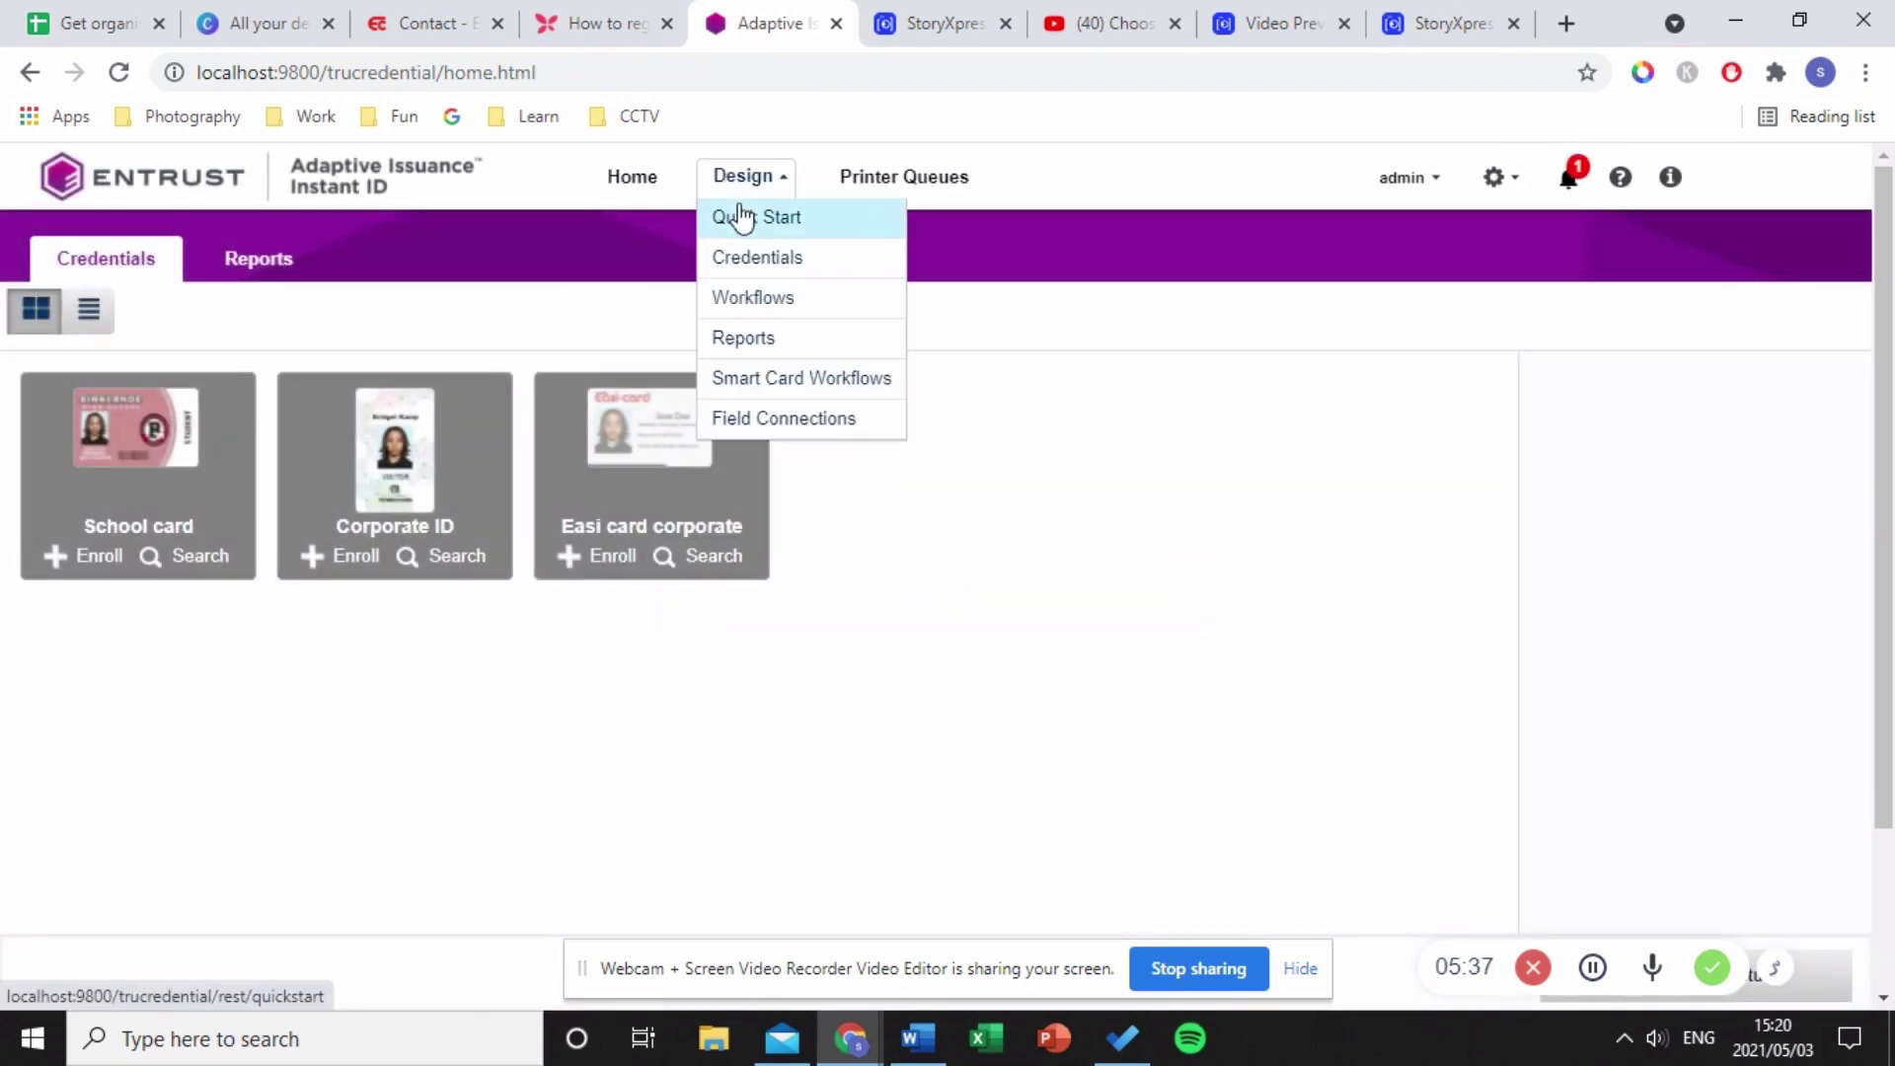
pyautogui.click(742, 217)
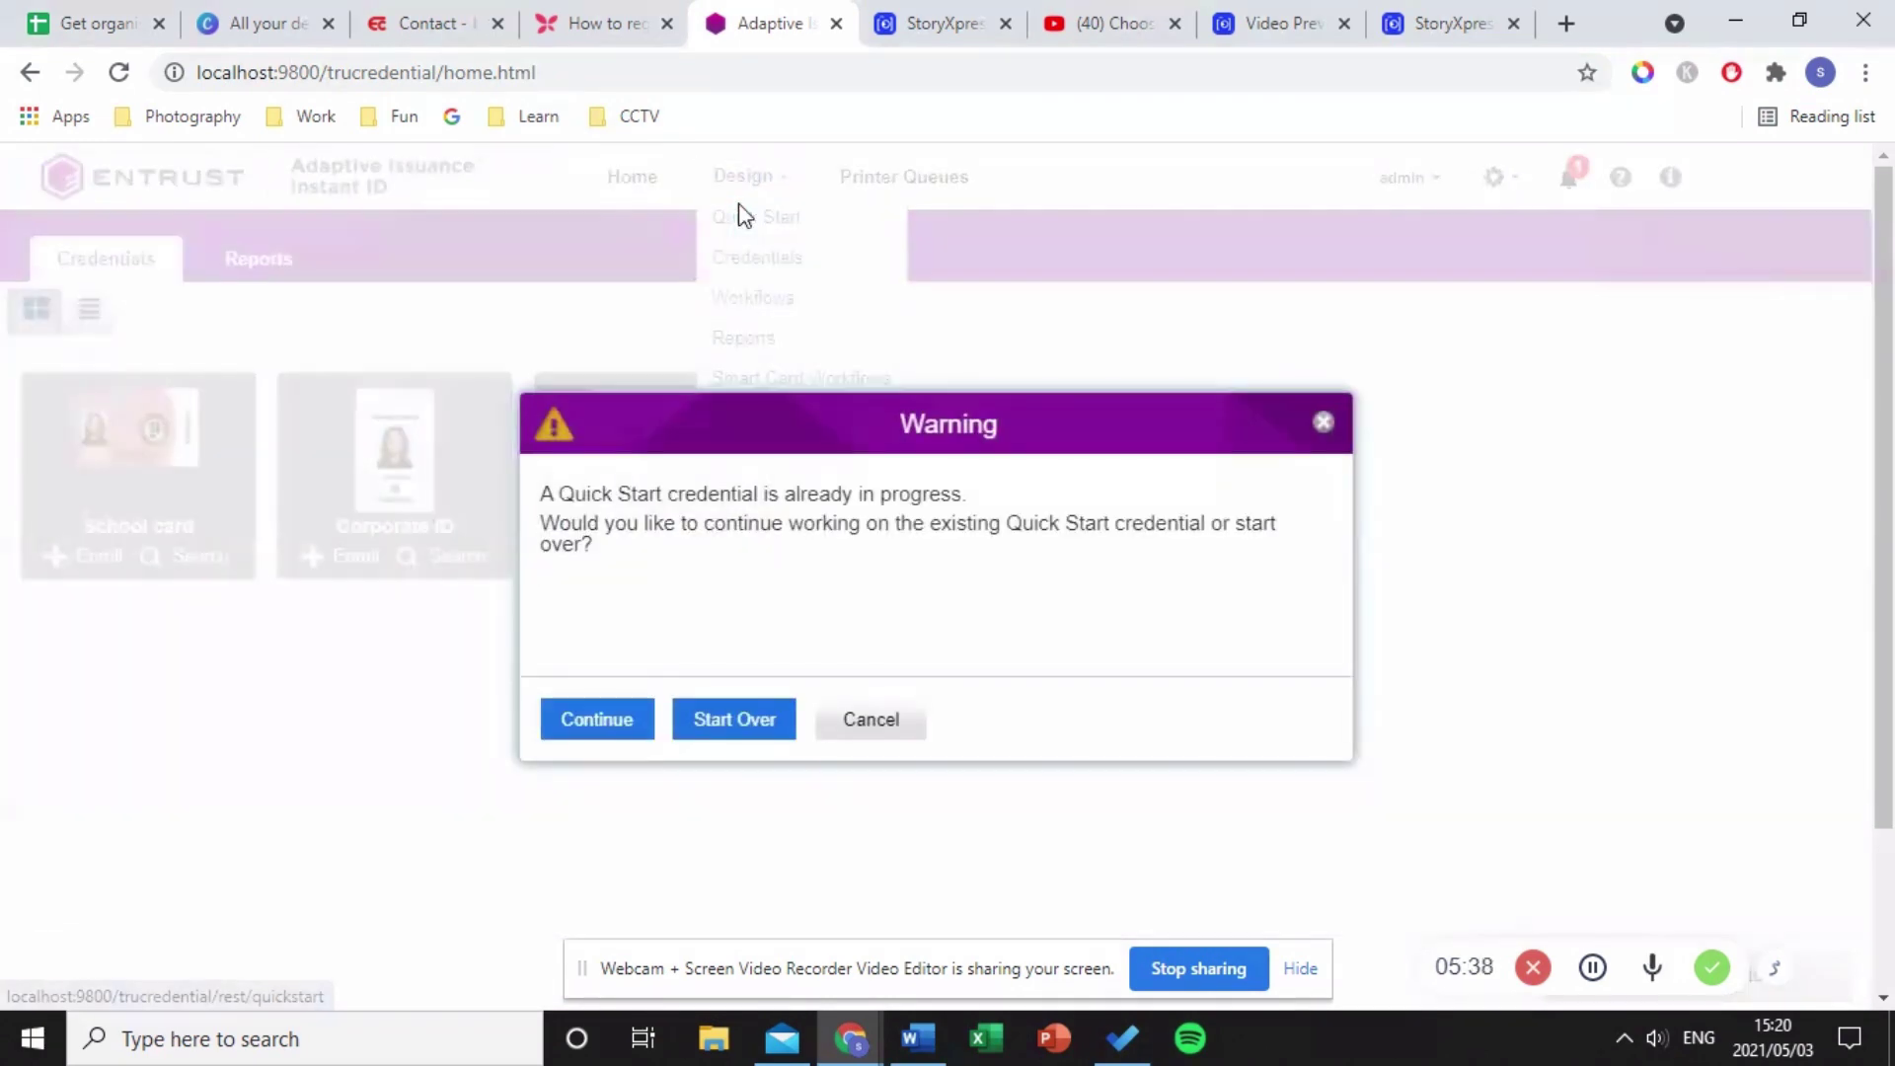
pyautogui.click(625, 725)
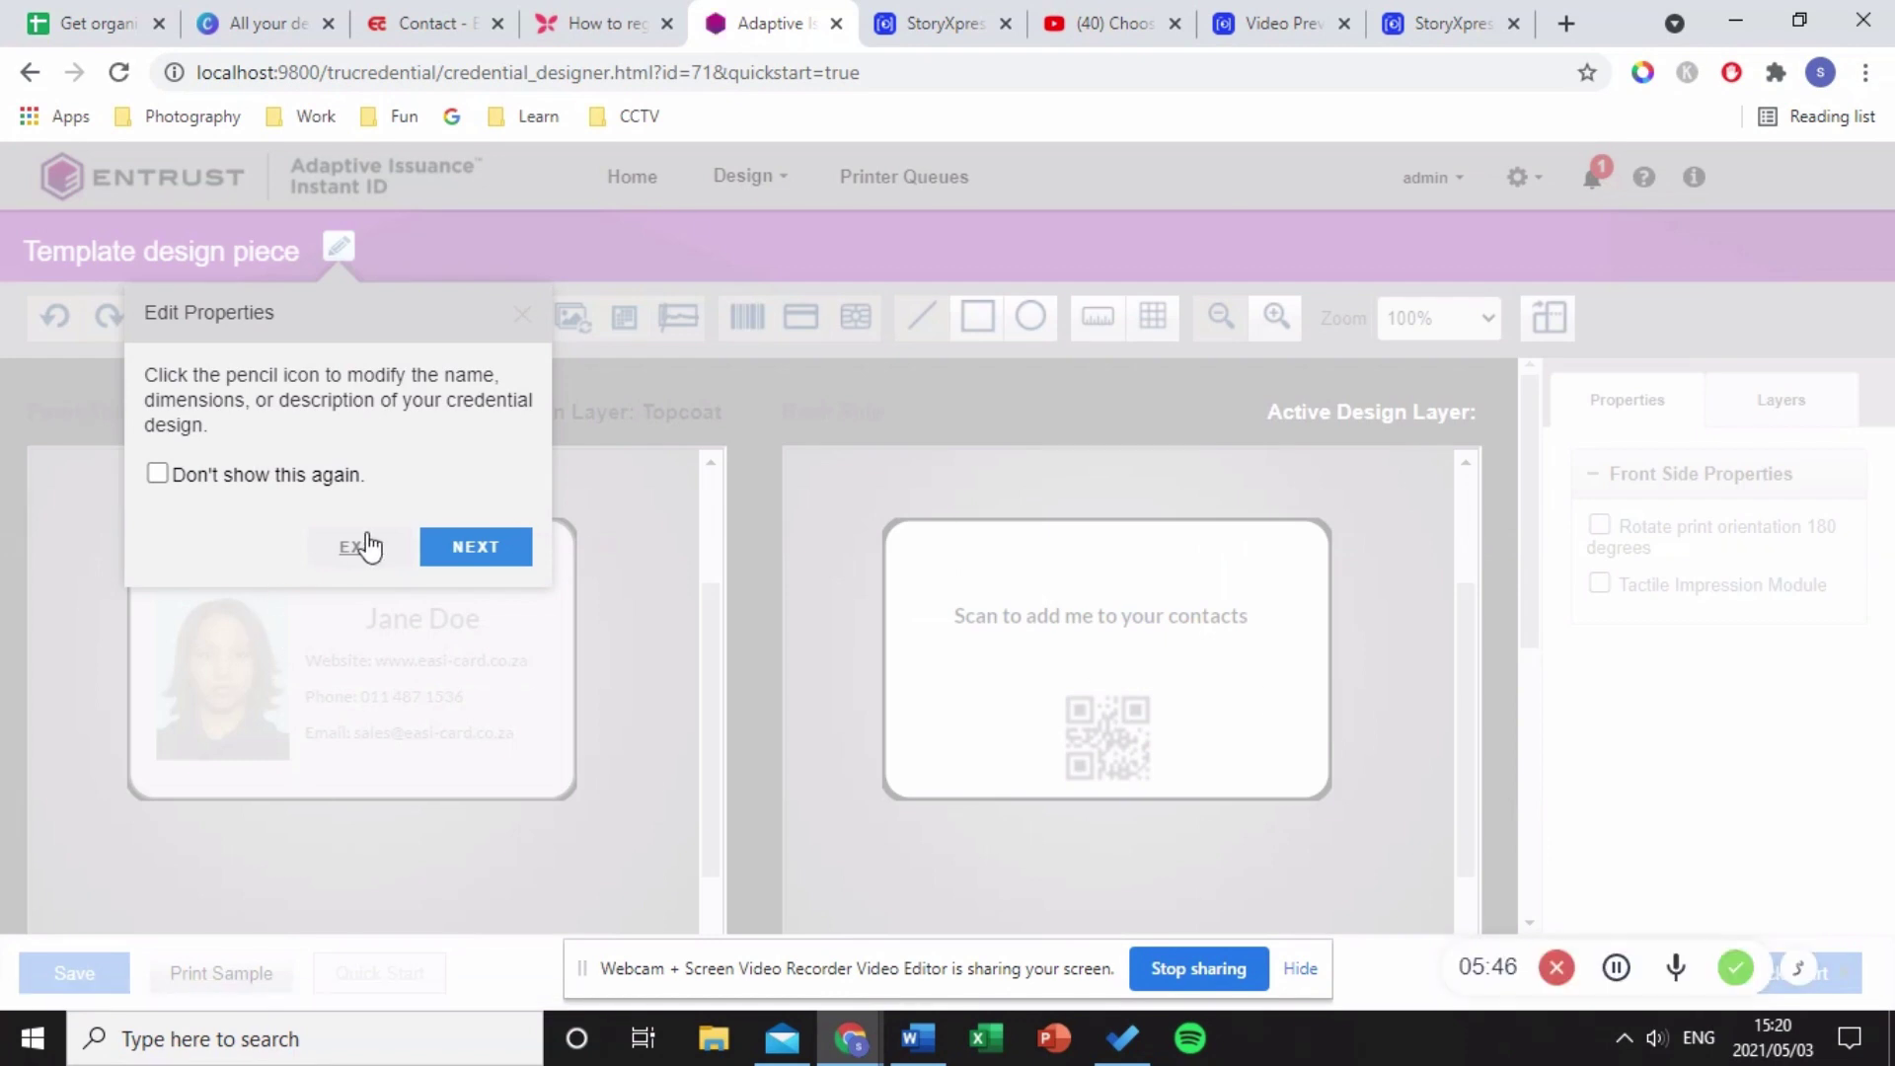
pyautogui.click(357, 546)
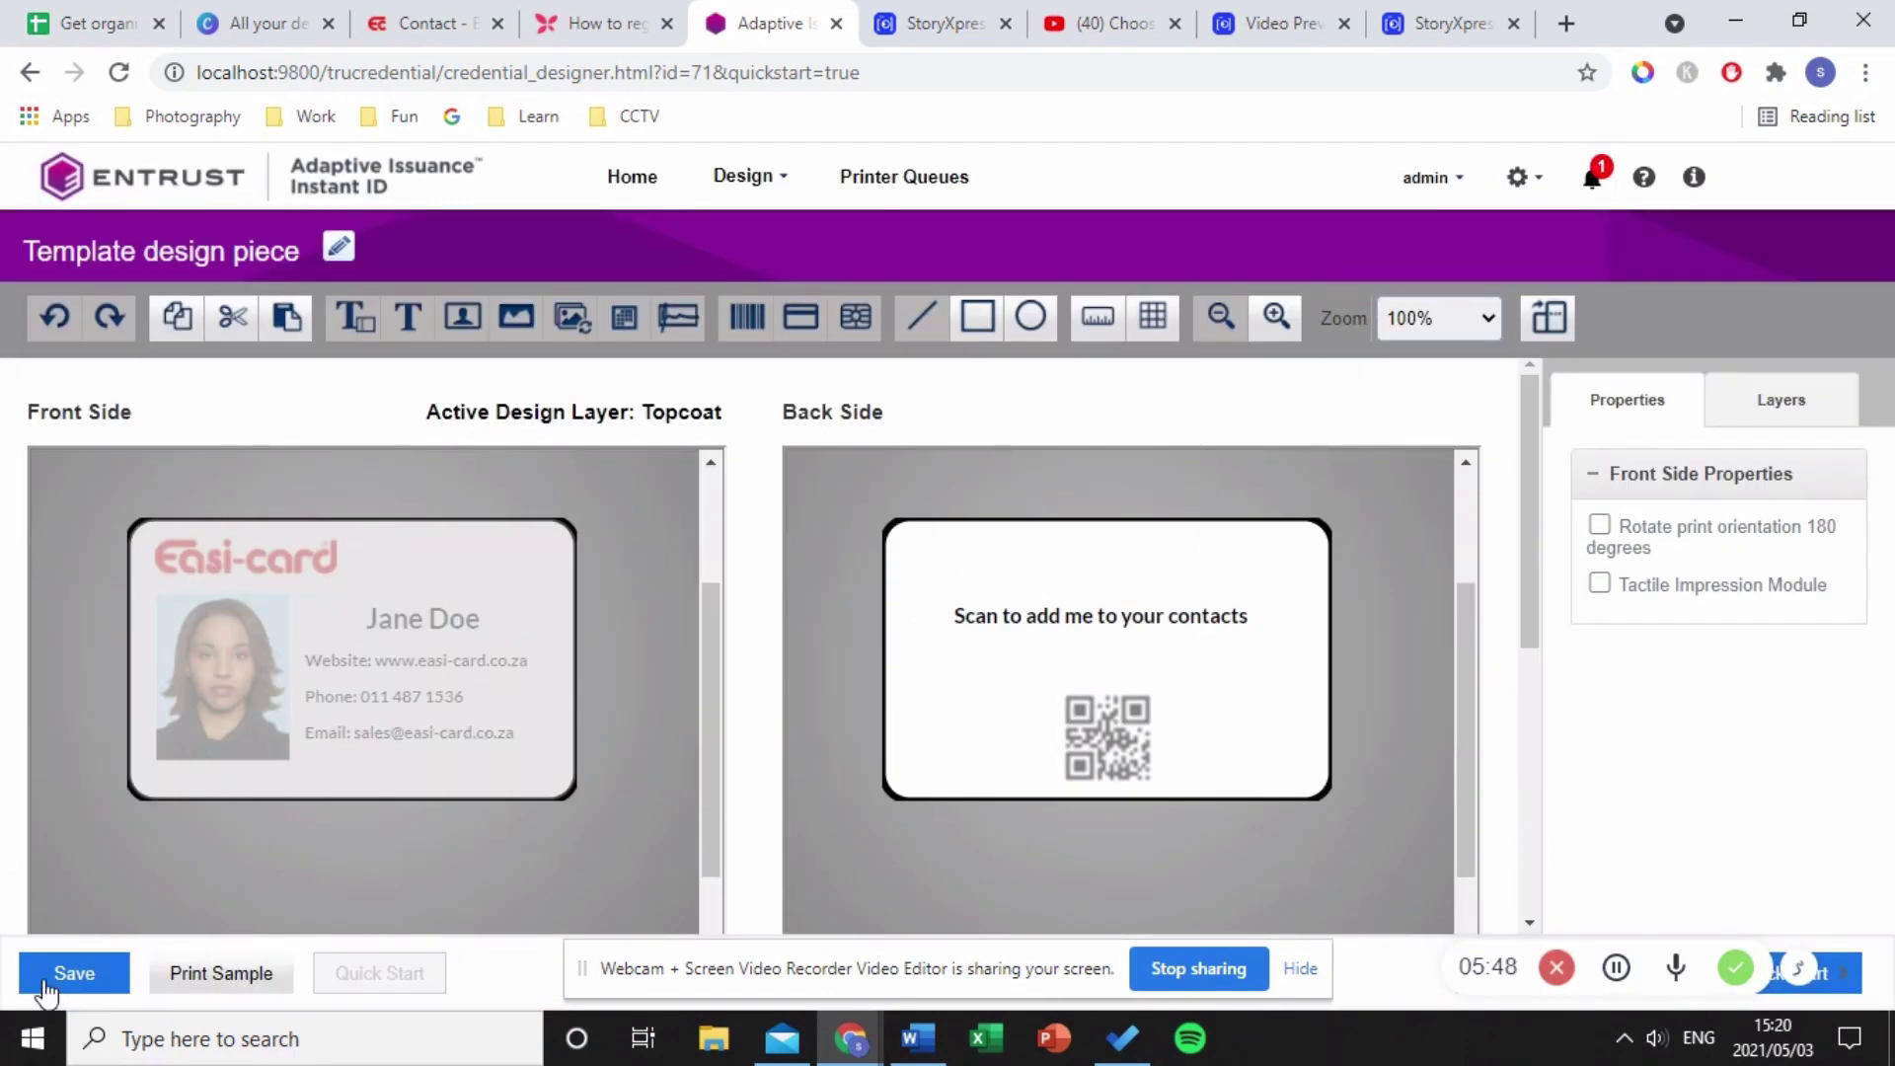
# - Save the credential design again and show the home page designs as a list
pyautogui.click(113, 977)
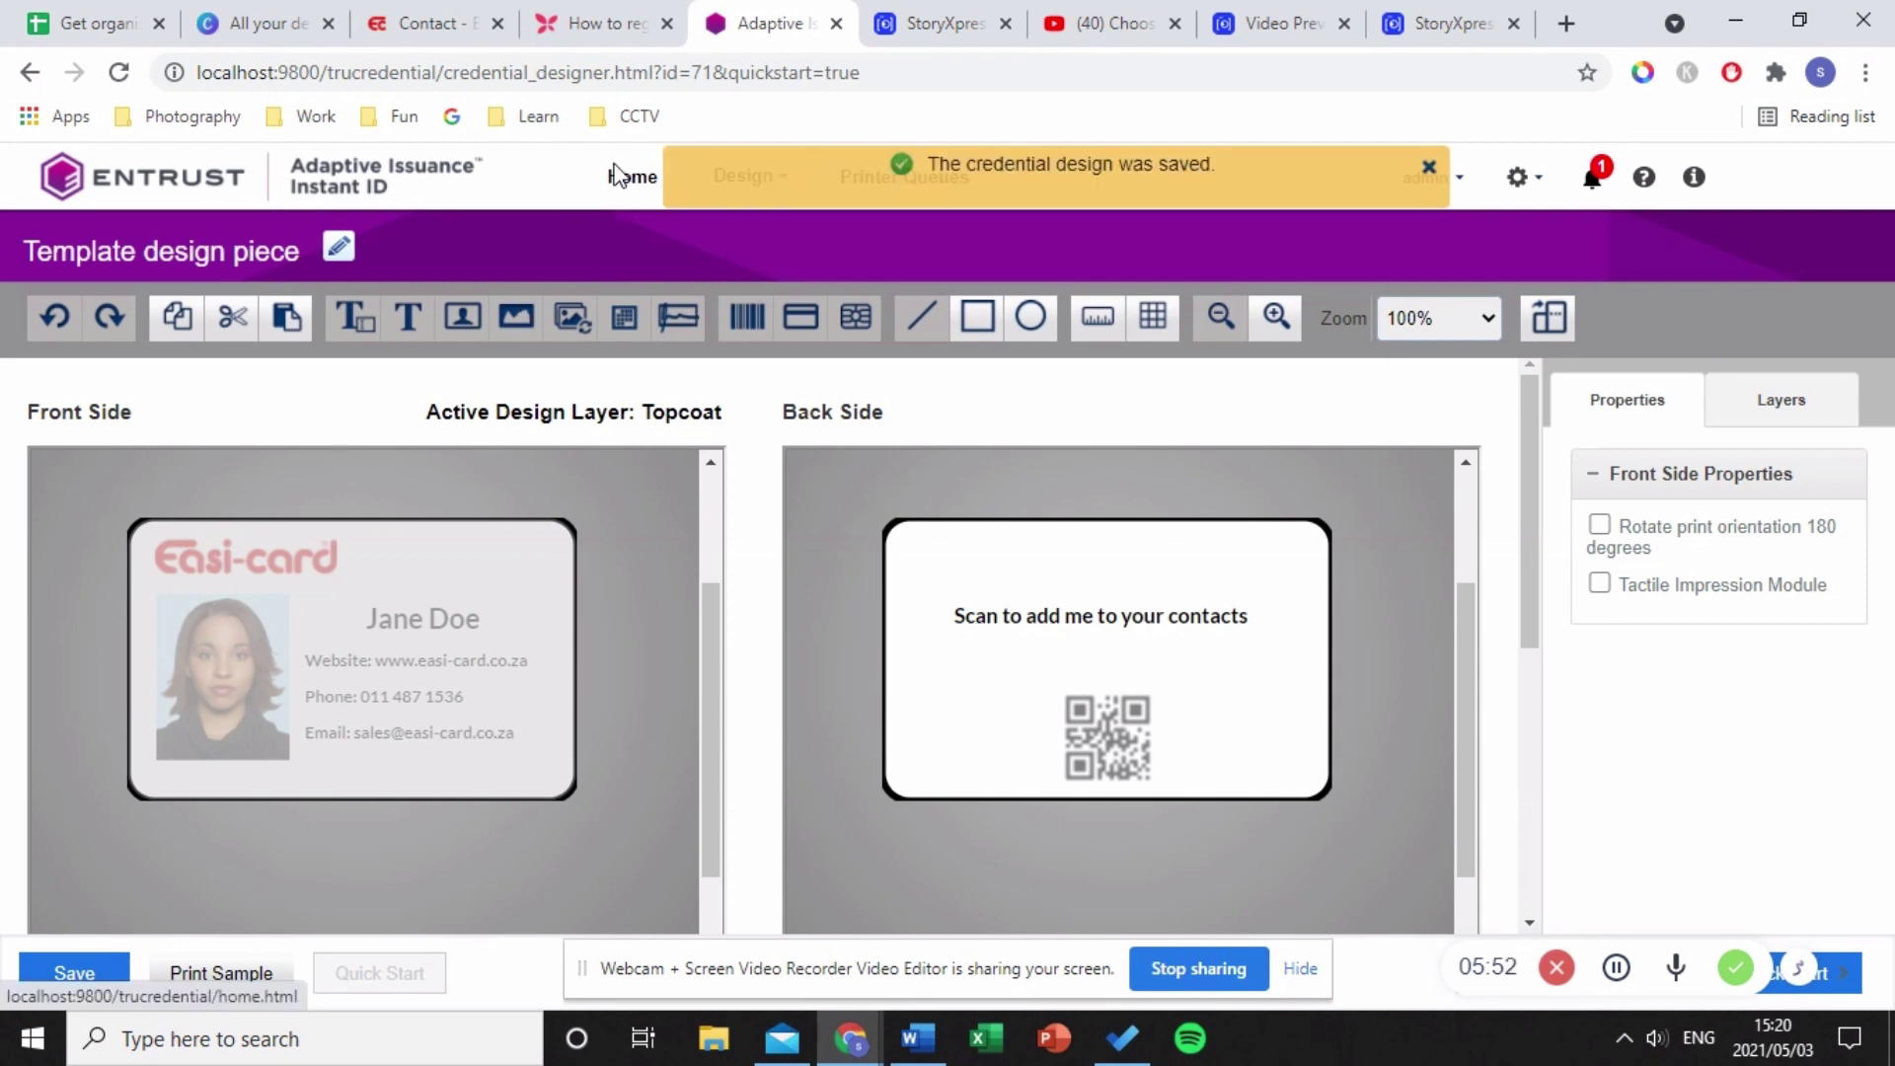
pyautogui.click(625, 193)
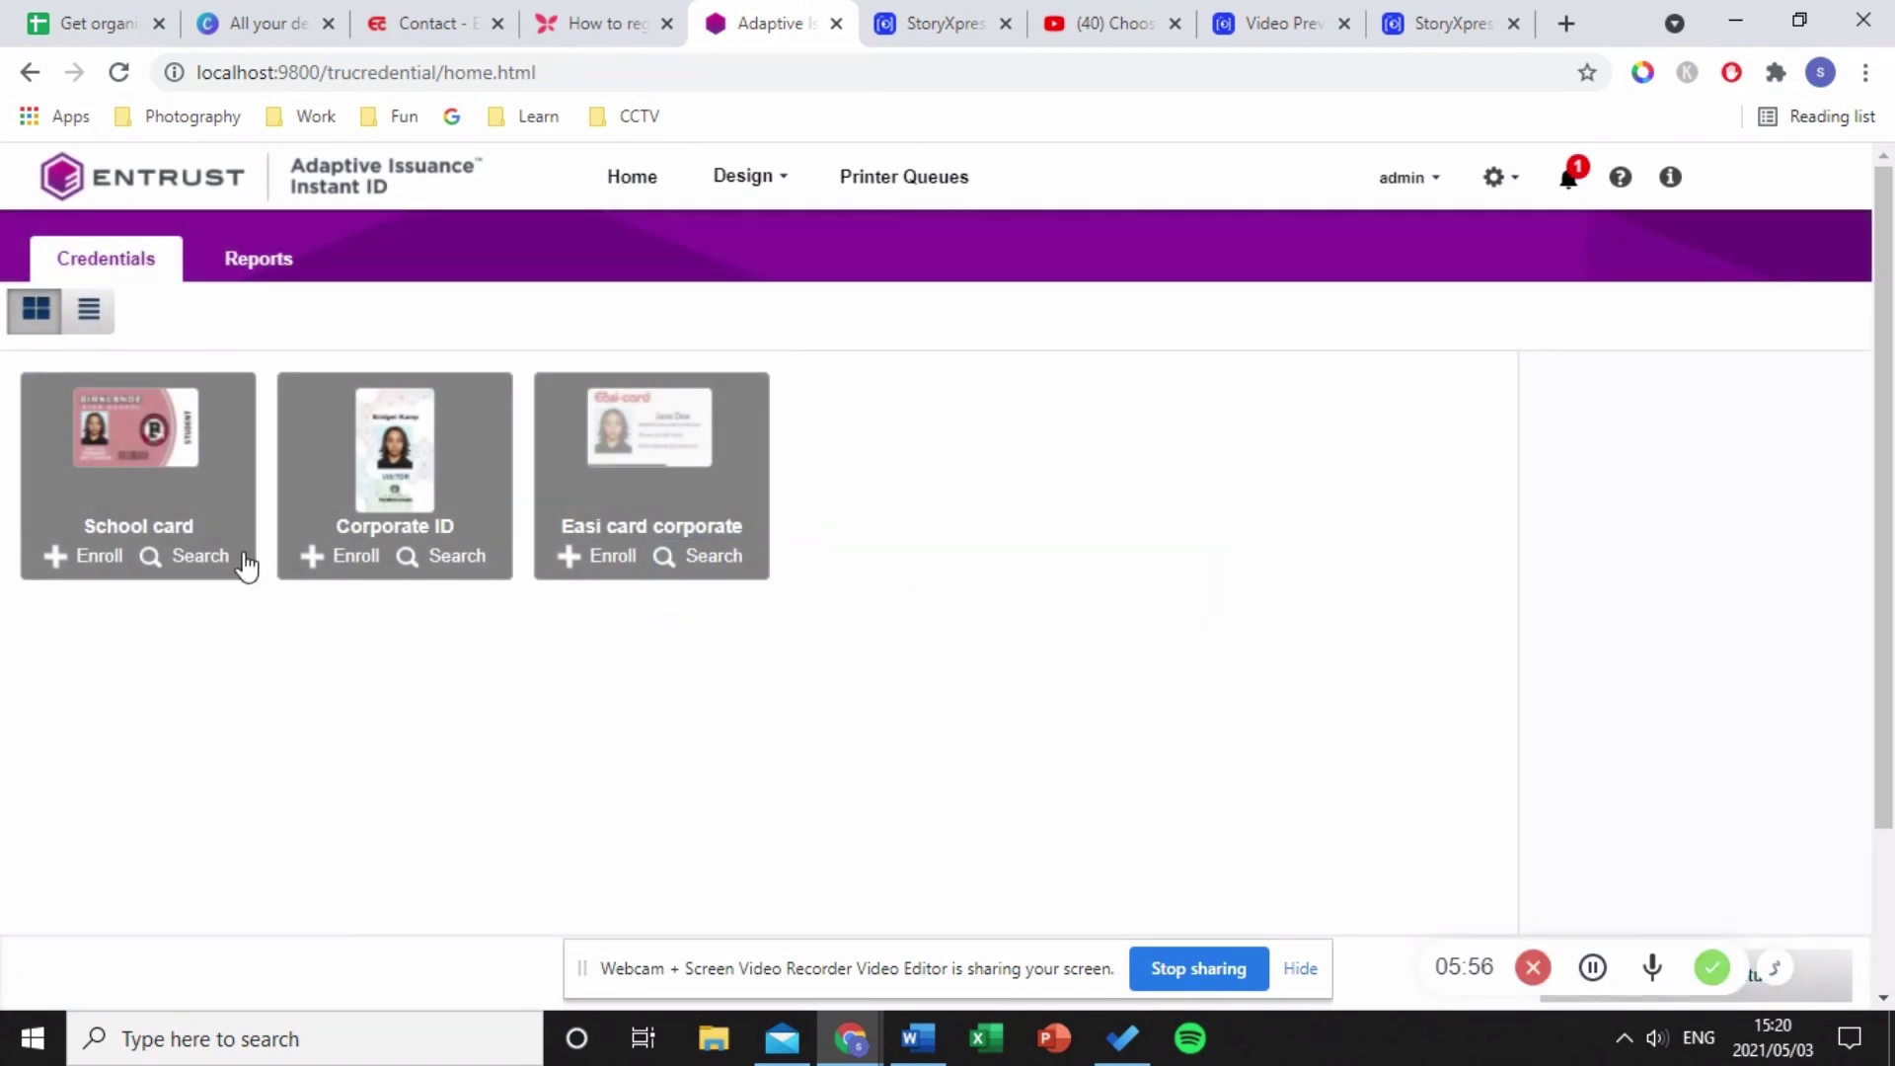
pyautogui.click(88, 310)
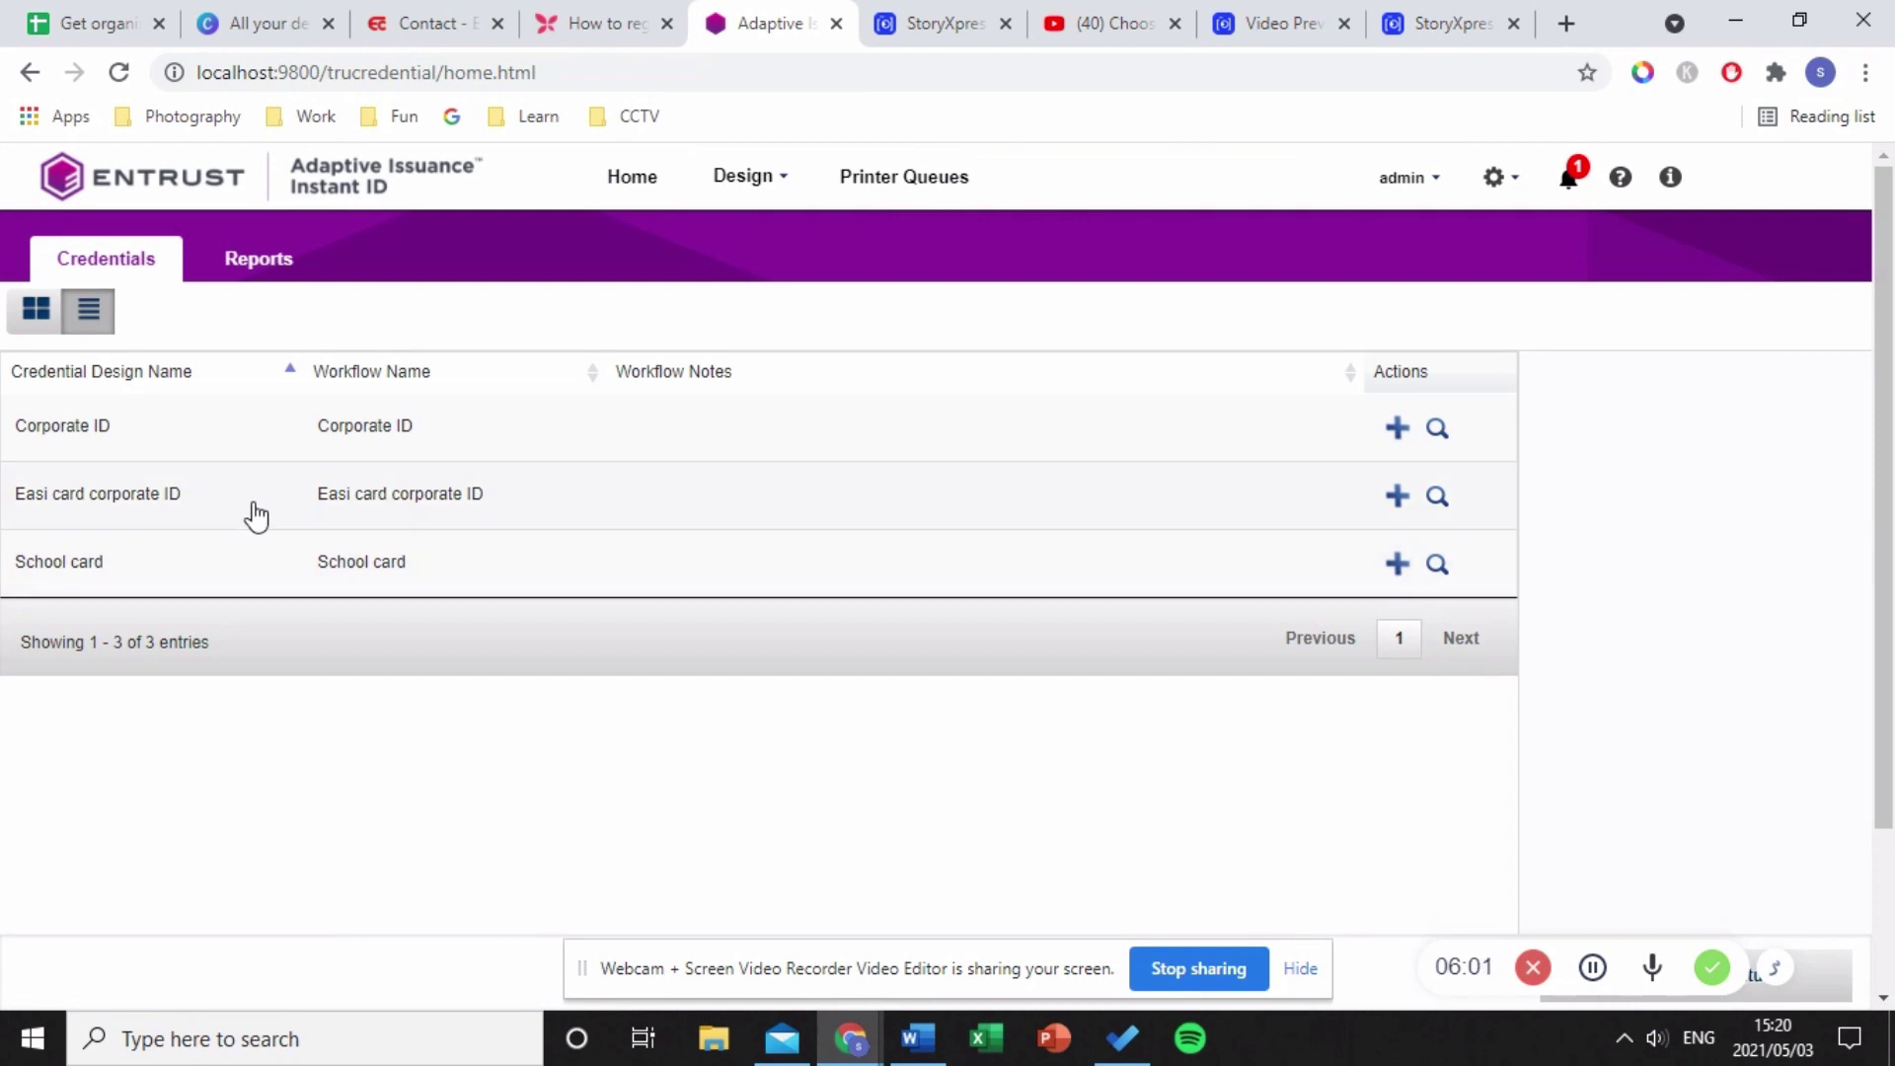
# - Issue a new Easi card corporate ID, entering the bar code, the person's e-mail, first and last name
pyautogui.click(1394, 501)
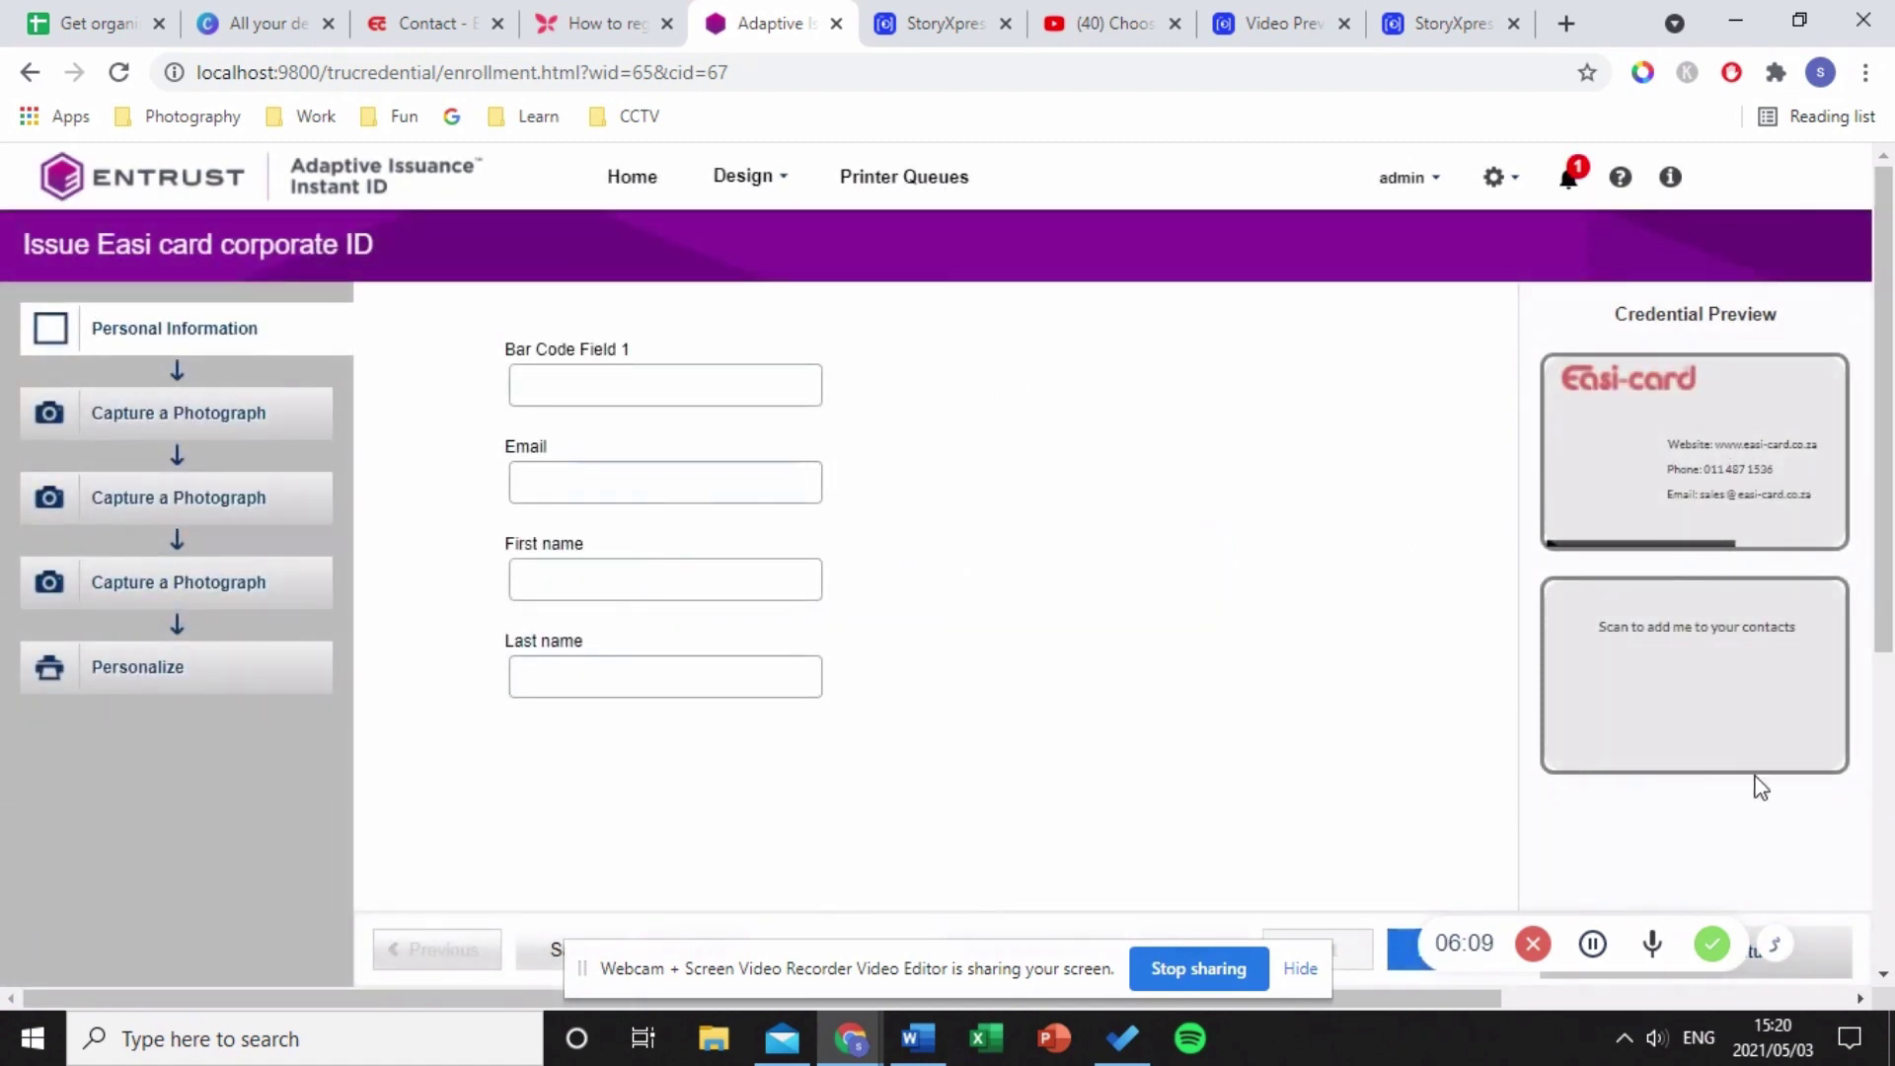
pyautogui.click(538, 382)
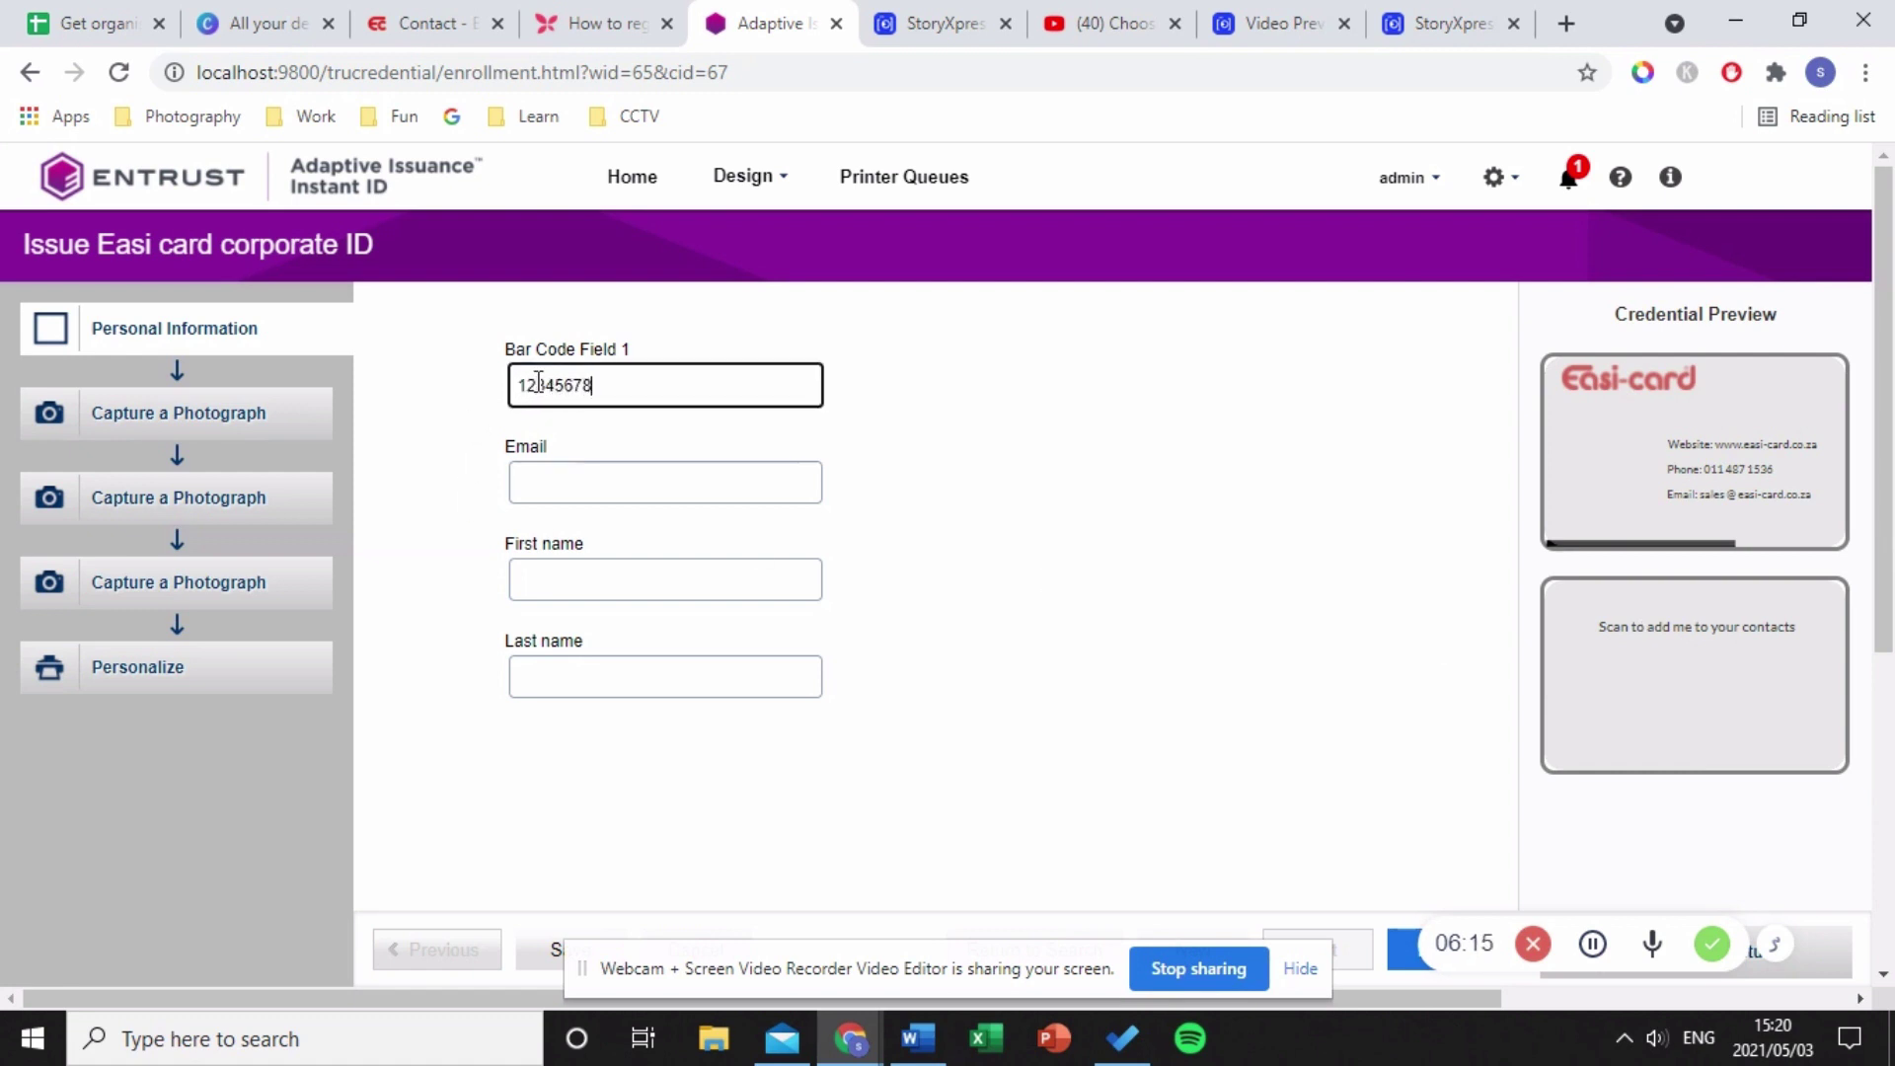
pyautogui.click(608, 467)
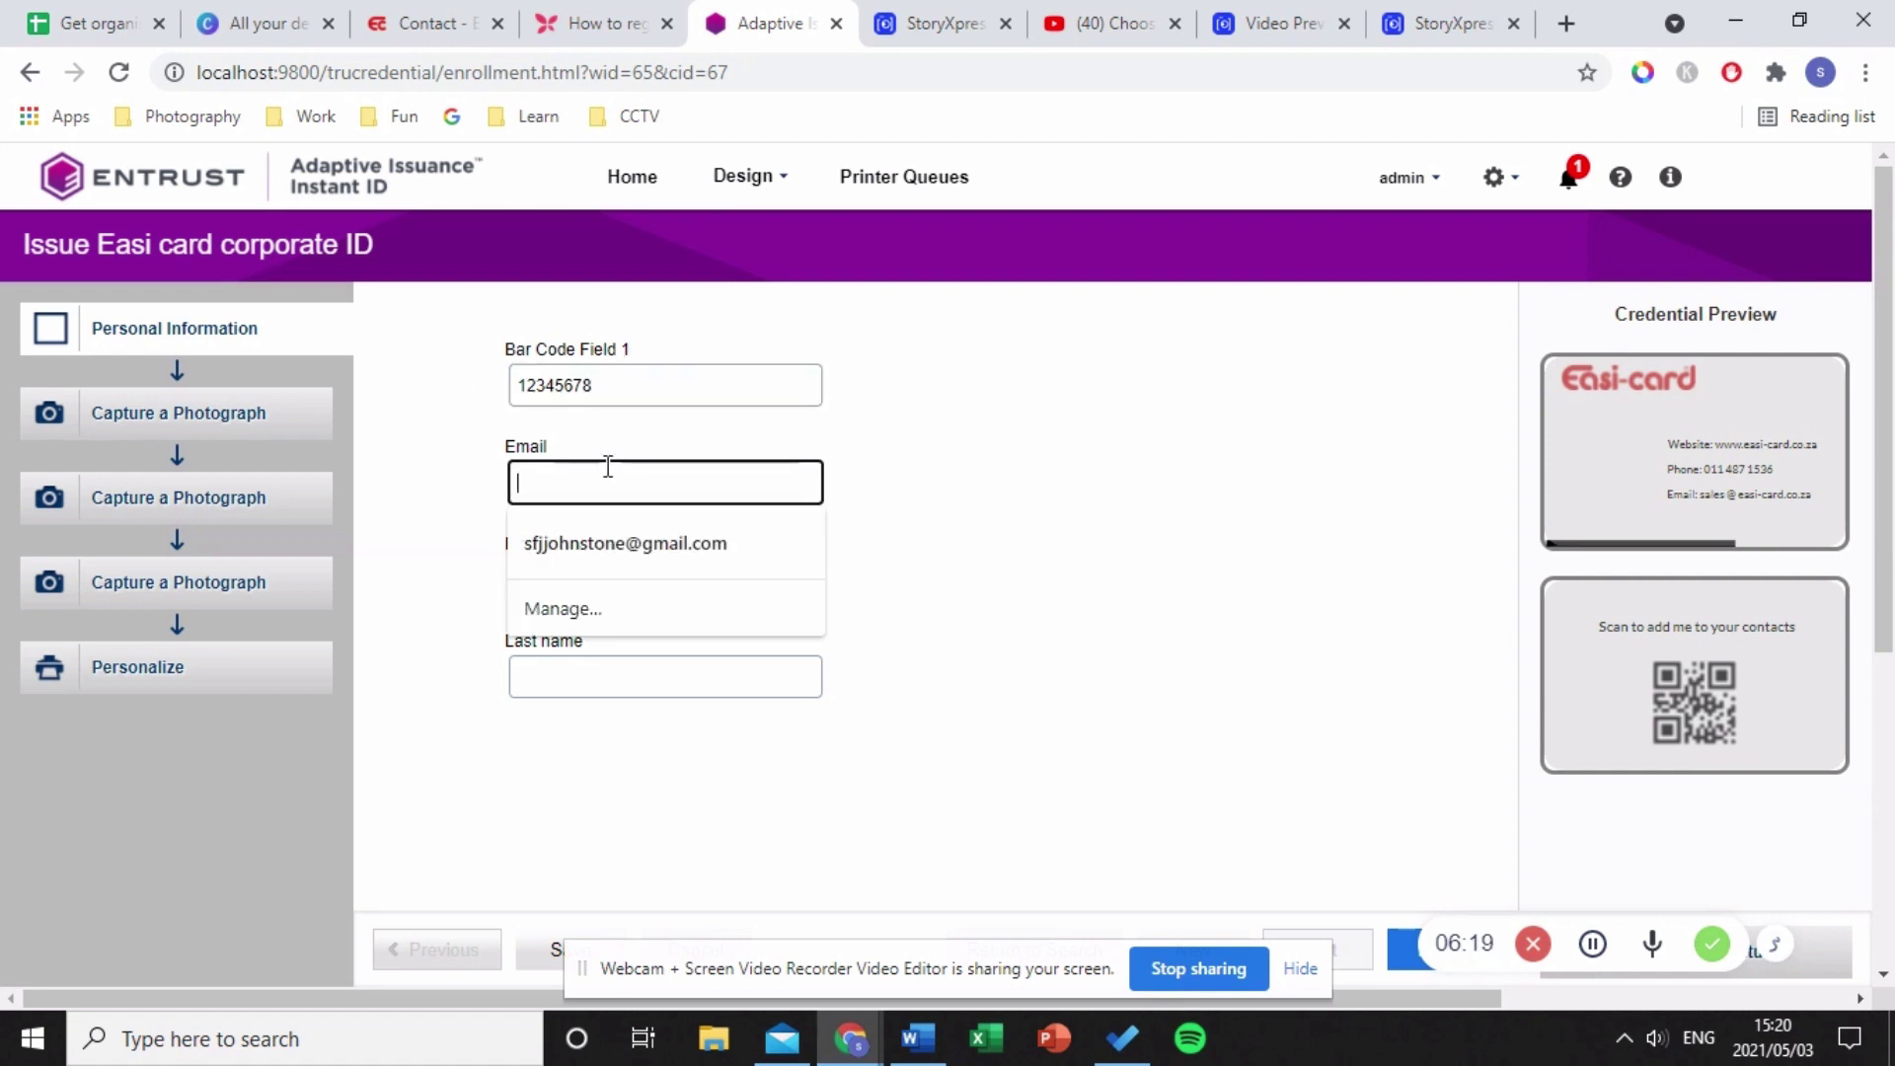
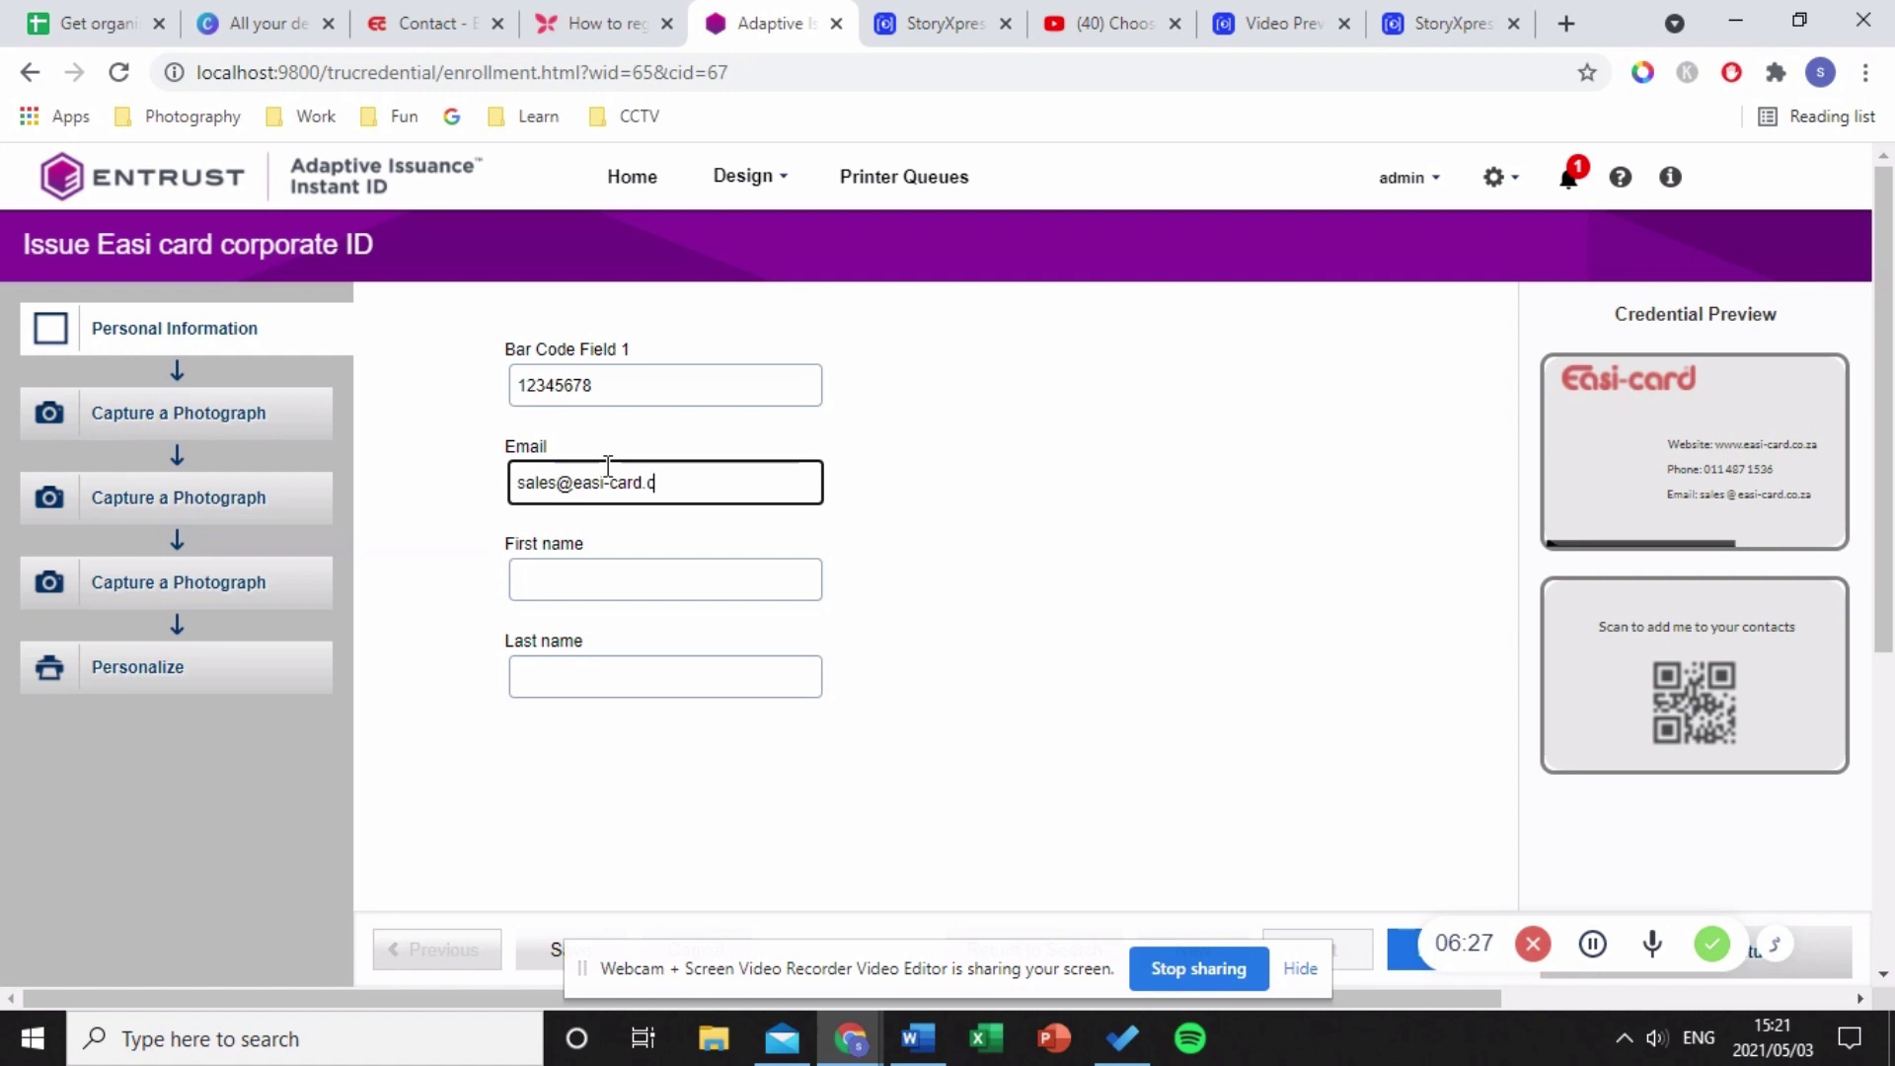
pyautogui.click(594, 580)
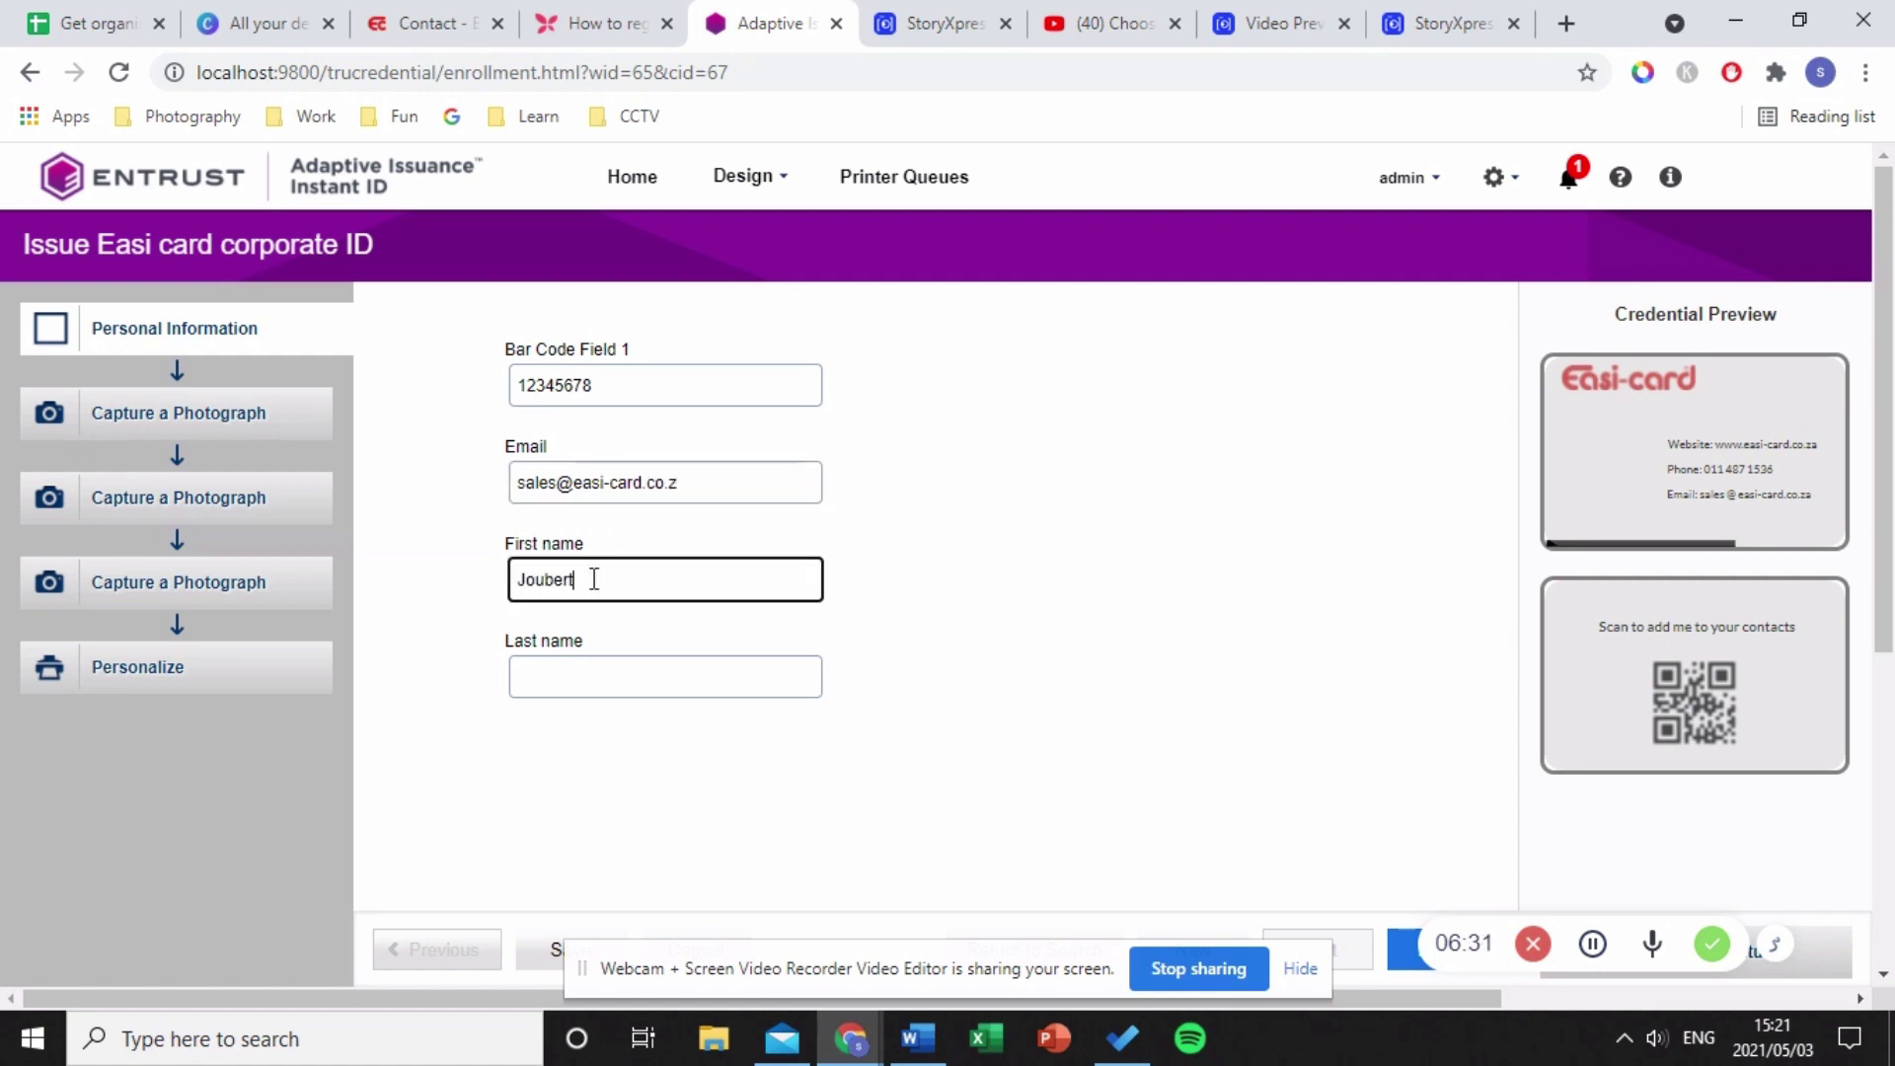
pyautogui.click(581, 661)
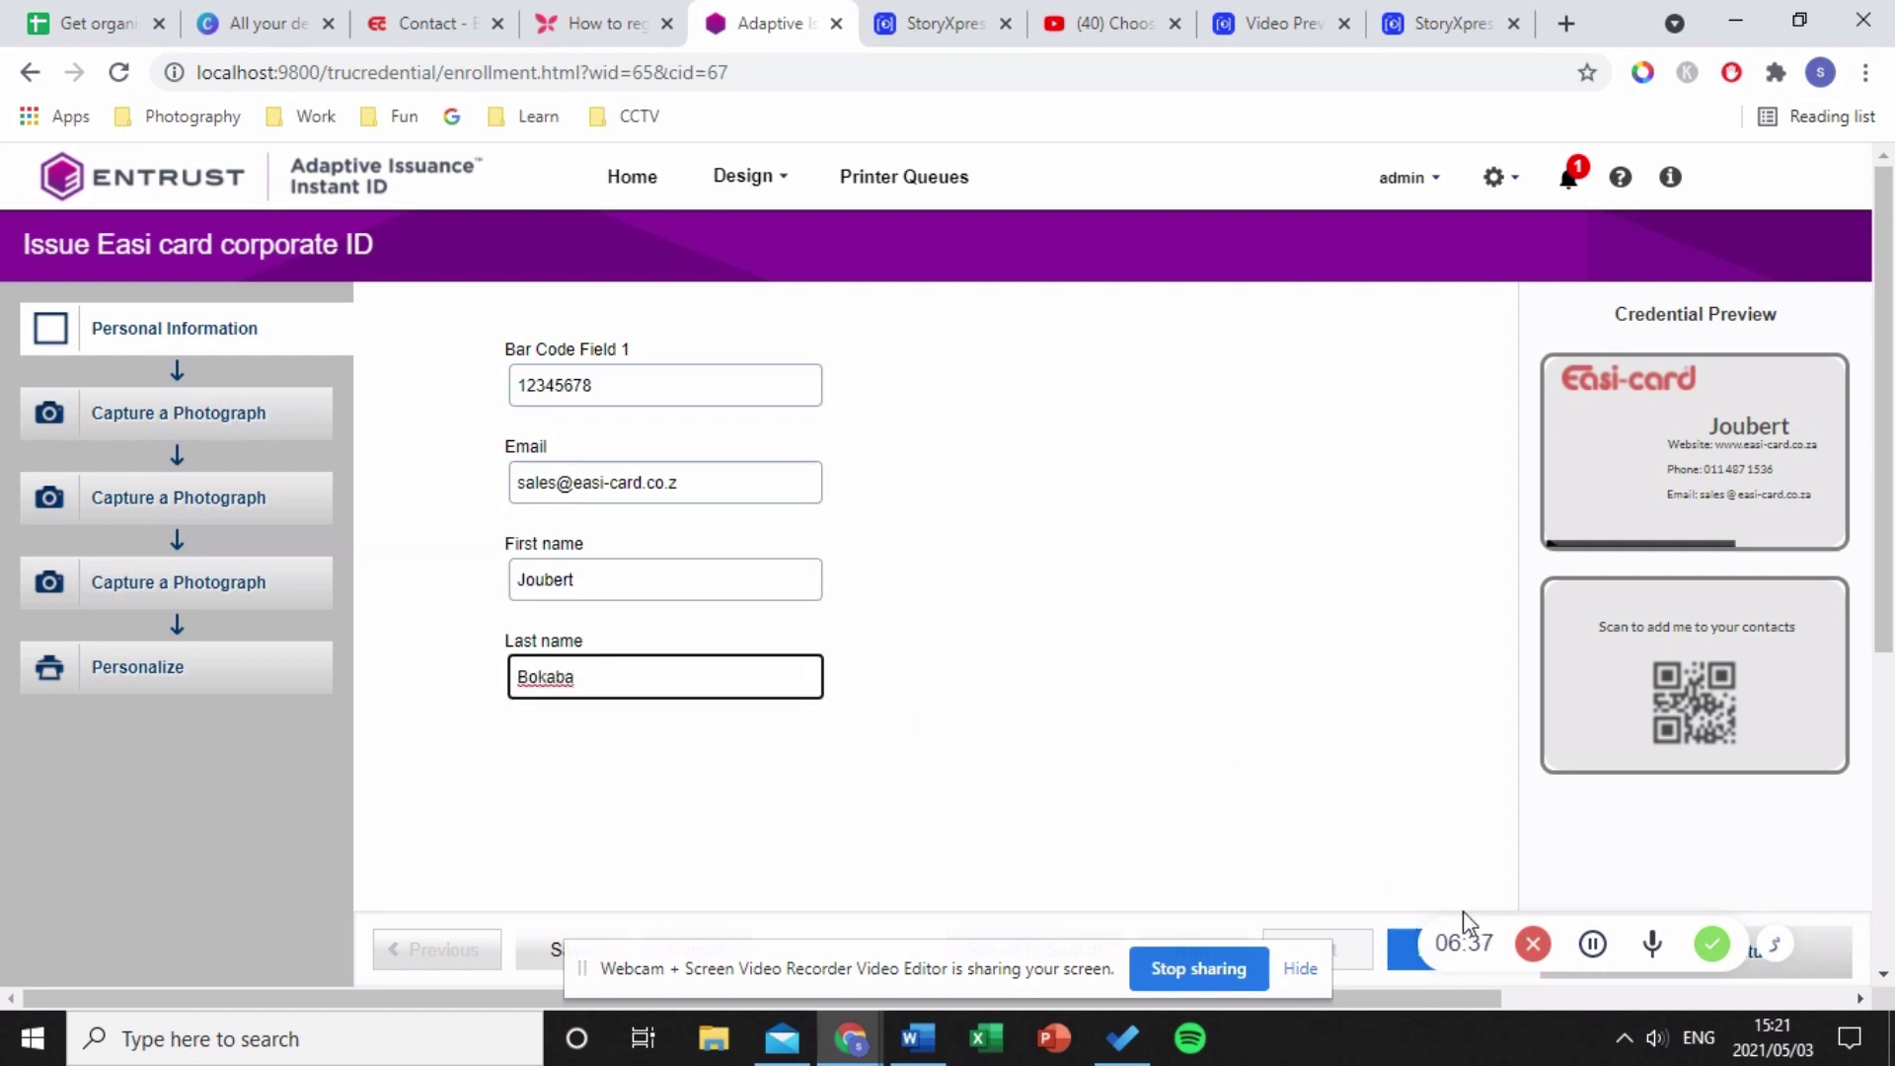
pyautogui.click(1408, 954)
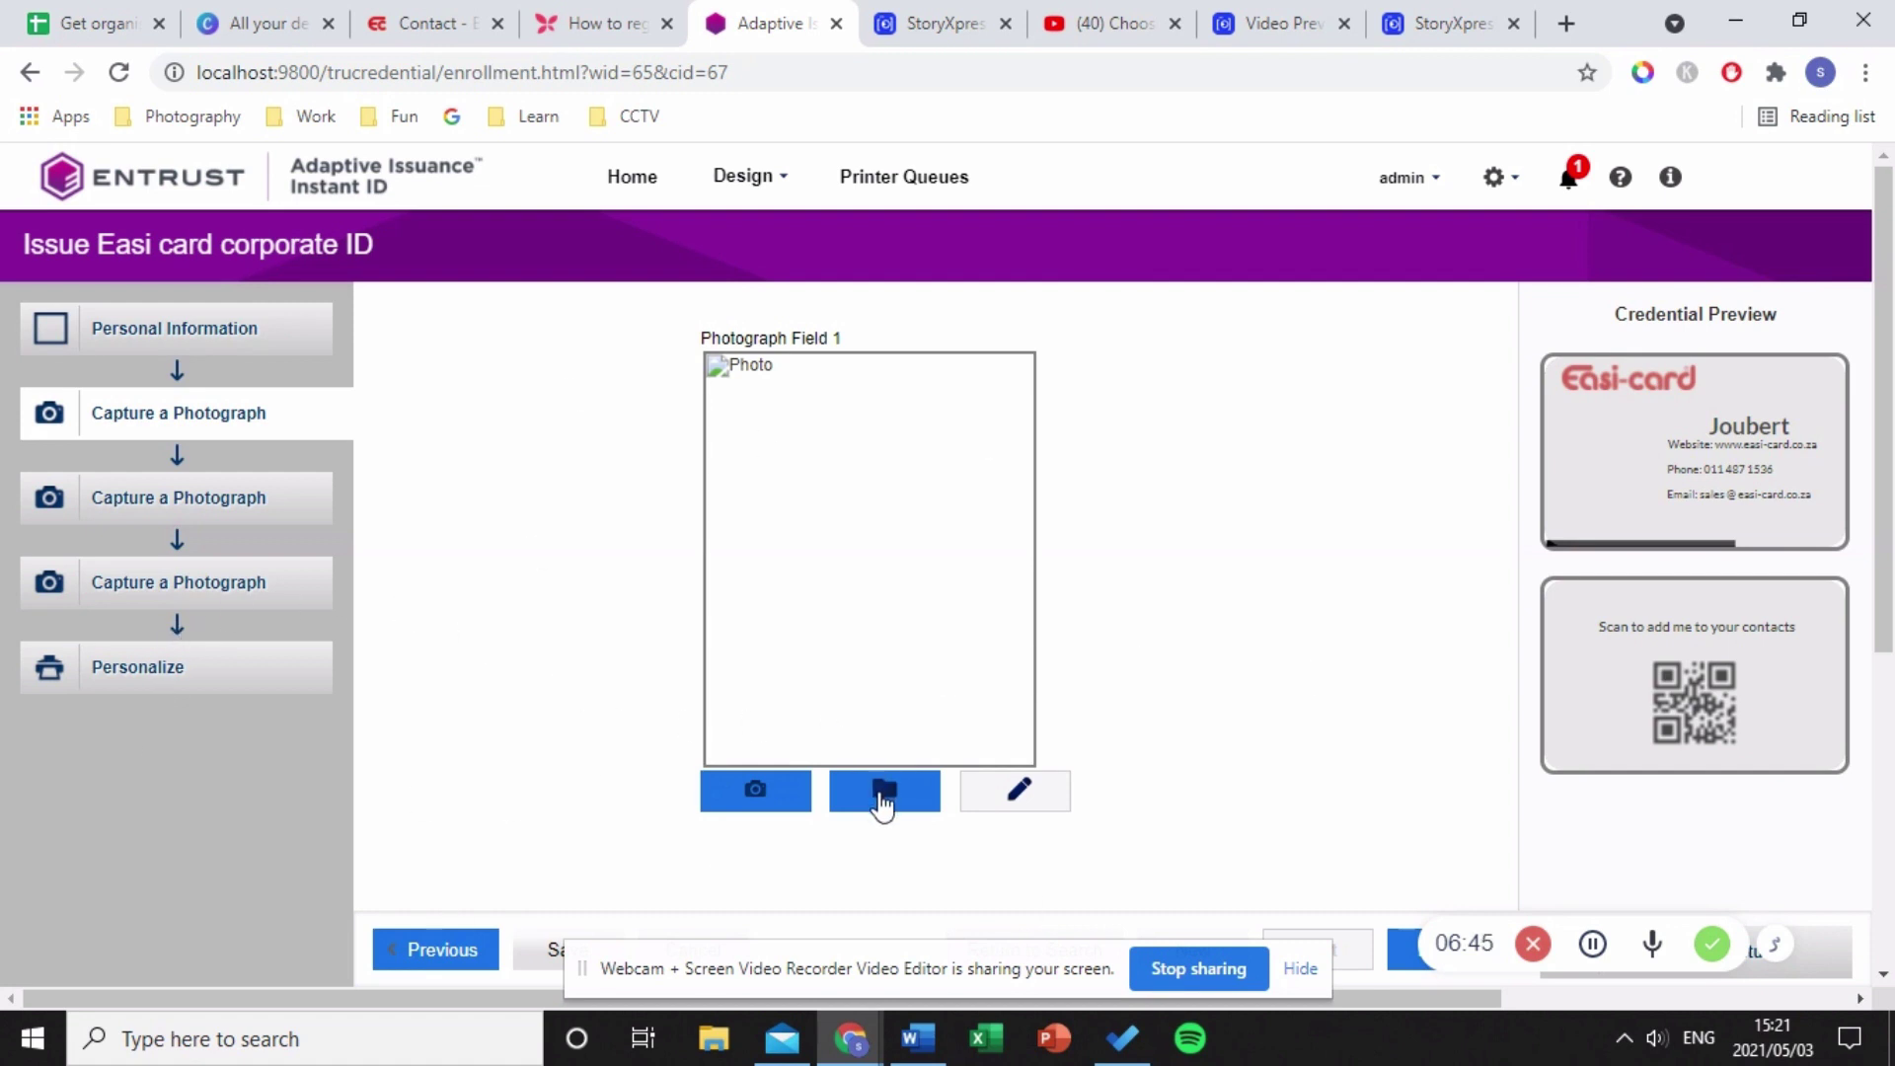
# - Load the Staff image from Downloads as the card photo
pyautogui.click(883, 801)
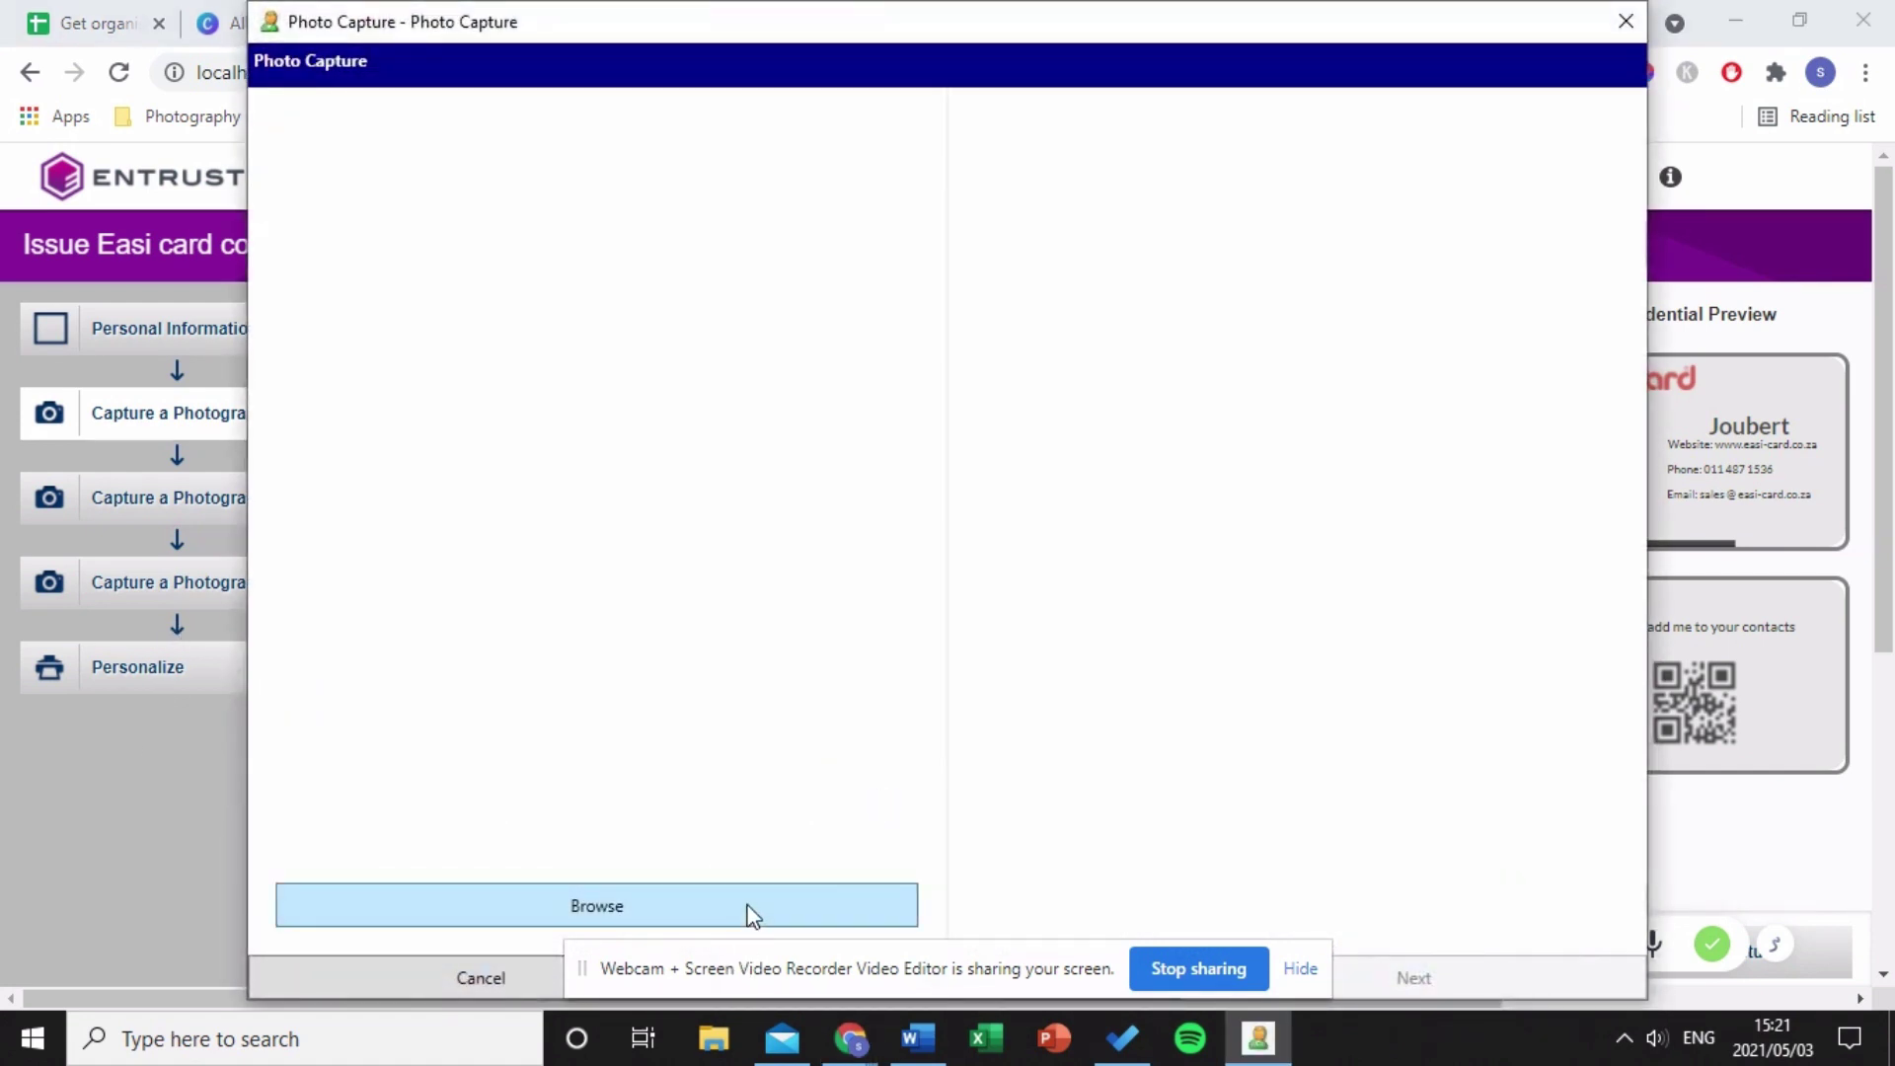
pyautogui.click(747, 906)
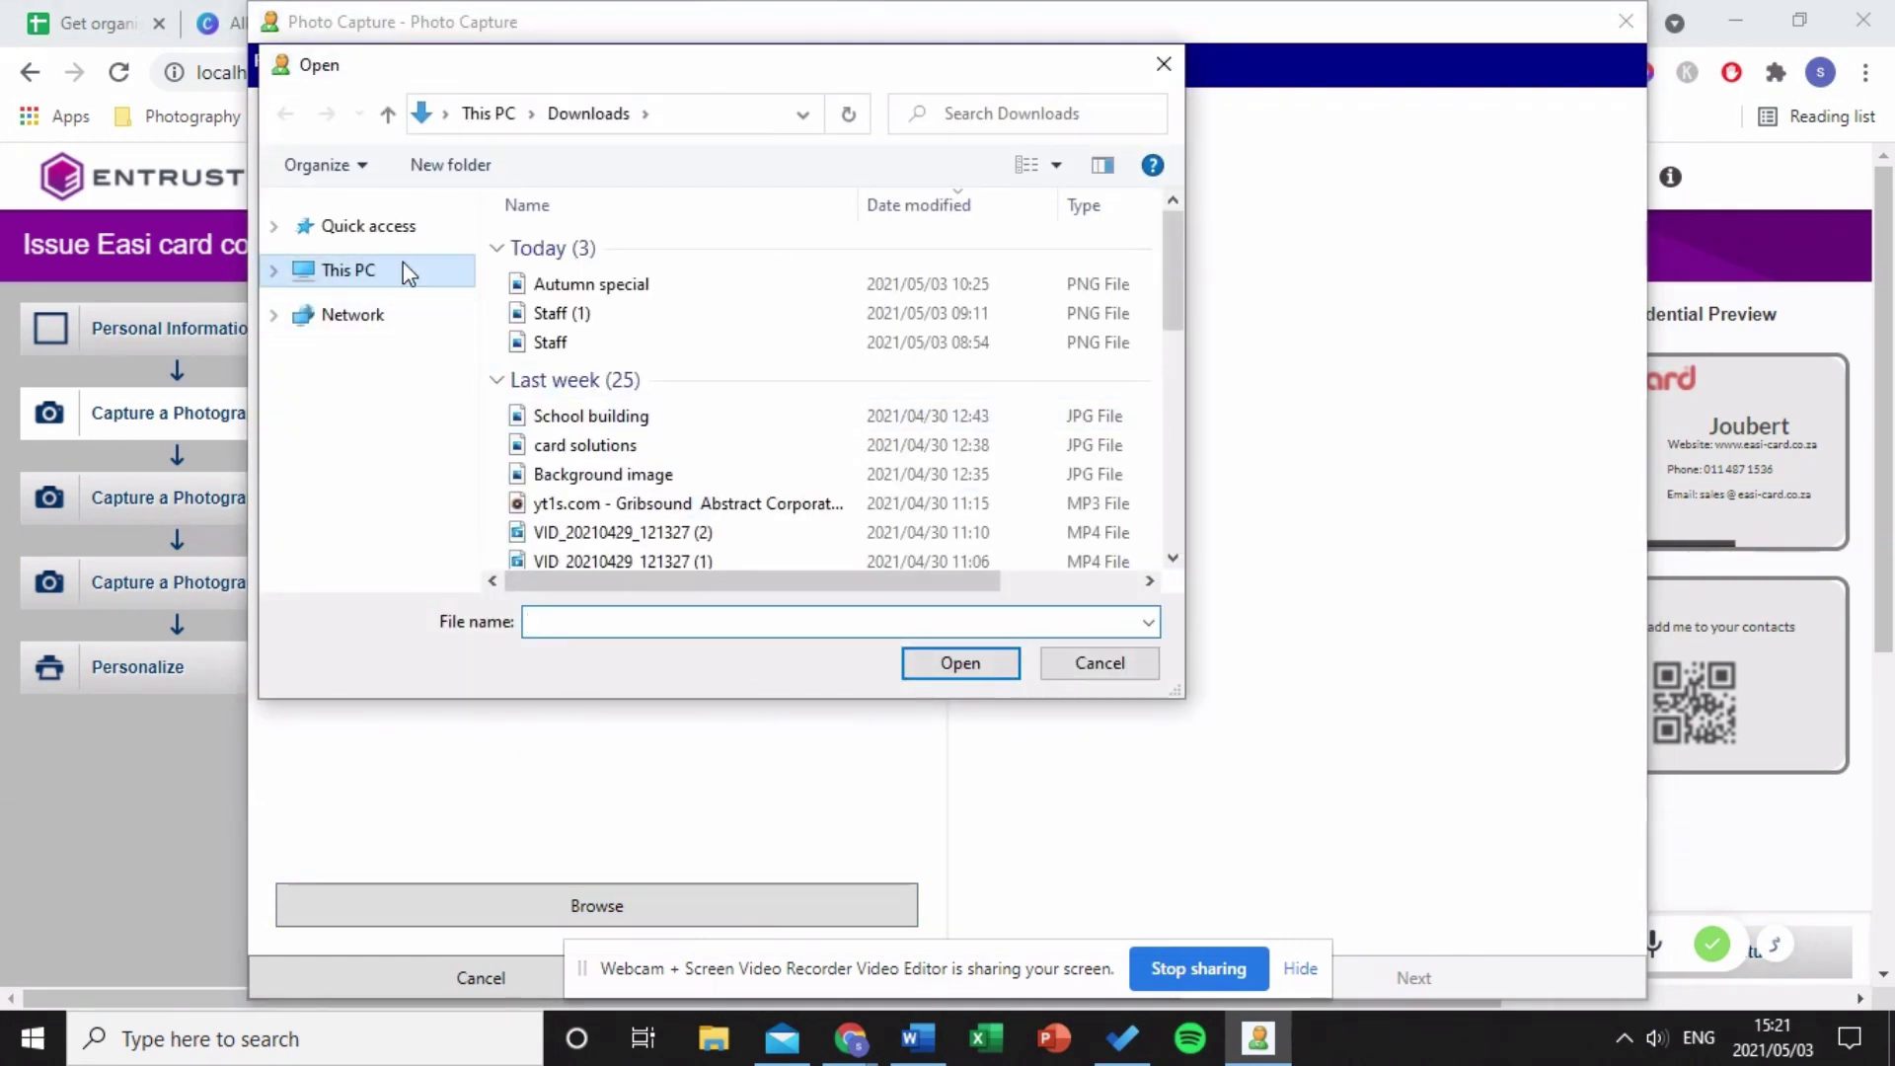
pyautogui.click(591, 343)
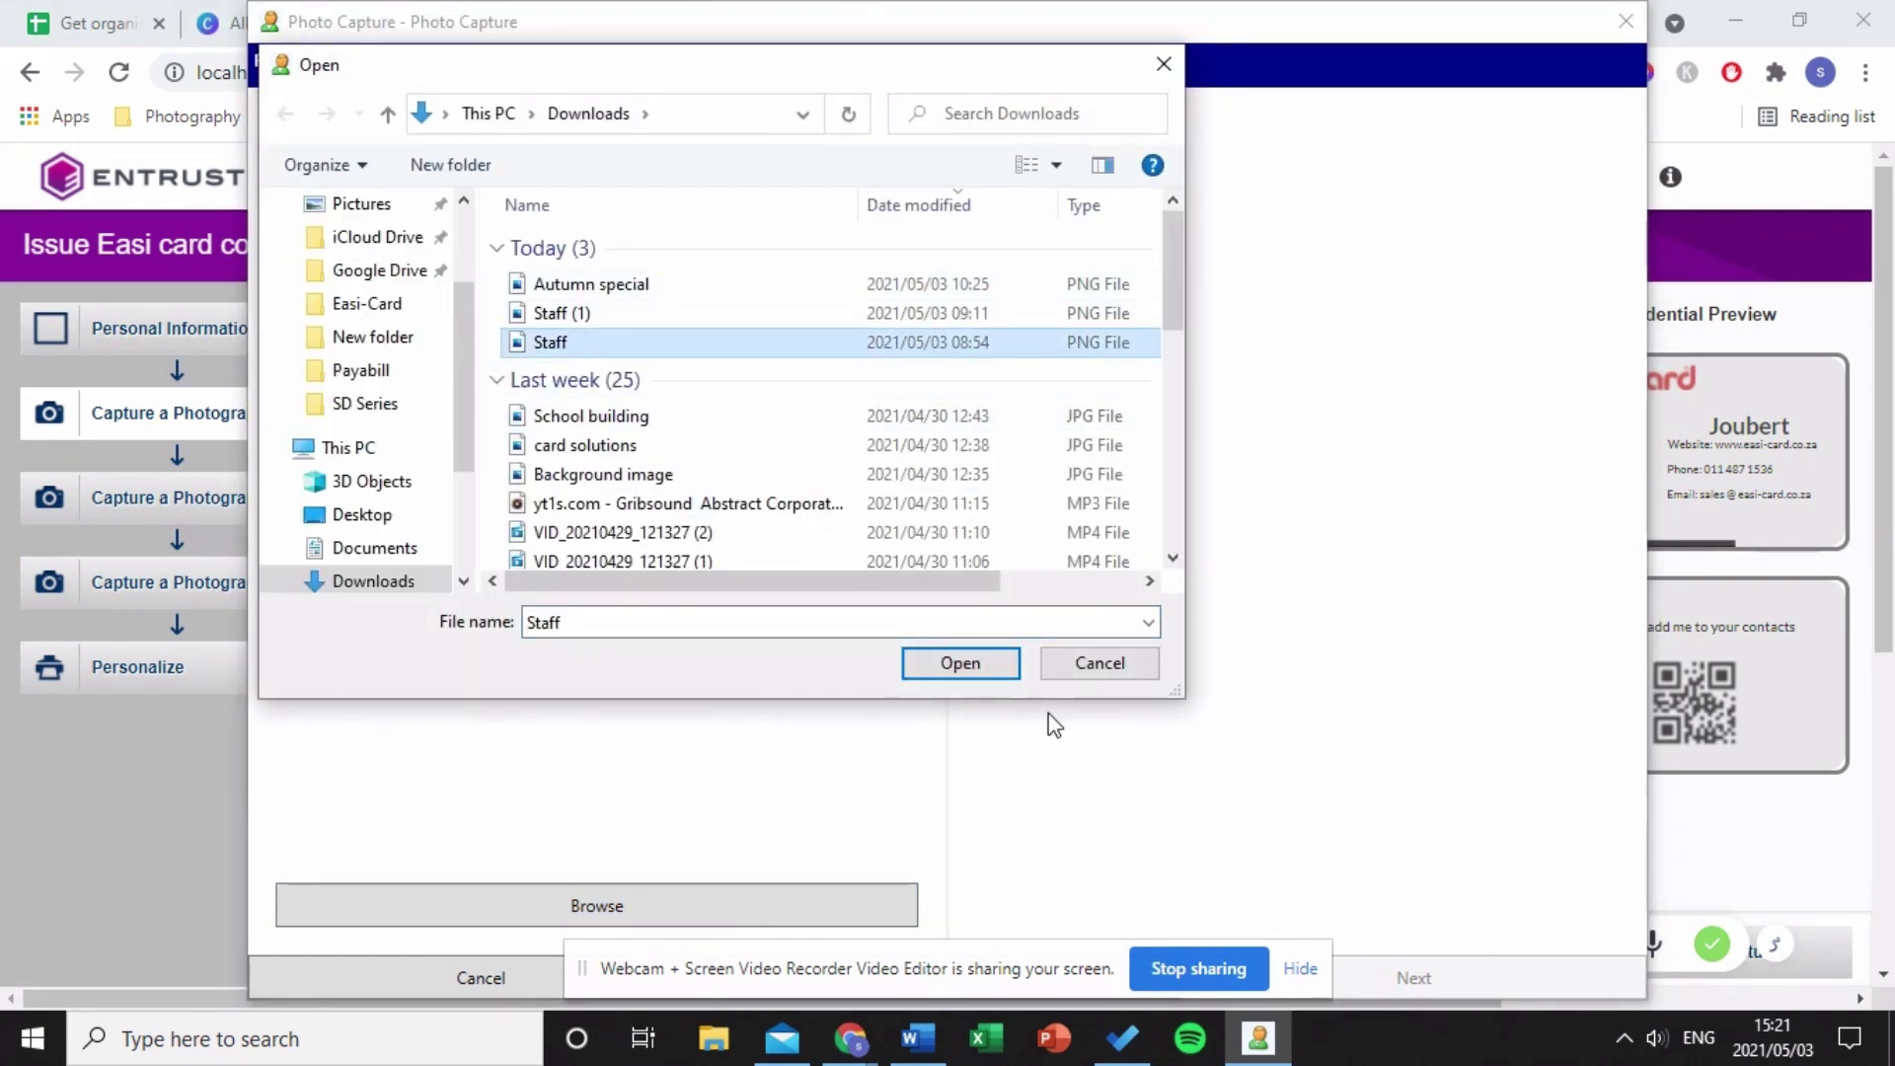
pyautogui.click(988, 663)
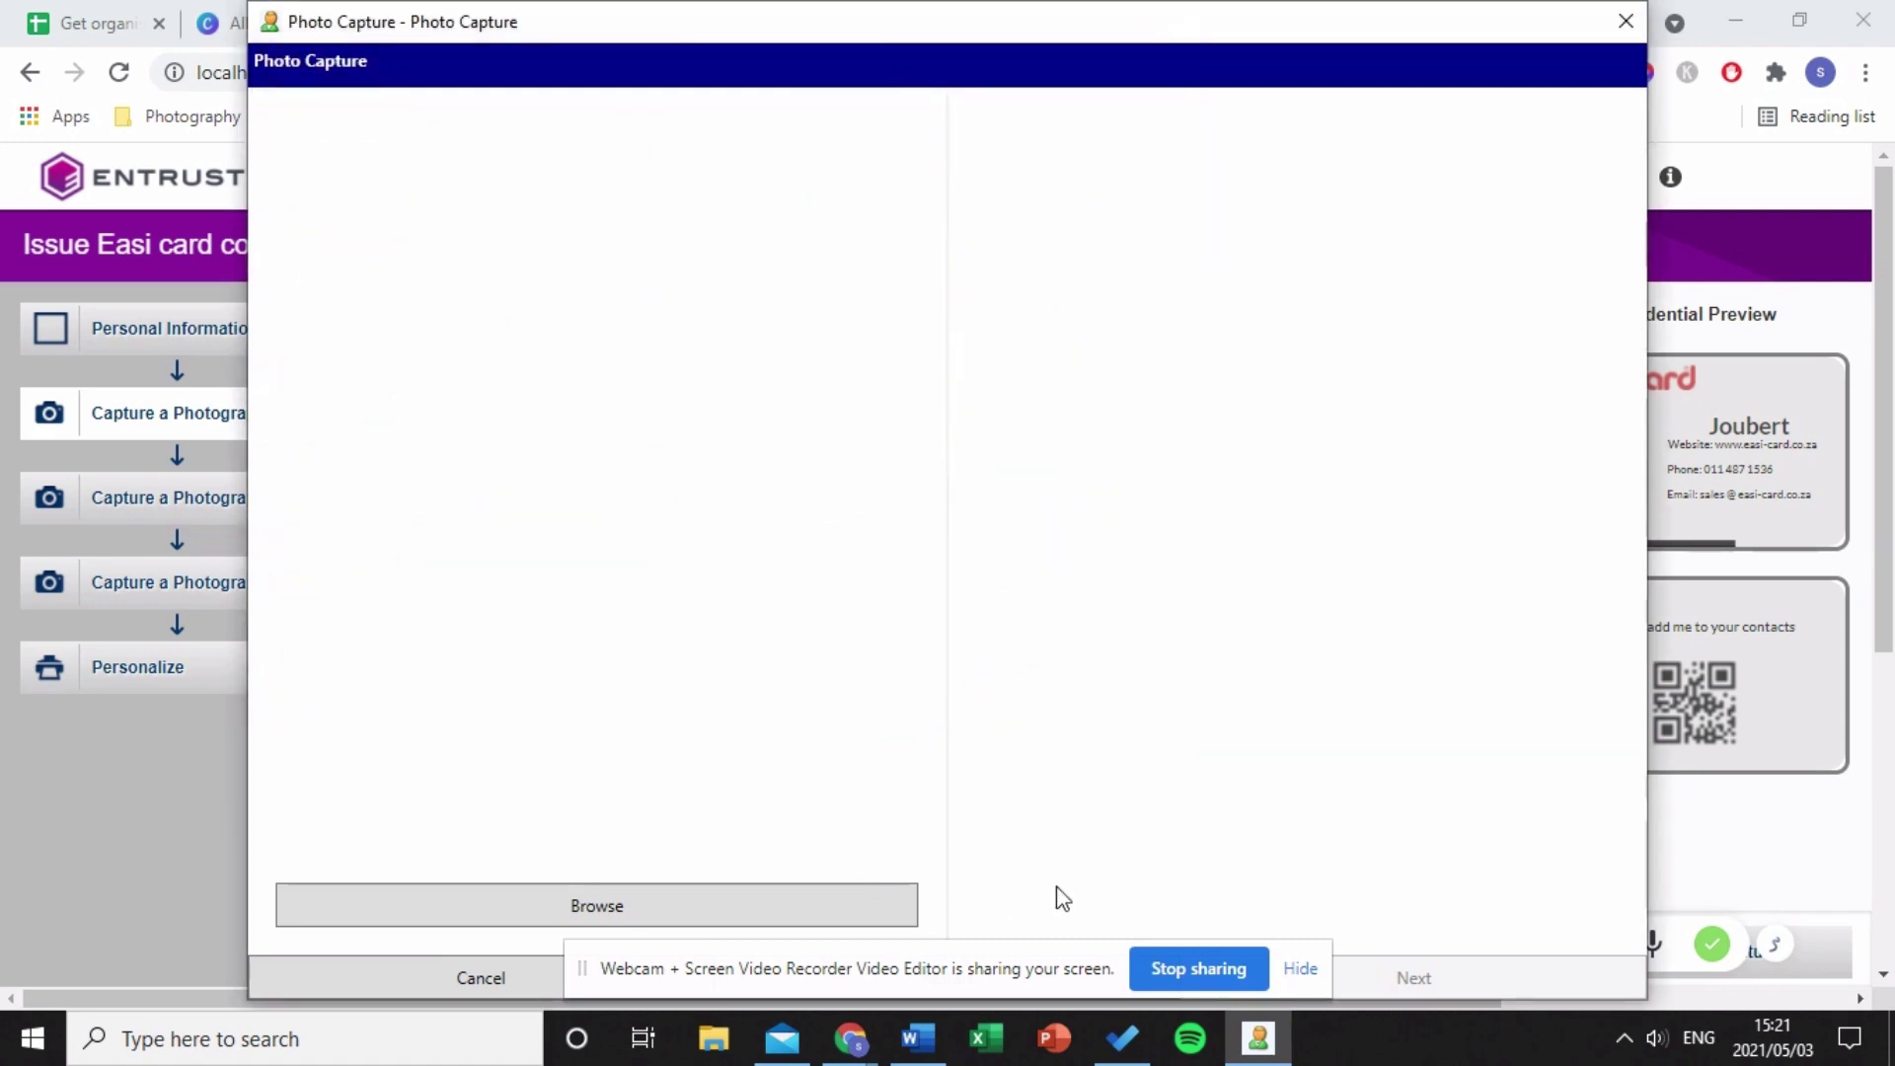
pyautogui.click(1408, 979)
pyautogui.click(1382, 979)
pyautogui.click(744, 904)
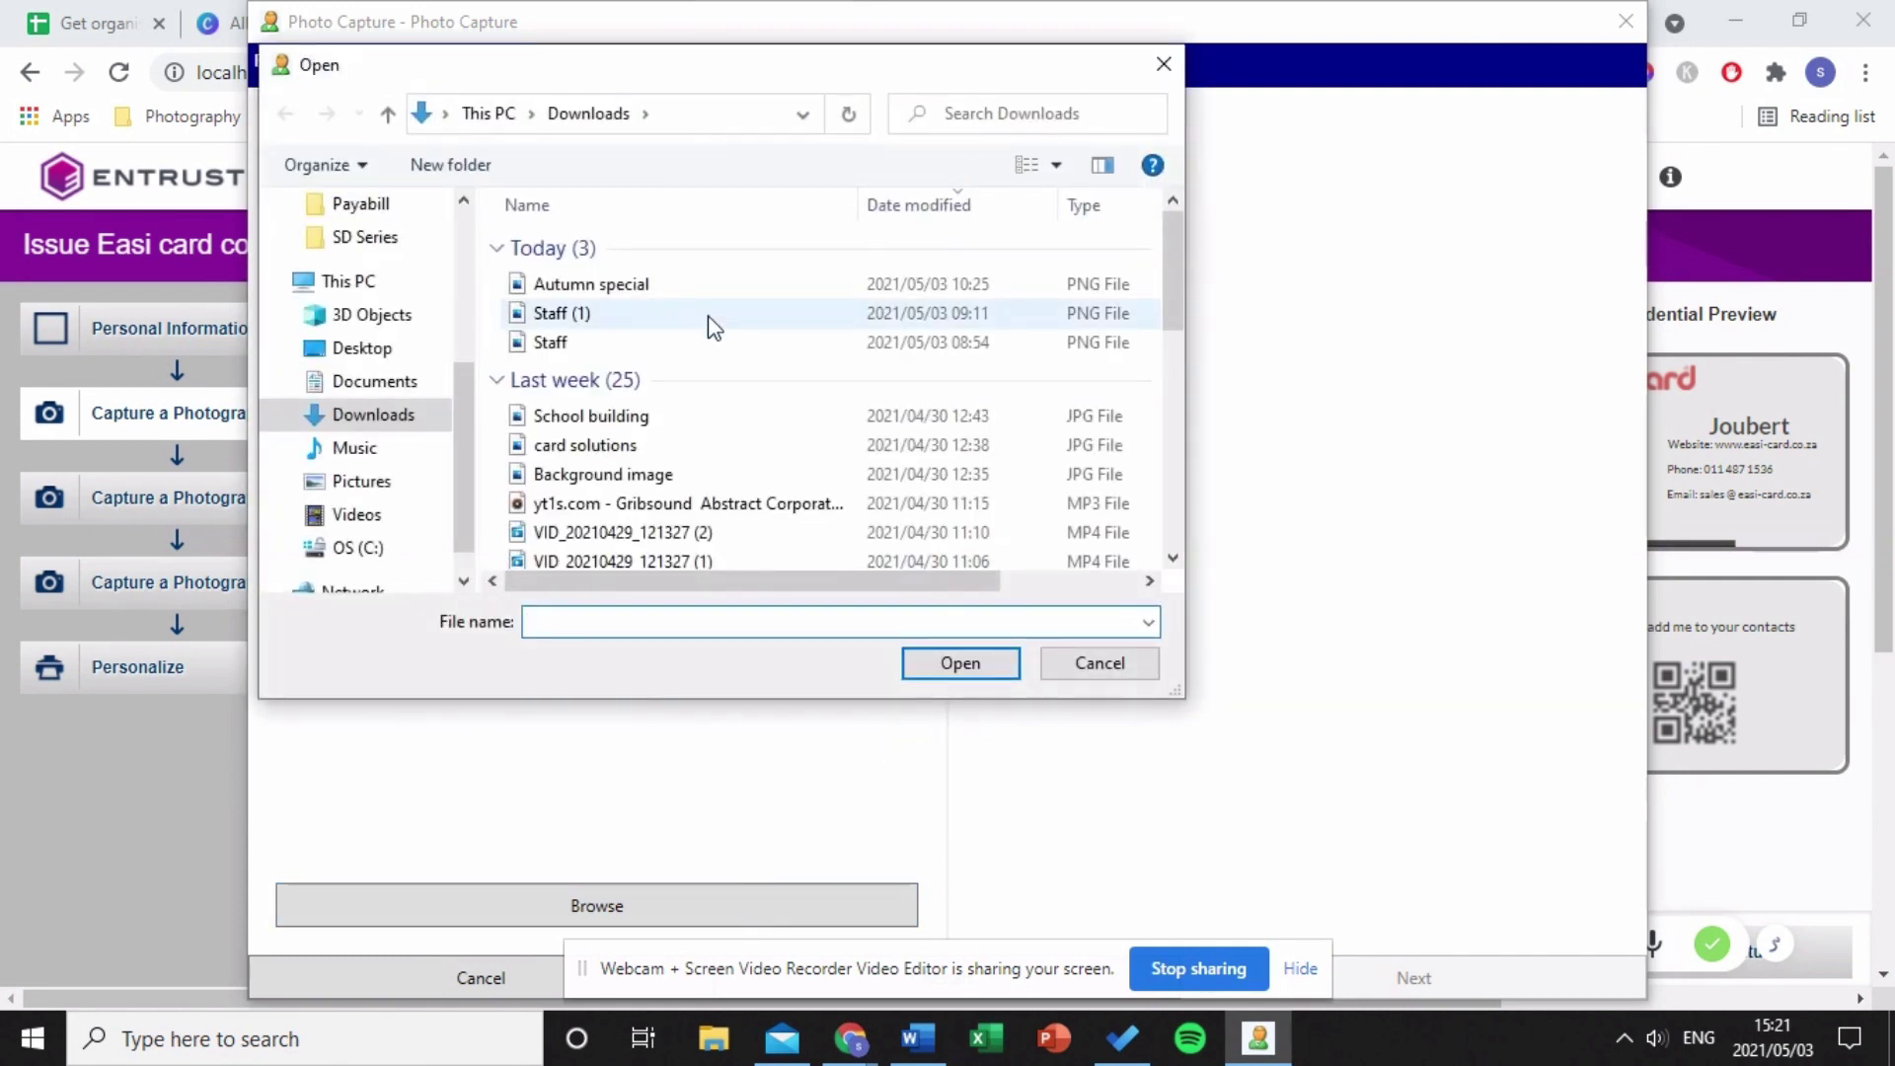
pyautogui.click(721, 342)
pyautogui.click(981, 661)
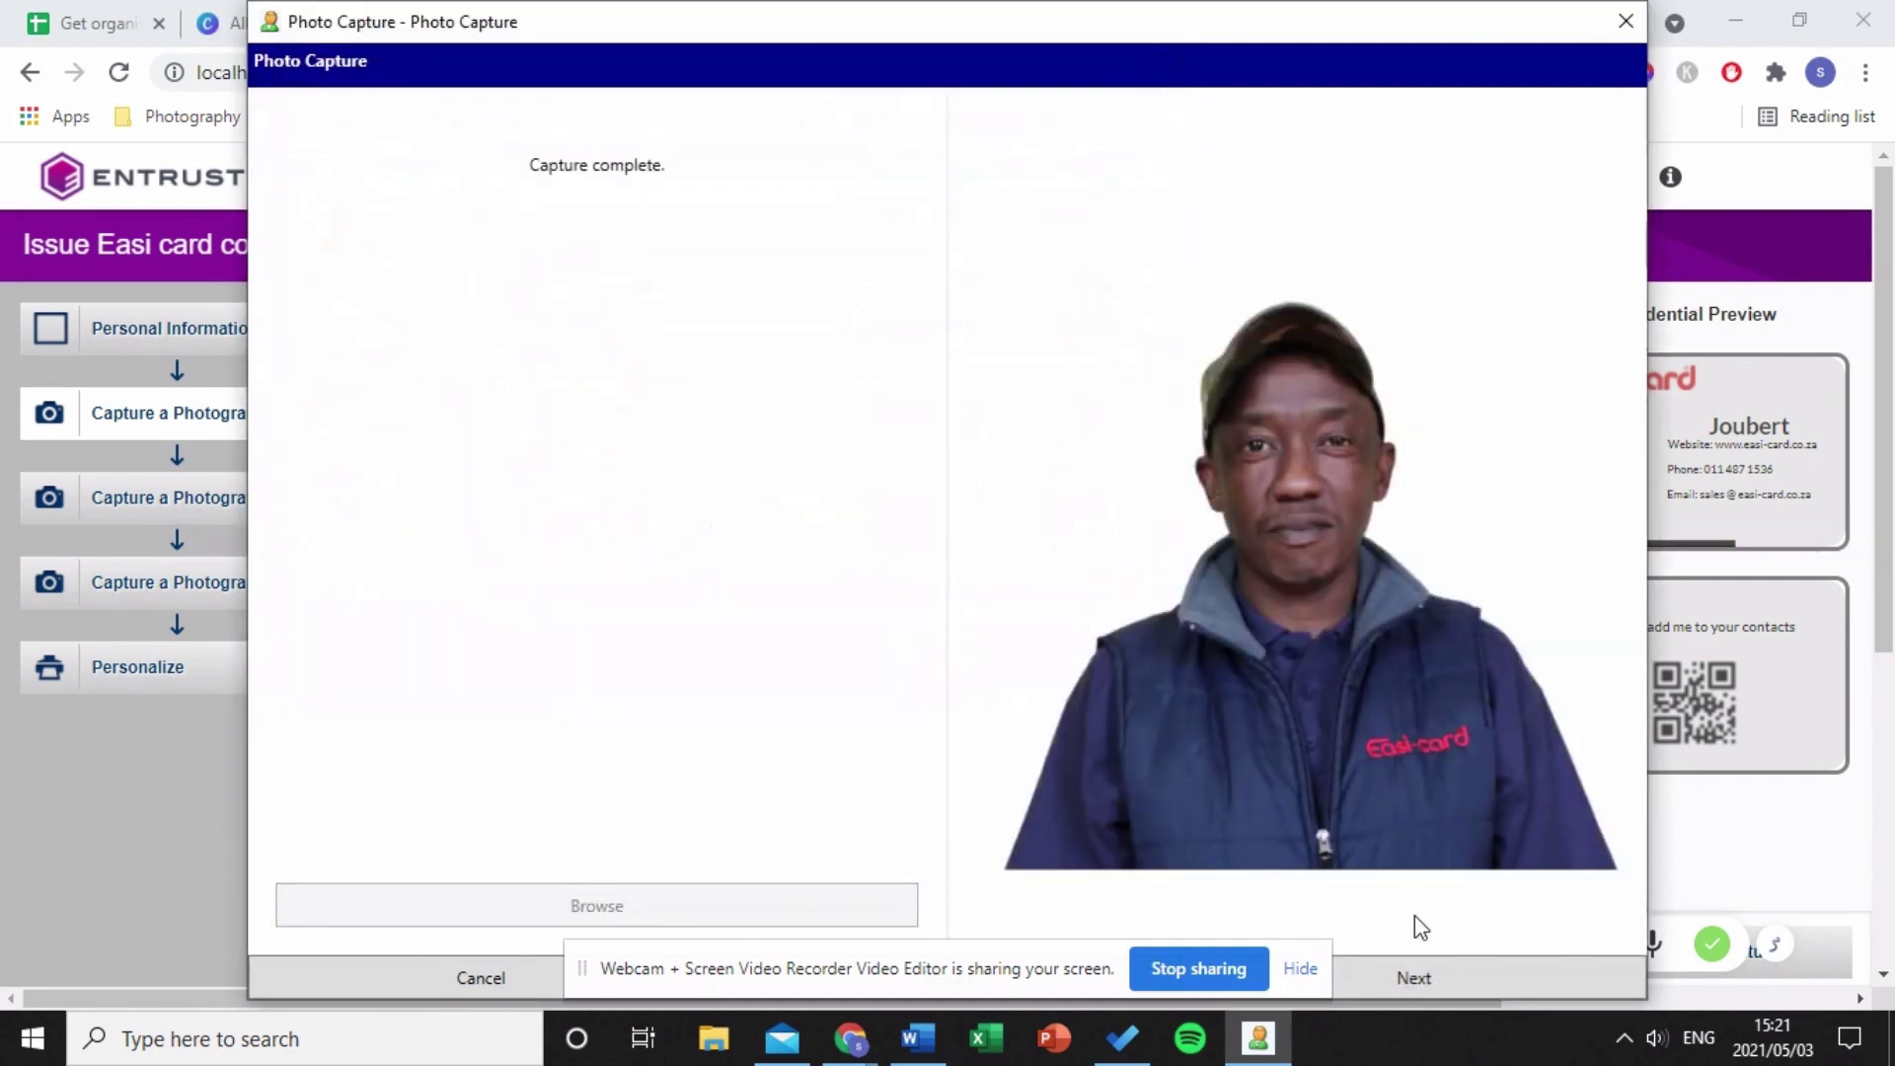
pyautogui.click(1449, 973)
pyautogui.click(1449, 973)
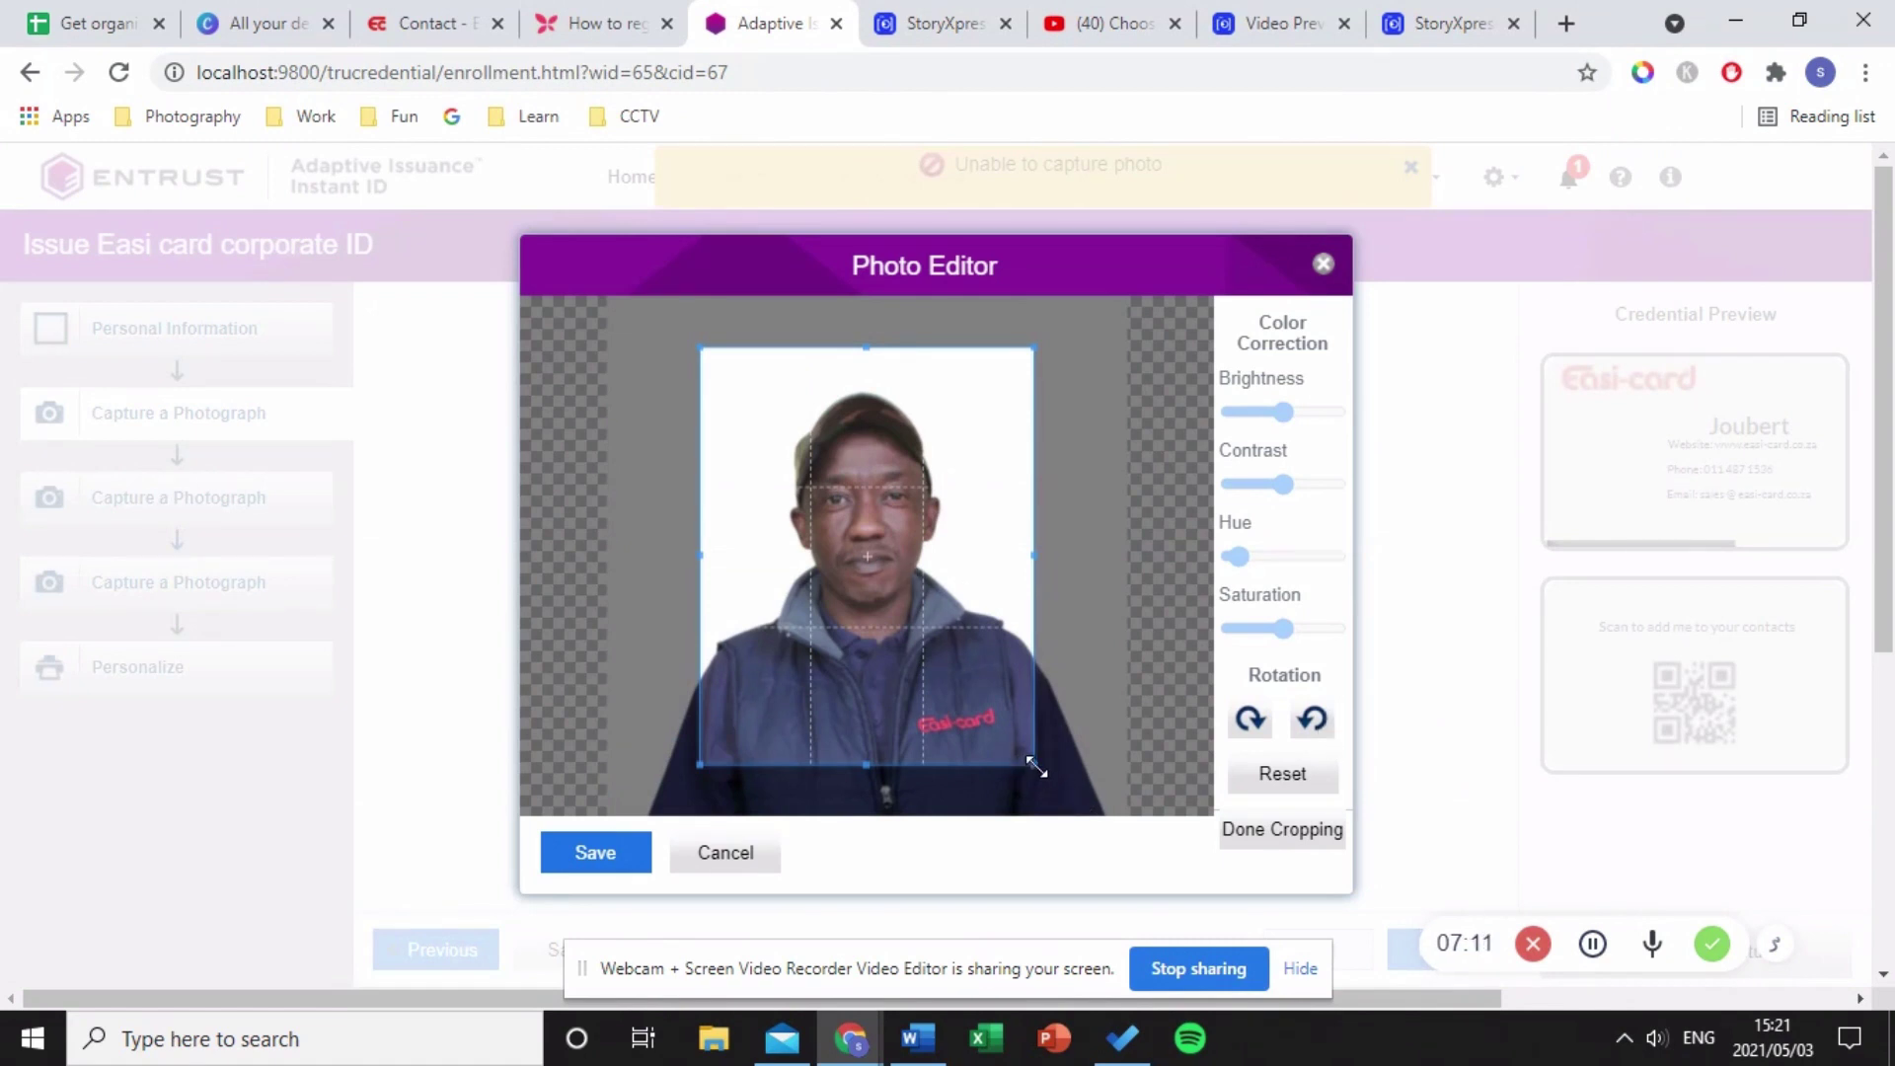
# - Adjust the crop box and save the cropped photo into Photograph Field 1
pyautogui.moveTo(1036, 767); pyautogui.dragTo(1075, 818)
pyautogui.moveTo(702, 352); pyautogui.dragTo(588, 260)
pyautogui.moveTo(948, 550); pyautogui.dragTo(941, 553)
pyautogui.click(593, 854)
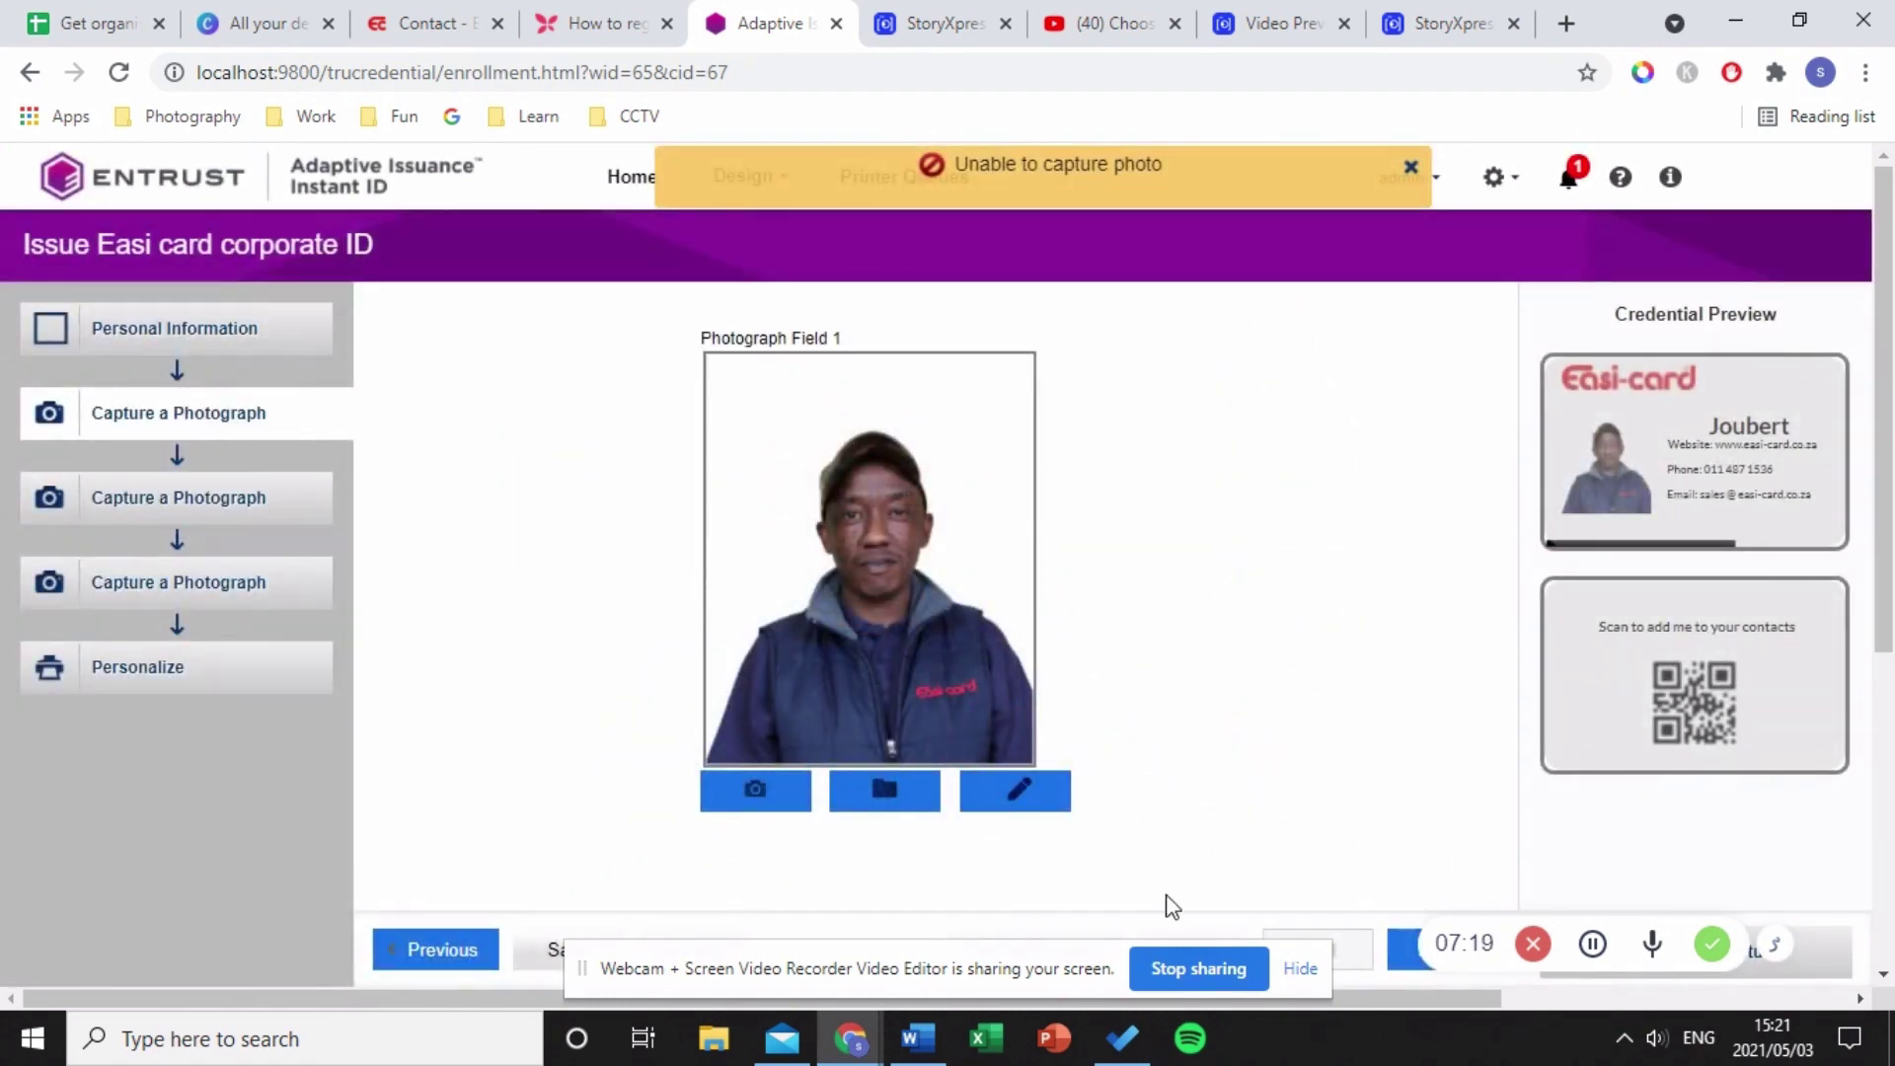
pyautogui.click(1397, 966)
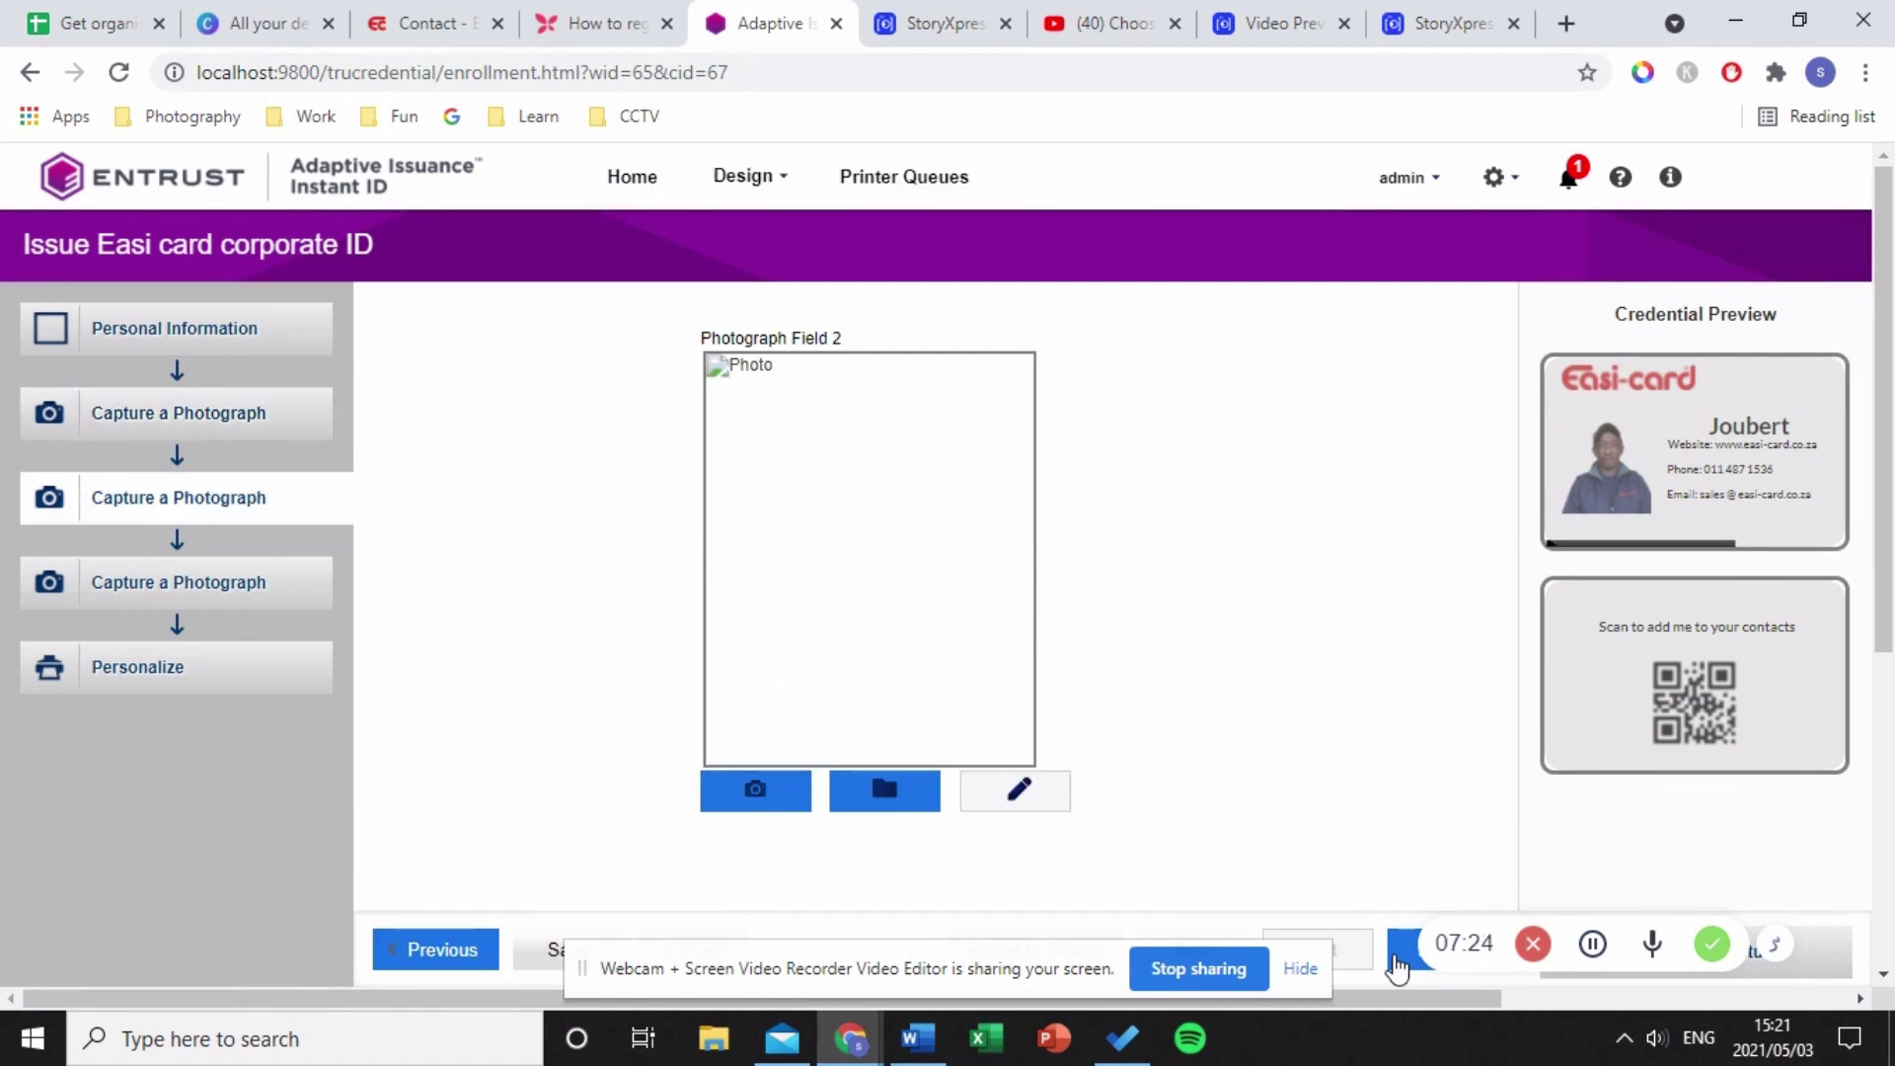
# - Skip Photograph Fields 2 and 3 to reach the Personalize step
pyautogui.click(1396, 963)
pyautogui.click(1395, 958)
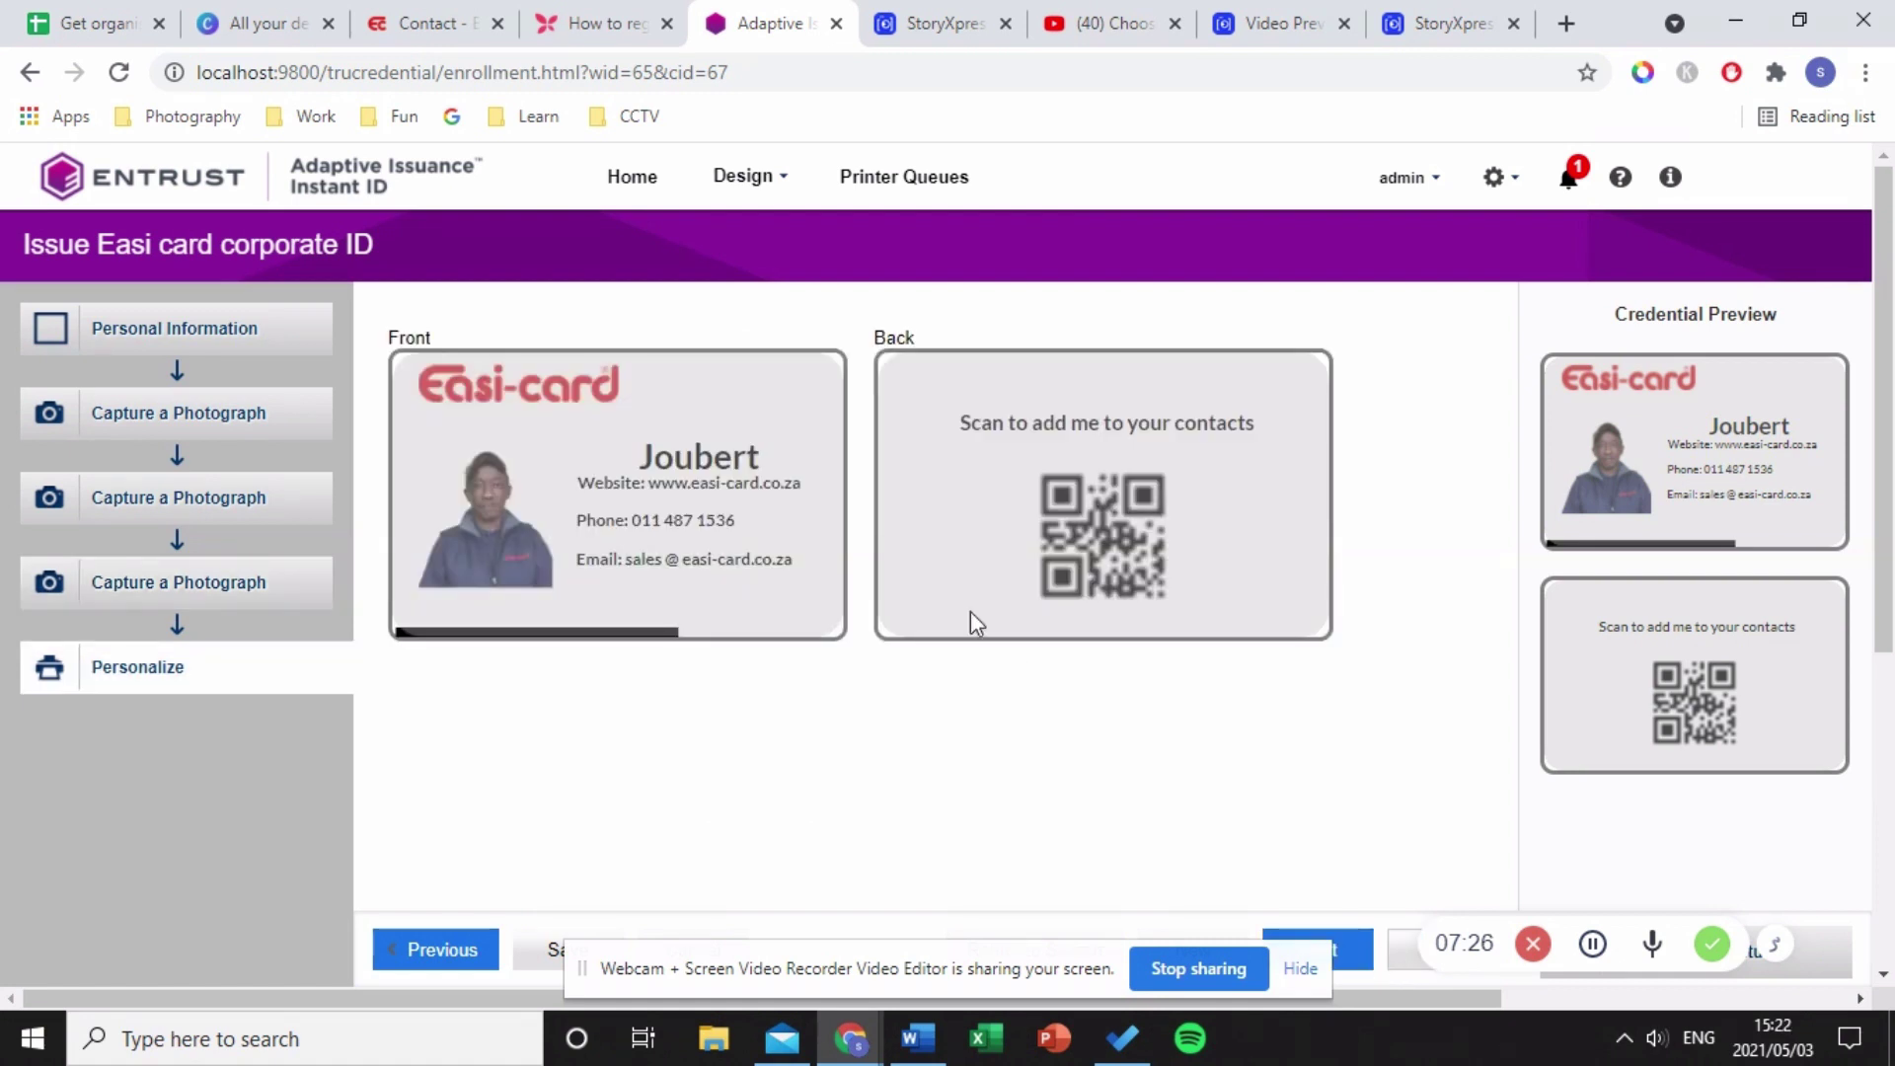